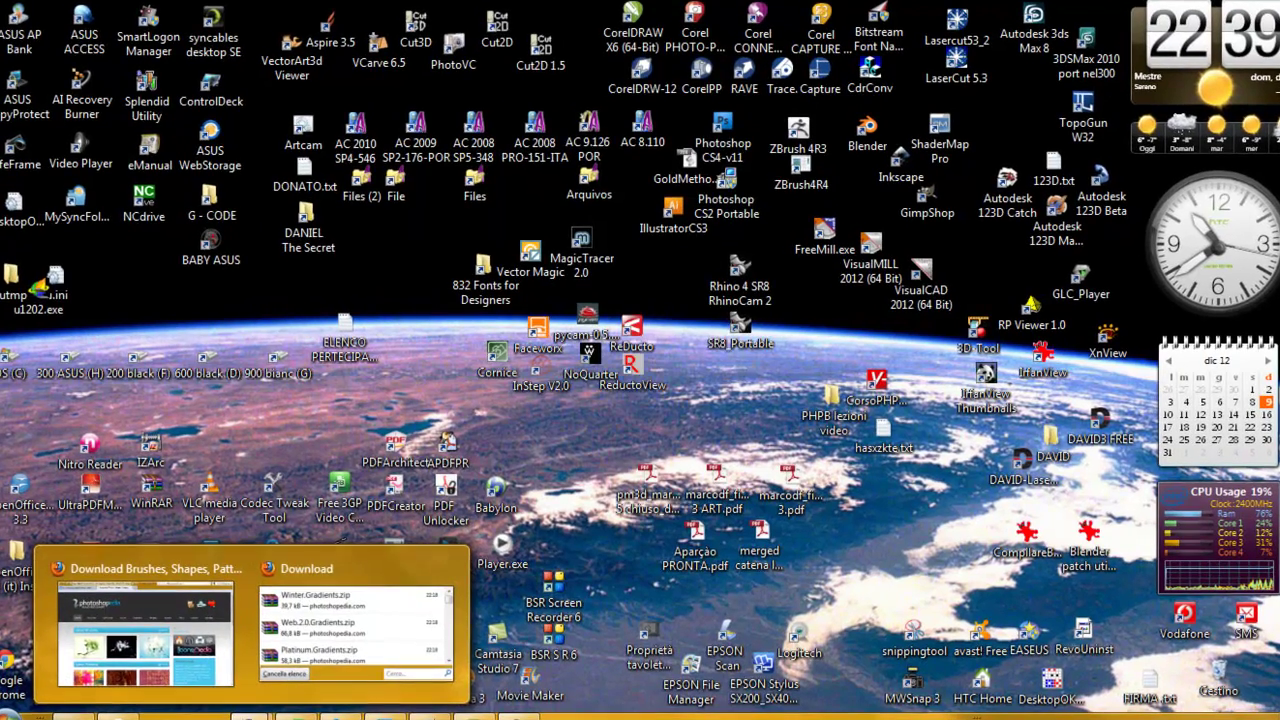
# Bring the Firefox window with the Photoshopedia brushes page to the front from the taskbar.
pyautogui.click(208, 670)
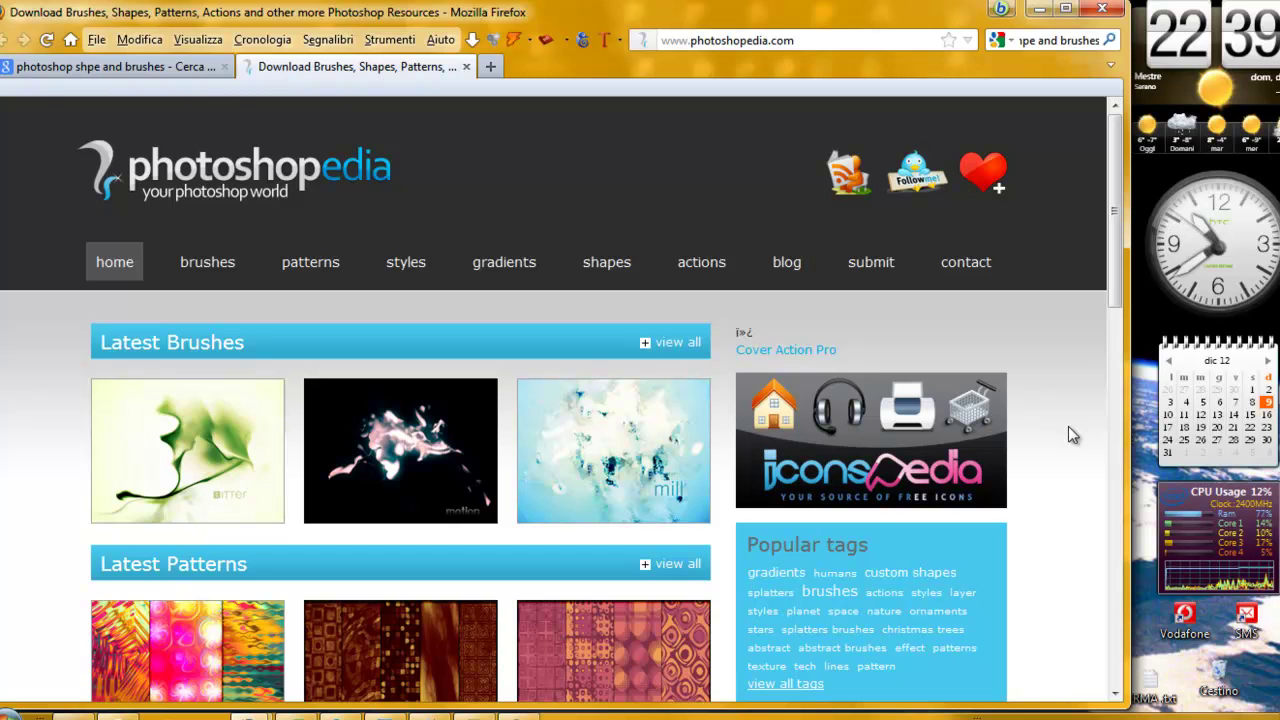
# Scroll Photoshopedia's home page to view Latest Brushes, Latest Patterns and Popular tags.
pyautogui.scroll(-2, 1068, 435)
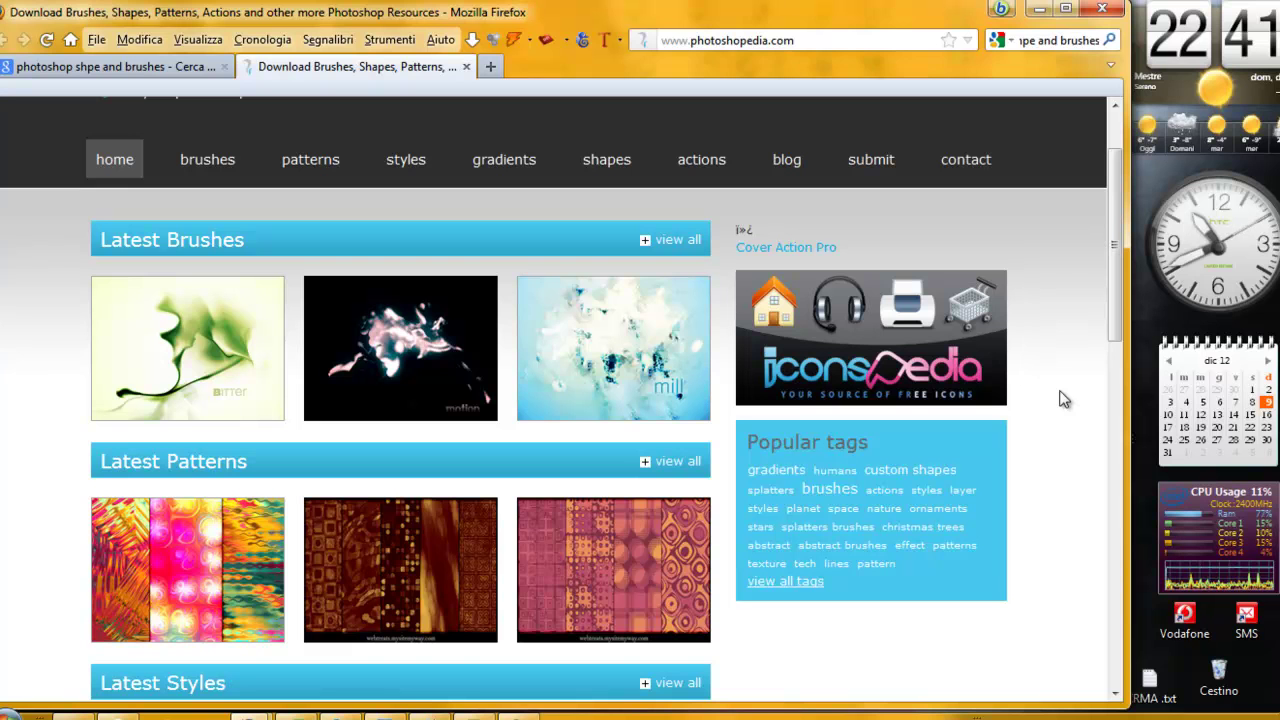
pyautogui.scroll(-3, 1063, 398)
pyautogui.scroll(3, 1063, 398)
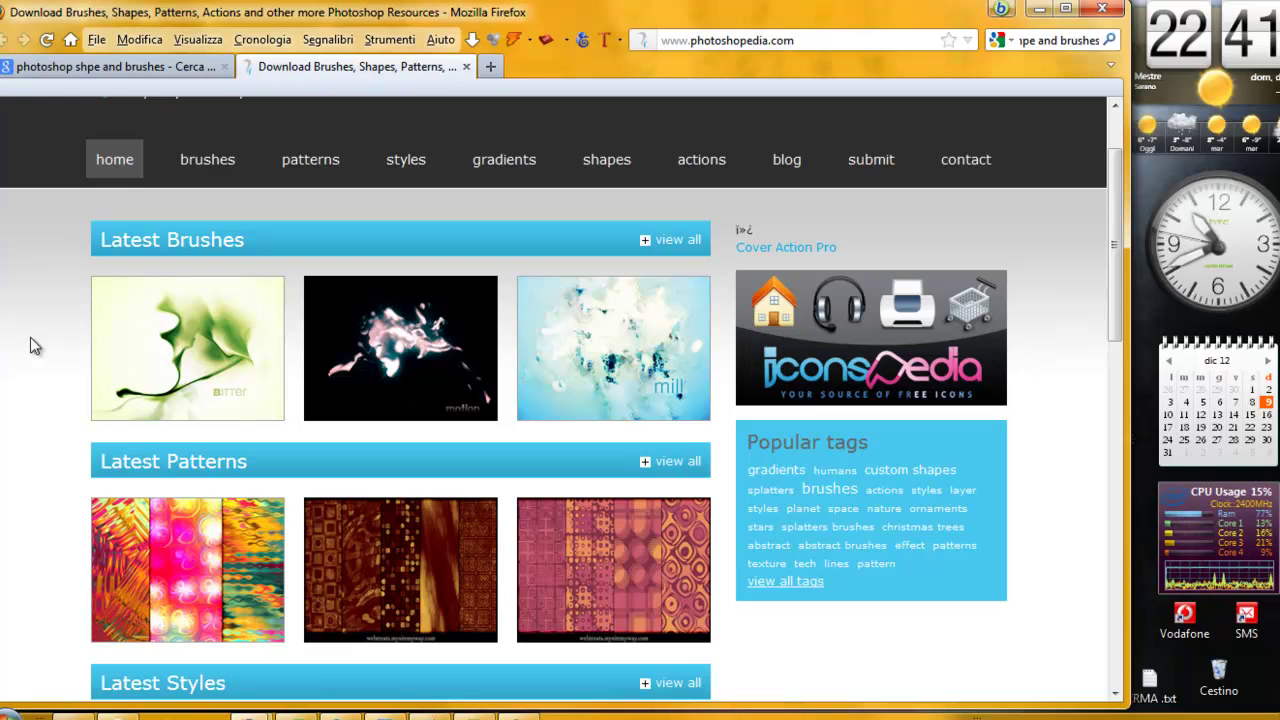
# In a new tab, paste and search Google for 'Lynda.com - Photoshop for Designers Shape Layers'.
pyautogui.click(490, 66)
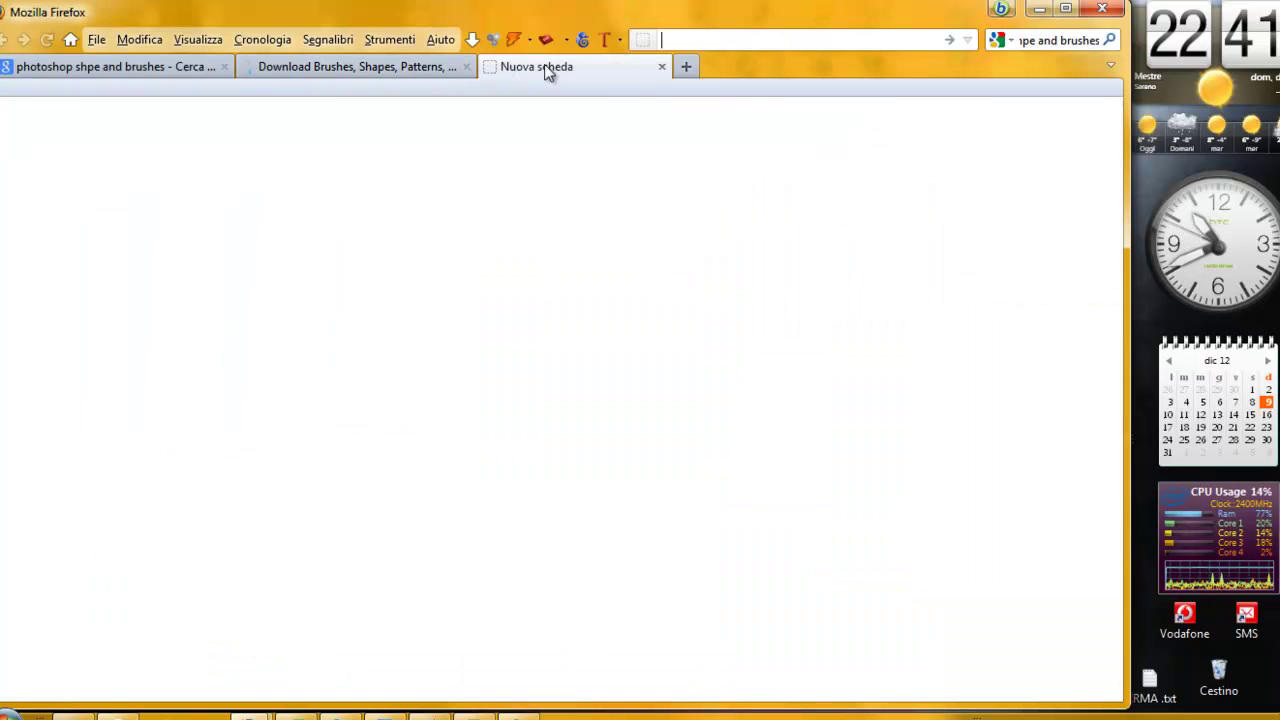
pyautogui.click(1109, 40)
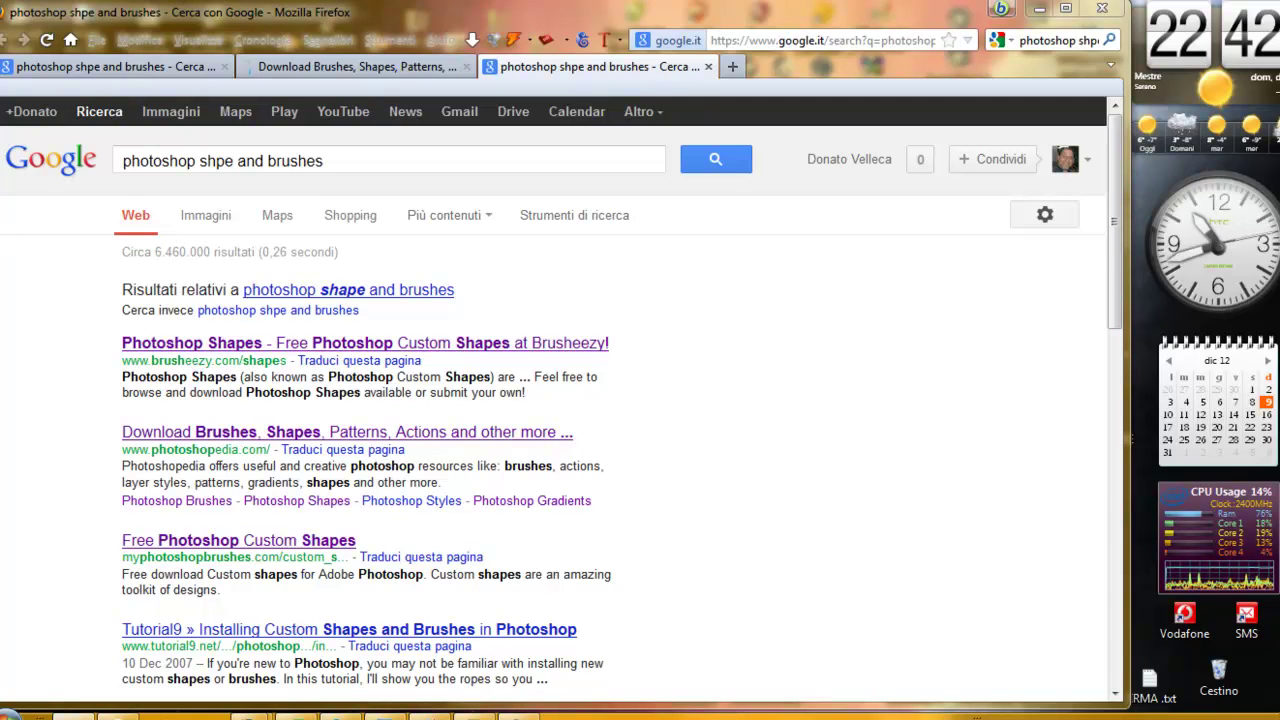
pyautogui.rightClick(1036, 42)
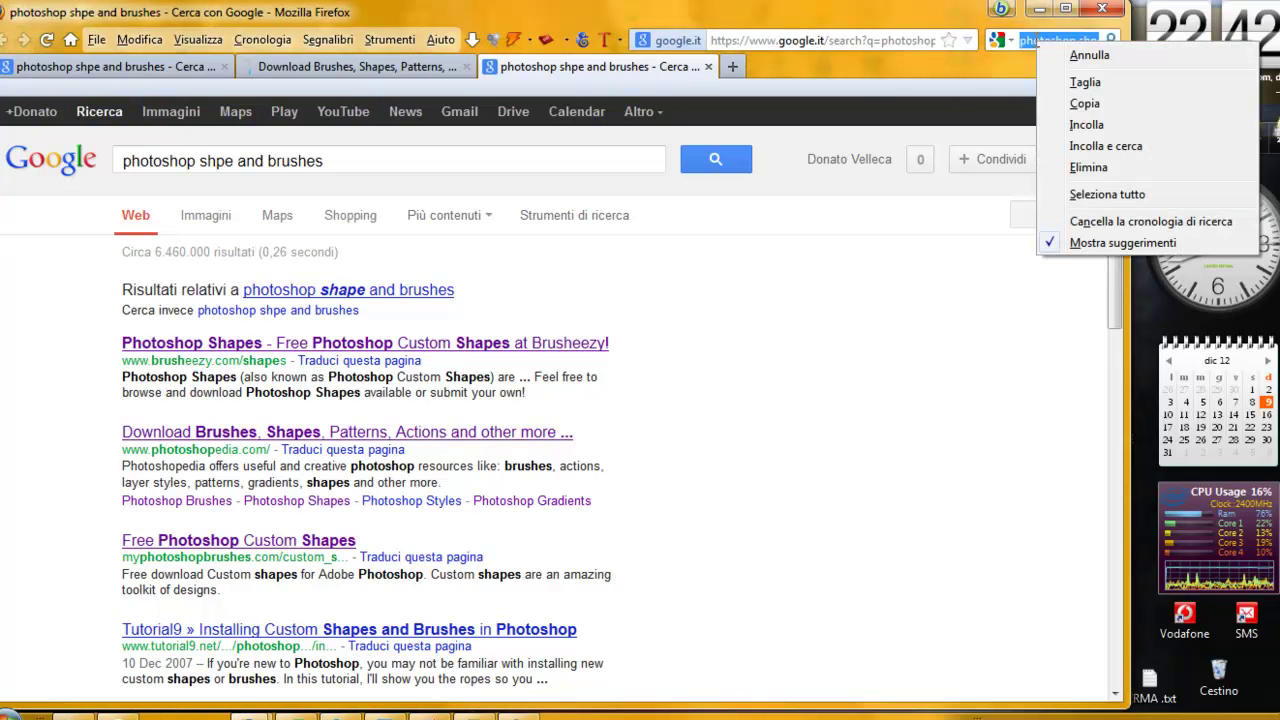
pyautogui.click(1097, 143)
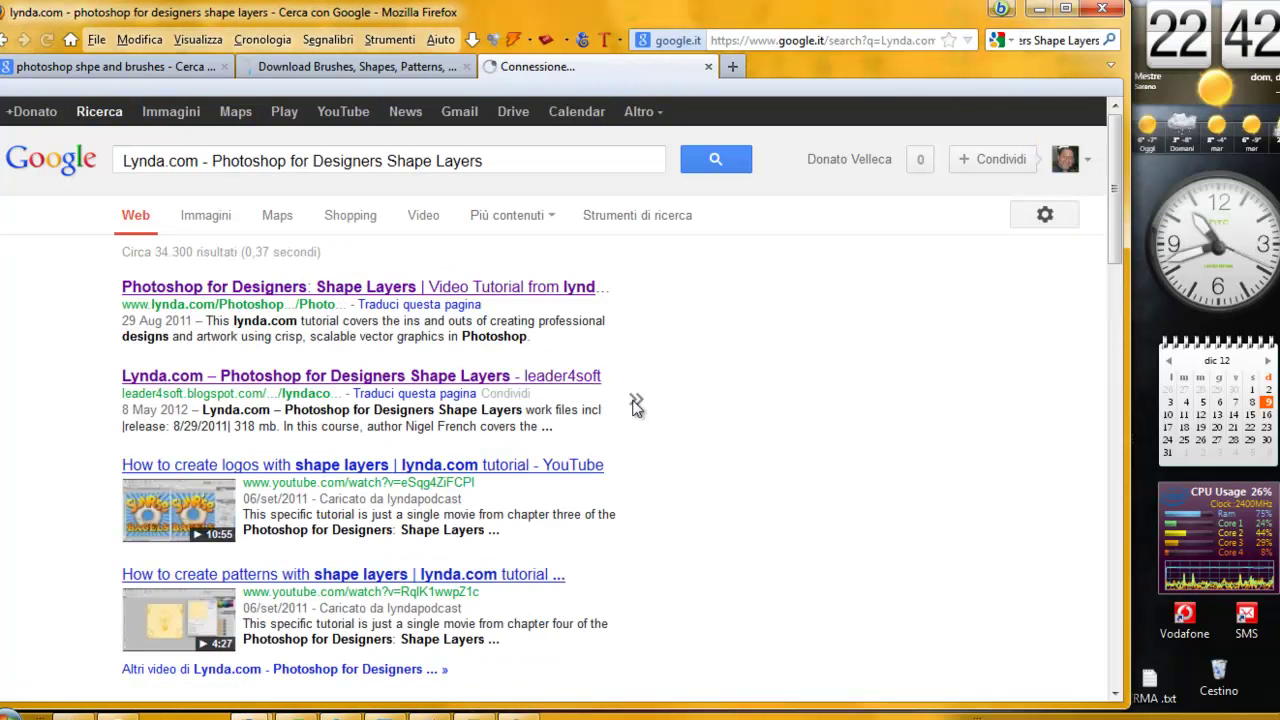
# Browse the lynda.com Shape Layers course page, then switch to Photoshop's blank Untitled-2 document.
pyautogui.click(240, 292)
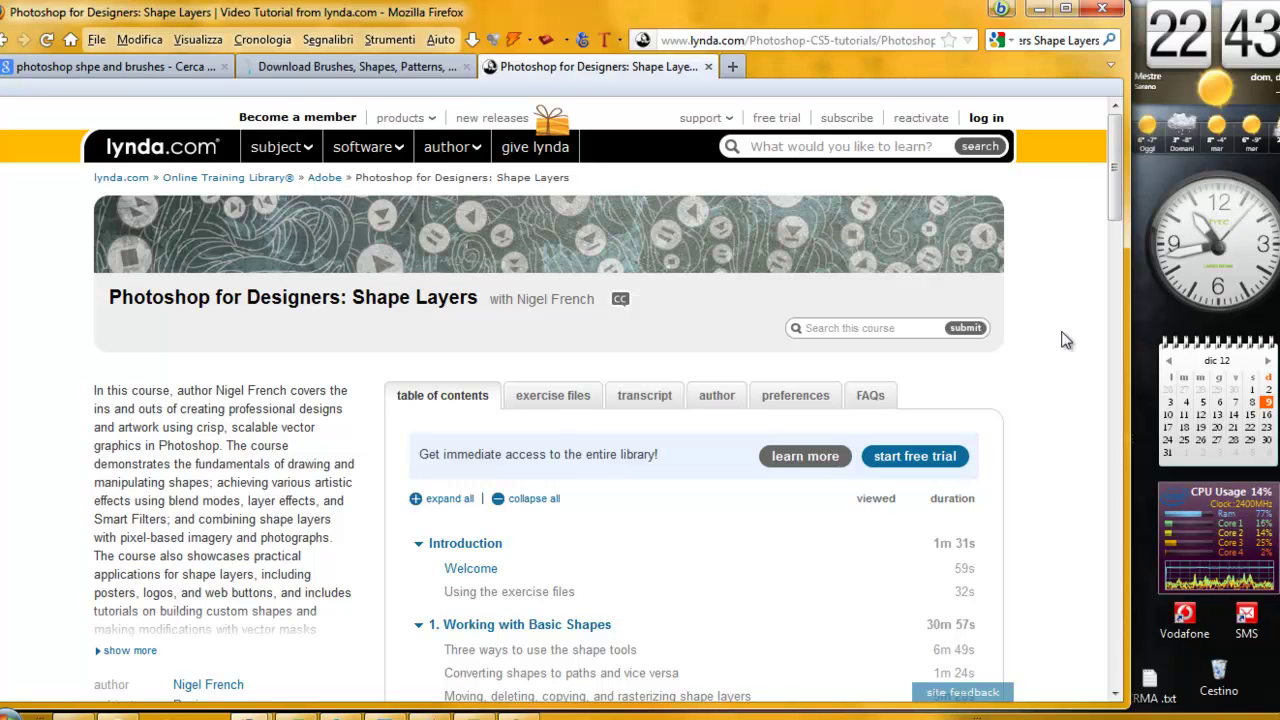
pyautogui.moveTo(1118, 203)
pyautogui.mouseDown()
pyautogui.moveTo(1098, 340)
pyautogui.moveTo(1100, 158)
pyautogui.mouseUp()
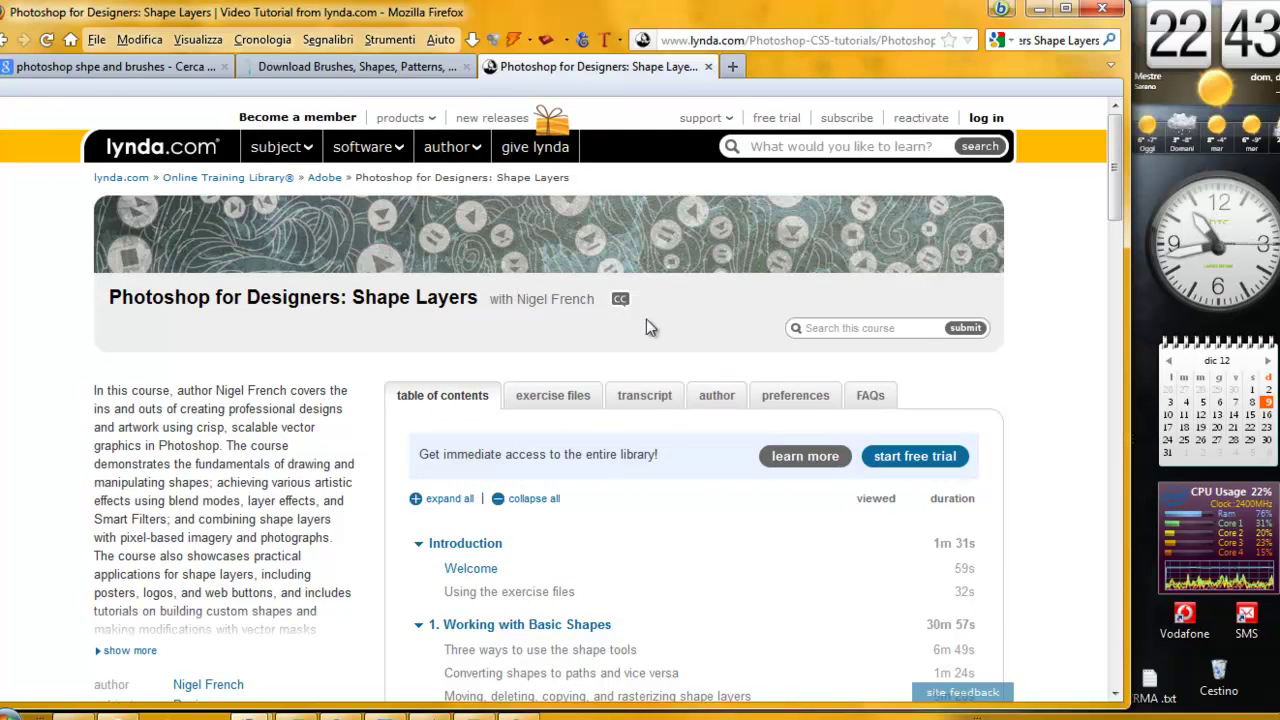
pyautogui.click(356, 67)
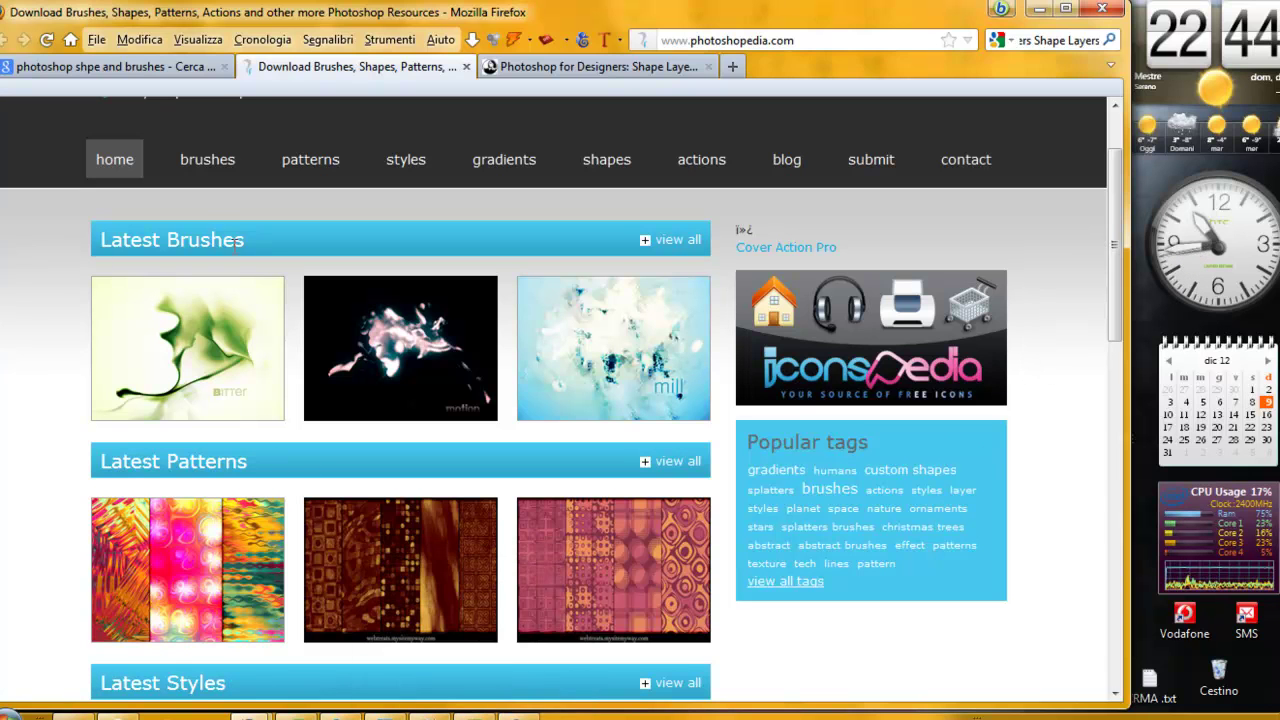
pyautogui.click(430, 714)
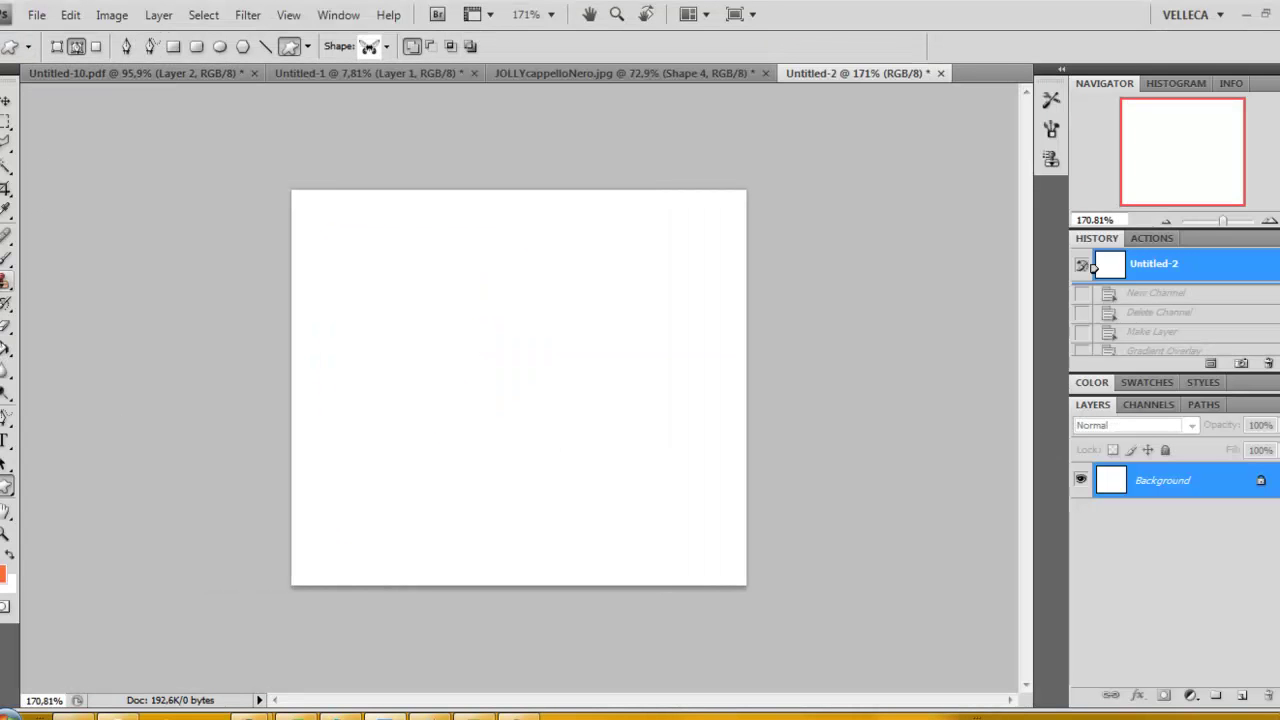
# Select the Brush tool with the 134 px grass brush tip.
pyautogui.click(9, 260)
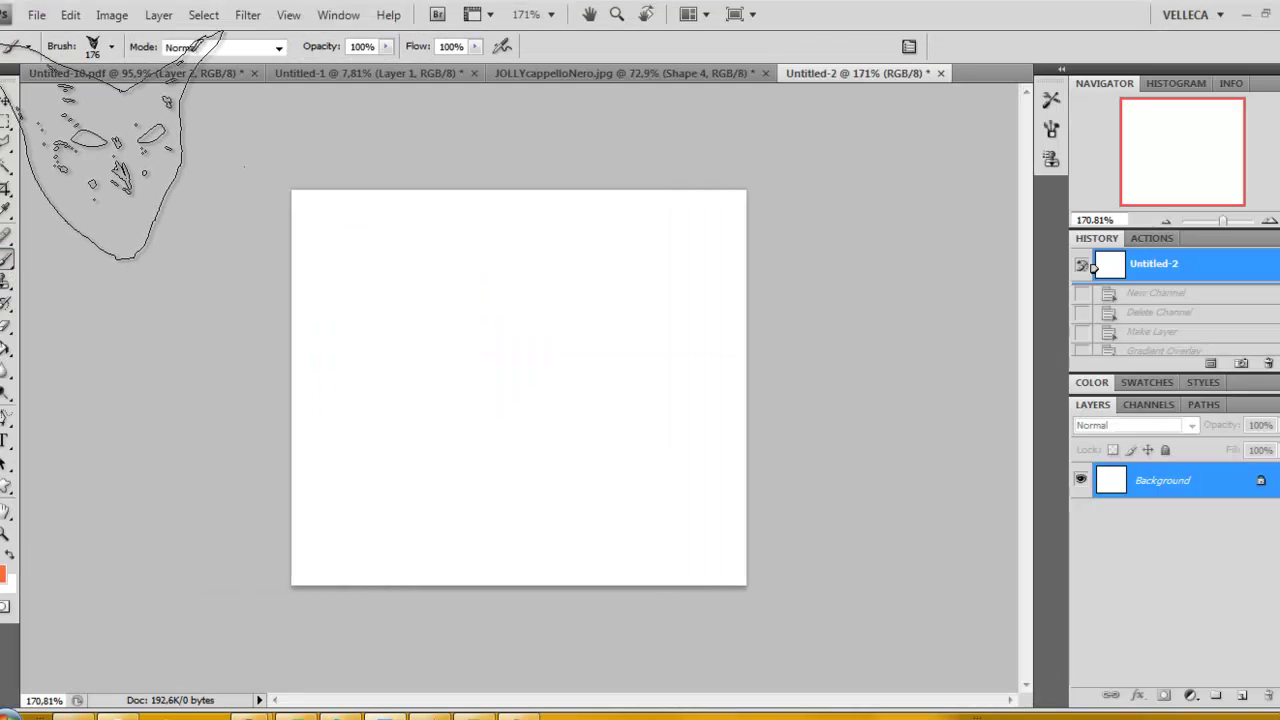
pyautogui.click(112, 47)
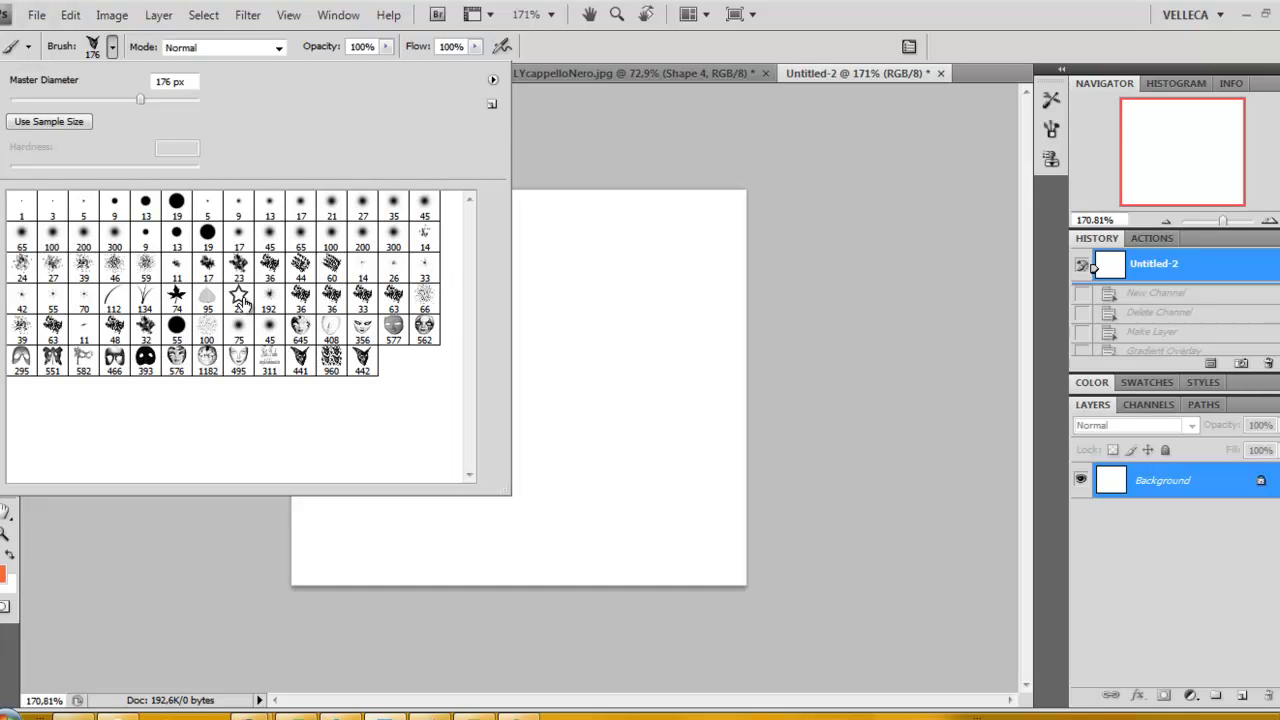
pyautogui.click(139, 302)
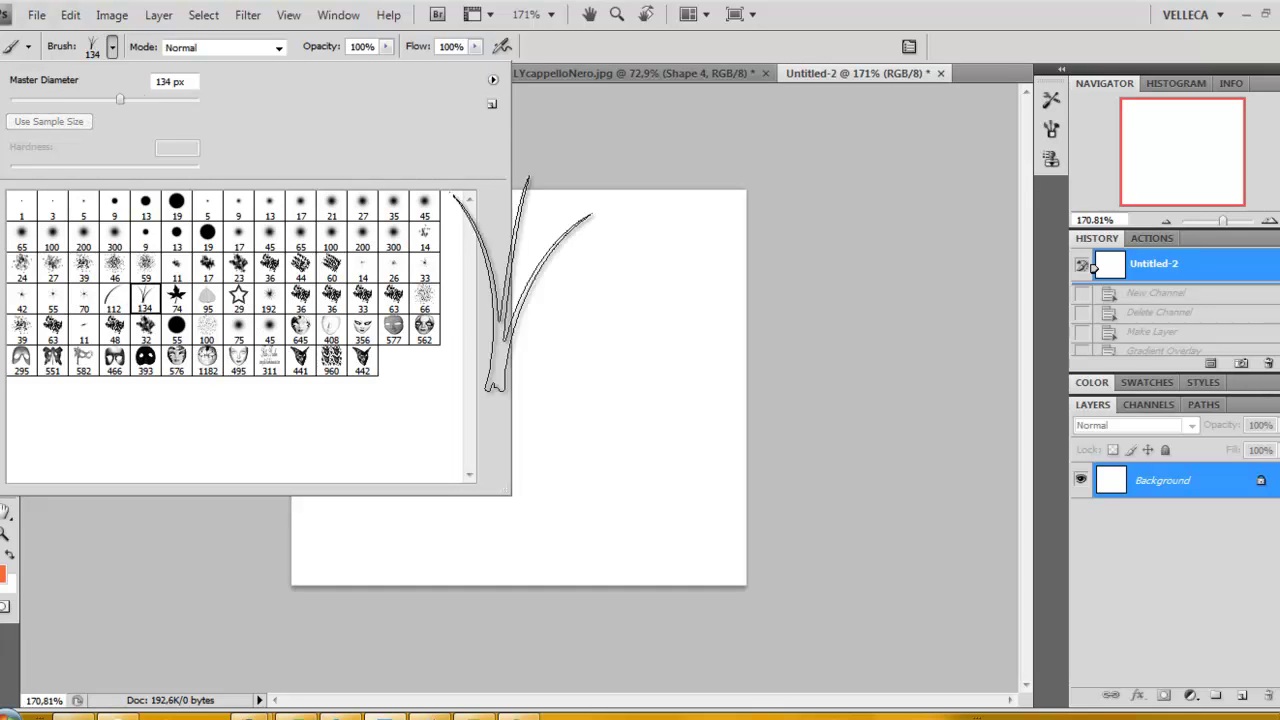
pyautogui.click(649, 320)
# Paint yellow, orange and pink grass strokes across the upper half of the canvas.
pyautogui.moveTo(649, 320); pyautogui.dragTo(625, 305)
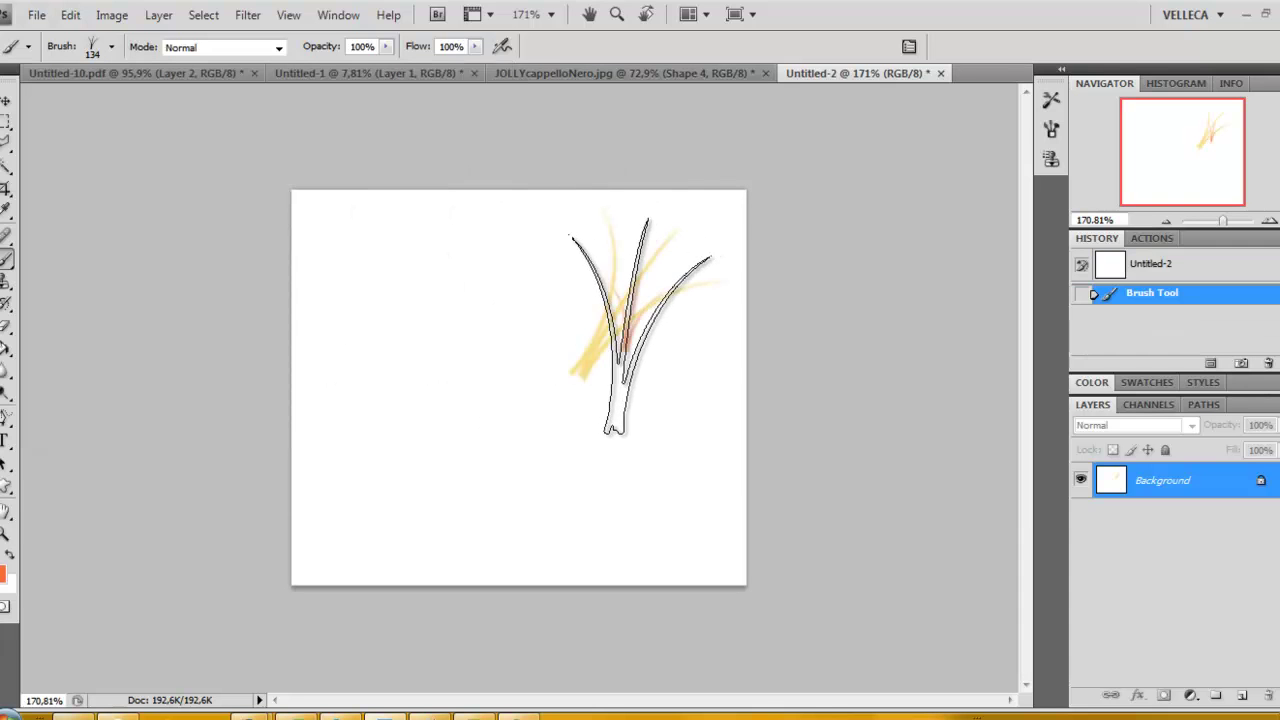
pyautogui.moveTo(433, 288); pyautogui.dragTo(470, 305)
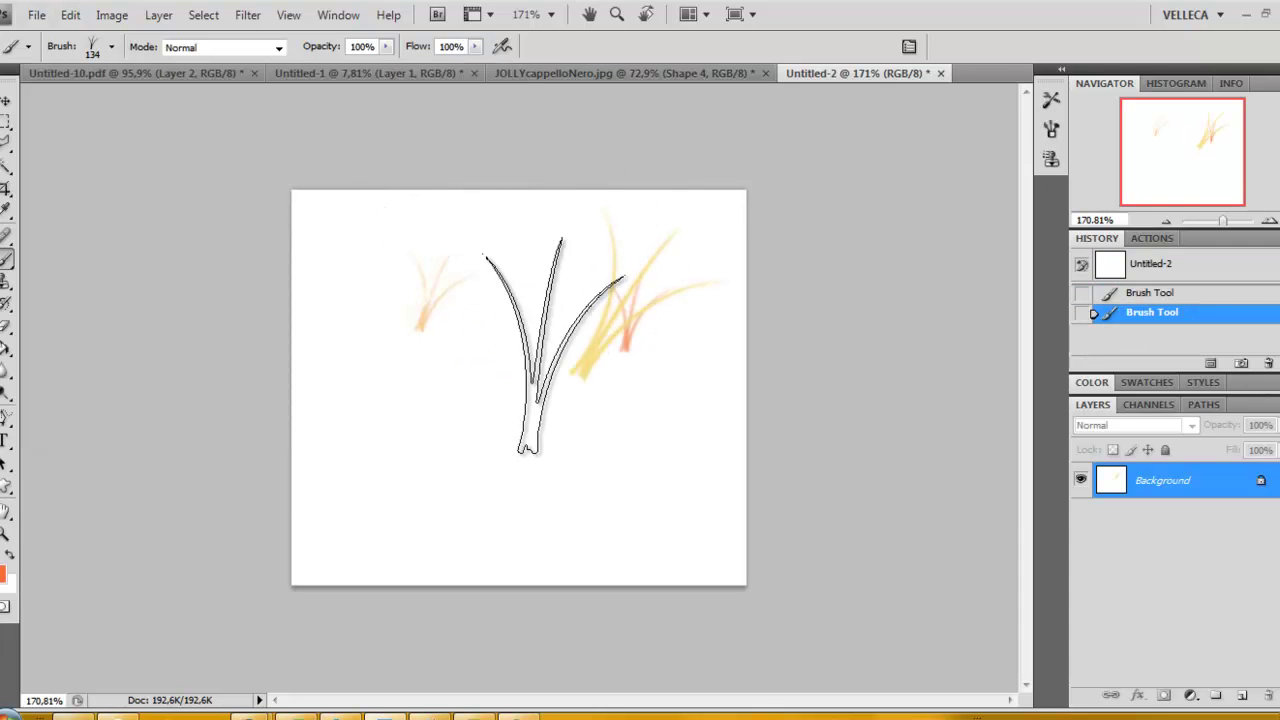
pyautogui.moveTo(514, 343); pyautogui.dragTo(607, 402)
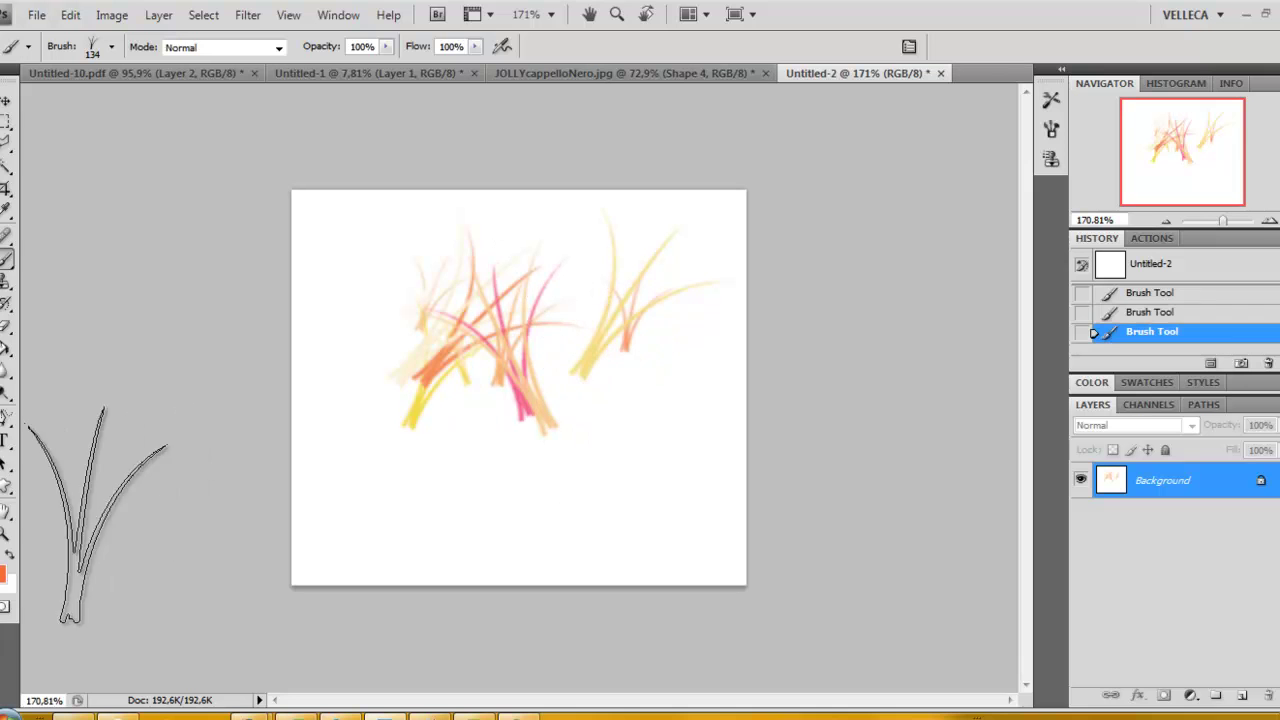
# Set the foreground paint colour to green.
pyautogui.click(5, 572)
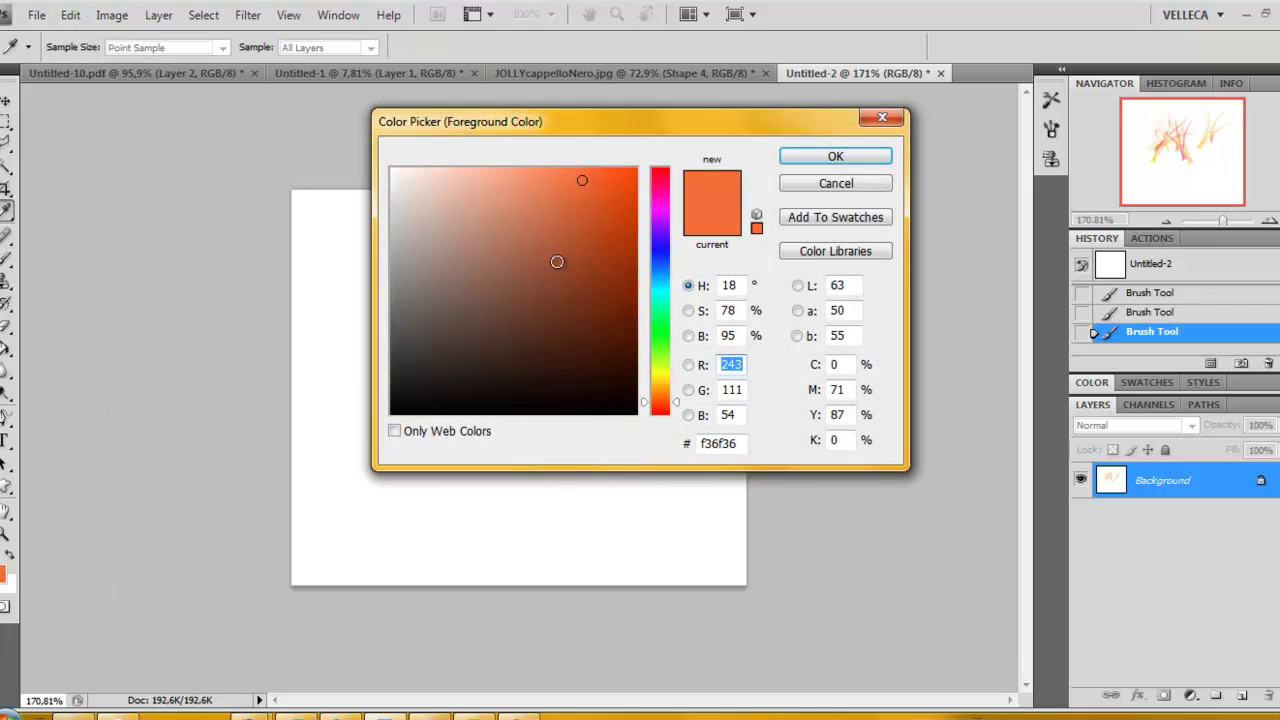
pyautogui.click(660, 307)
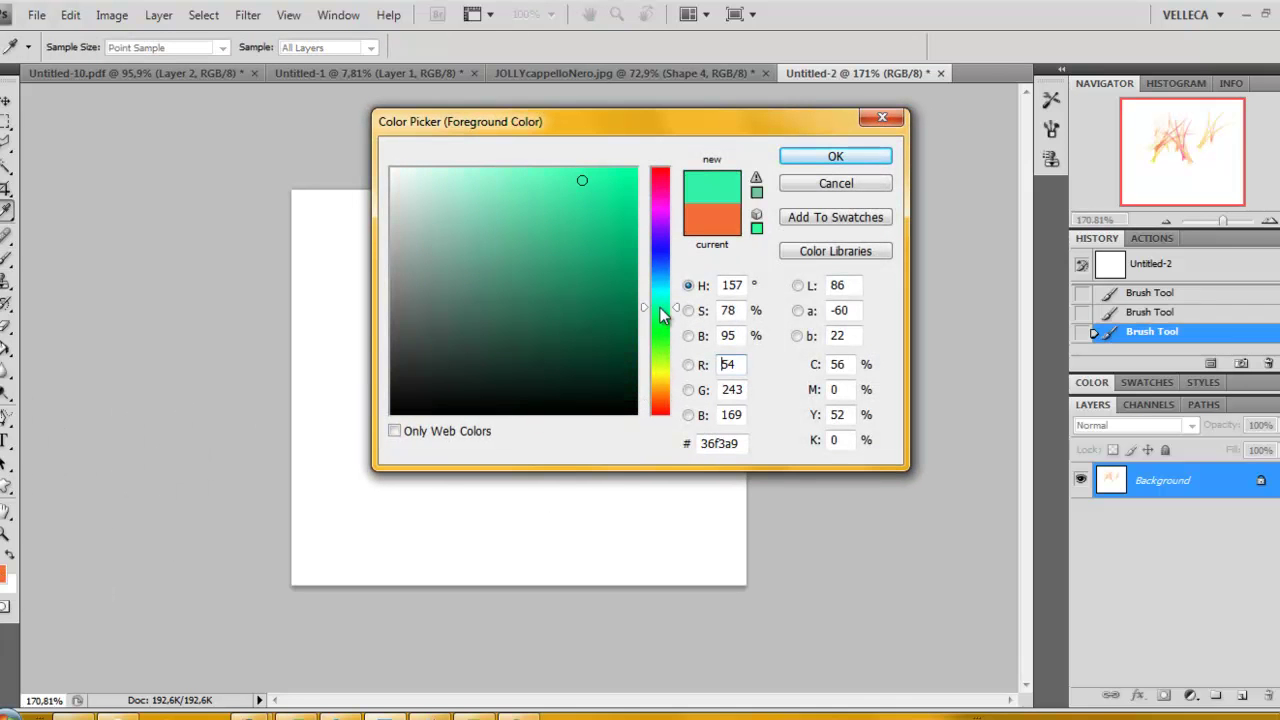
pyautogui.click(818, 160)
# Paint green and cyan grass across the canvas, lower left and lower centre, and show the Brushes panel.
pyautogui.moveTo(503, 370); pyautogui.dragTo(643, 275)
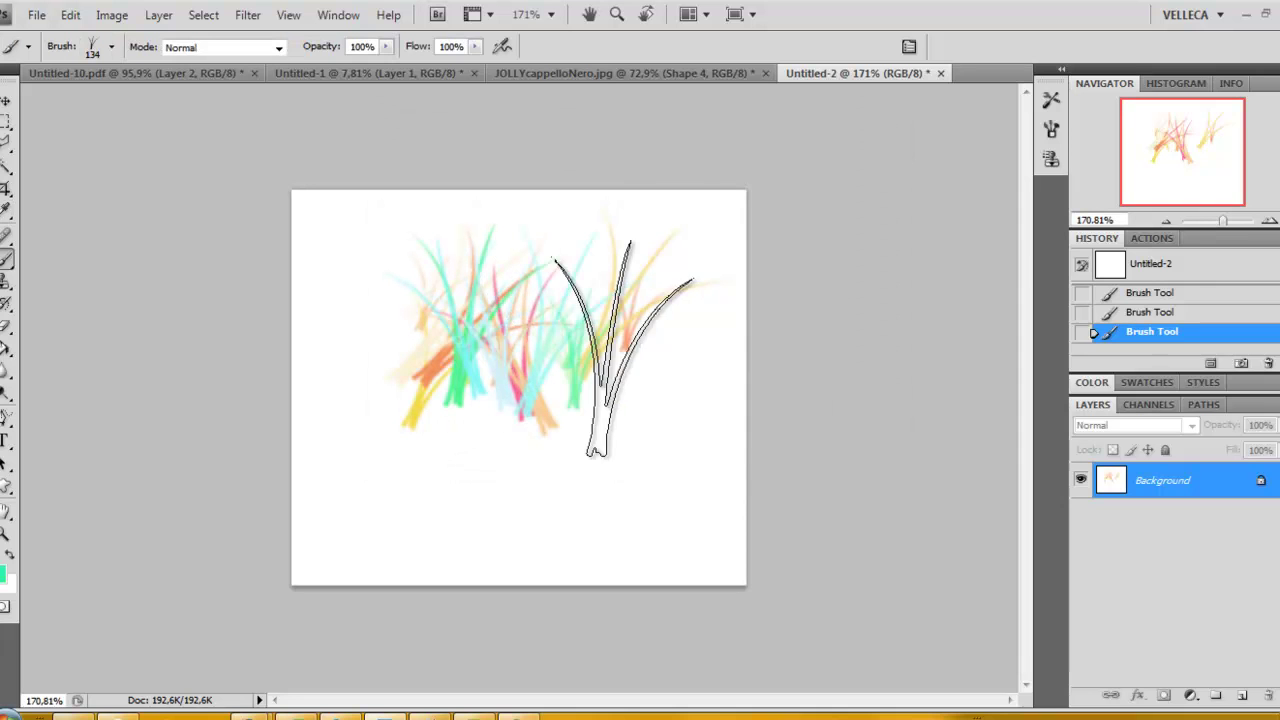
pyautogui.moveTo(404, 355); pyautogui.dragTo(440, 426)
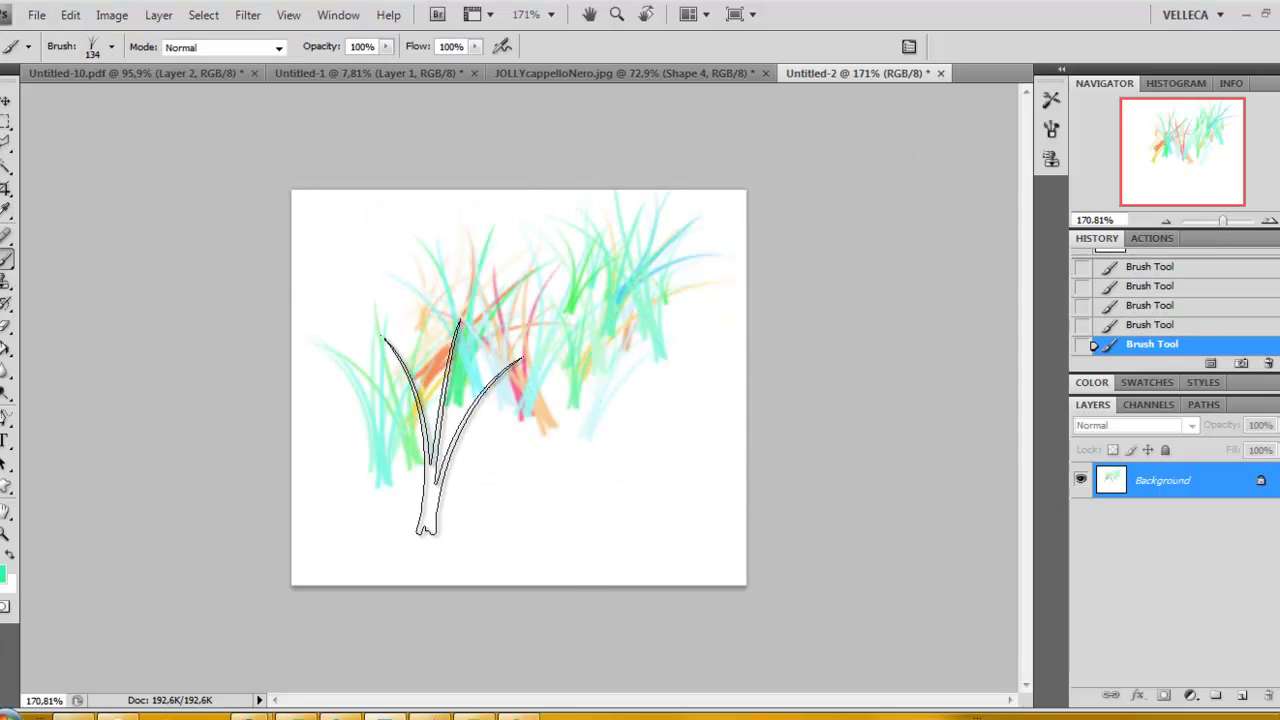
pyautogui.moveTo(591, 478); pyautogui.dragTo(634, 546)
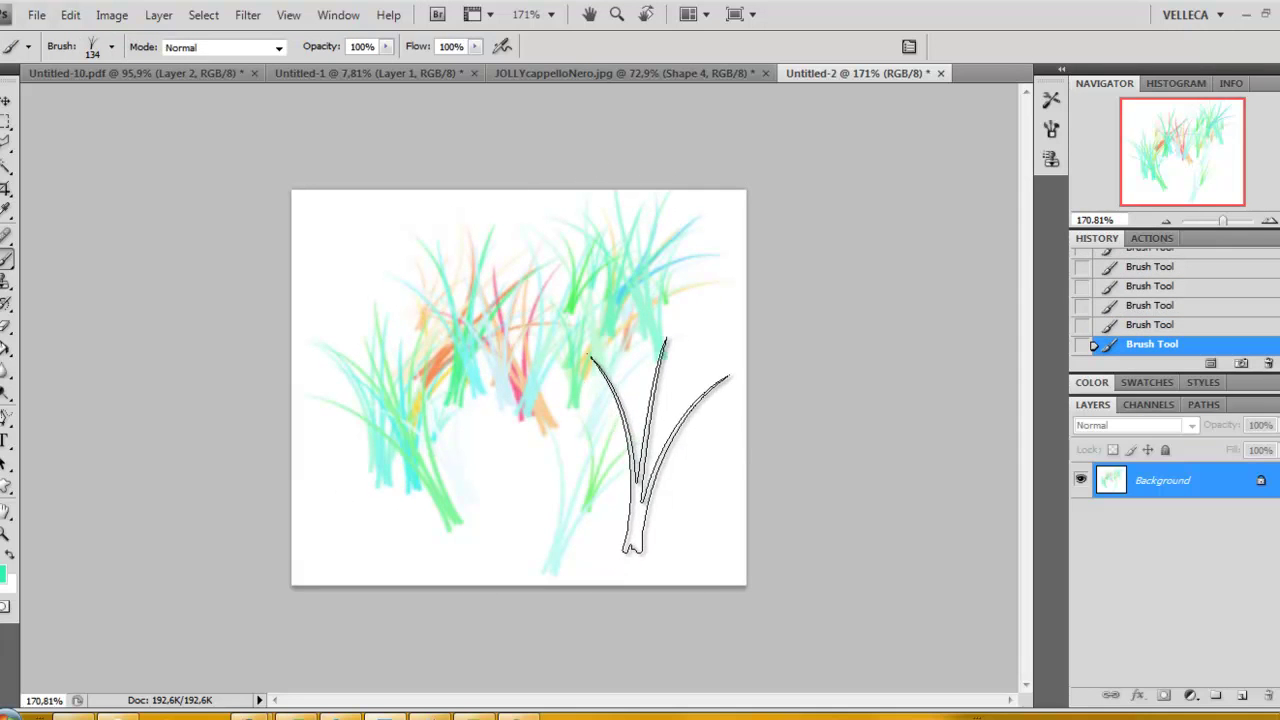
pyautogui.click(1052, 130)
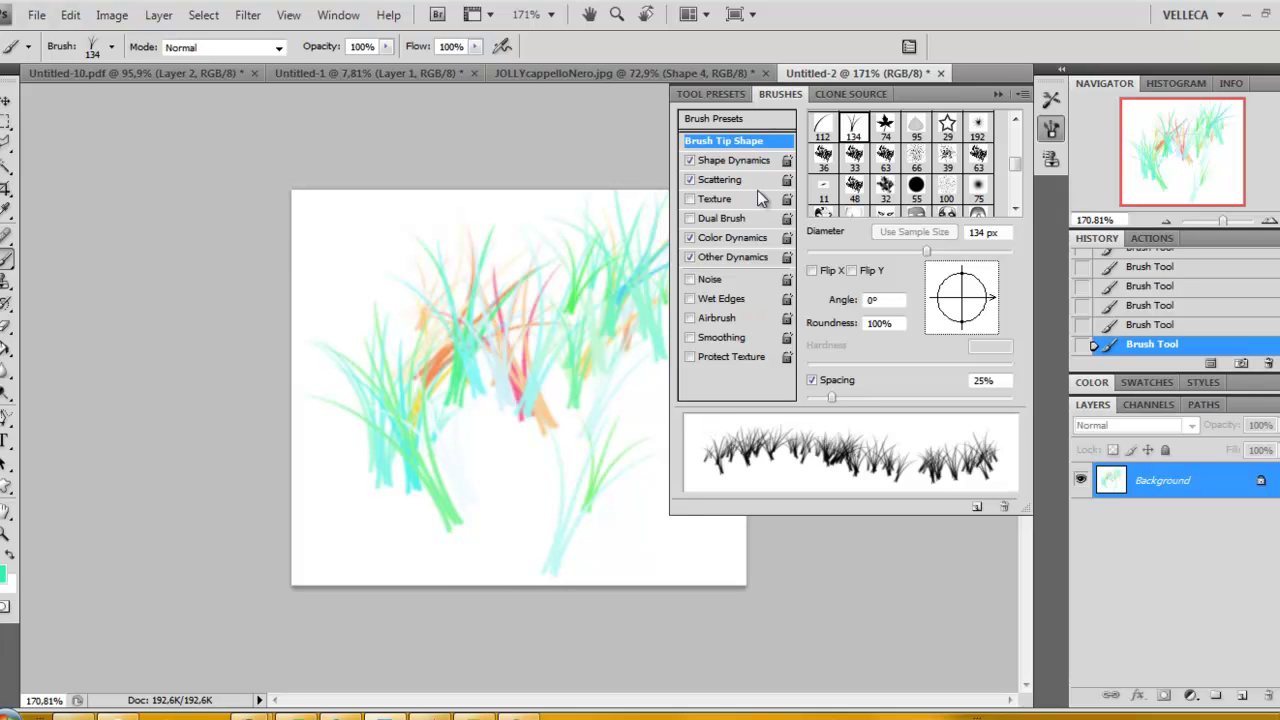
# Set the grass brush Master Diameter to 46 px and Spacing to 1000%.
pyautogui.click(725, 117)
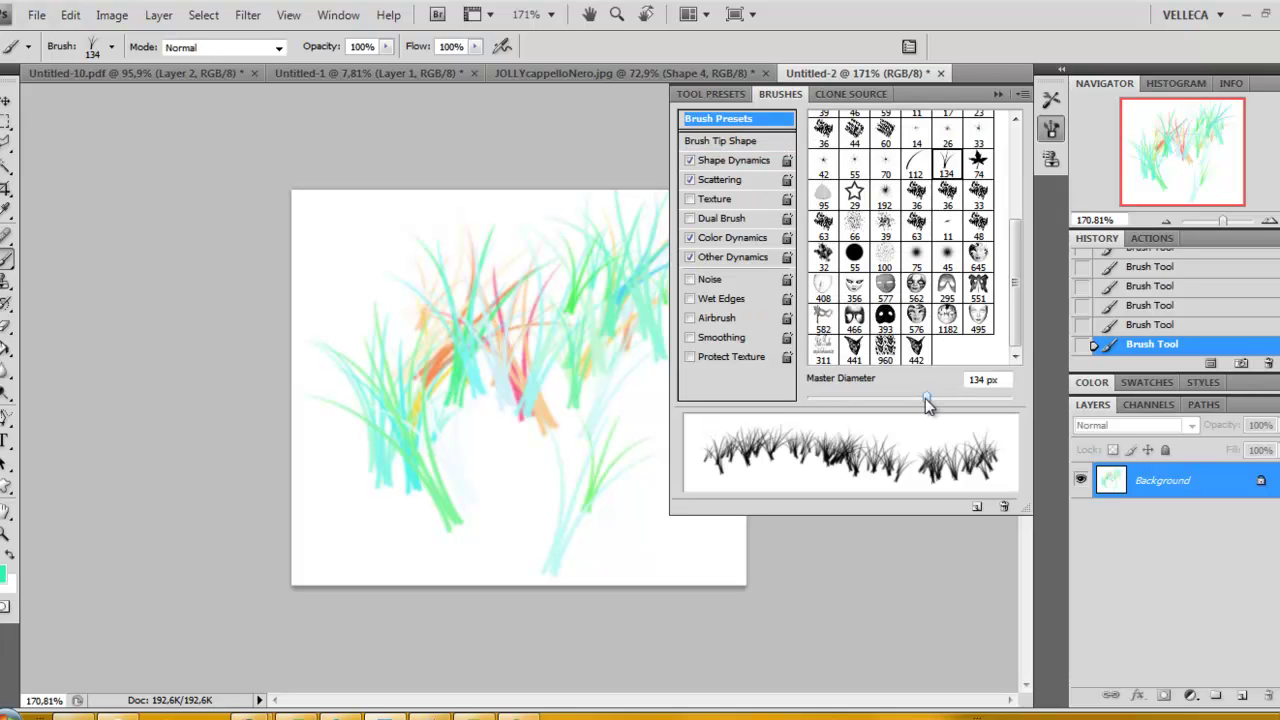
pyautogui.moveTo(927, 397)
pyautogui.mouseDown()
pyautogui.moveTo(1012, 397)
pyautogui.moveTo(853, 397)
pyautogui.mouseUp()
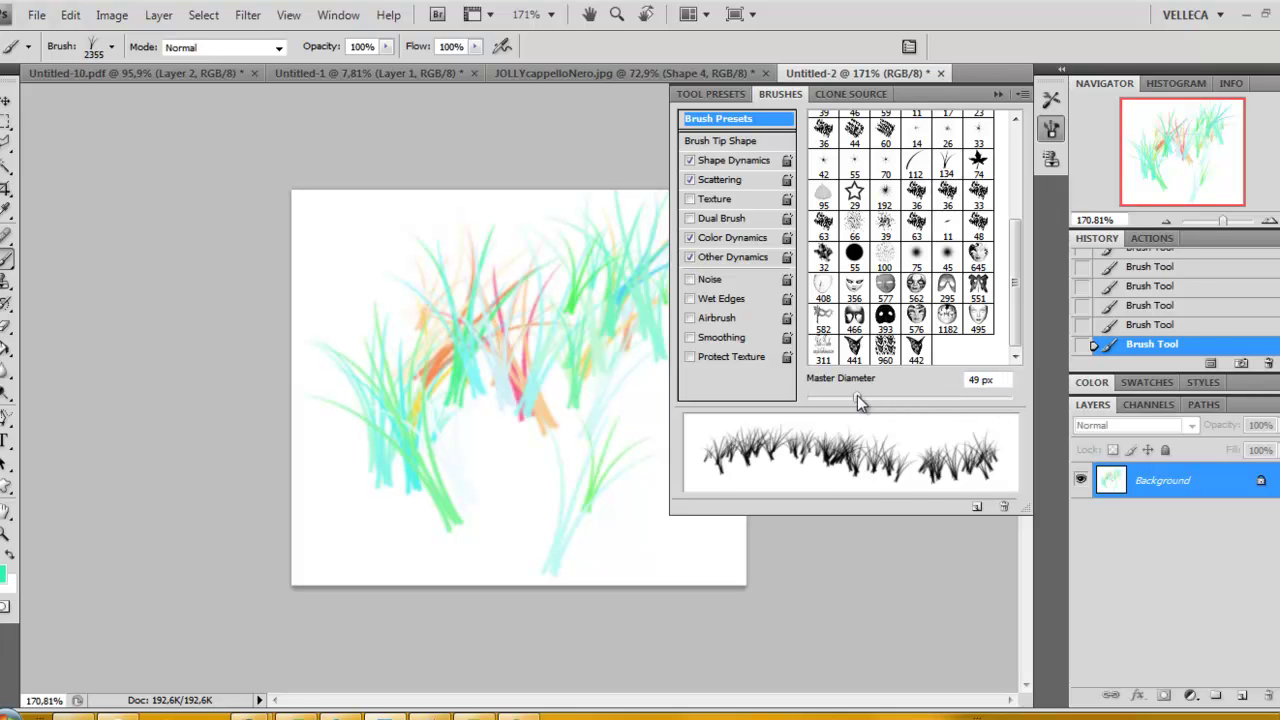
pyautogui.click(728, 145)
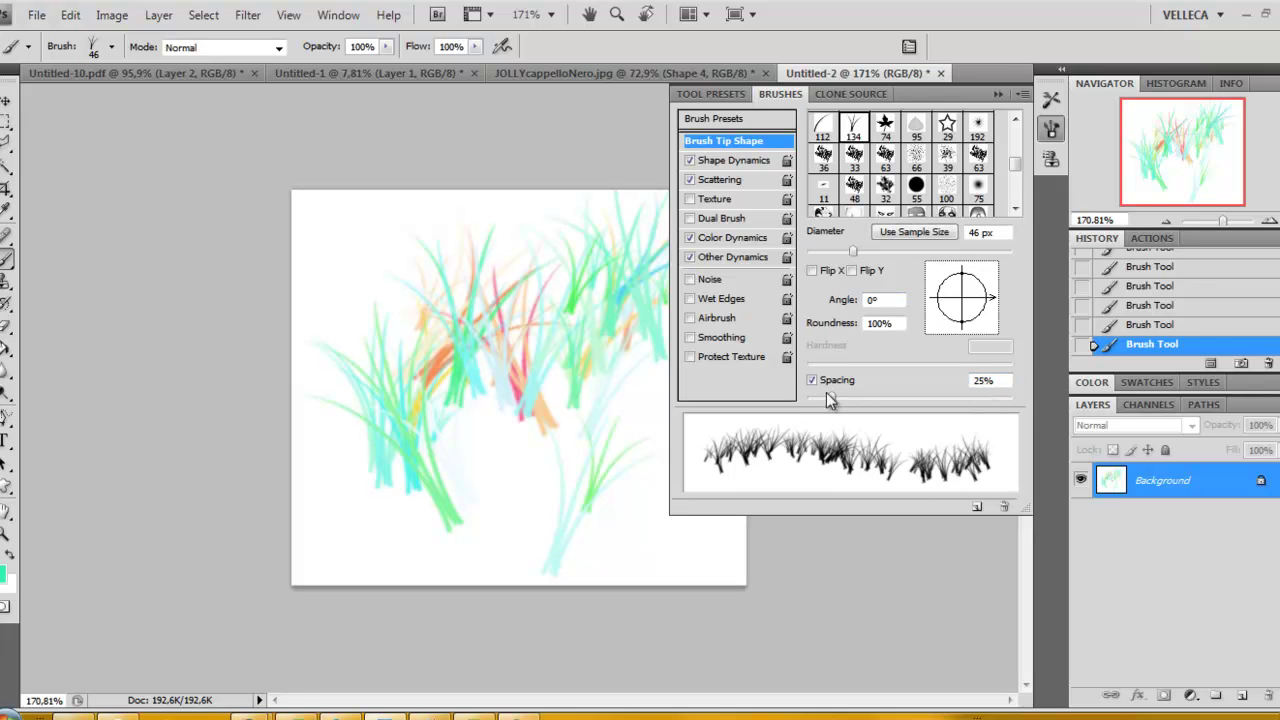
pyautogui.moveTo(833, 398); pyautogui.dragTo(1016, 399)
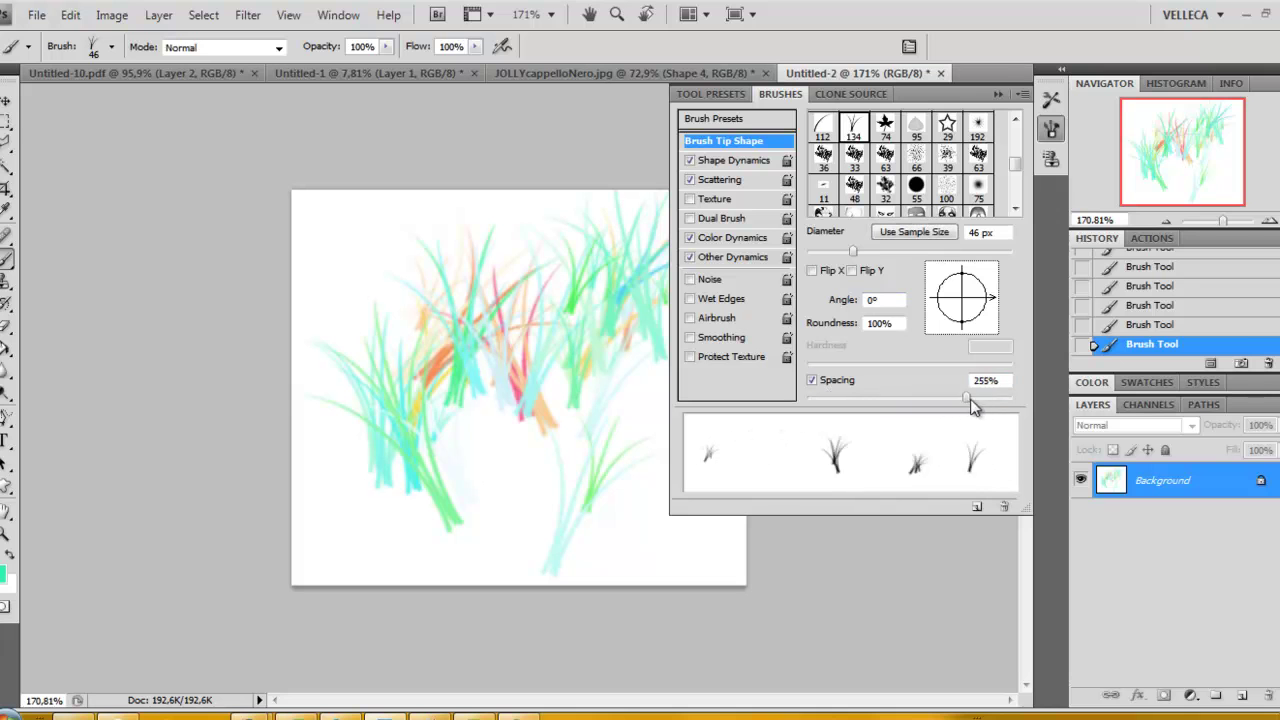
pyautogui.moveTo(1016, 399)
pyautogui.mouseDown()
pyautogui.moveTo(803, 405)
pyautogui.moveTo(858, 408)
pyautogui.mouseUp()
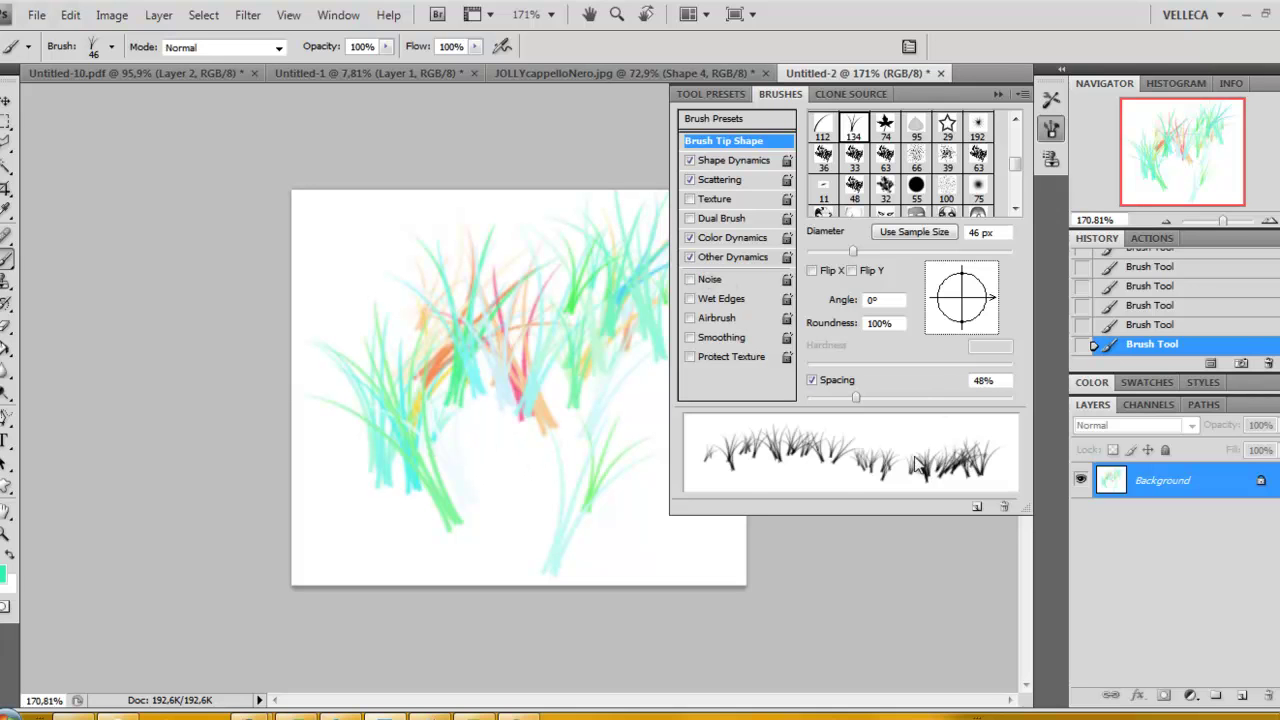
pyautogui.moveTo(855, 397); pyautogui.dragTo(1020, 404)
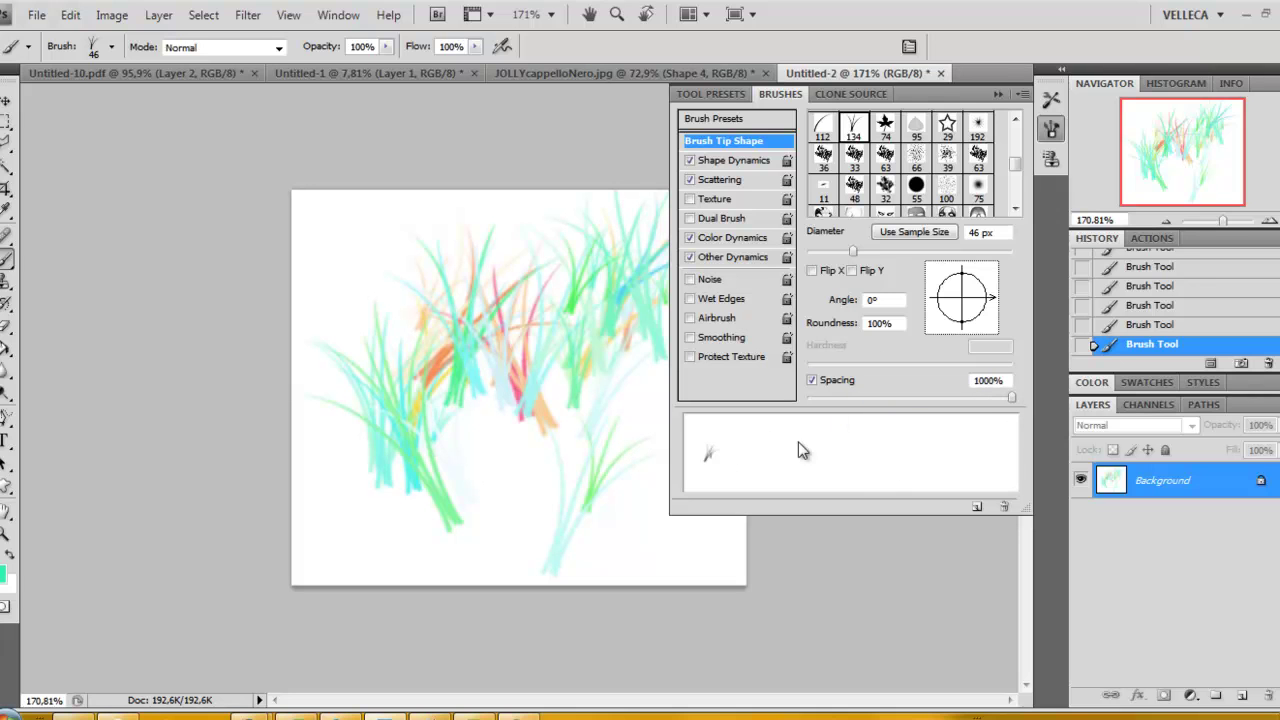
# Turn off Shape Dynamics, Scattering and Other Dynamics for the grass brush.
pyautogui.click(690, 257)
pyautogui.click(690, 179)
pyautogui.click(690, 160)
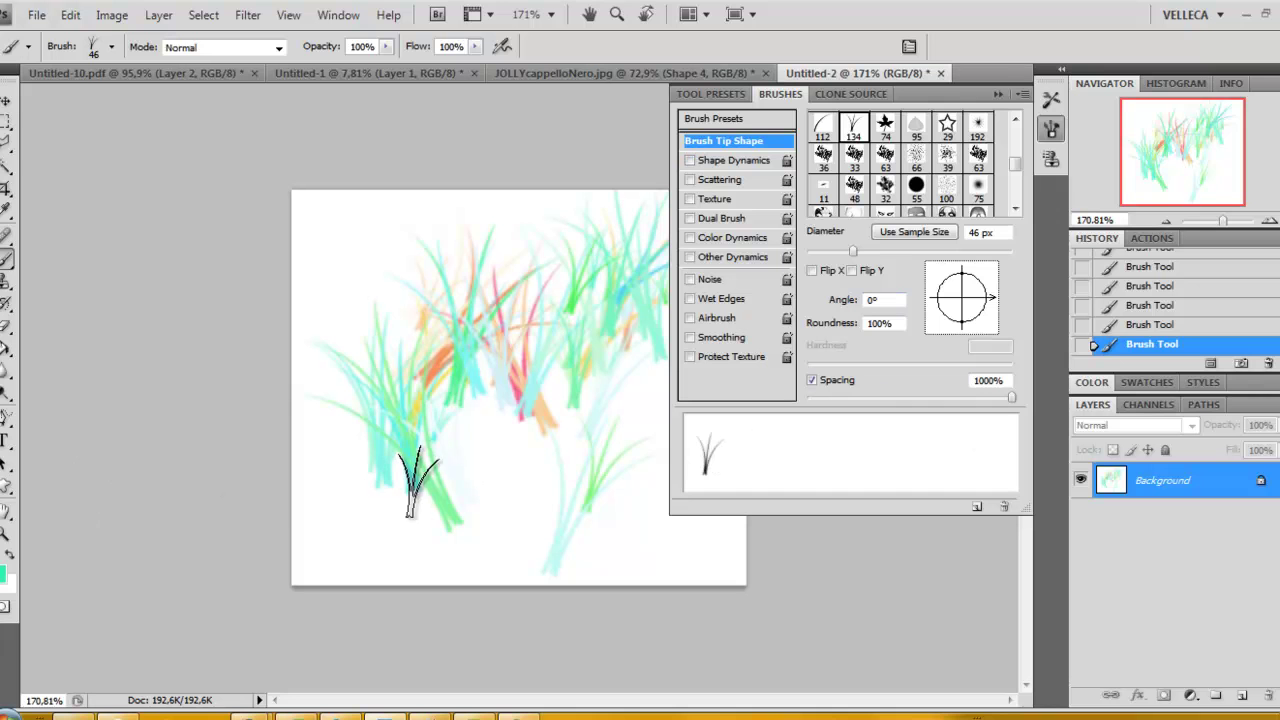
# Set near-black 010e09 as paint colour and stamp dark tufts at top-left and bottom-left.
pyautogui.click(4, 573)
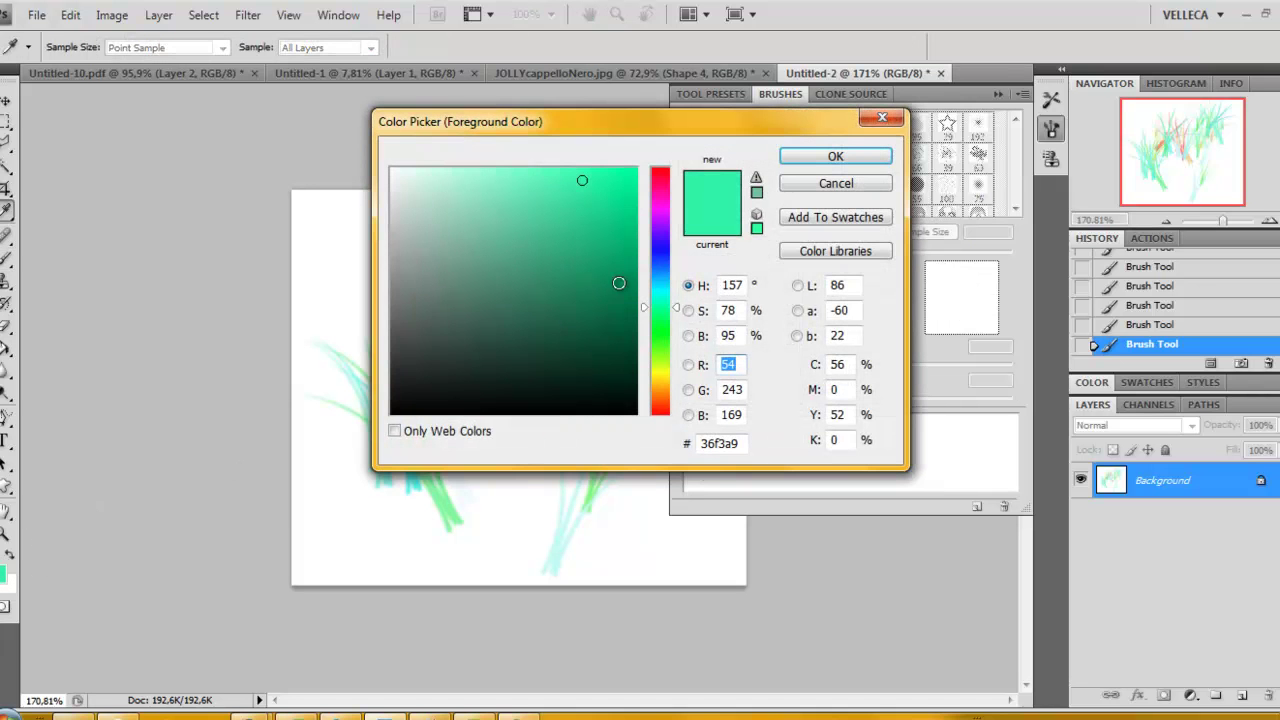
pyautogui.click(628, 399)
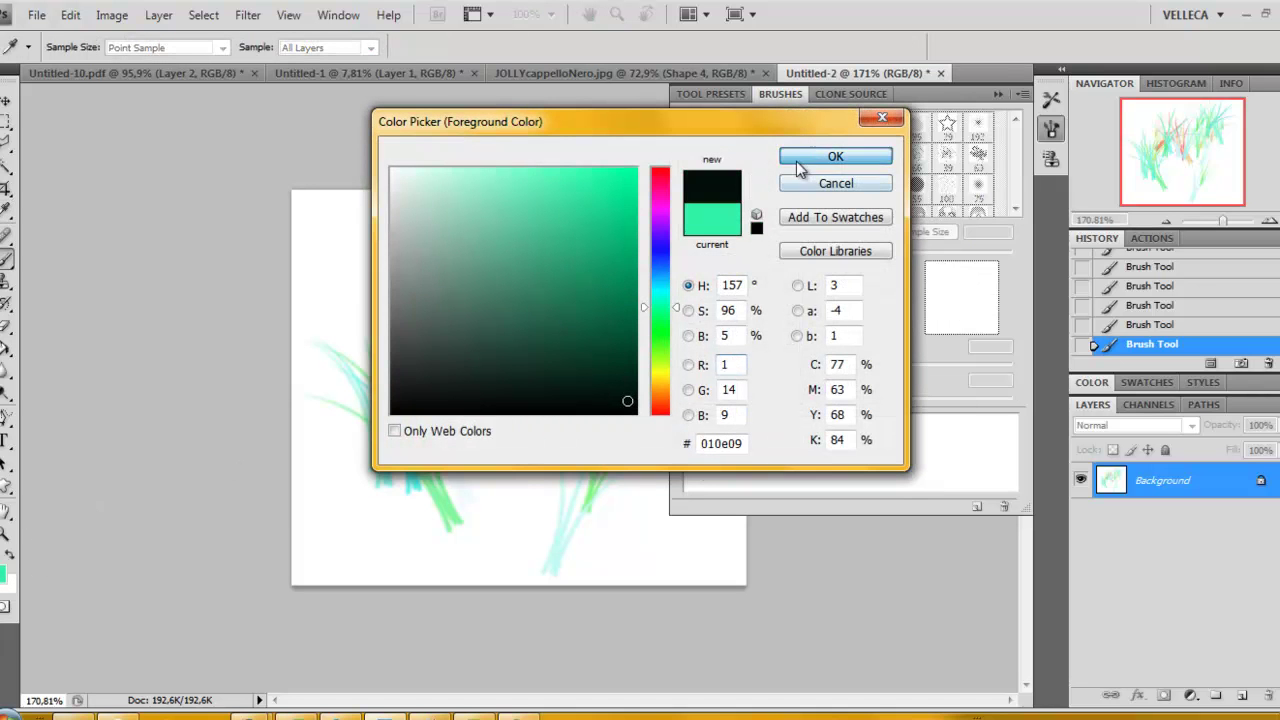
pyautogui.click(845, 157)
pyautogui.click(365, 265)
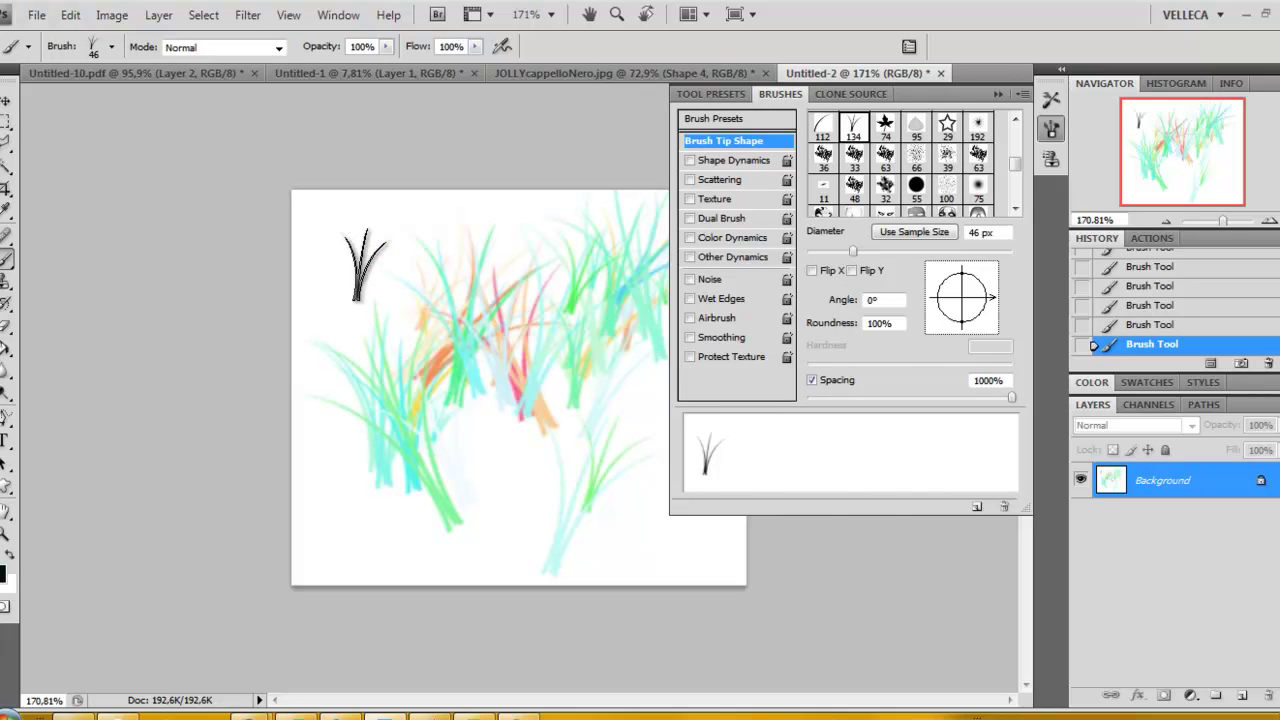
pyautogui.click(342, 520)
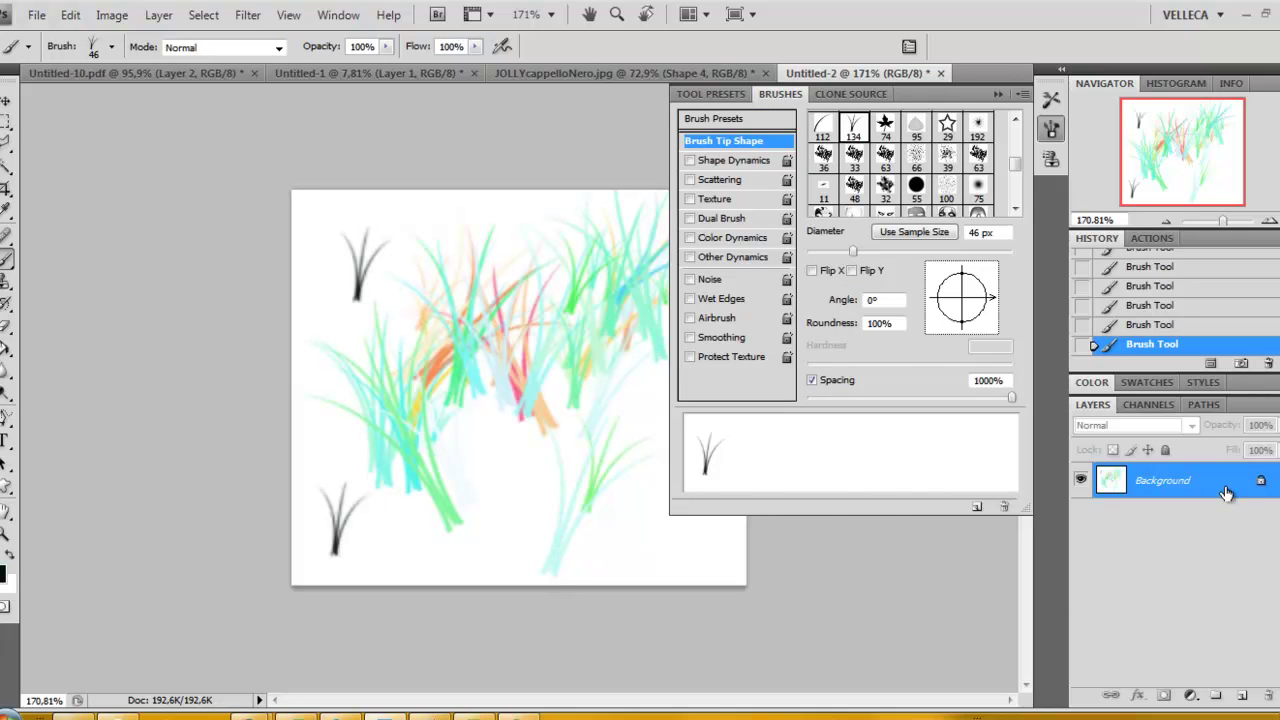
# Convert the Background to Layer 0 and Paint Bucket white over the pale grass strokes.
pyautogui.doubleClick(1262, 483)
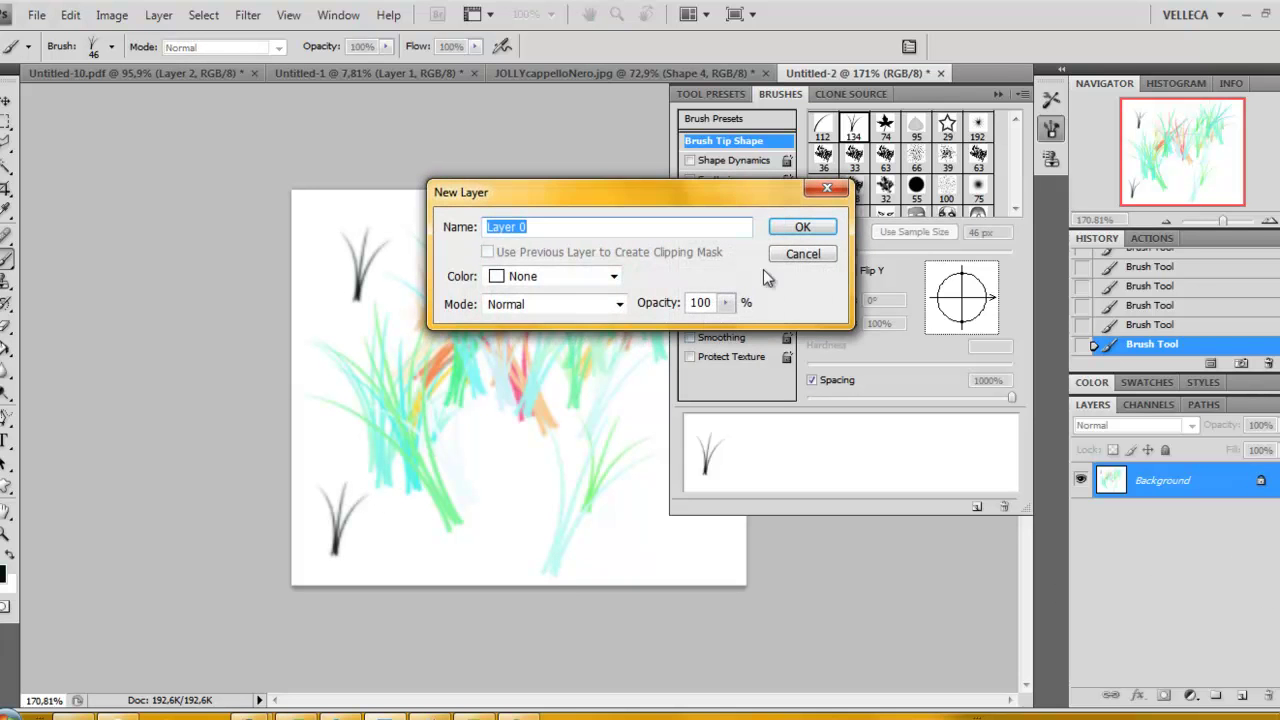
pyautogui.click(792, 230)
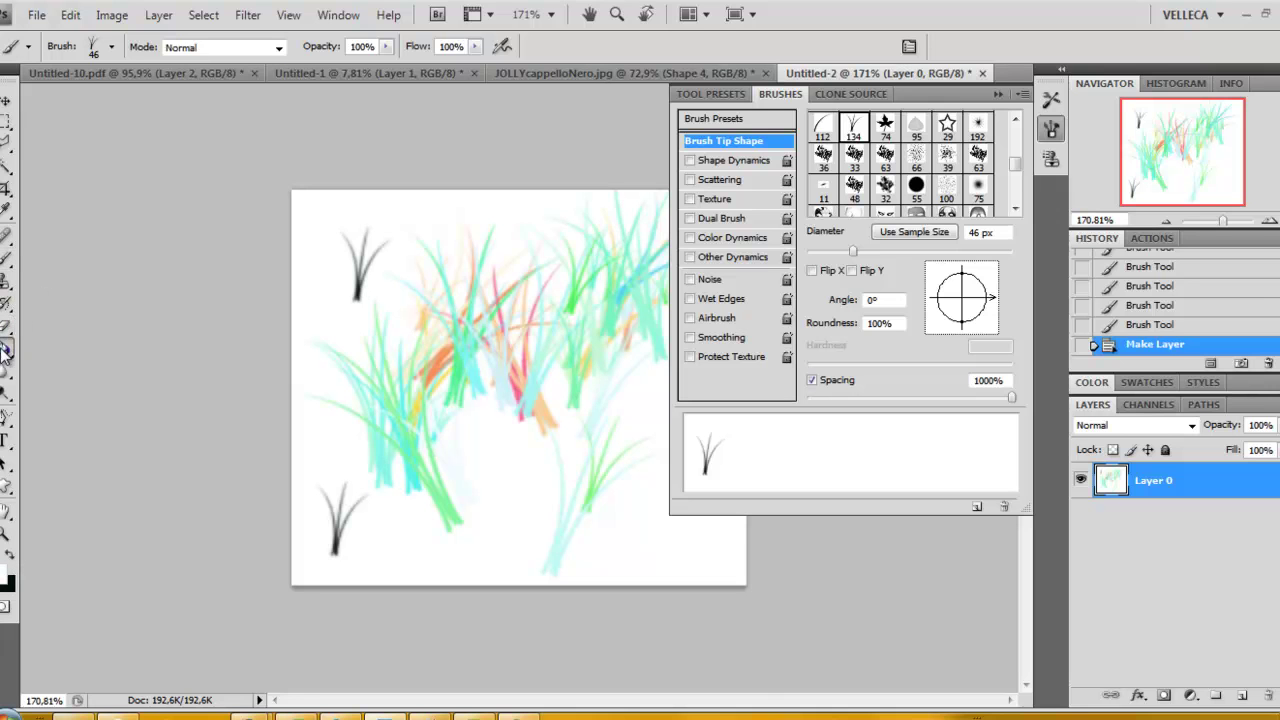
pyautogui.click(6, 347)
pyautogui.click(420, 260)
pyautogui.click(529, 463)
pyautogui.click(503, 451)
pyautogui.click(395, 483)
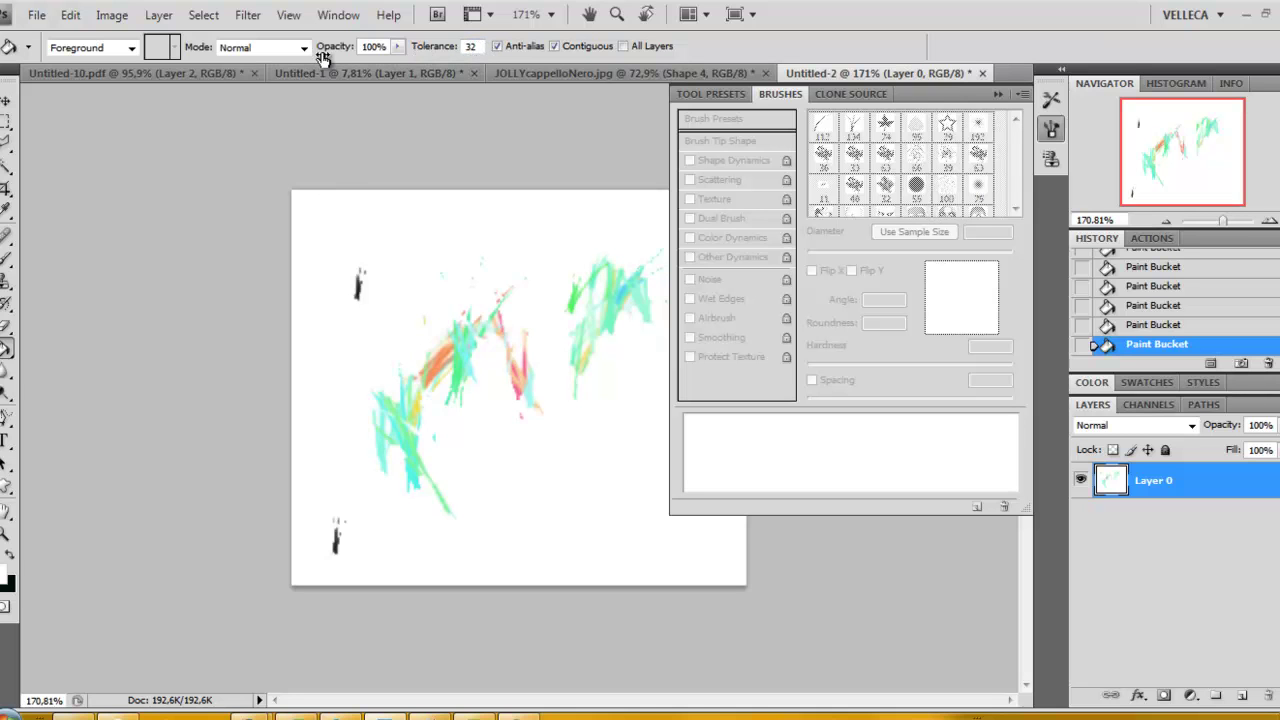
# Keep Foreground as the fill source and fill away the faint red and orange strokes.
pyautogui.click(133, 50)
pyautogui.click(125, 63)
pyautogui.click(414, 277)
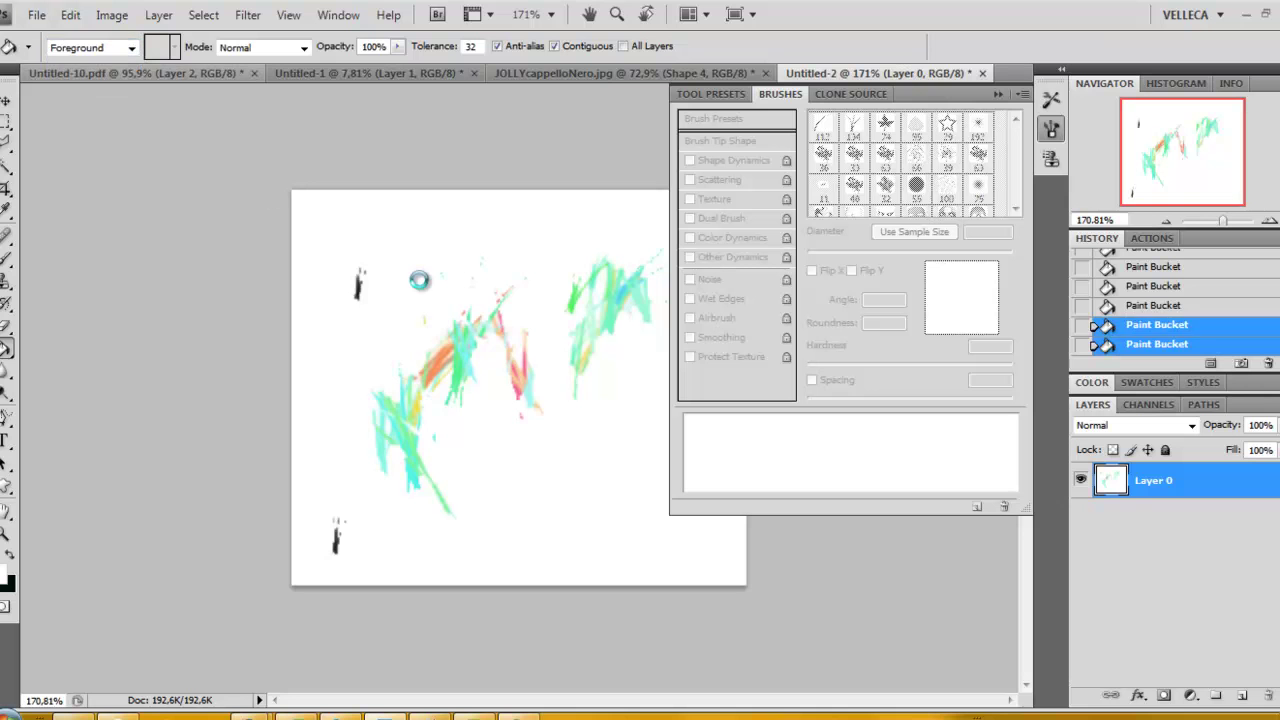
# Minimize Photoshop to view photoshopedia.com in Firefox, then restore Photoshop from the taskbar.
pyautogui.click(1246, 14)
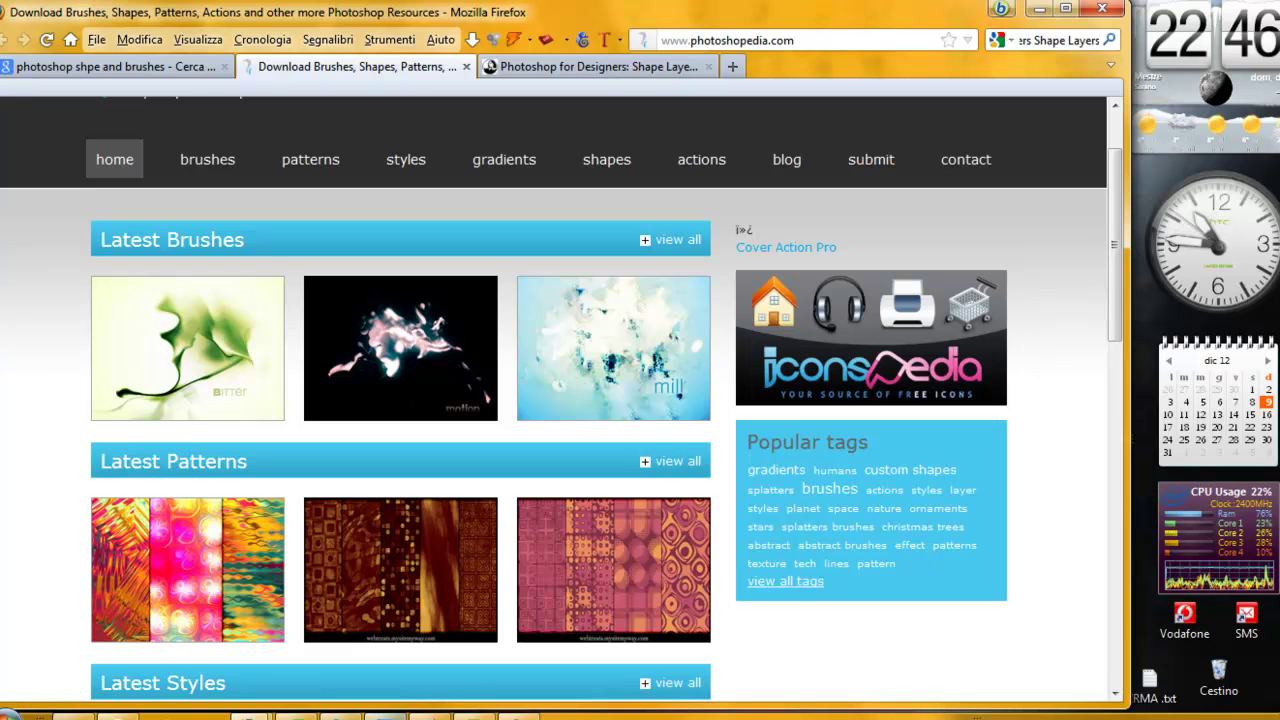
pyautogui.click(430, 714)
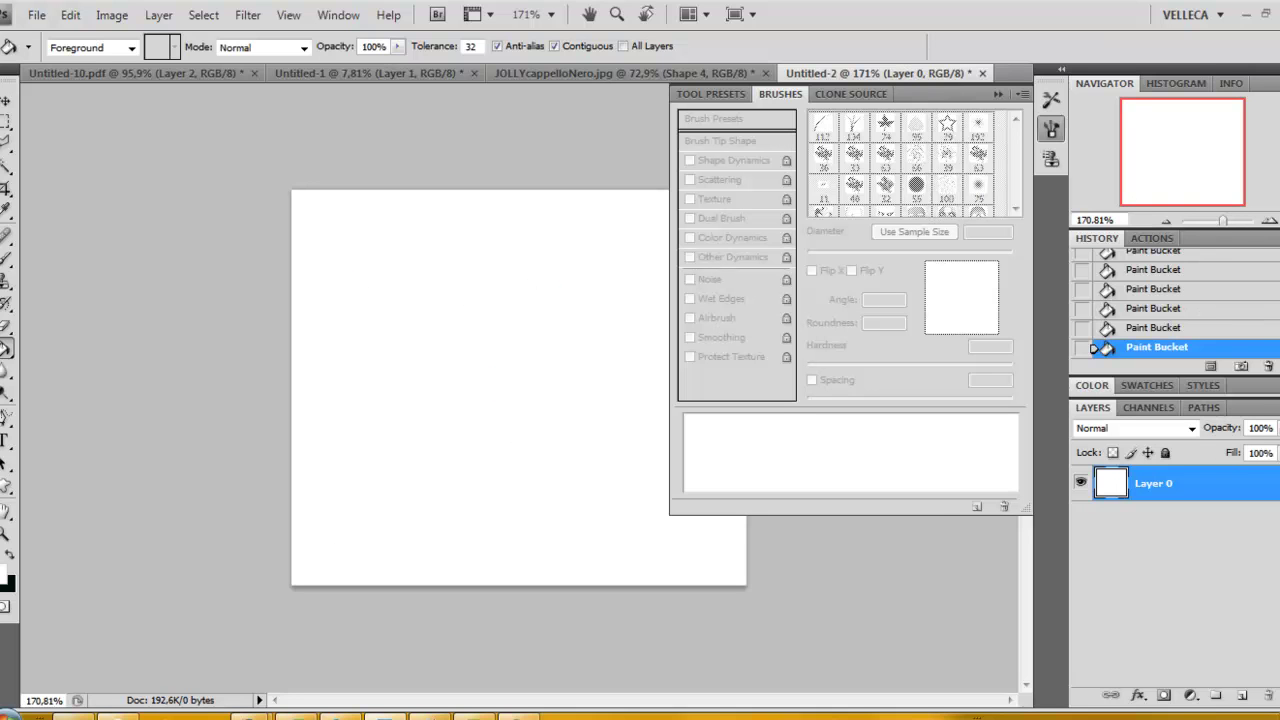
# Revert Untitled-2 to its blank starting snapshot and collapse the Brushes panel.
pyautogui.scroll(3, 1211, 290)
pyautogui.click(1210, 272)
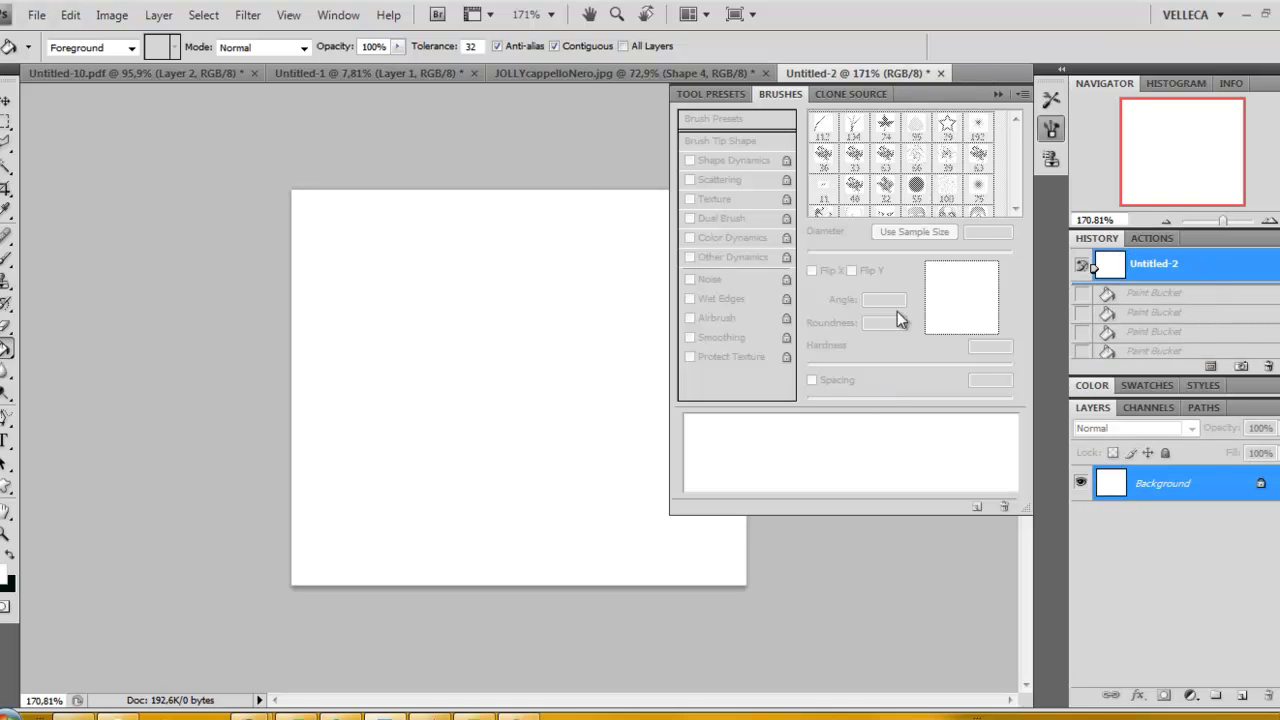
pyautogui.click(998, 94)
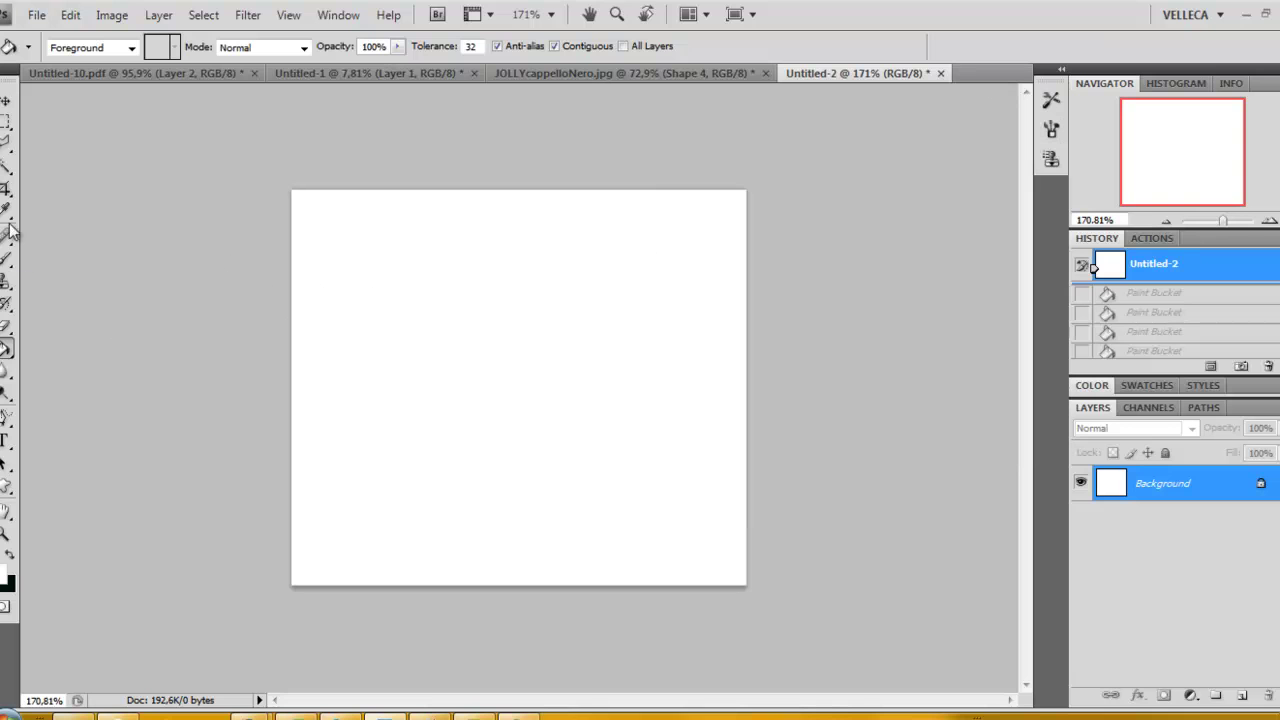
# Return to the grass Brush tool with a Master Diameter of 139 px.
pyautogui.click(8, 262)
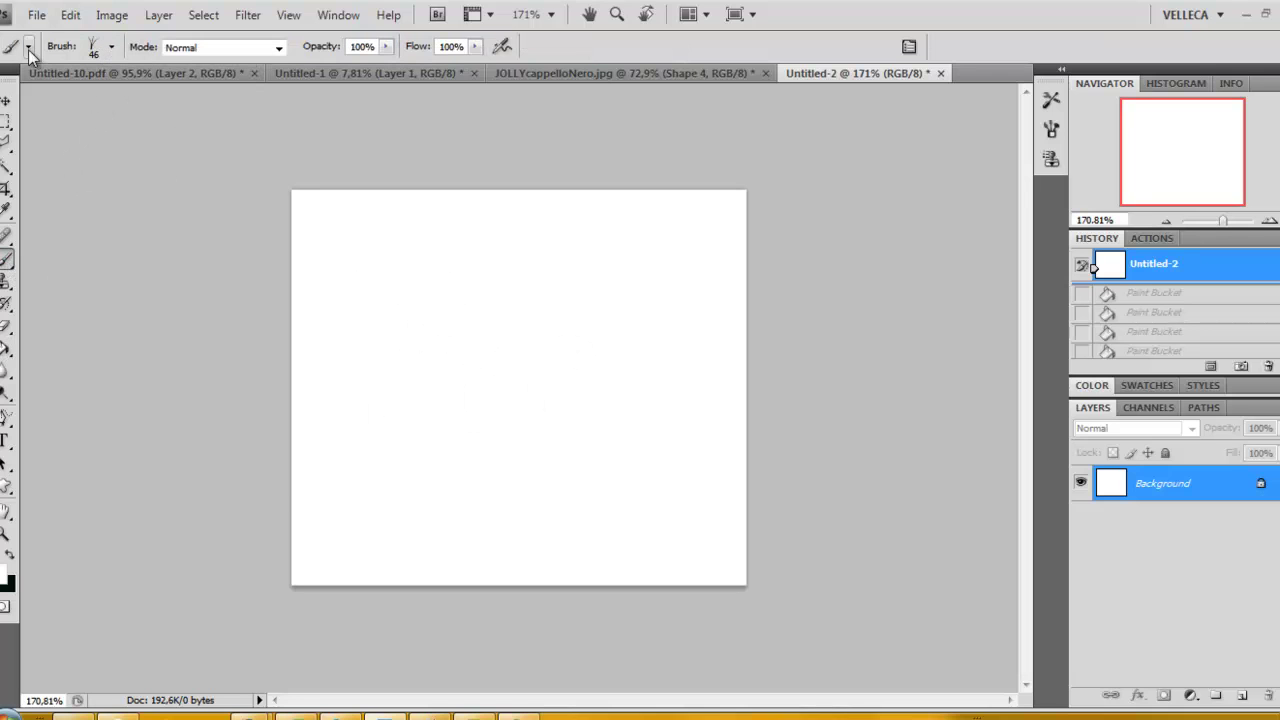
pyautogui.click(111, 48)
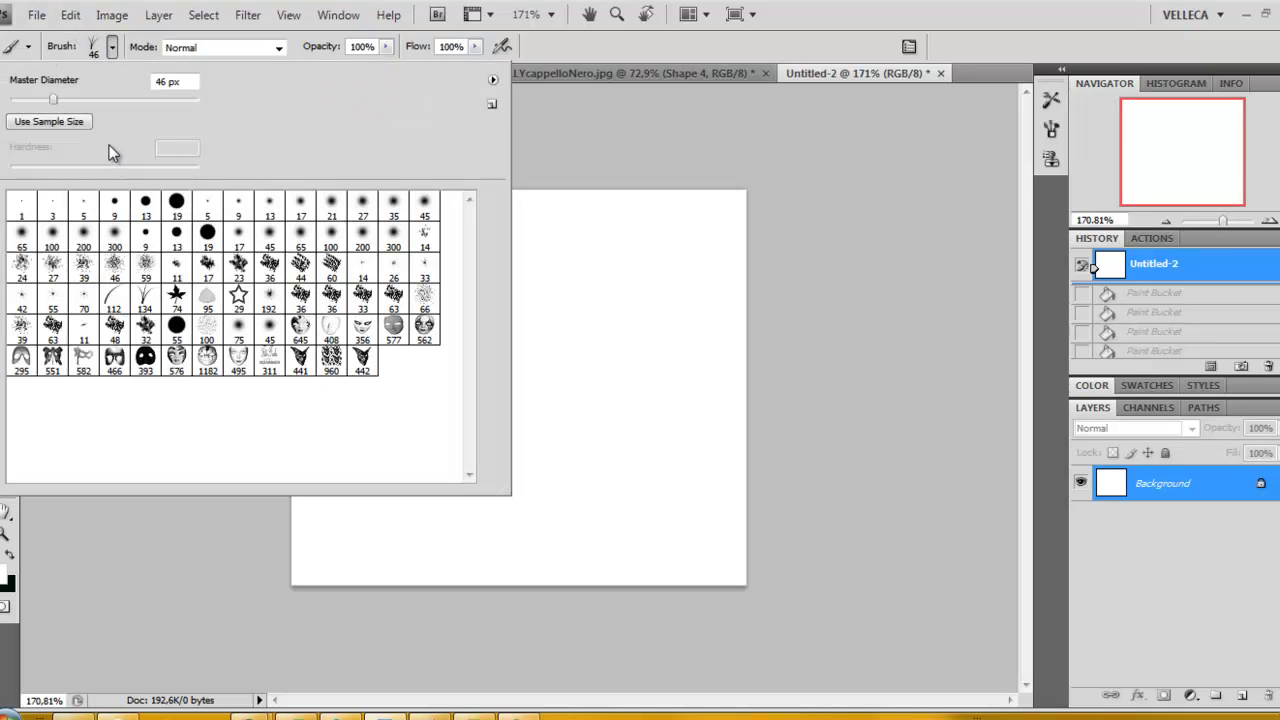
pyautogui.moveTo(57, 101); pyautogui.dragTo(103, 104)
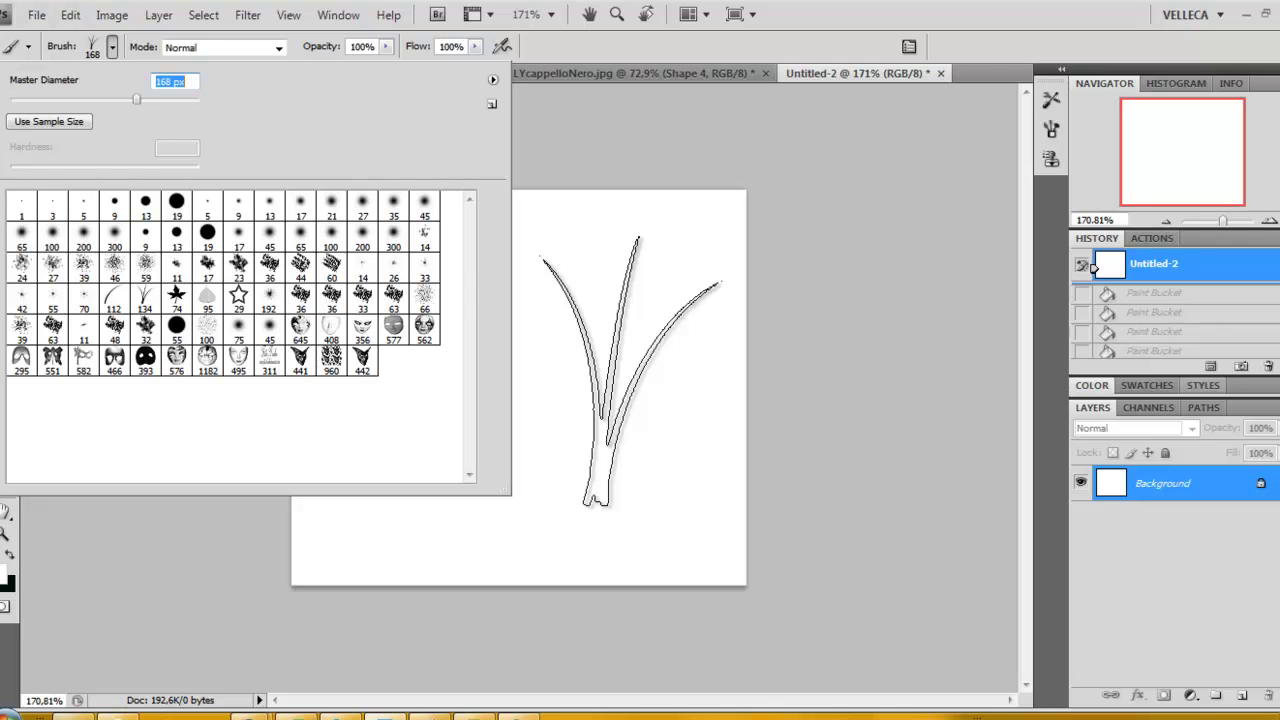
pyautogui.moveTo(115, 100)
pyautogui.mouseDown()
pyautogui.moveTo(100, 99)
pyautogui.moveTo(142, 99)
pyautogui.mouseUp()
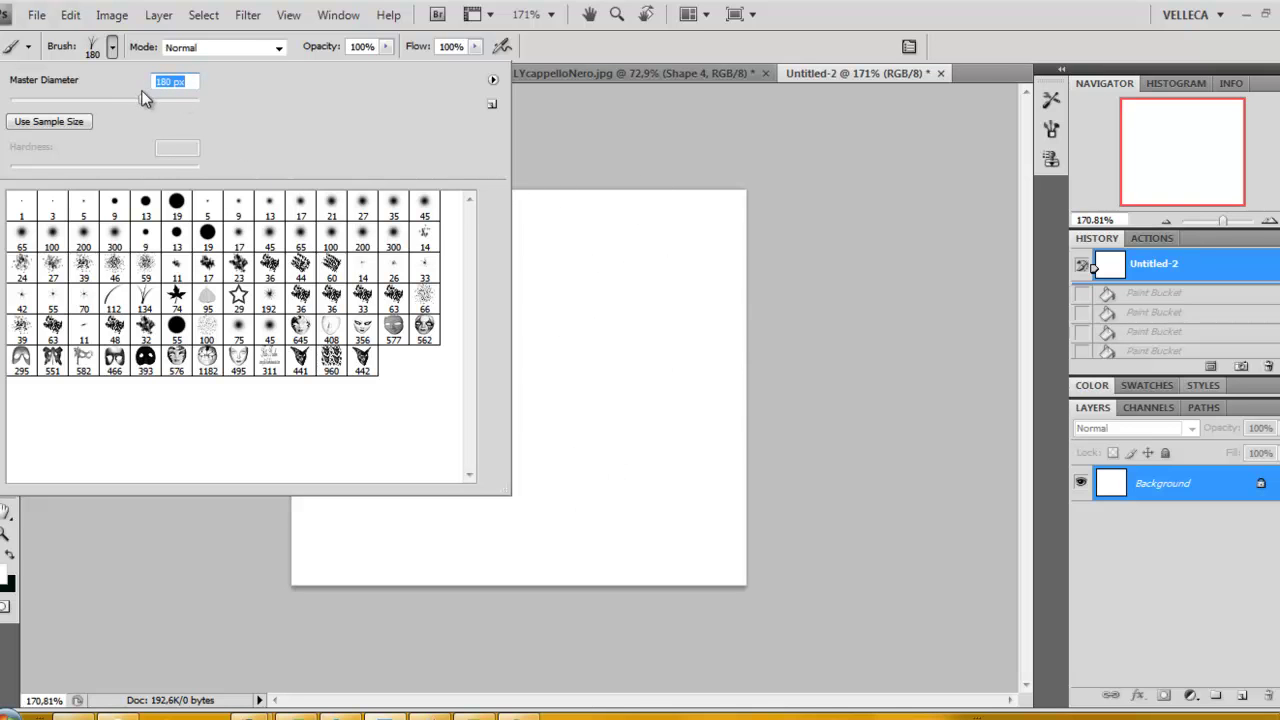
pyautogui.moveTo(193, 102); pyautogui.dragTo(164, 94)
pyautogui.moveTo(147, 97); pyautogui.dragTo(123, 97)
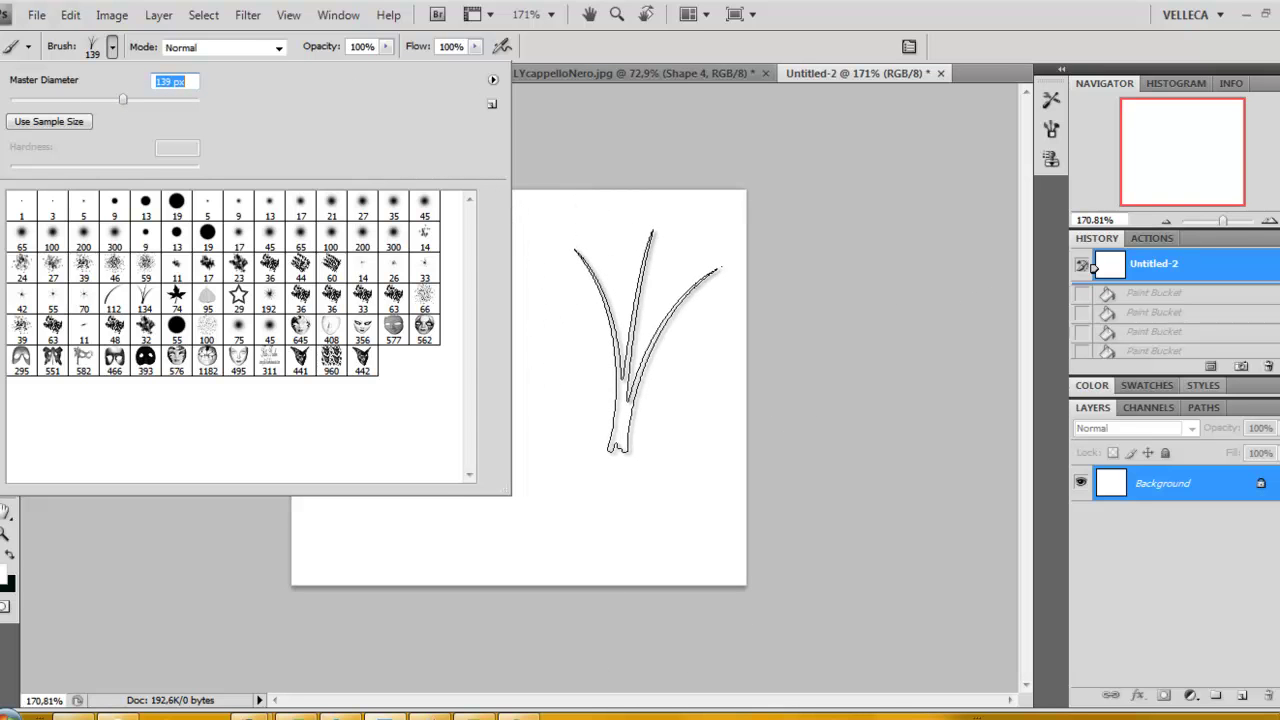
# Stamp dark grass tufts in a row from the left edge to the right across the canvas.
pyautogui.press('Return')
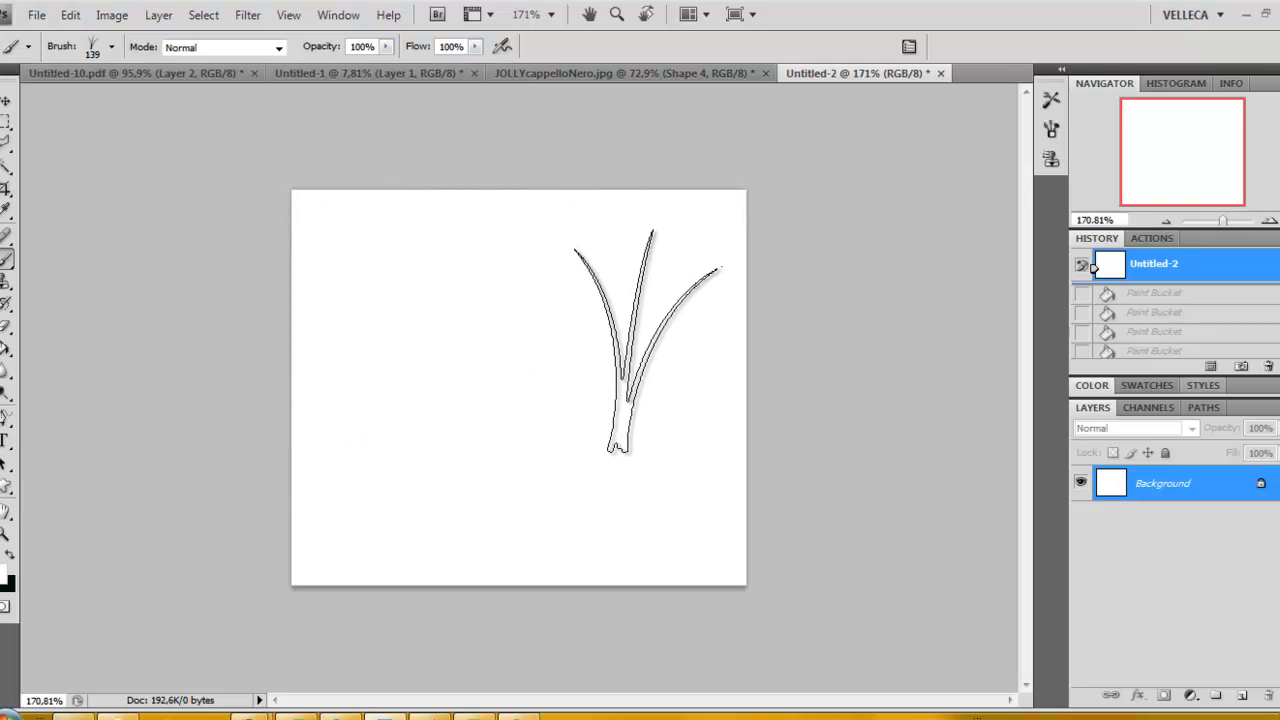
pyautogui.click(646, 340)
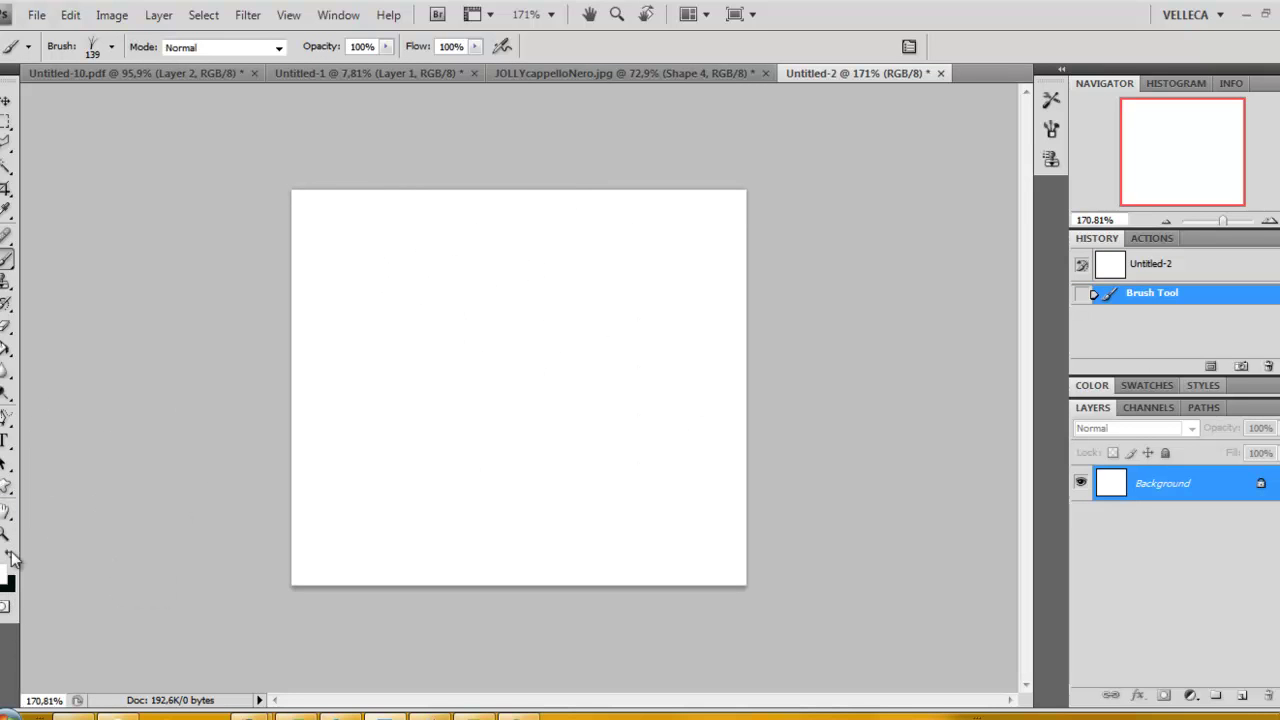
pyautogui.click(627, 333)
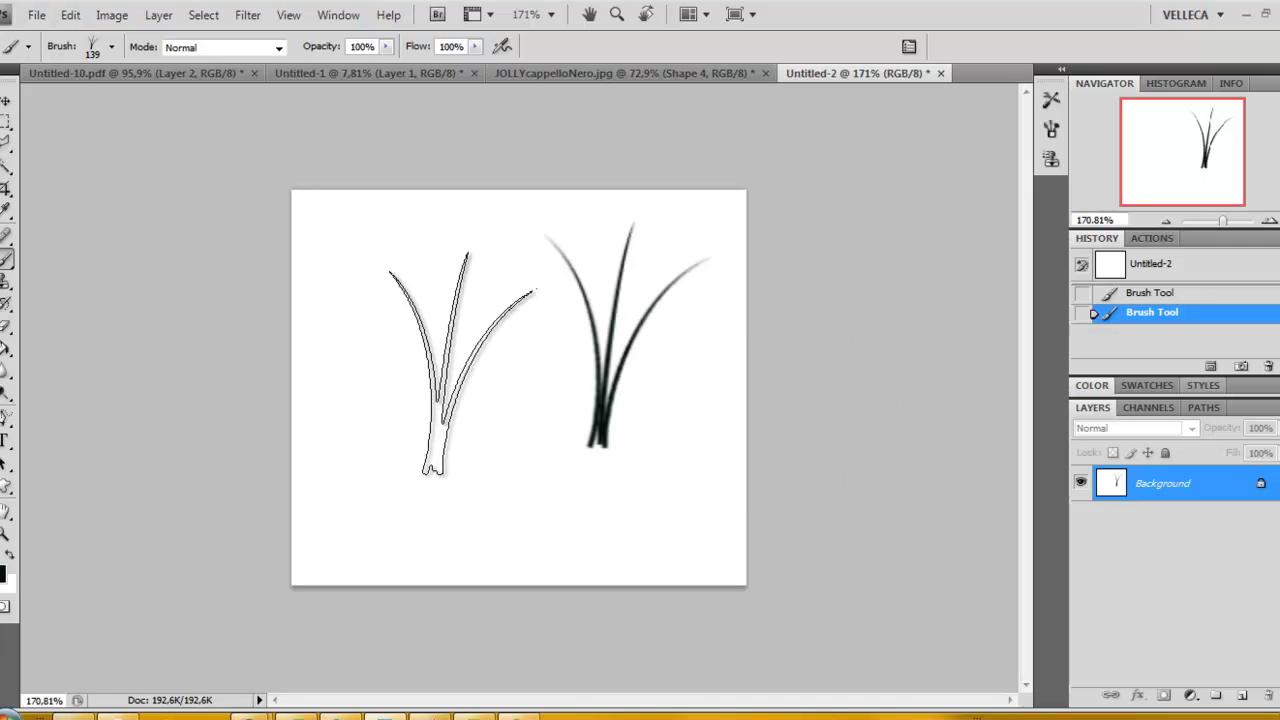
pyautogui.click(411, 330)
pyautogui.click(489, 332)
pyautogui.click(557, 335)
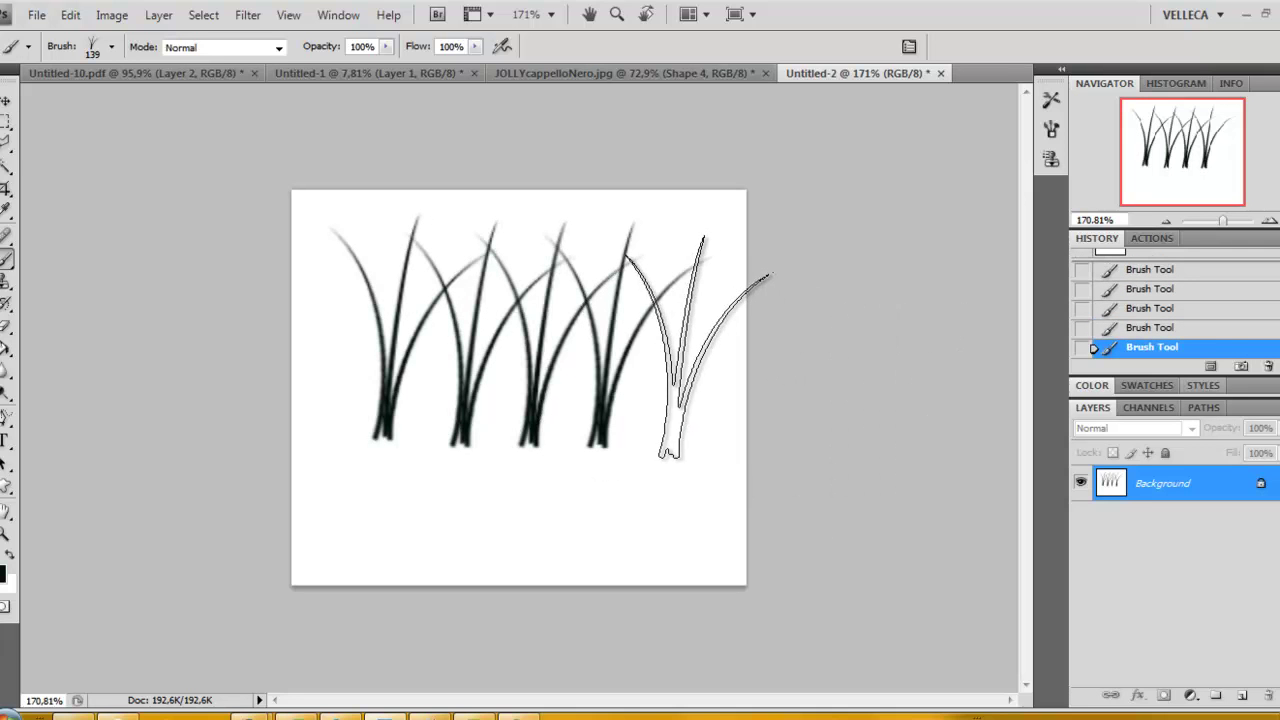
pyautogui.click(695, 346)
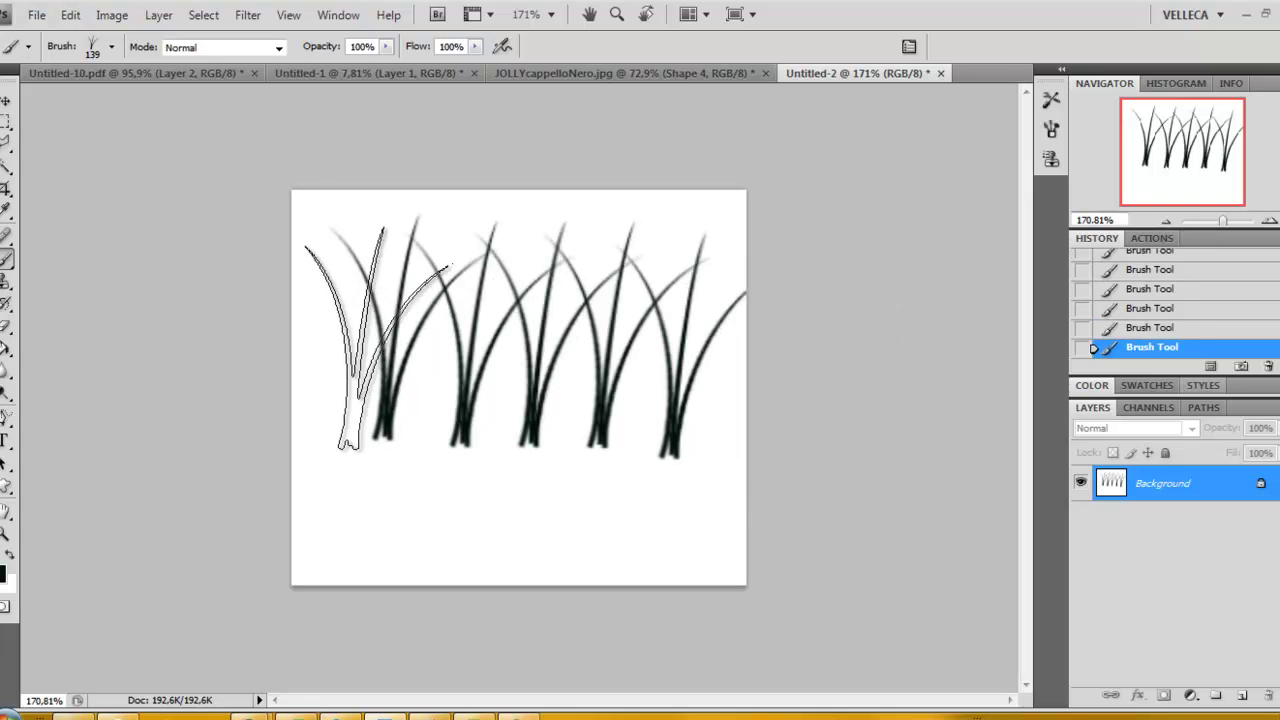
pyautogui.click(347, 322)
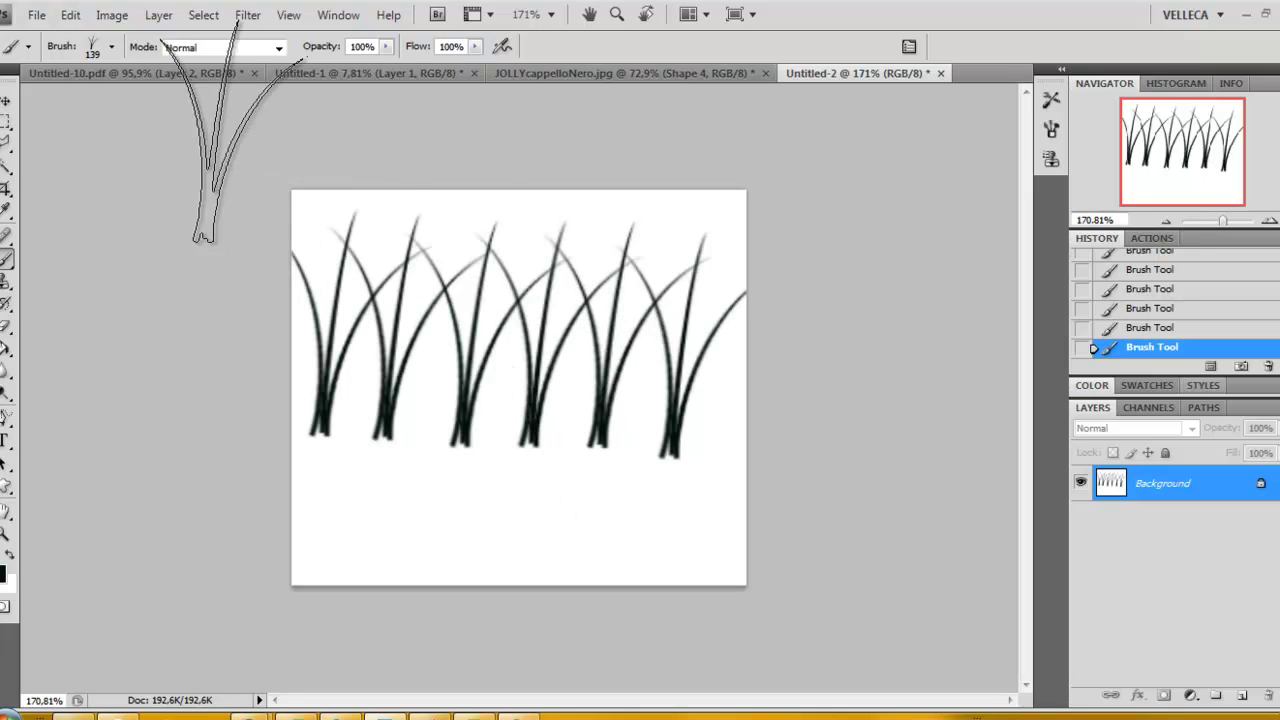
# Switch to the Custom Shape tool and browse its Shape picker.
pyautogui.click(7, 485)
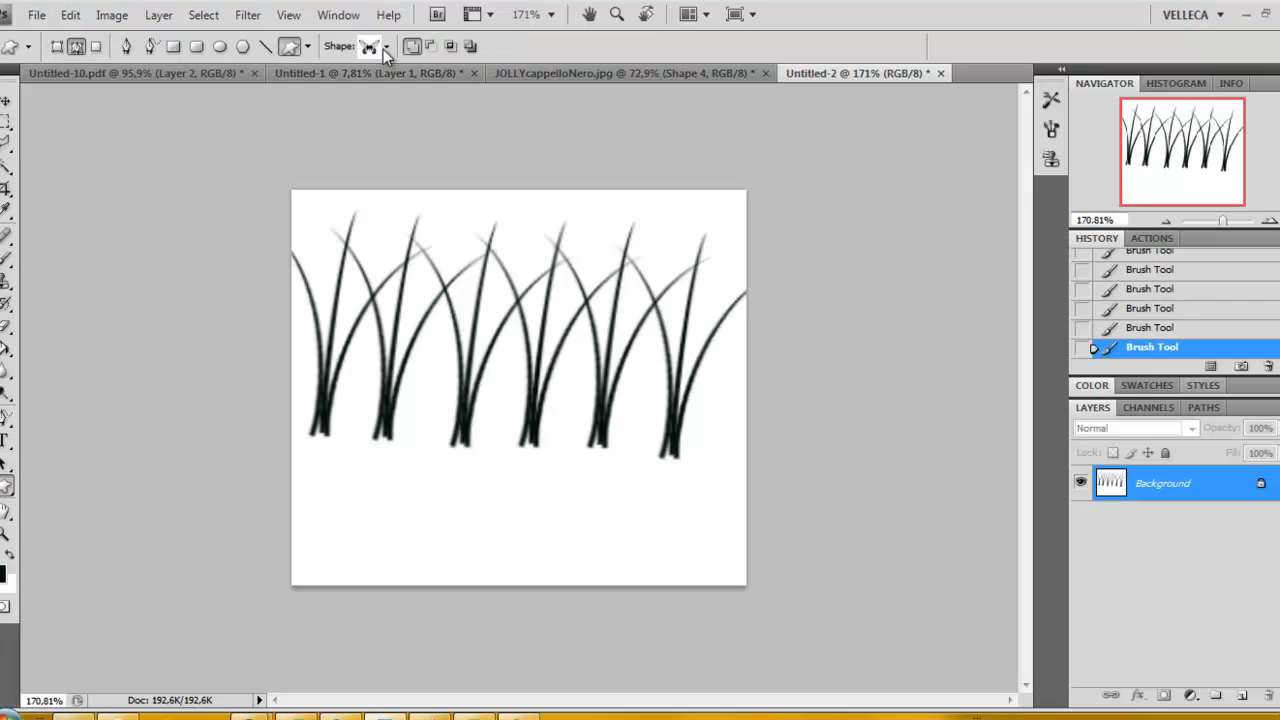
pyautogui.click(387, 47)
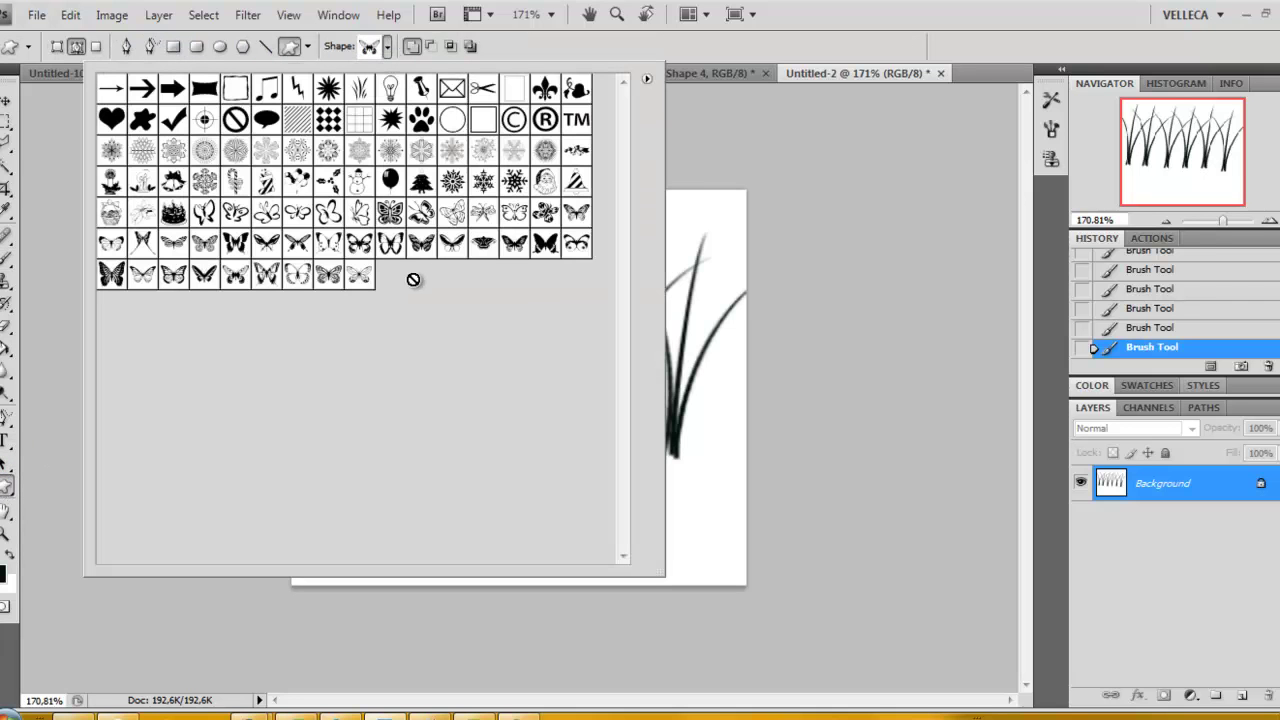
pyautogui.click(1247, 20)
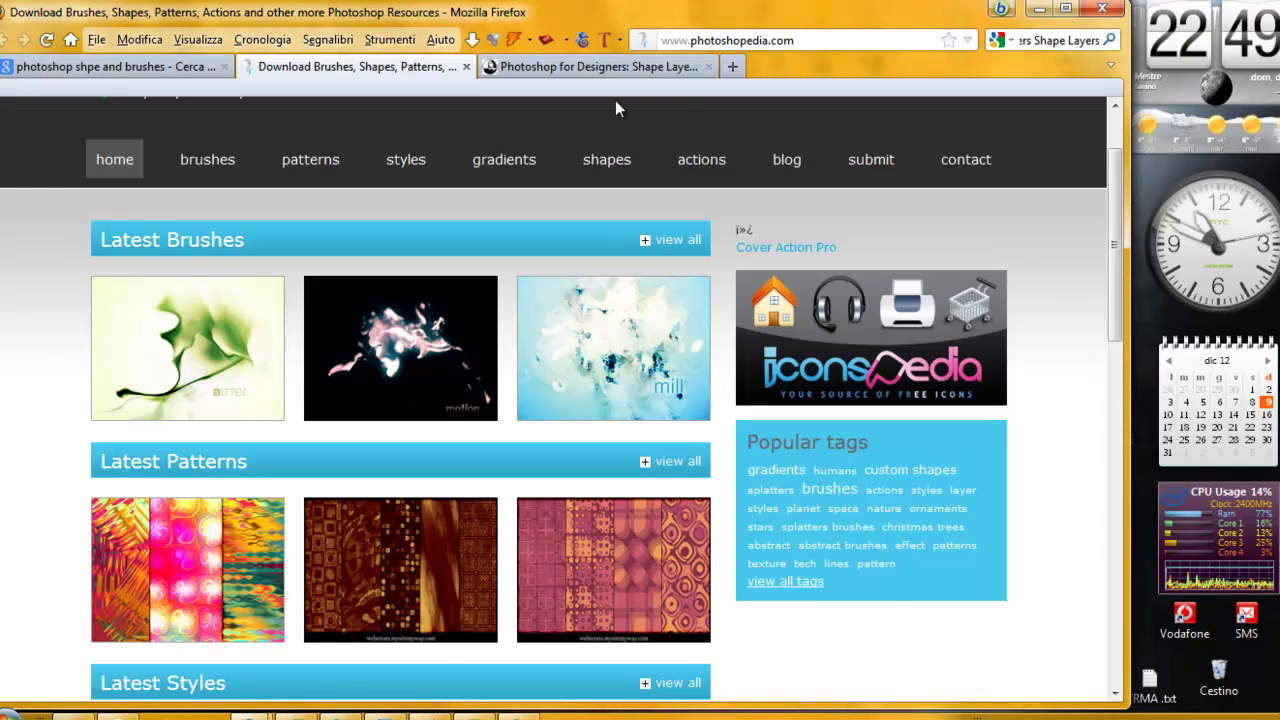
# Search Google in Firefox for 'shapes in photoshop'.
pyautogui.click(678, 68)
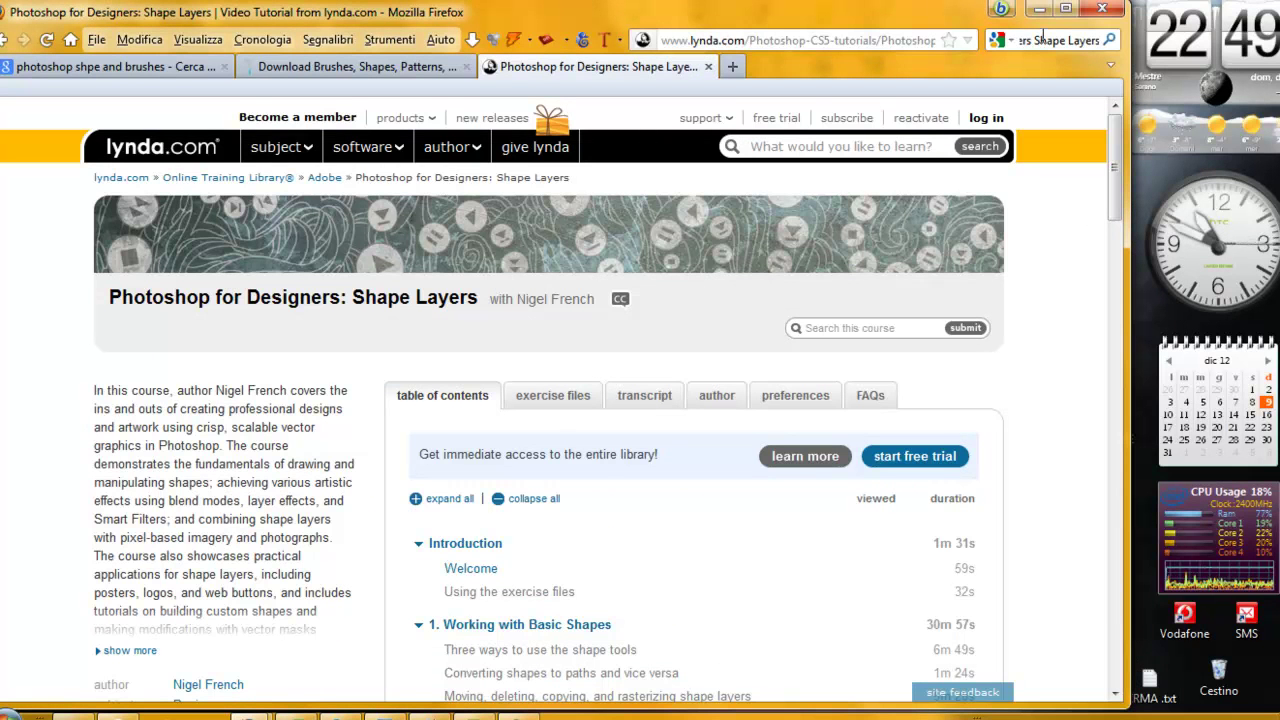
pyautogui.click(1040, 38)
pyautogui.write('sh')
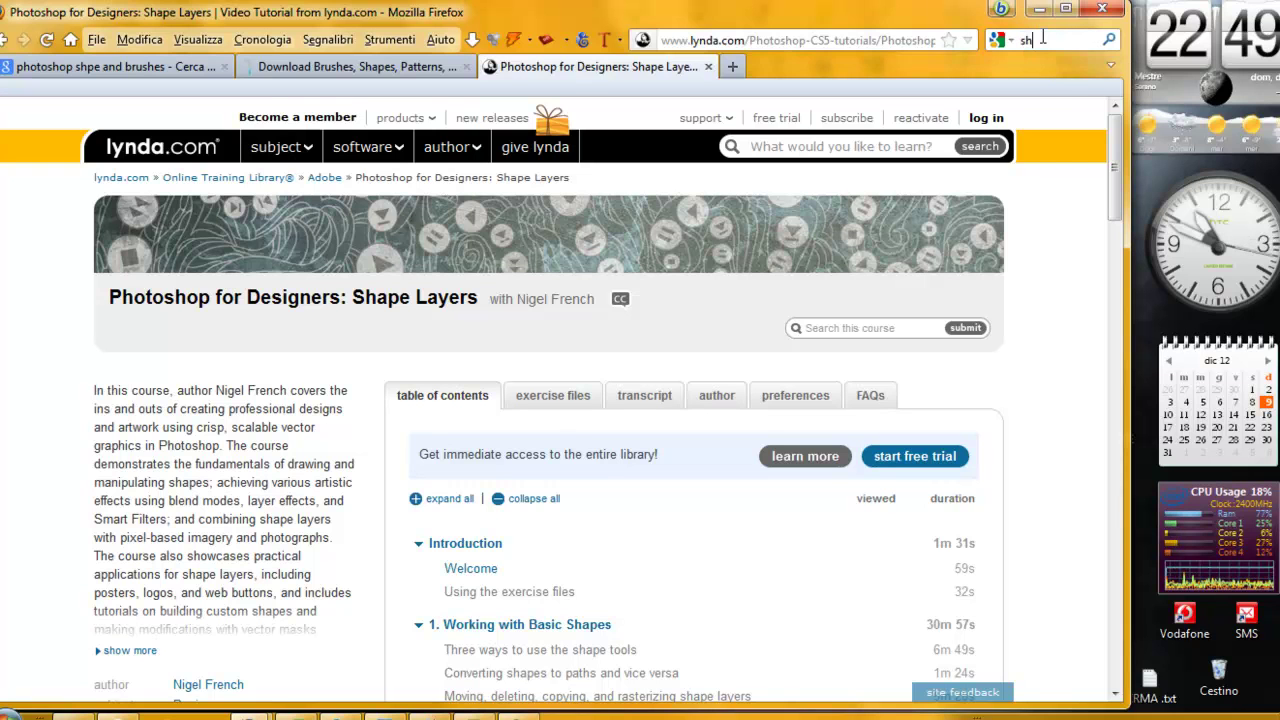
pyautogui.write('apes')
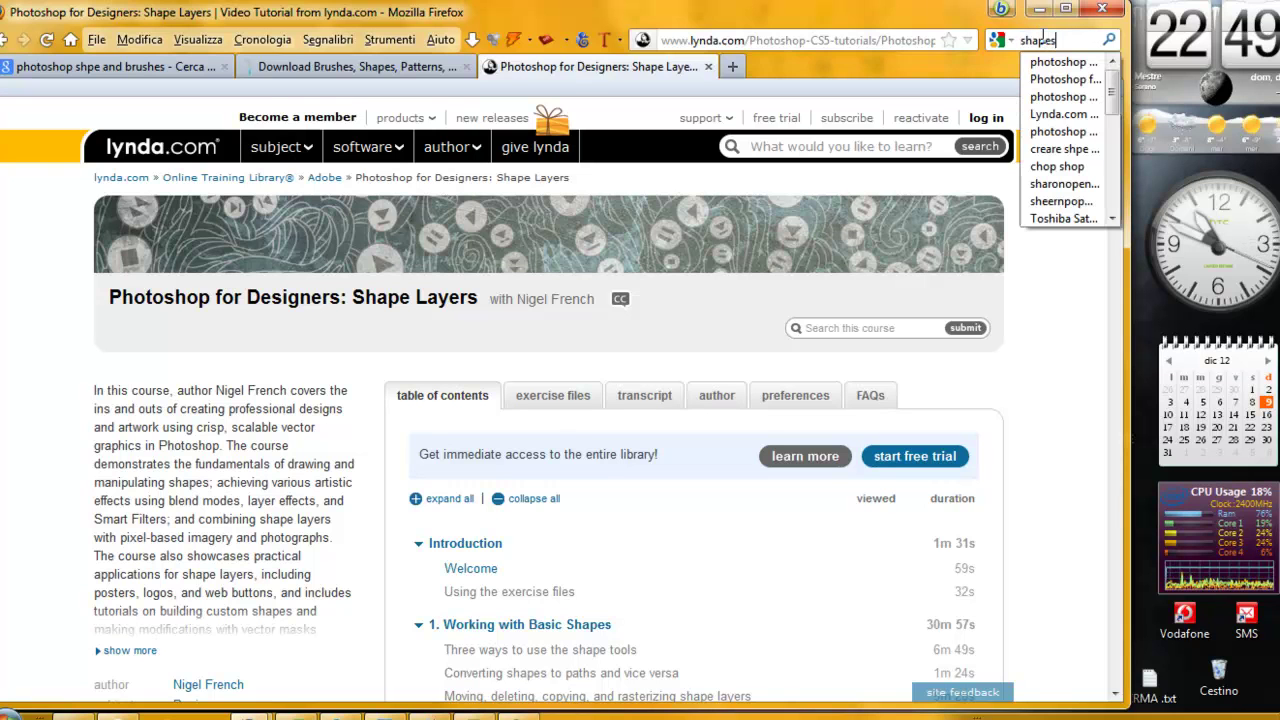
pyautogui.write(' in')
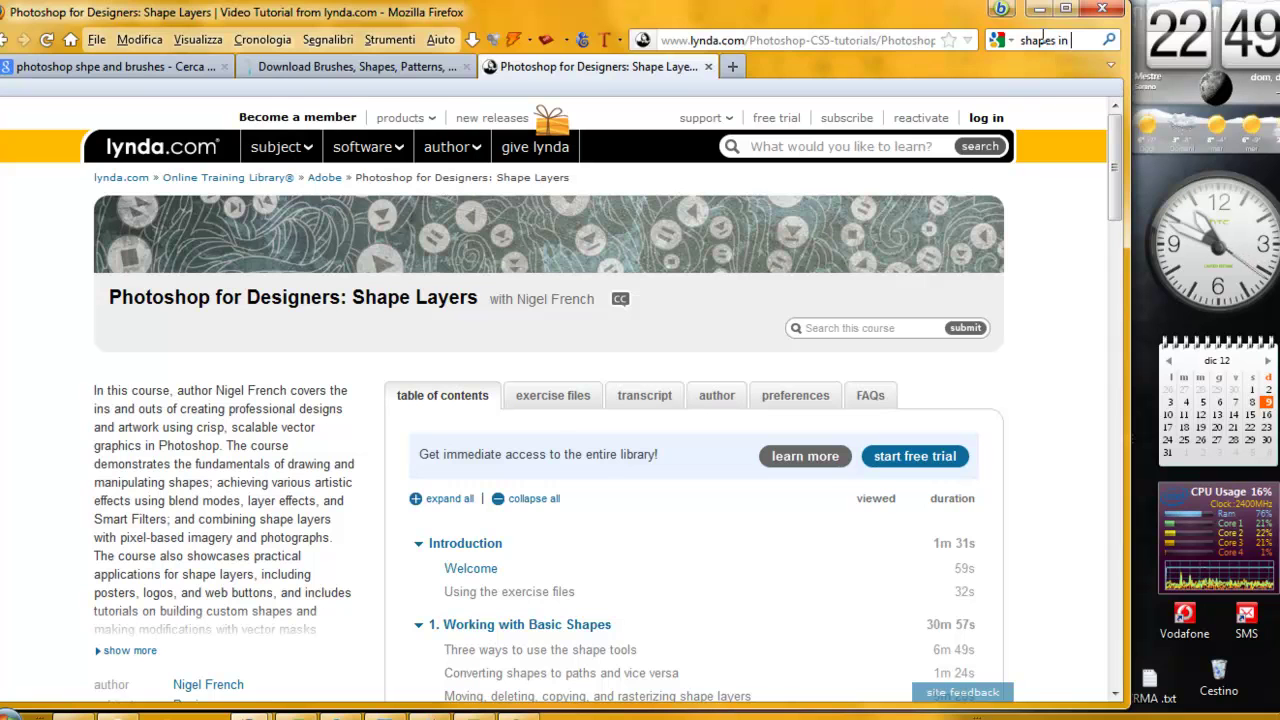
pyautogui.write(' photo')
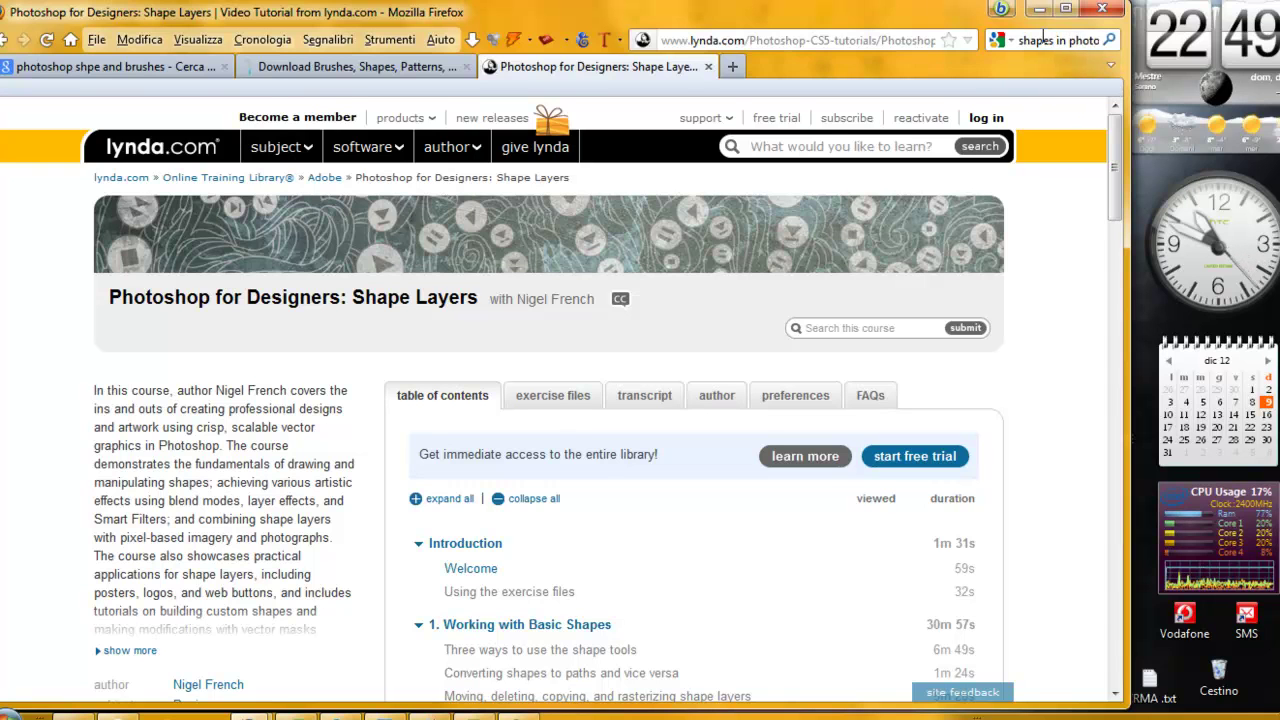
pyautogui.write('shop')
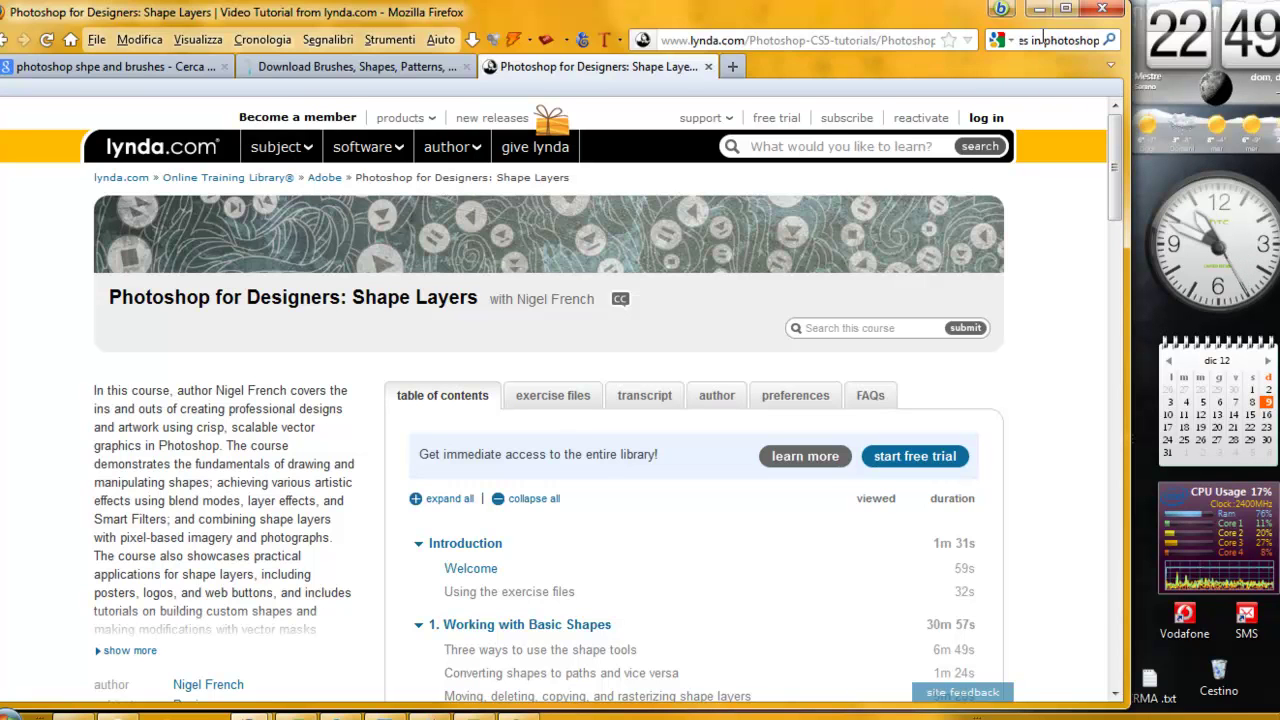
pyautogui.press('Return')
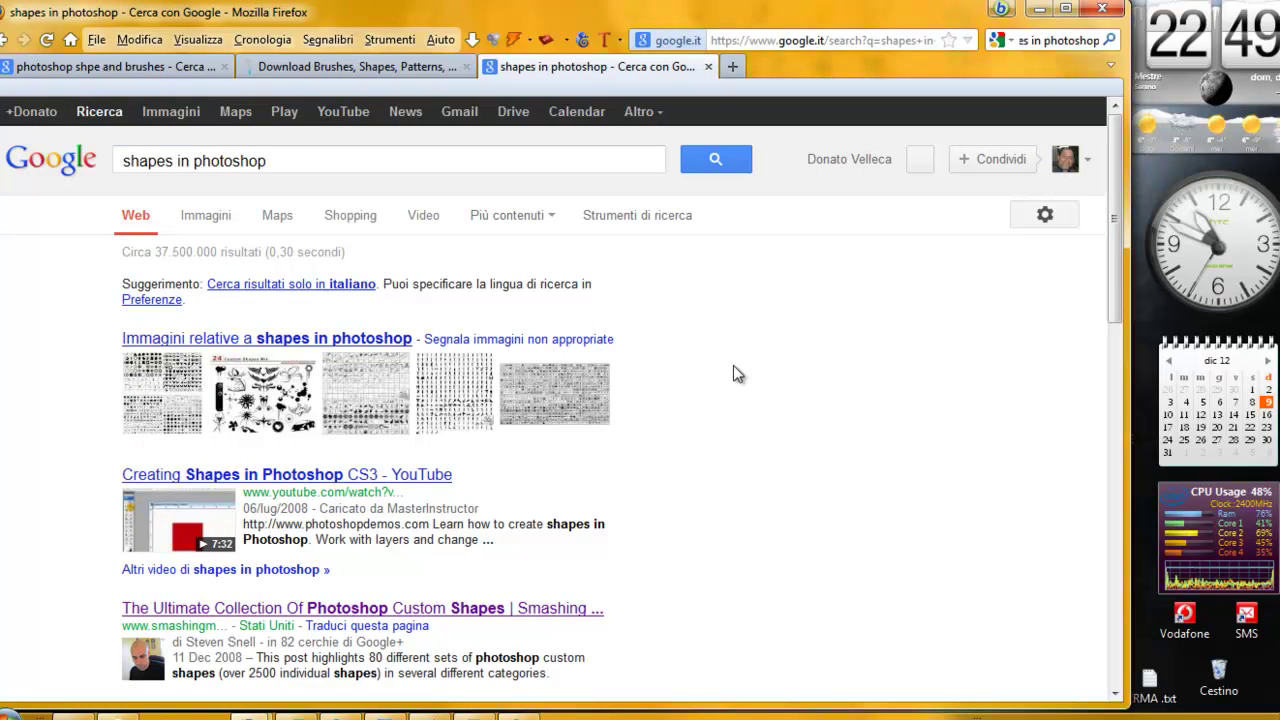
# Scroll through the Google shapes results, then return to the Photoshopedia home page tab.
pyautogui.scroll(-2, 733, 374)
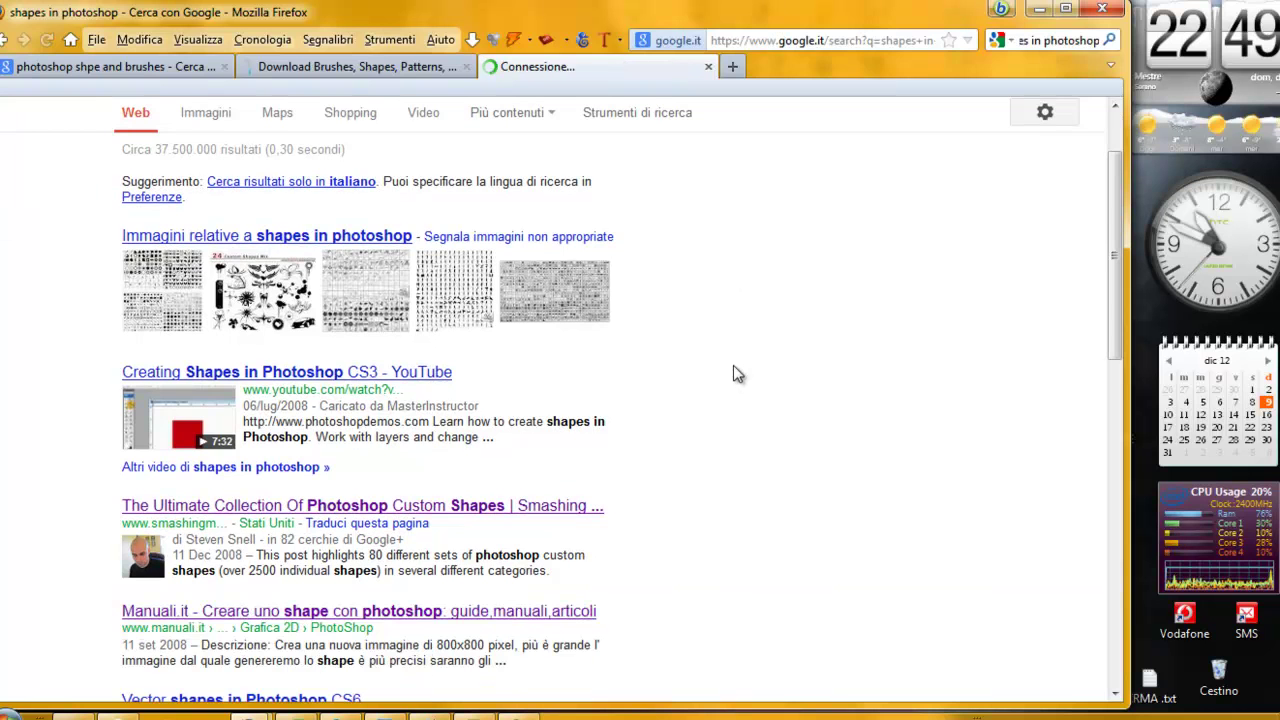
pyautogui.scroll(-4, 733, 374)
pyautogui.scroll(-2, 733, 366)
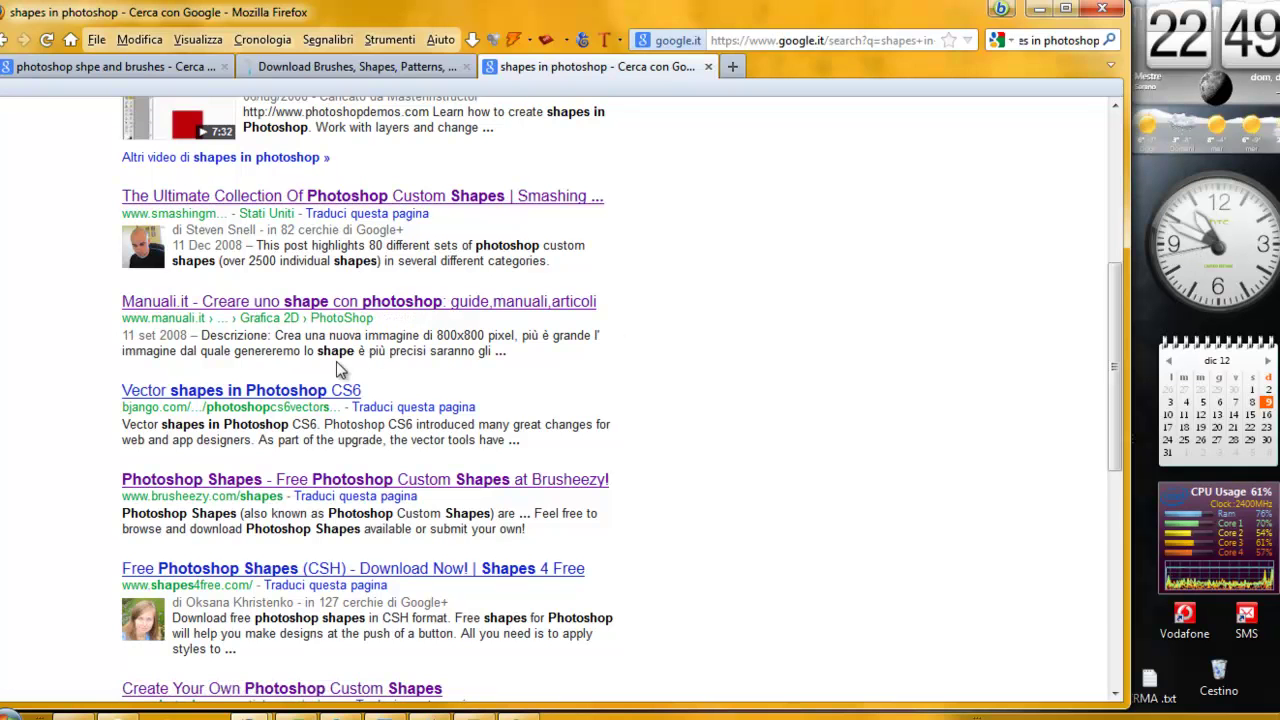
pyautogui.moveTo(366, 414)
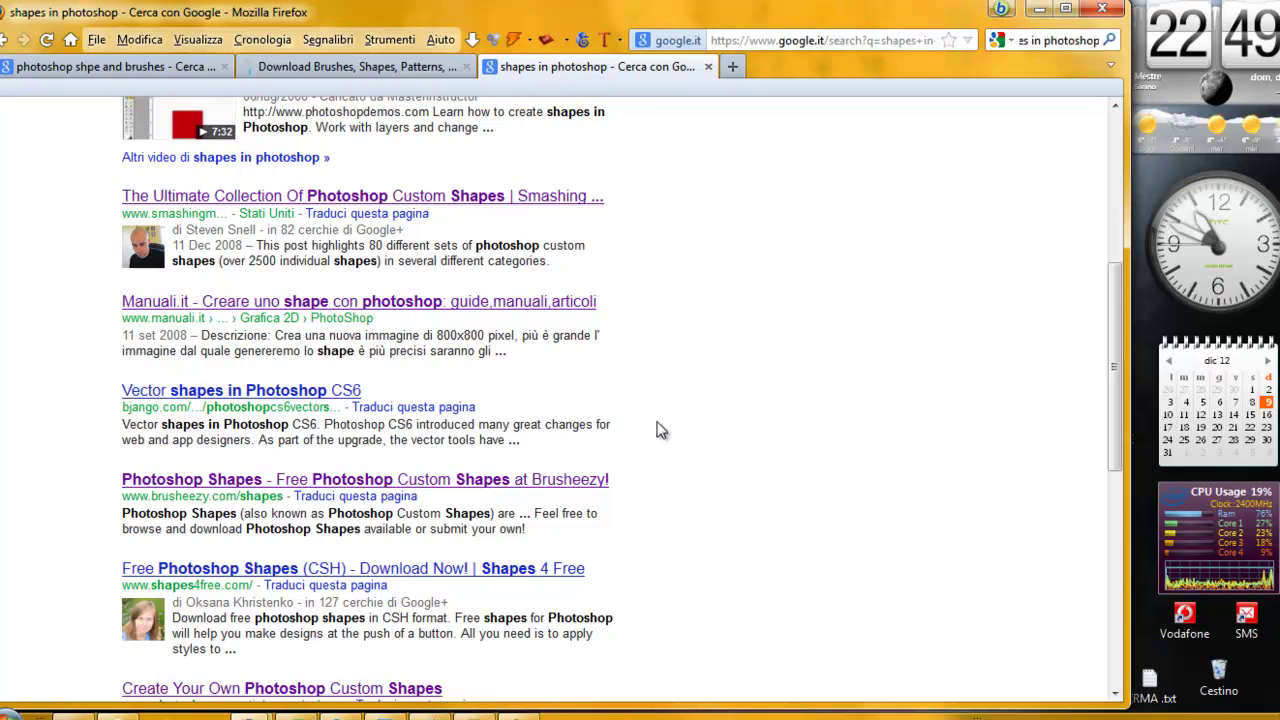
pyautogui.scroll(-2, 600, 440)
pyautogui.moveTo(367, 607)
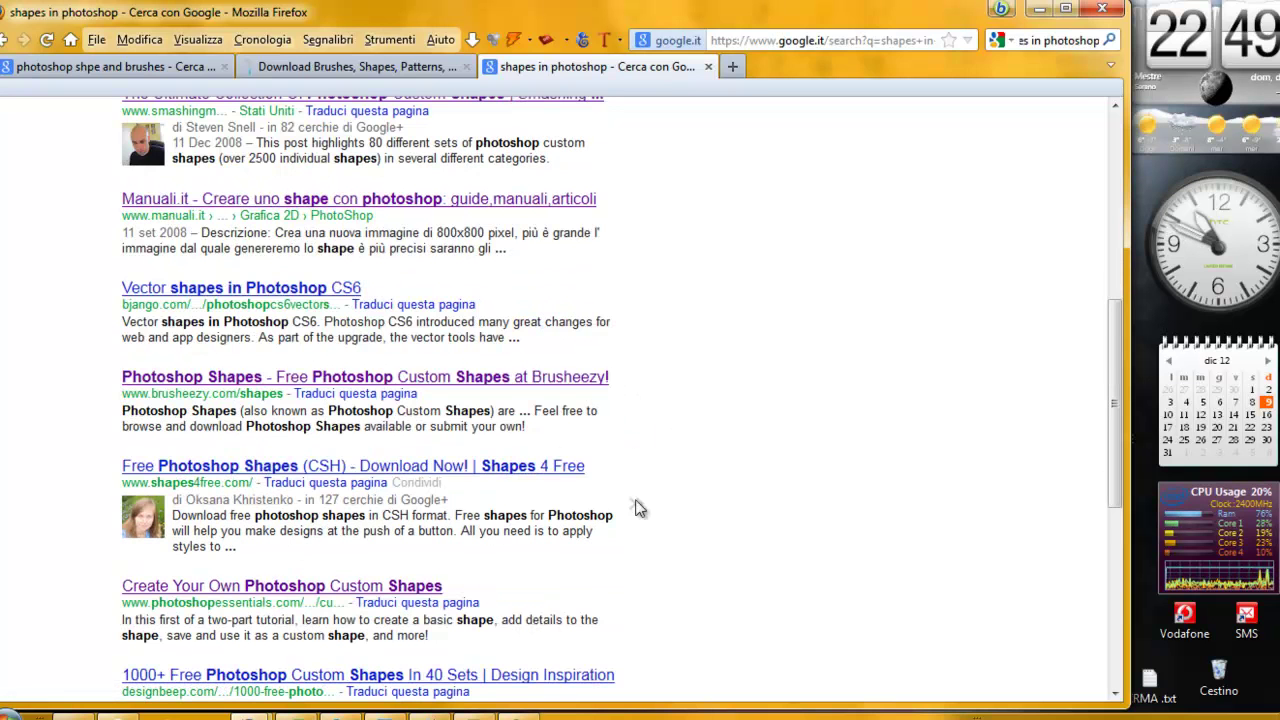
pyautogui.scroll(-2, 636, 508)
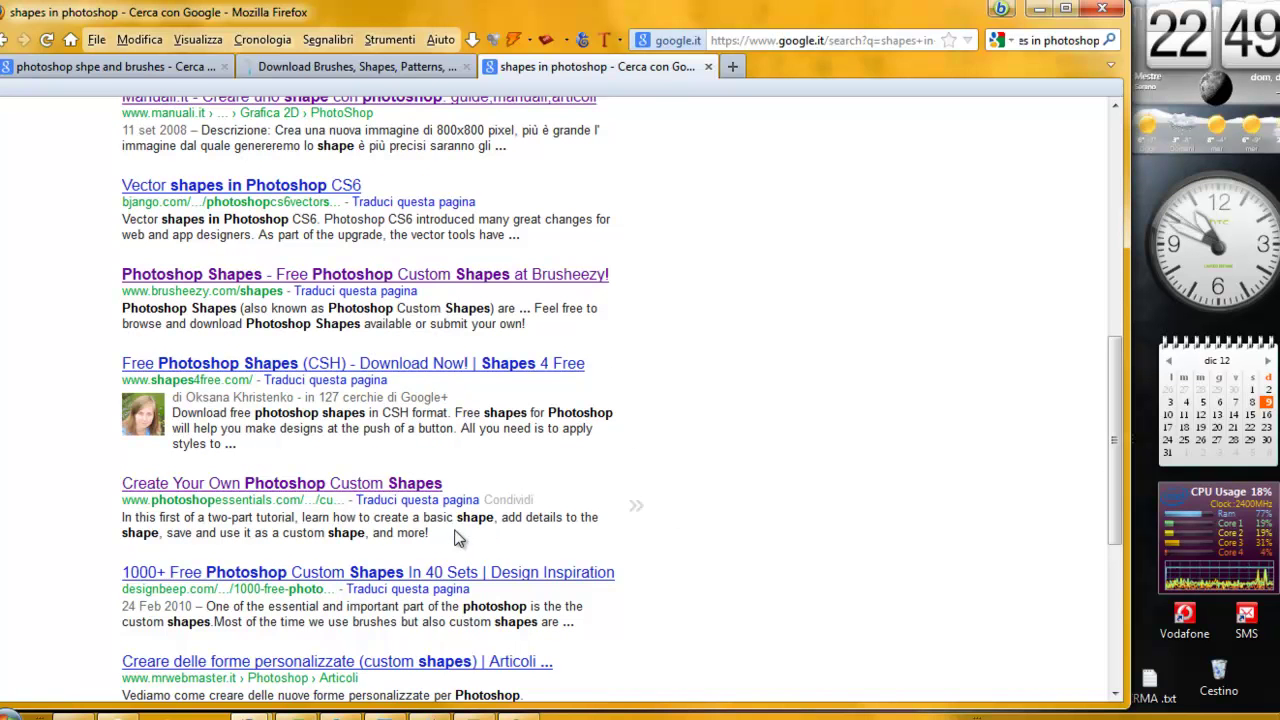
pyautogui.scroll(-4, 652, 455)
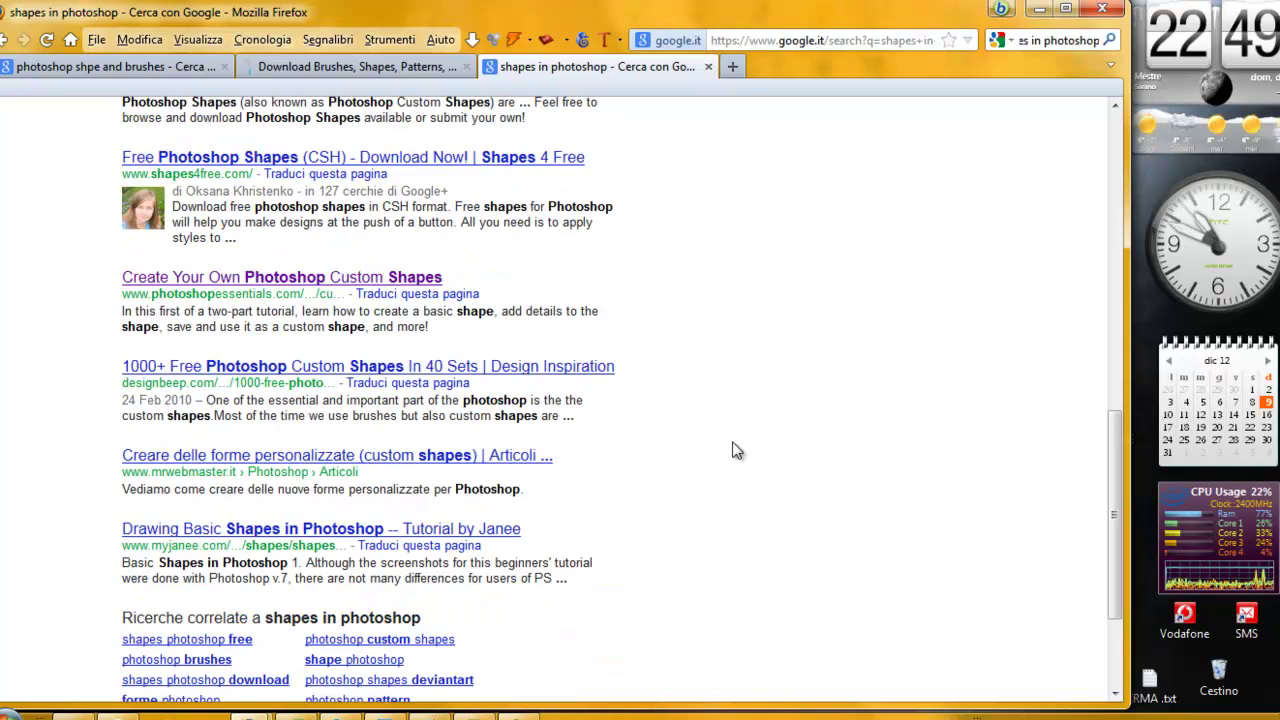
pyautogui.scroll(15, 734, 460)
pyautogui.scroll(2, 734, 466)
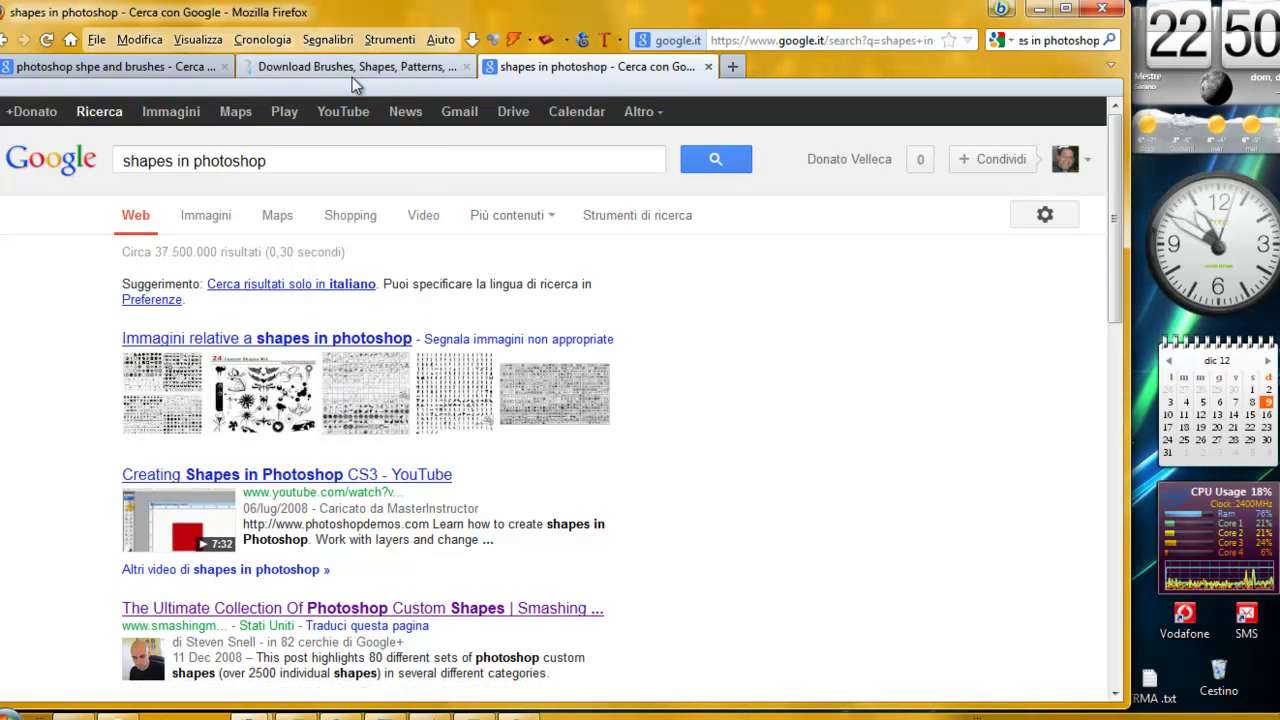
pyautogui.click(315, 68)
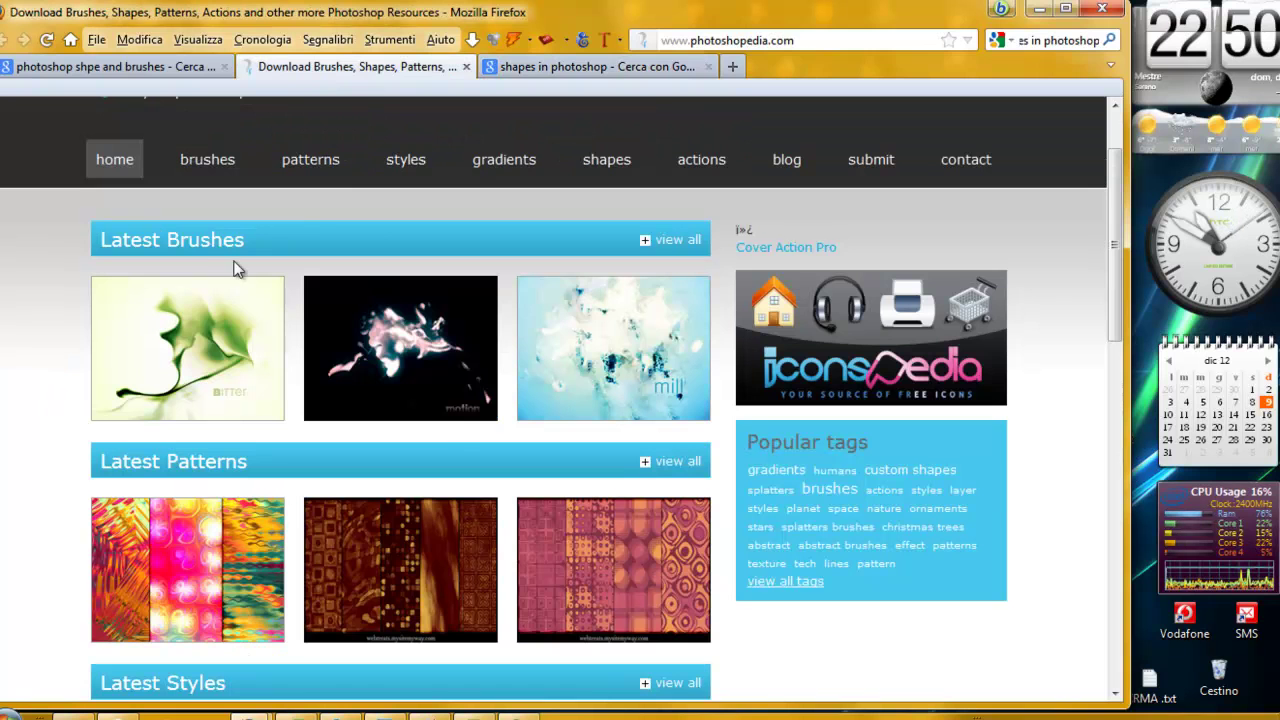
# Close both Google search results tabs.
pyautogui.click(708, 66)
pyautogui.click(164, 67)
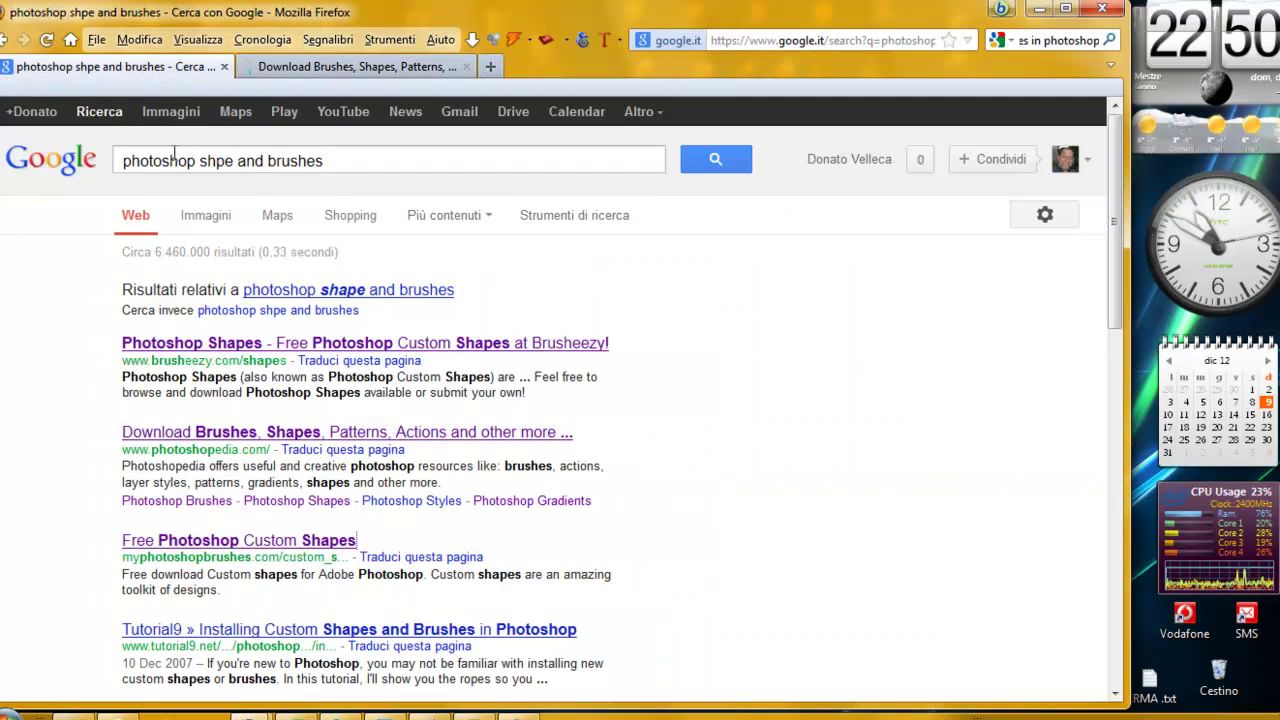
pyautogui.click(224, 67)
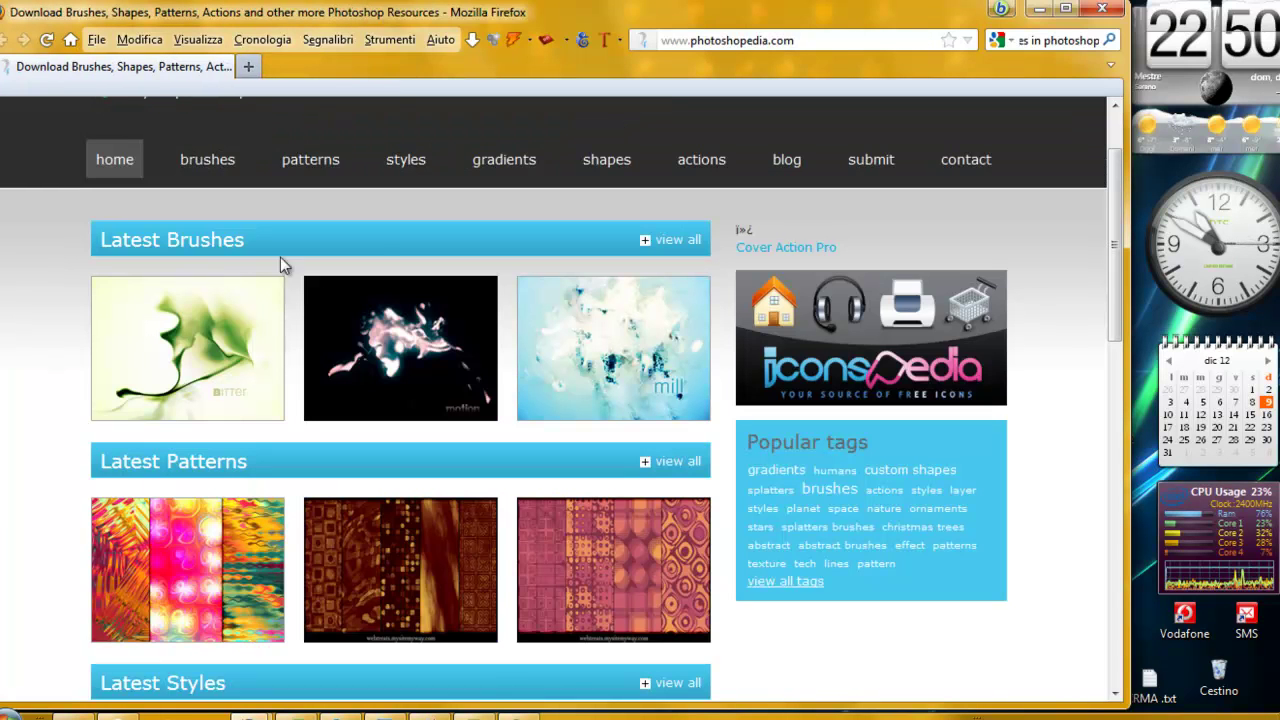
# Open Photoshopedia's Brushes, Patterns and Styles 'view all' listings in new tabs.
pyautogui.rightClick(662, 240)
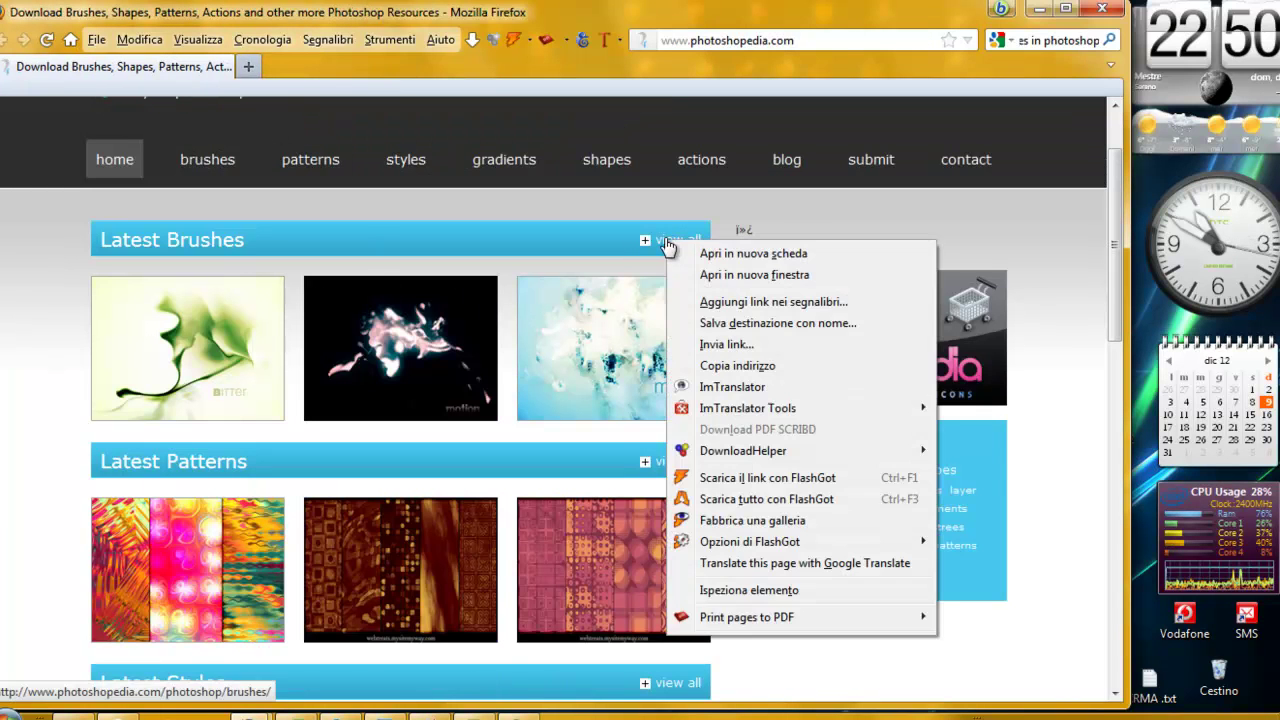
pyautogui.click(716, 254)
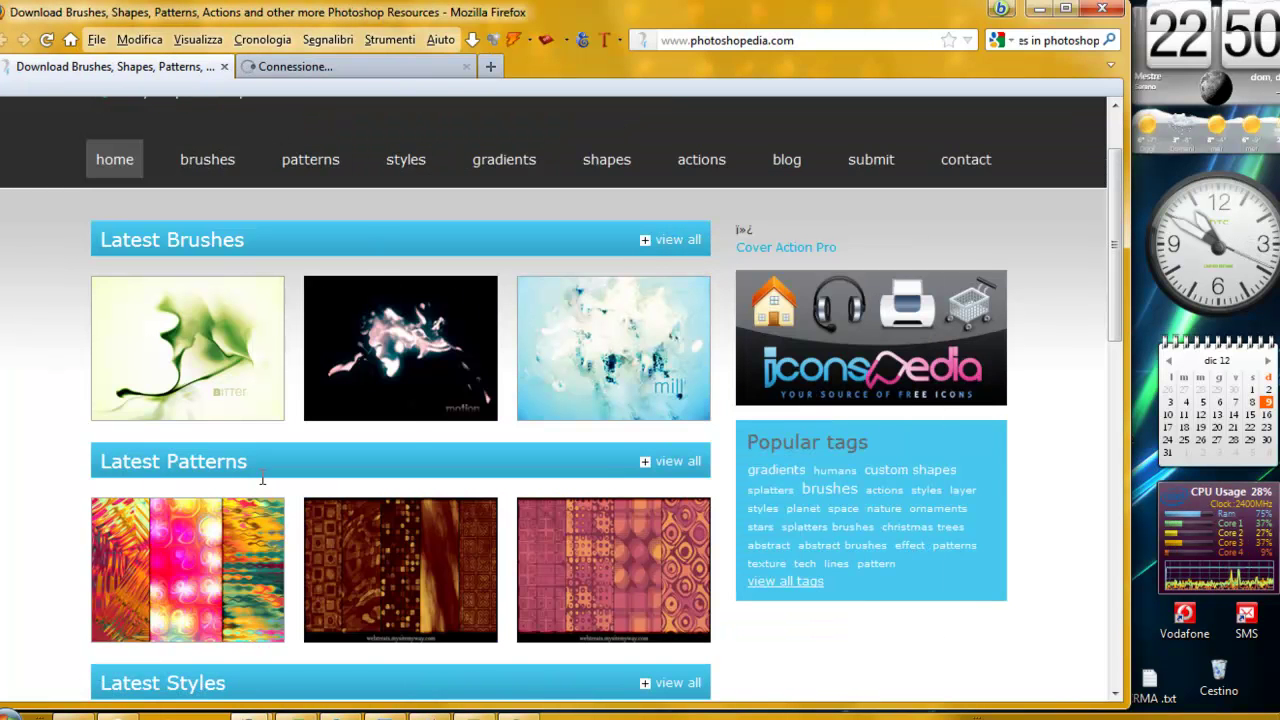
pyautogui.scroll(-3, 29, 434)
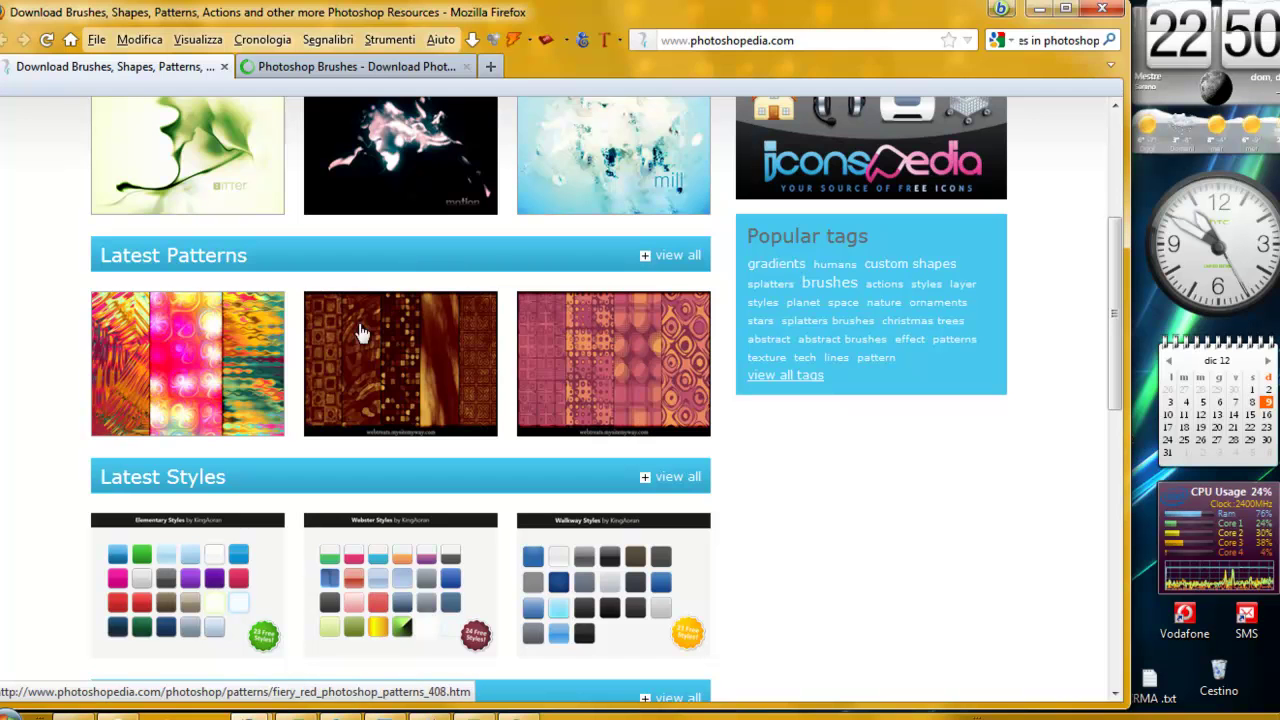
pyautogui.rightClick(684, 260)
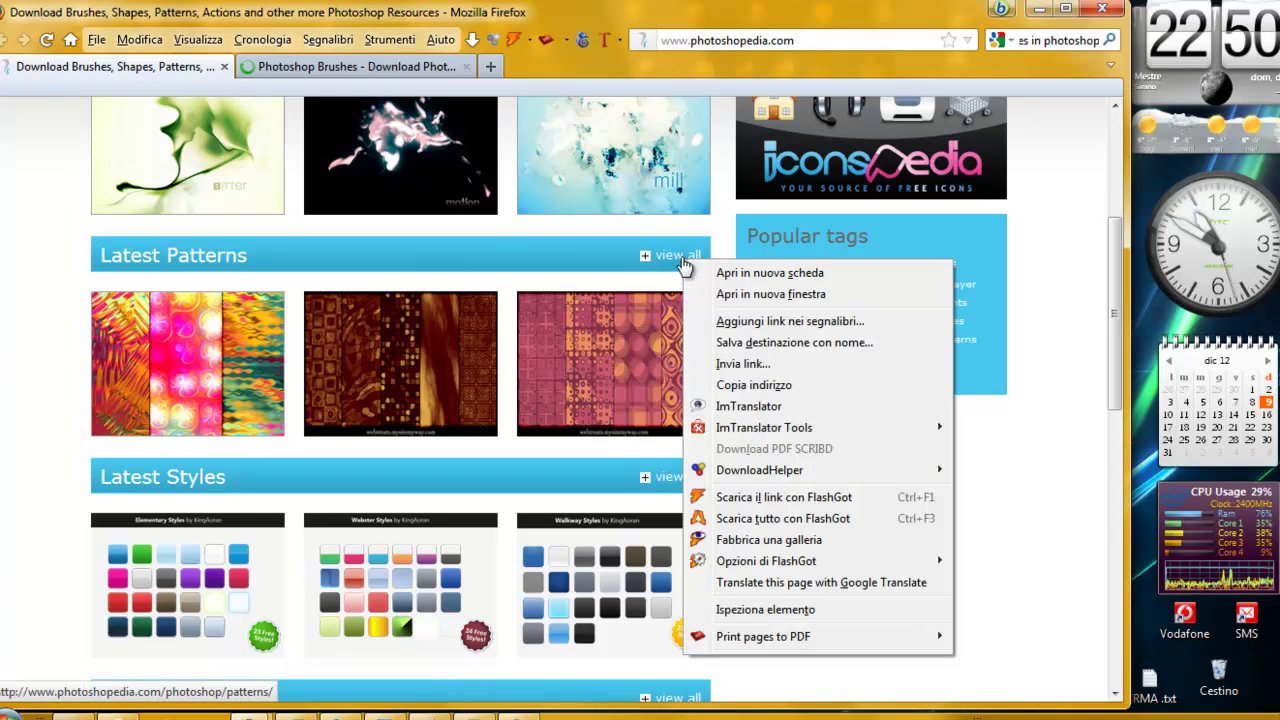
pyautogui.click(750, 273)
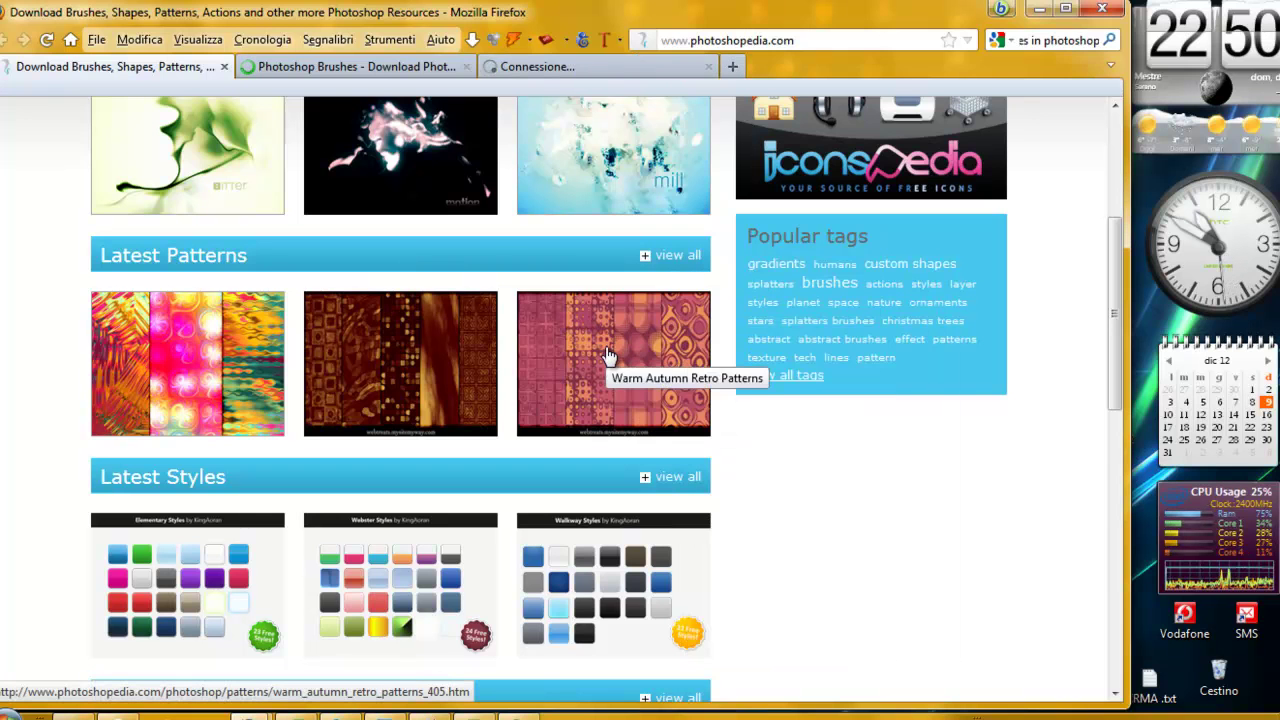
pyautogui.scroll(-2, 845, 455)
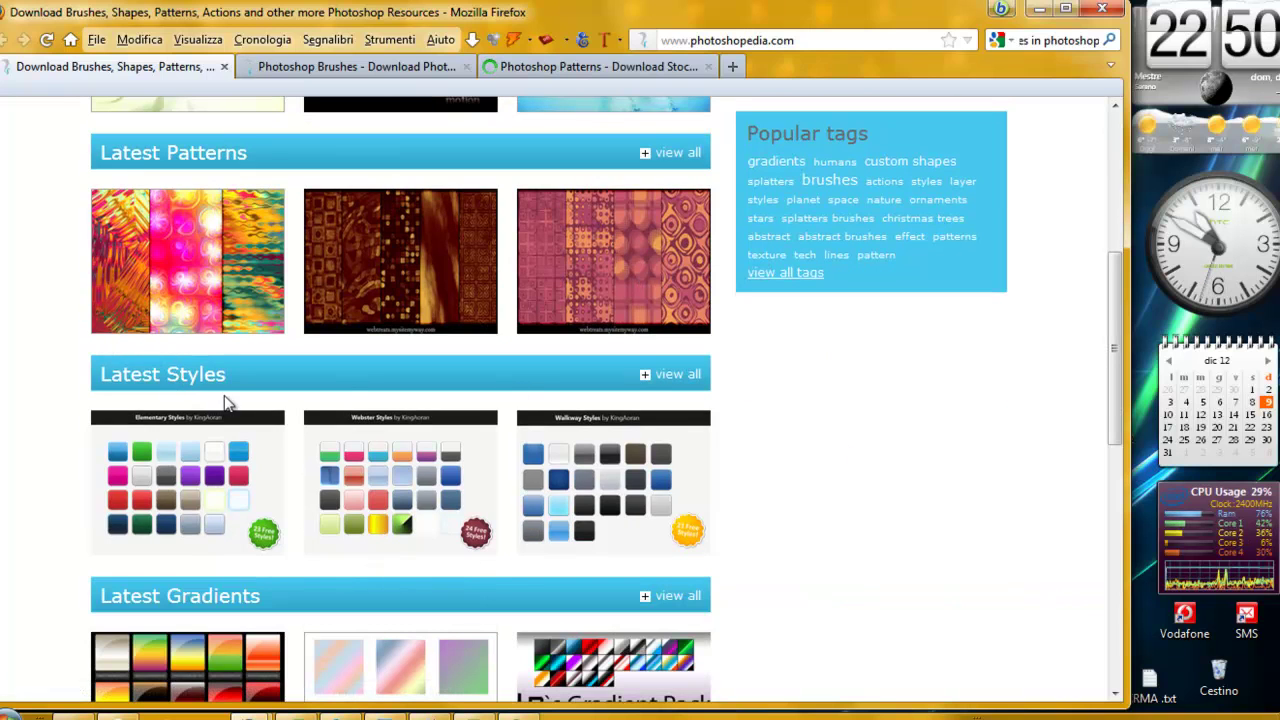
pyautogui.rightClick(676, 374)
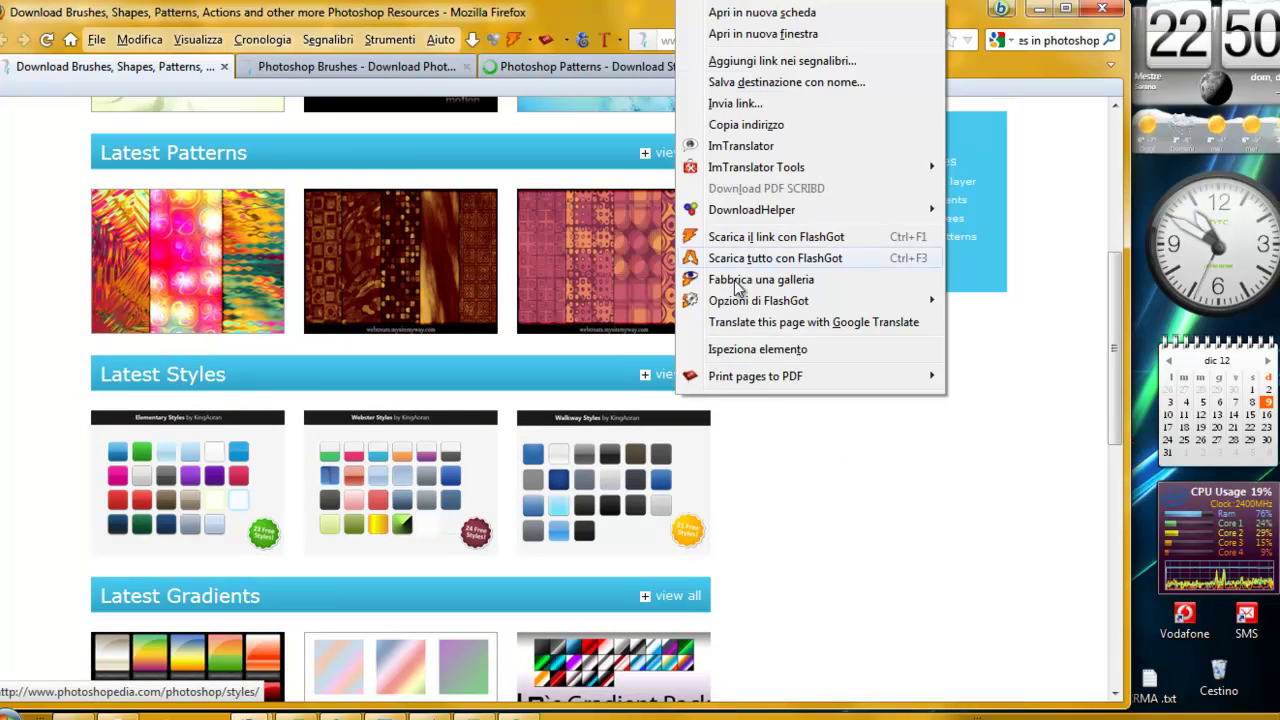
pyautogui.click(811, 14)
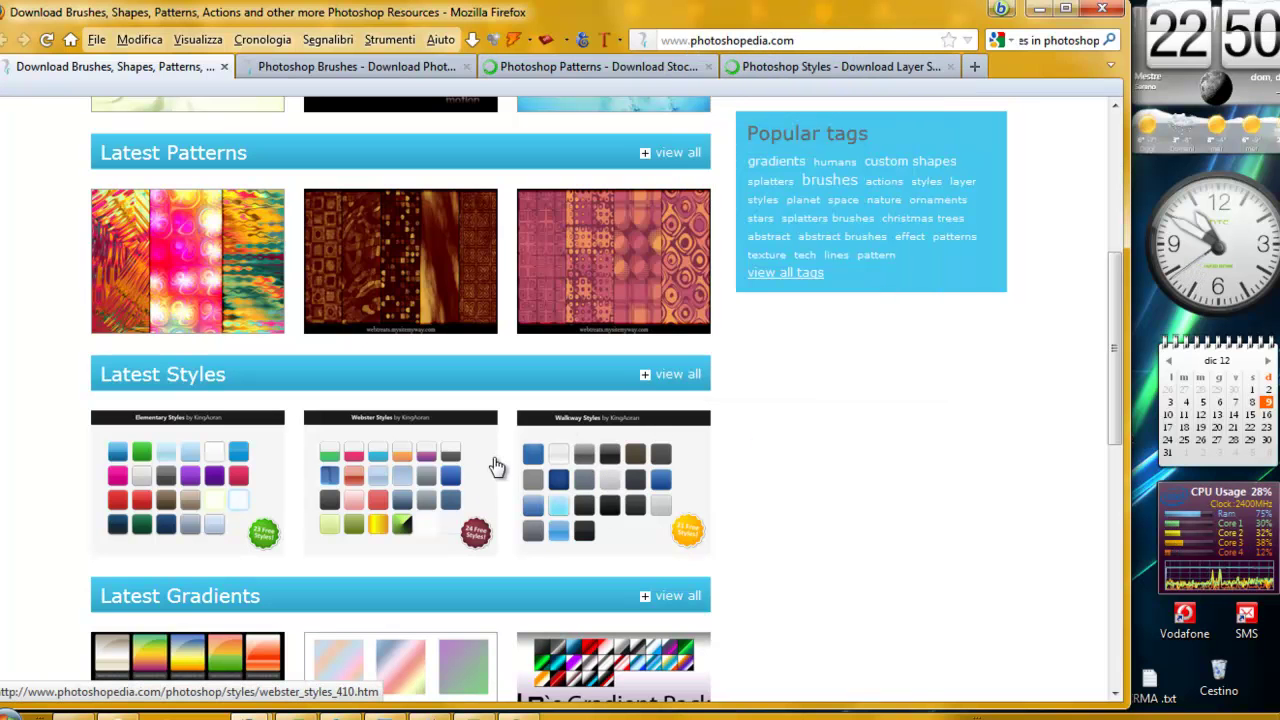
# Open the Gradients, Shapes and Actions 'view all' listings in new tabs.
pyautogui.scroll(-2, 800, 465)
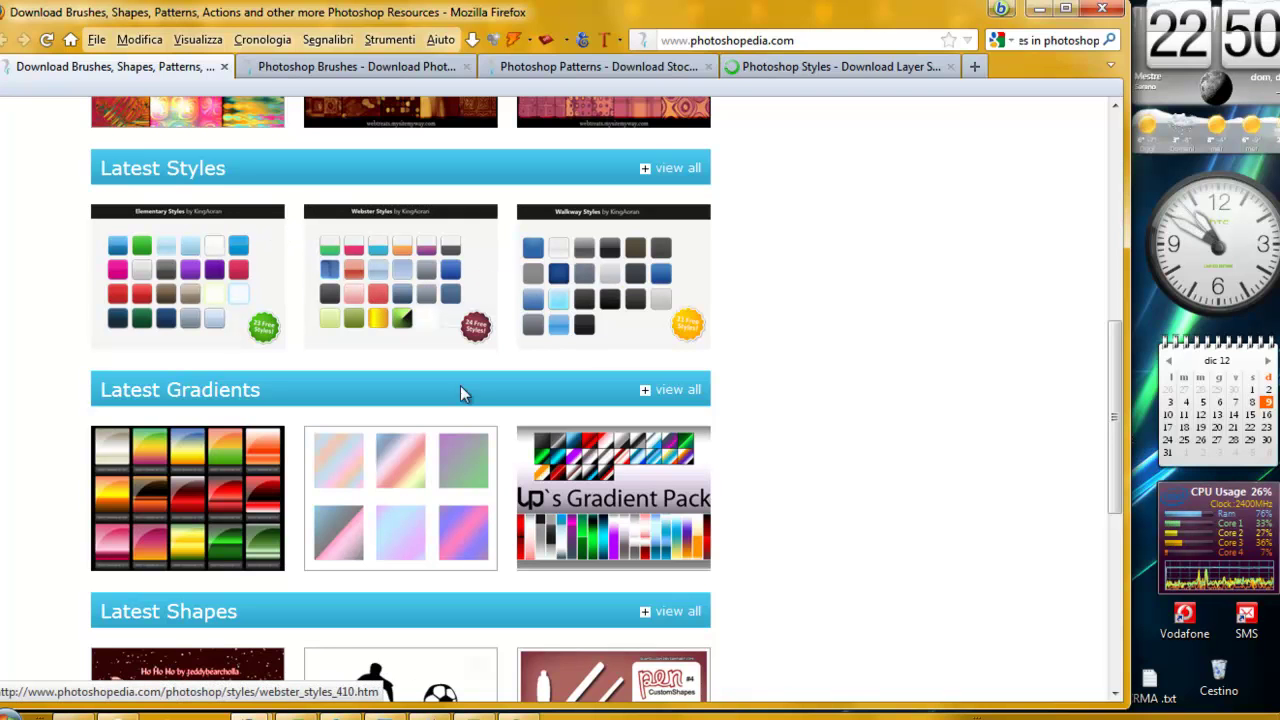
pyautogui.rightClick(686, 396)
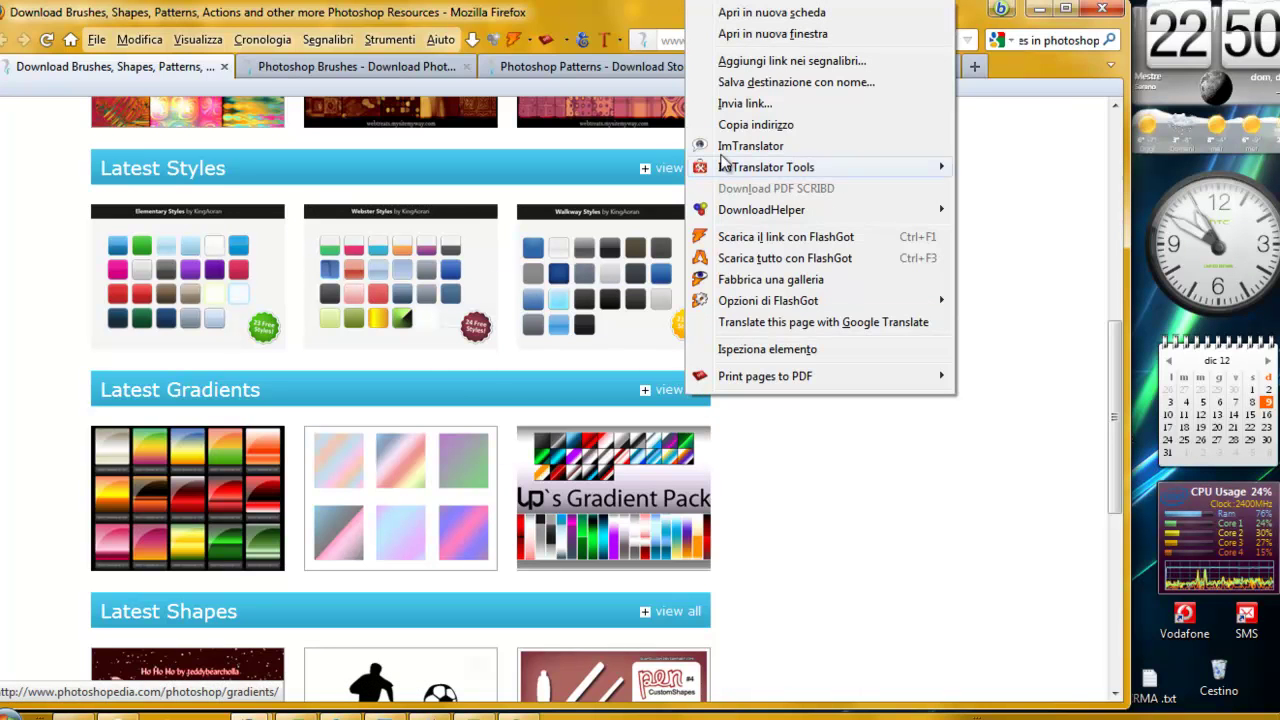
pyautogui.click(777, 12)
pyautogui.scroll(-3, 928, 383)
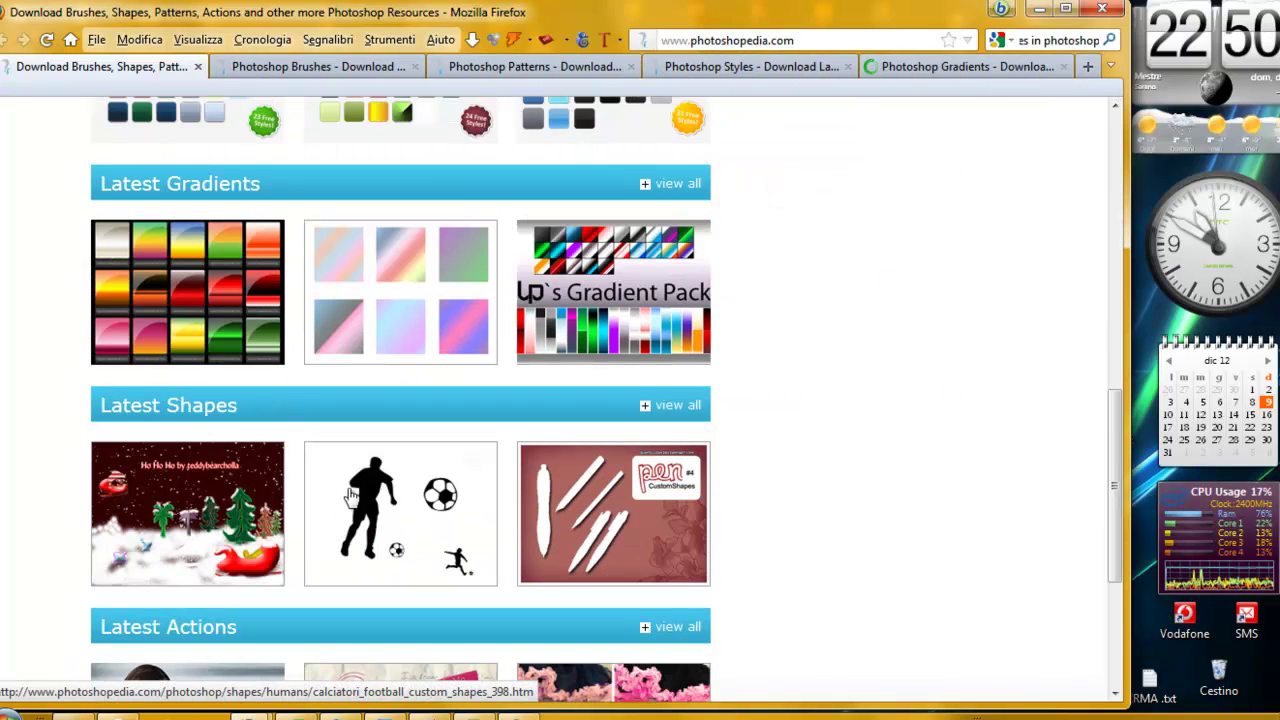
pyautogui.rightClick(667, 405)
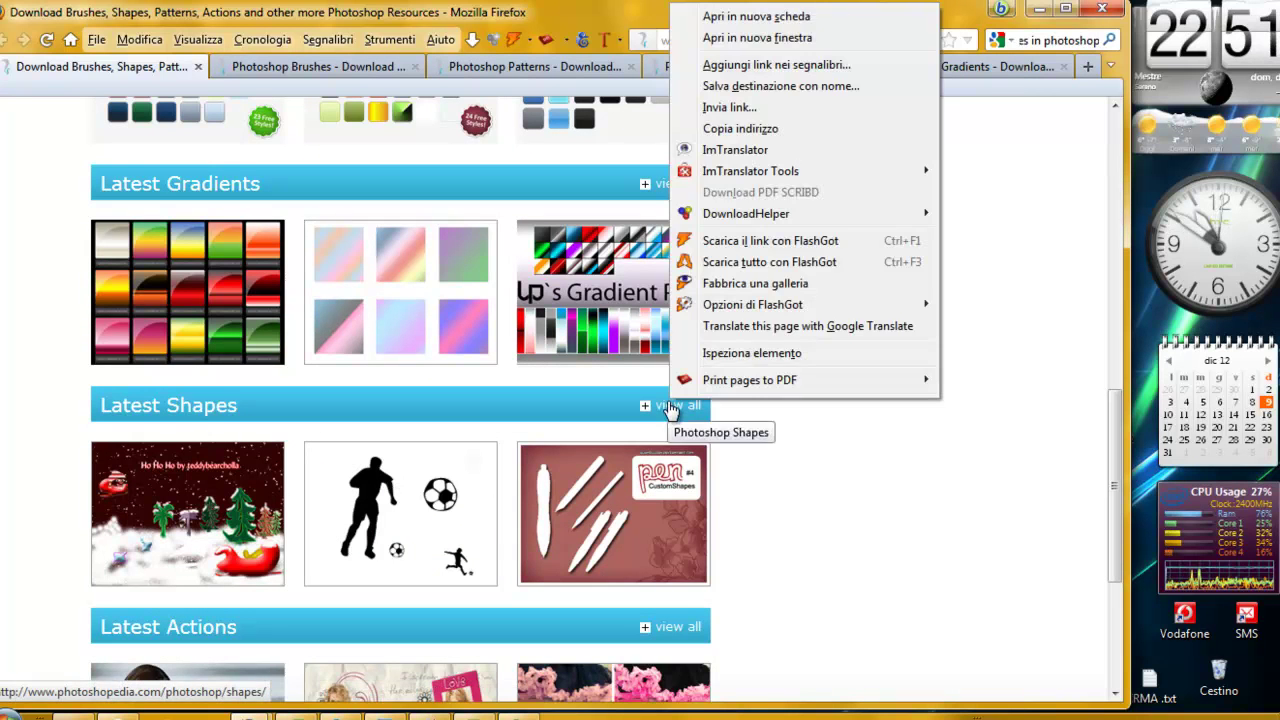
pyautogui.click(784, 18)
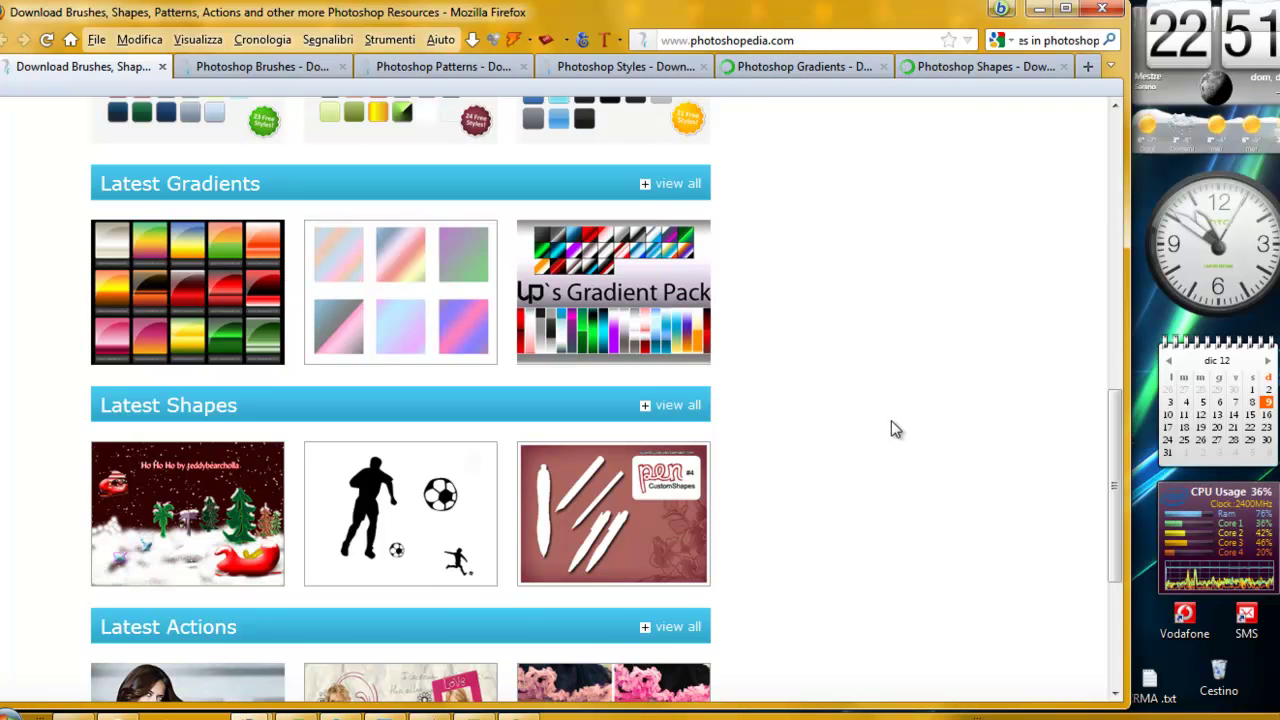
pyautogui.scroll(-5, 891, 420)
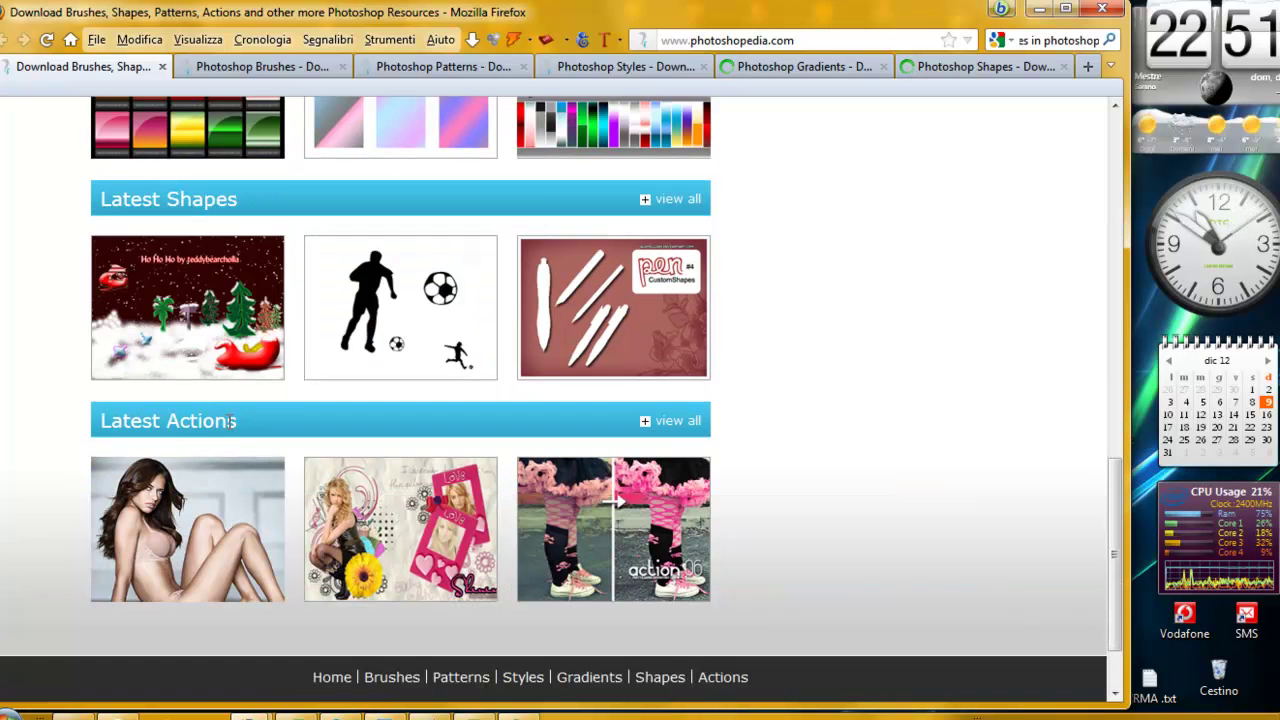
pyautogui.rightClick(694, 421)
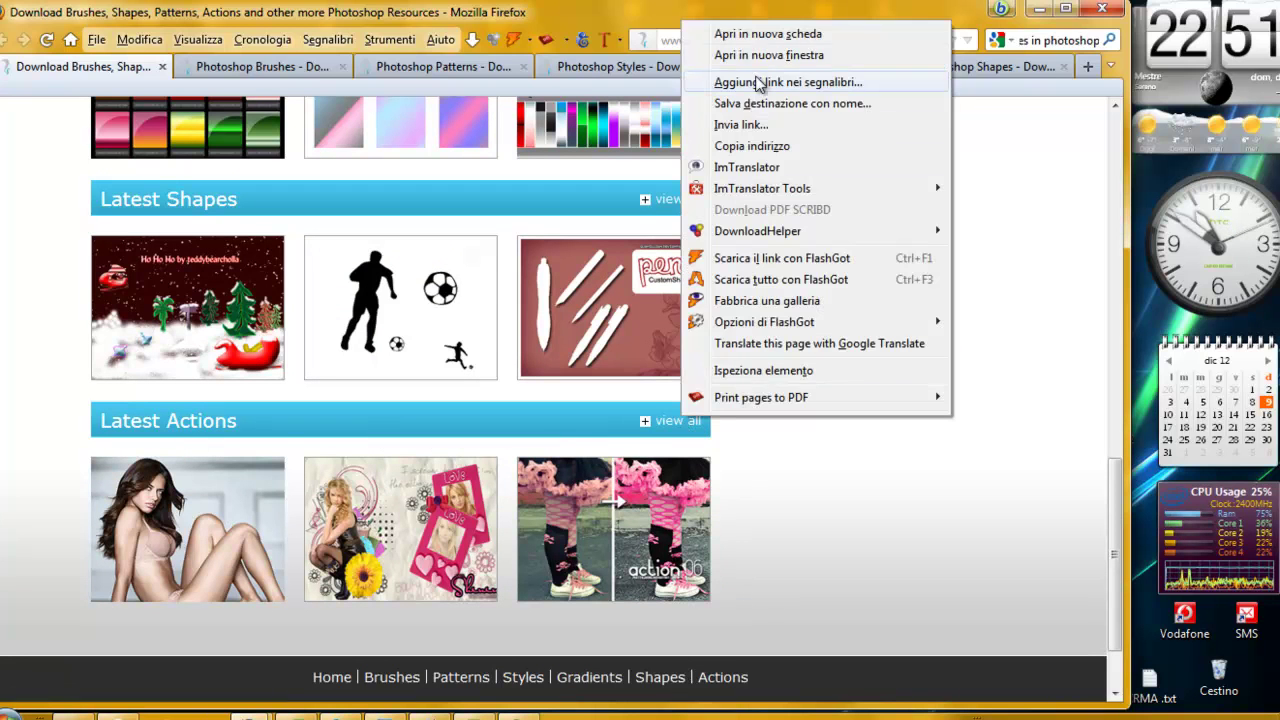
pyautogui.click(765, 34)
# Switch to the Photoshop Brushes tab and go to page 7 of the listing.
pyautogui.click(225, 67)
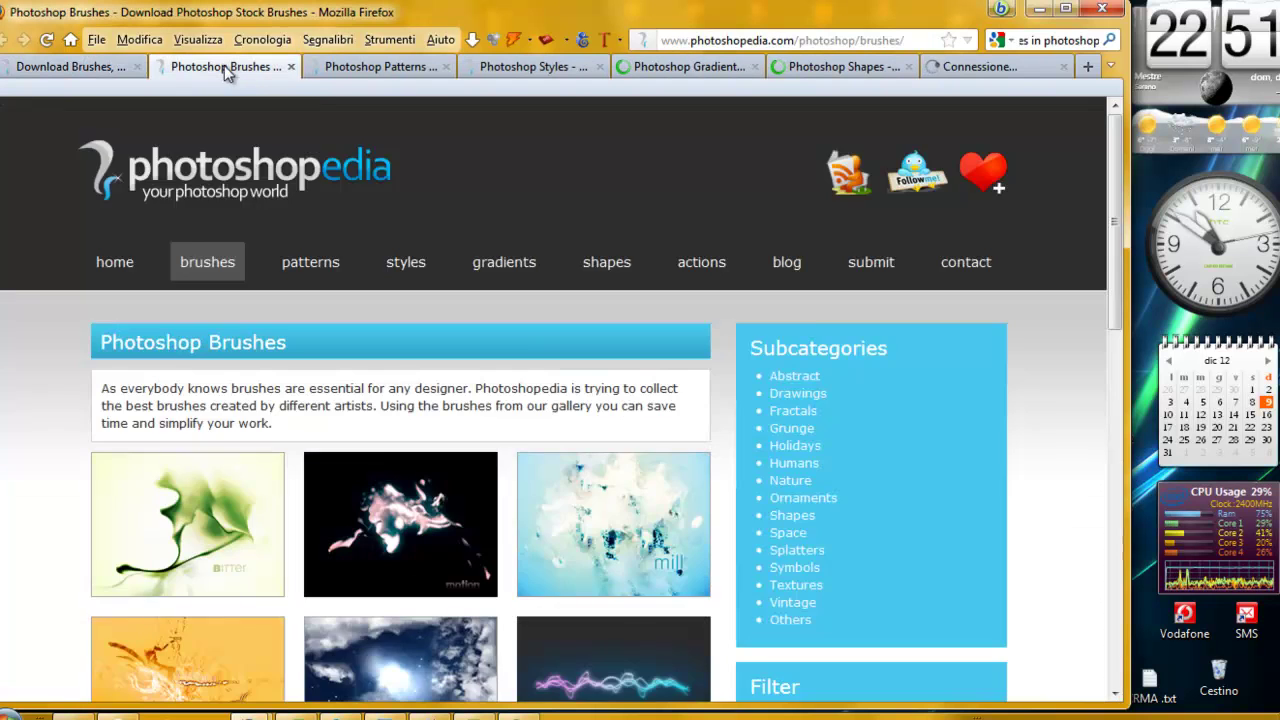
pyautogui.scroll(-3, 629, 233)
pyautogui.scroll(-3, 616, 251)
pyautogui.scroll(-1, 616, 251)
pyautogui.scroll(-1, 617, 259)
pyautogui.scroll(-1, 617, 259)
pyautogui.scroll(-1, 617, 258)
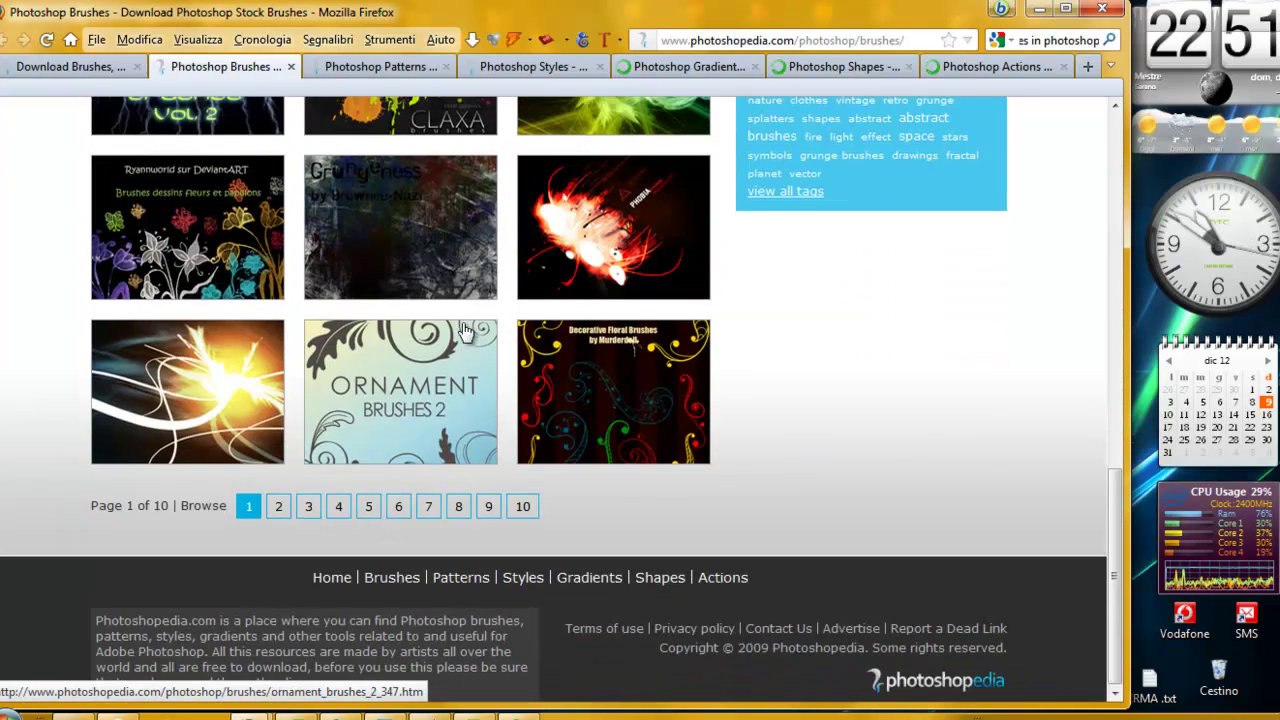
pyautogui.click(428, 508)
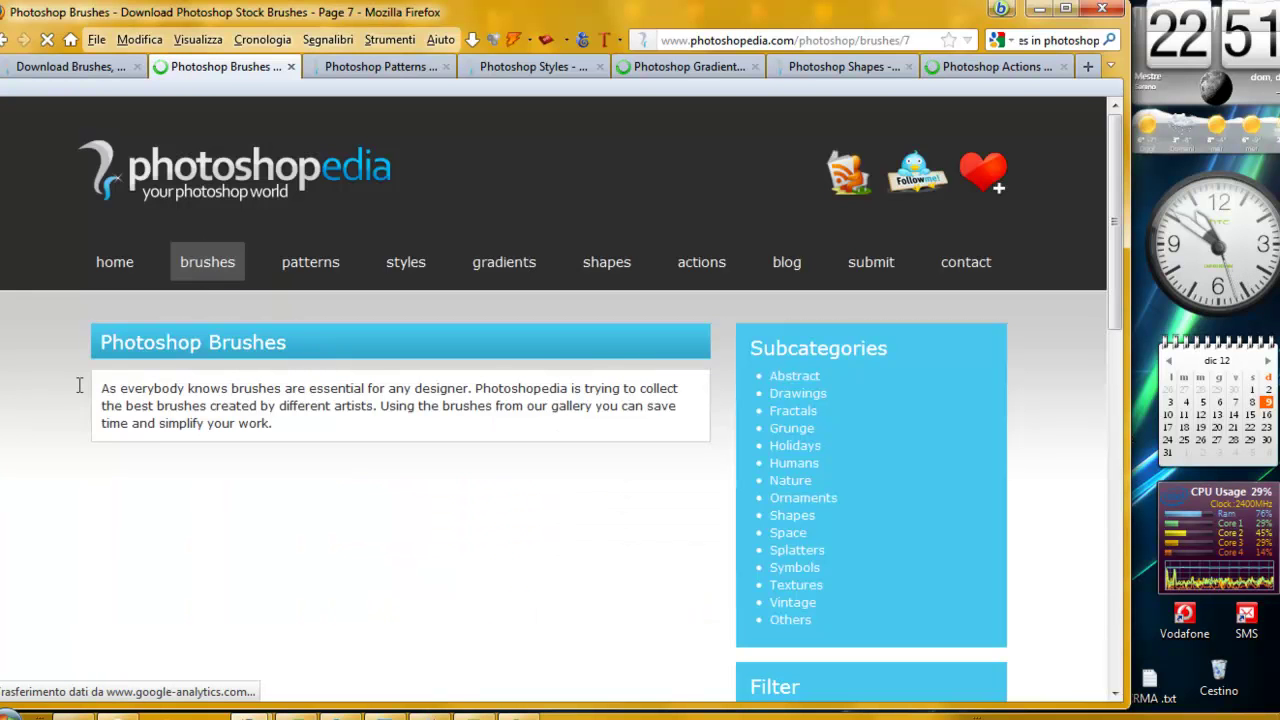
# Browse page 7, then move to page 8 and scroll through its brush sets.
pyautogui.scroll(-2, 36, 393)
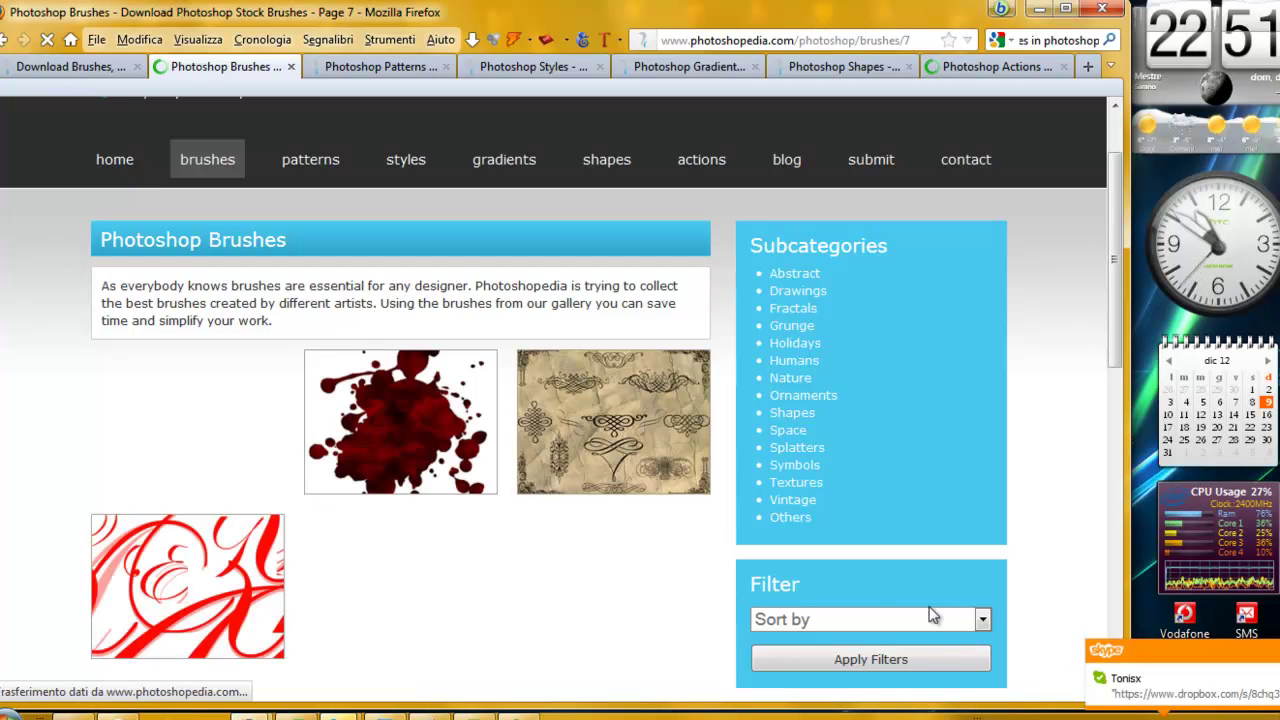
pyautogui.scroll(-2, 549, 563)
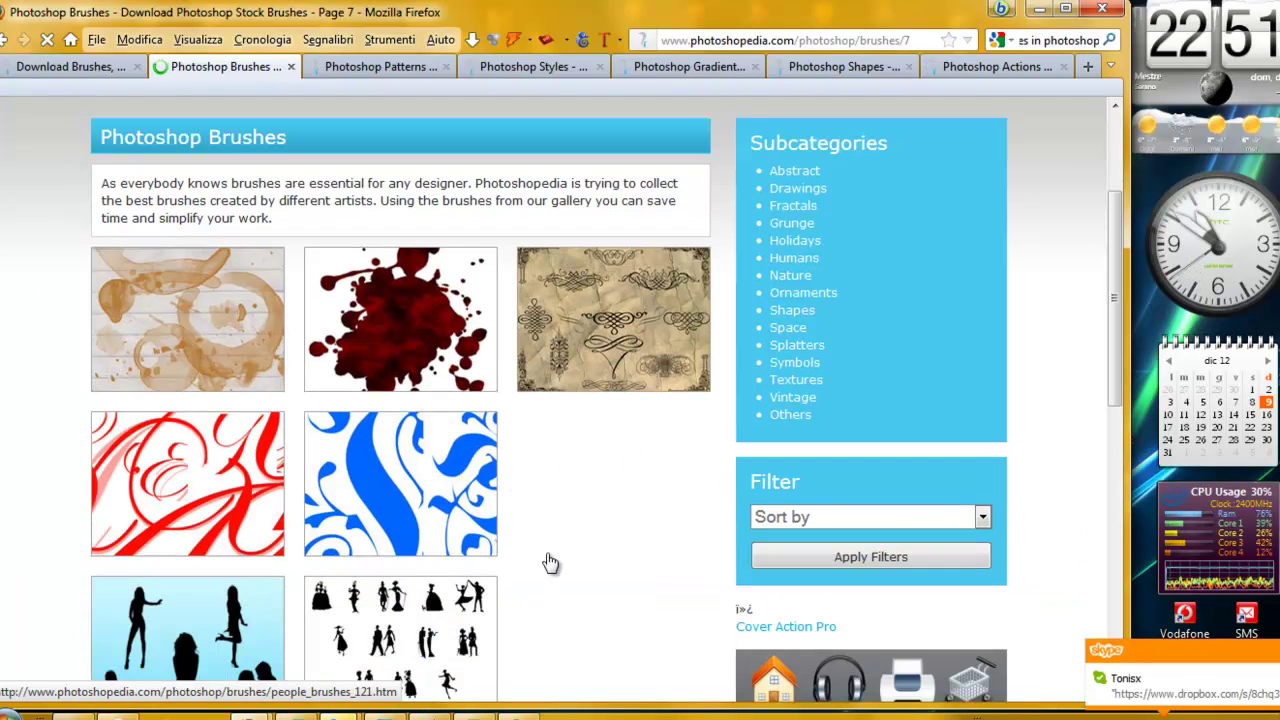
pyautogui.scroll(-5, 609, 400)
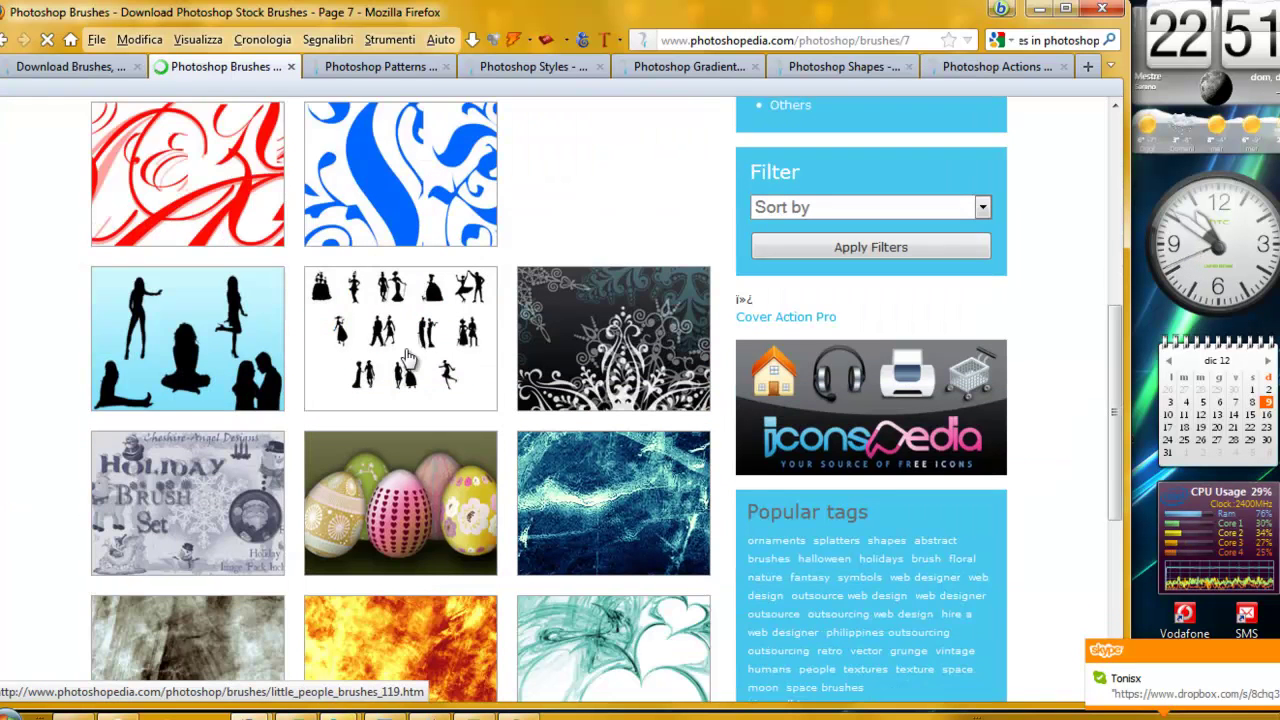
pyautogui.scroll(-3, 222, 415)
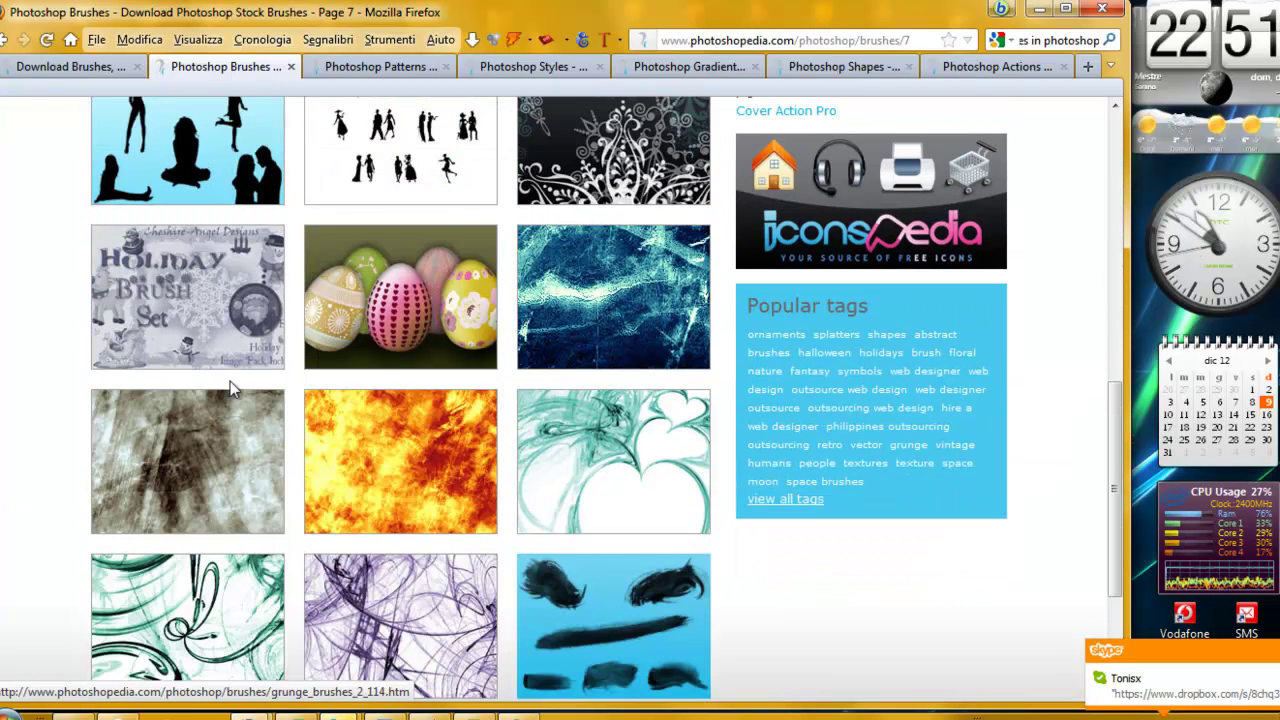
pyautogui.scroll(-3, 585, 435)
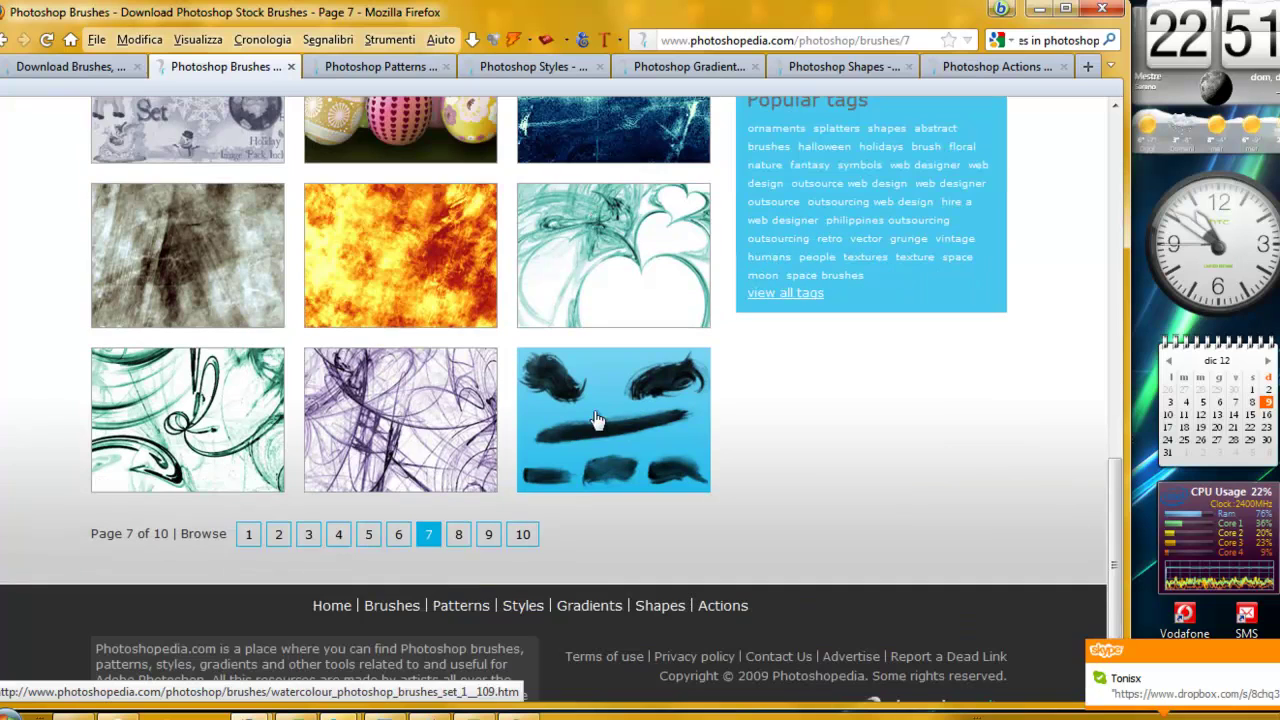
pyautogui.click(460, 538)
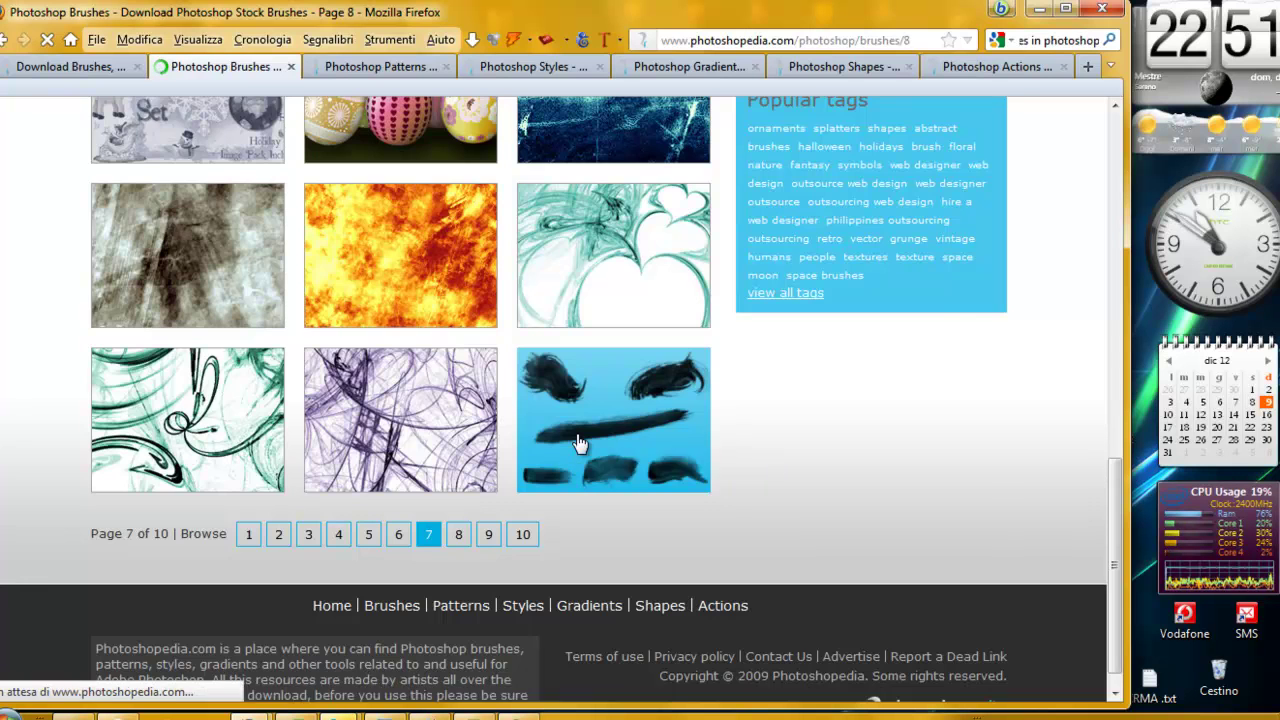
pyautogui.scroll(-3, 580, 443)
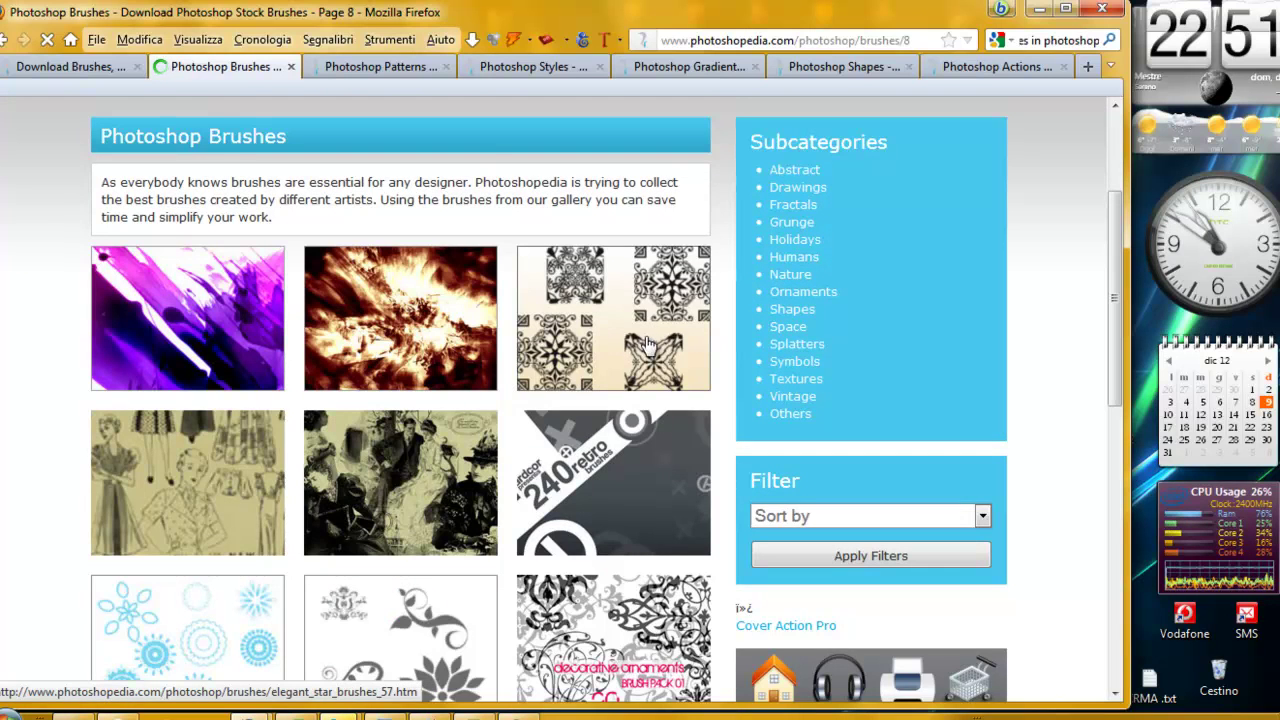
pyautogui.scroll(-3, 622, 358)
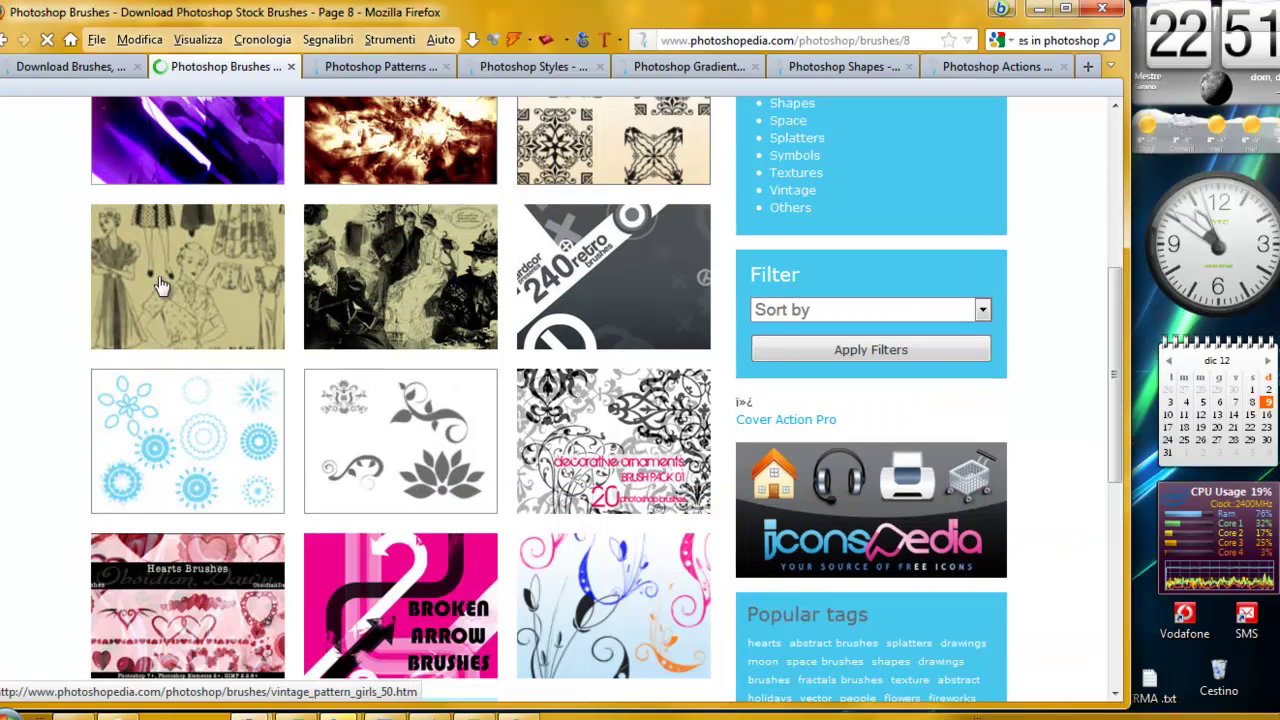
pyautogui.scroll(-2, 421, 263)
pyautogui.scroll(-4, 506, 275)
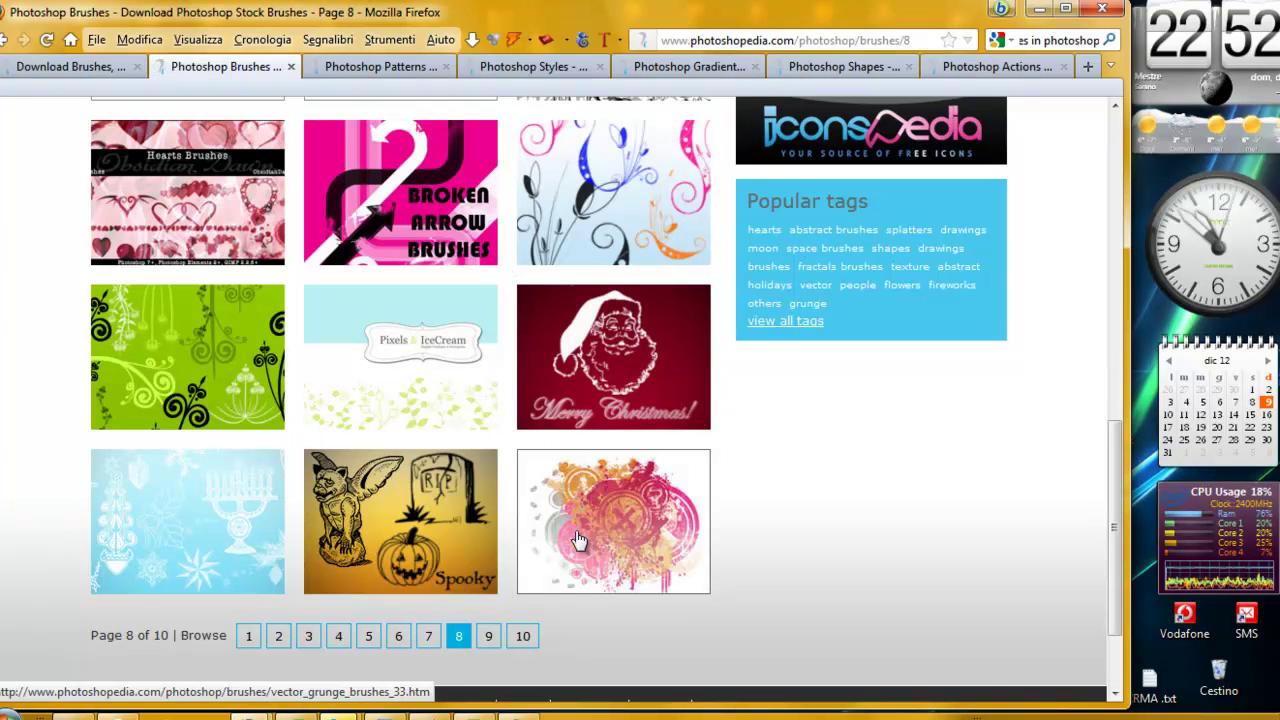
# Browse the Photoshop Patterns gallery thumbnails.
pyautogui.click(352, 76)
pyautogui.scroll(-1, 430, 466)
pyautogui.scroll(-2, 430, 400)
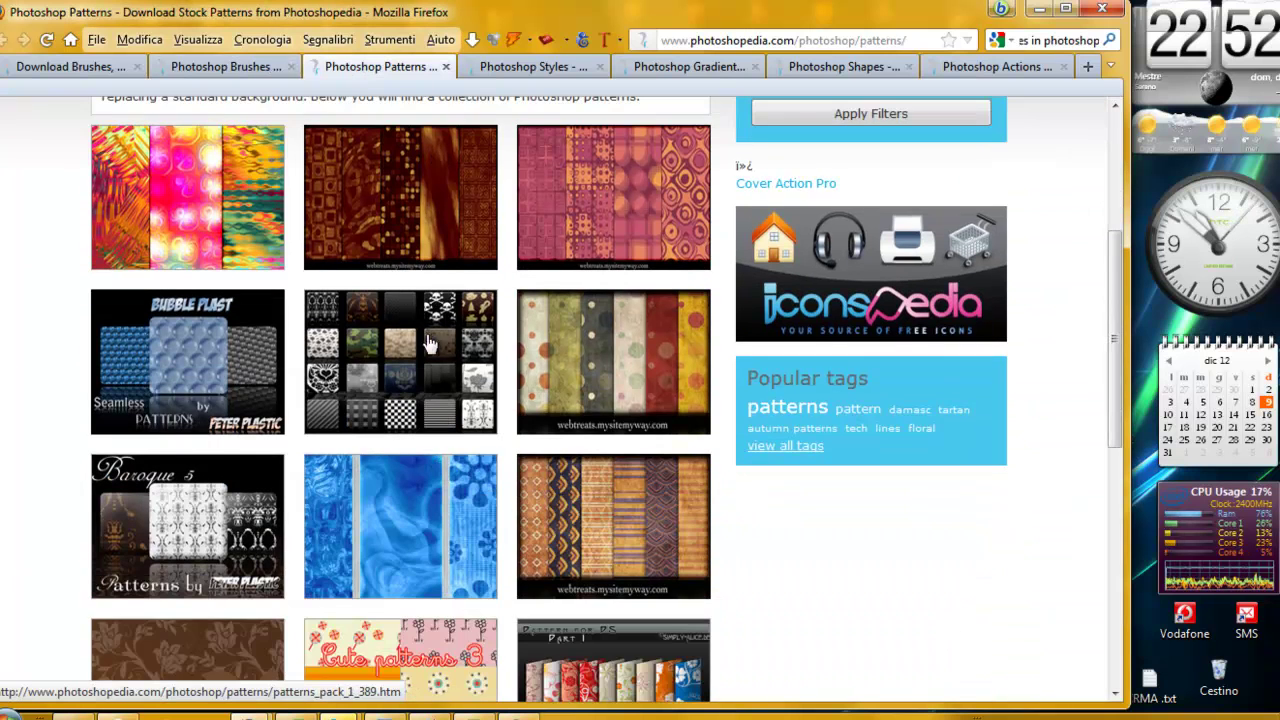
pyautogui.scroll(-1, 646, 390)
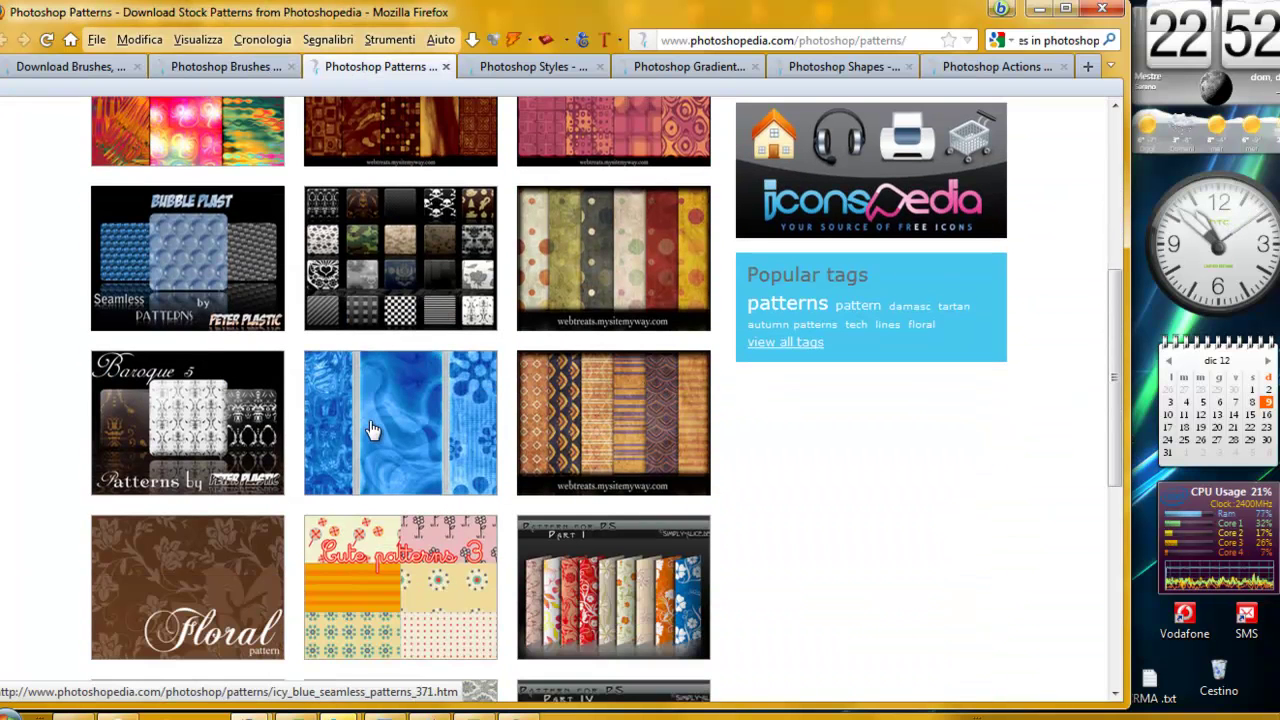
pyautogui.scroll(-2, 240, 465)
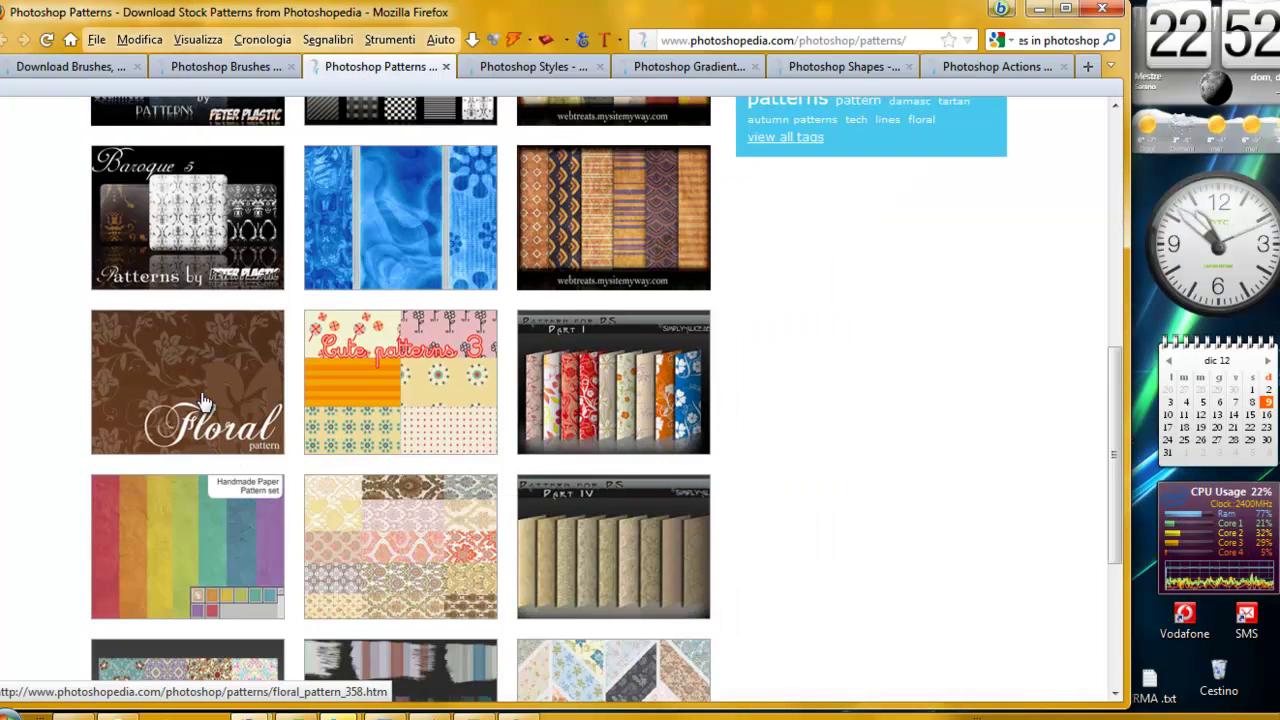
pyautogui.scroll(-2, 630, 461)
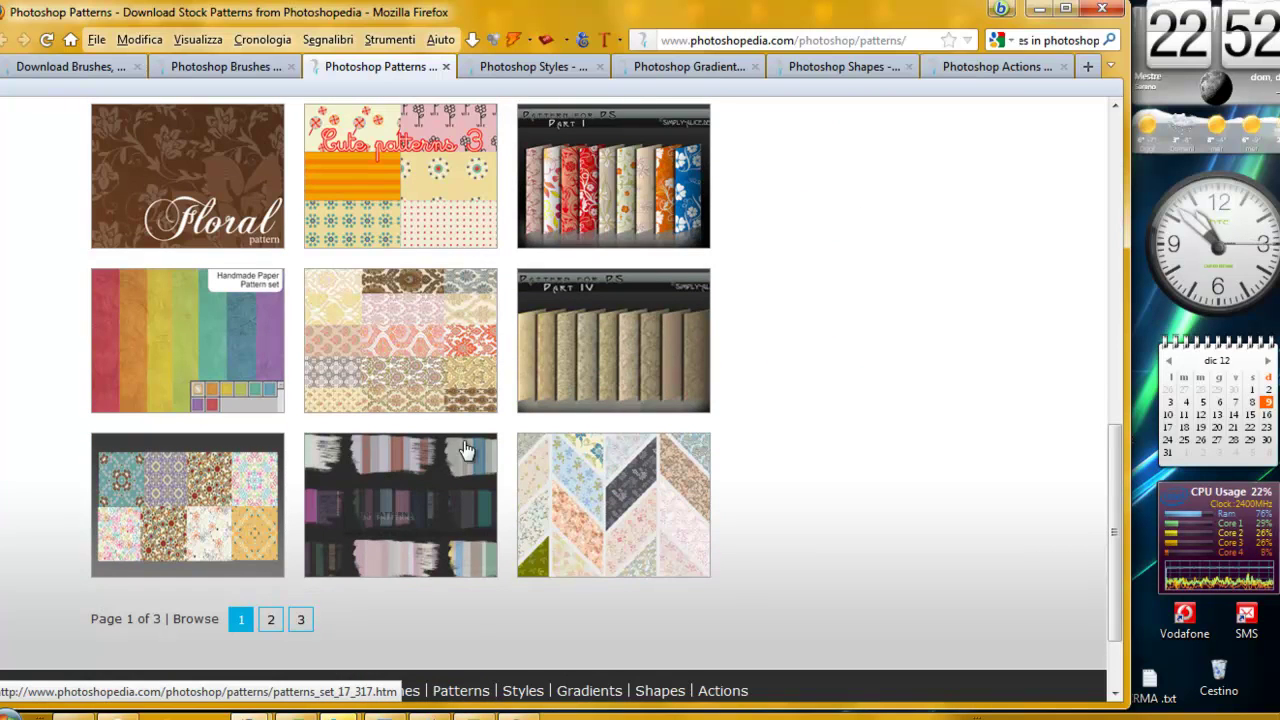
# Switch to the Photoshop Styles gallery and scroll through its layer style sets.
pyautogui.click(563, 73)
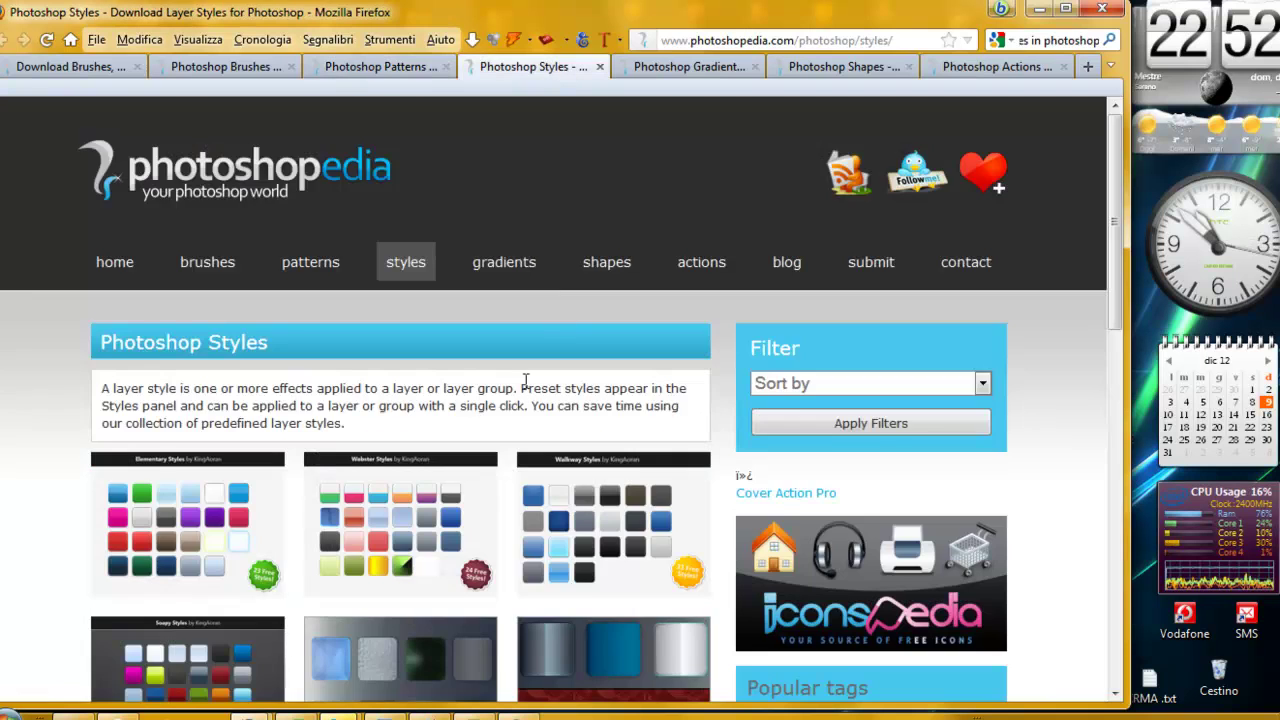
pyautogui.scroll(-2, 569, 394)
pyautogui.scroll(-1, 563, 395)
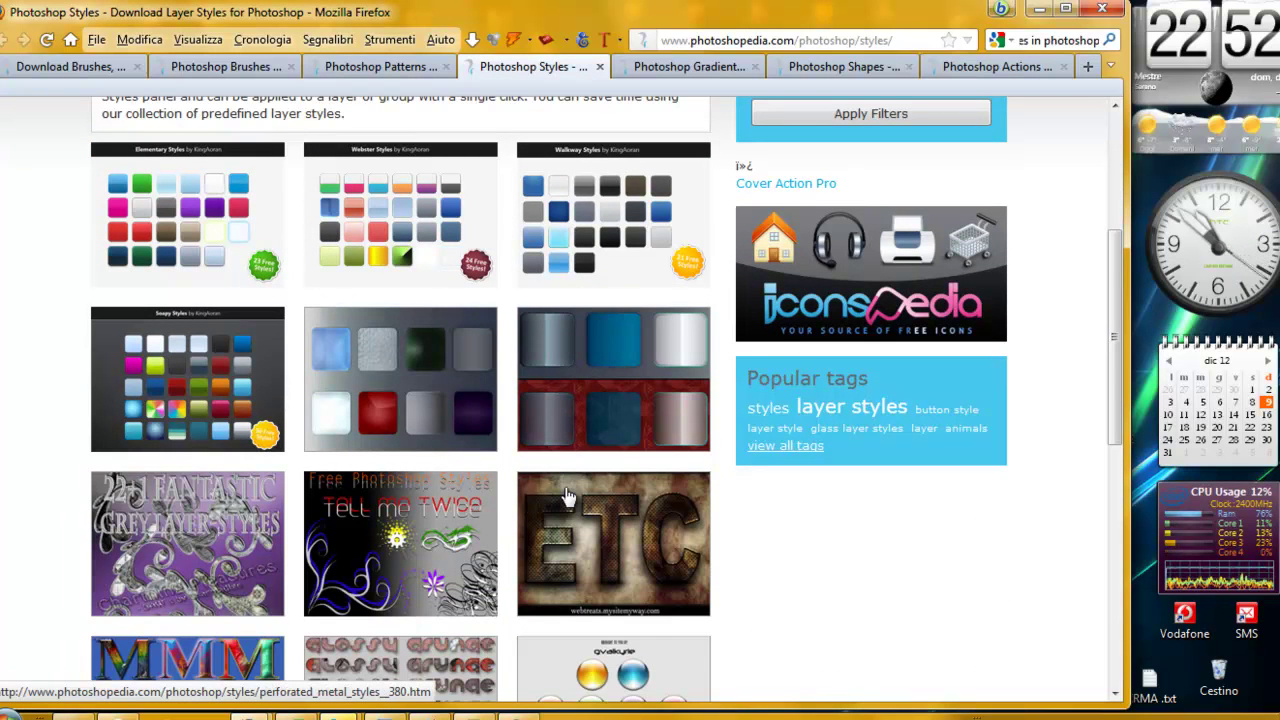
pyautogui.scroll(-2, 565, 498)
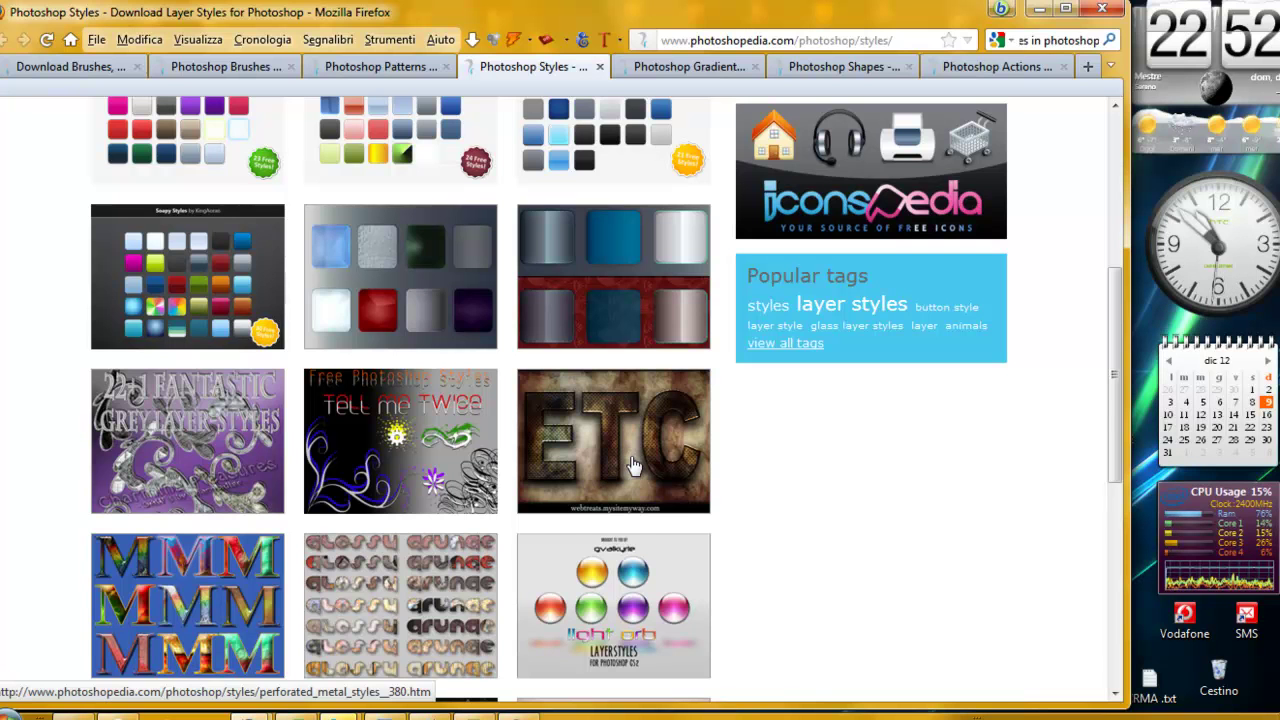
pyautogui.scroll(-2, 633, 465)
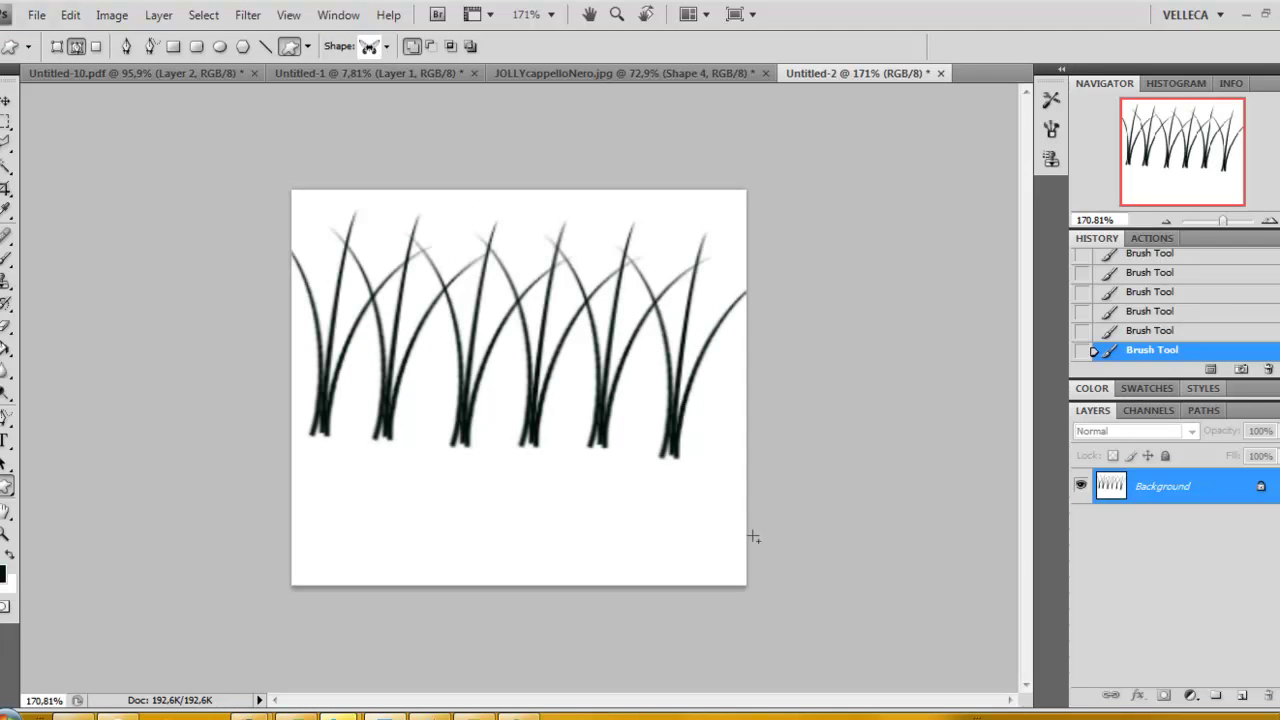
# Pick the ButterMoth 25 butterfly from the Custom Shape picker and close the picker.
pyautogui.click(388, 46)
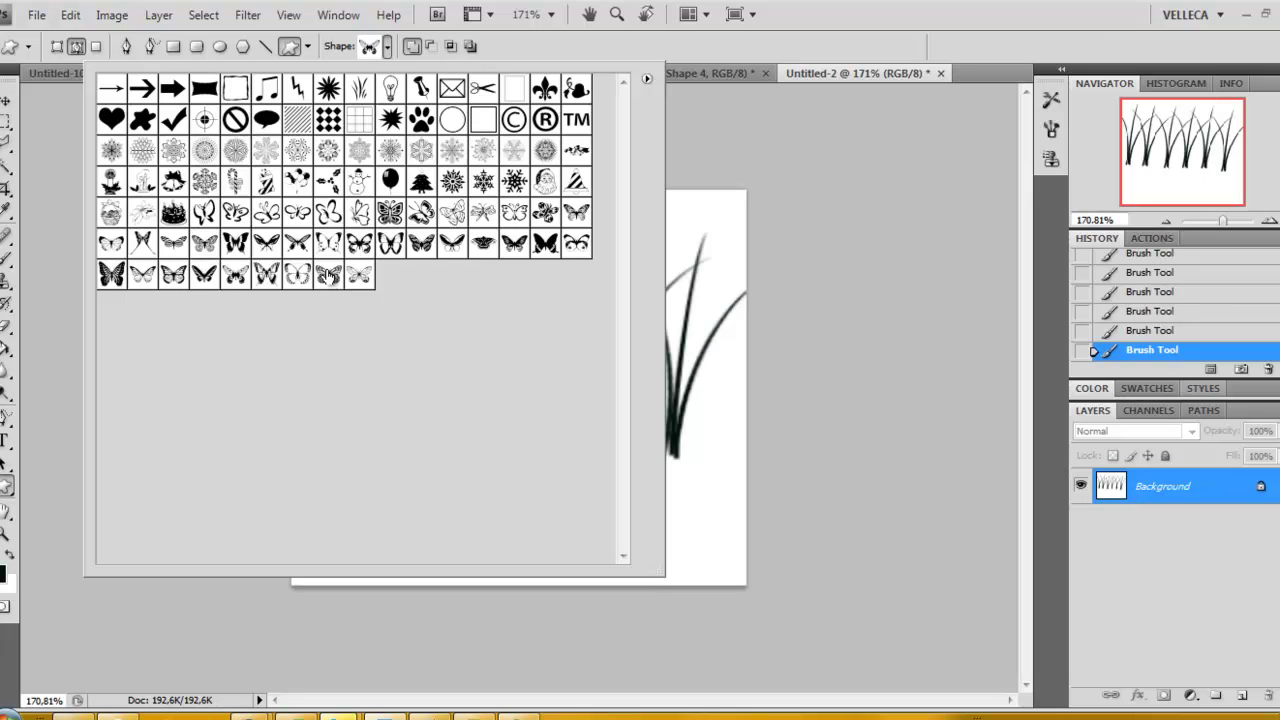
pyautogui.click(330, 276)
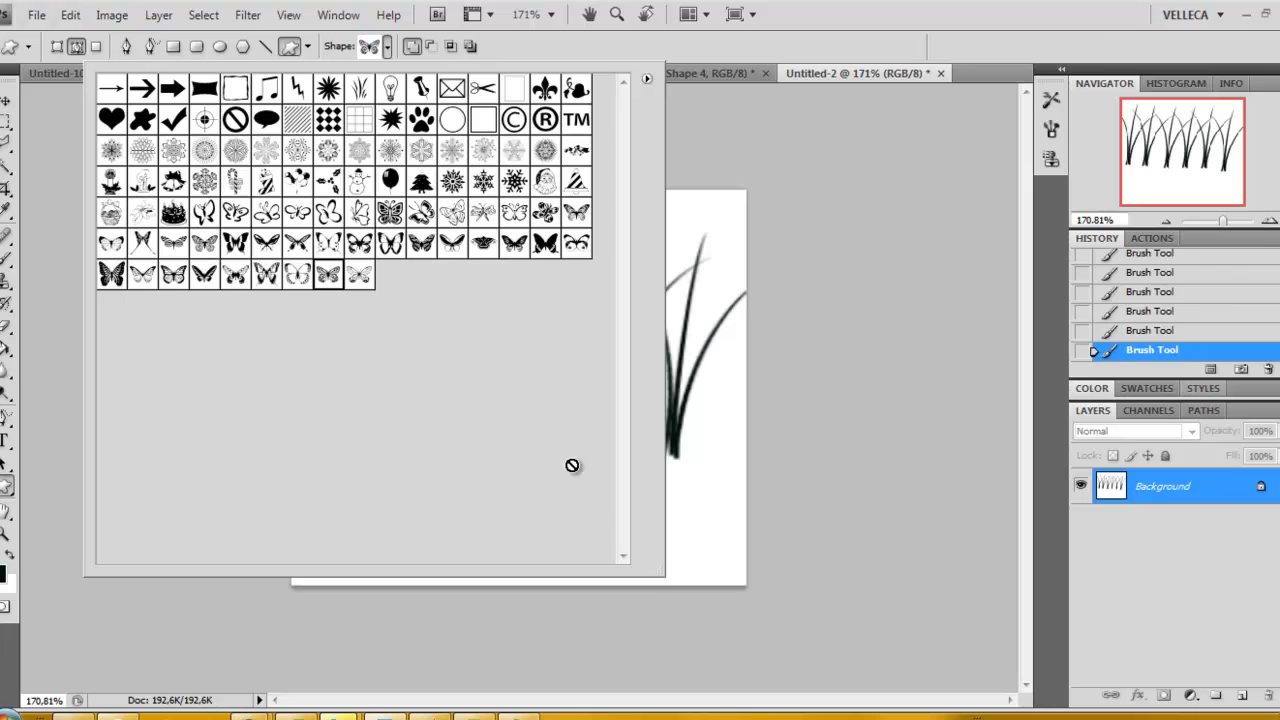
pyautogui.click(868, 37)
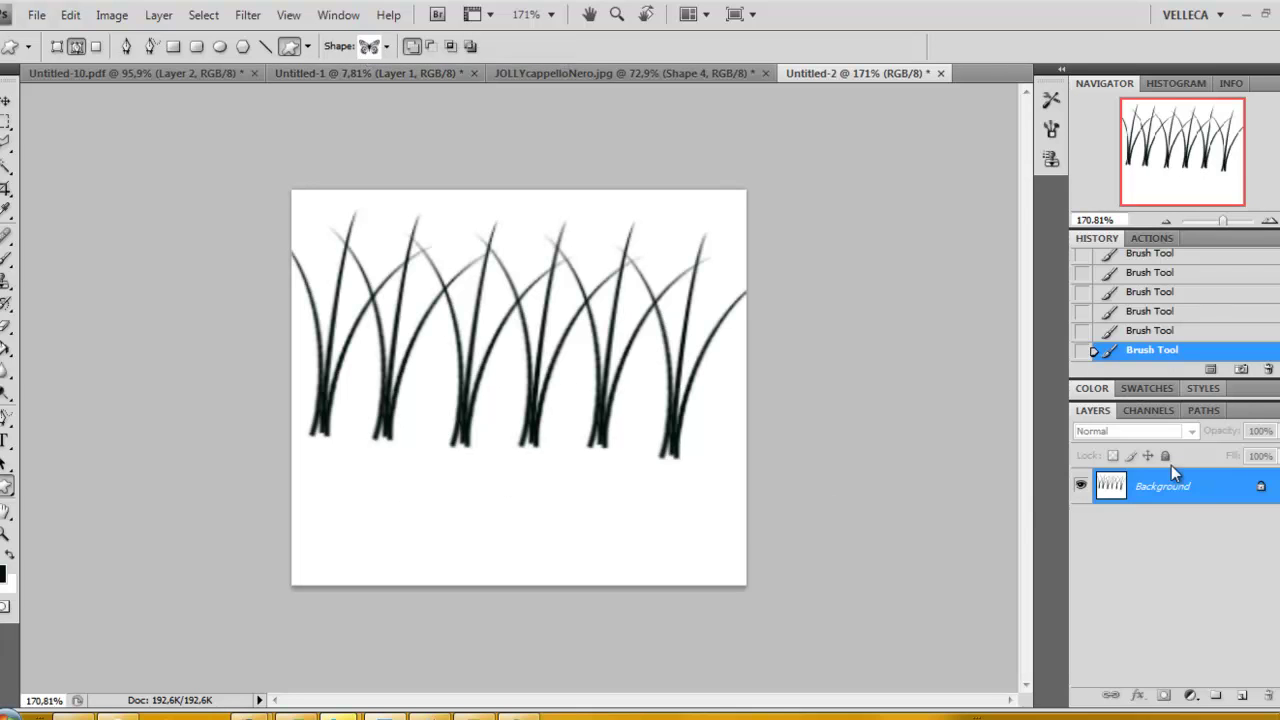
# Convert the grass Background into Layer 0 and add a new empty Layer 1.
pyautogui.doubleClick(1260, 489)
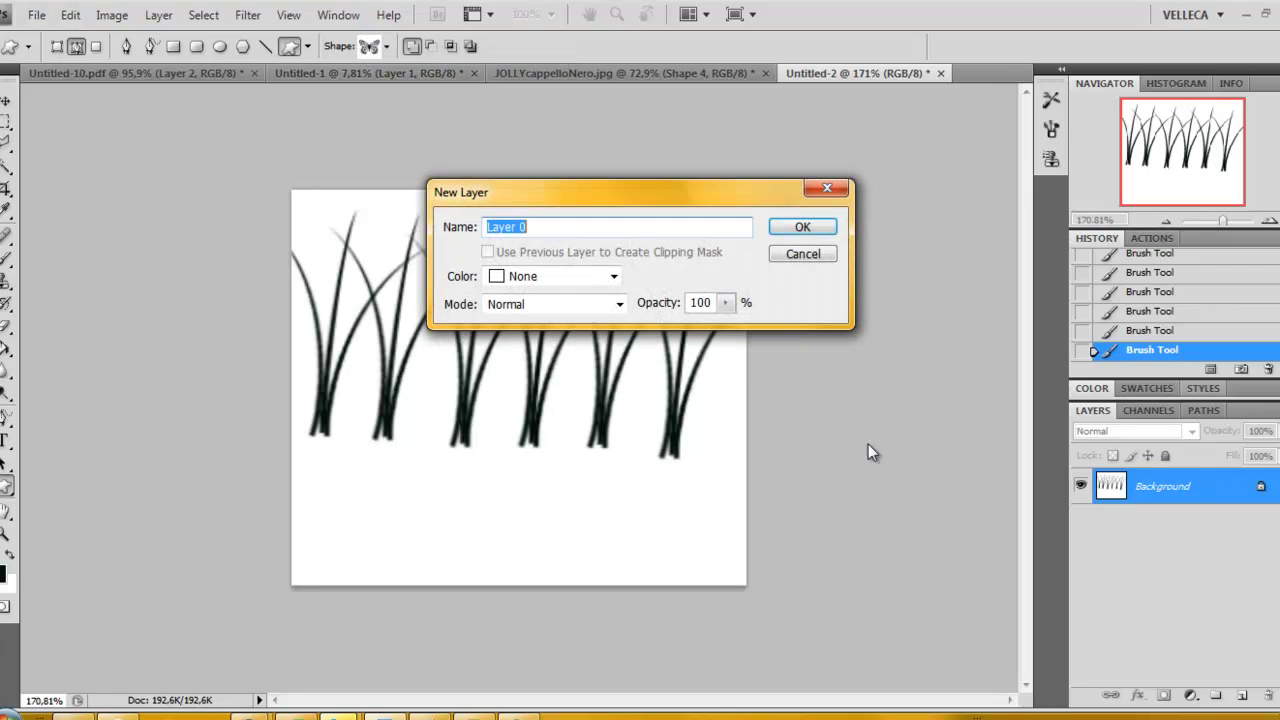
pyautogui.click(801, 227)
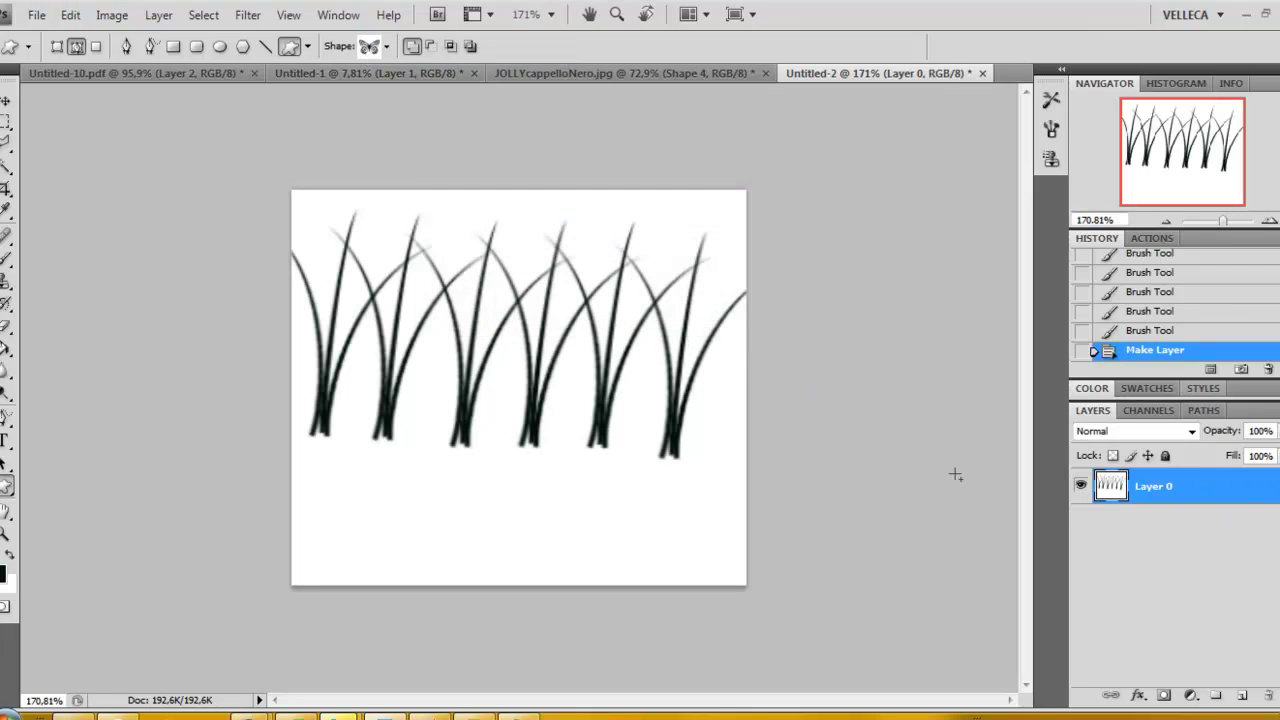
pyautogui.click(1243, 695)
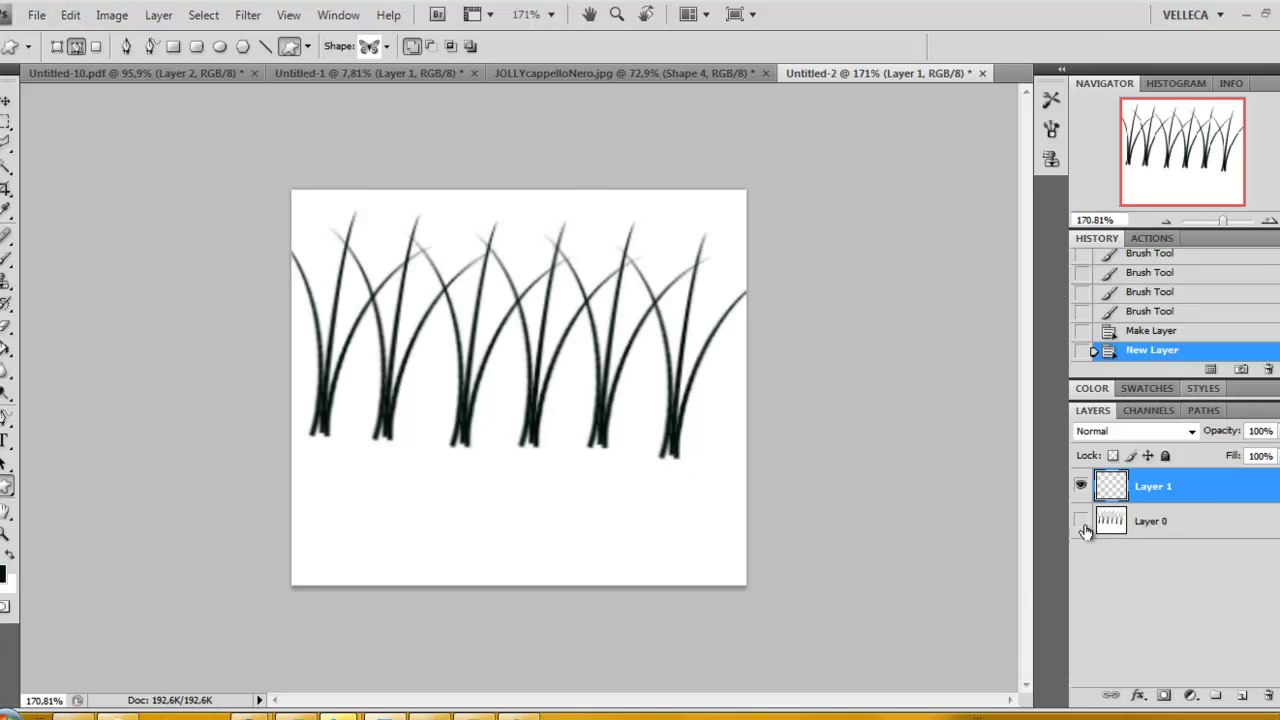
# Hide Layer 0 and fill Layer 1 with white using the Paint Bucket.
pyautogui.click(1081, 522)
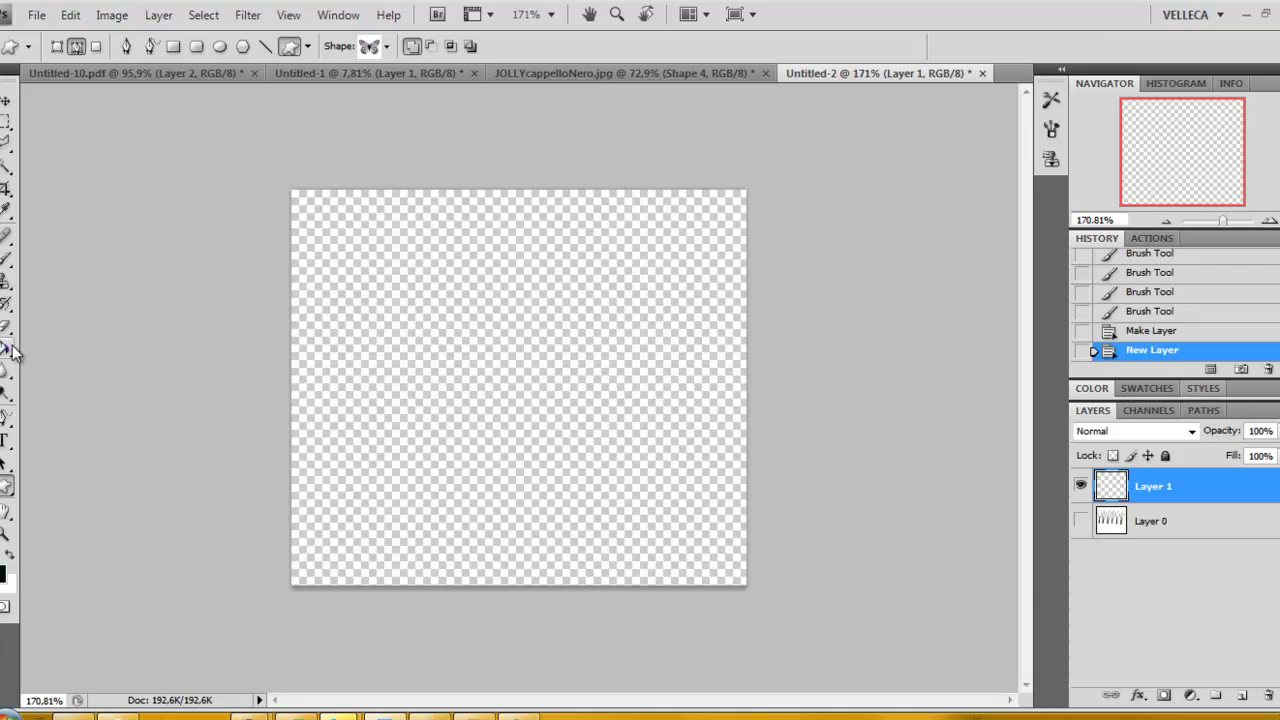
pyautogui.click(12, 556)
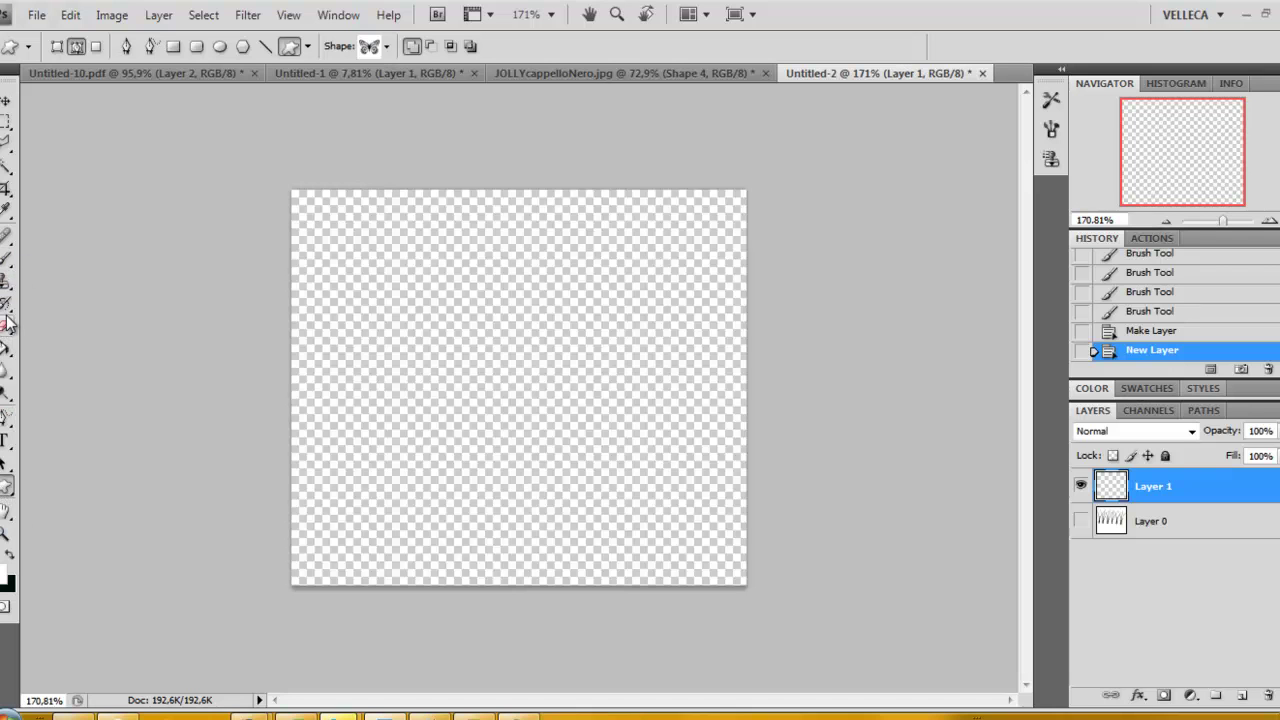
pyautogui.click(5, 350)
pyautogui.click(446, 338)
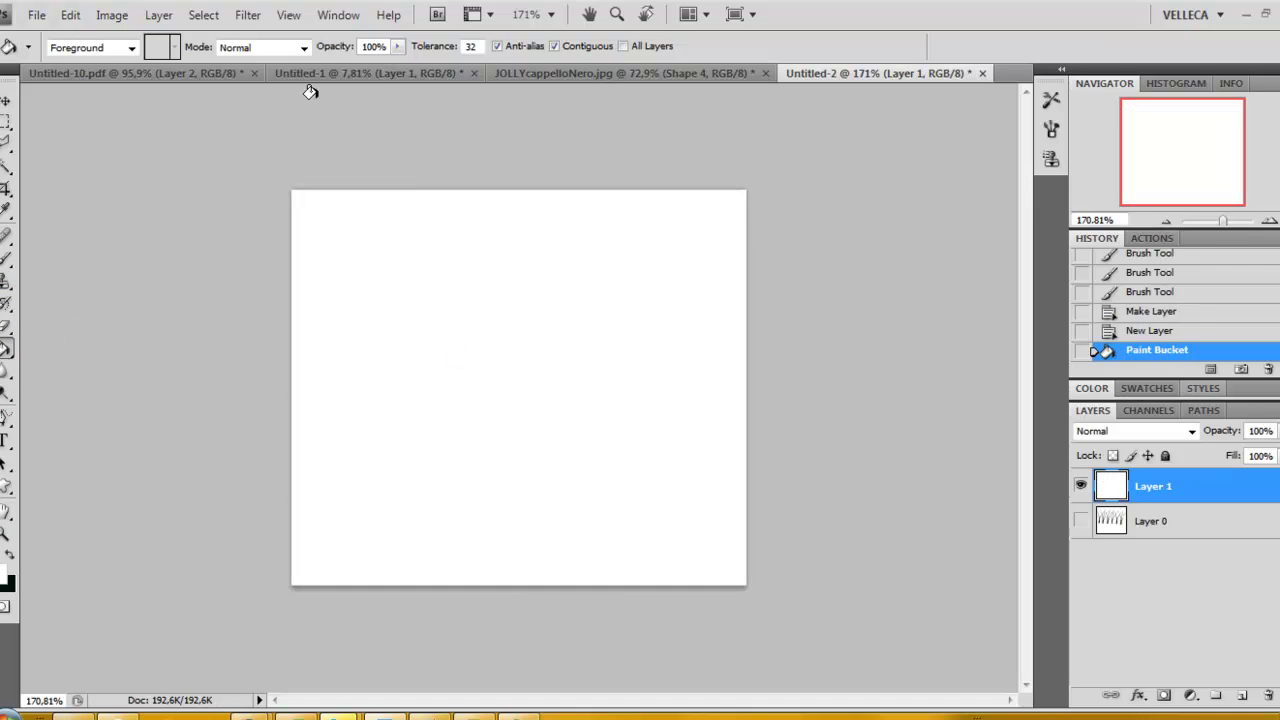
# Draw a ButterMoth butterfly custom shape path in the canvas's upper left.
pyautogui.click(7, 487)
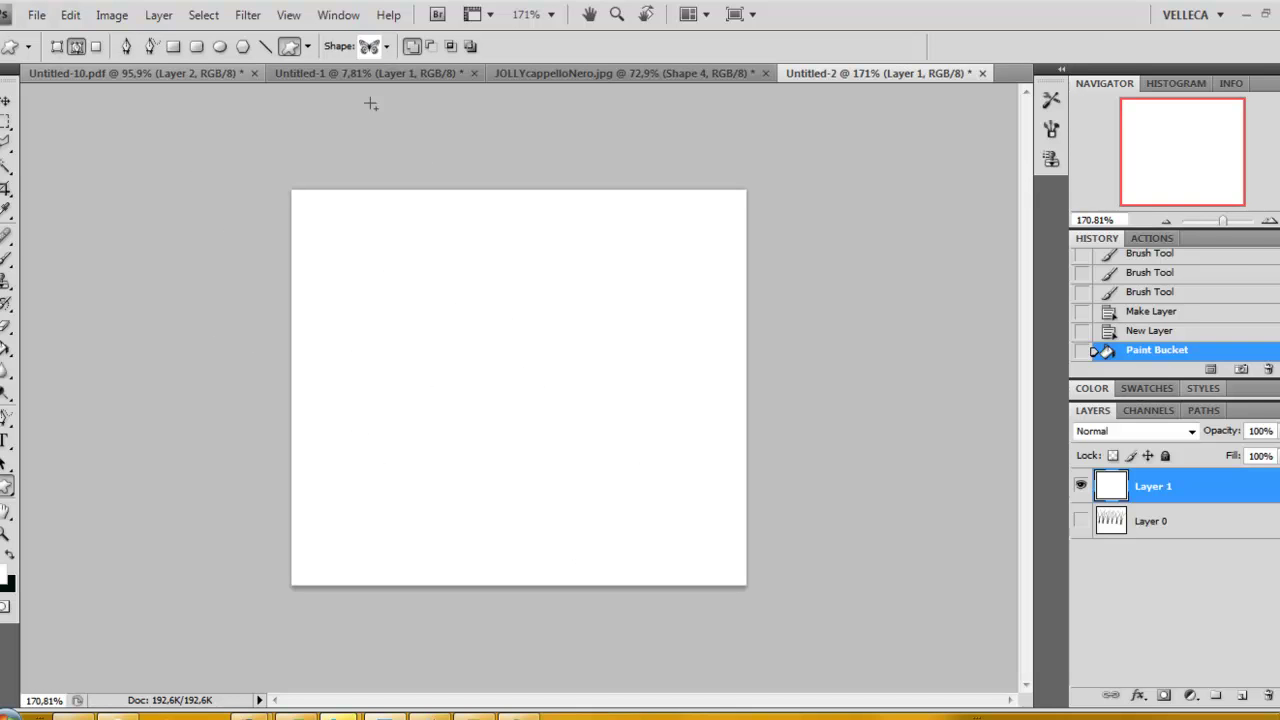
pyautogui.click(388, 47)
pyautogui.click(388, 246)
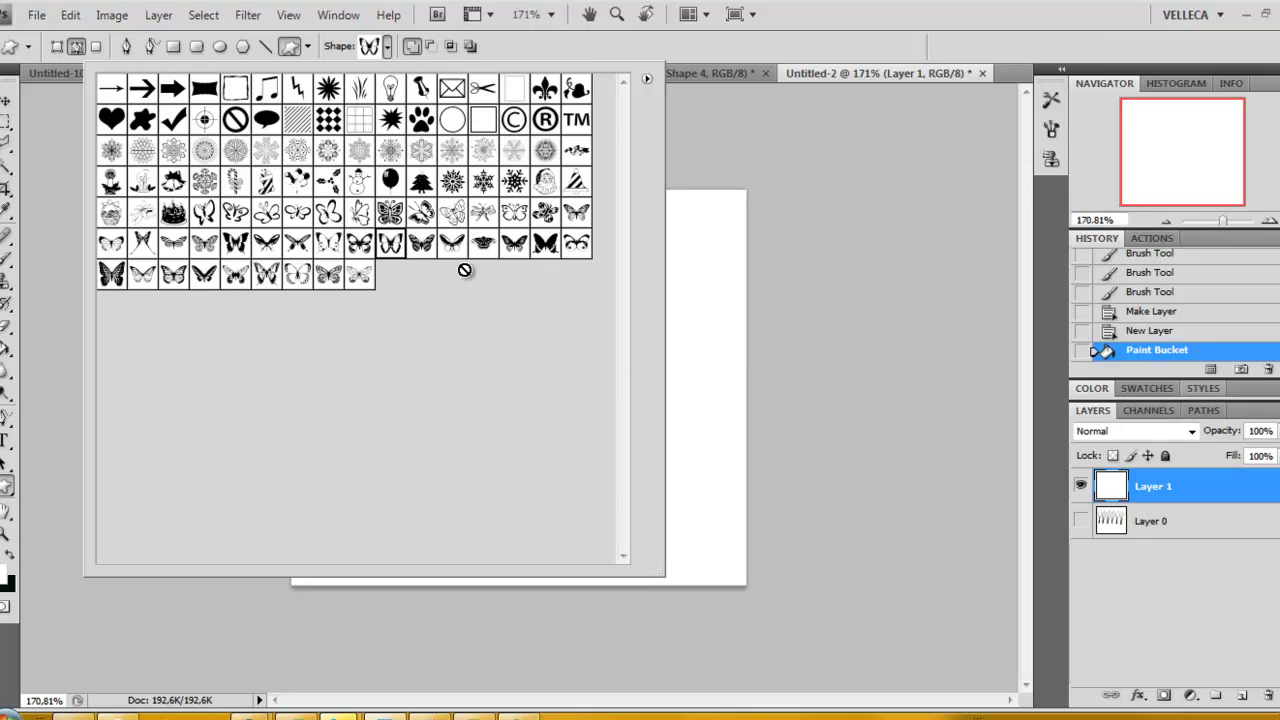
pyautogui.click(1050, 428)
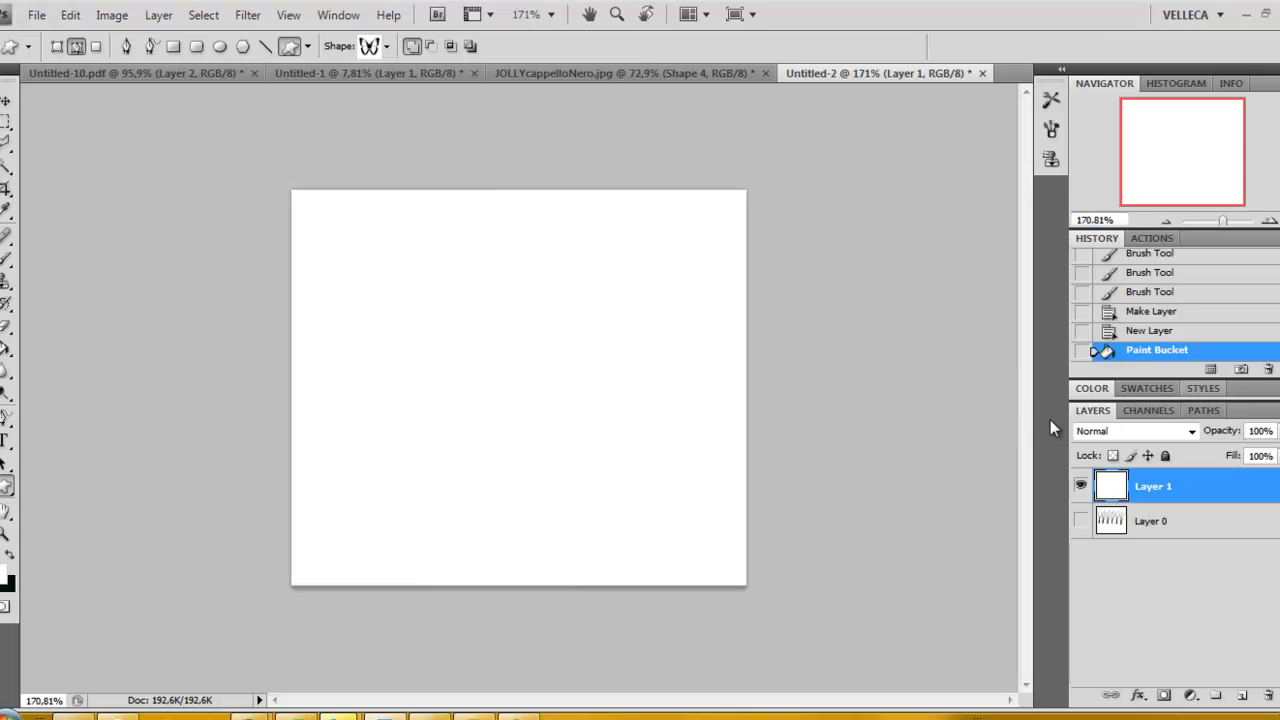
pyautogui.moveTo(410, 267); pyautogui.dragTo(523, 358)
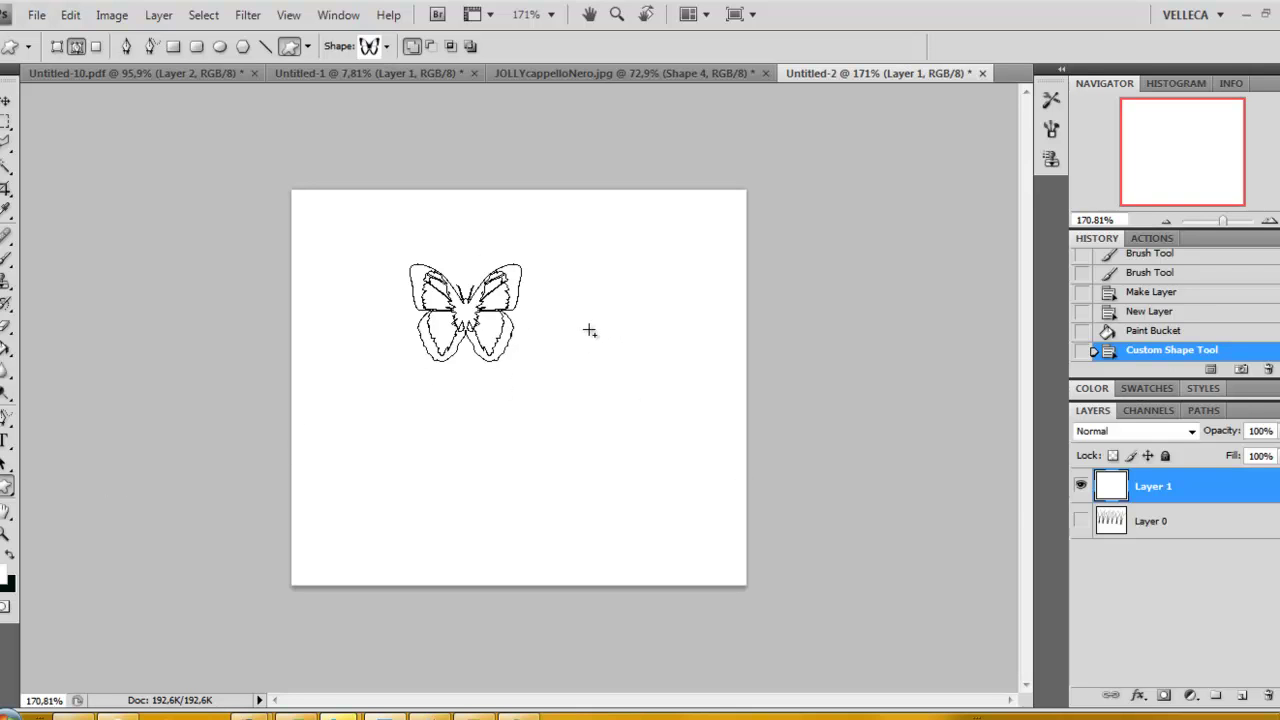
# Show the butterfly's Work Path in the Paths panel.
pyautogui.scroll(1, 588, 330)
pyautogui.scroll(1, 588, 330)
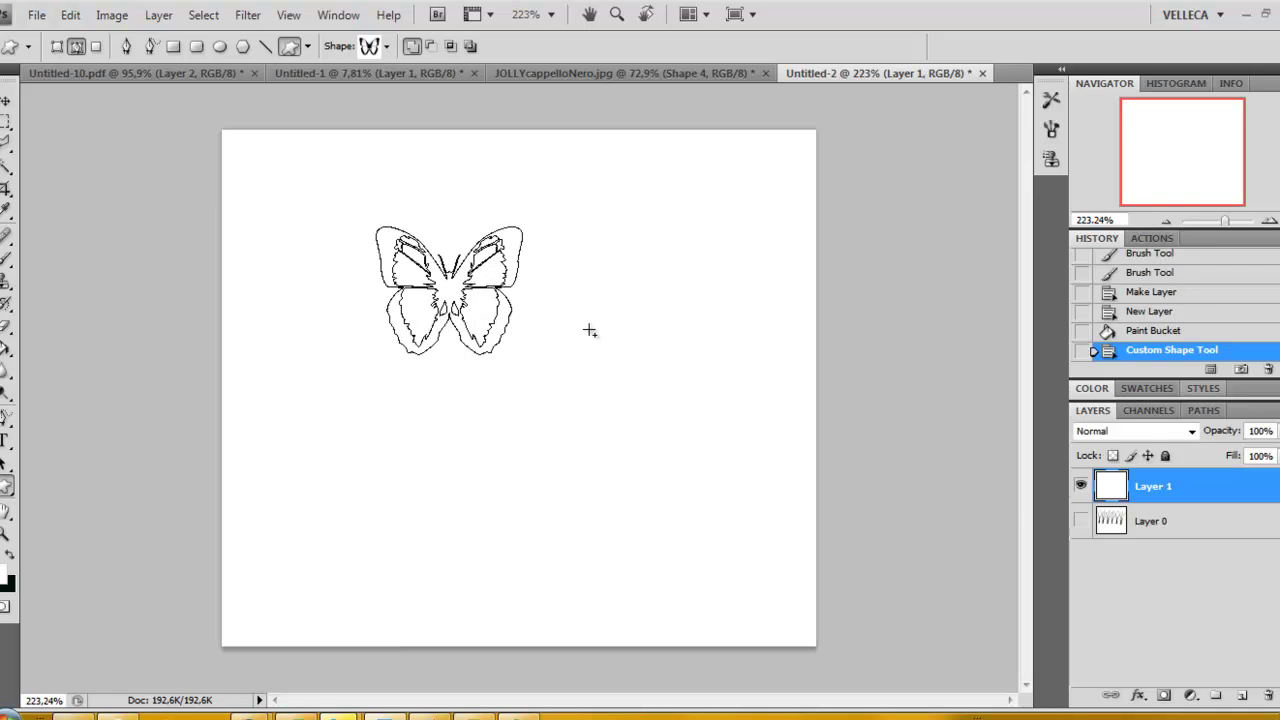
pyautogui.scroll(1, 588, 332)
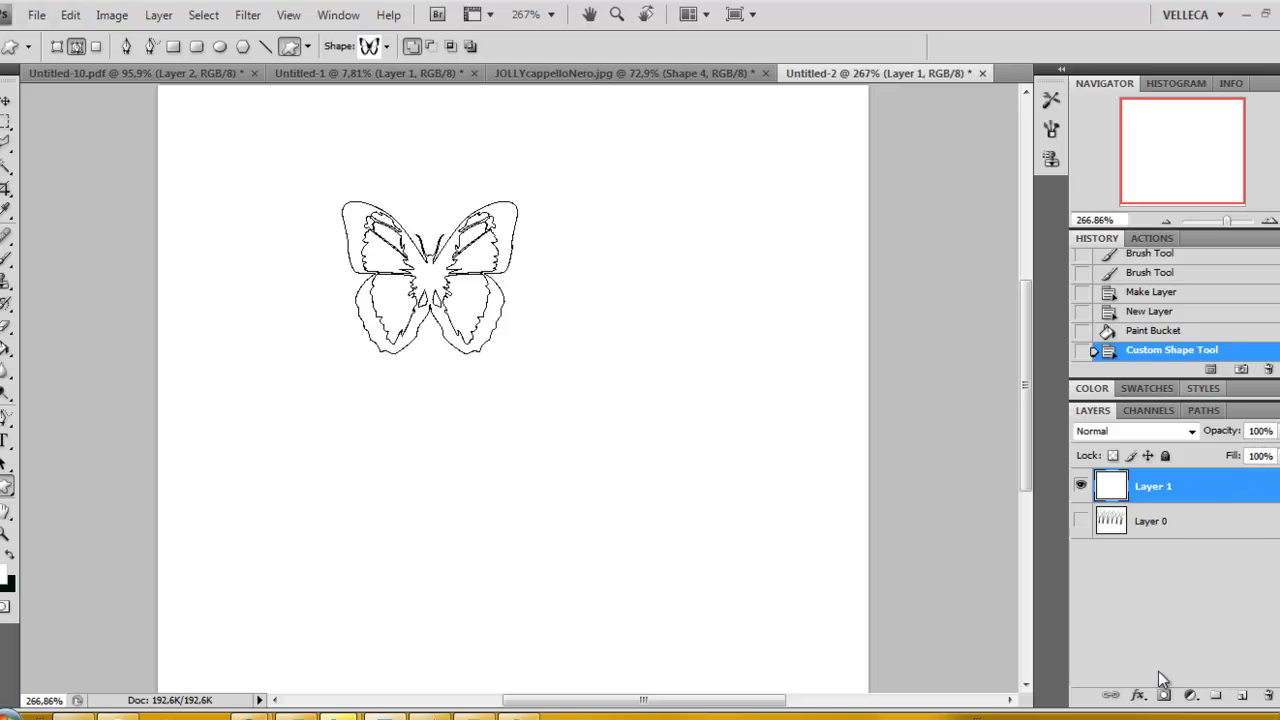
pyautogui.click(1205, 411)
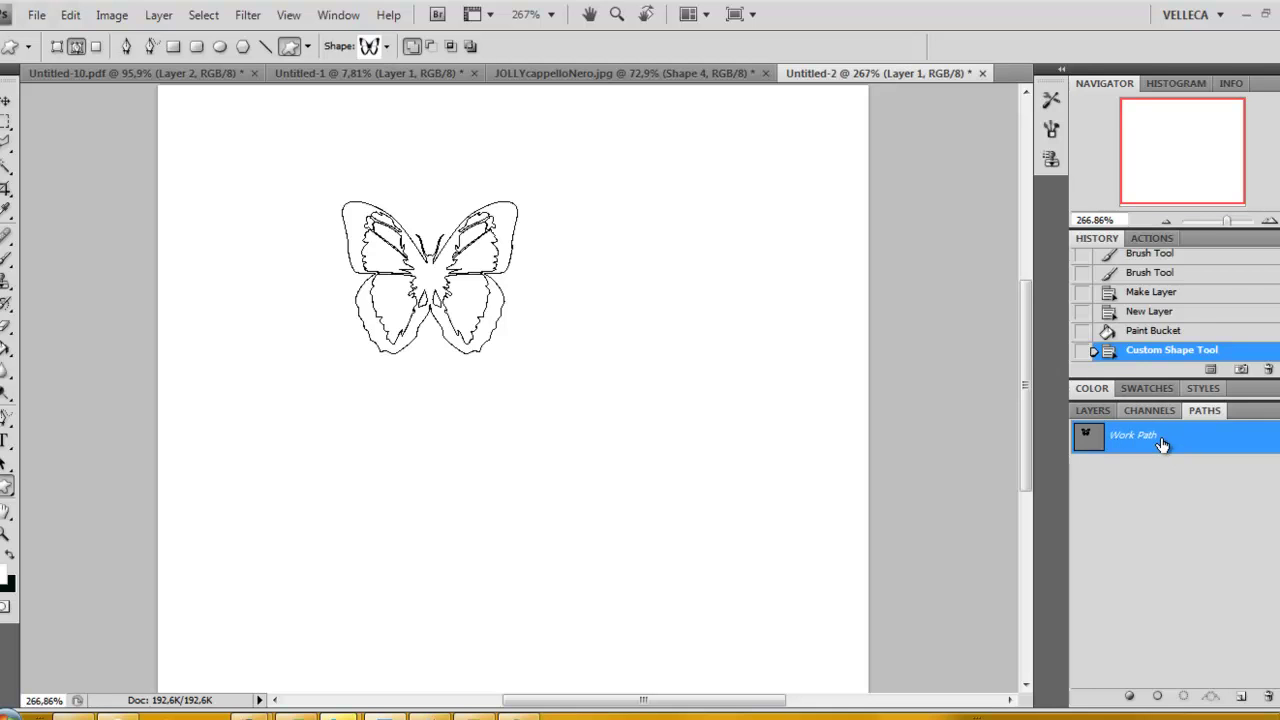
pyautogui.click(1100, 410)
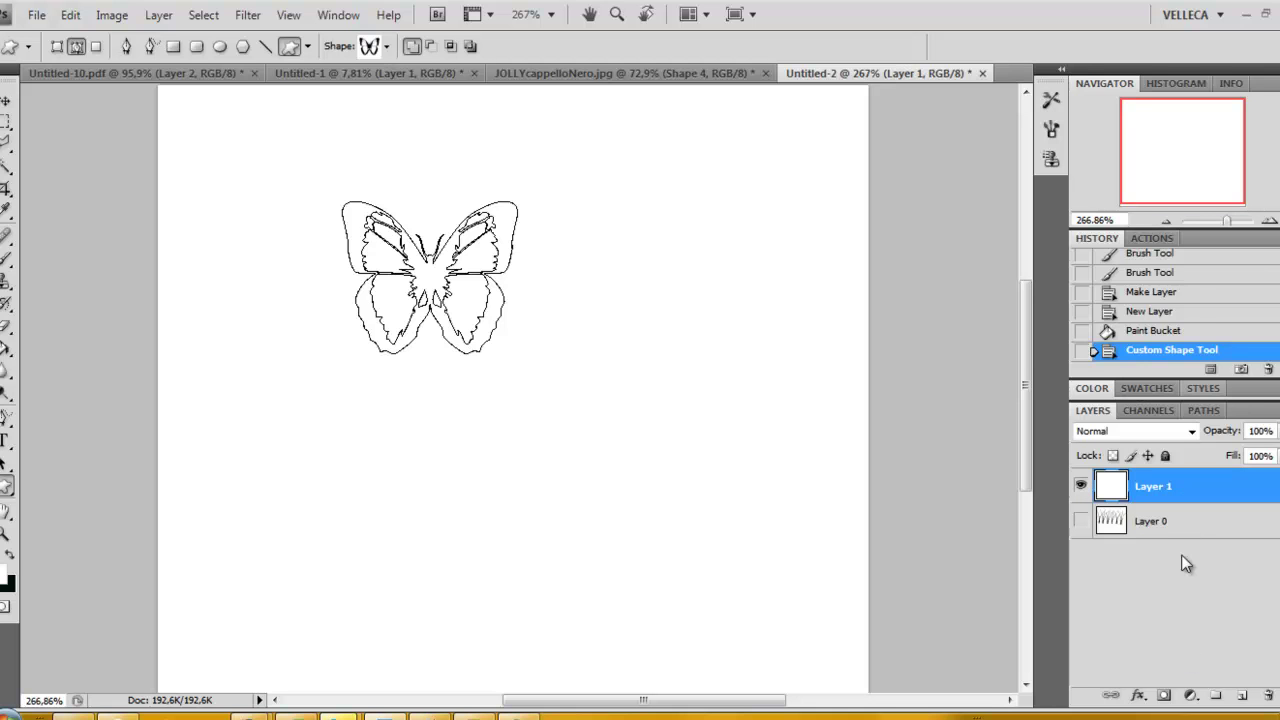
pyautogui.click(1206, 412)
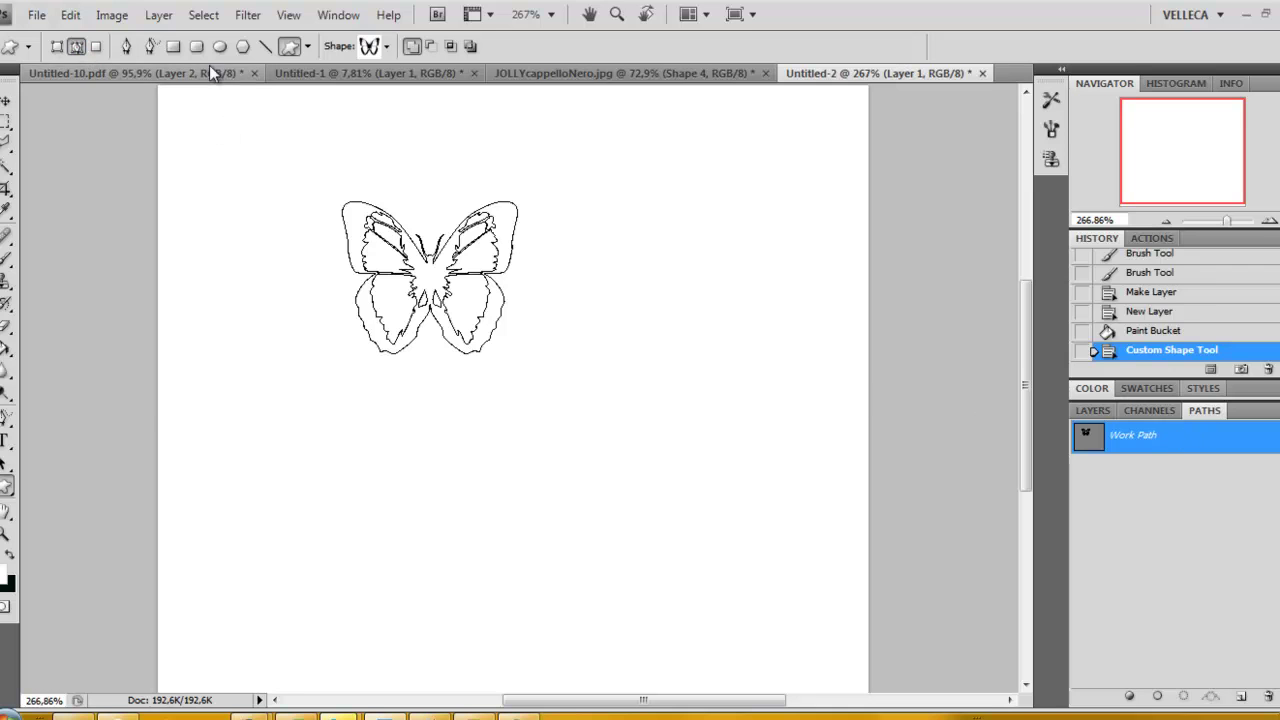
pyautogui.click(166, 18)
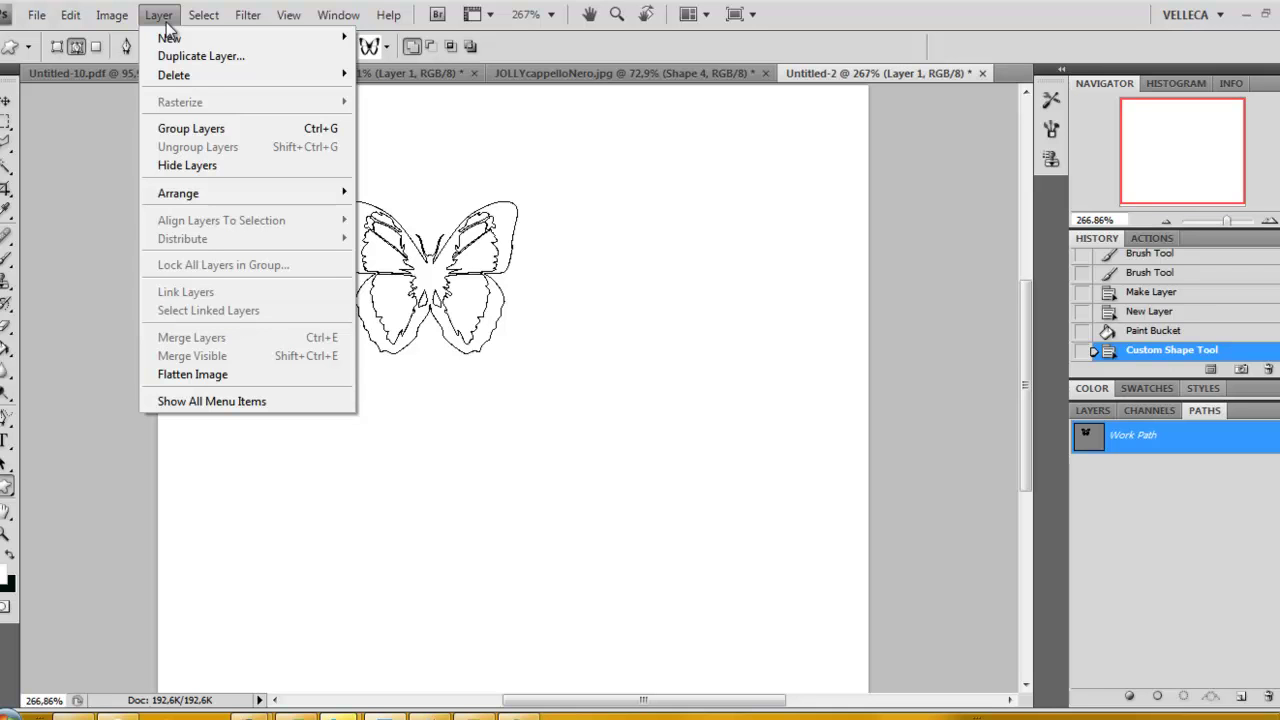
# Turn the butterfly Work Path into a Layer 1 vector mask with Vector Mask > Current Path.
pyautogui.click(220, 400)
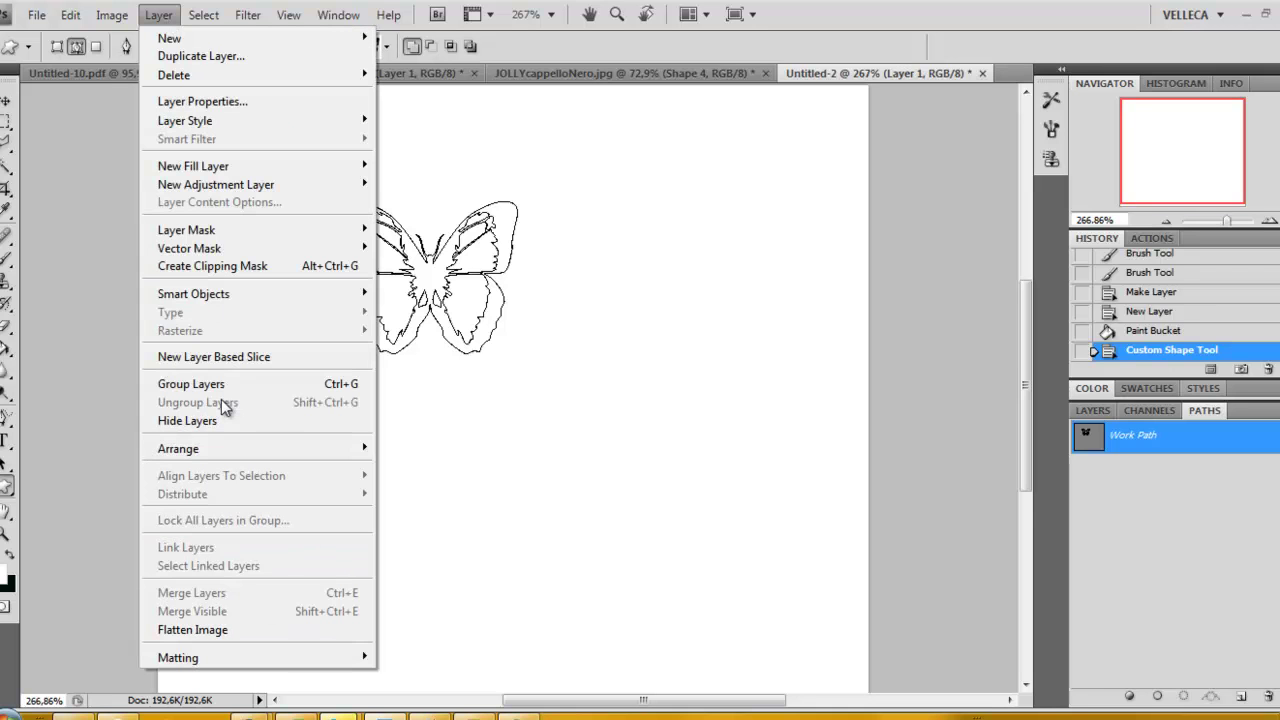
pyautogui.moveTo(190, 248)
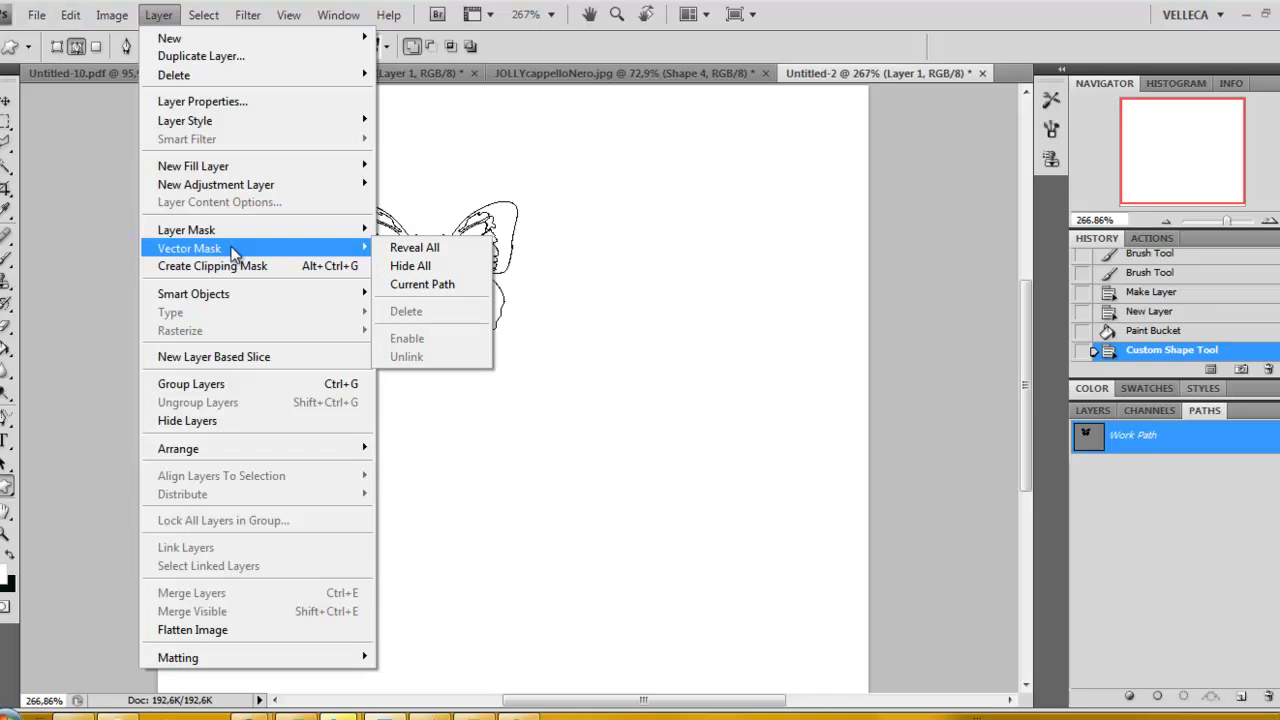
pyautogui.click(440, 286)
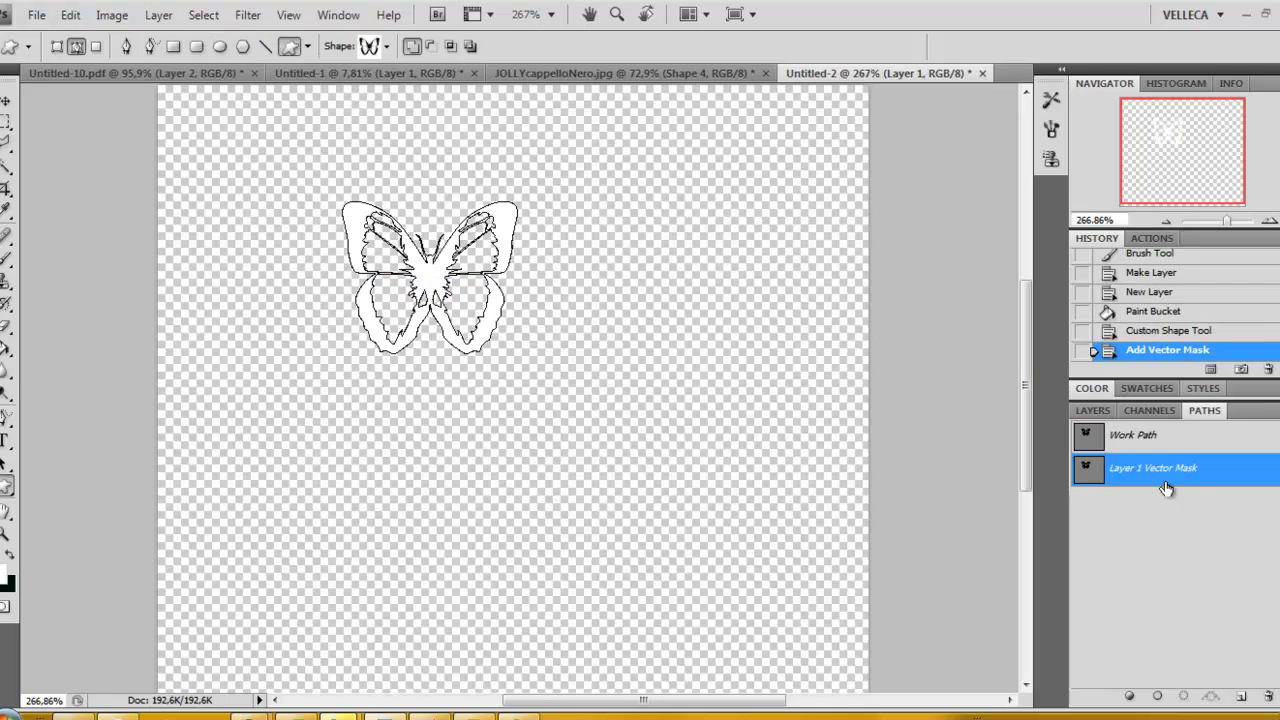
pyautogui.click(1094, 410)
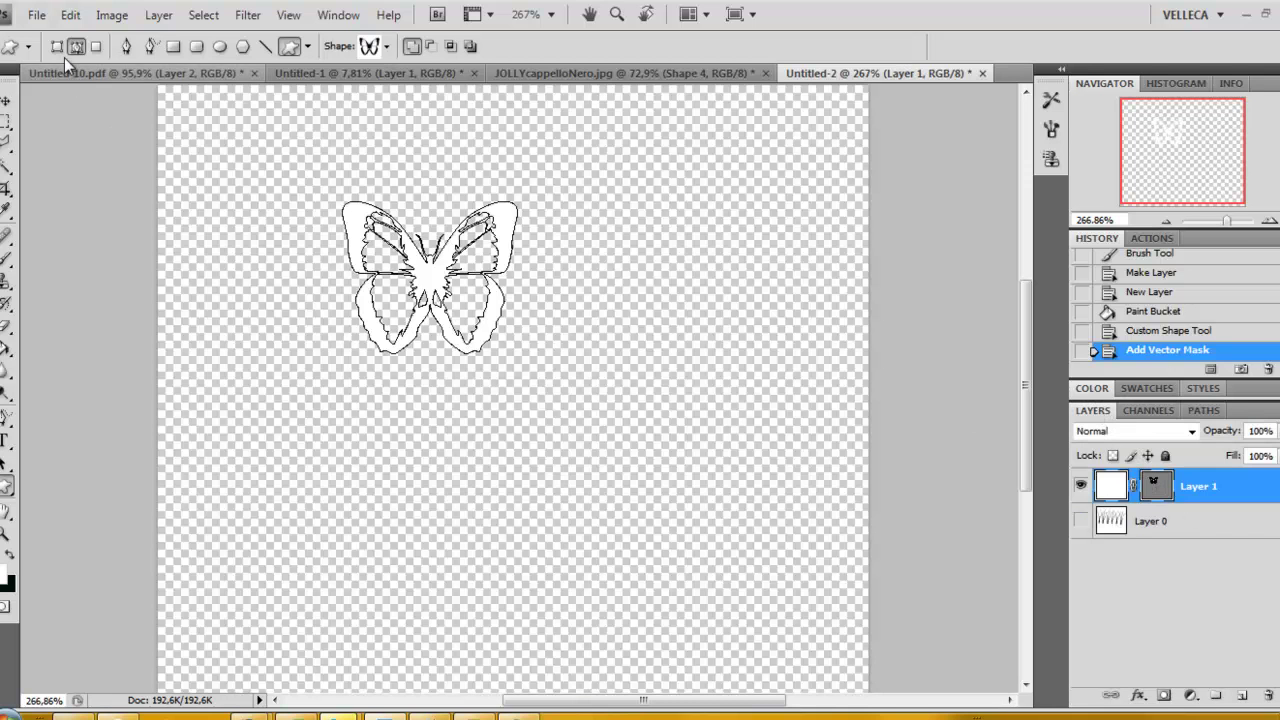
# Start a Save As with Photoshop PDF format, then cancel it.
pyautogui.click(36, 16)
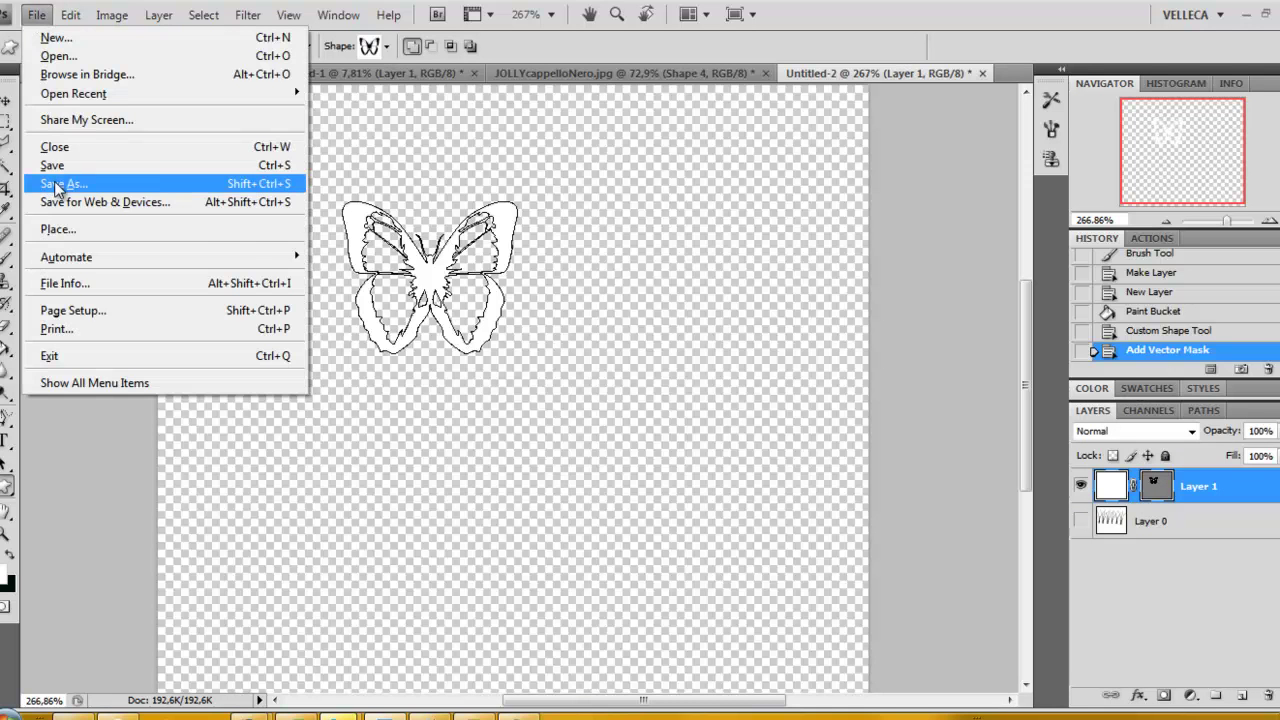
pyautogui.click(54, 182)
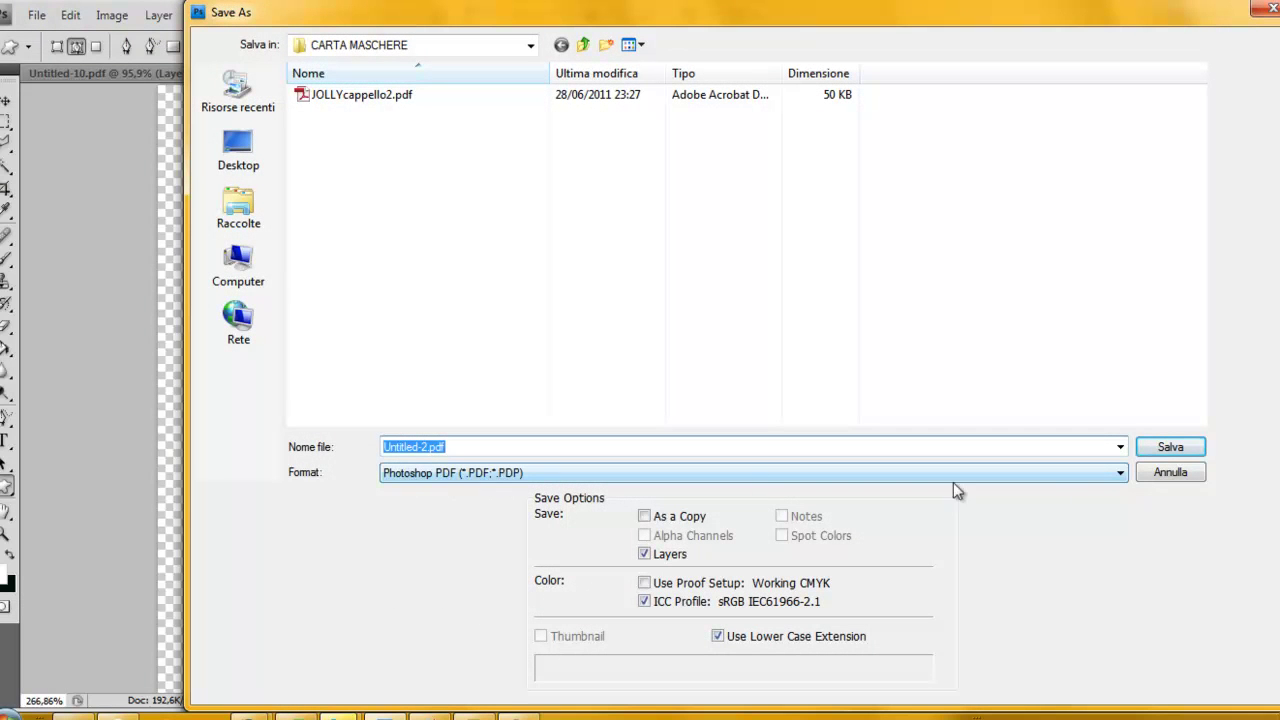
pyautogui.click(1121, 474)
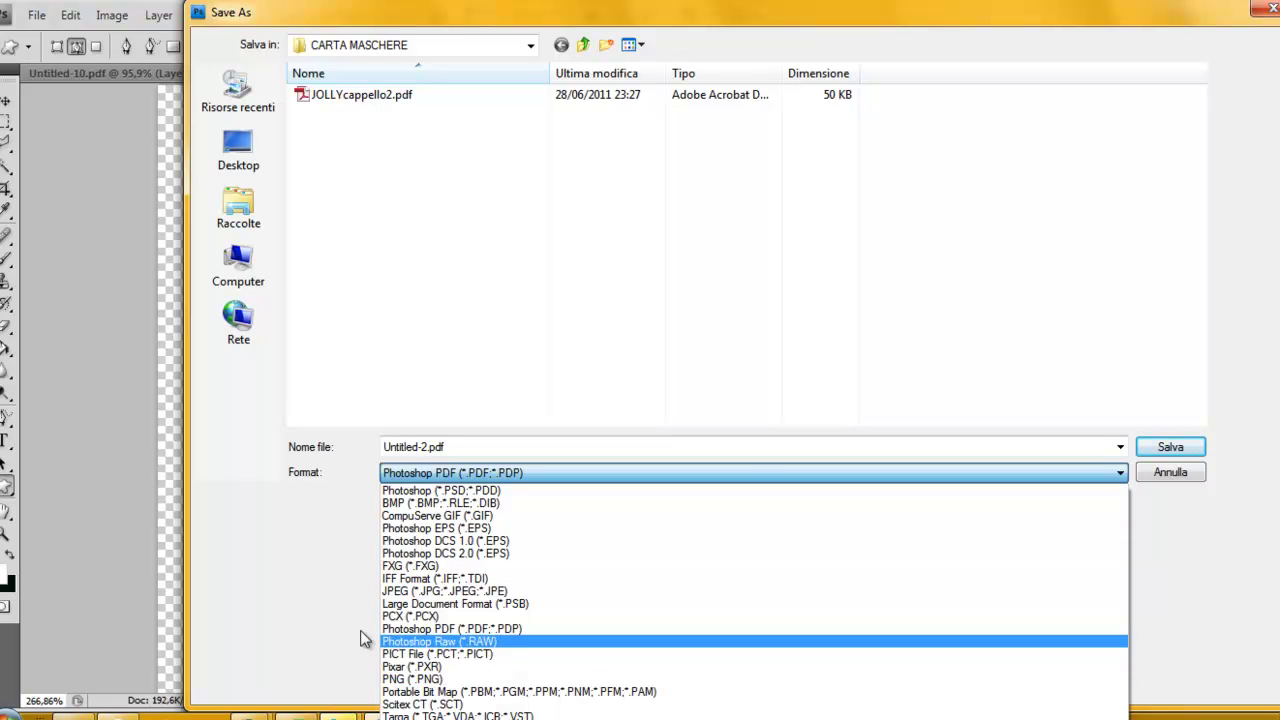
pyautogui.click(211, 595)
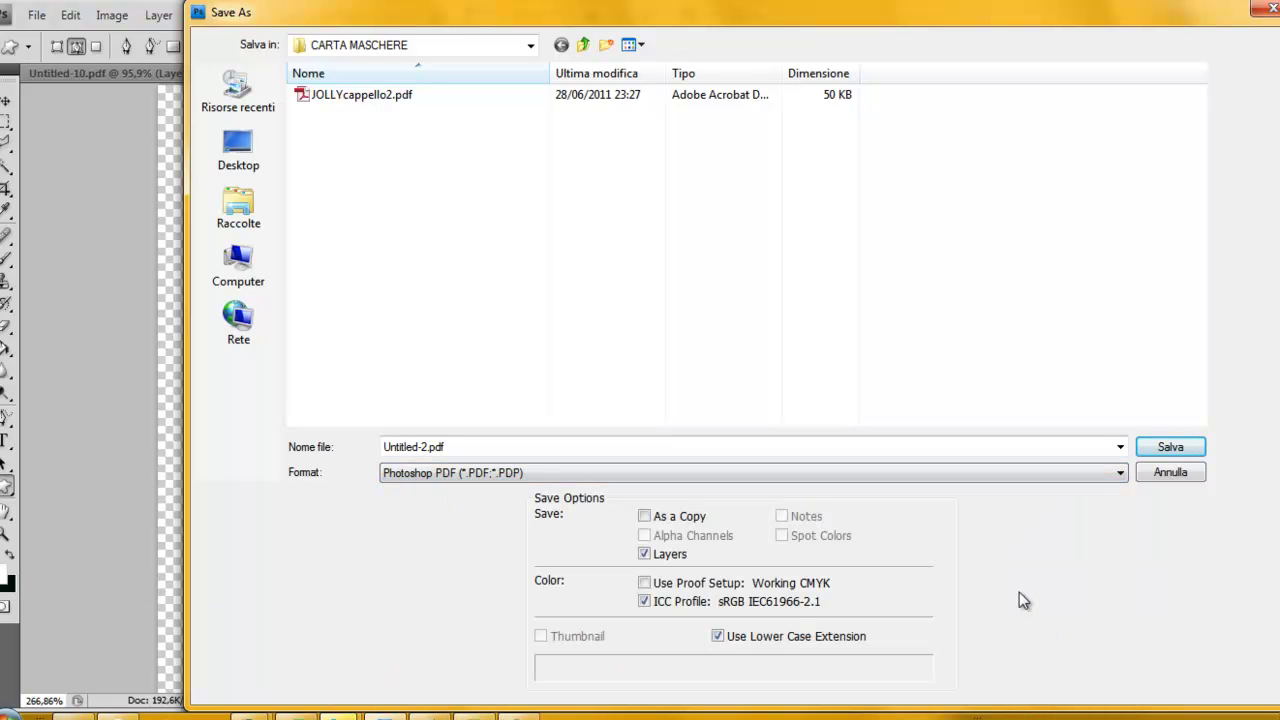
pyautogui.click(1182, 474)
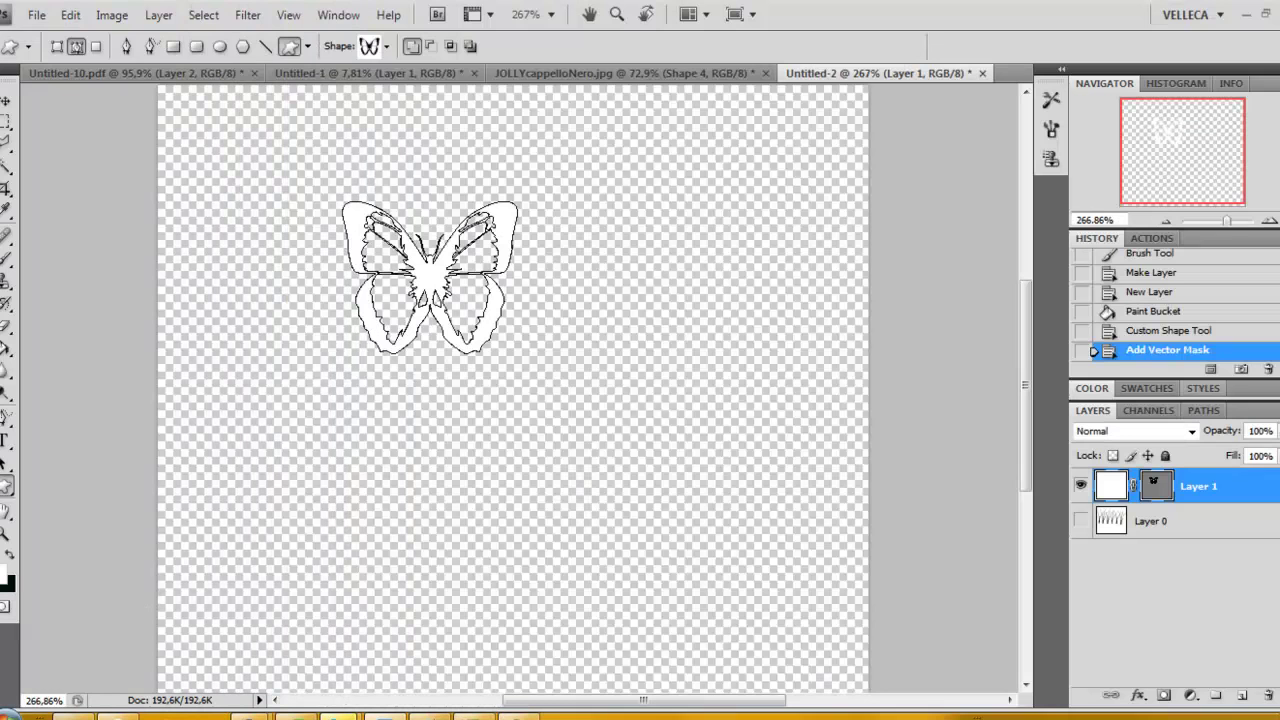
pyautogui.click(36, 14)
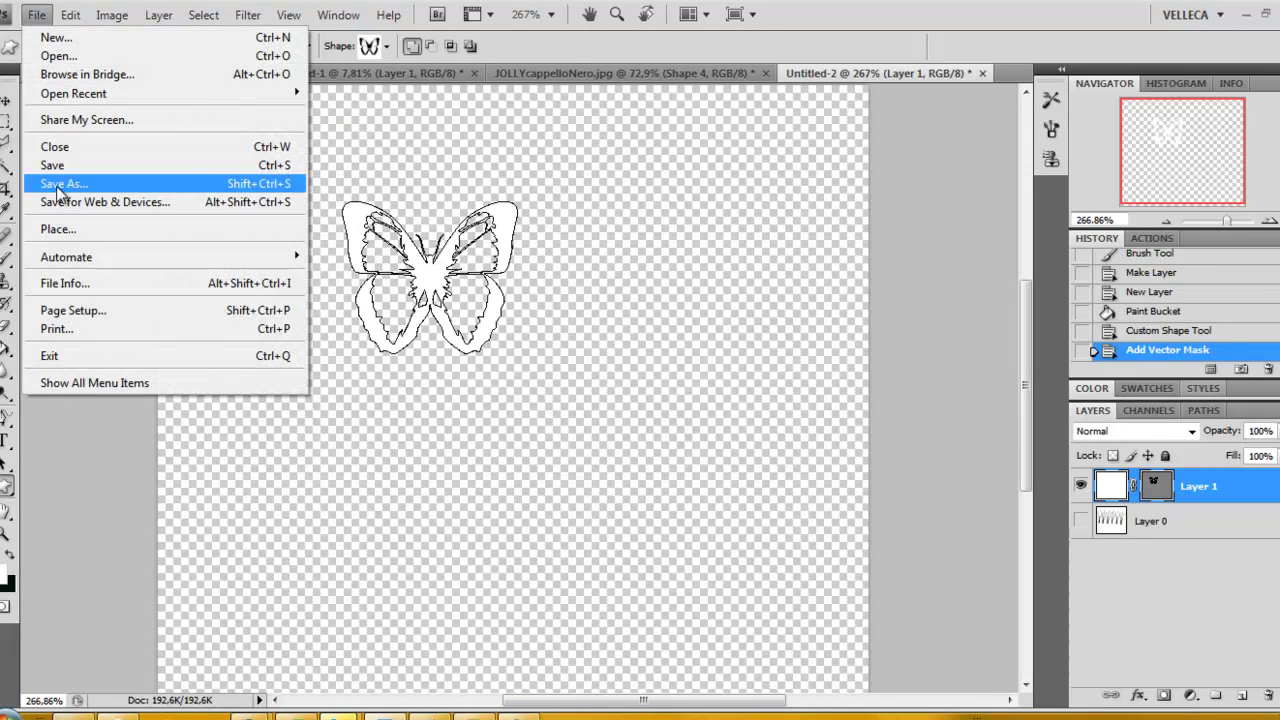
# In Save As, browse to the 300 ASUS (H:) drive's MWSNAP 2012 SECONDO folder.
pyautogui.click(58, 186)
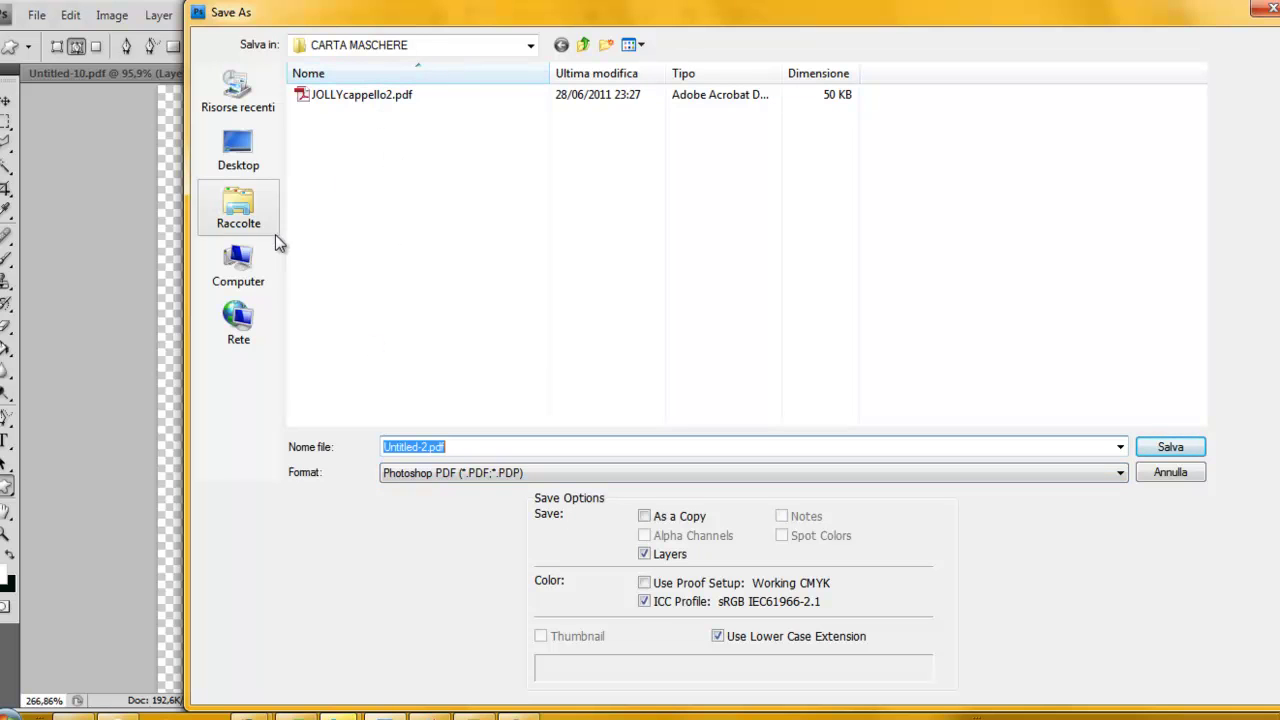
pyautogui.click(238, 270)
pyautogui.click(238, 270)
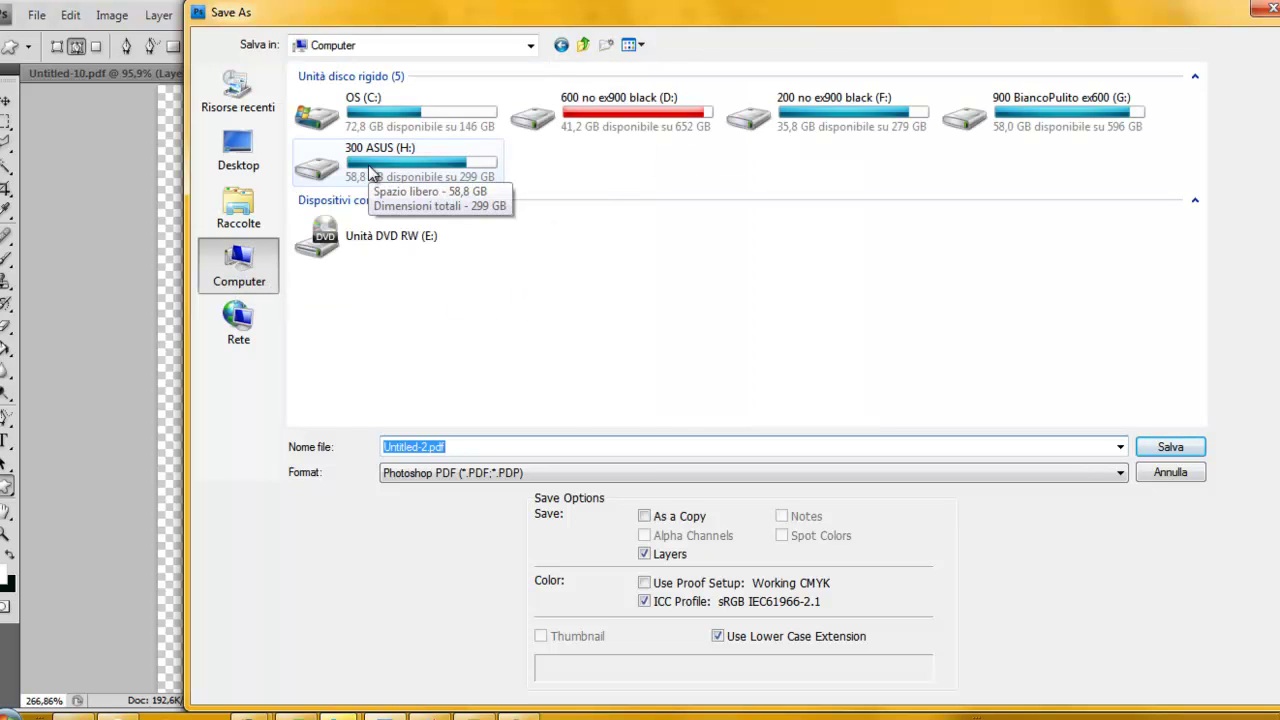
pyautogui.doubleClick(385, 160)
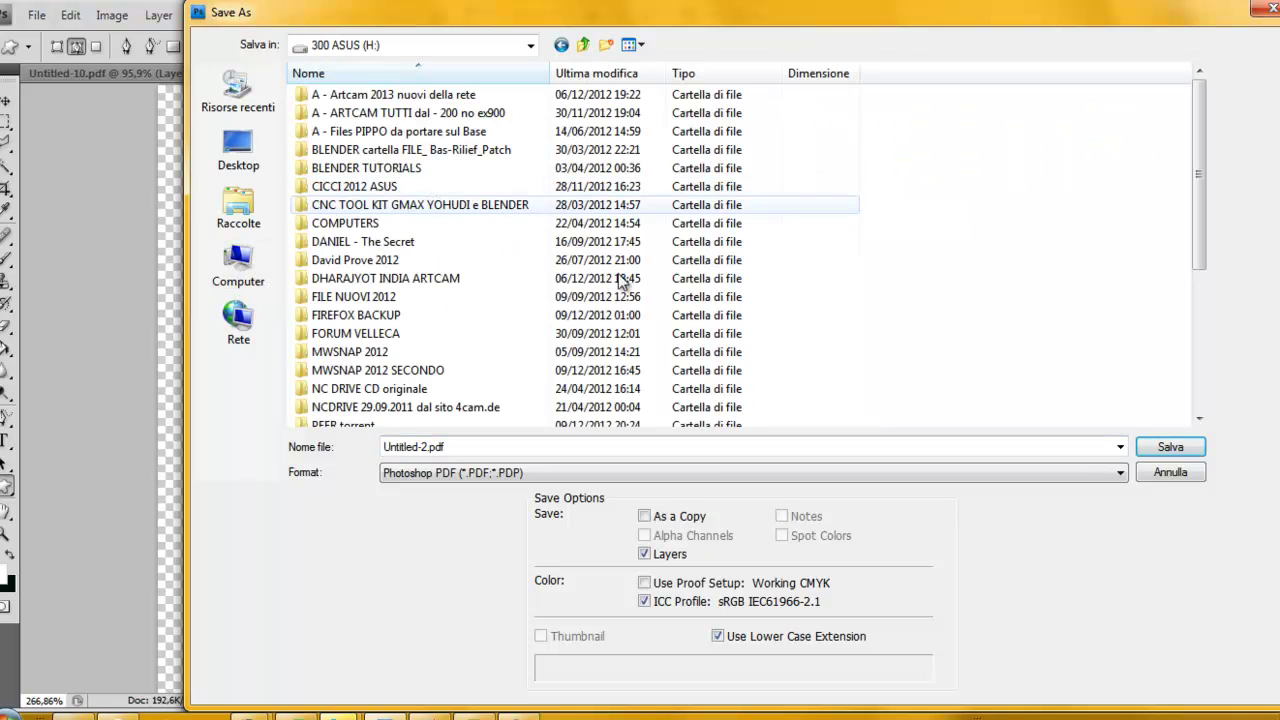
pyautogui.click(427, 372)
pyautogui.doubleClick(427, 372)
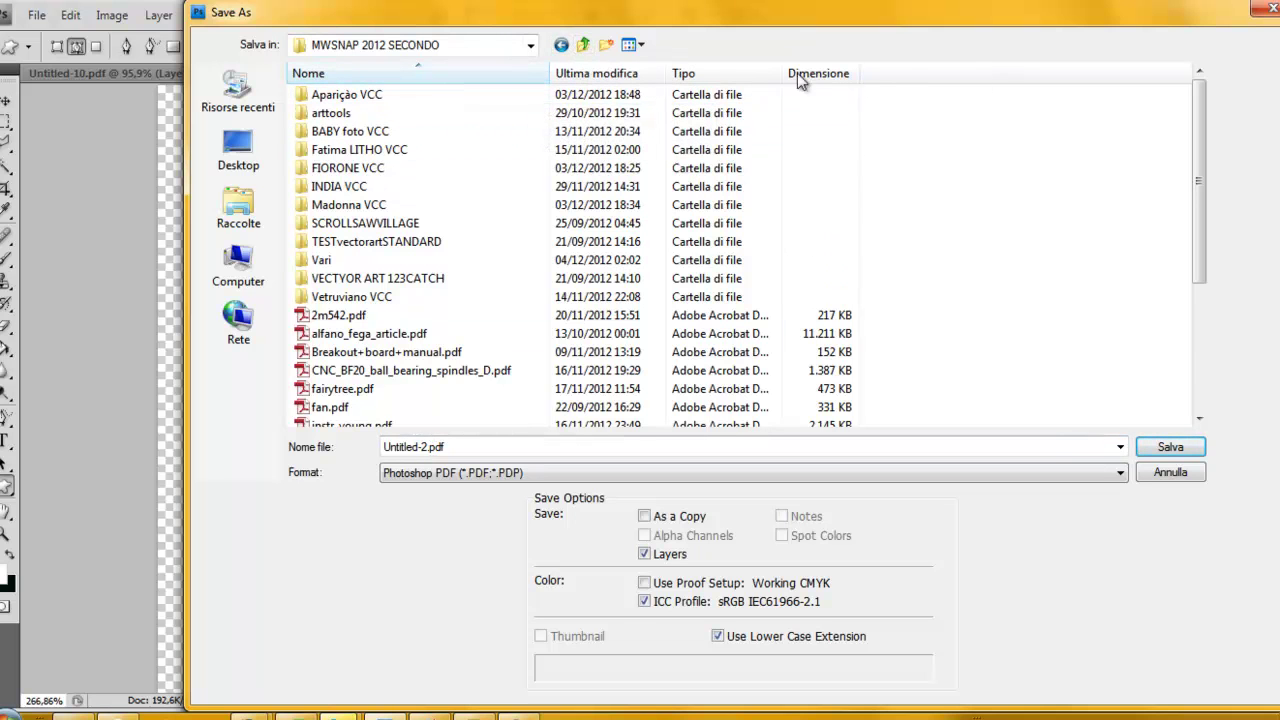
# Return to the H: drive, sort by modification date and view as large icons.
pyautogui.click(634, 45)
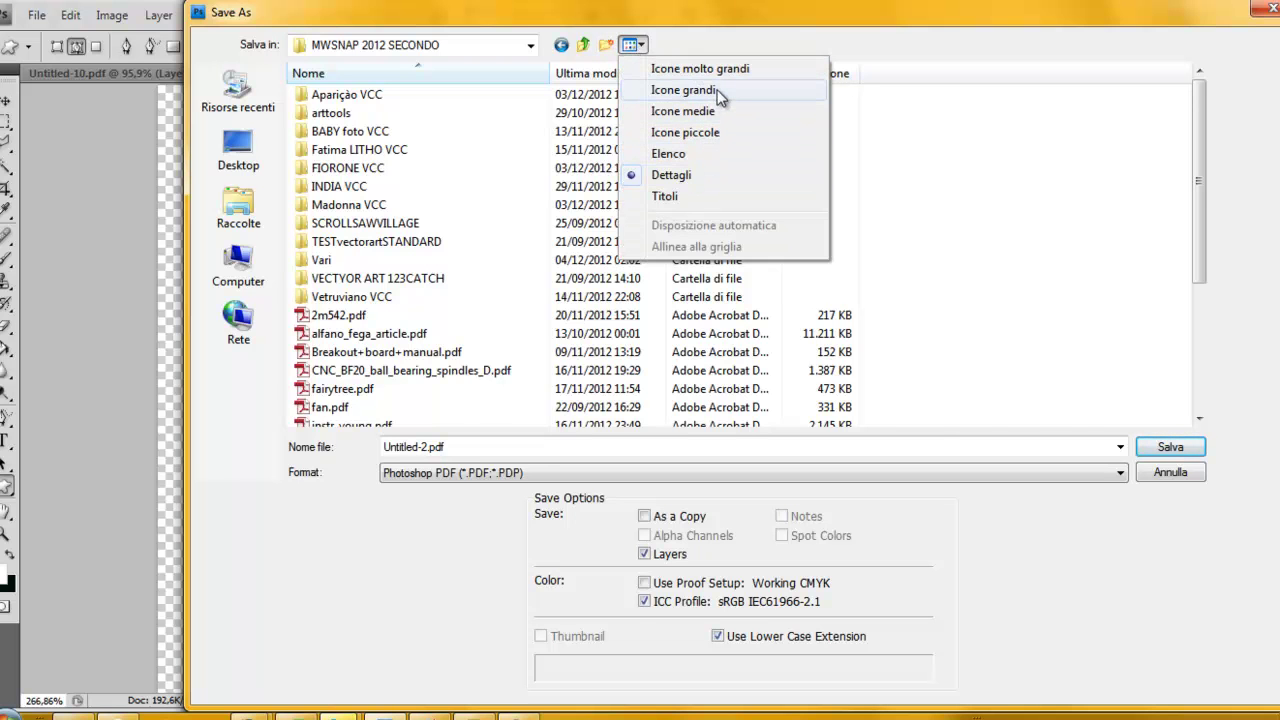
pyautogui.click(684, 90)
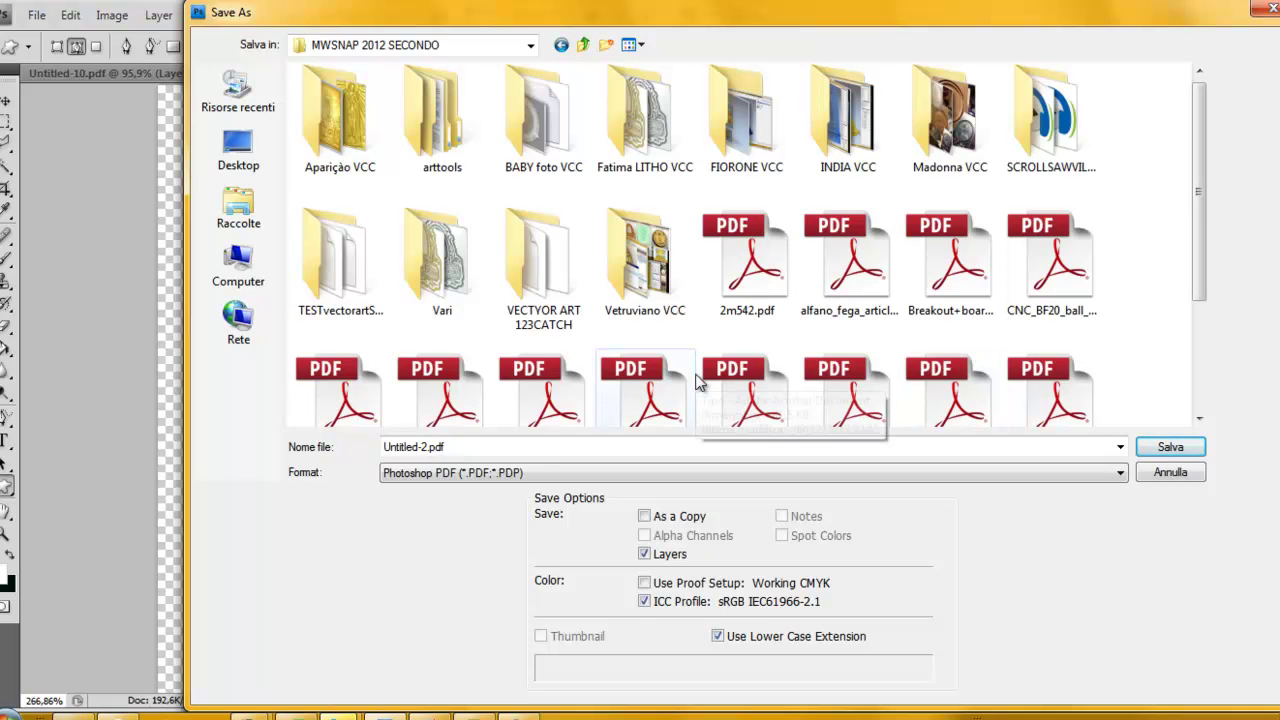
pyautogui.click(584, 47)
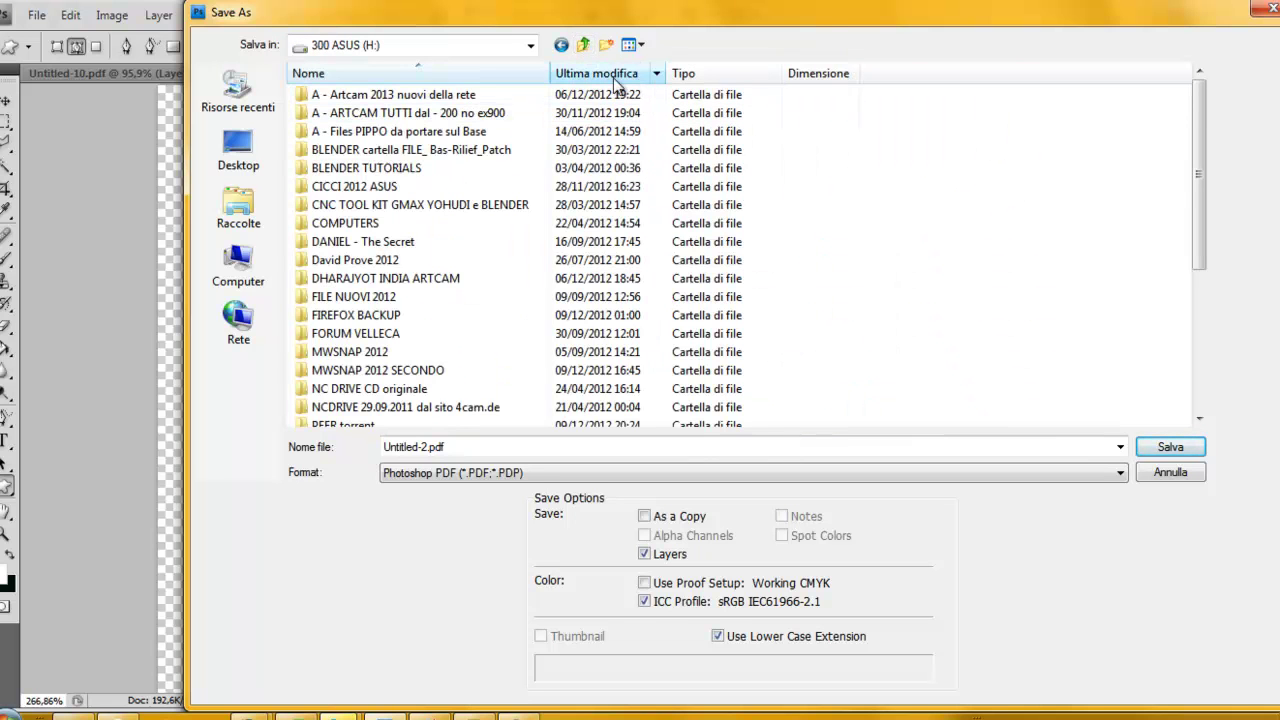
pyautogui.click(612, 74)
pyautogui.click(614, 80)
pyautogui.click(634, 45)
pyautogui.click(688, 91)
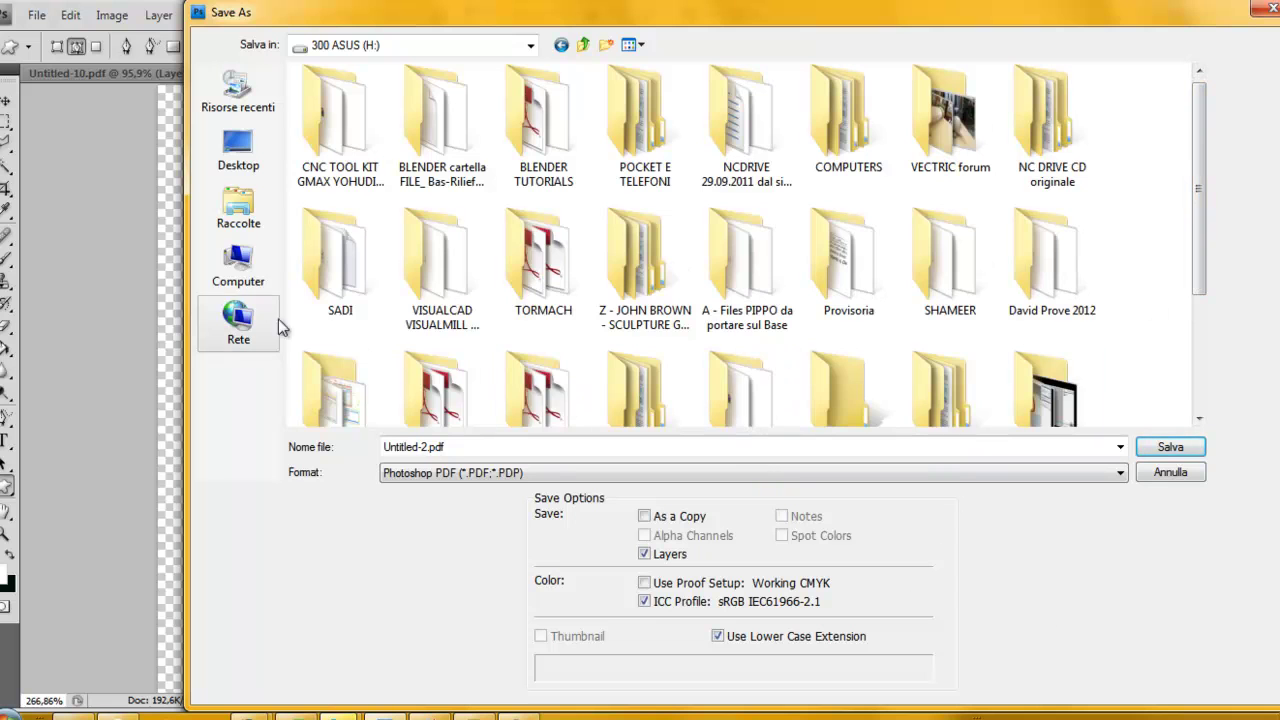
# Reopen the 300 ASUS (H:) drive as a name-sorted detailed list and enter MWSNAP 2012 SECONDO.
pyautogui.click(249, 275)
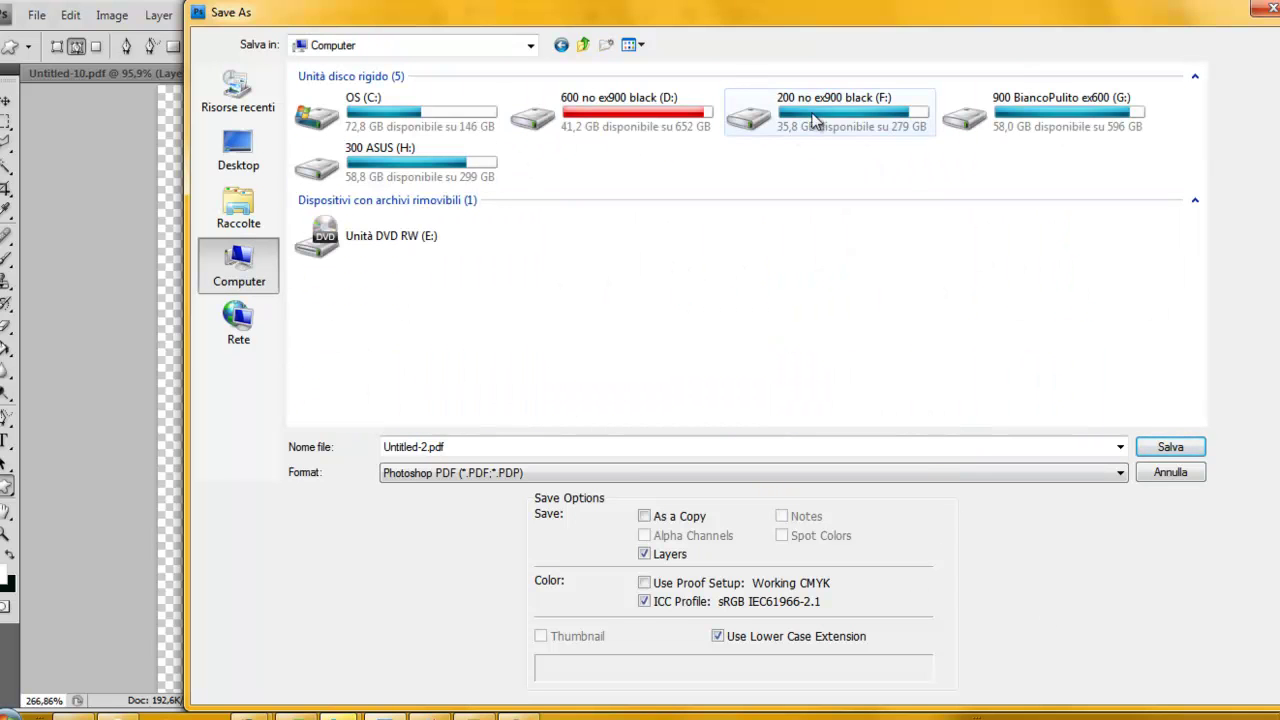
pyautogui.click(423, 172)
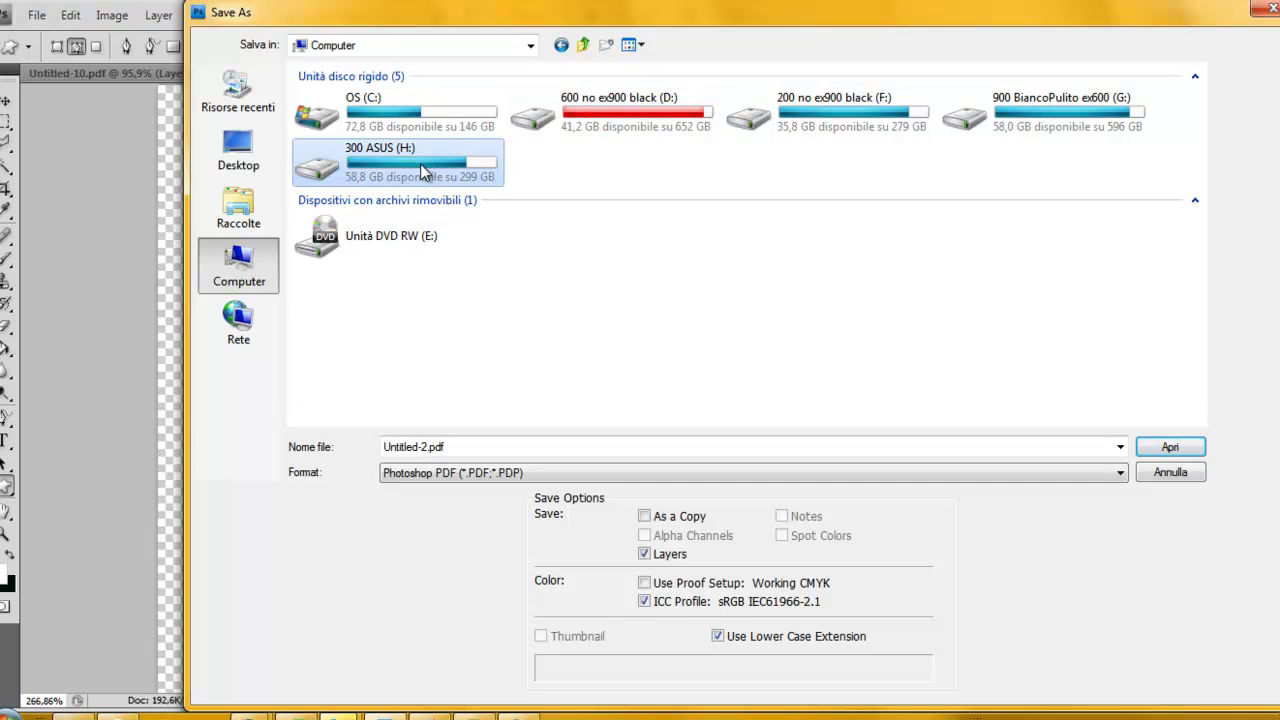
pyautogui.doubleClick(423, 172)
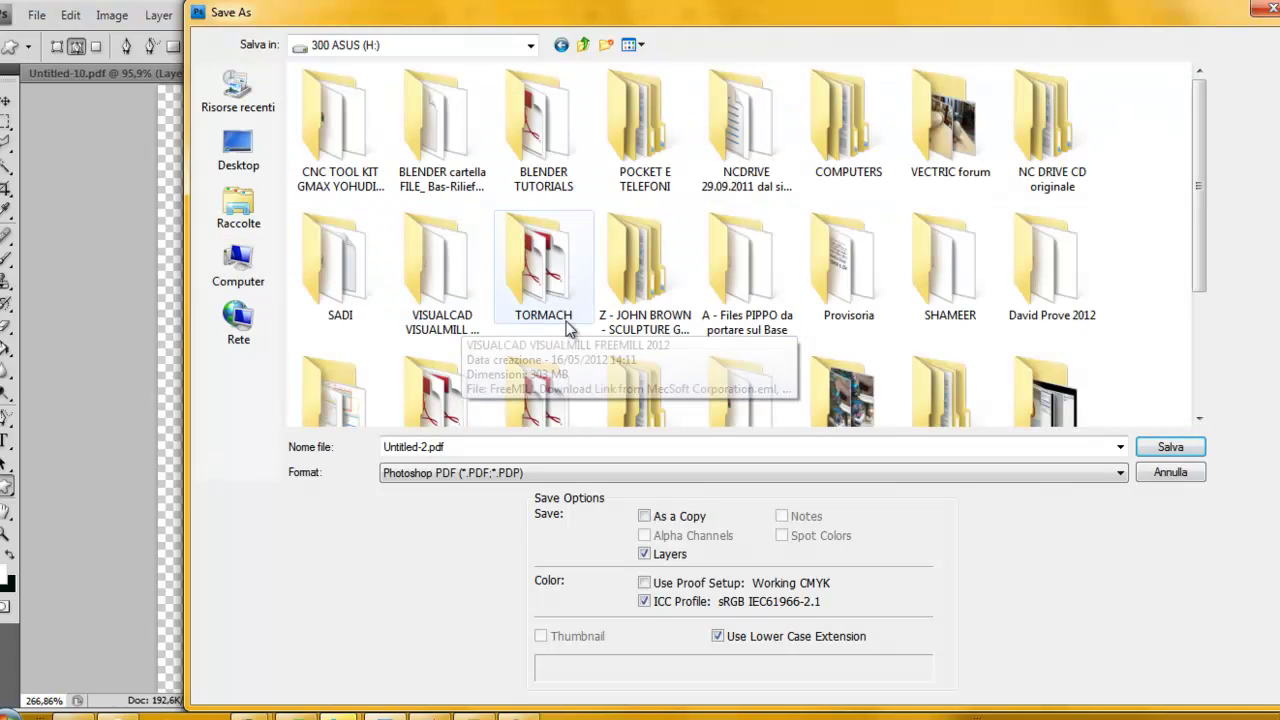
pyautogui.click(634, 45)
pyautogui.click(705, 170)
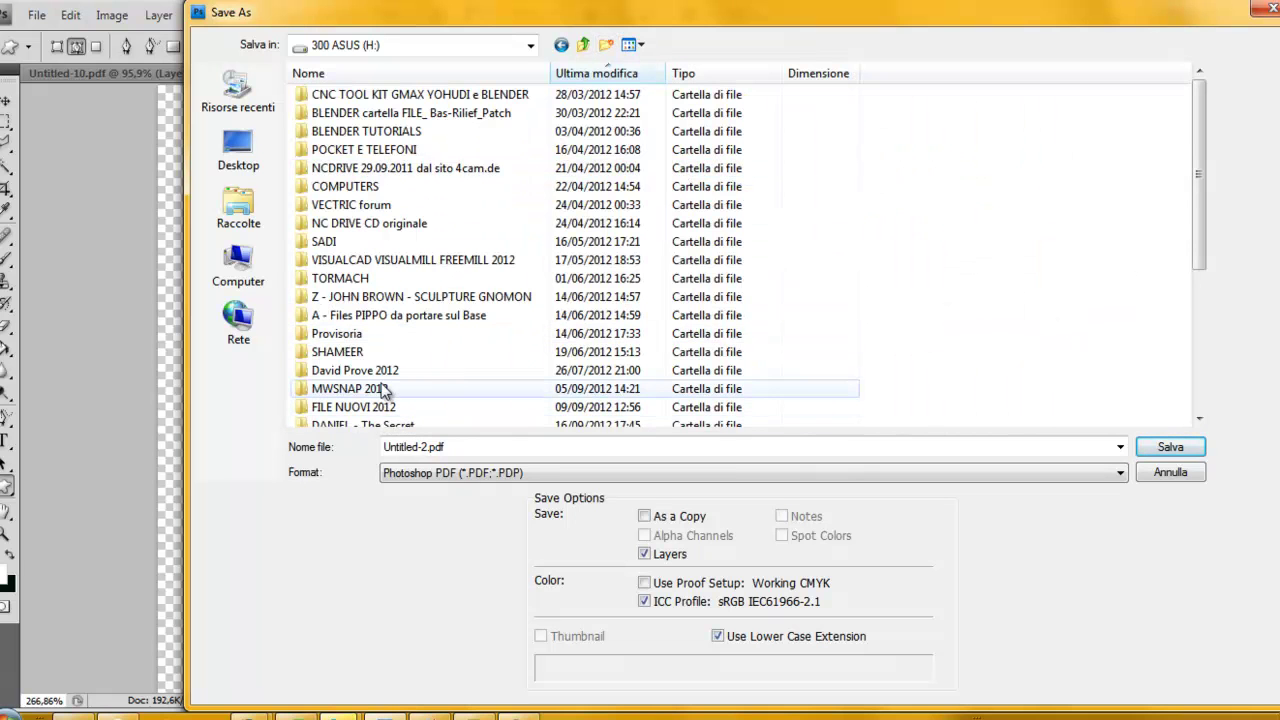
pyautogui.click(388, 76)
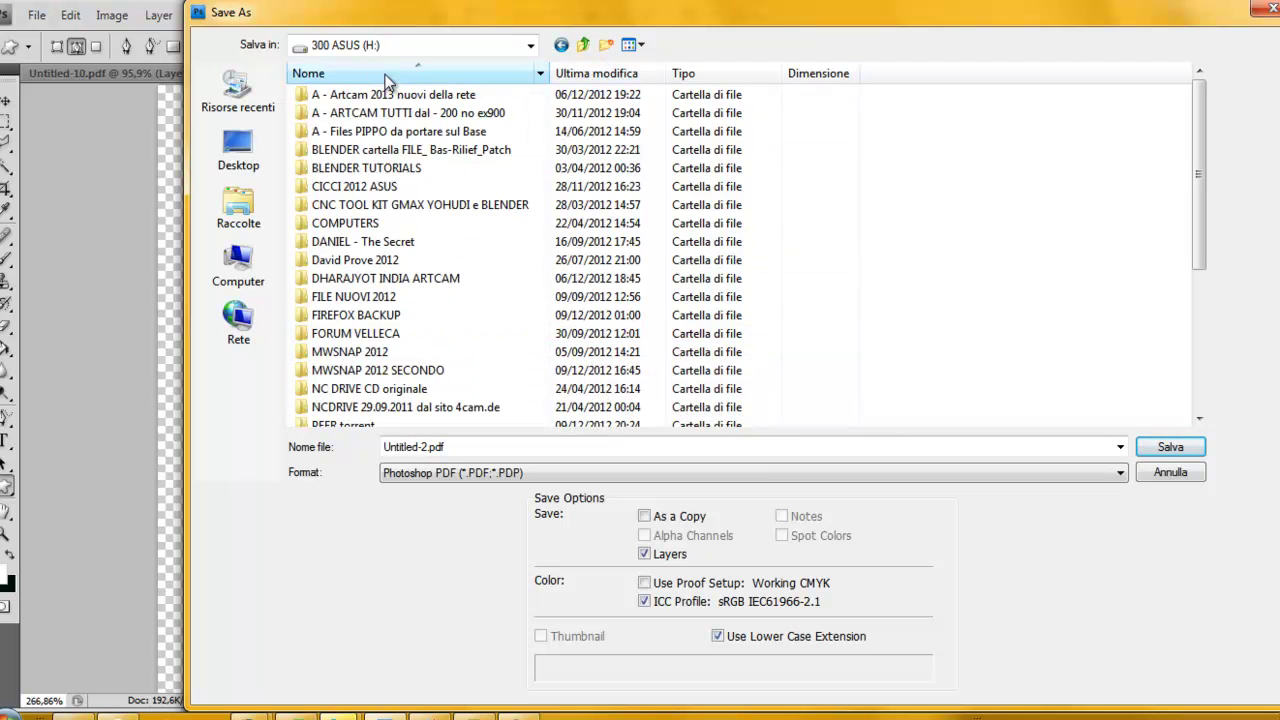
pyautogui.doubleClick(418, 370)
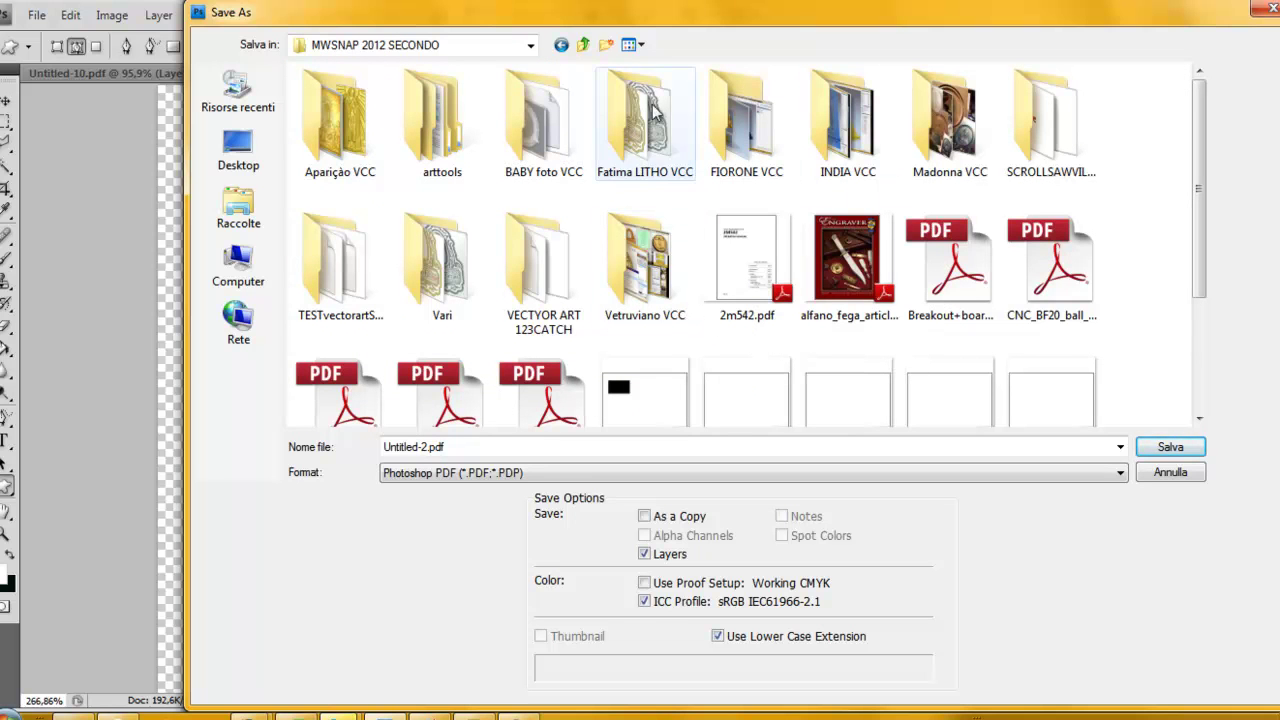
# Sort the MWSNAP 2012 SECONDO files by modification date and view them as large icons.
pyautogui.click(634, 44)
pyautogui.click(672, 174)
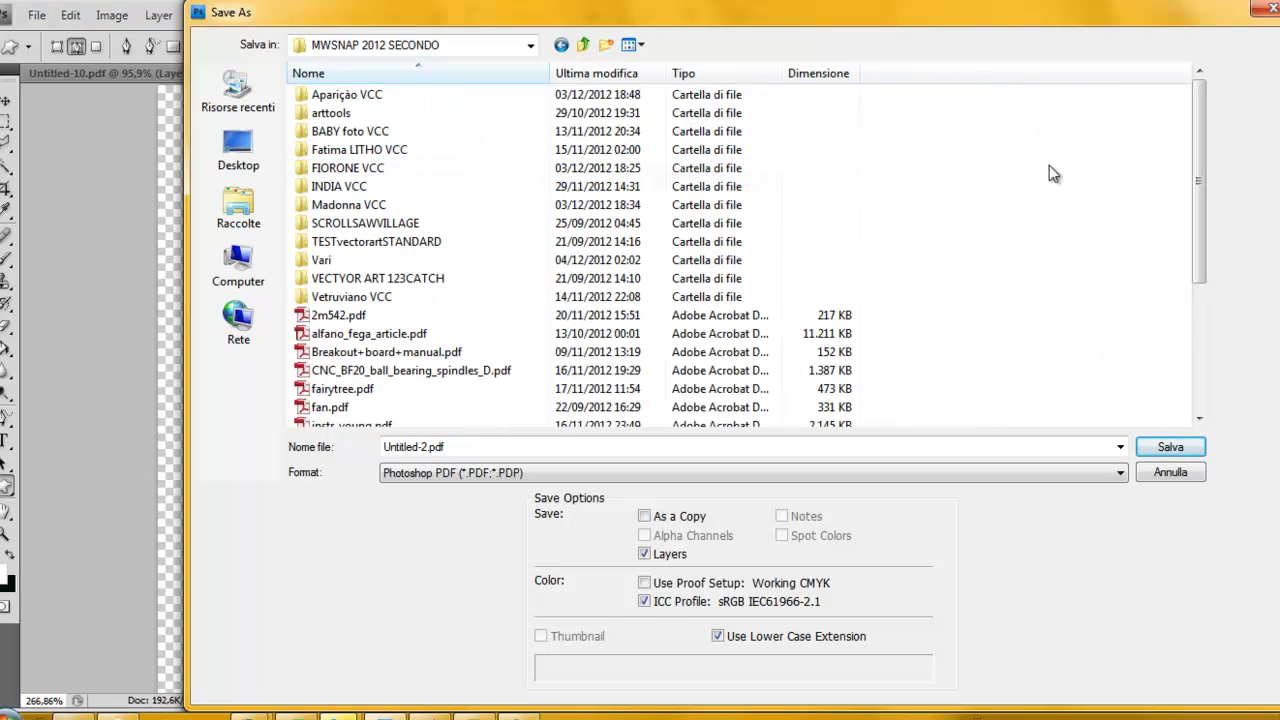
pyautogui.click(619, 78)
pyautogui.click(619, 78)
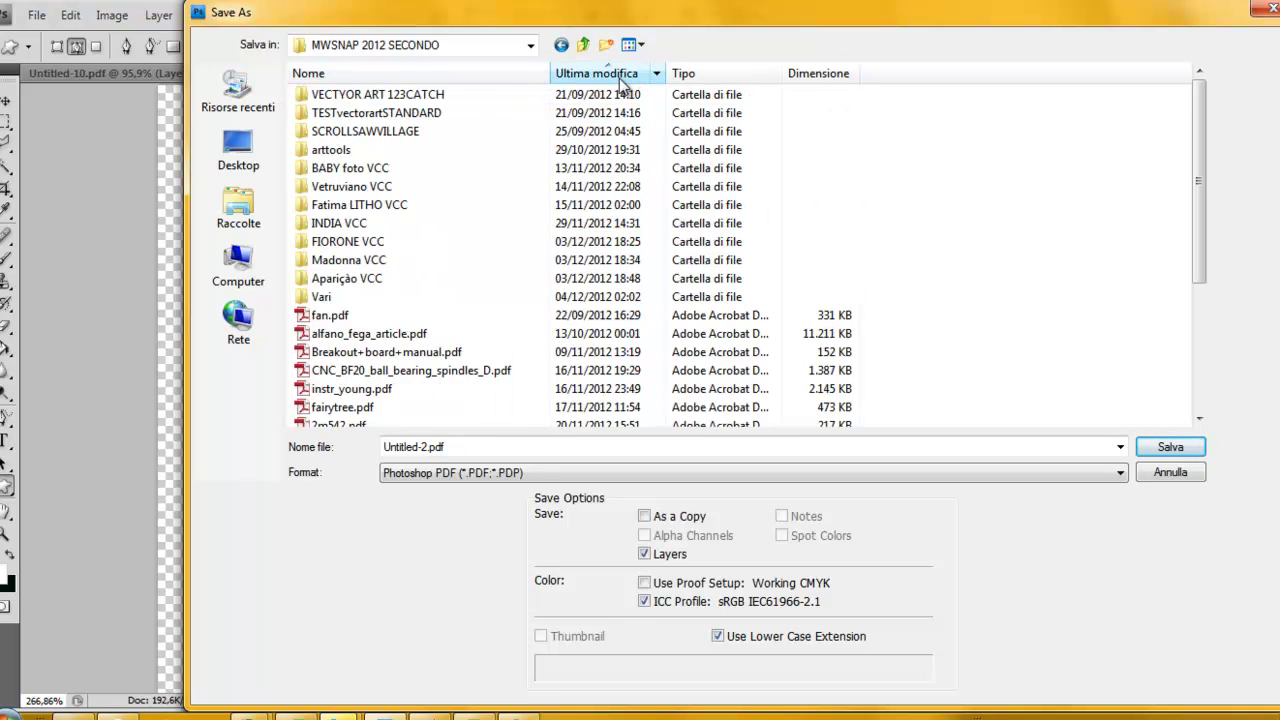
pyautogui.click(633, 45)
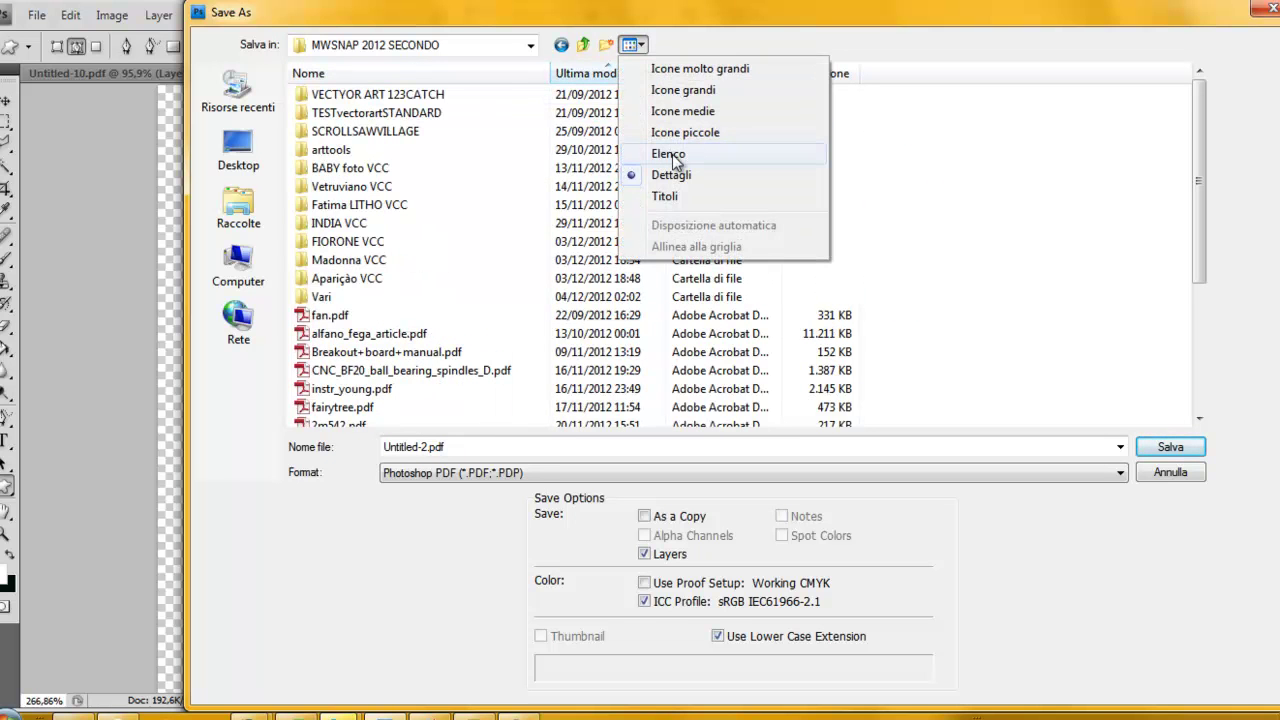
pyautogui.click(697, 91)
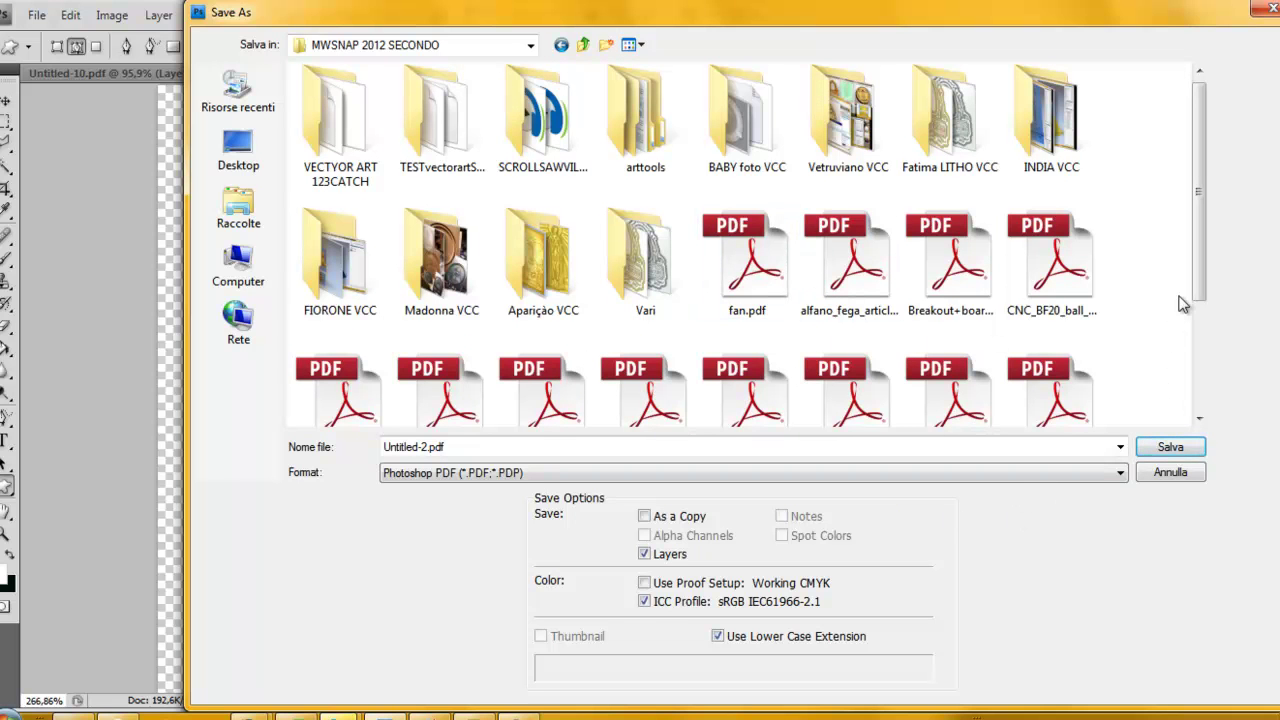
pyautogui.moveTo(1200, 267)
pyautogui.mouseDown()
pyautogui.moveTo(1203, 400)
pyautogui.moveTo(1208, 245)
pyautogui.mouseUp()
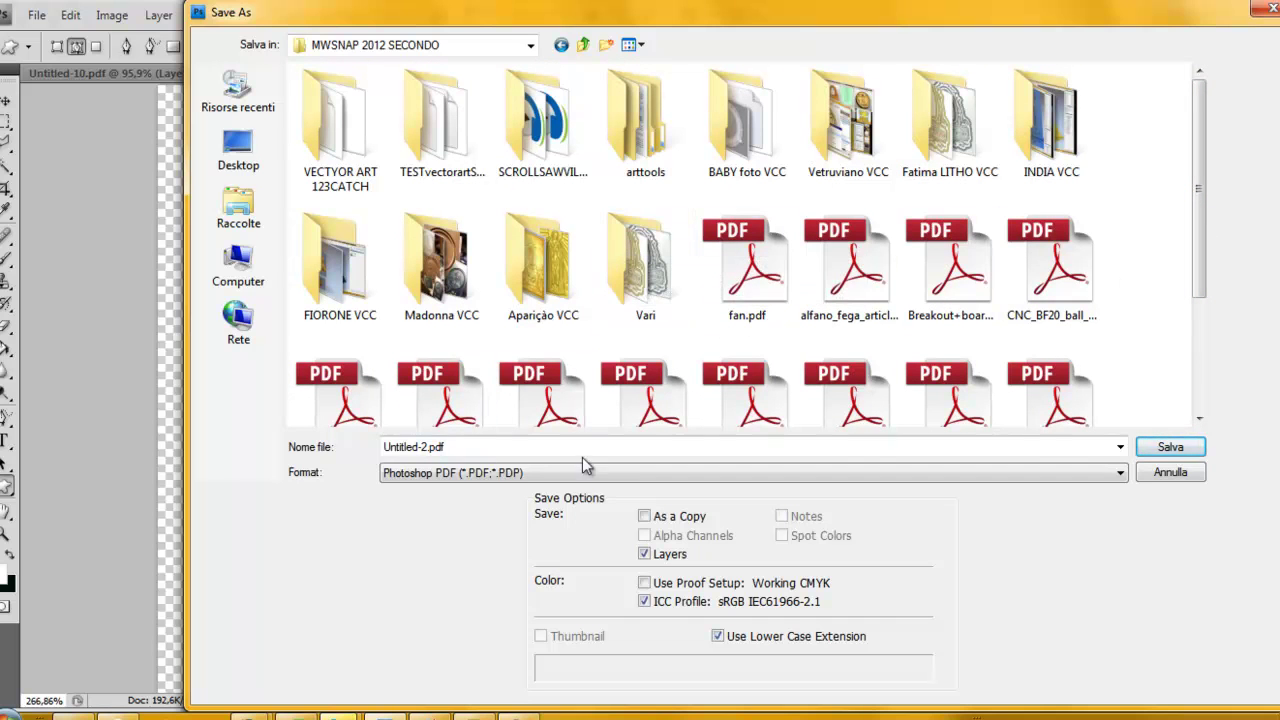
# Save as Untitled-12.pdf, keeping Preserve Photoshop Editing Capabilities checked.
pyautogui.doubleClick(422, 447)
pyautogui.click(423, 446)
pyautogui.write('1')
pyautogui.click(1170, 447)
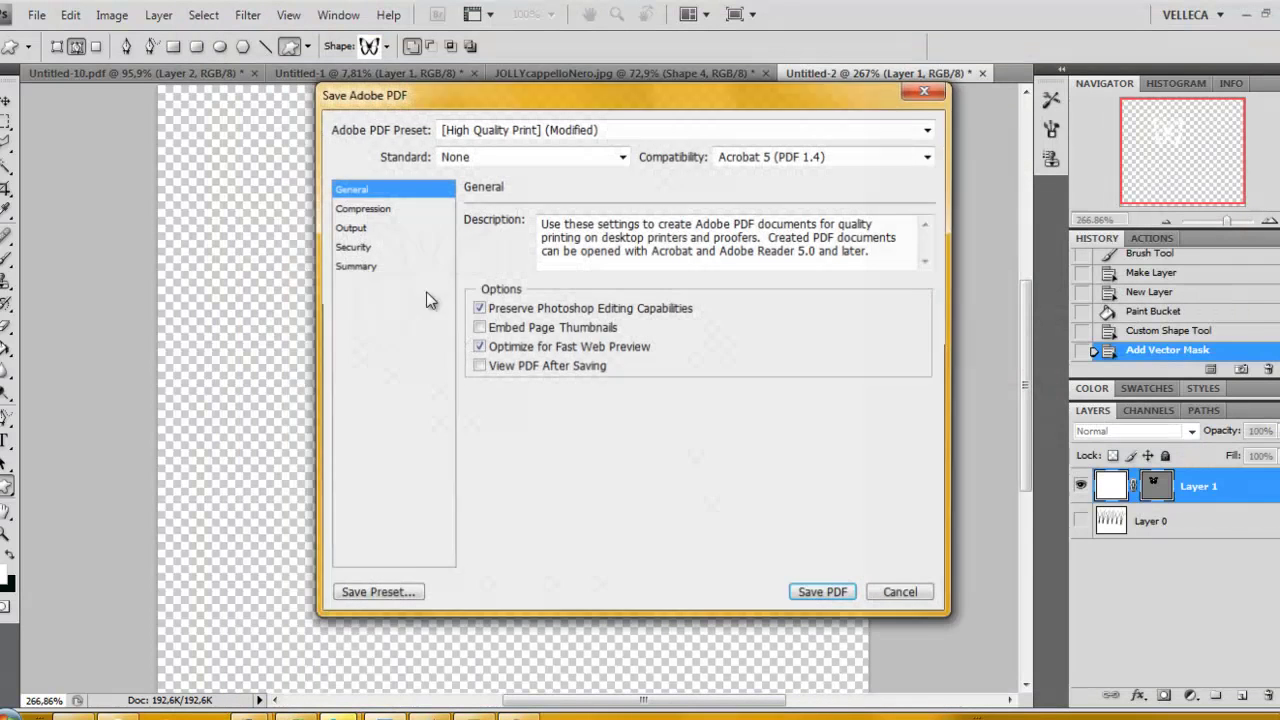
pyautogui.click(820, 592)
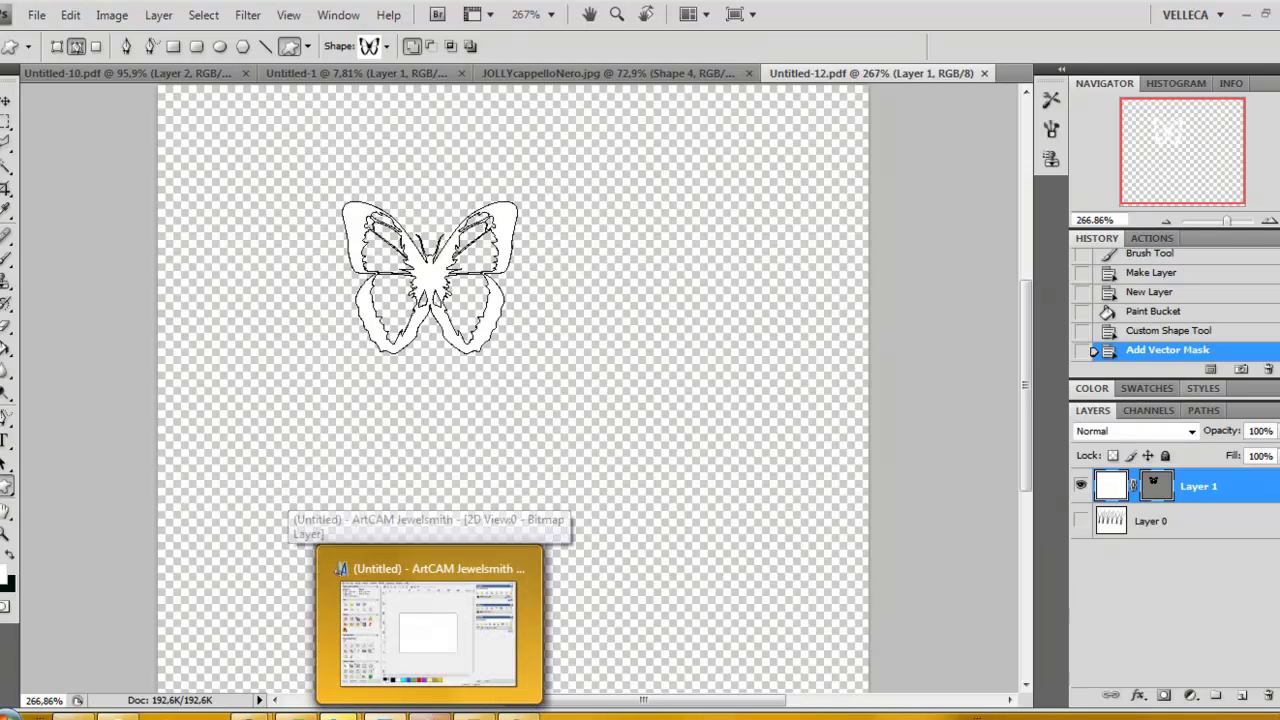
pyautogui.moveTo(430, 712)
pyautogui.click(415, 710)
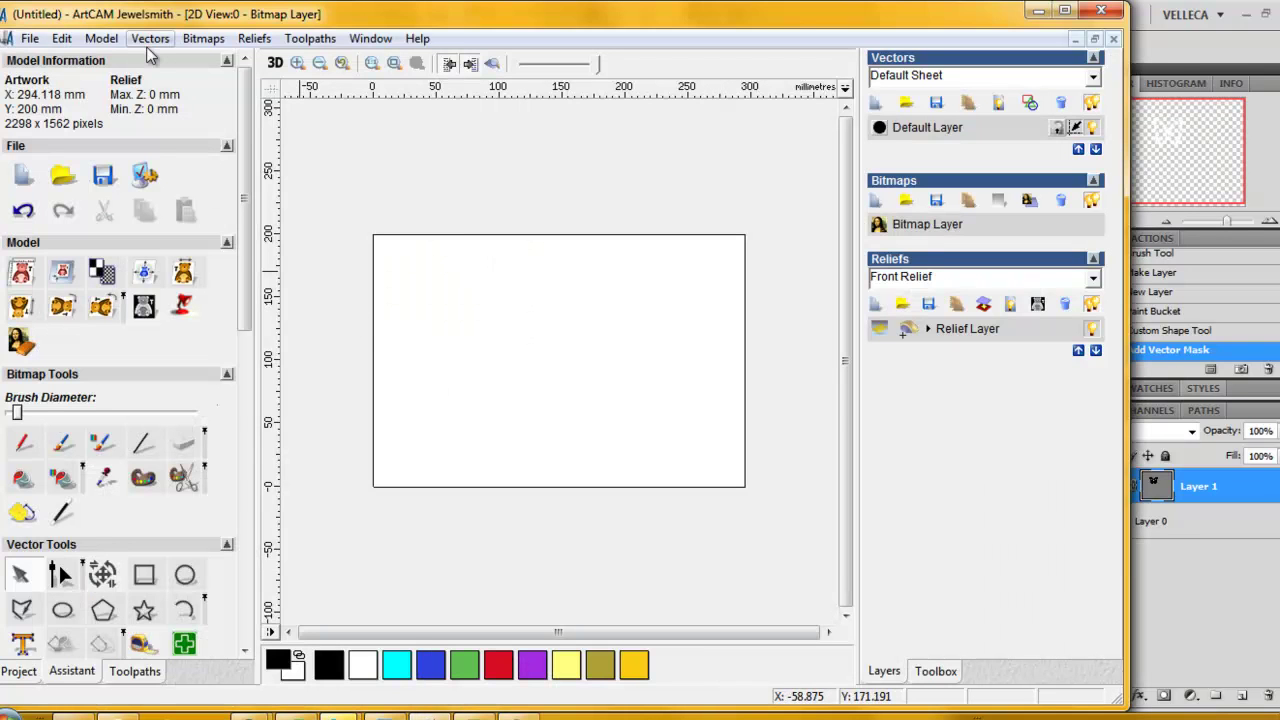
# Import Untitled-12.pdf as vectors with Vectors > Import.
pyautogui.click(150, 40)
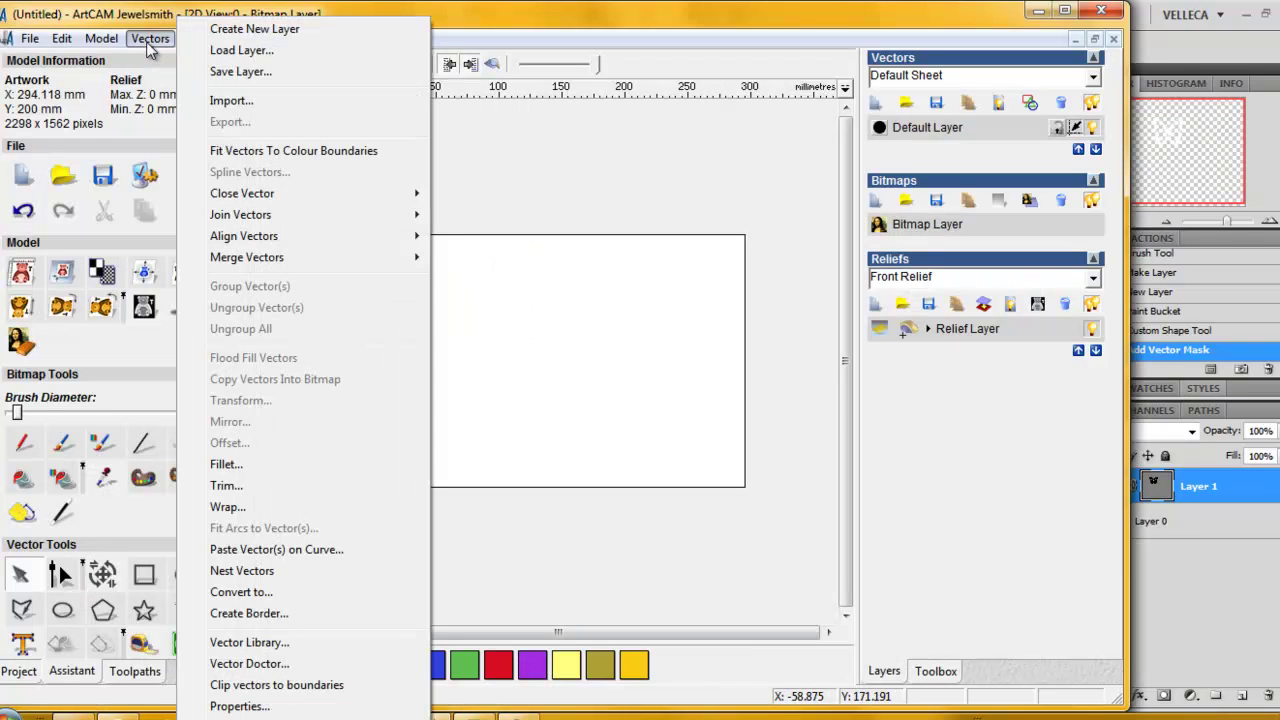
pyautogui.click(229, 101)
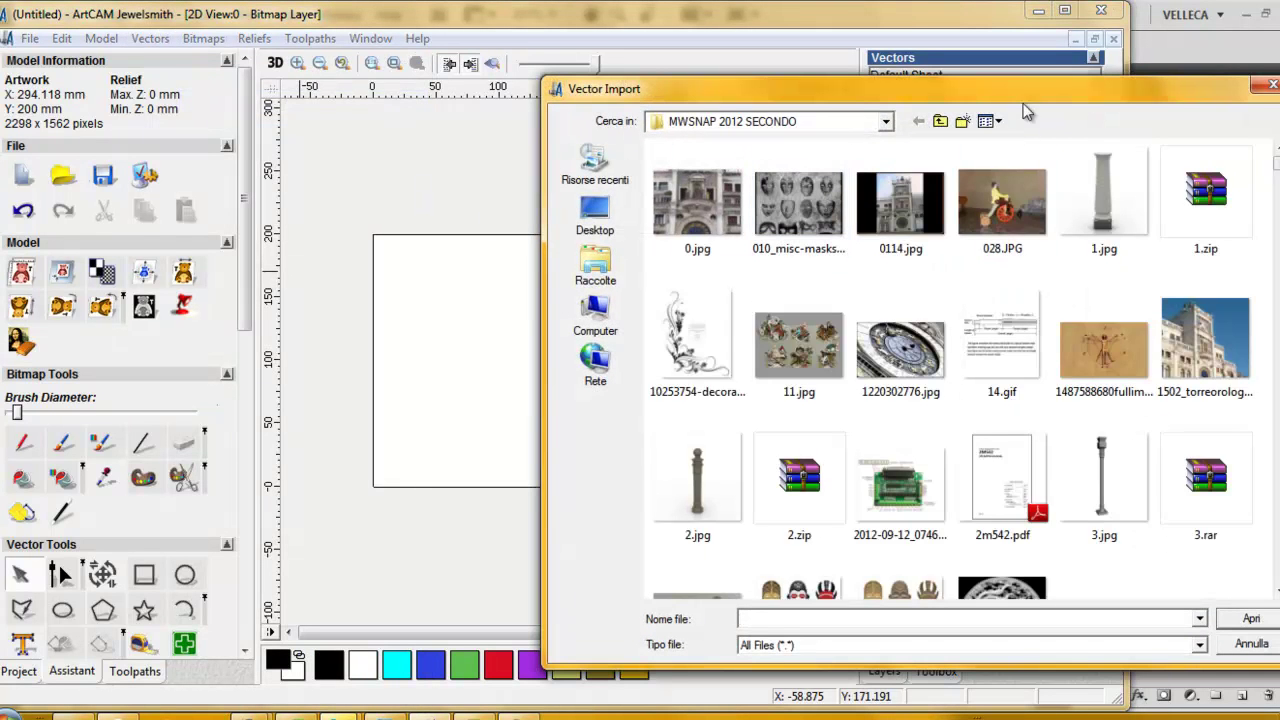
pyautogui.moveTo(1023, 103); pyautogui.dragTo(878, 100)
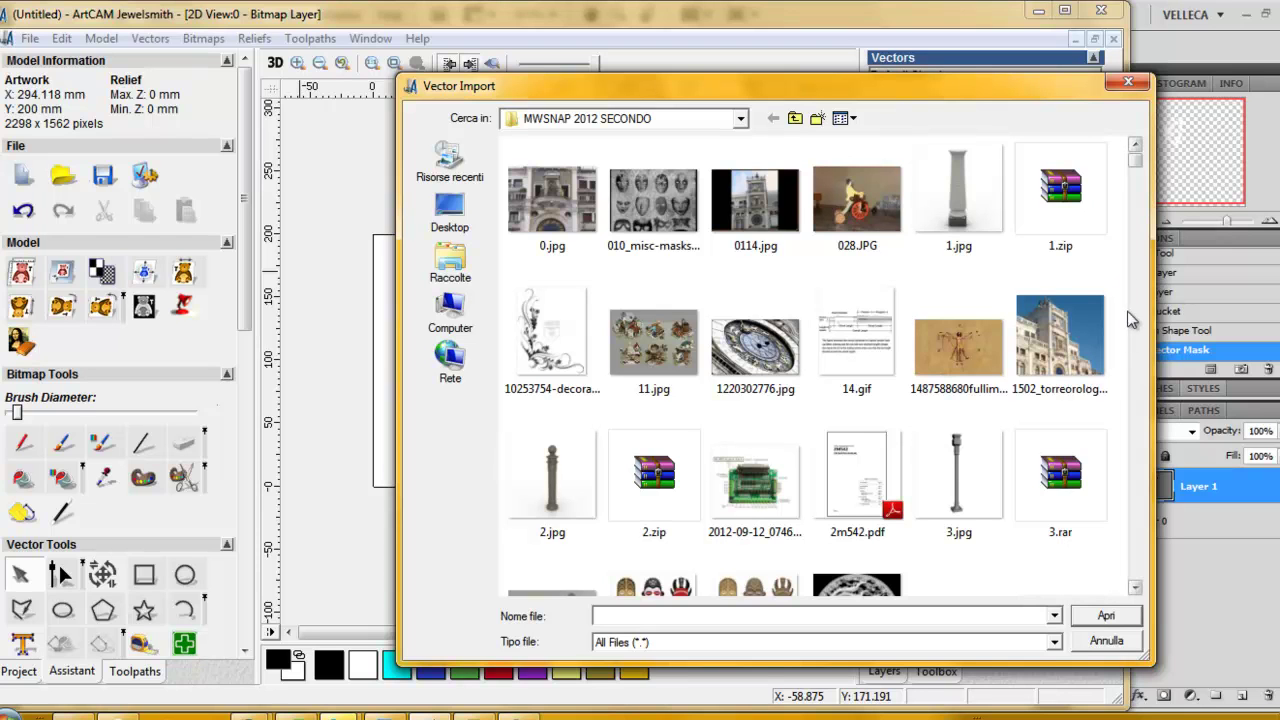
pyautogui.moveTo(1140, 165); pyautogui.dragTo(1140, 193)
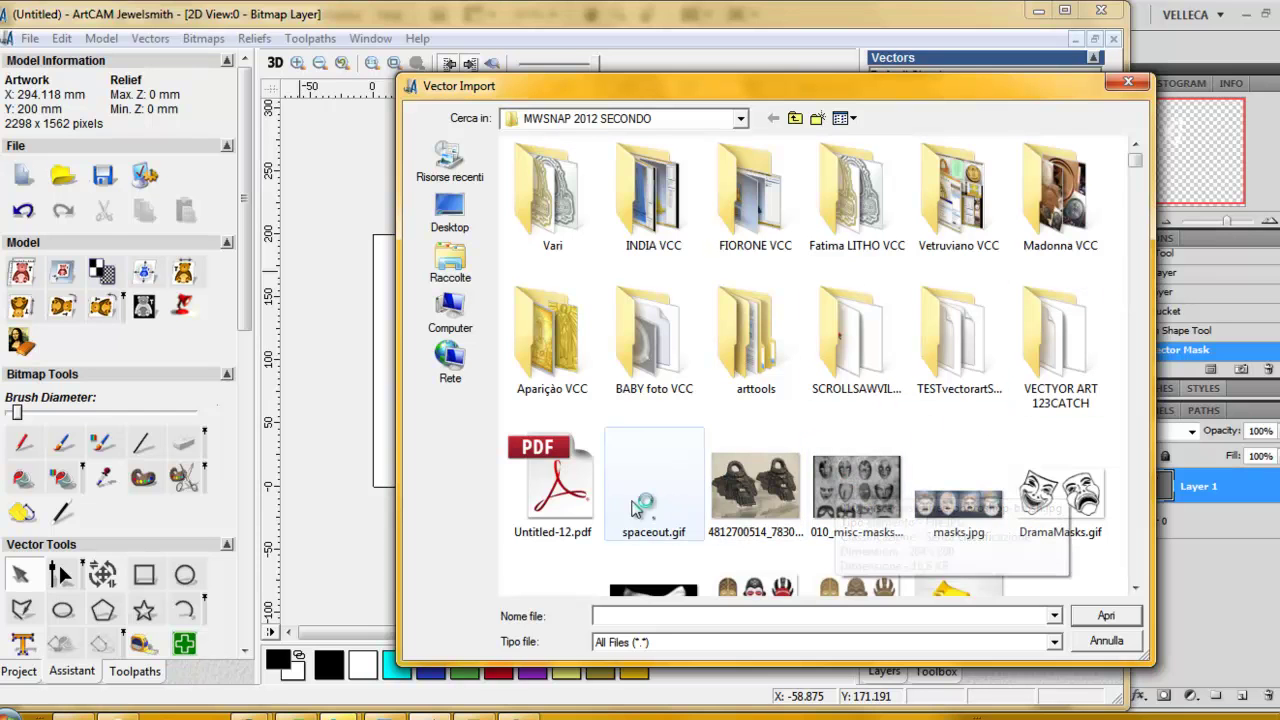
pyautogui.click(561, 497)
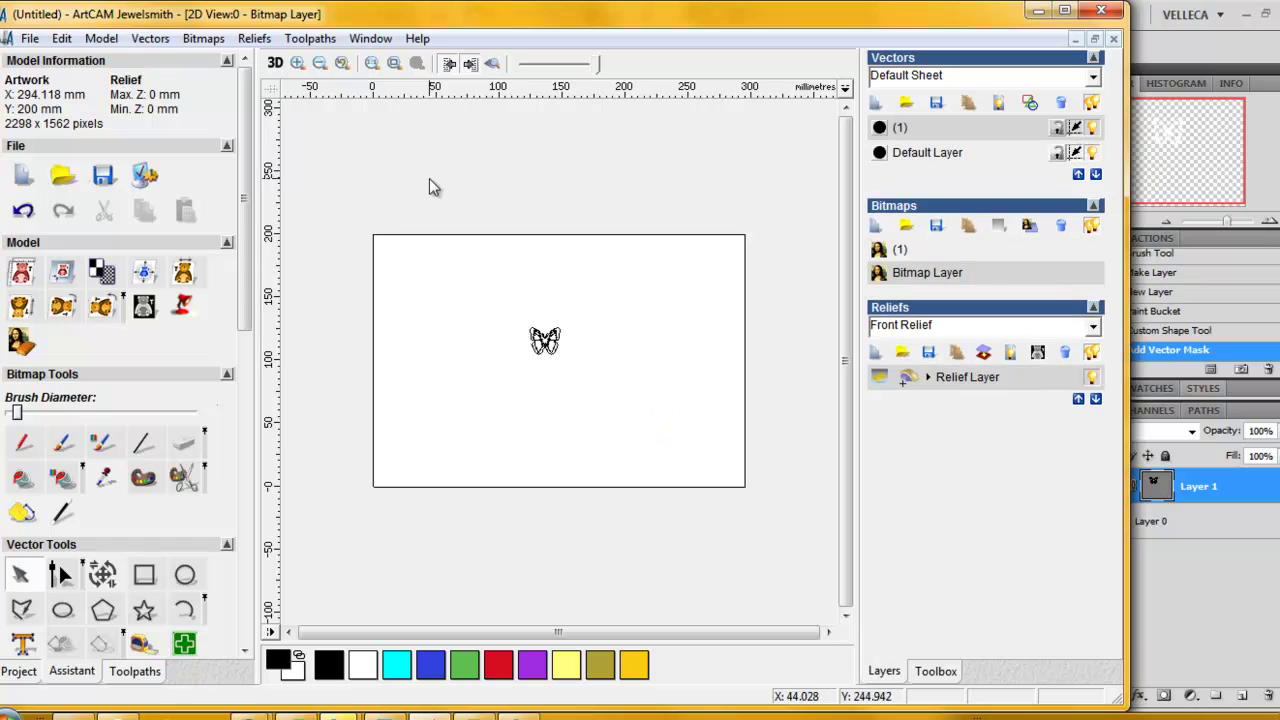
# Zoom to the imported butterfly vector to inspect it, then minimize ArtCAM.
pyautogui.moveTo(496, 306); pyautogui.dragTo(606, 386)
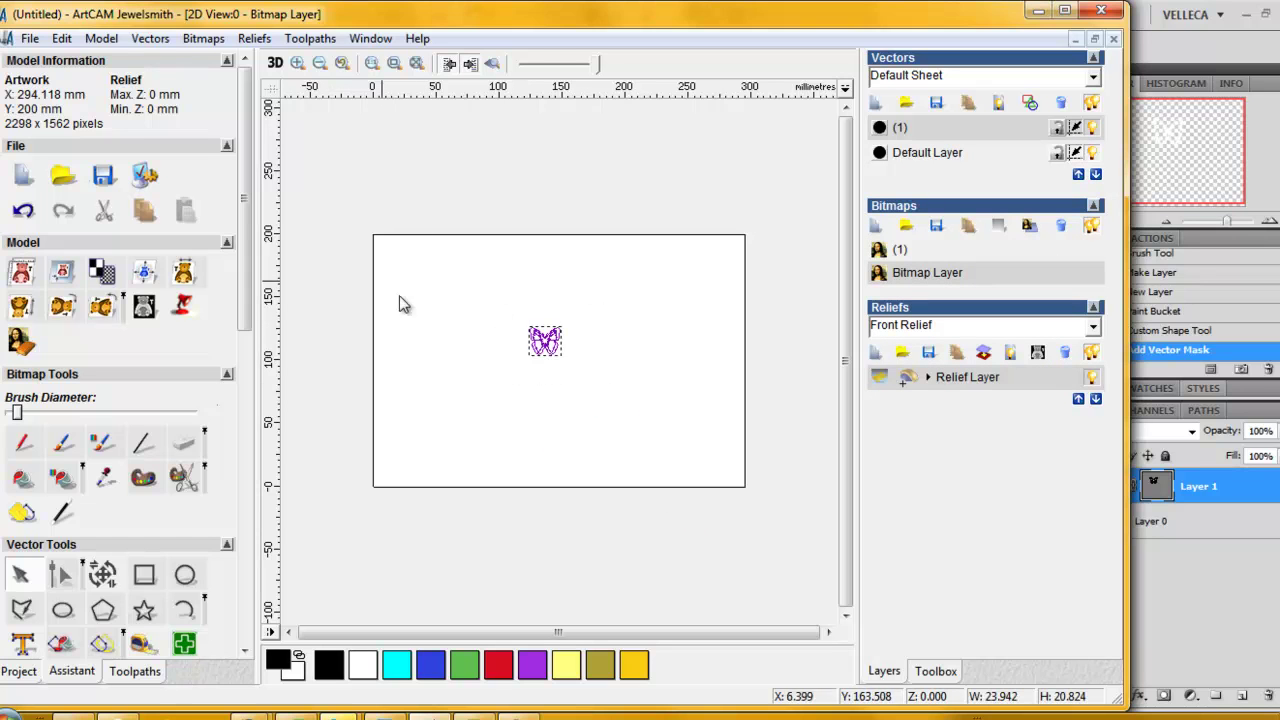
pyautogui.click(416, 63)
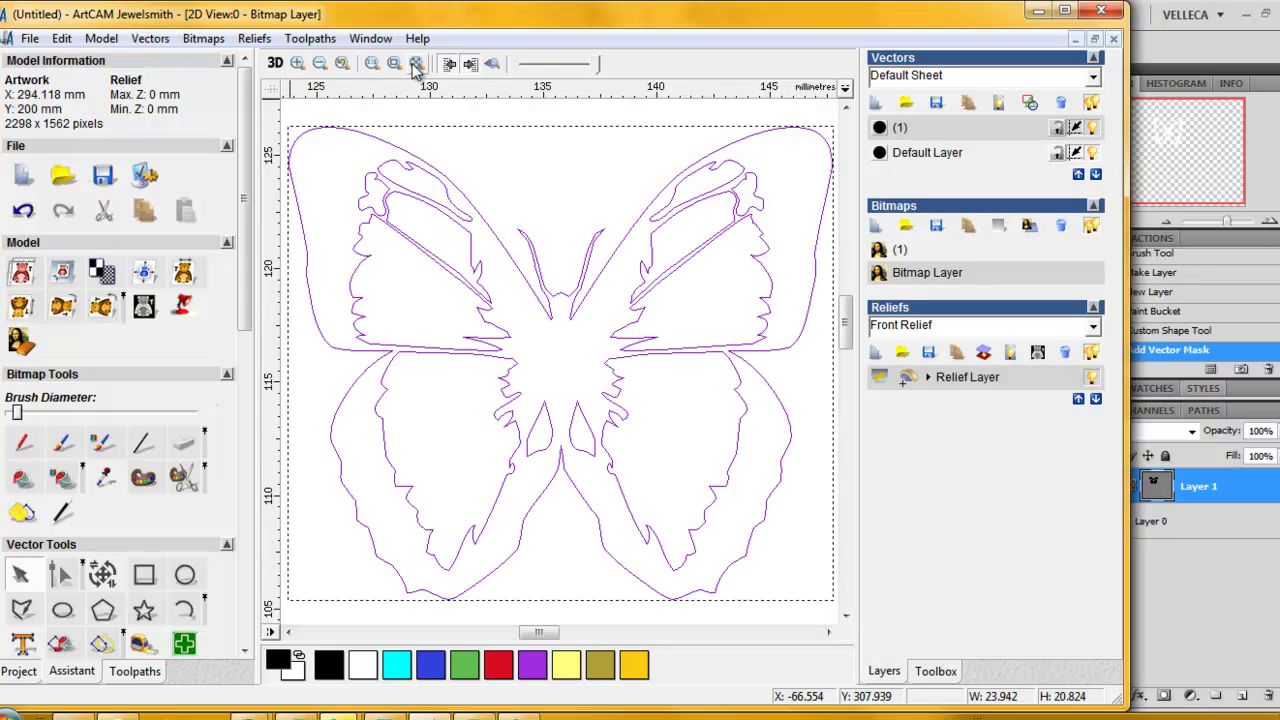
pyautogui.click(538, 198)
pyautogui.scroll(-3, 538, 198)
pyautogui.moveTo(442, 320); pyautogui.dragTo(788, 556)
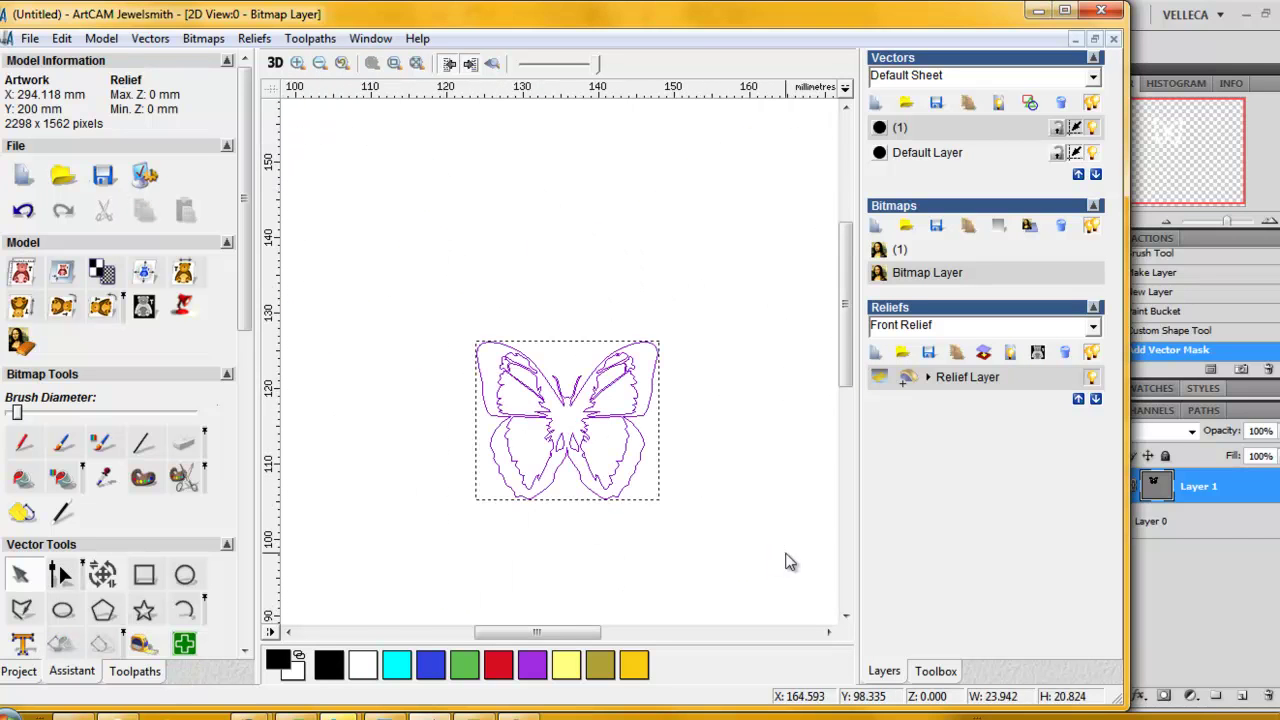
pyautogui.scroll(2, 668, 536)
pyautogui.moveTo(849, 370); pyautogui.dragTo(849, 339)
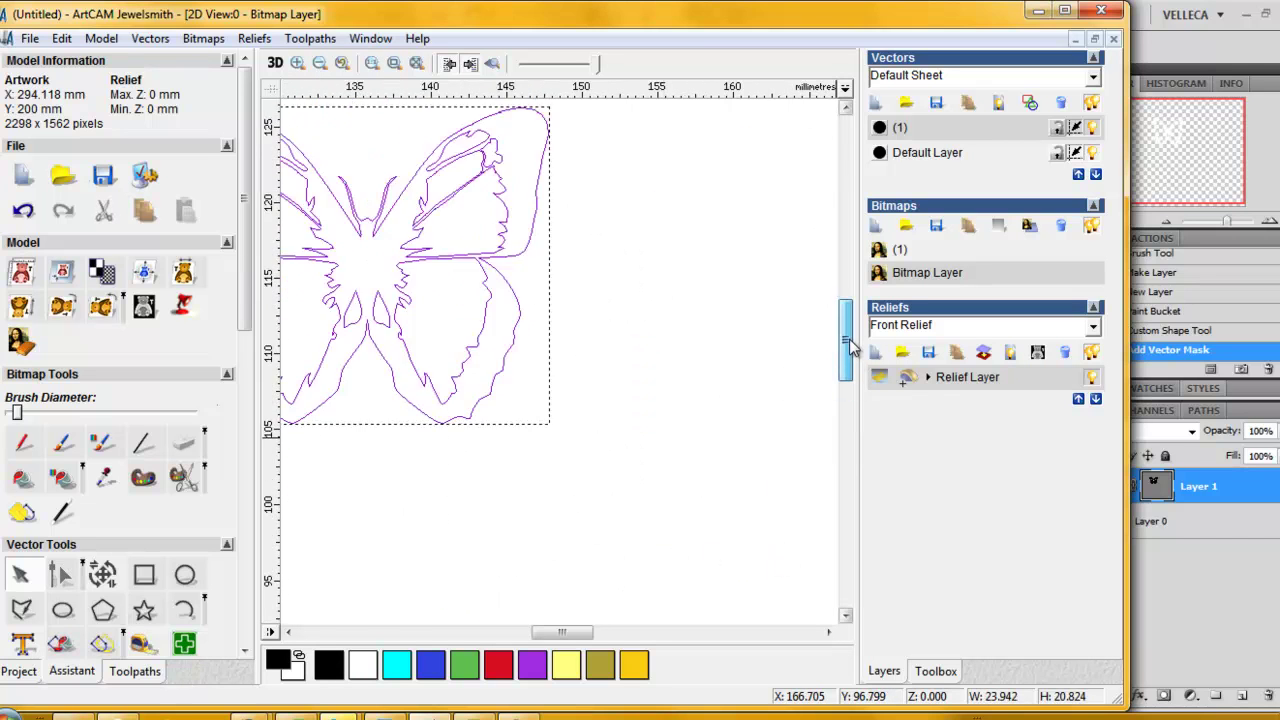
pyautogui.moveTo(547, 638); pyautogui.dragTo(533, 638)
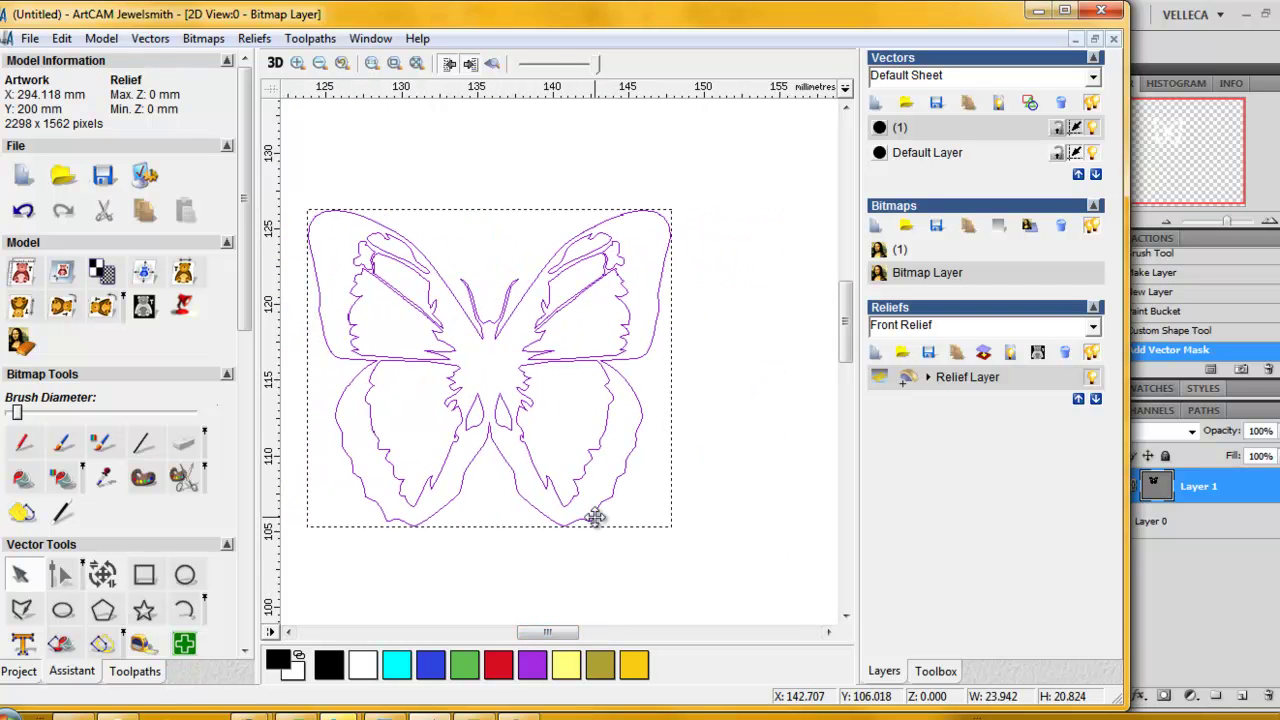
pyautogui.moveTo(558, 638); pyautogui.dragTo(546, 642)
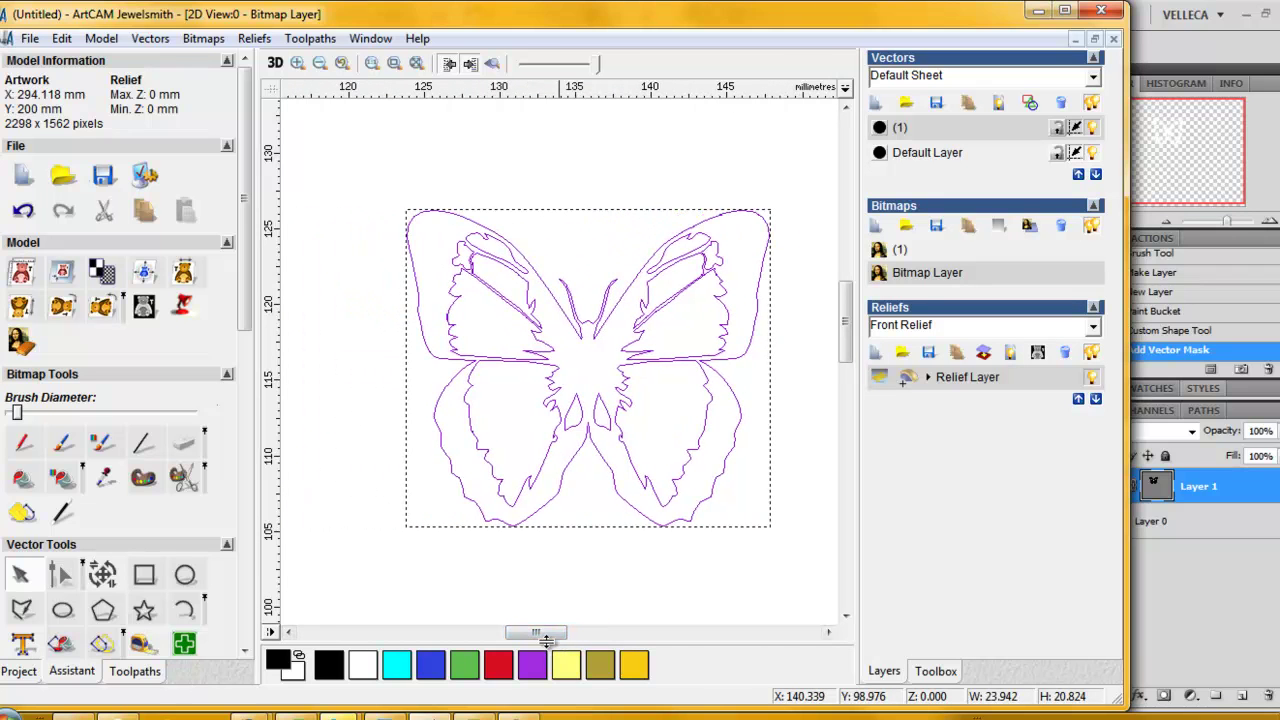
pyautogui.click(1038, 16)
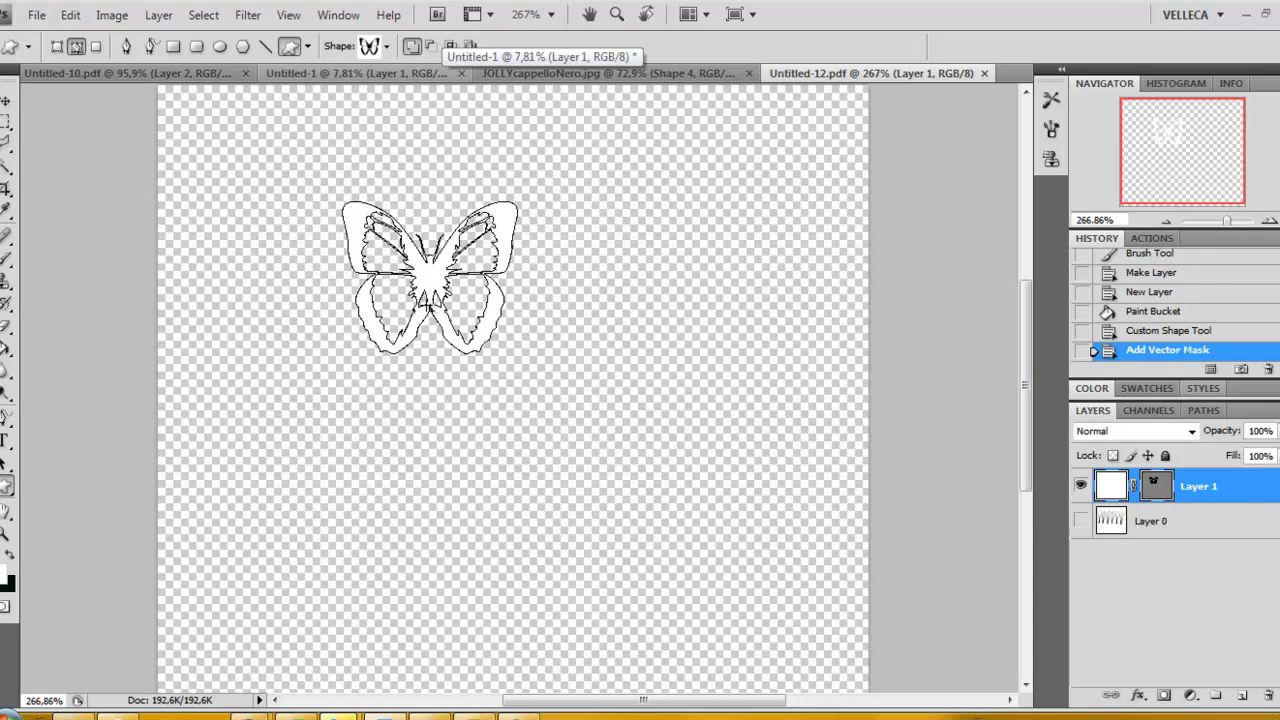
# Hide butterfly Layer 1 and show grass Layer 0.
pyautogui.click(1080, 485)
pyautogui.click(1081, 520)
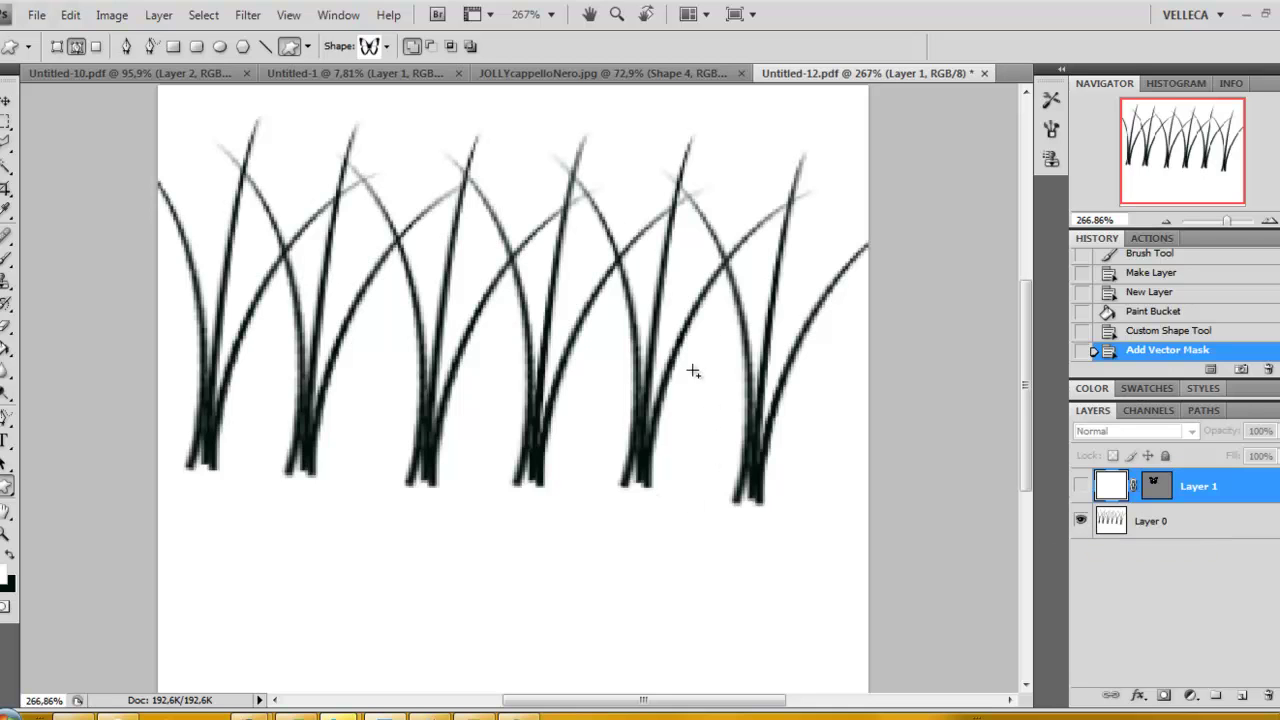
pyautogui.scroll(-1, 693, 372)
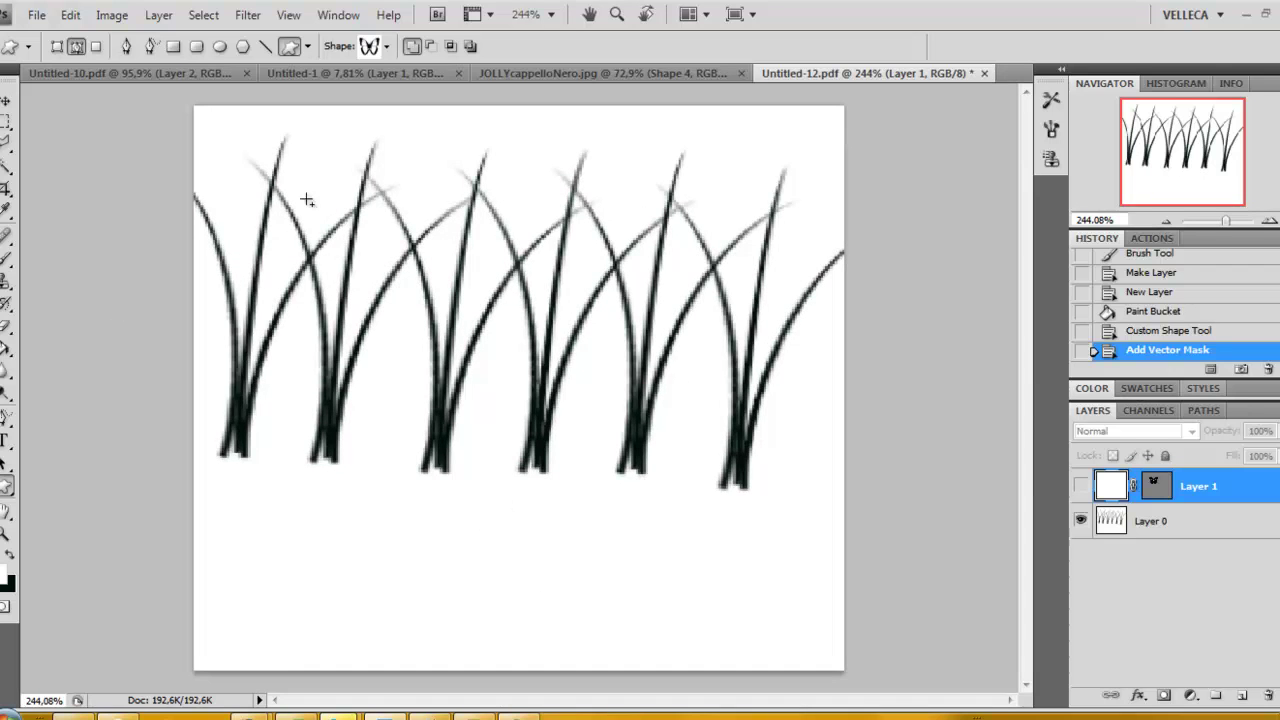
pyautogui.click(389, 46)
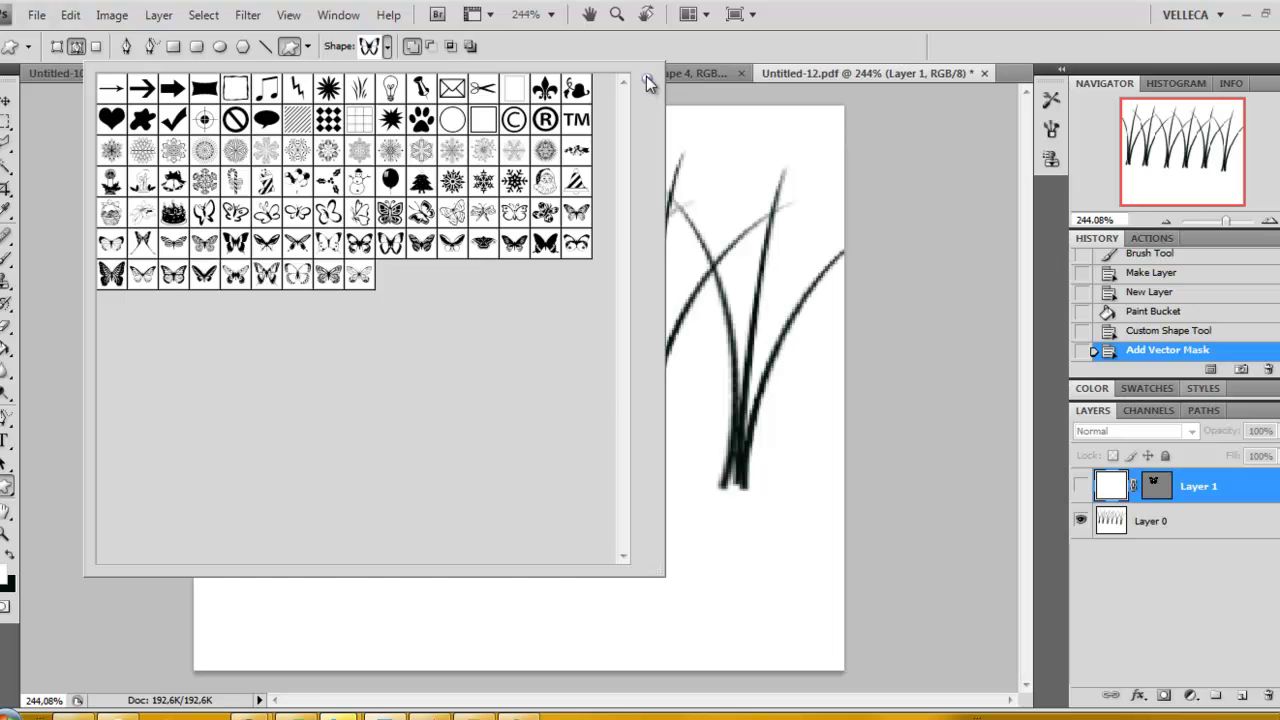
# Browse the custom shape and tool preset pickers, then switch to Shape Layers mode.
pyautogui.click(48, 202)
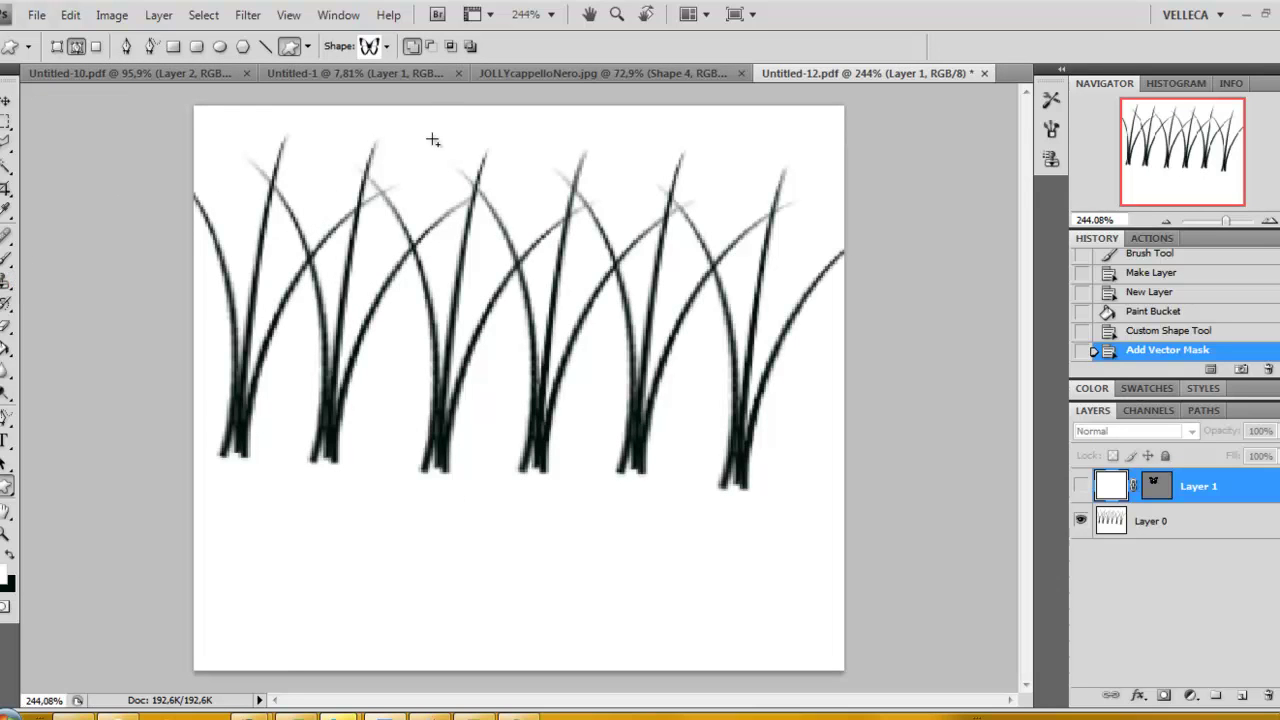
pyautogui.click(388, 46)
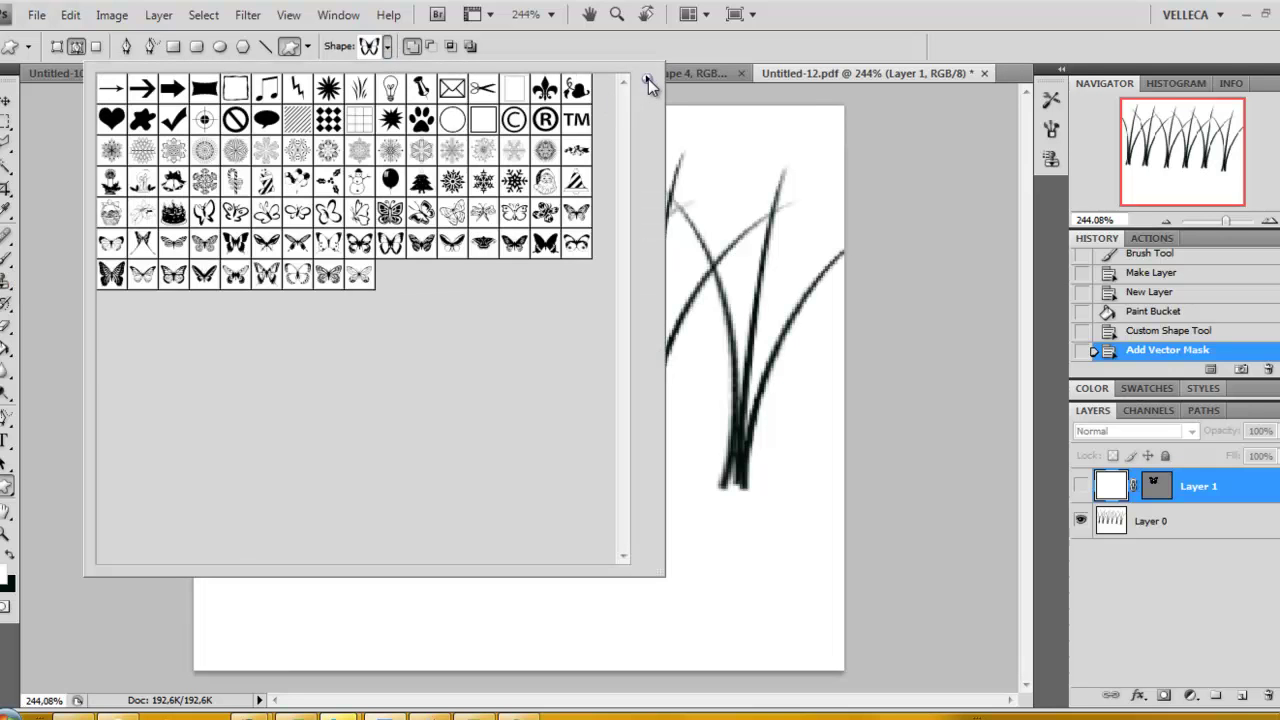
pyautogui.click(648, 79)
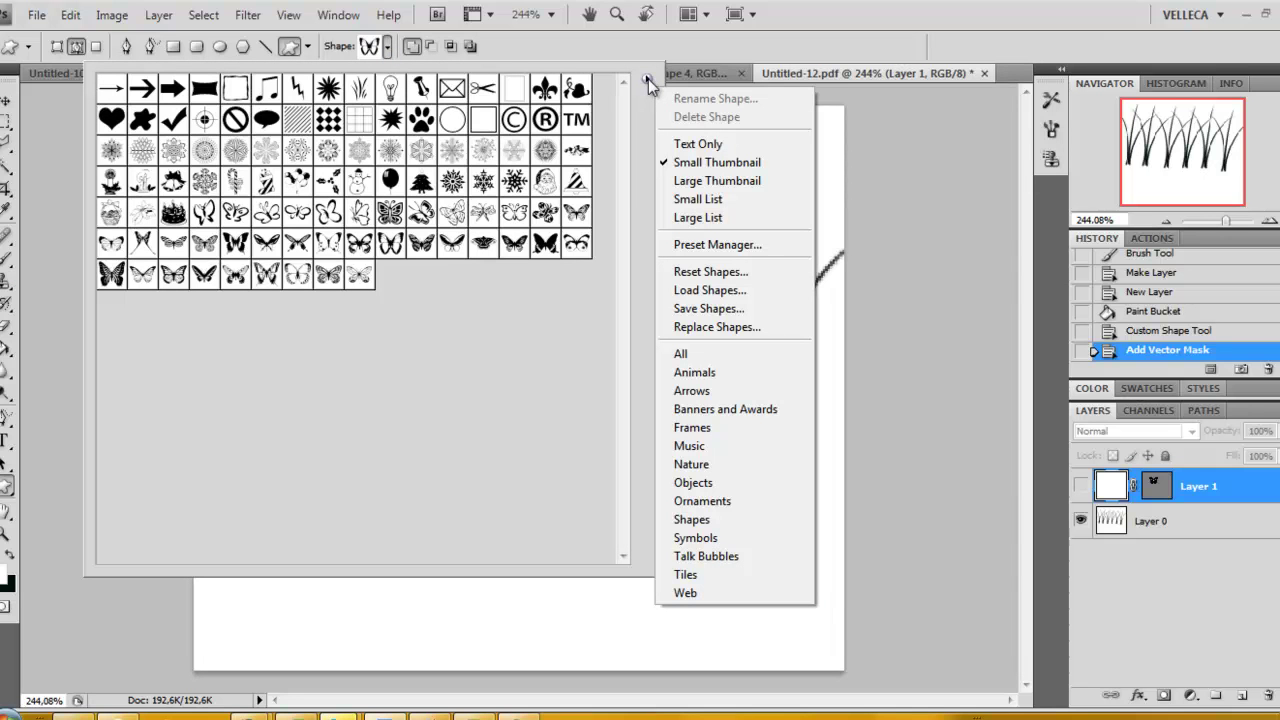
pyautogui.click(583, 49)
pyautogui.click(388, 47)
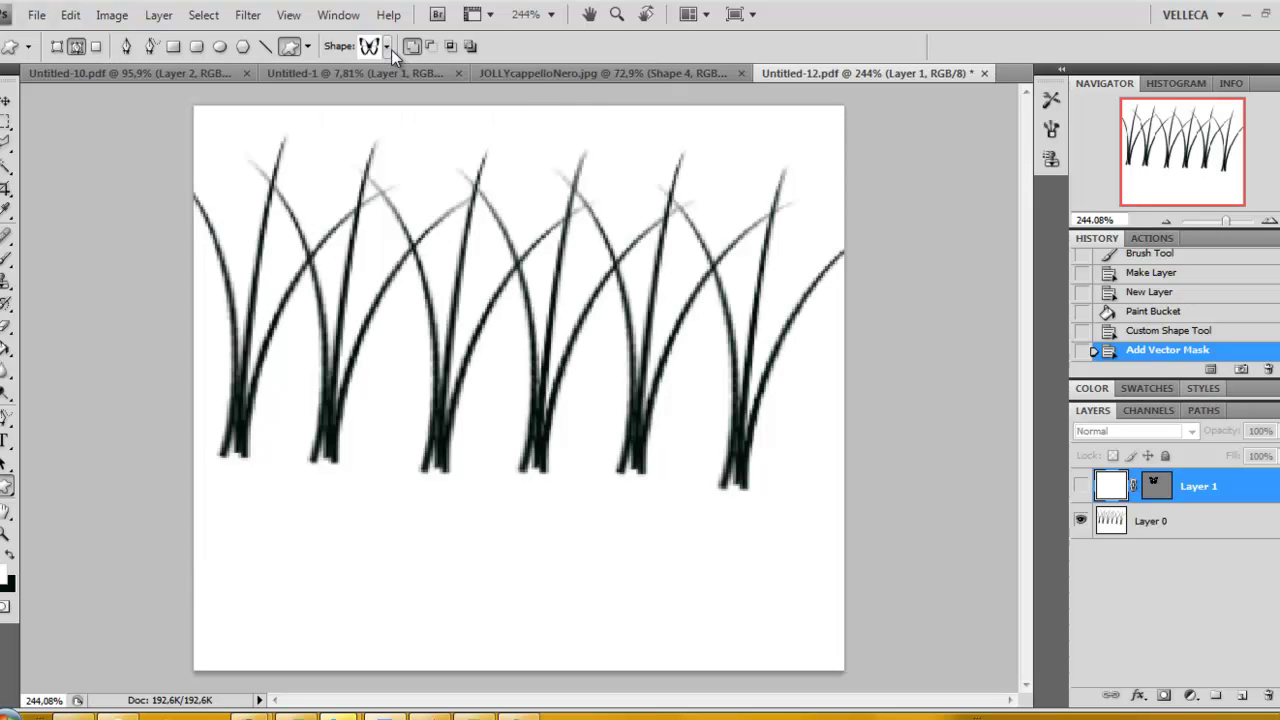
pyautogui.click(28, 47)
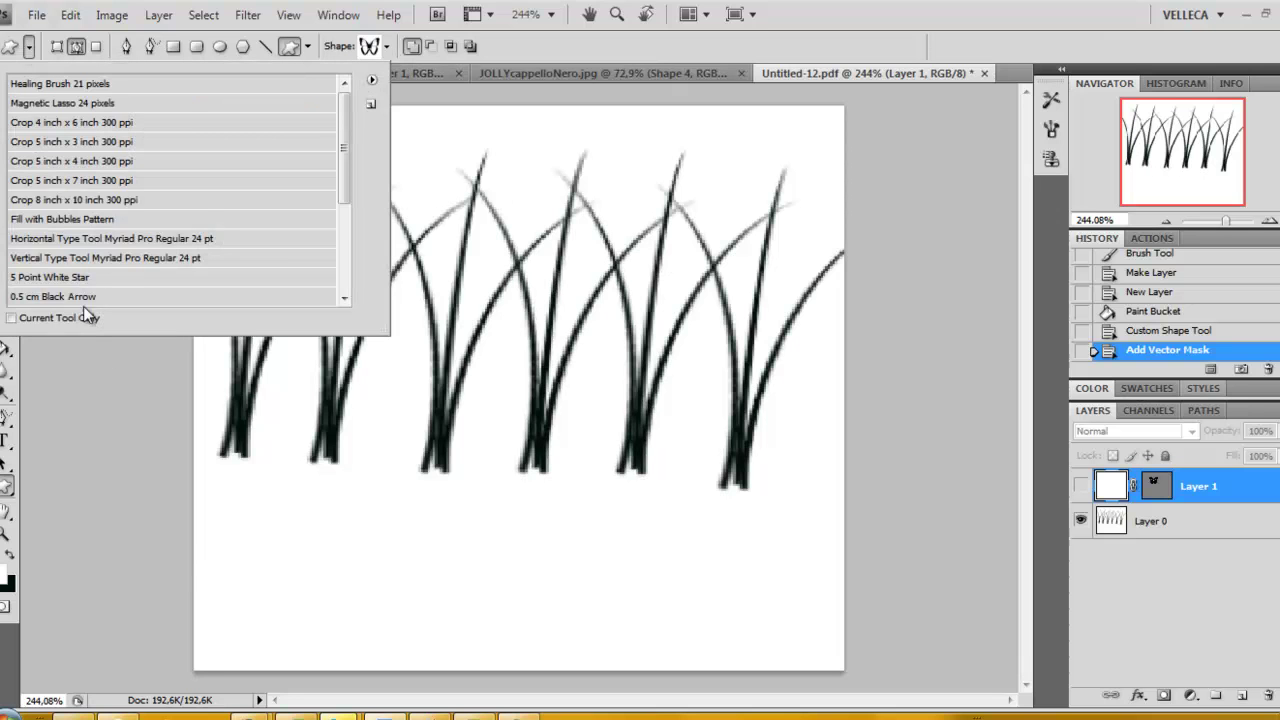
pyautogui.click(30, 47)
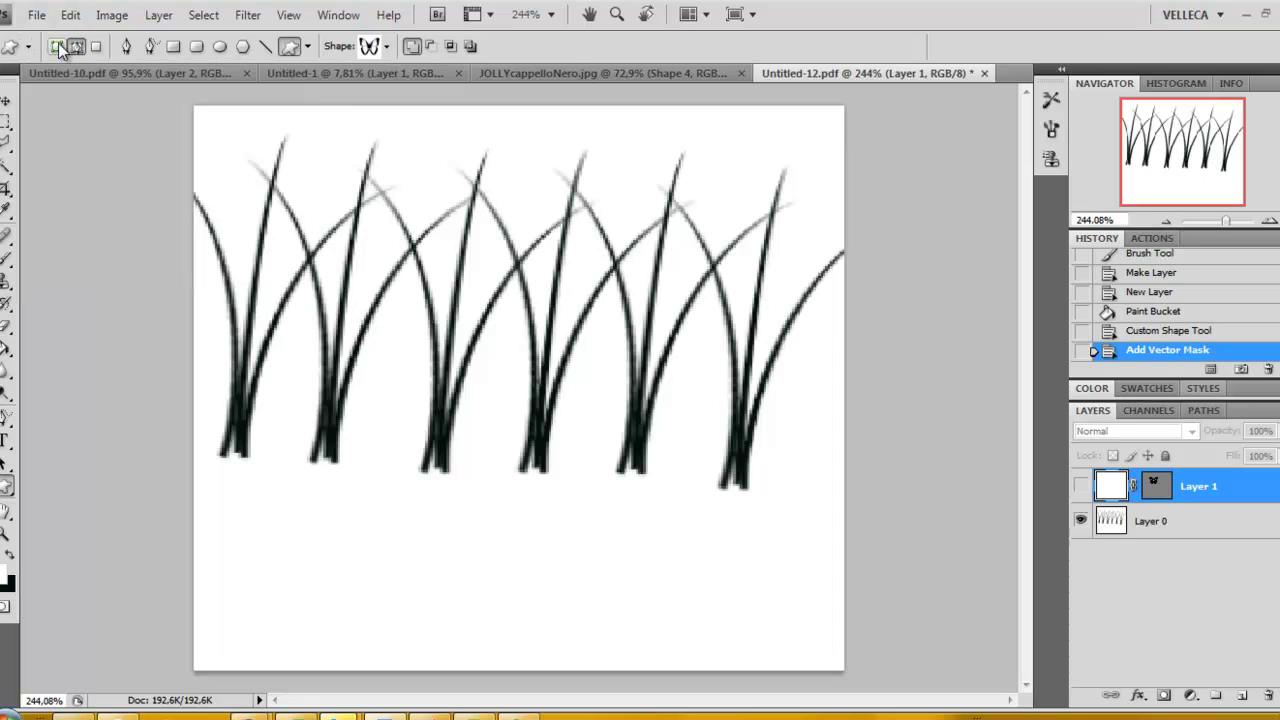
pyautogui.click(58, 47)
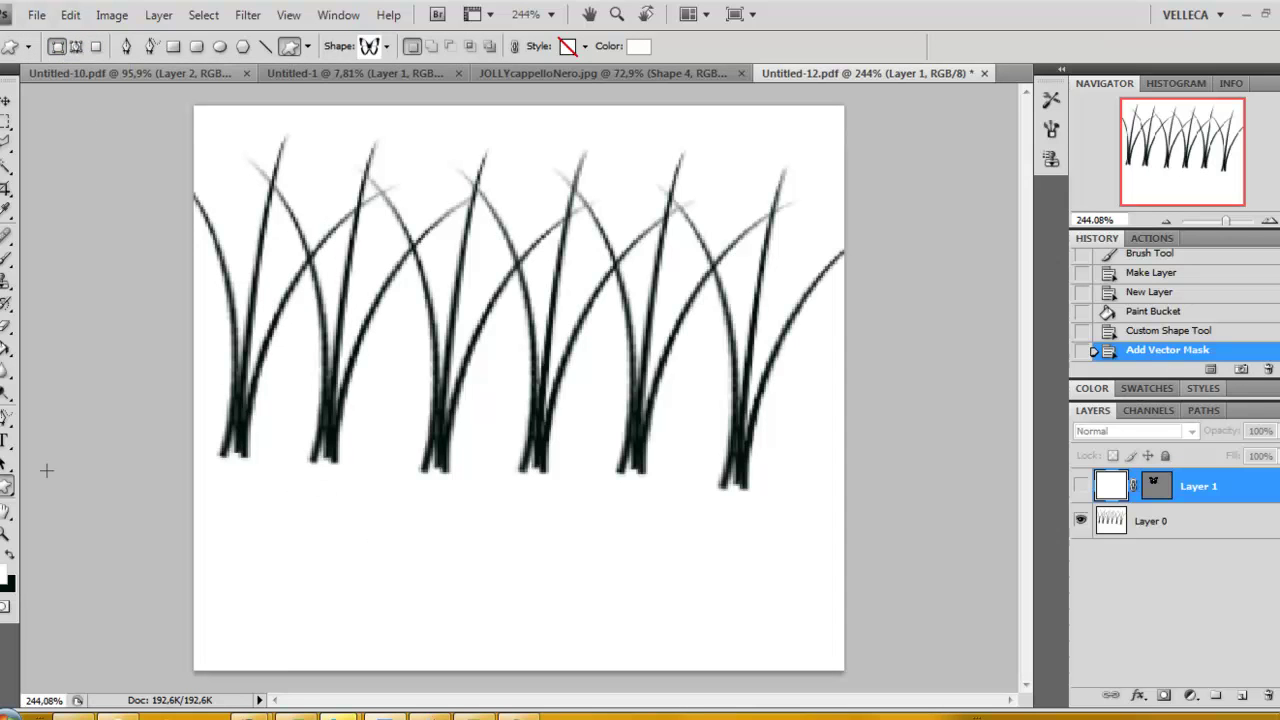
# With the Pen, trace the lower edge of an elongated shape beneath the grass.
pyautogui.click(125, 47)
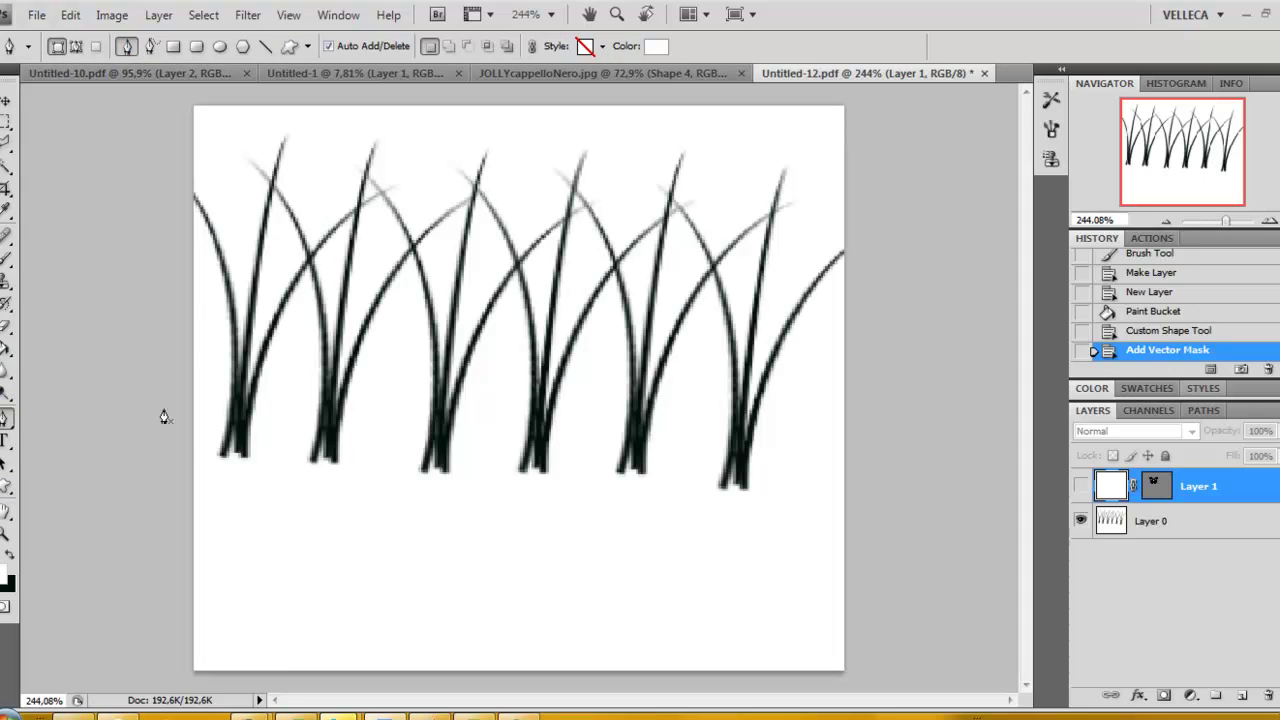
pyautogui.moveTo(265, 576); pyautogui.dragTo(311, 602)
pyautogui.click(355, 590)
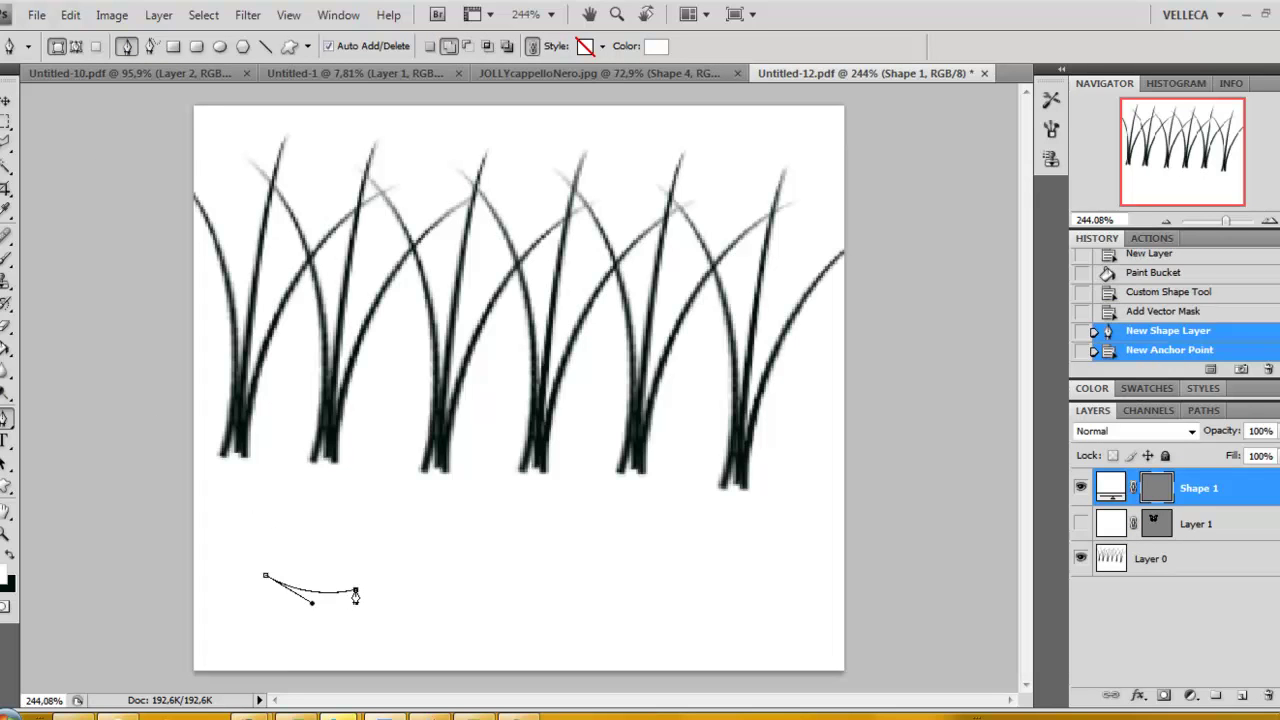
pyautogui.click(447, 578)
pyautogui.click(560, 588)
pyautogui.click(617, 623)
# Run the outline around the right end and back along the top, closing it at the start.
pyautogui.click(698, 589)
pyautogui.click(683, 546)
pyautogui.click(580, 531)
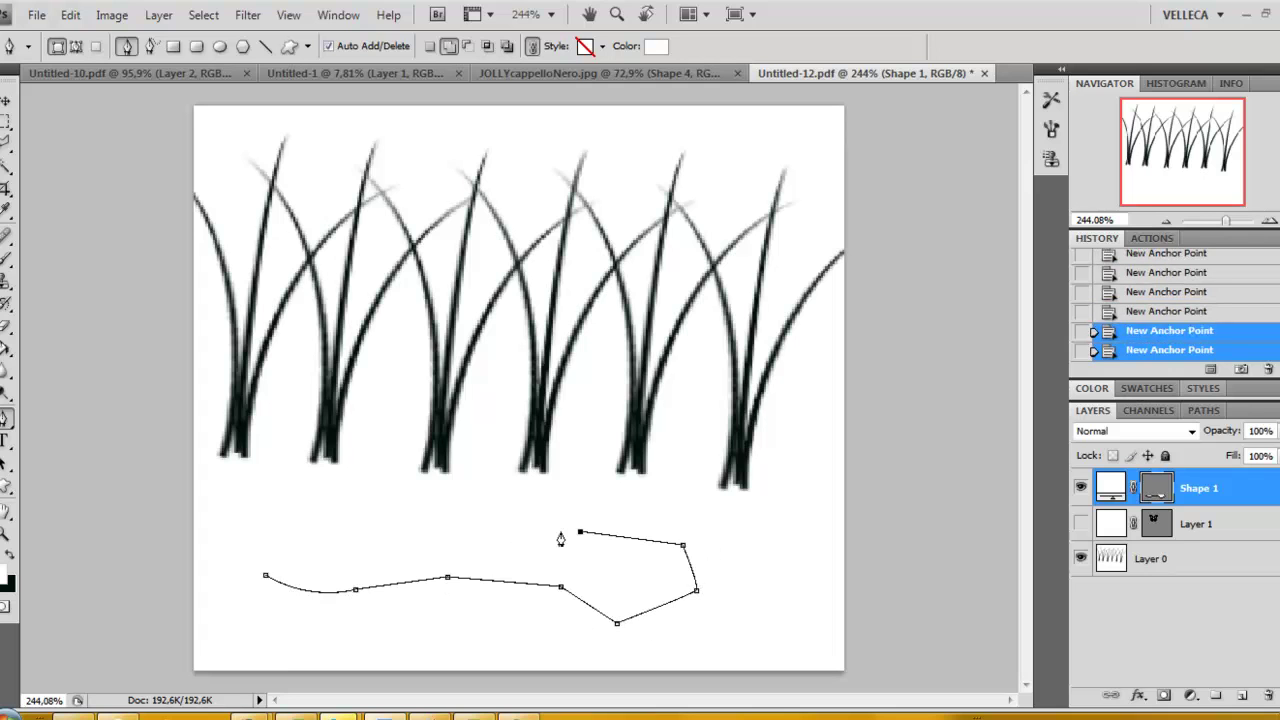
pyautogui.click(471, 529)
pyautogui.click(353, 523)
pyautogui.click(274, 556)
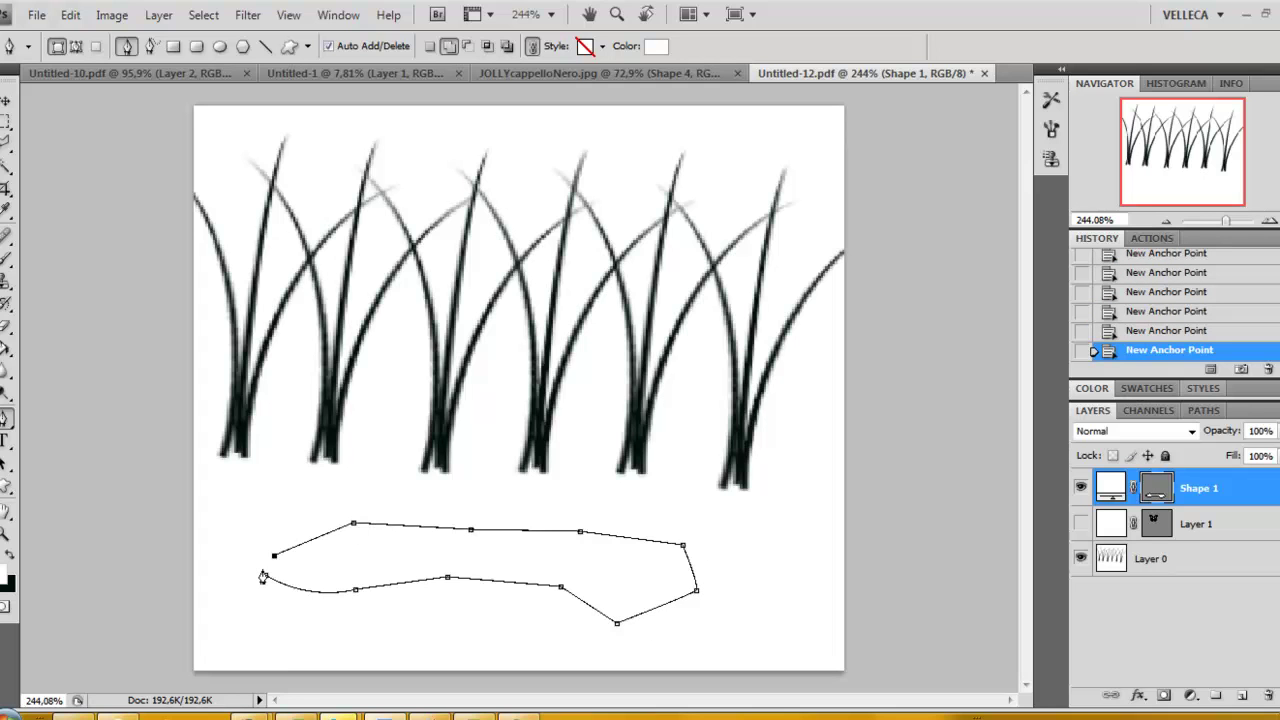
pyautogui.click(265, 580)
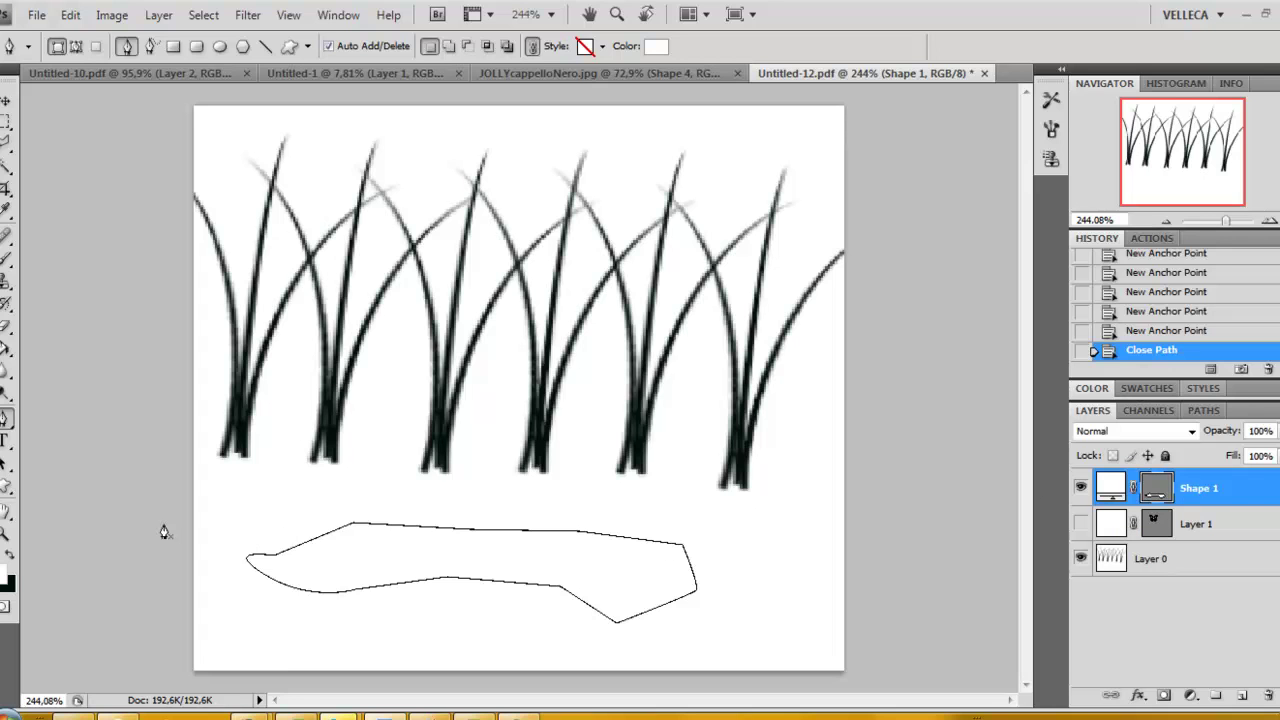
pyautogui.click(5, 463)
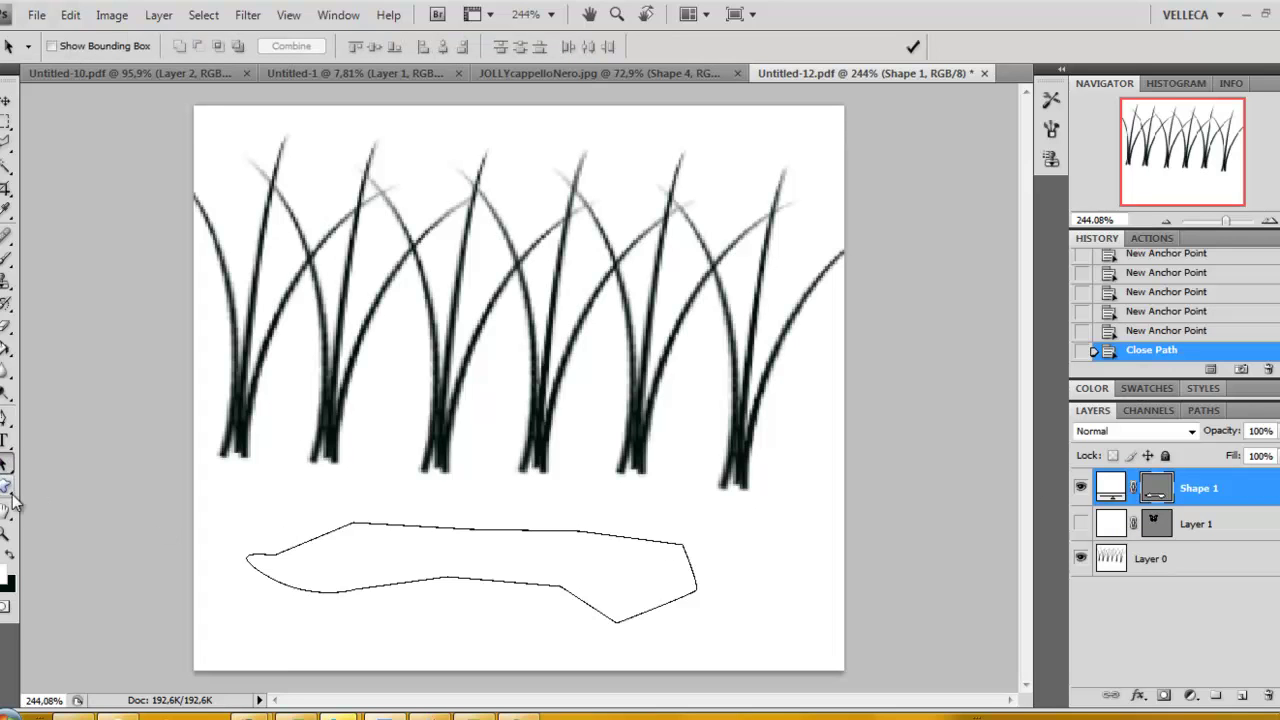
# Deselect Shape 1's closed outline path and switch back to the Custom Shape tool.
pyautogui.click(414, 528)
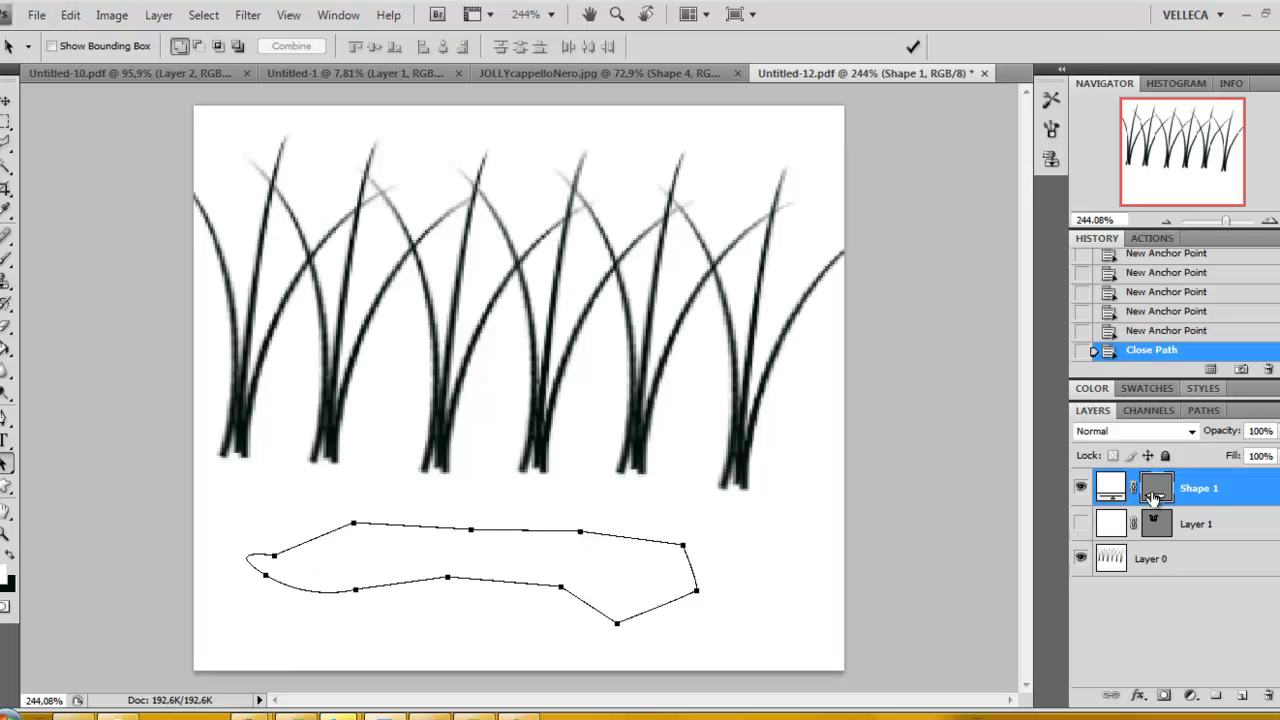
pyautogui.click(757, 545)
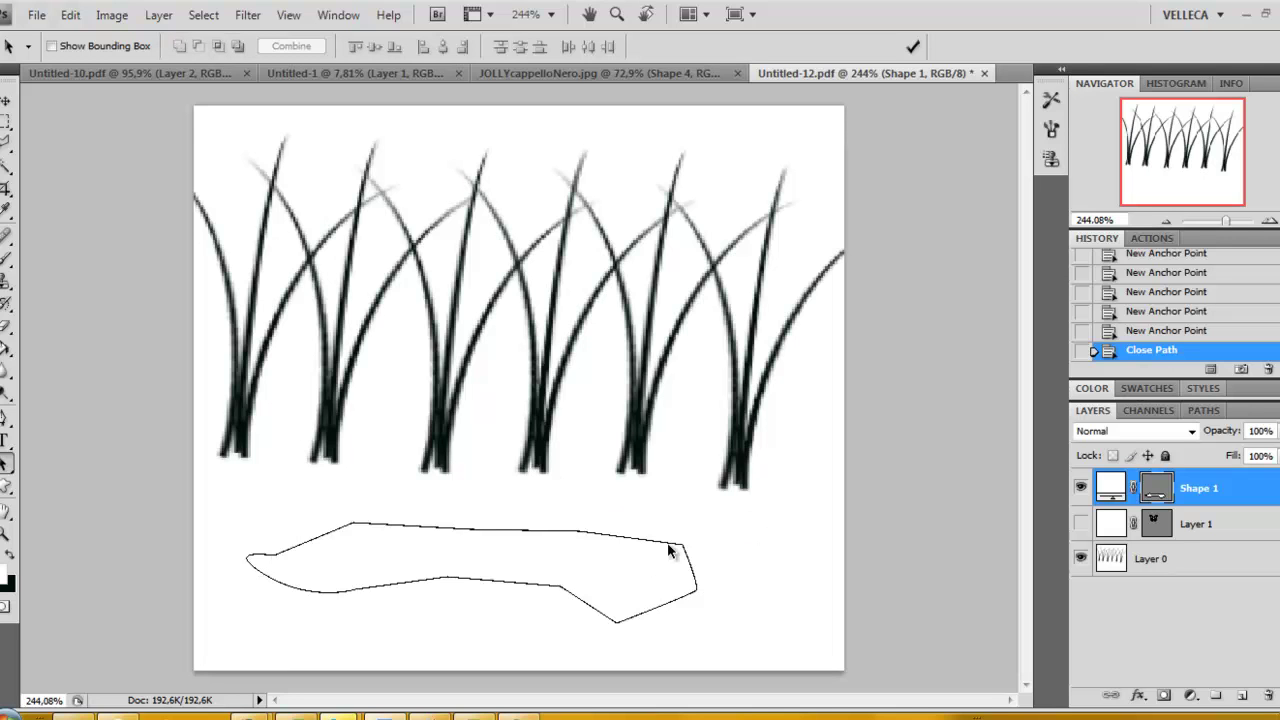
pyautogui.click(677, 548)
pyautogui.click(790, 560)
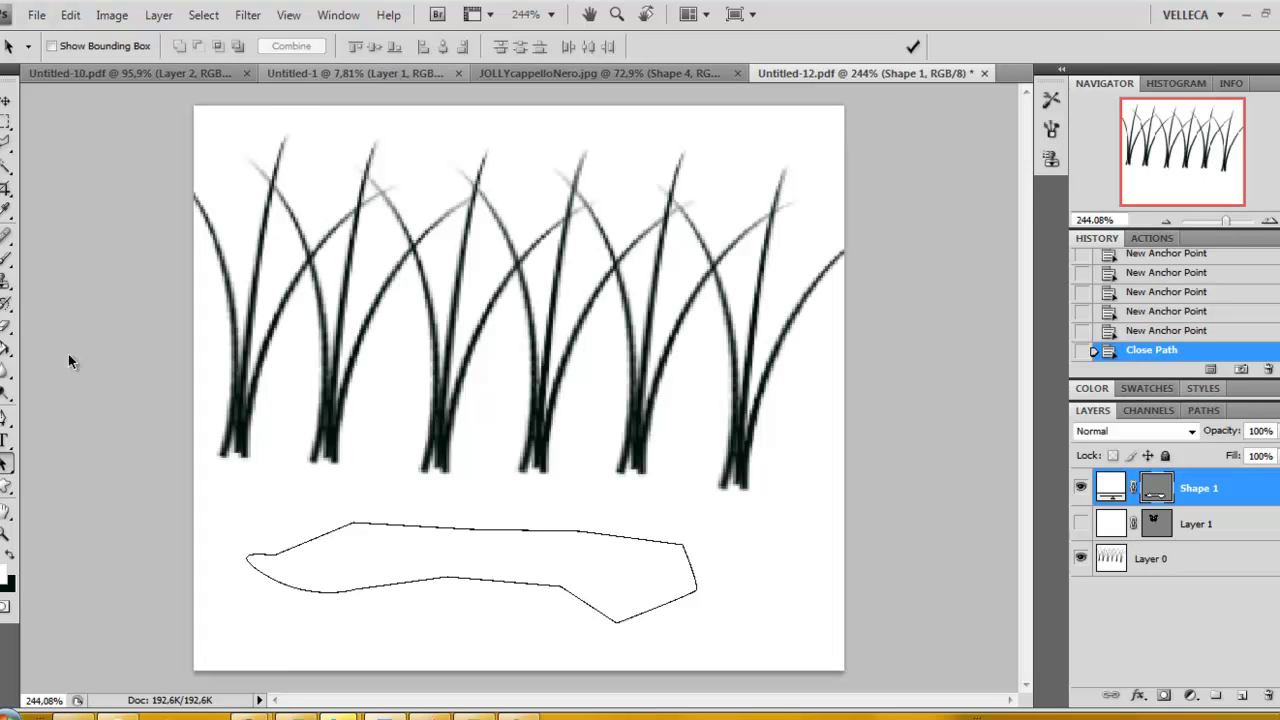
pyautogui.click(6, 485)
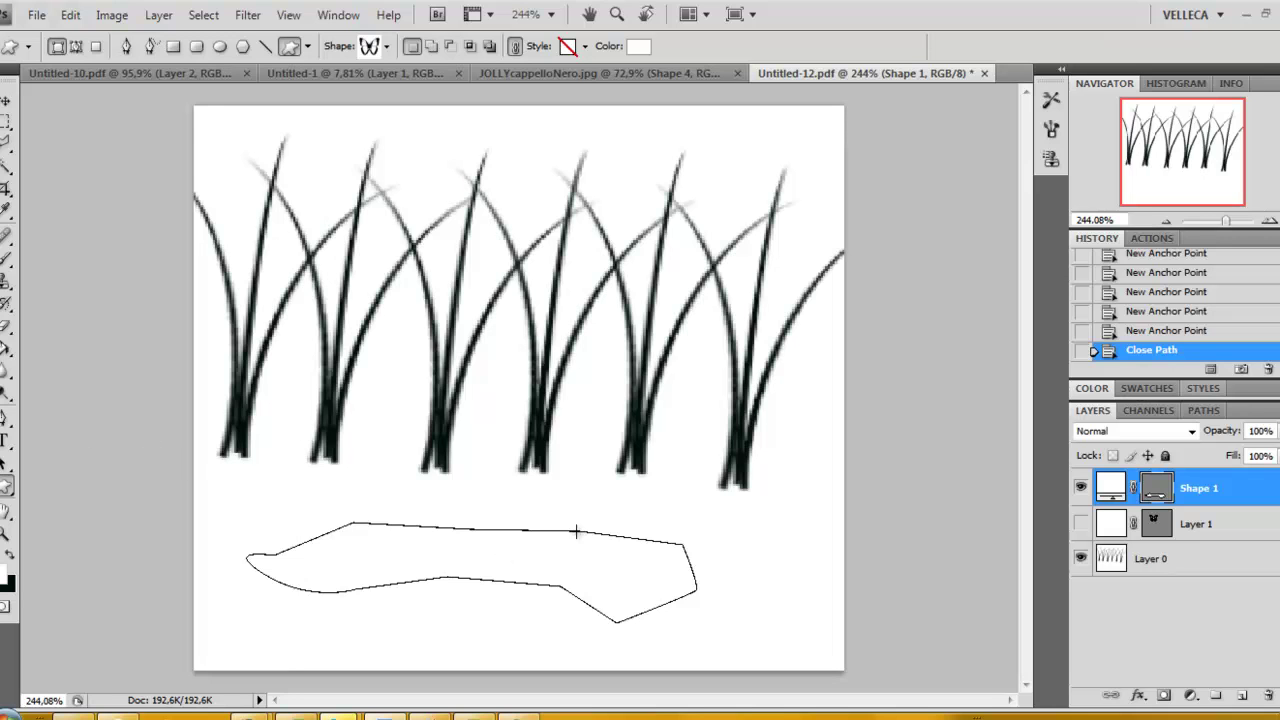
# Step back through History, undoing the outline path's closing and anchor points one by one.
pyautogui.click(1185, 330)
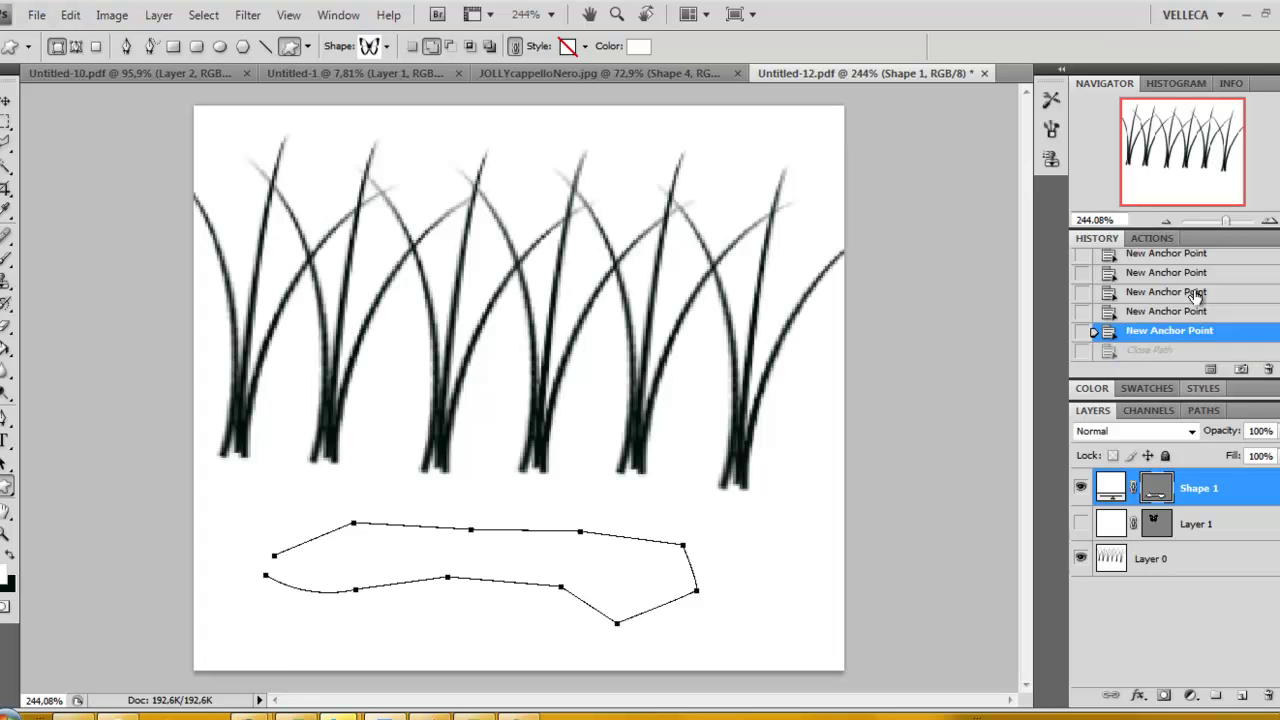
pyautogui.click(1190, 311)
pyautogui.click(1195, 291)
pyautogui.click(1192, 272)
pyautogui.scroll(1, 1200, 278)
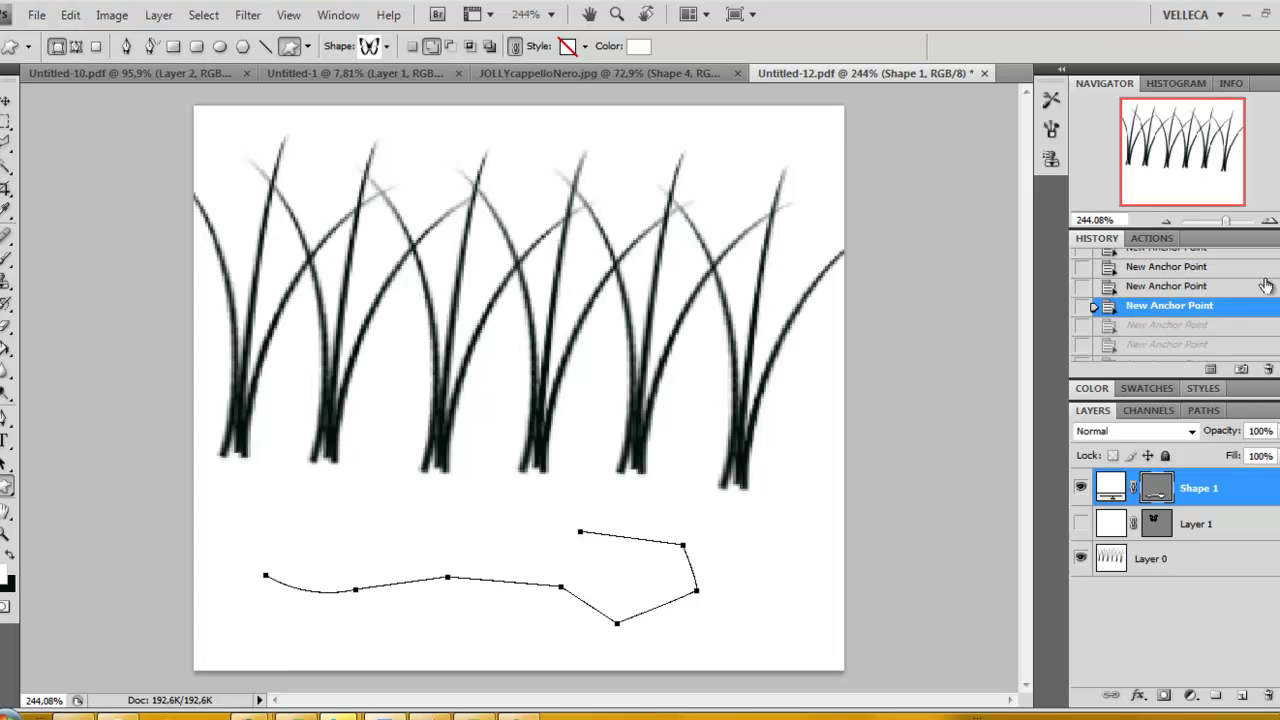
pyautogui.click(1222, 287)
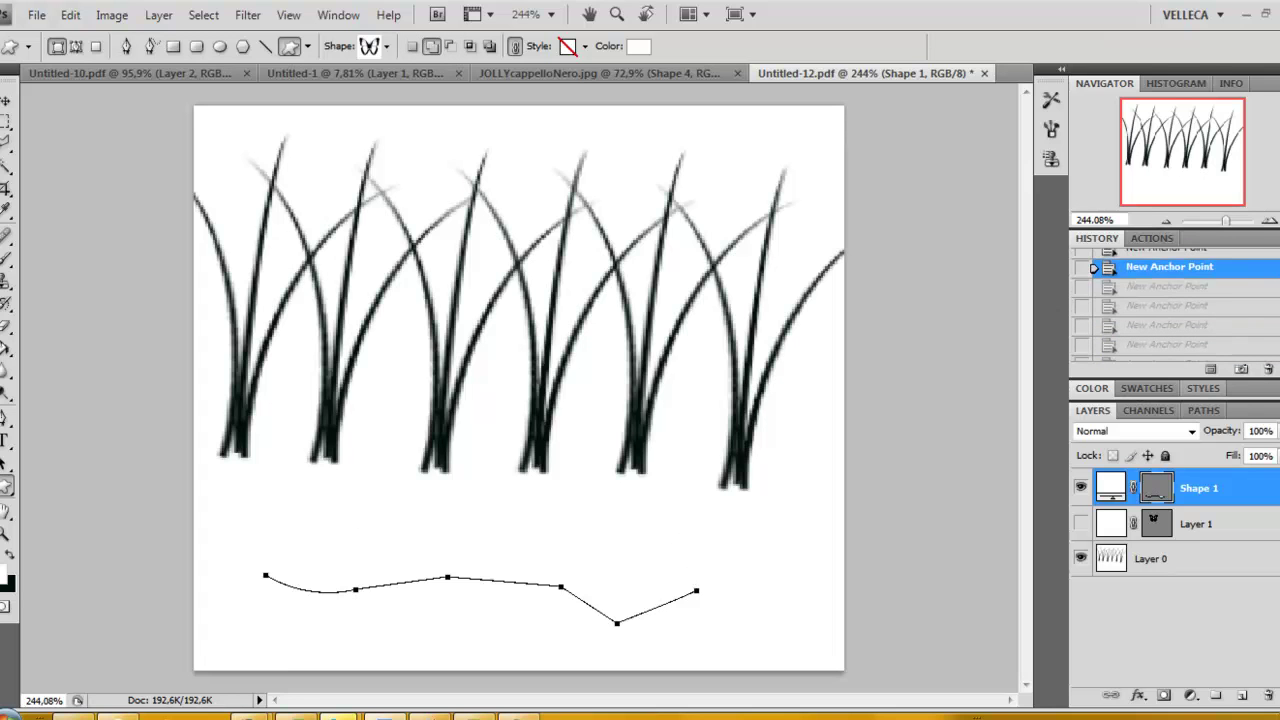
pyautogui.scroll(3, 1218, 300)
pyautogui.click(1218, 311)
pyautogui.click(1218, 292)
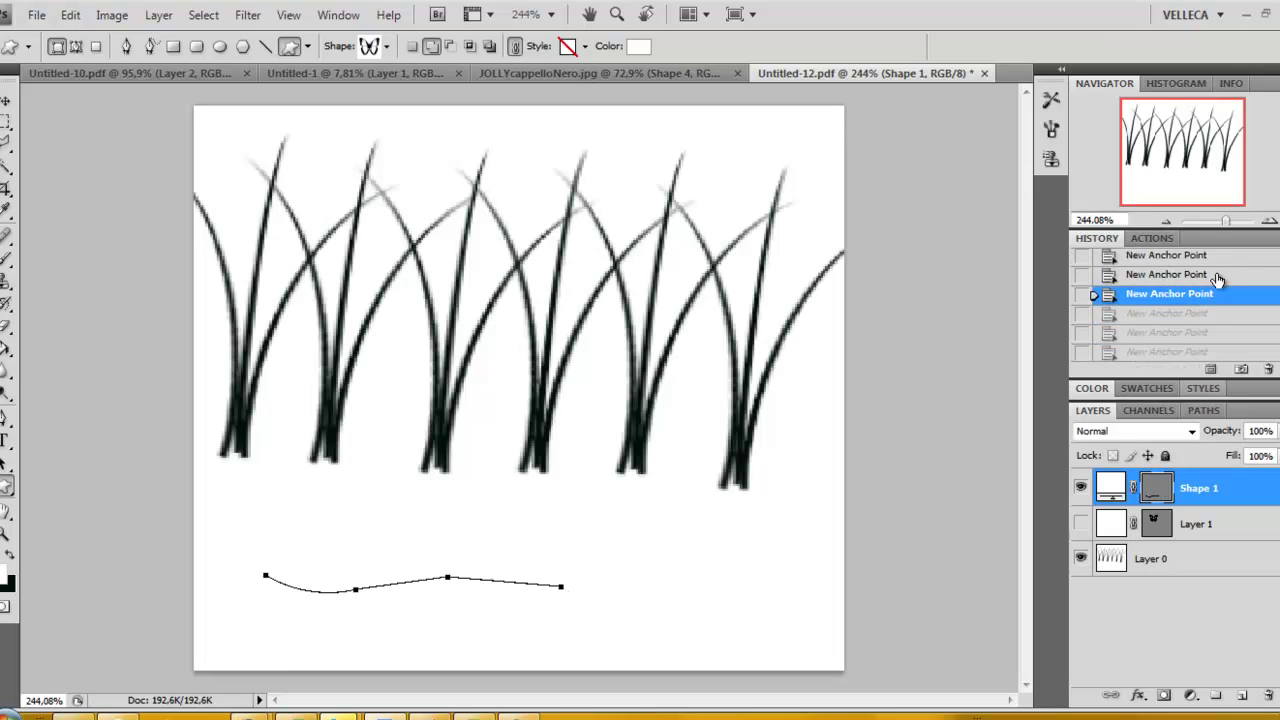
pyautogui.click(1230, 257)
pyautogui.scroll(2, 1255, 265)
pyautogui.scroll(2, 1247, 285)
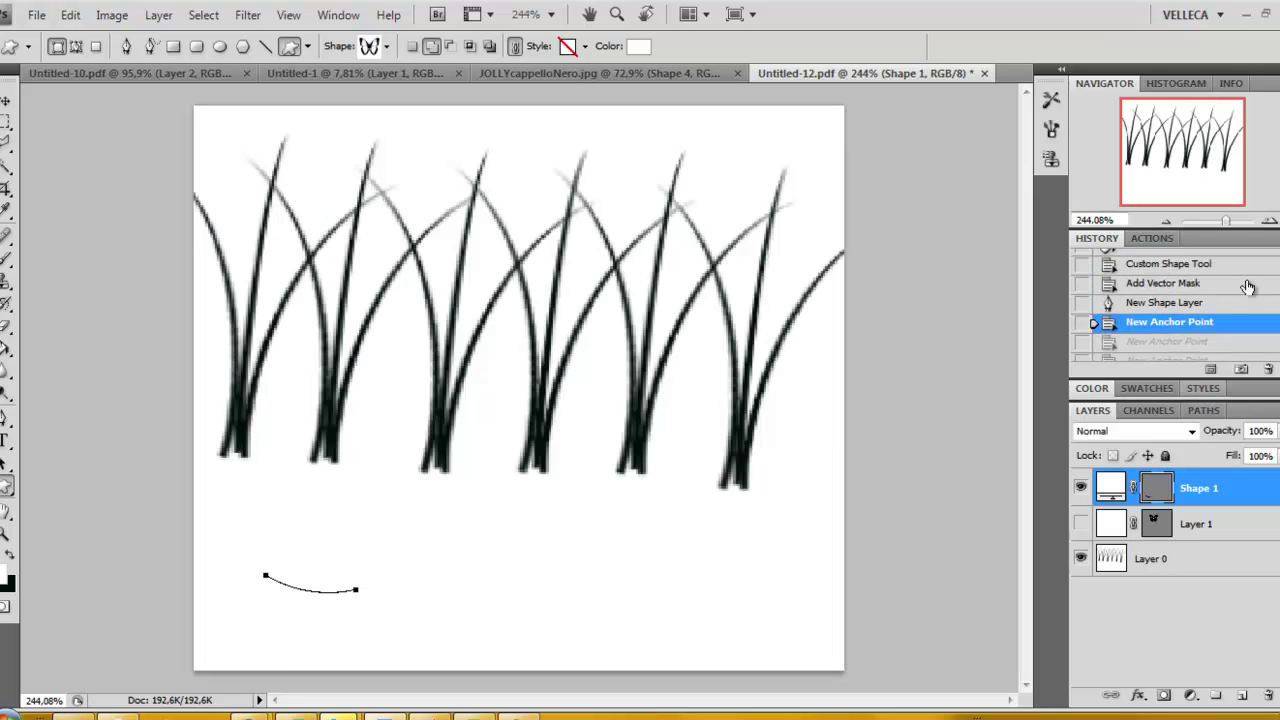
# Roll History back past the Shape 1 layer to the Add Vector Mask step.
pyautogui.click(1213, 302)
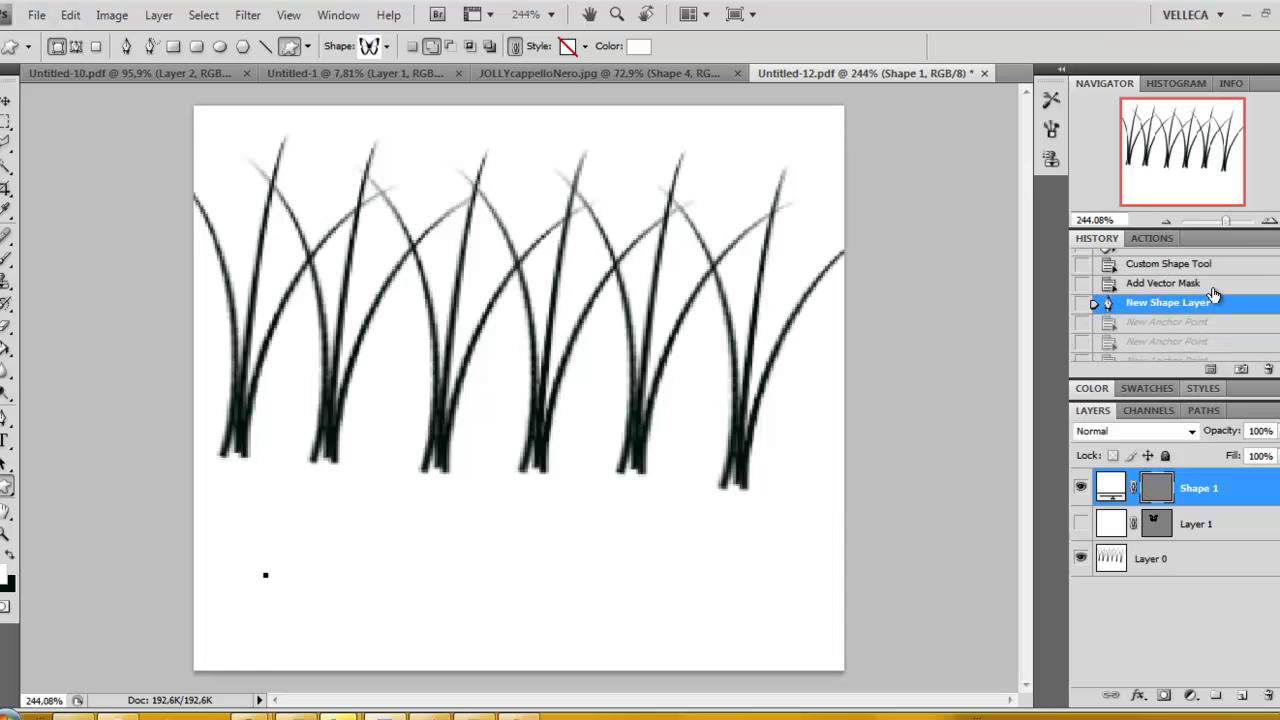
pyautogui.click(1216, 285)
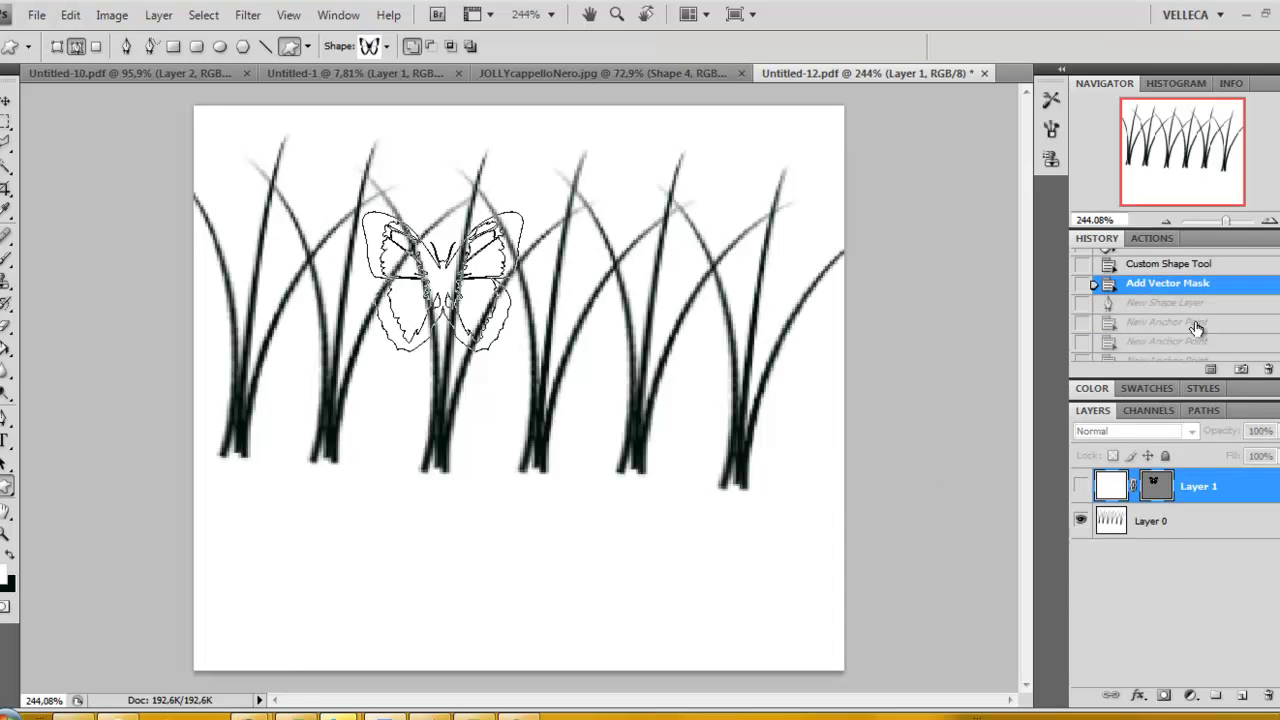
pyautogui.click(1198, 303)
pyautogui.click(1082, 560)
pyautogui.click(1083, 490)
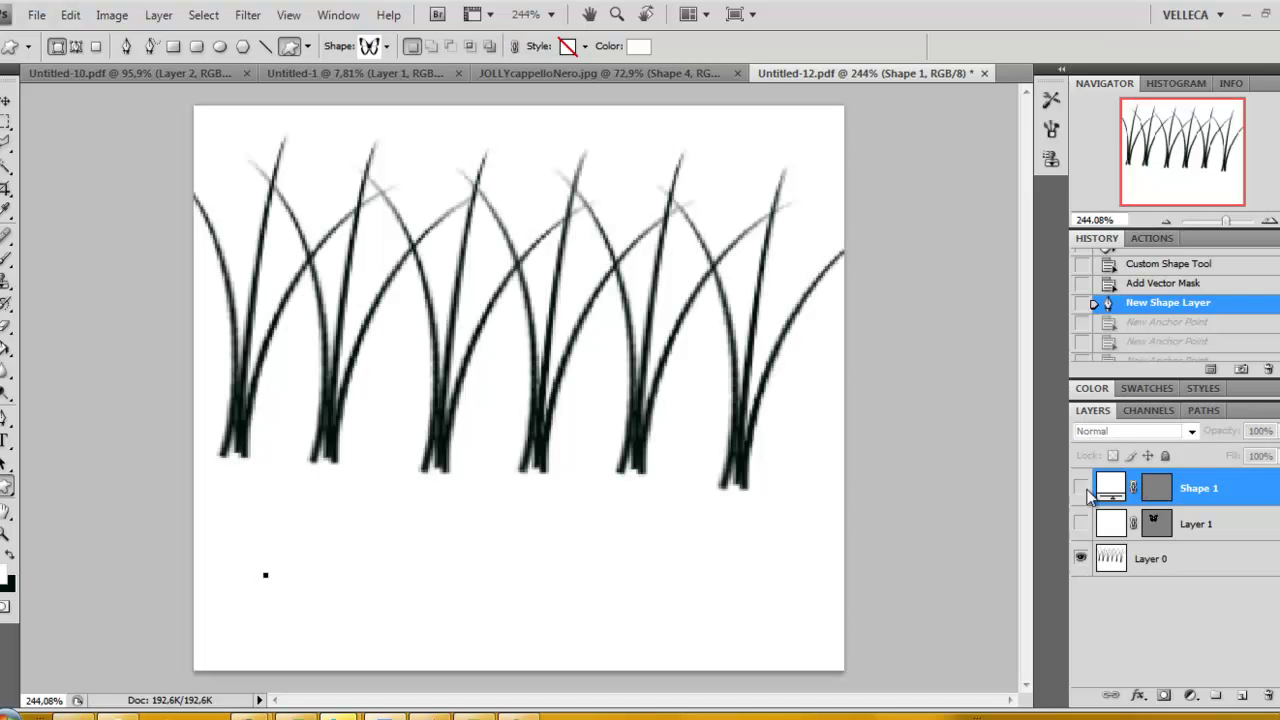
pyautogui.click(1181, 285)
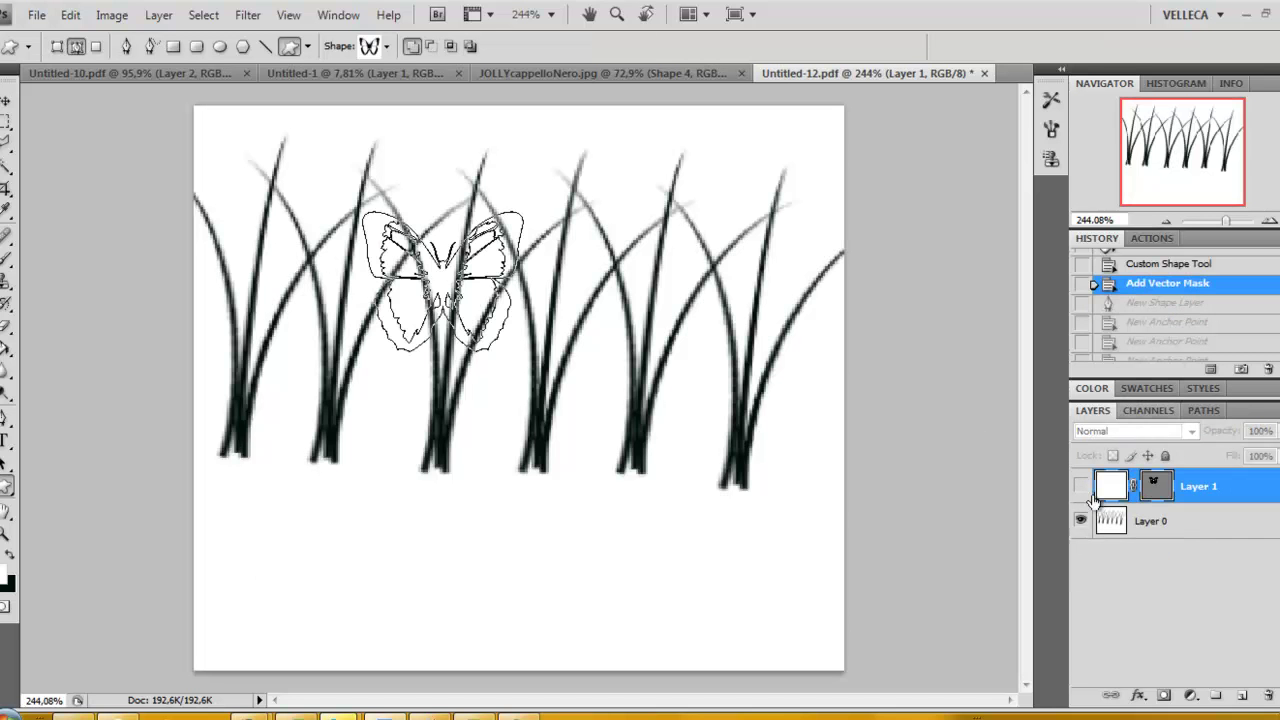
# Check Layer 1's butterfly vector mask, then Magic Wand-select the empty canvas.
pyautogui.click(1156, 487)
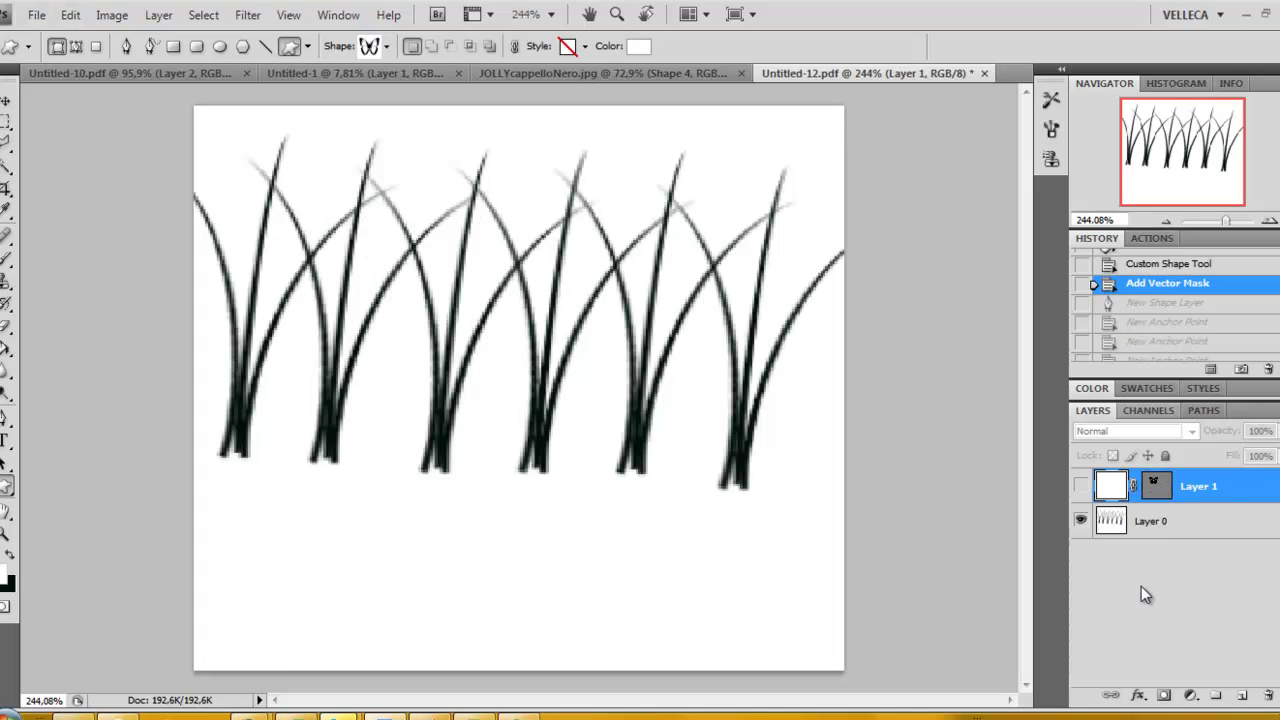
pyautogui.click(1155, 490)
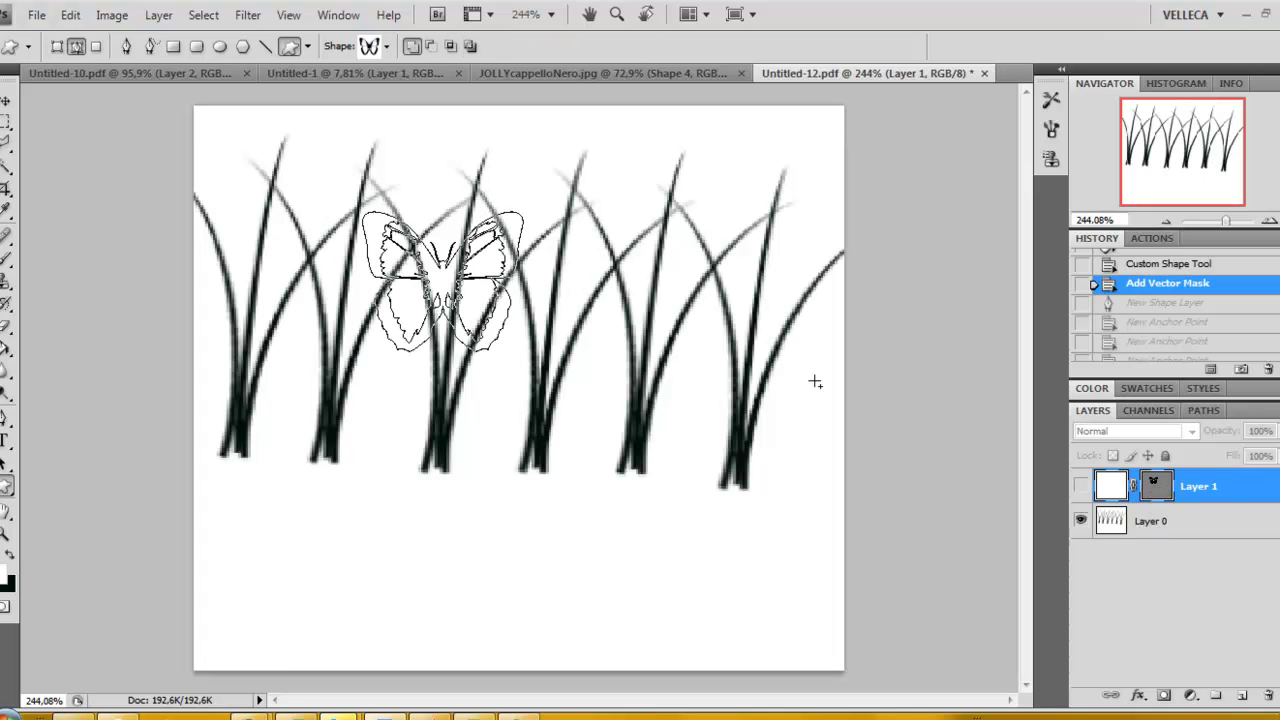
pyautogui.click(1157, 490)
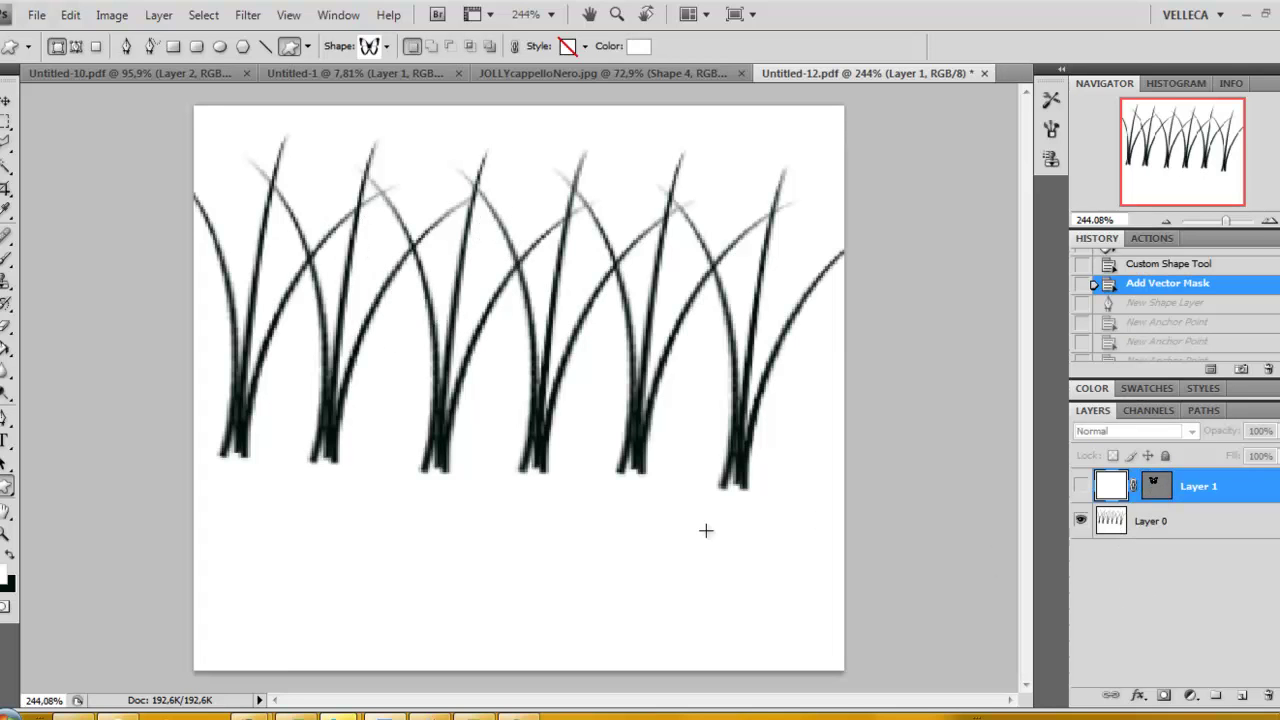
pyautogui.click(6, 166)
pyautogui.click(401, 376)
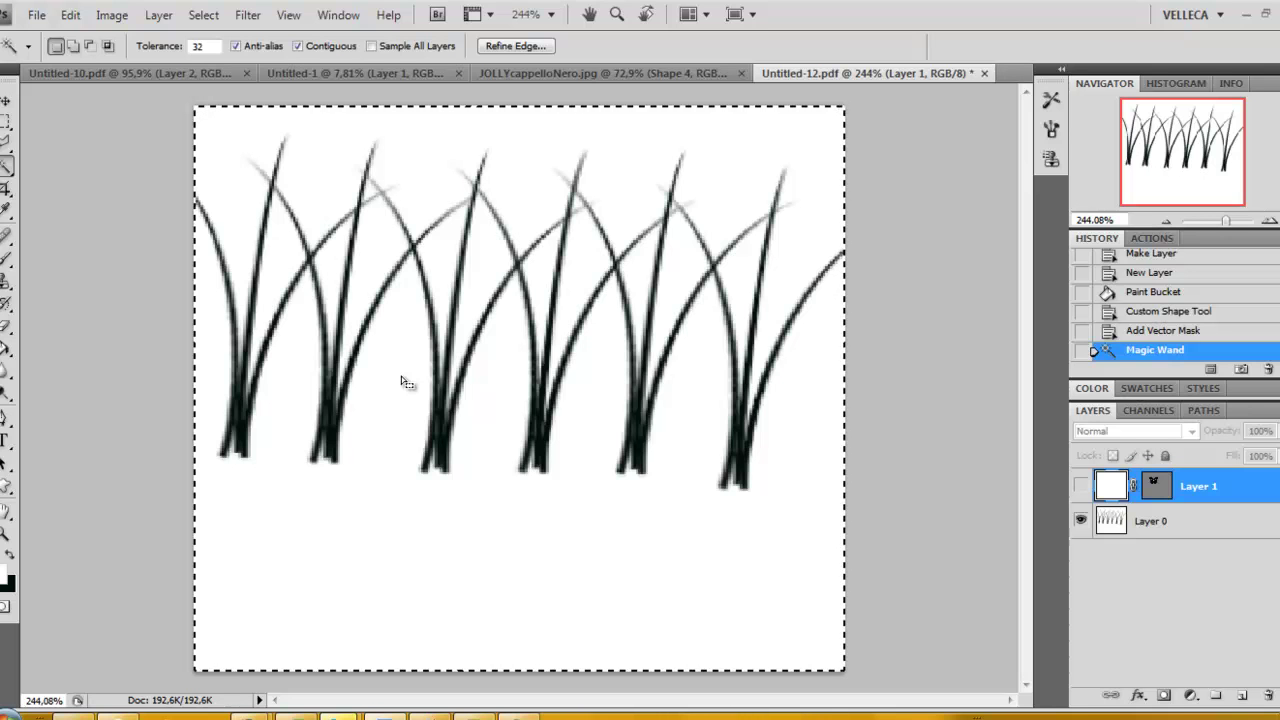
# Swap colours and fill the selection, delete Layer 1, and clear the selection.
pyautogui.click(13, 560)
pyautogui.hotkey('alt', 'BackSpace')
pyautogui.rightClick(1191, 488)
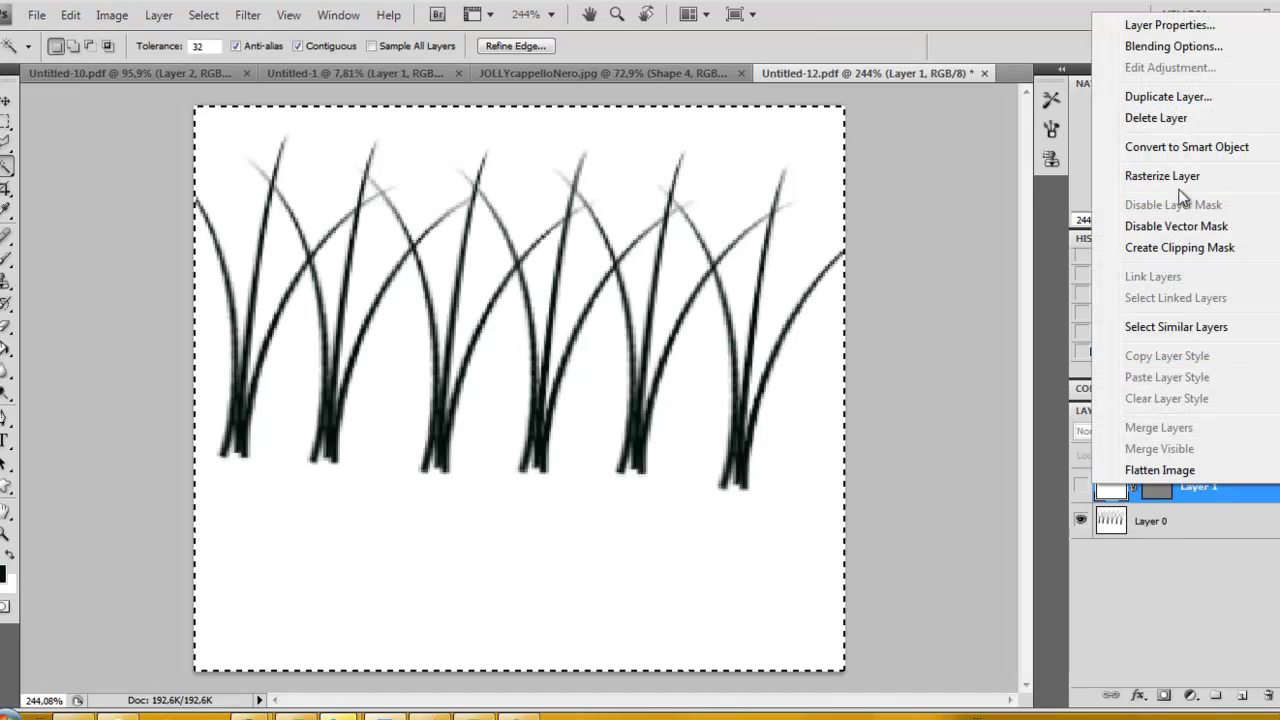
pyautogui.click(1164, 117)
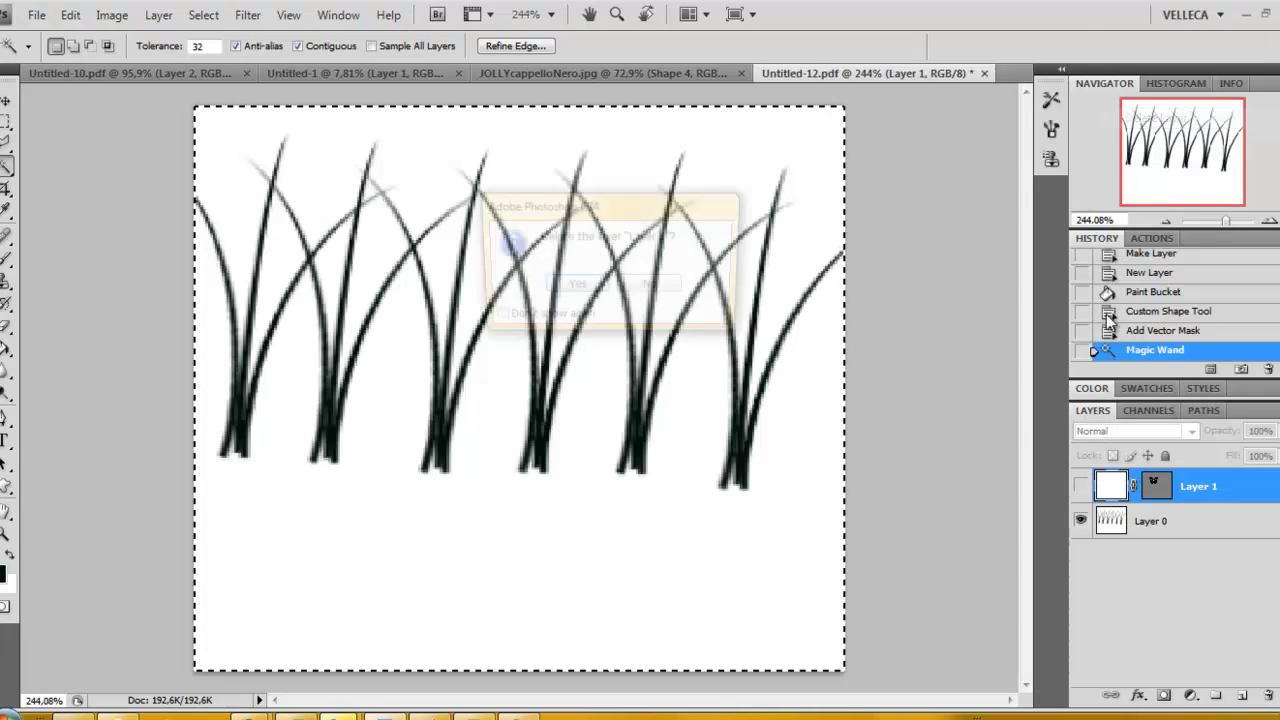
pyautogui.click(590, 287)
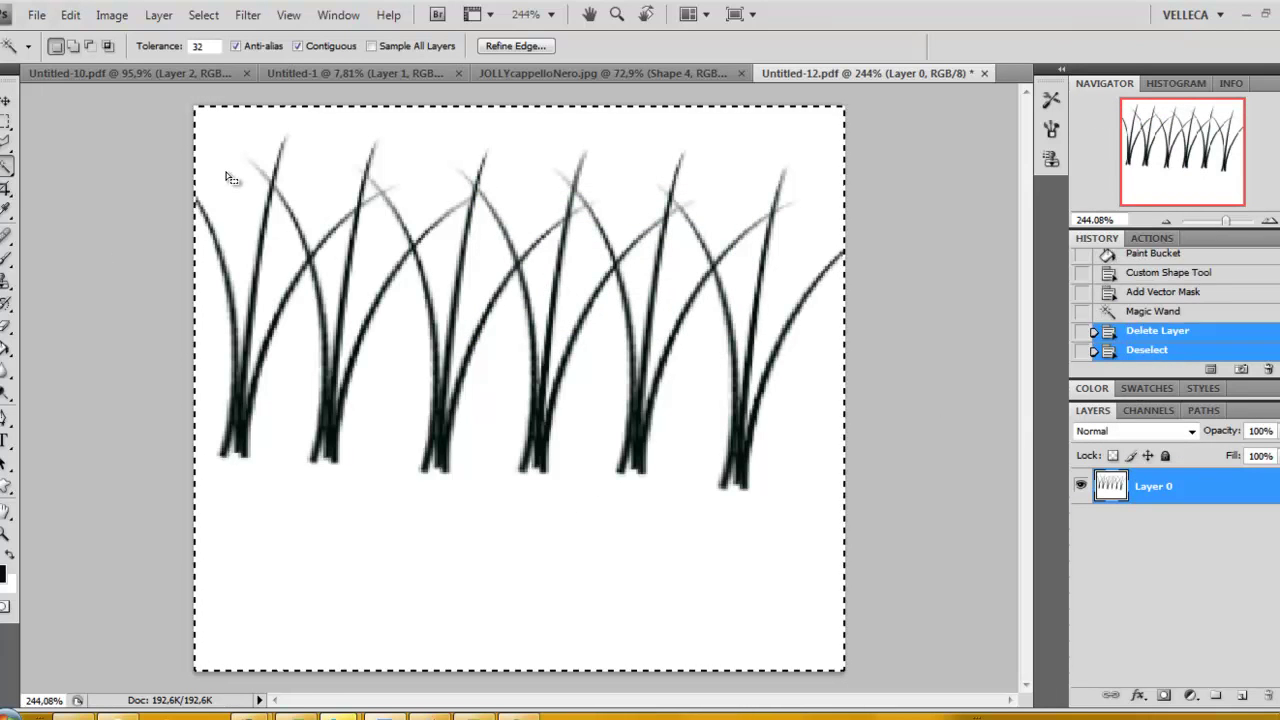
pyautogui.hotkey('ctrl', 'd')
# Magic Wand-select Layer 0's white background and every white gap among the left, middle and right blades.
pyautogui.click(384, 428)
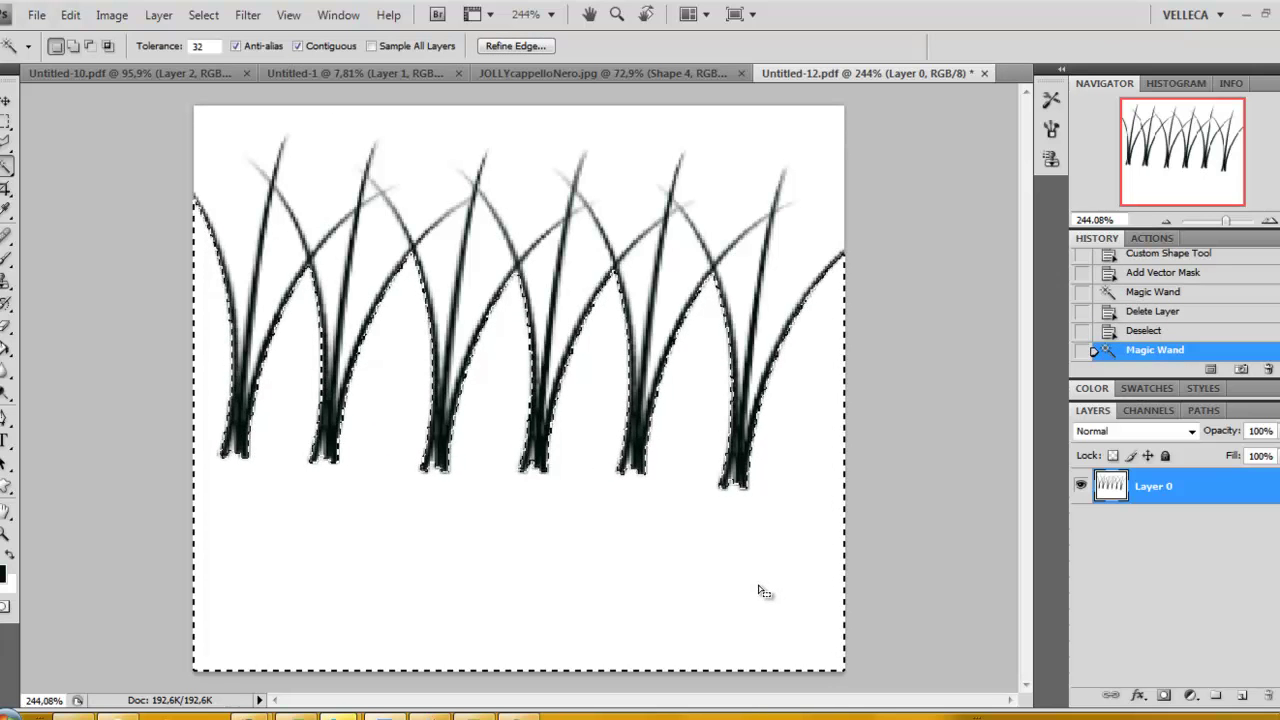
pyautogui.keyDown('shift'); pyautogui.click(423, 143); pyautogui.keyUp('shift')
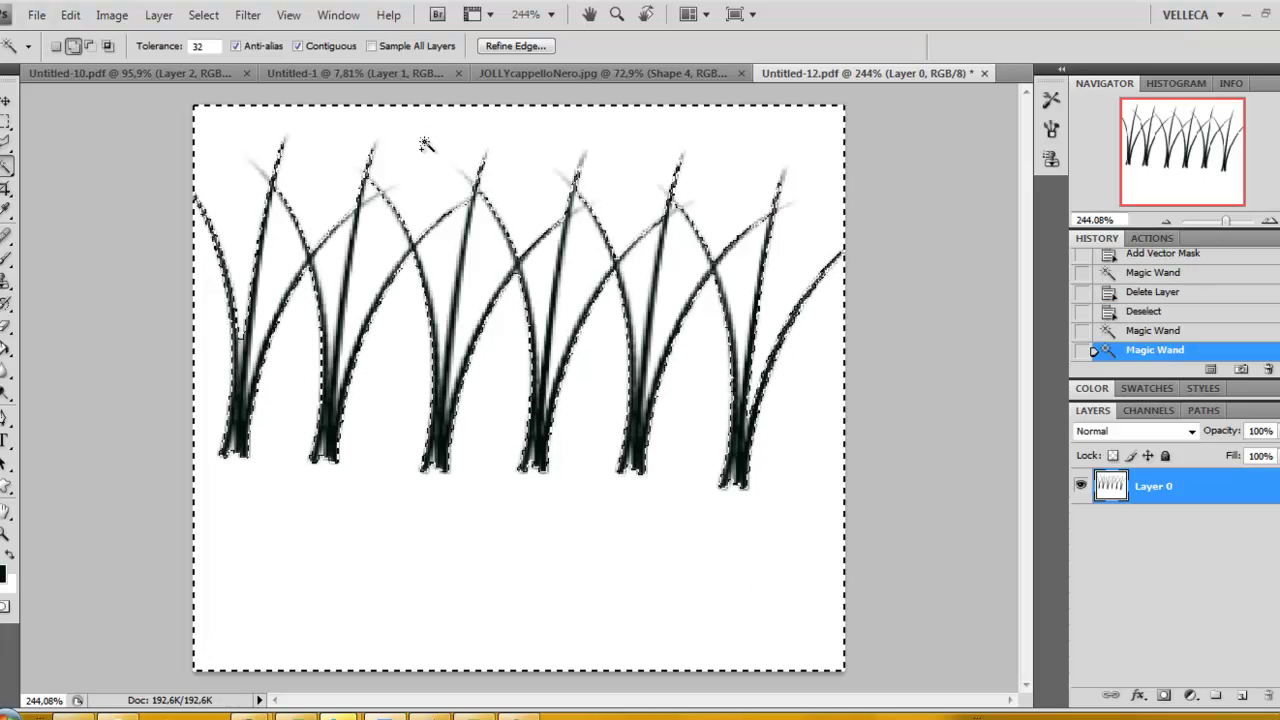
pyautogui.keyDown('shift'); pyautogui.click(292, 251); pyautogui.keyUp('shift')
pyautogui.keyDown('shift'); pyautogui.click(335, 258); pyautogui.keyUp('shift')
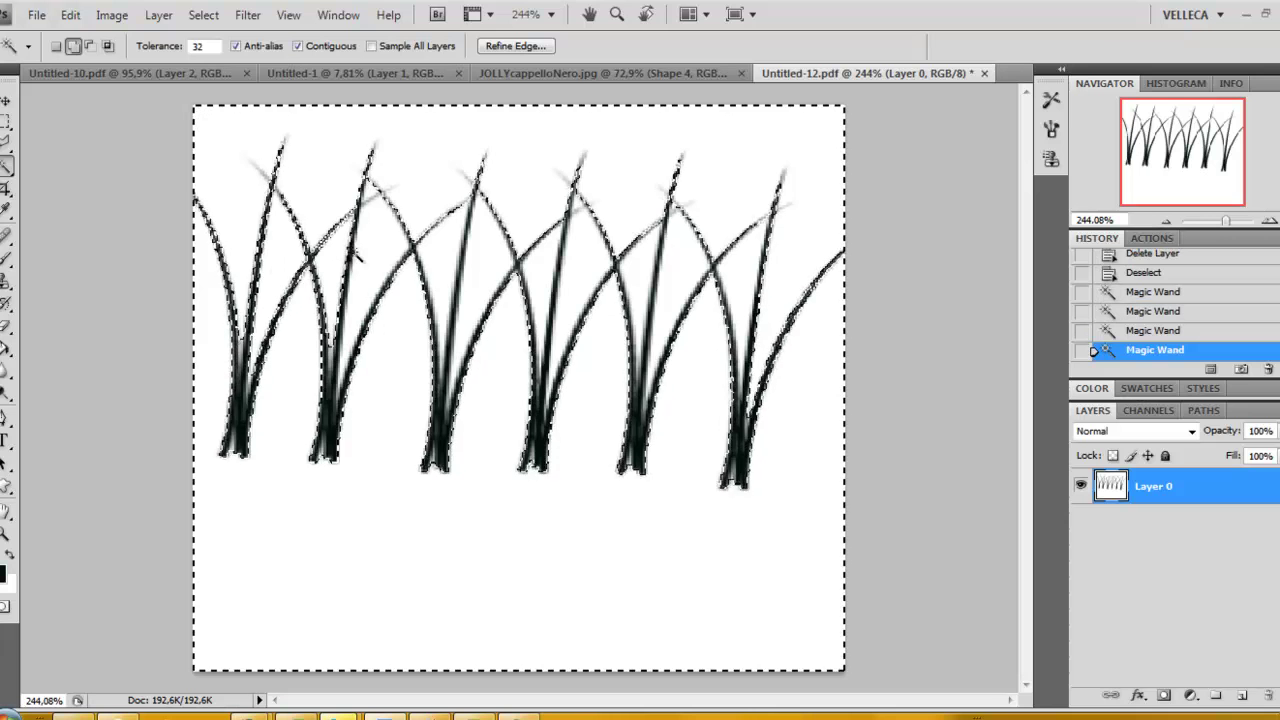
pyautogui.keyDown('shift'); pyautogui.click(367, 231); pyautogui.keyUp('shift')
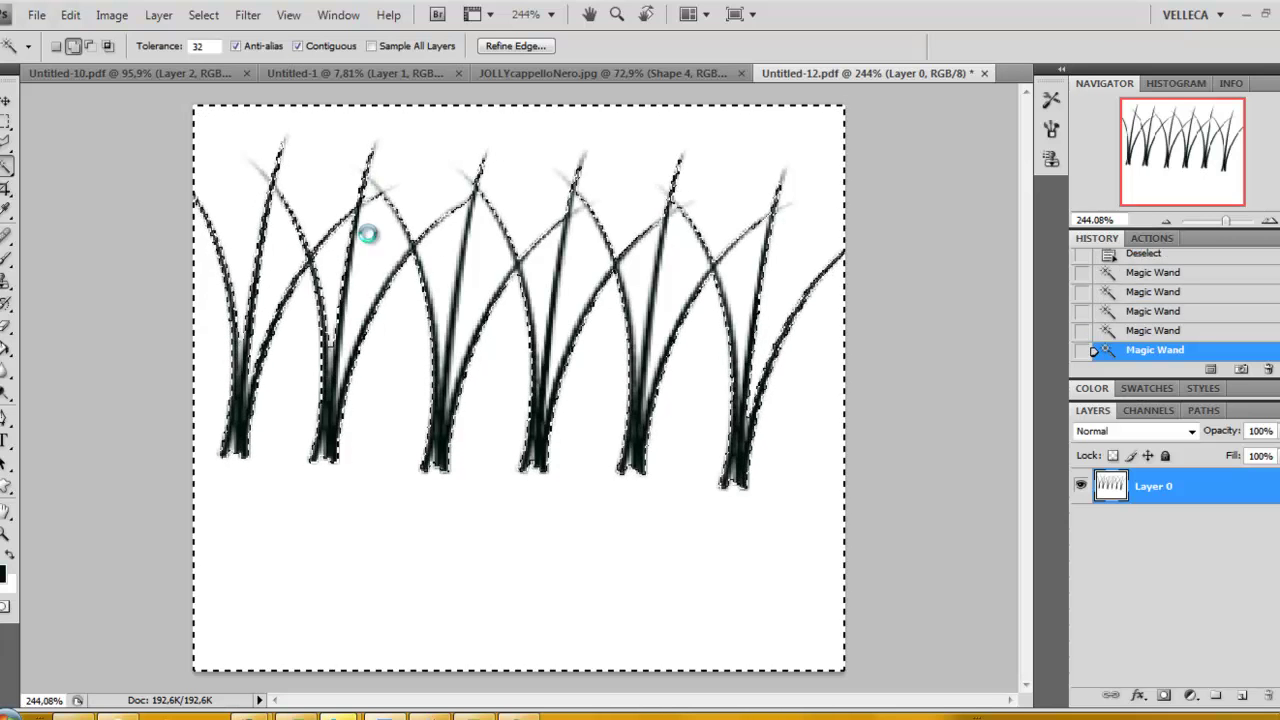
pyautogui.keyDown('shift'); pyautogui.click(367, 231); pyautogui.keyUp('shift')
pyautogui.keyDown('shift'); pyautogui.click(480, 249); pyautogui.keyUp('shift')
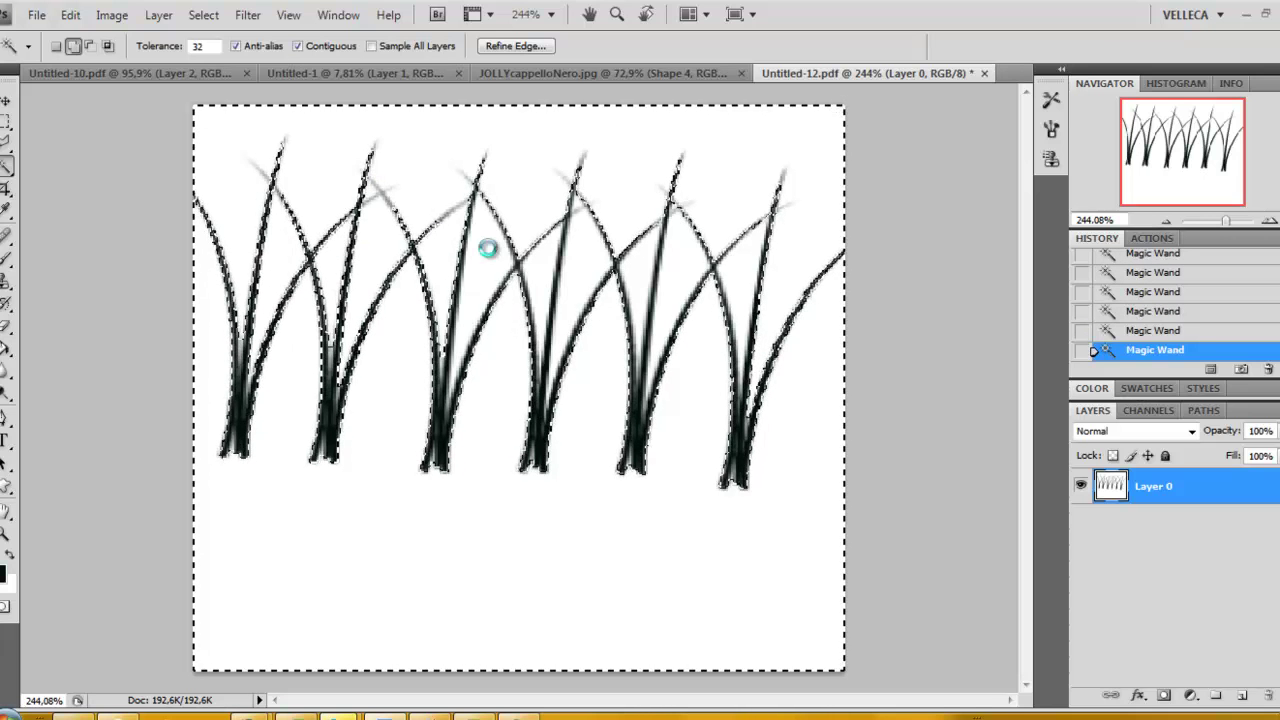
pyautogui.keyDown('shift'); pyautogui.click(590, 262); pyautogui.keyUp('shift')
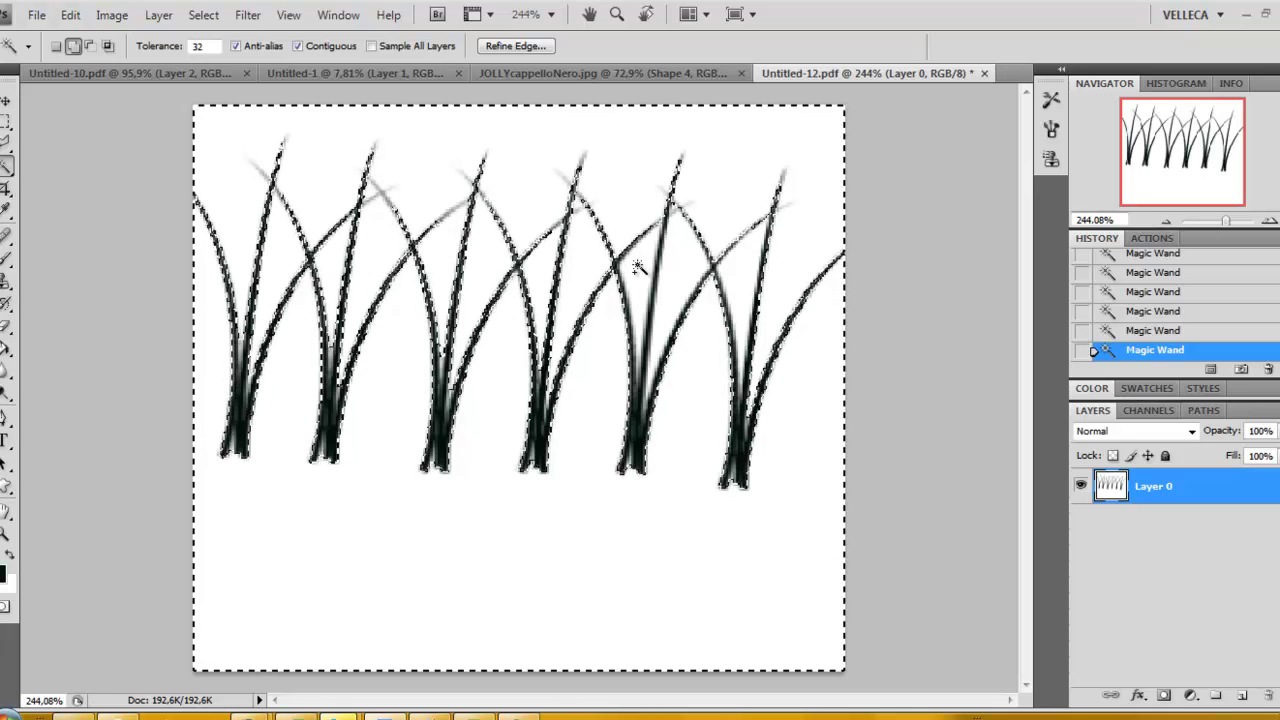
pyautogui.keyDown('shift'); pyautogui.click(745, 263); pyautogui.keyUp('shift')
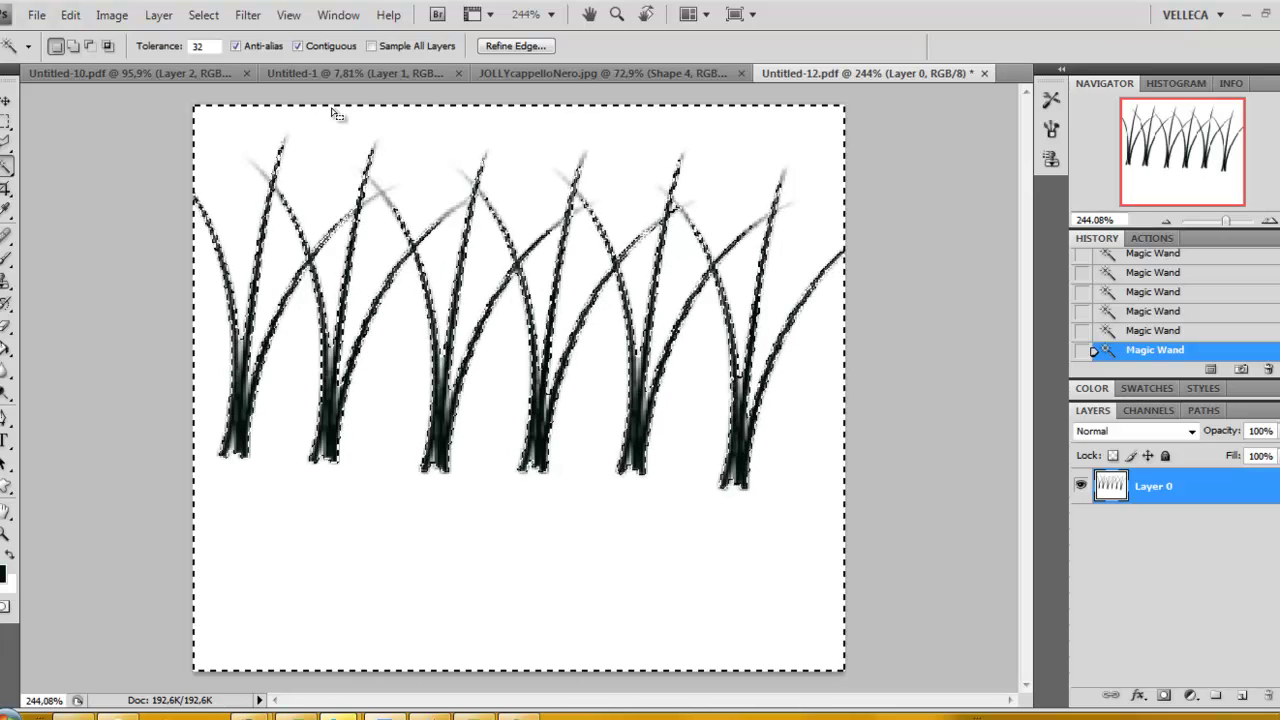
# Invert the background selection to isolate the grass strokes and show the Paths panel.
pyautogui.click(204, 16)
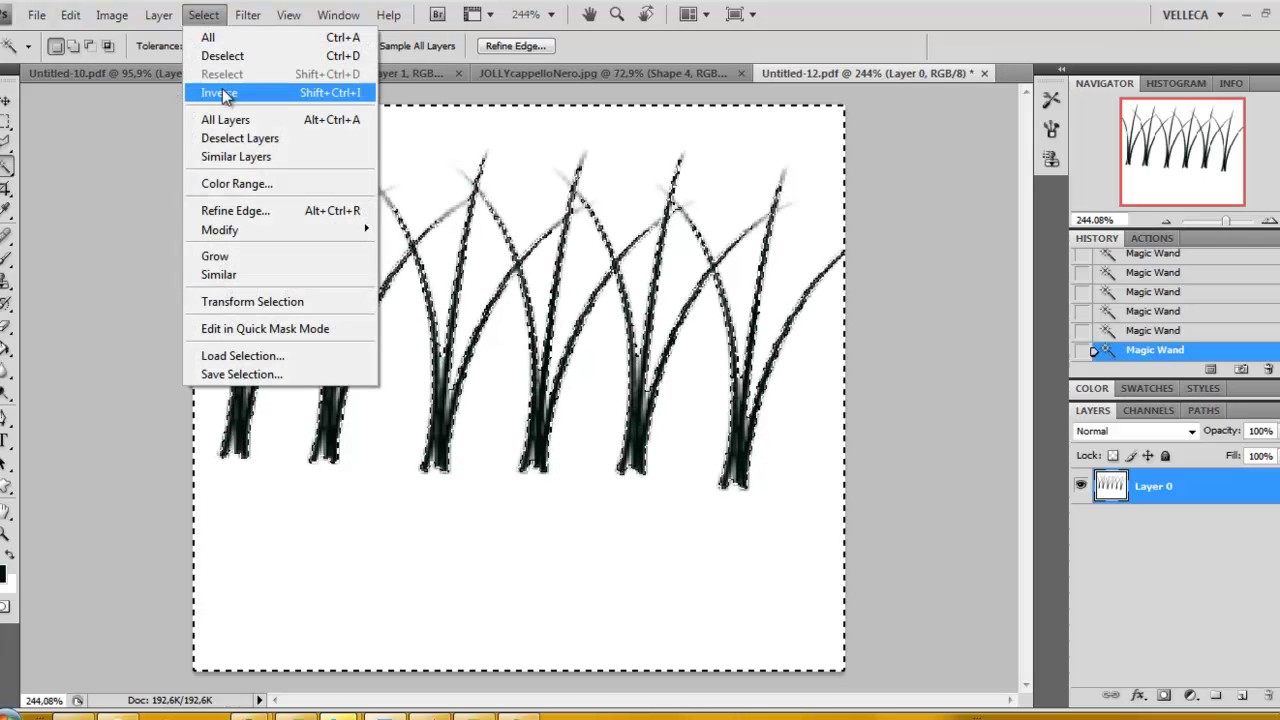
pyautogui.click(222, 90)
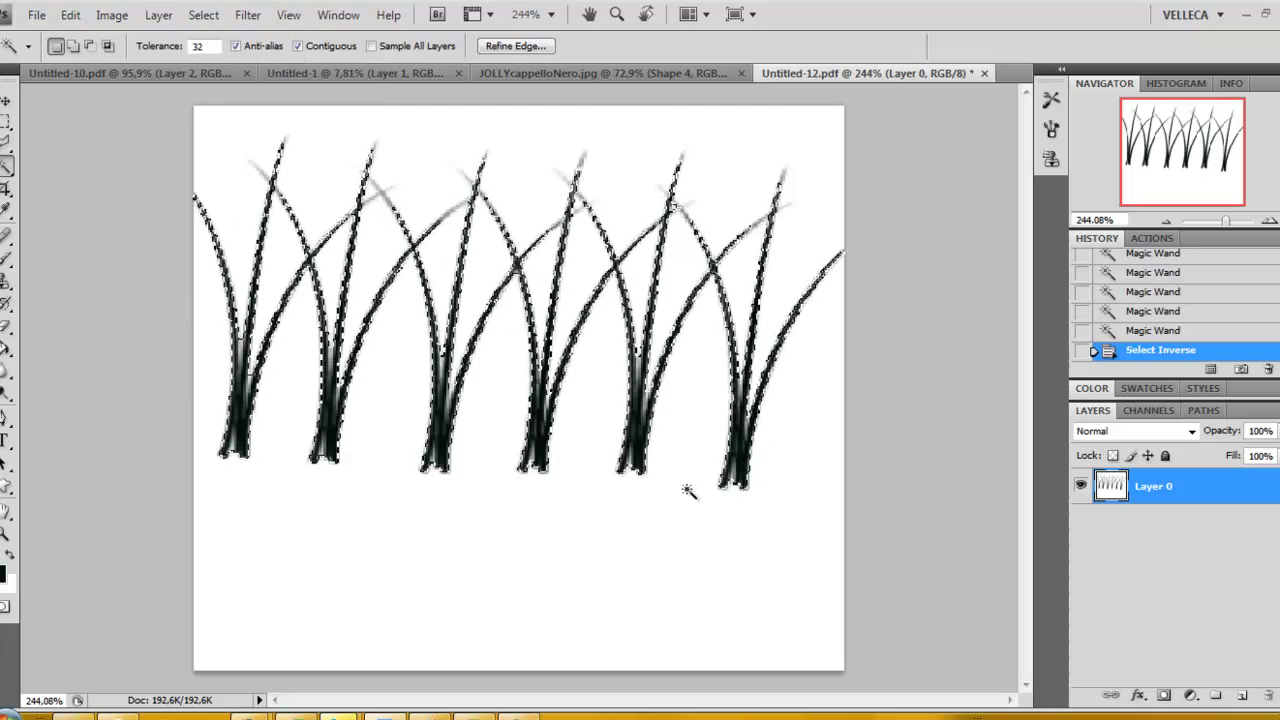
pyautogui.click(1205, 411)
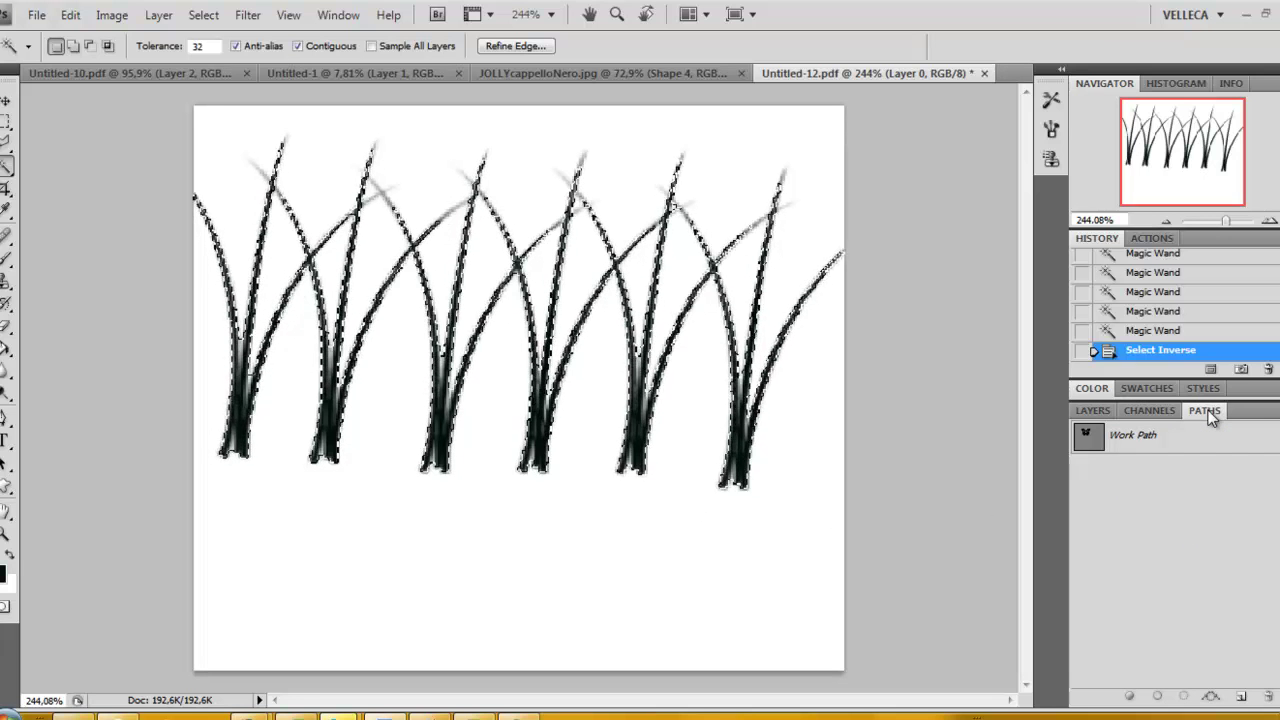
# Make a work path from the grass selection at 1,0 pixel tolerance.
pyautogui.click(1268, 411)
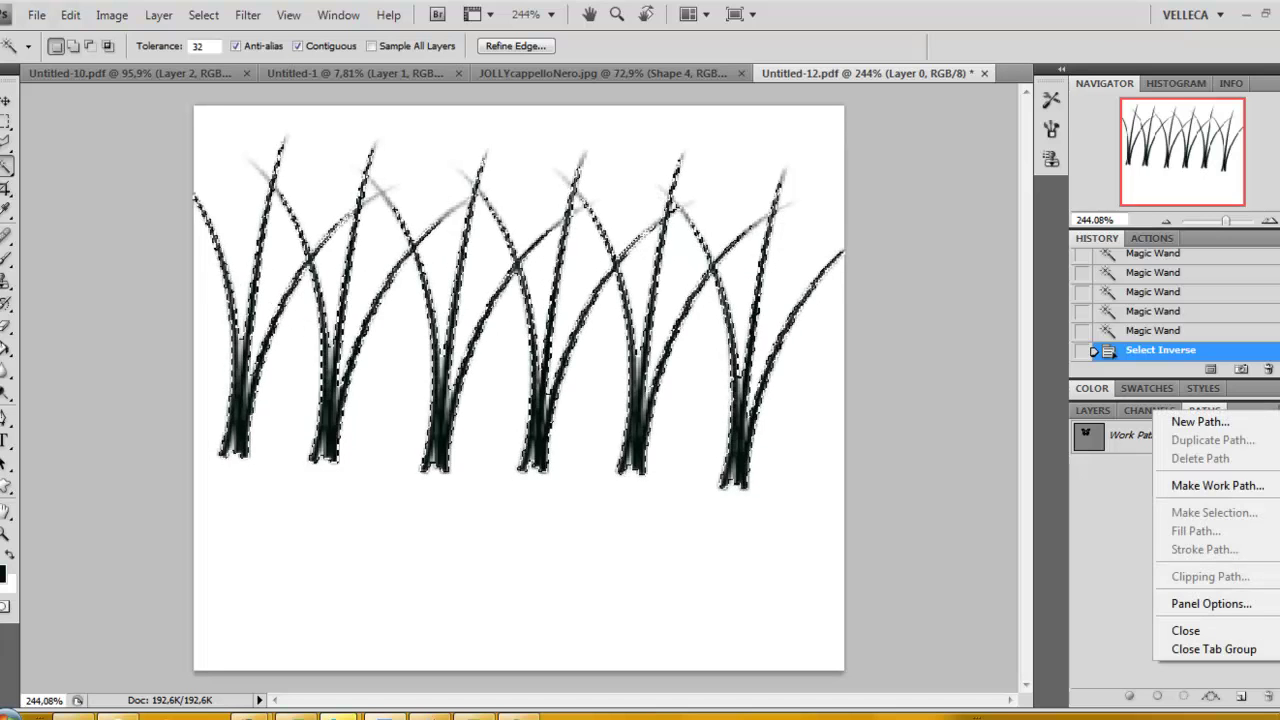
pyautogui.click(1250, 487)
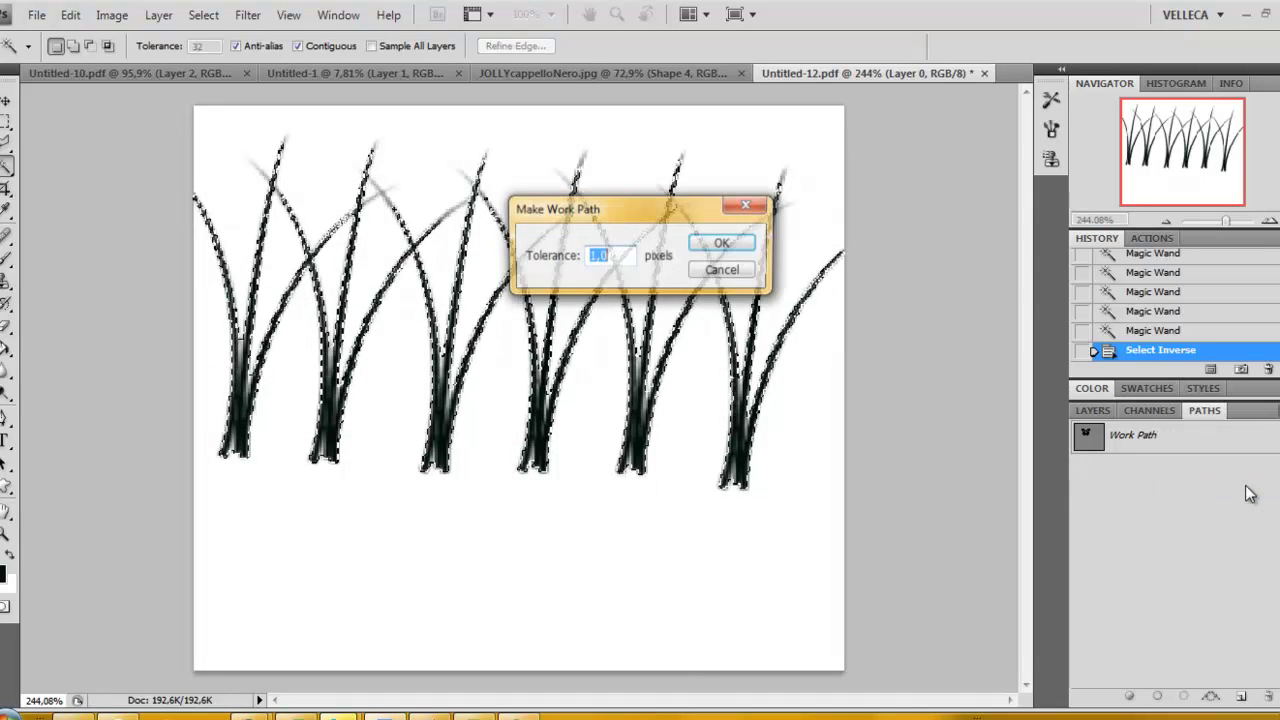
pyautogui.click(736, 244)
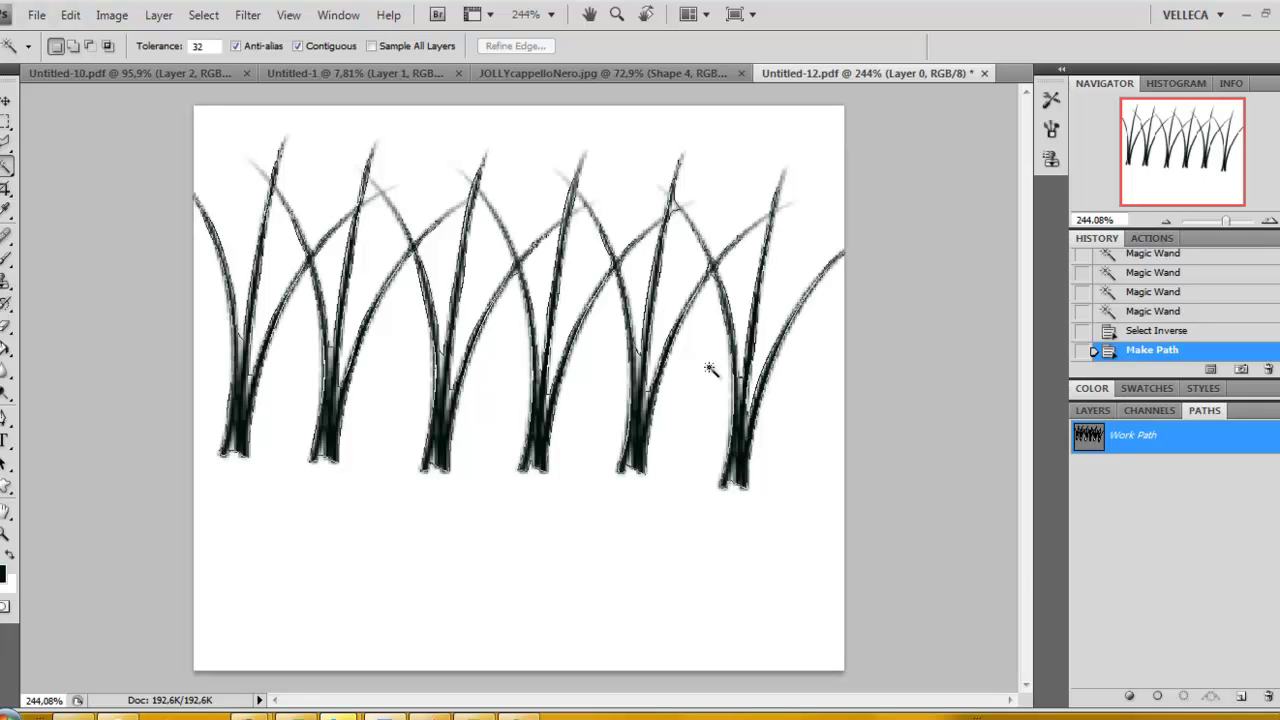
# Switch between the Layers and Paths panels to check the new Work Path.
pyautogui.click(1096, 409)
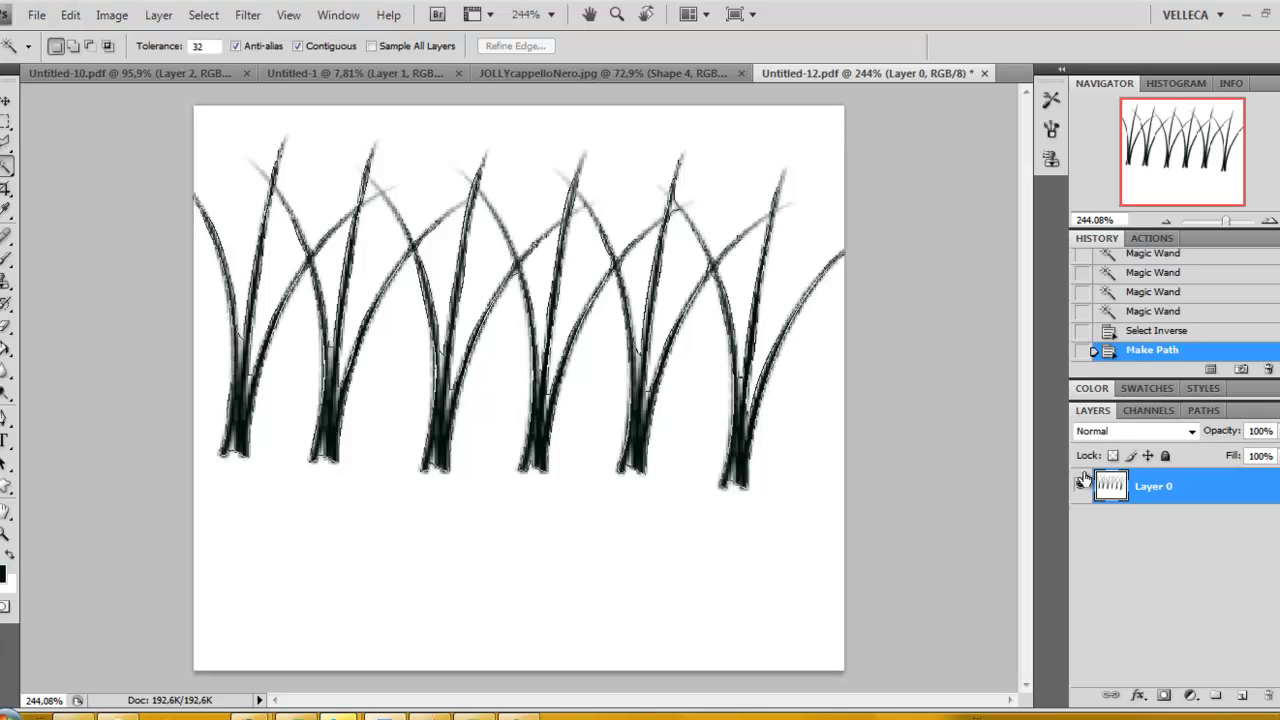
pyautogui.click(1210, 410)
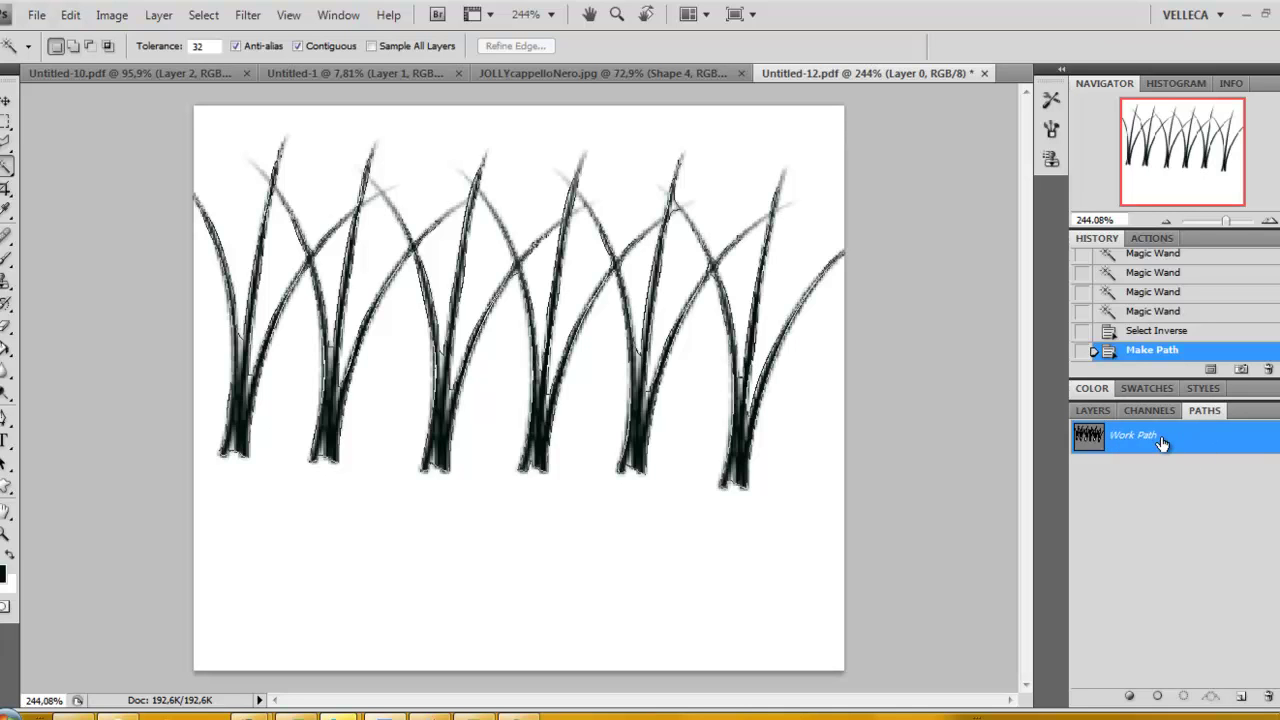
pyautogui.click(1092, 410)
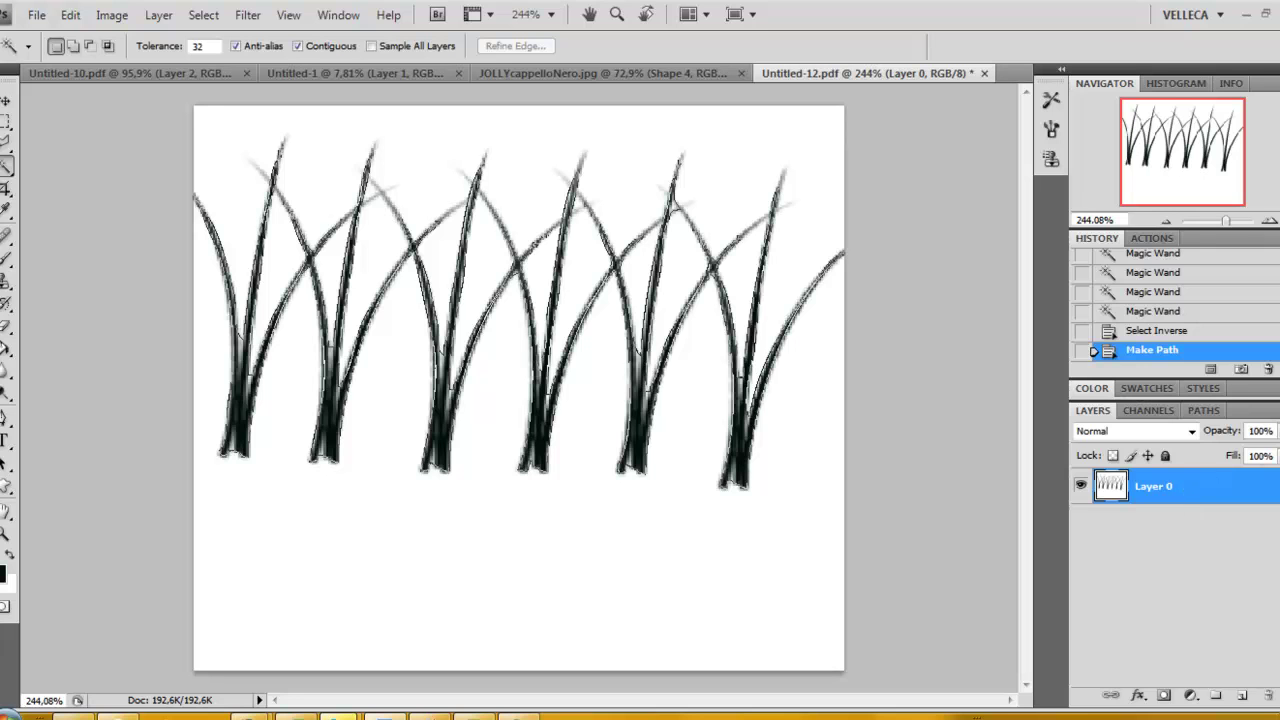
pyautogui.click(1273, 410)
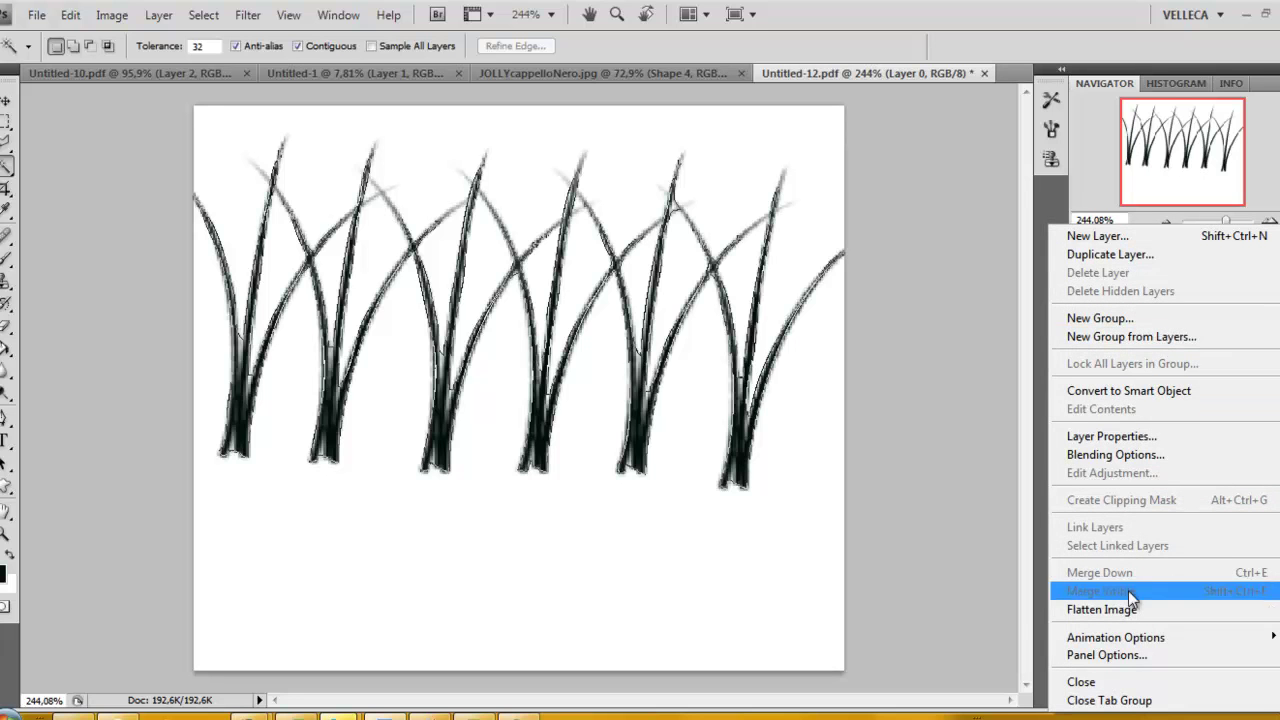
pyautogui.click(943, 619)
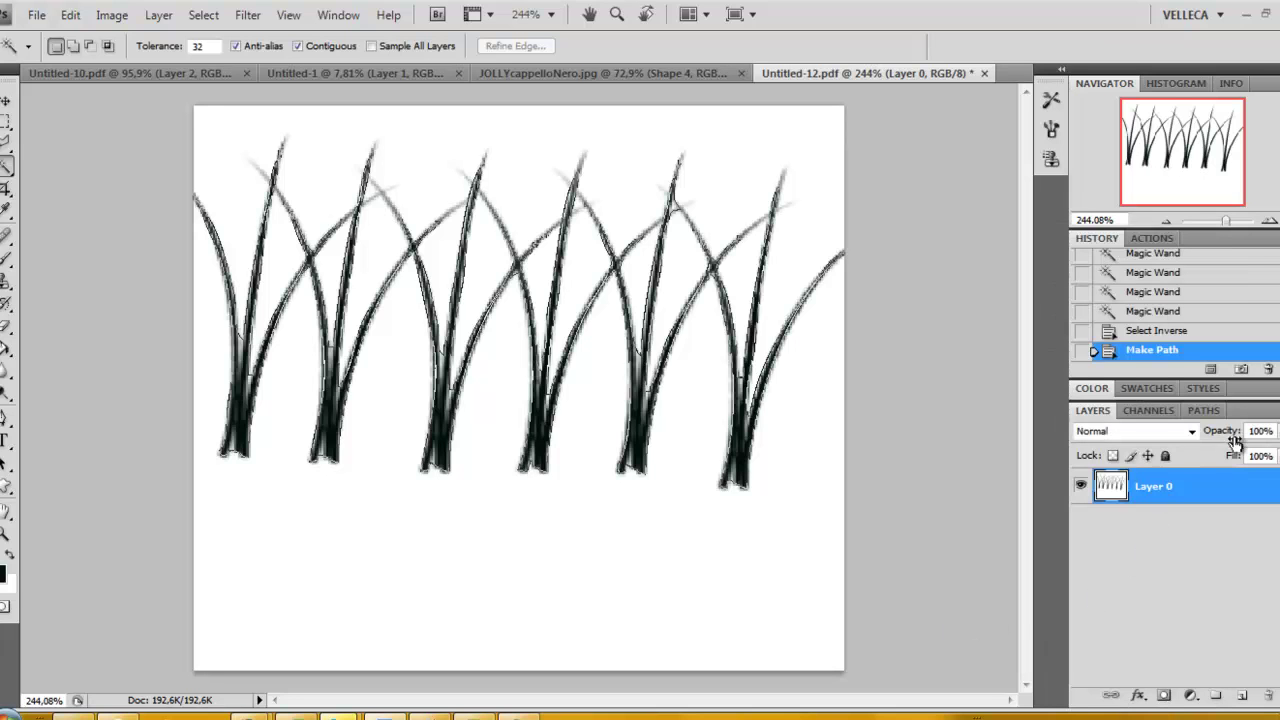
pyautogui.click(1210, 410)
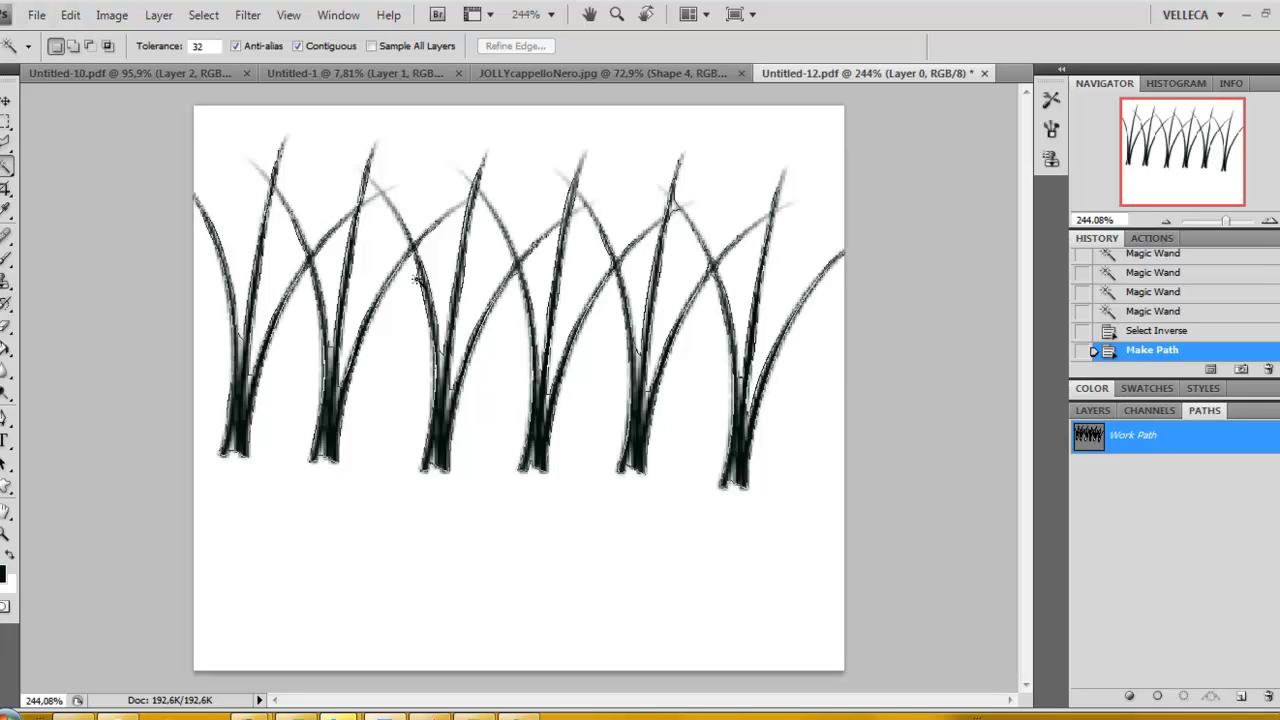
# Add a vector mask from the current work path to Layer 0.
pyautogui.click(162, 18)
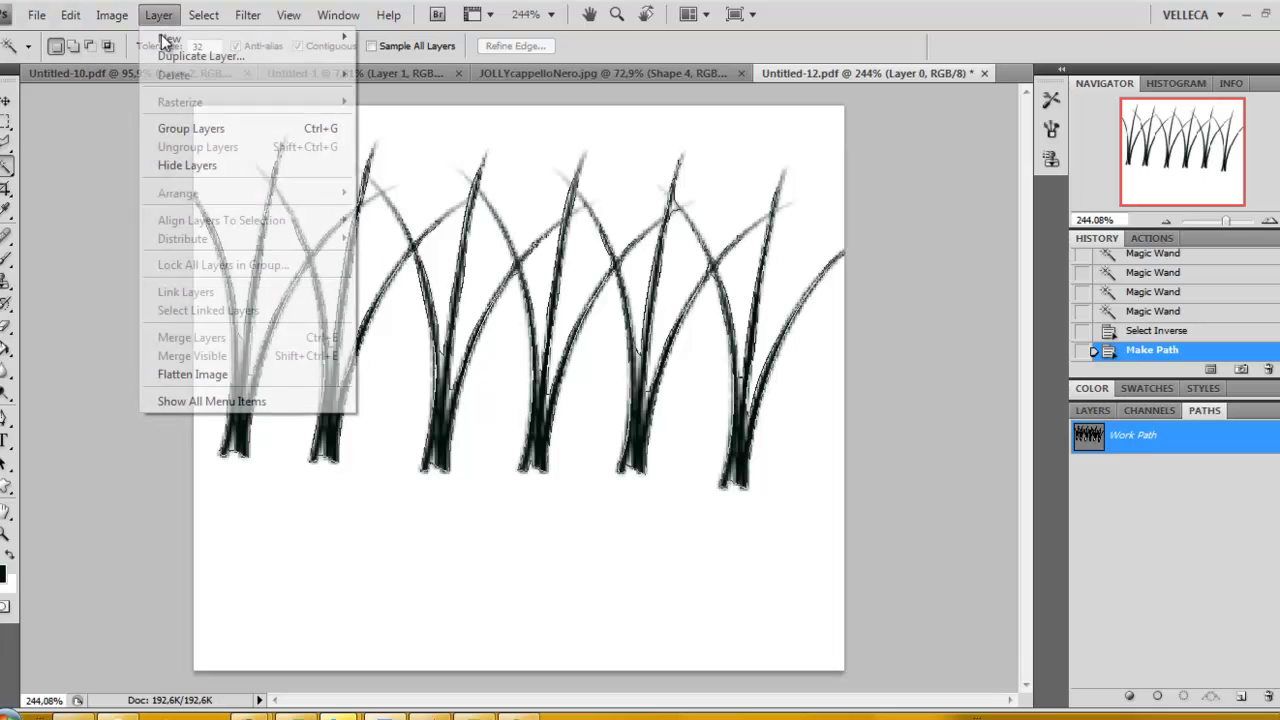
pyautogui.click(191, 403)
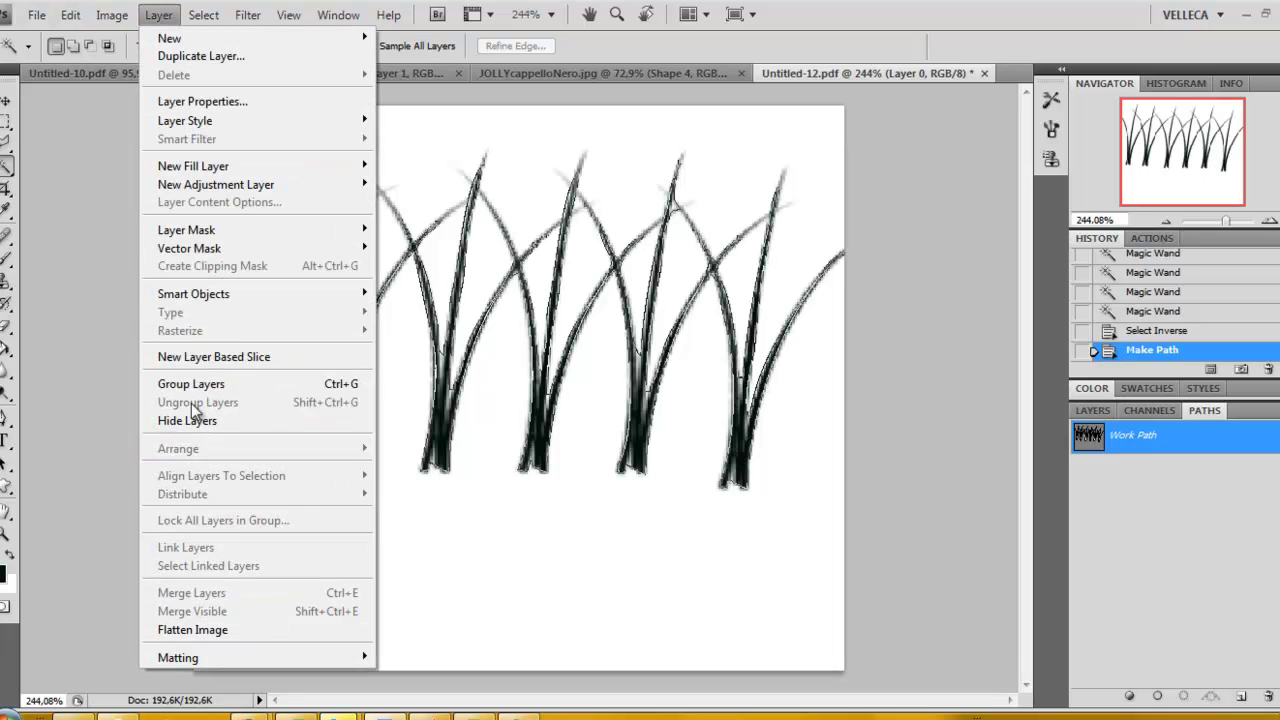
pyautogui.moveTo(189, 248)
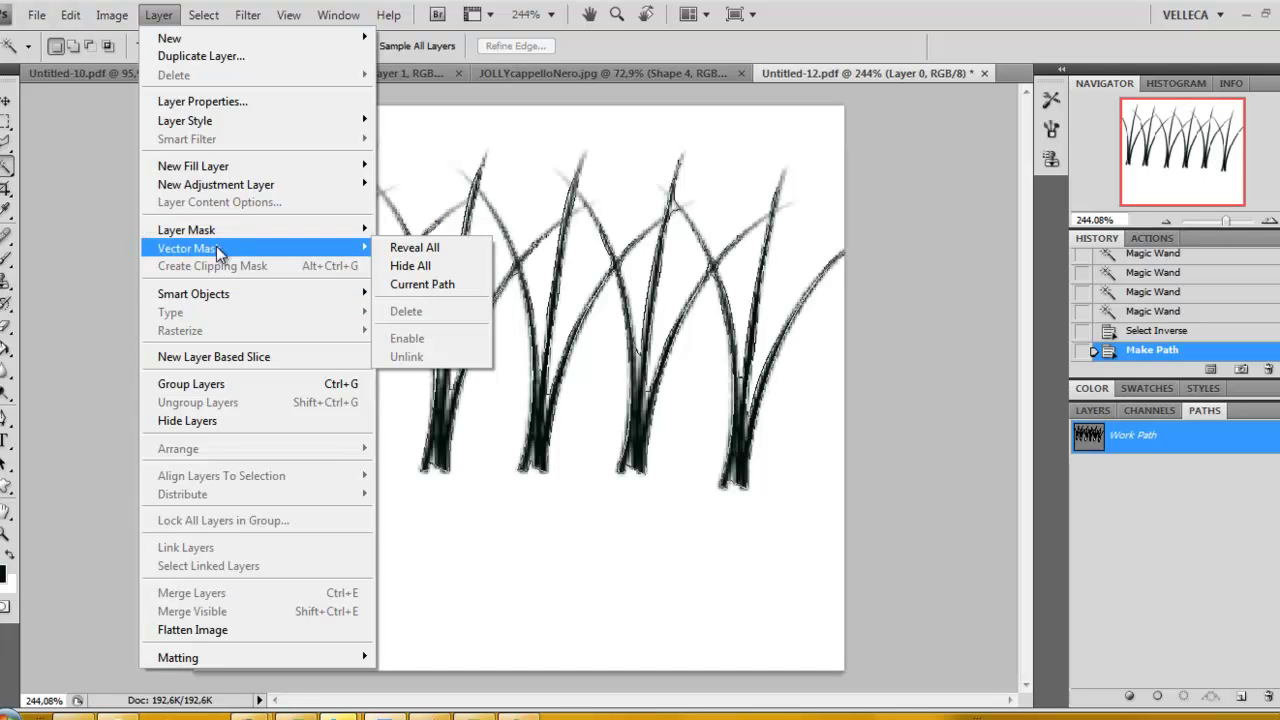
pyautogui.click(441, 287)
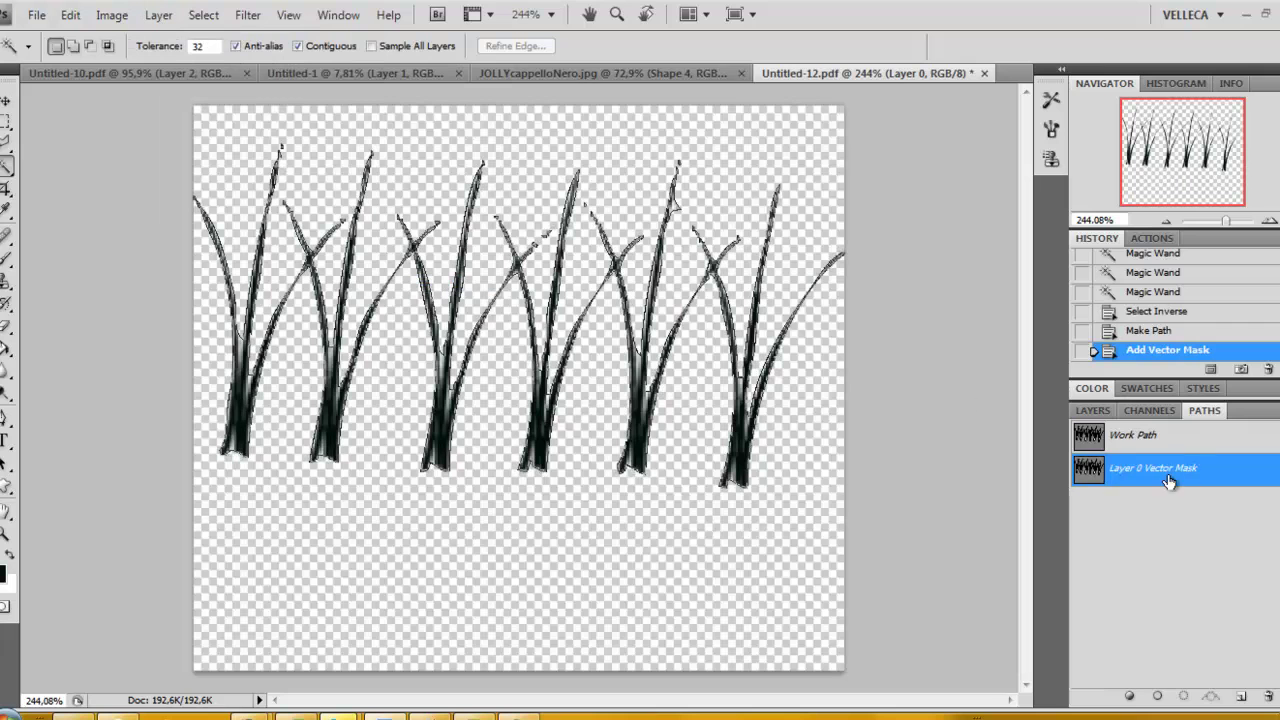
pyautogui.click(1092, 412)
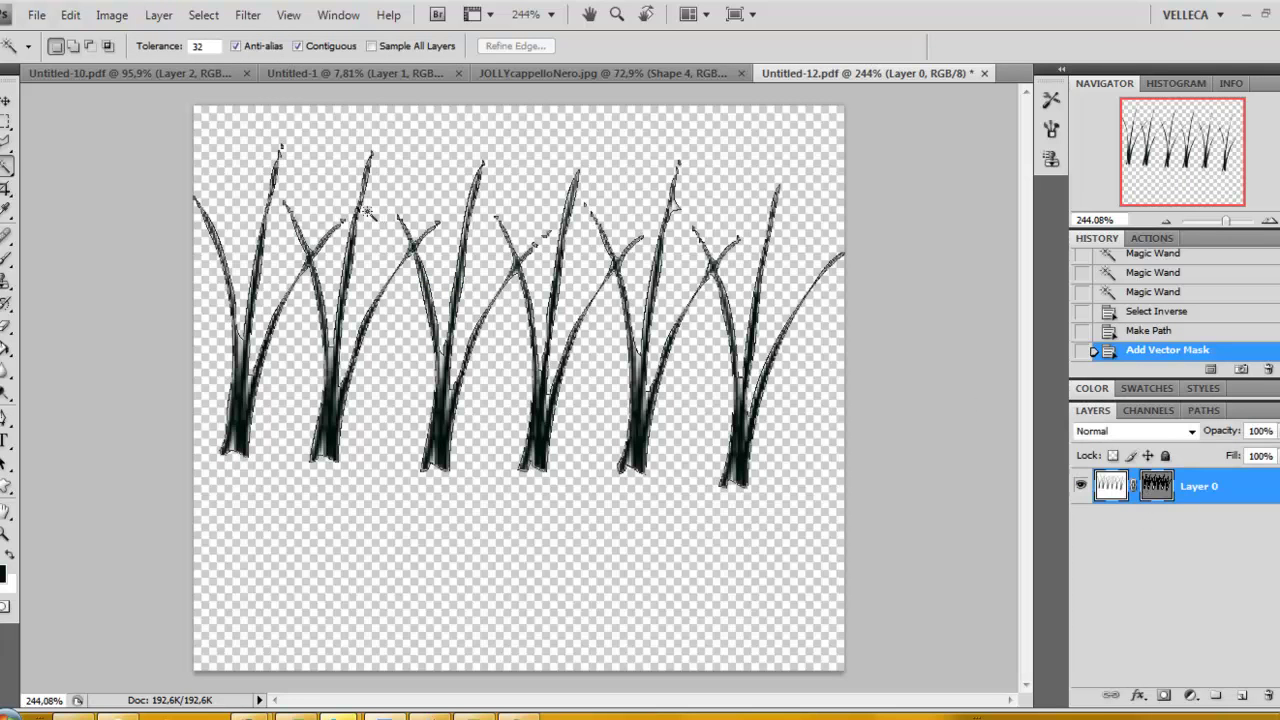
# Save the document as Photoshop PDF Untitled-13.pdf with the High Quality Print preset.
pyautogui.click(36, 15)
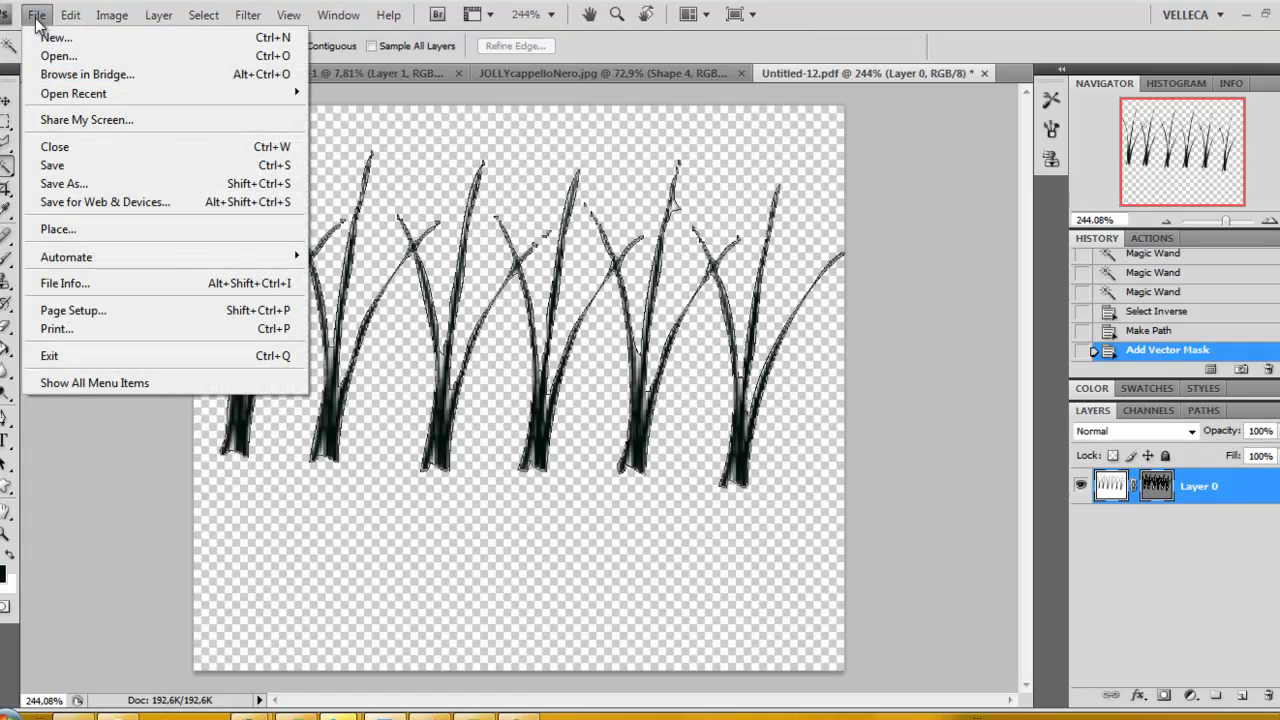
pyautogui.click(62, 186)
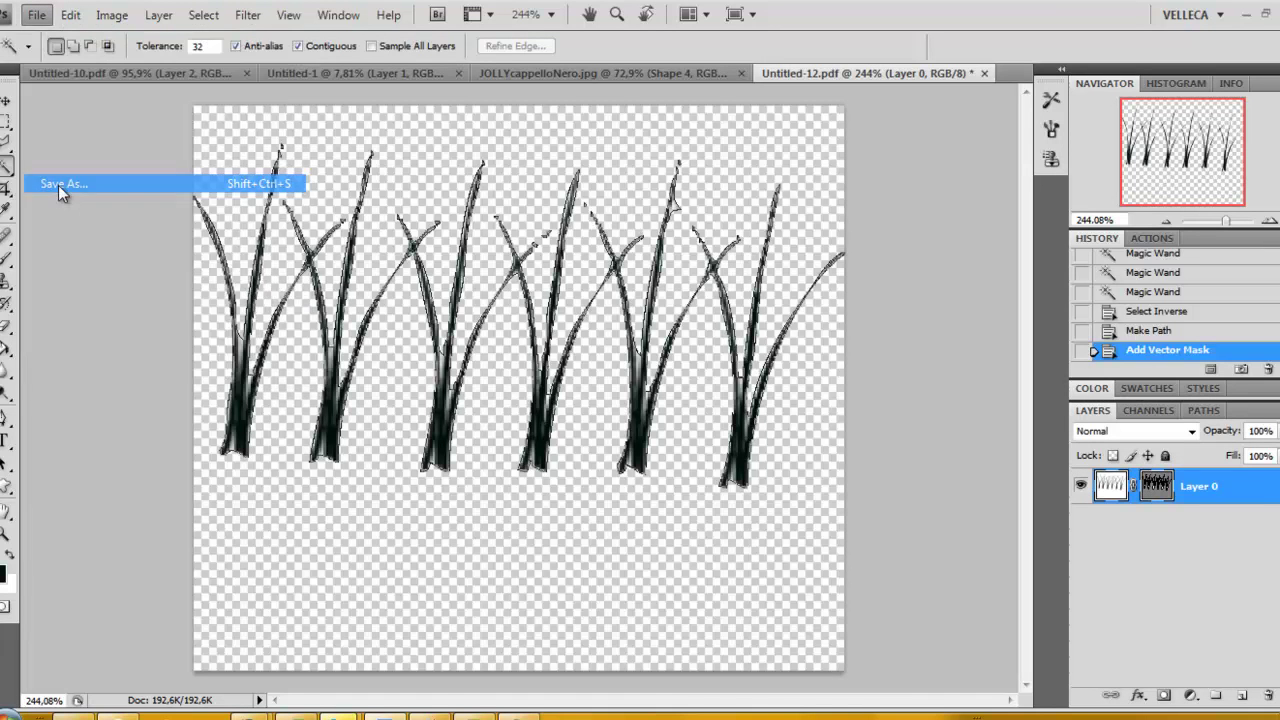
pyautogui.click(421, 447)
pyautogui.press('BackSpace')
pyautogui.write('3')
pyautogui.click(1168, 447)
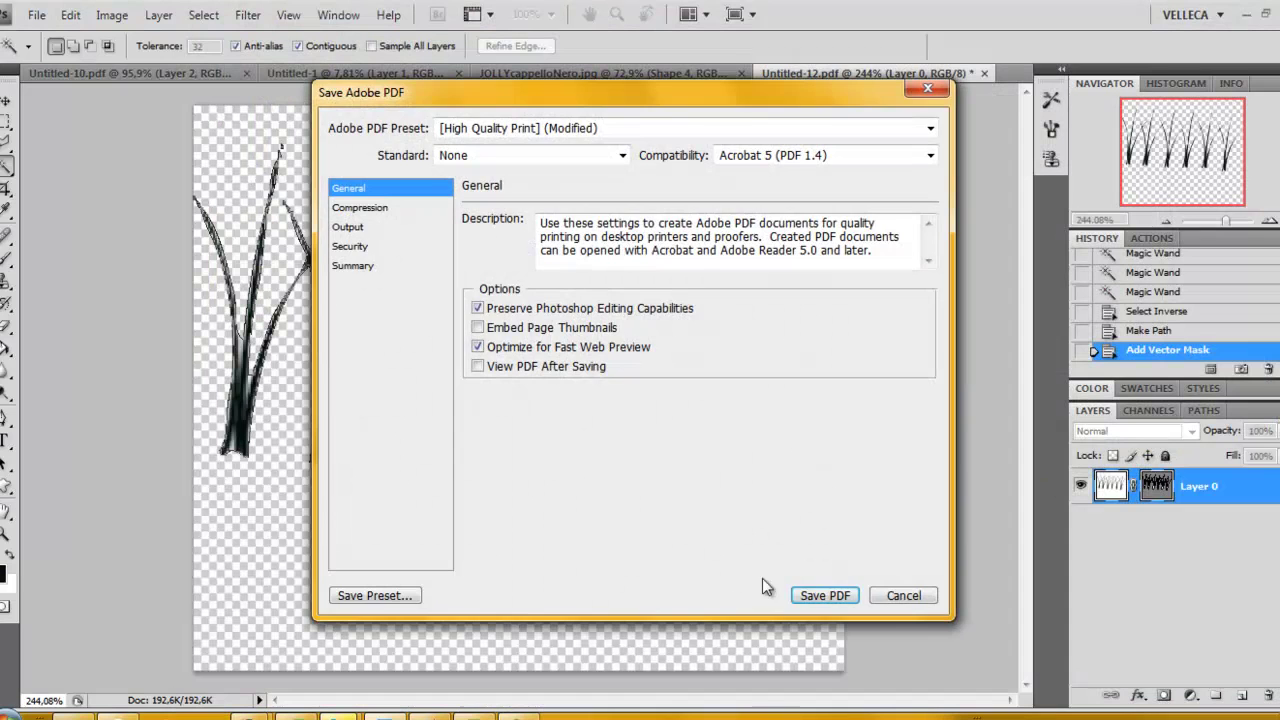
pyautogui.click(822, 595)
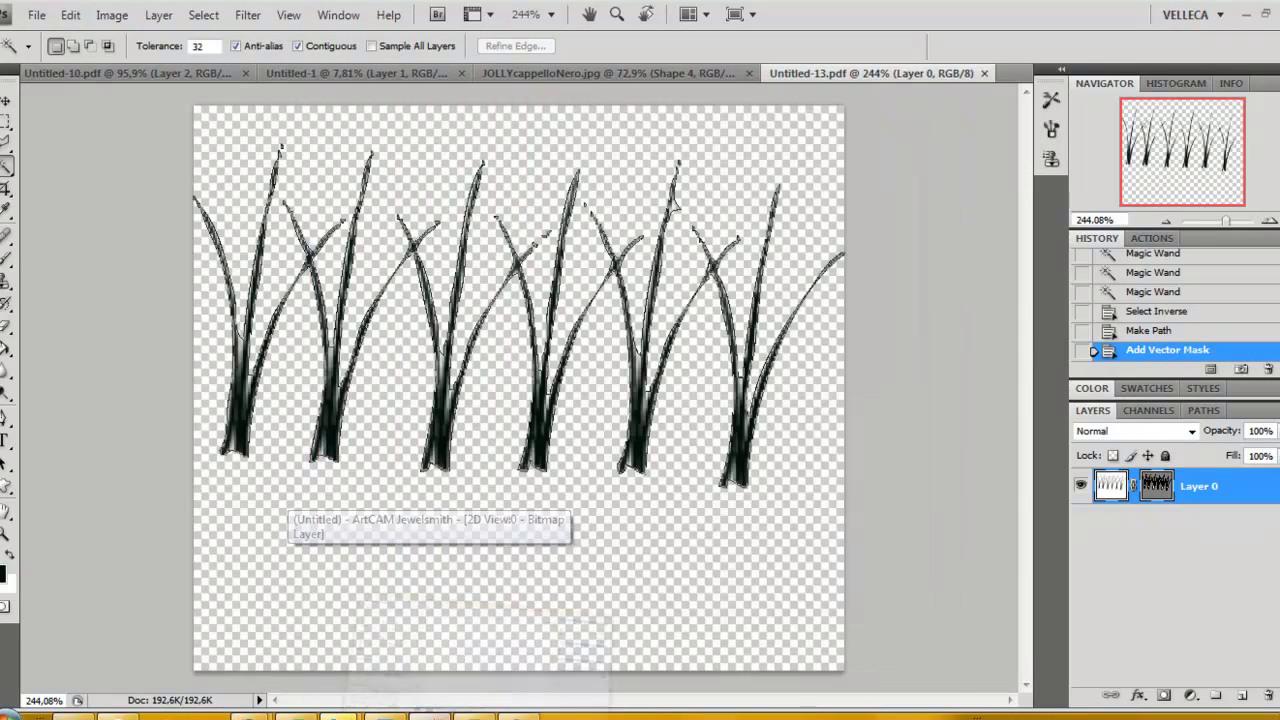
# Import Untitled-13.pdf into ArtCAM as vectors, select the grass outlines, and minimize ArtCAM.
pyautogui.moveTo(430, 712)
pyautogui.click(420, 620)
pyautogui.scroll(-2, 335, 255)
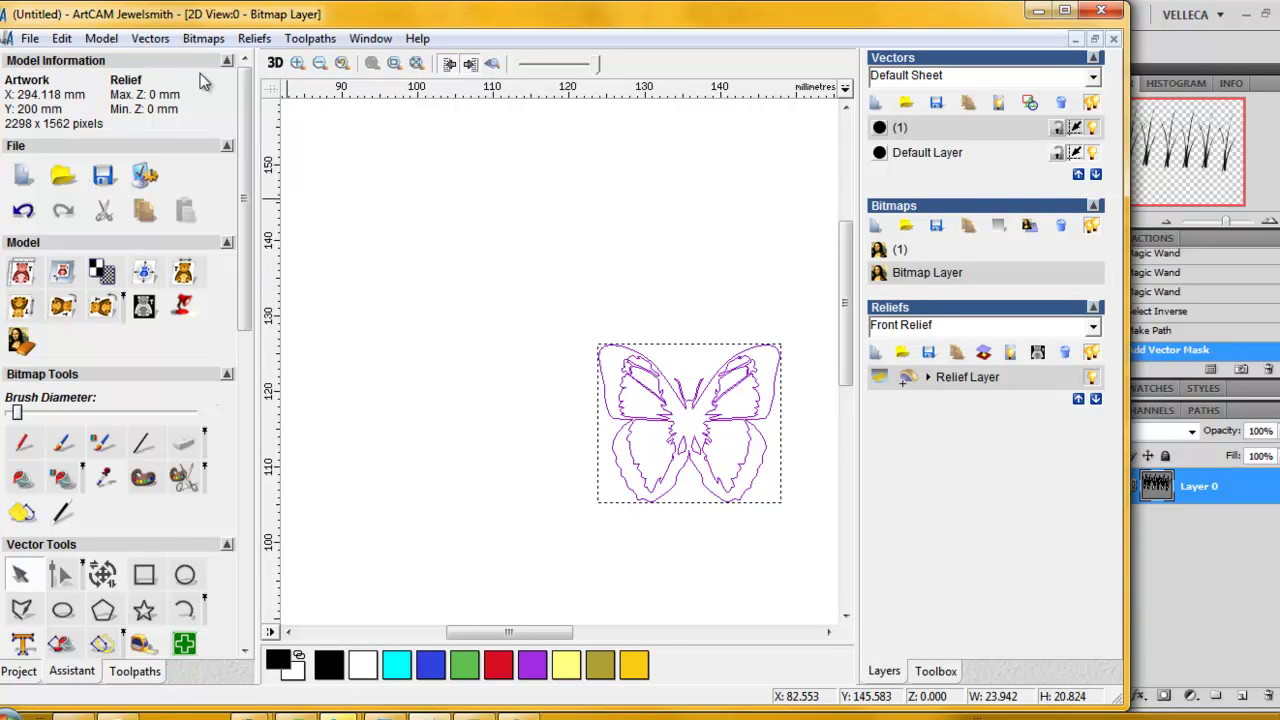
pyautogui.click(150, 38)
pyautogui.click(225, 97)
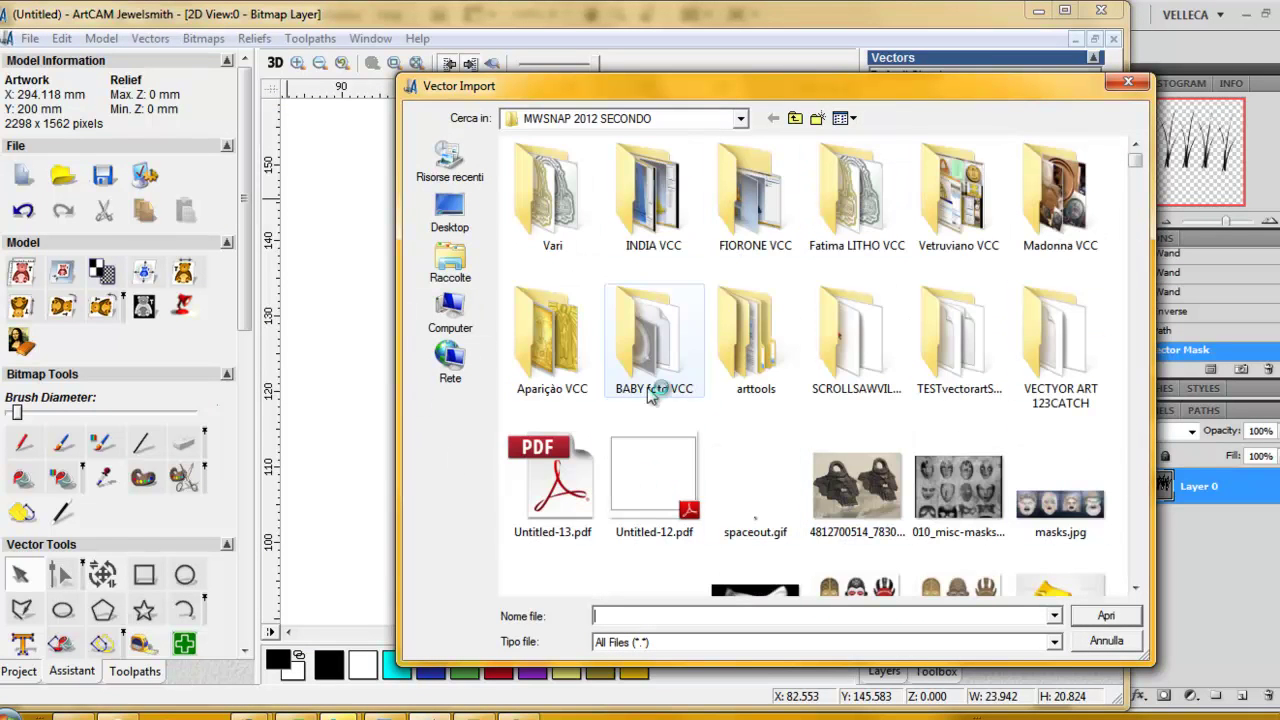
pyautogui.click(556, 490)
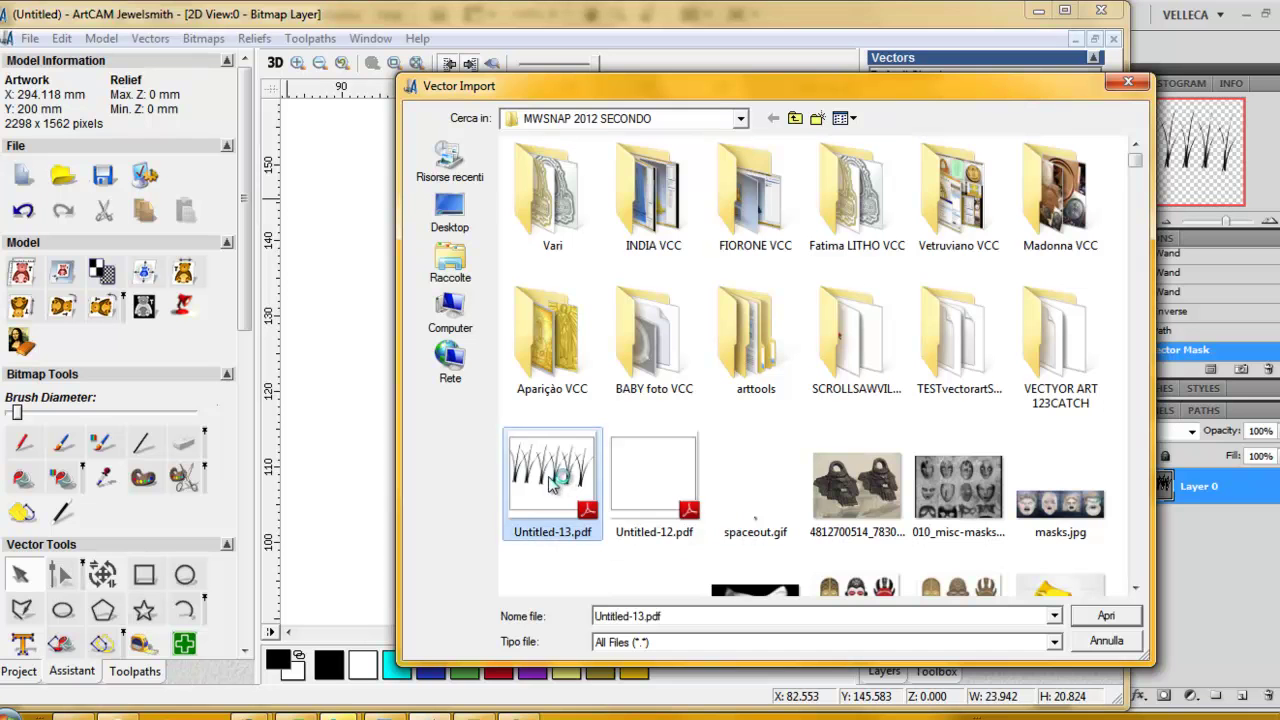
pyautogui.click(1106, 615)
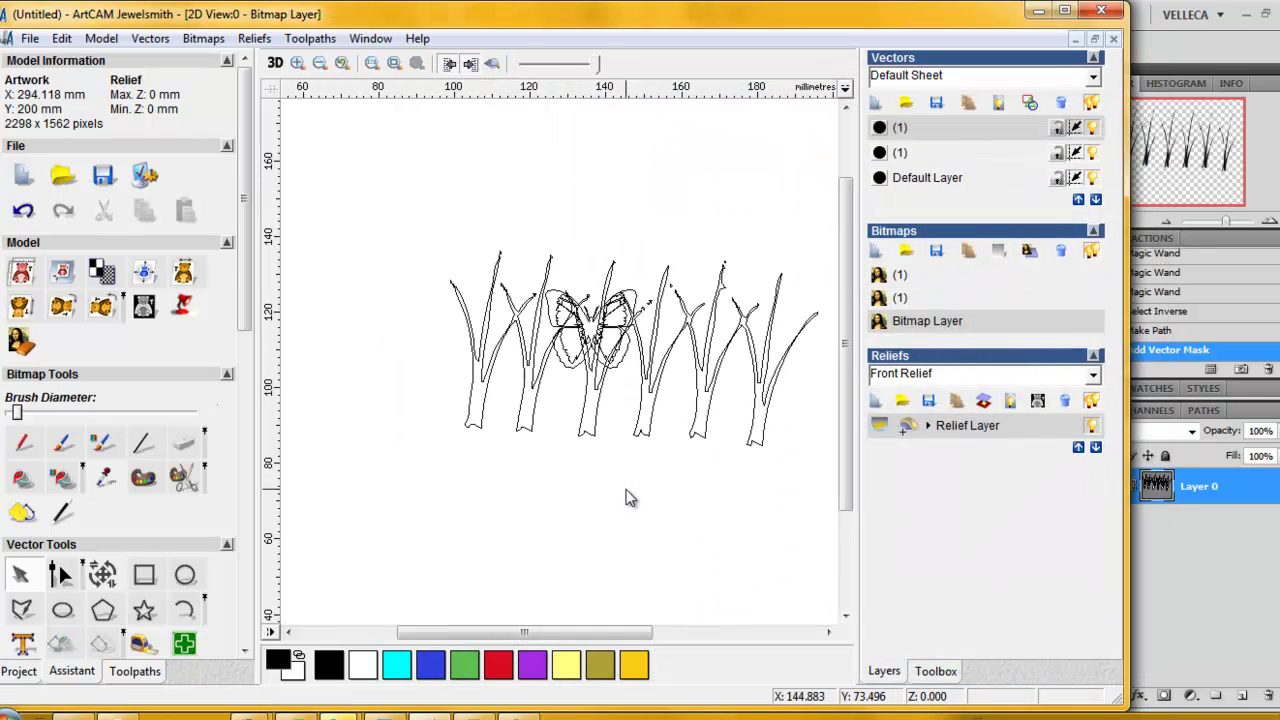
pyautogui.click(690, 432)
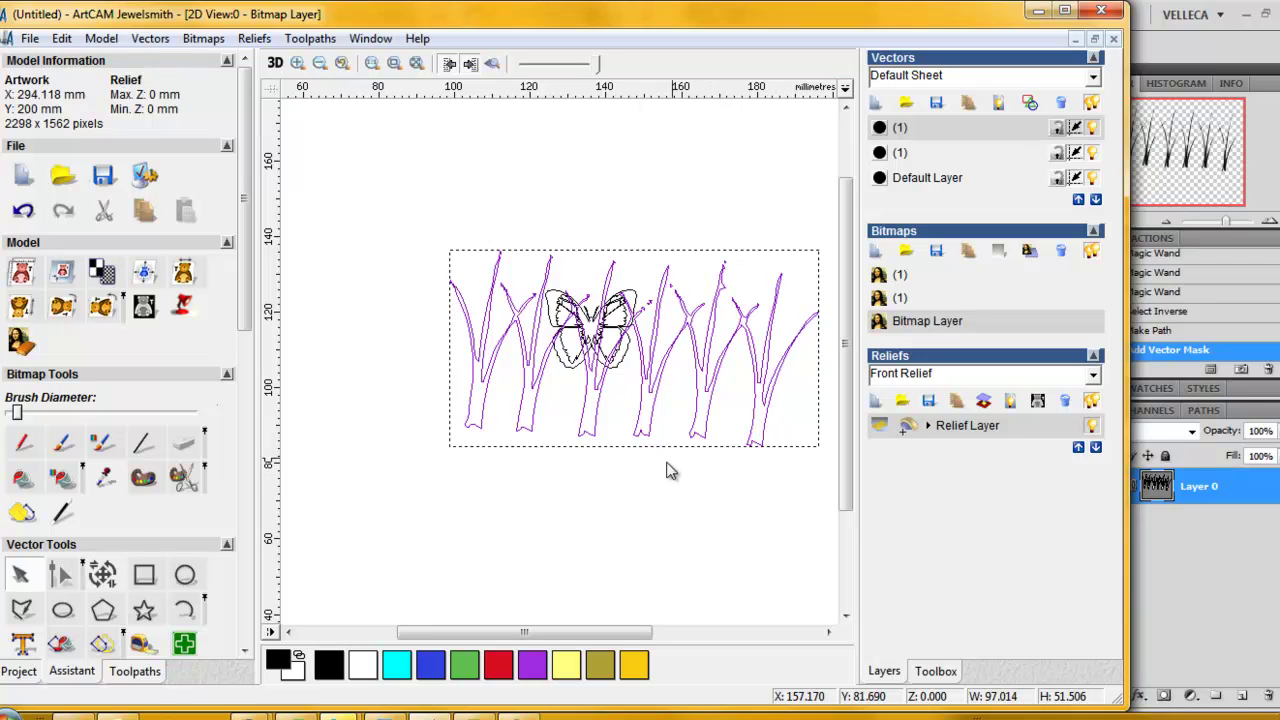
pyautogui.click(1038, 14)
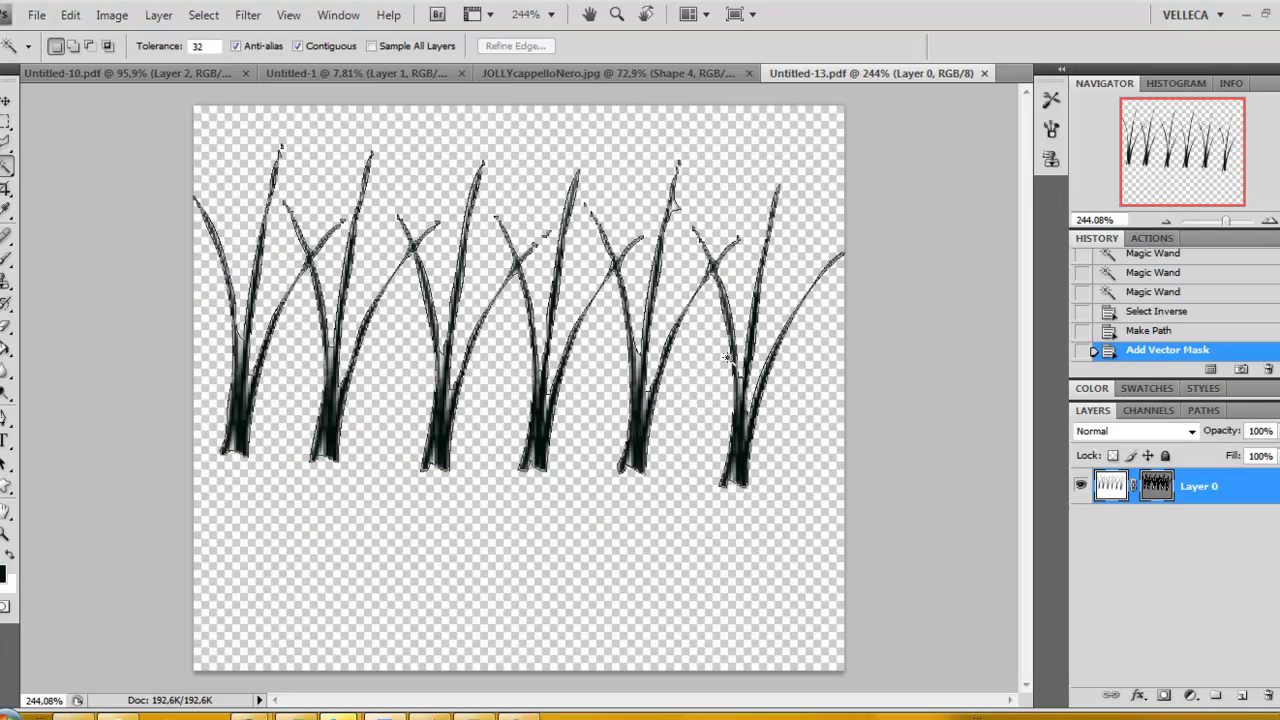
# Create a new 275 × 239 blank document.
pyautogui.click(36, 15)
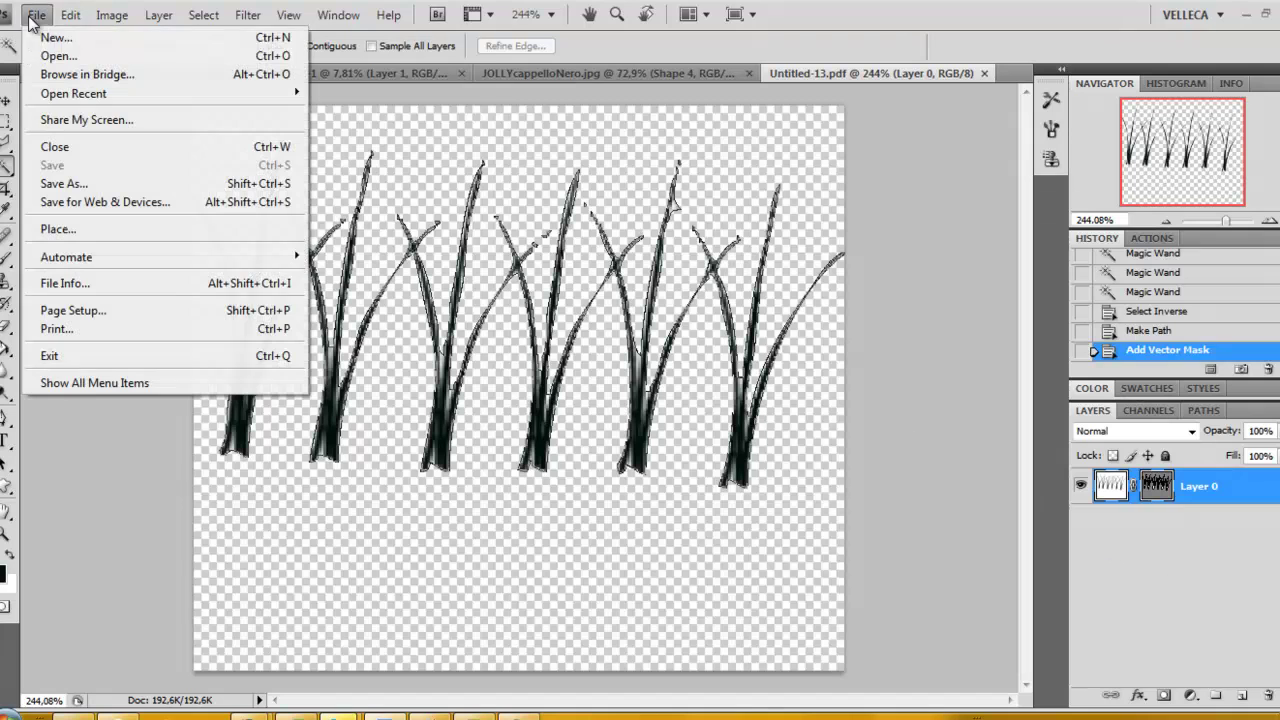
pyautogui.click(75, 38)
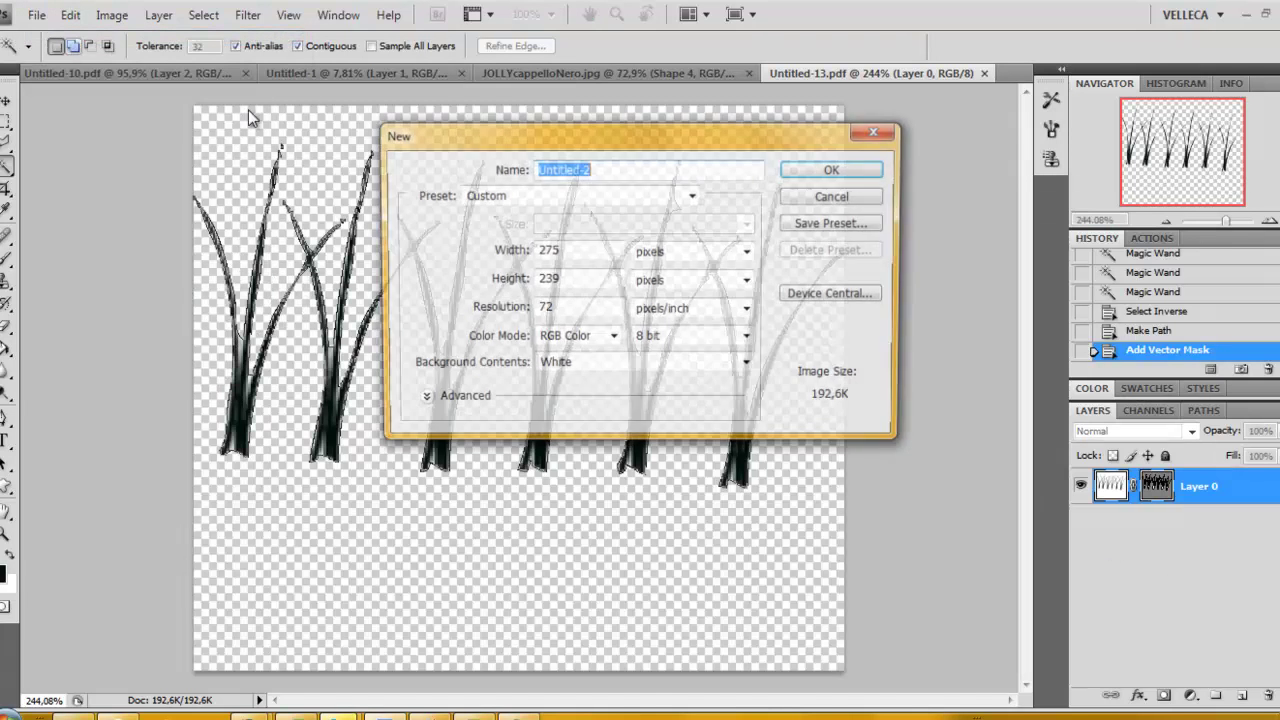
pyautogui.click(836, 170)
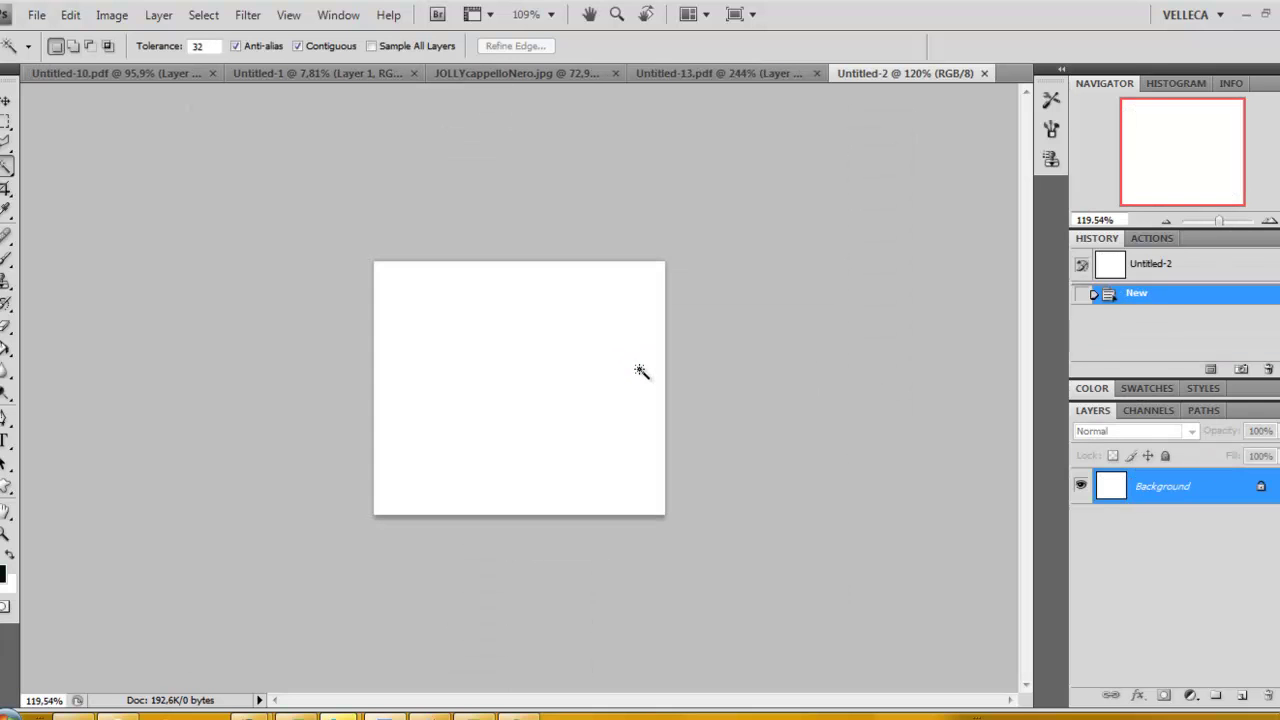
# Select the Brush tool and show the brush picker's brush-set menu.
pyautogui.click(6, 101)
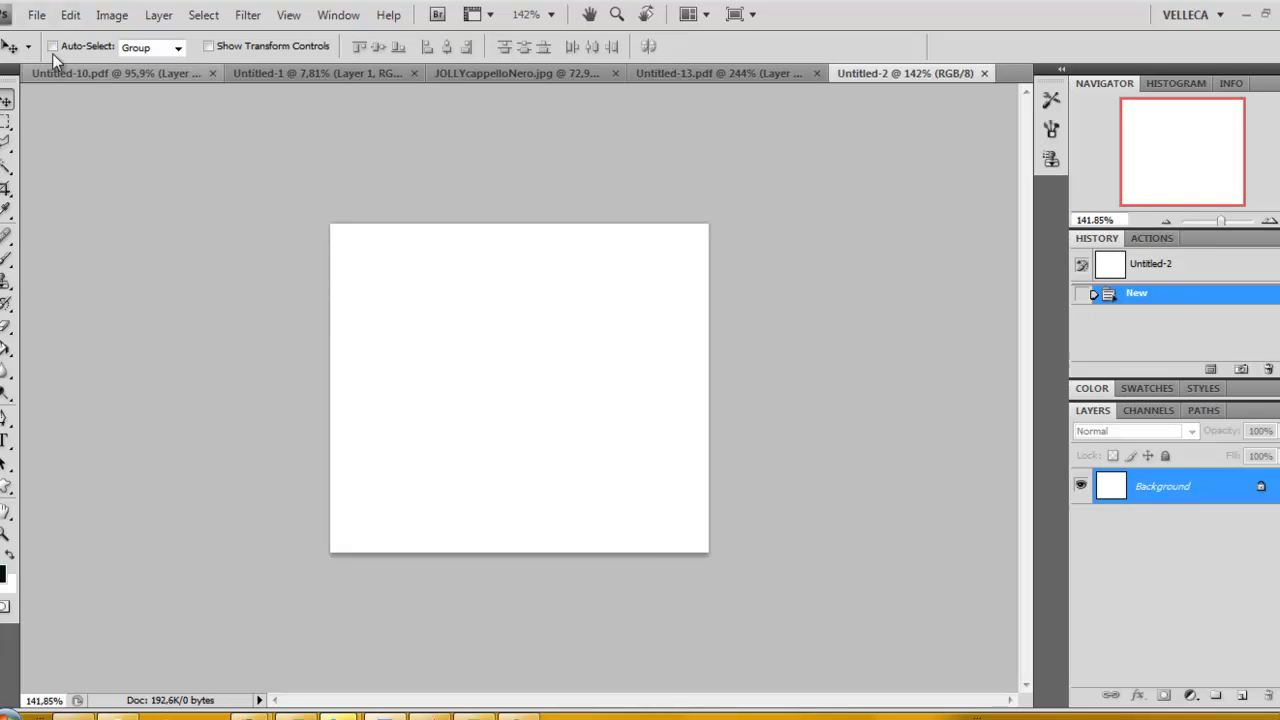
pyautogui.click(29, 47)
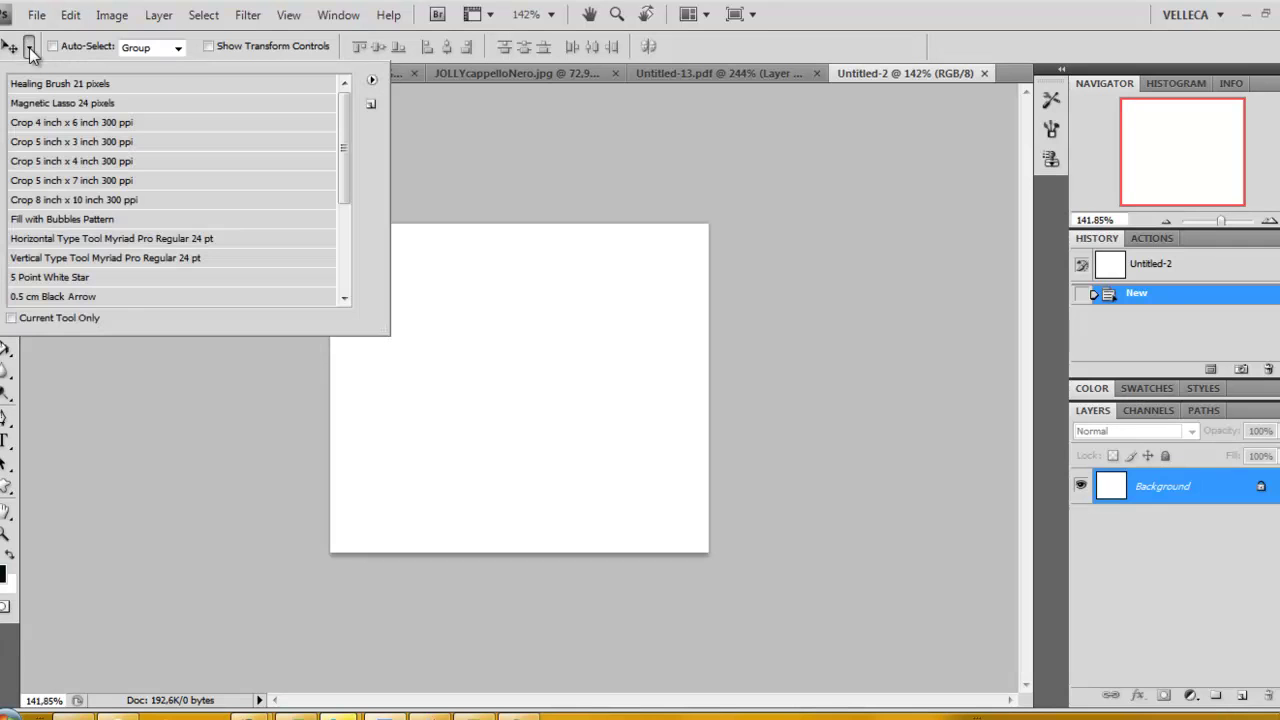
pyautogui.click(85, 452)
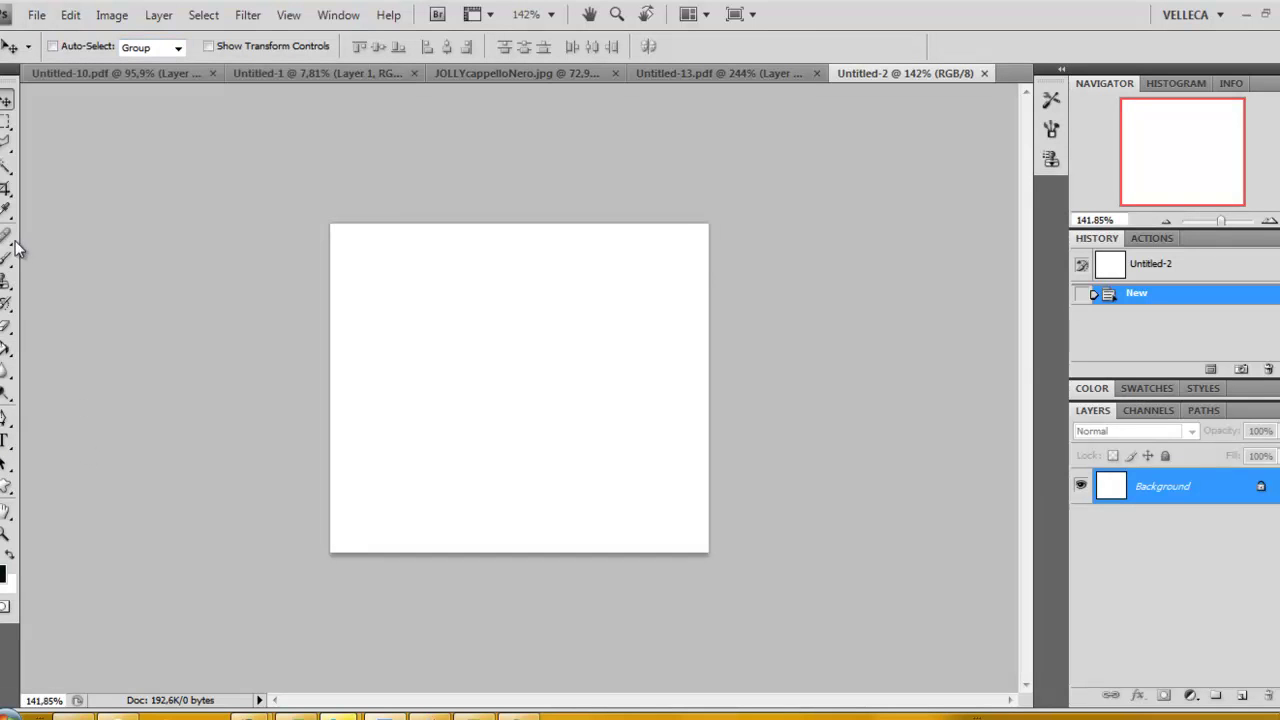
pyautogui.click(6, 258)
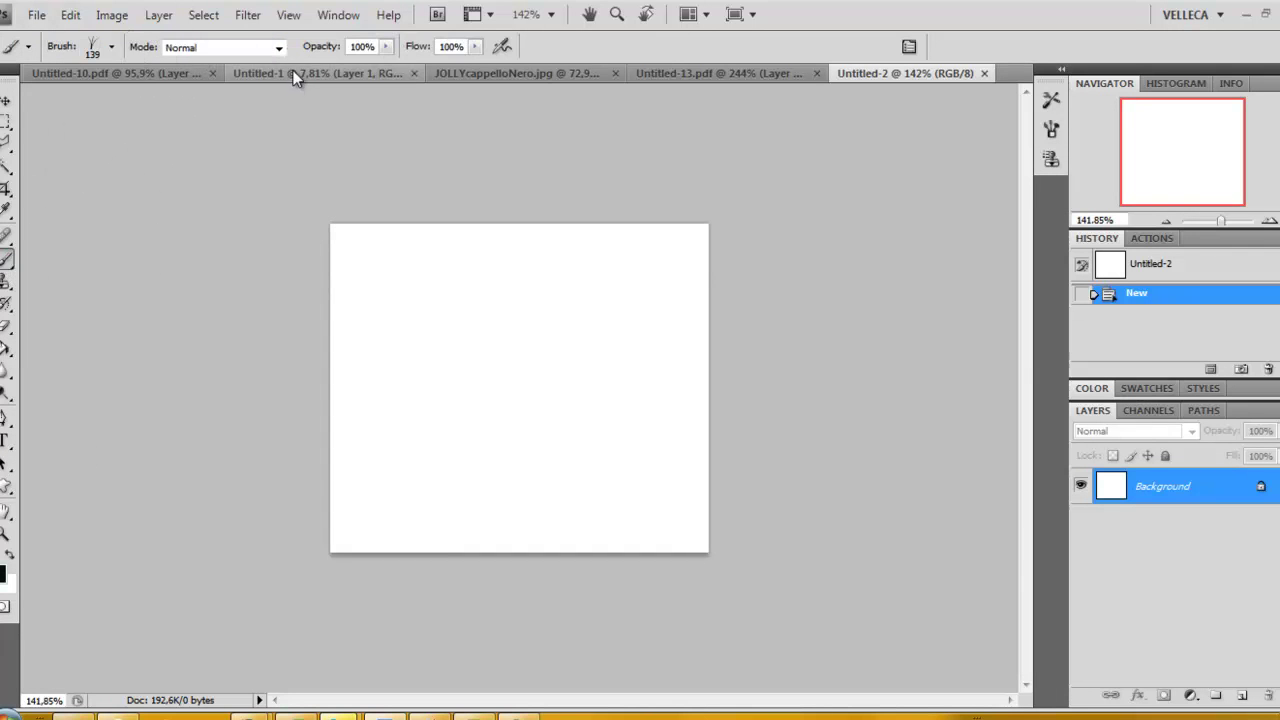
pyautogui.click(114, 48)
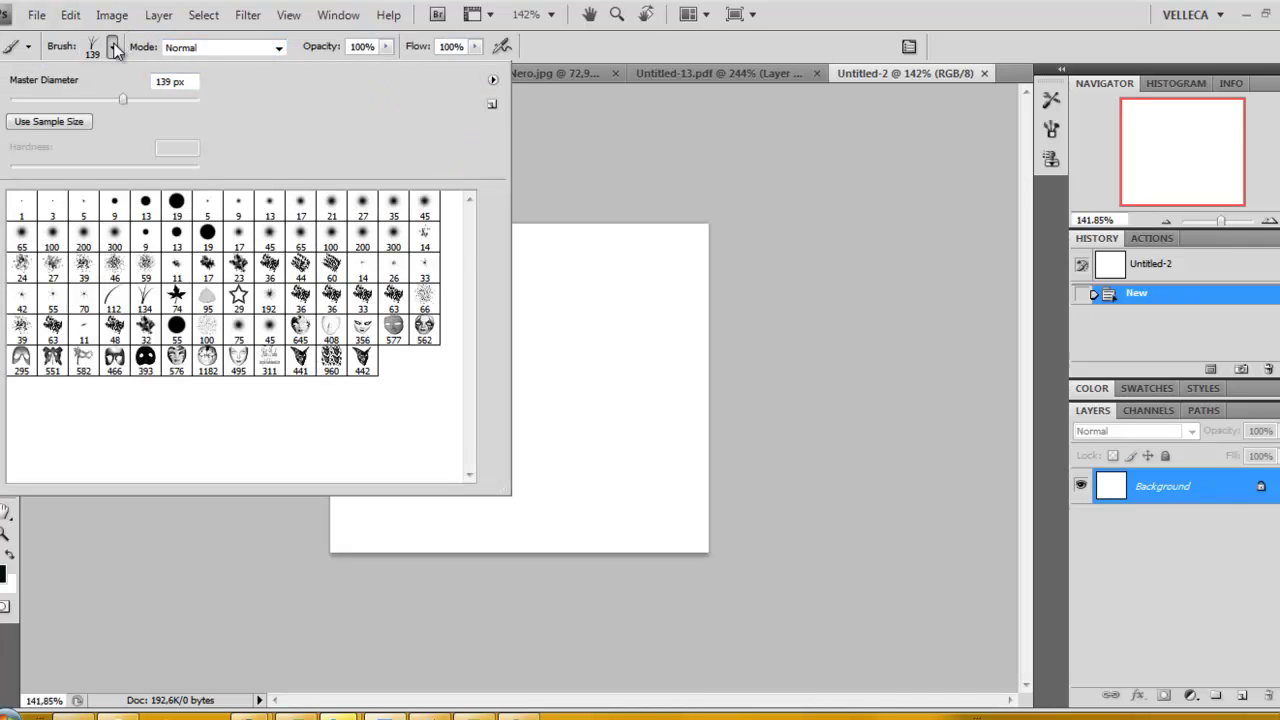
pyautogui.click(494, 79)
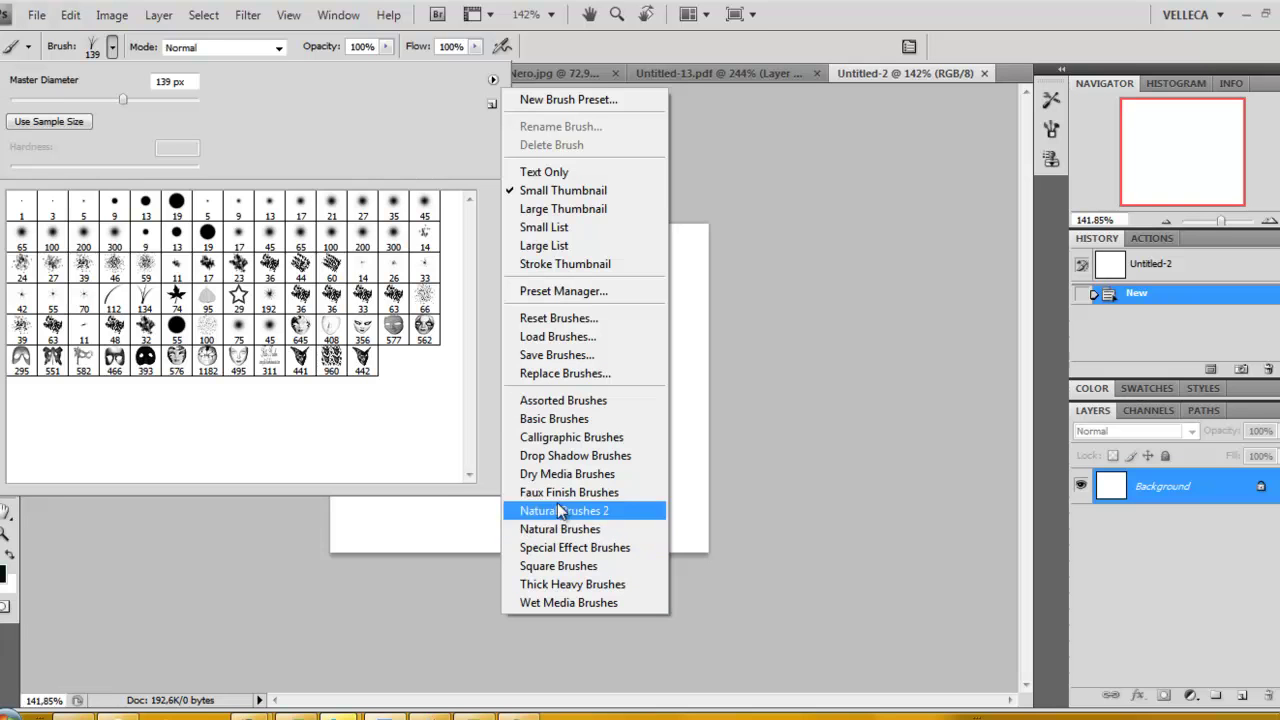
# Start loading Assorted Brushes, then cancel the save-current-brushes prompt.
pyautogui.click(563, 400)
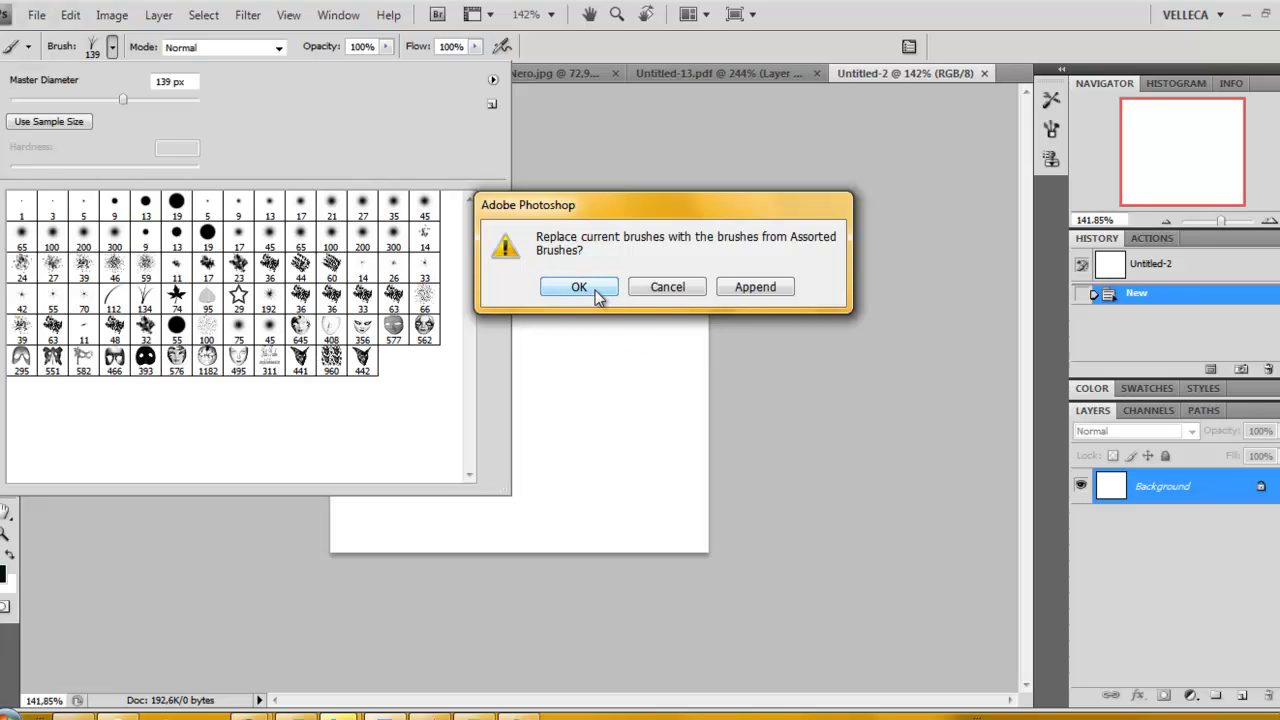
pyautogui.click(595, 290)
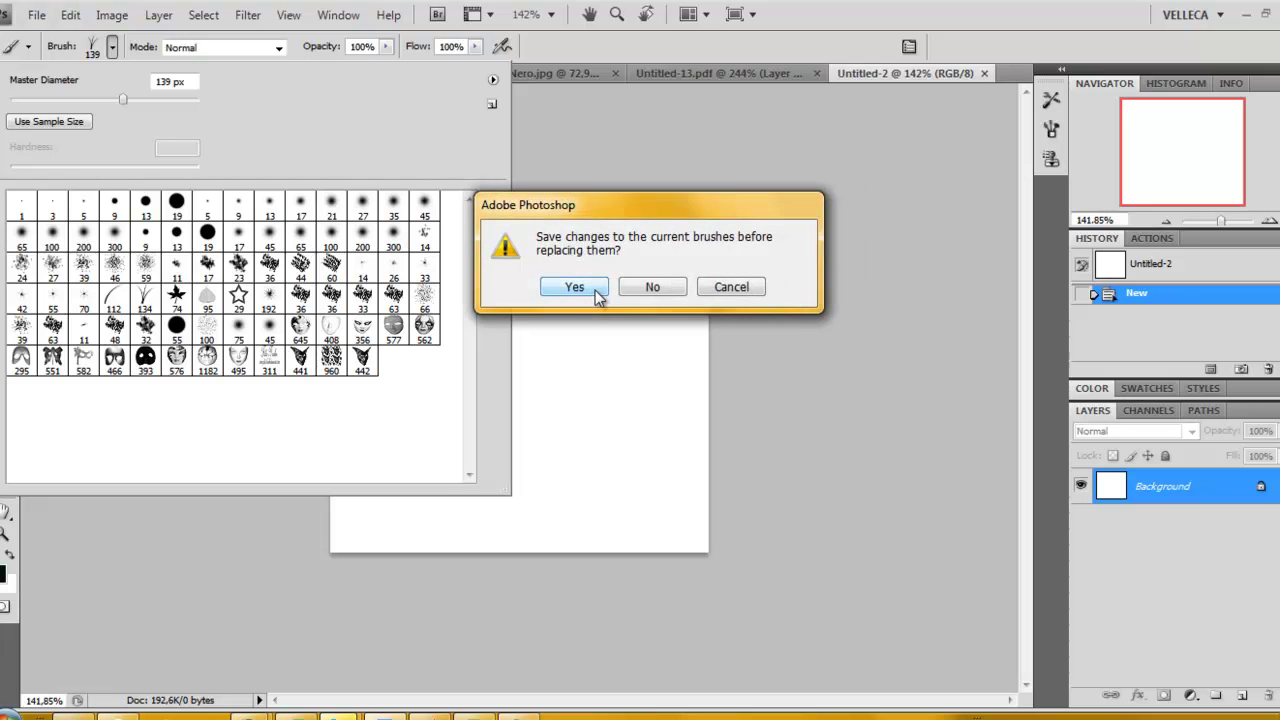
pyautogui.click(575, 287)
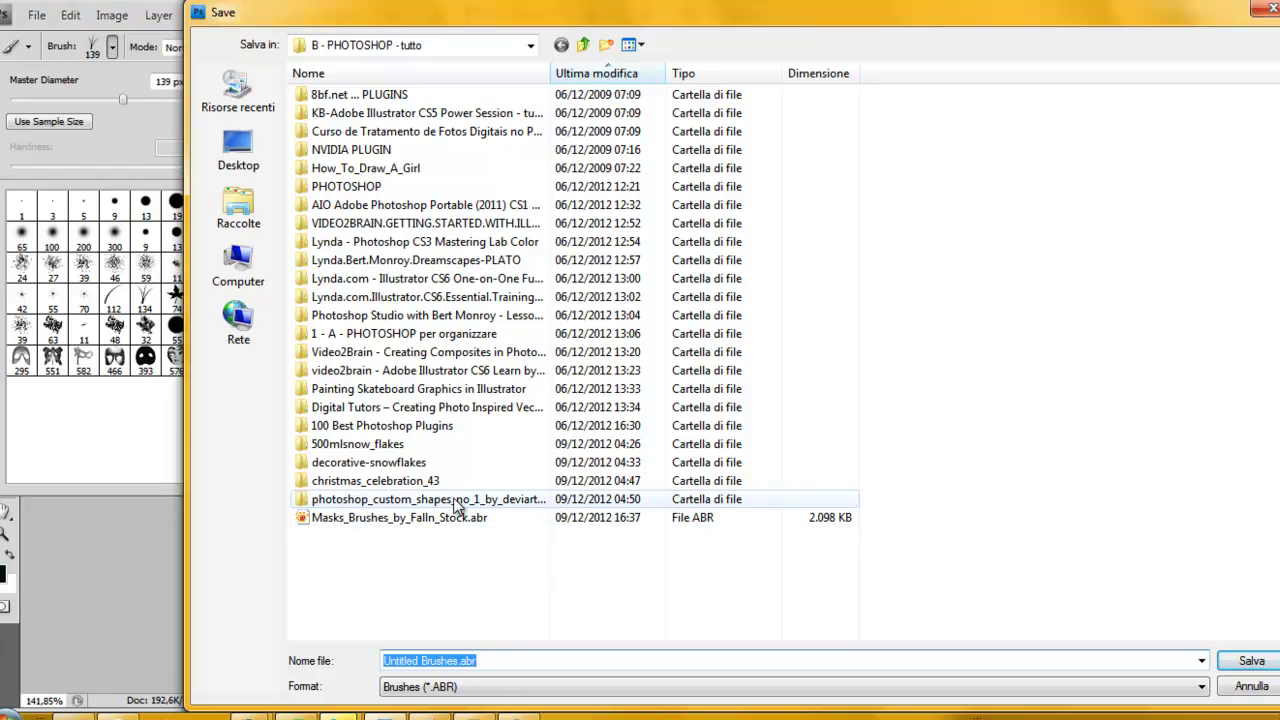
pyautogui.doubleClick(456, 499)
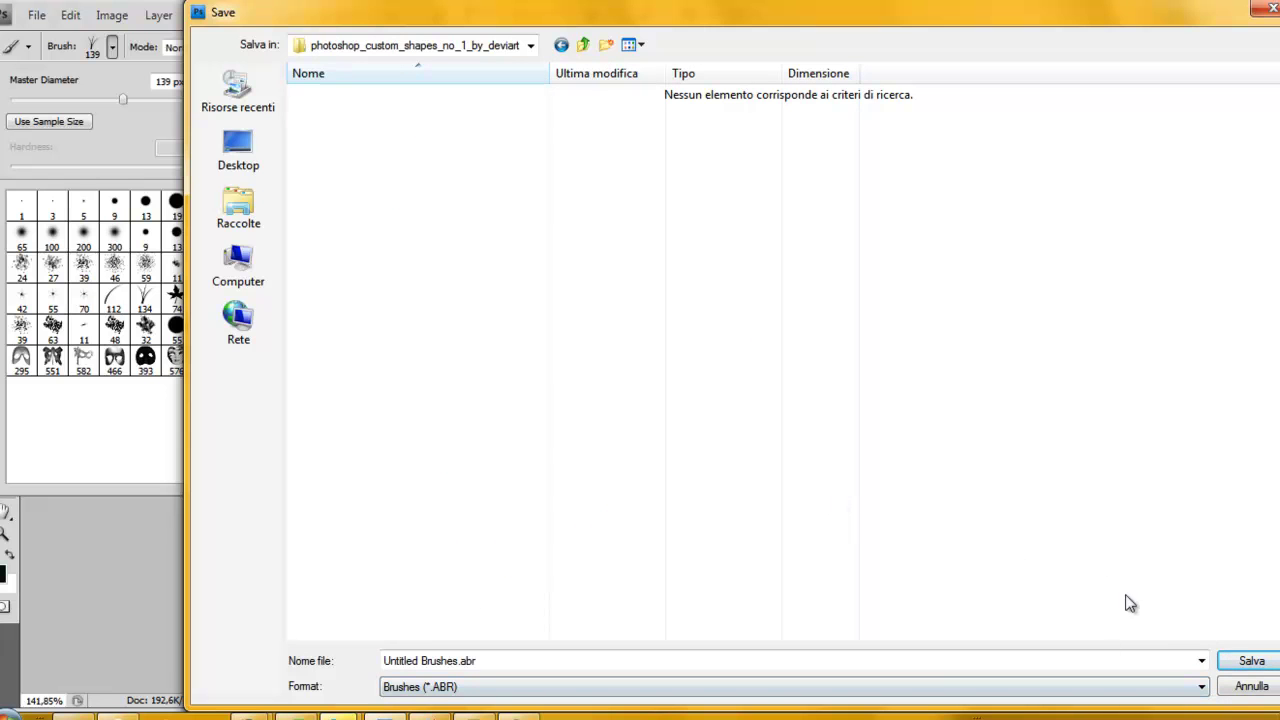
pyautogui.click(1252, 687)
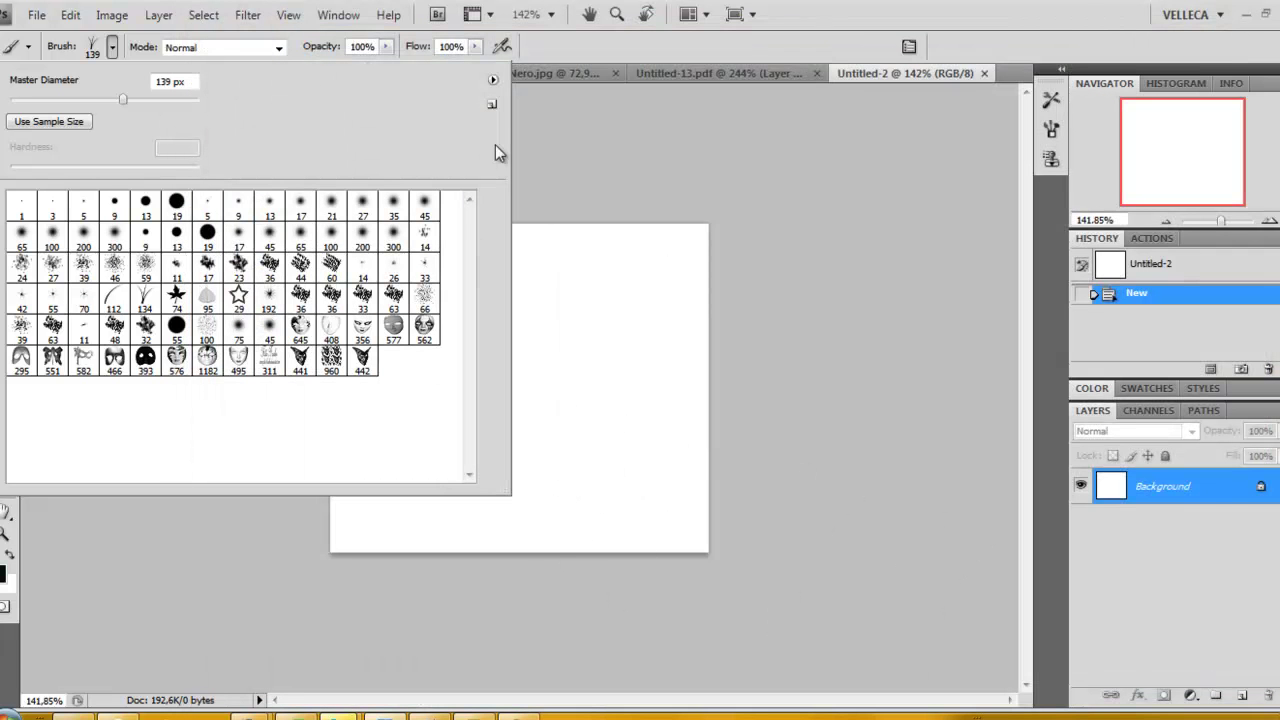
# Append the Basic Brushes and Natural Brushes 2 sets to the brush picker.
pyautogui.click(493, 79)
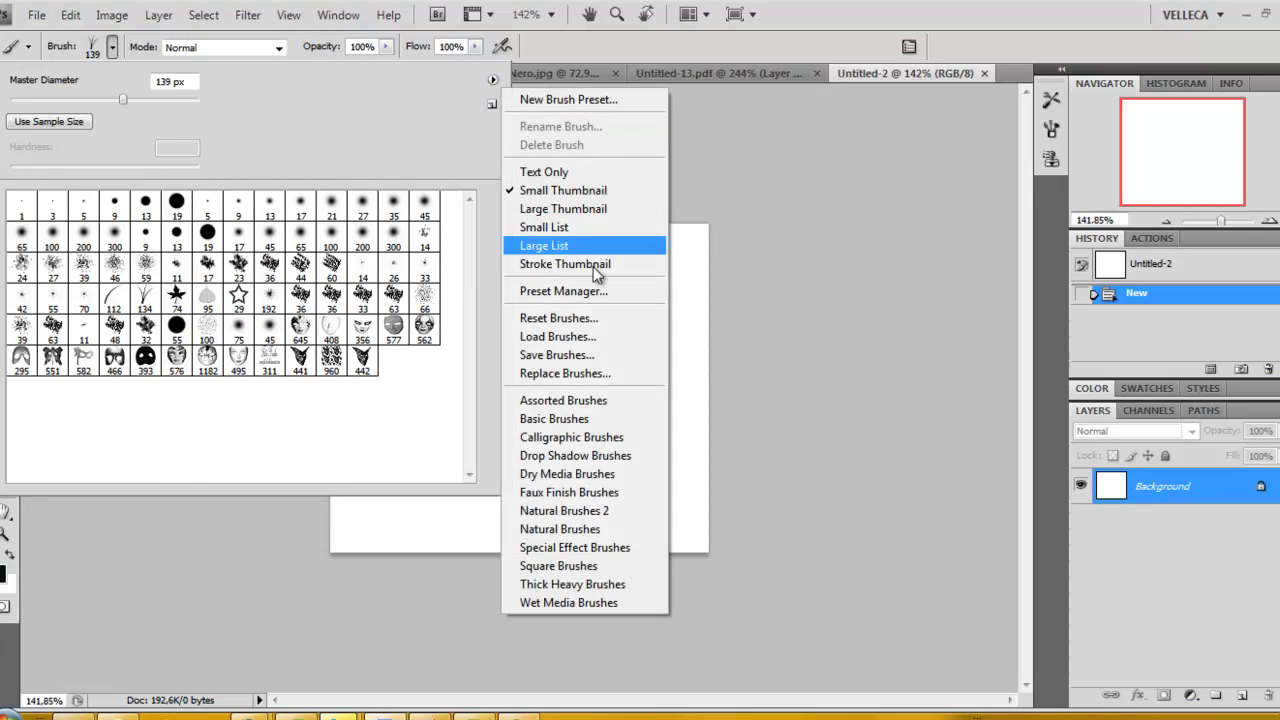
pyautogui.click(569, 419)
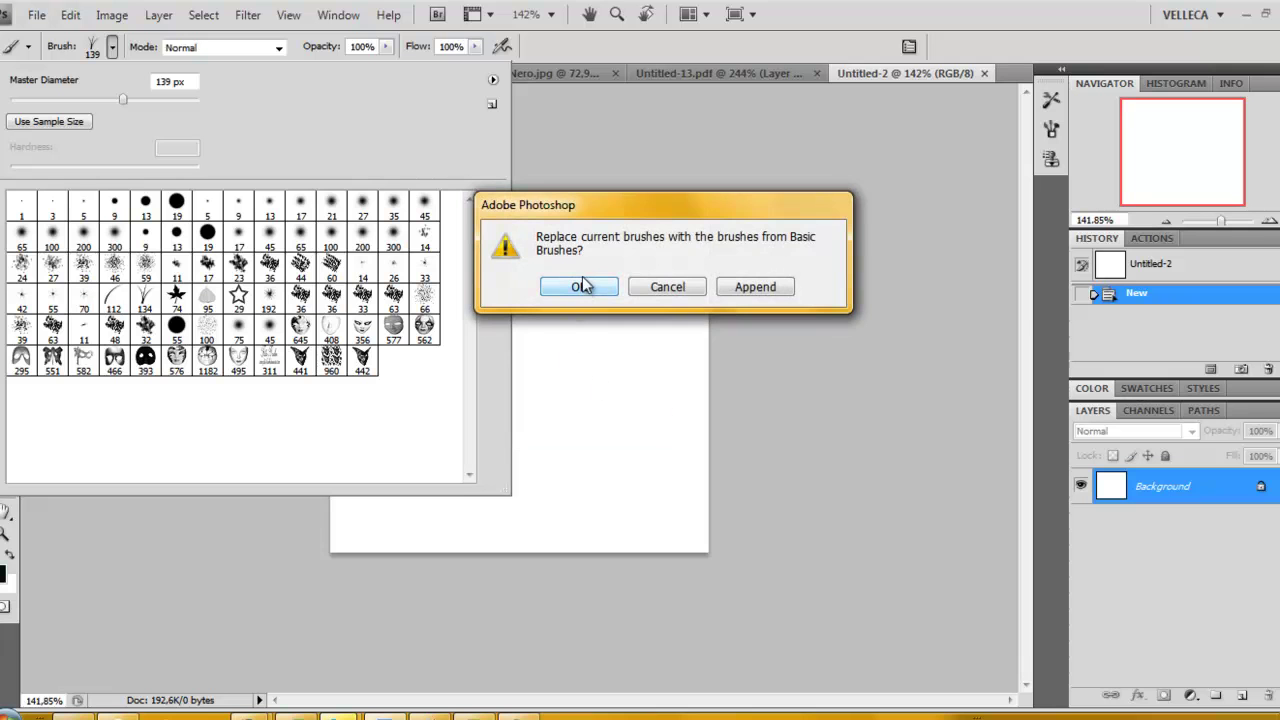
pyautogui.click(752, 287)
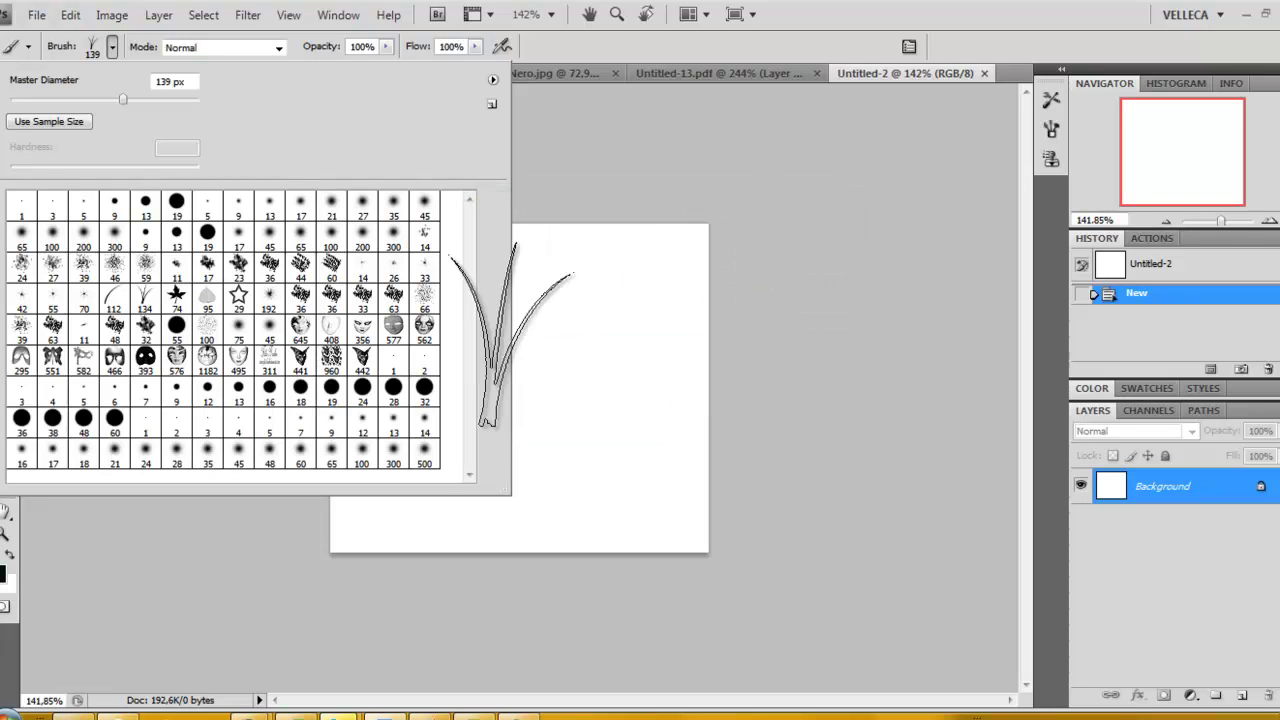
pyautogui.moveTo(500, 474); pyautogui.dragTo(539, 600)
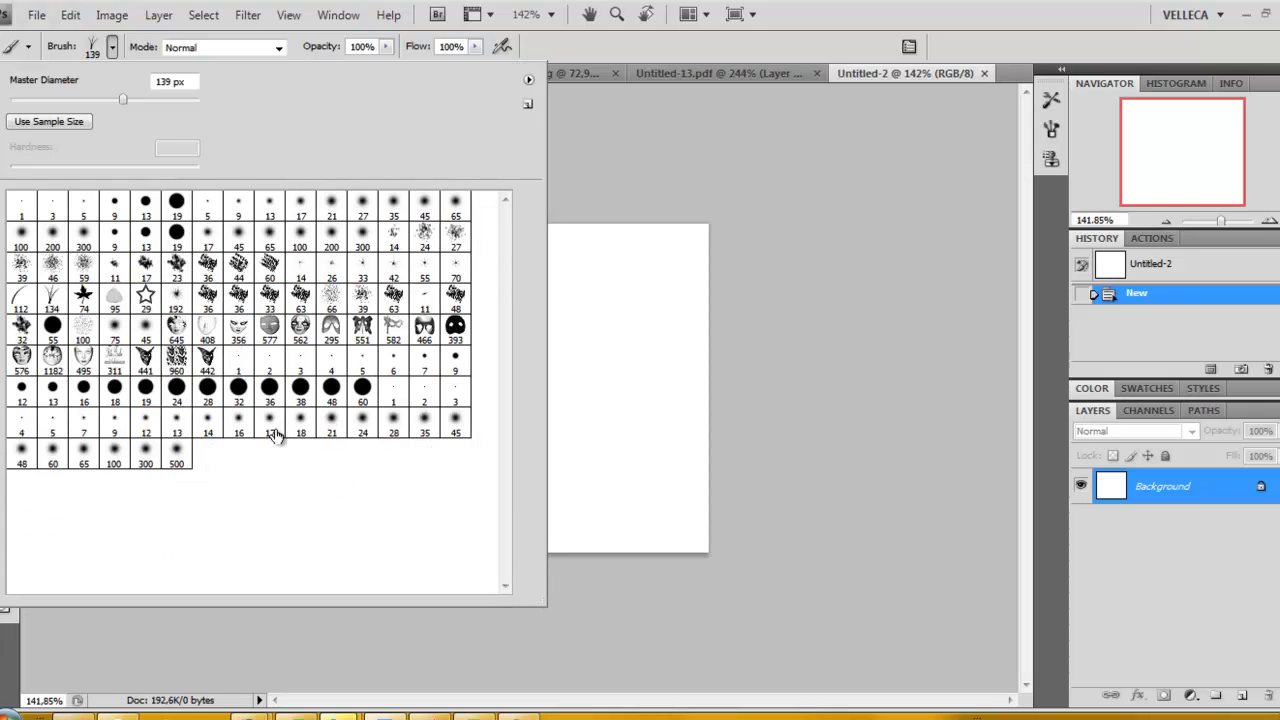
pyautogui.click(527, 80)
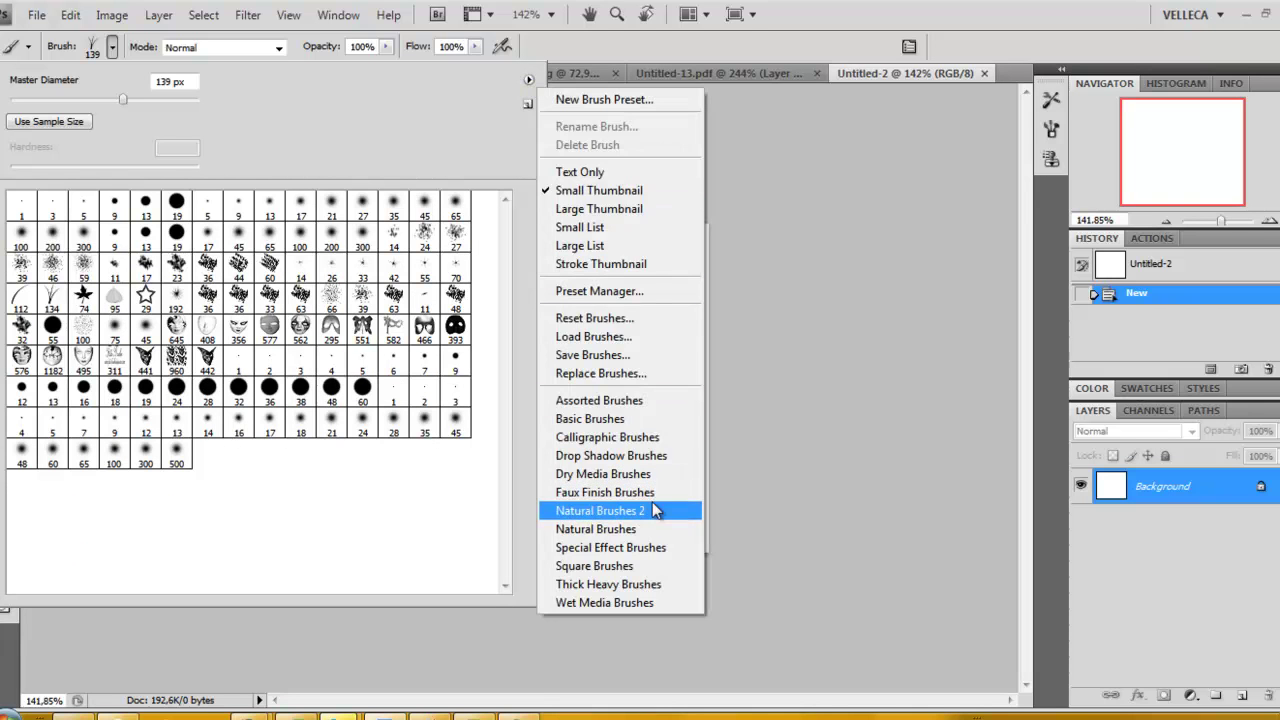
pyautogui.click(632, 512)
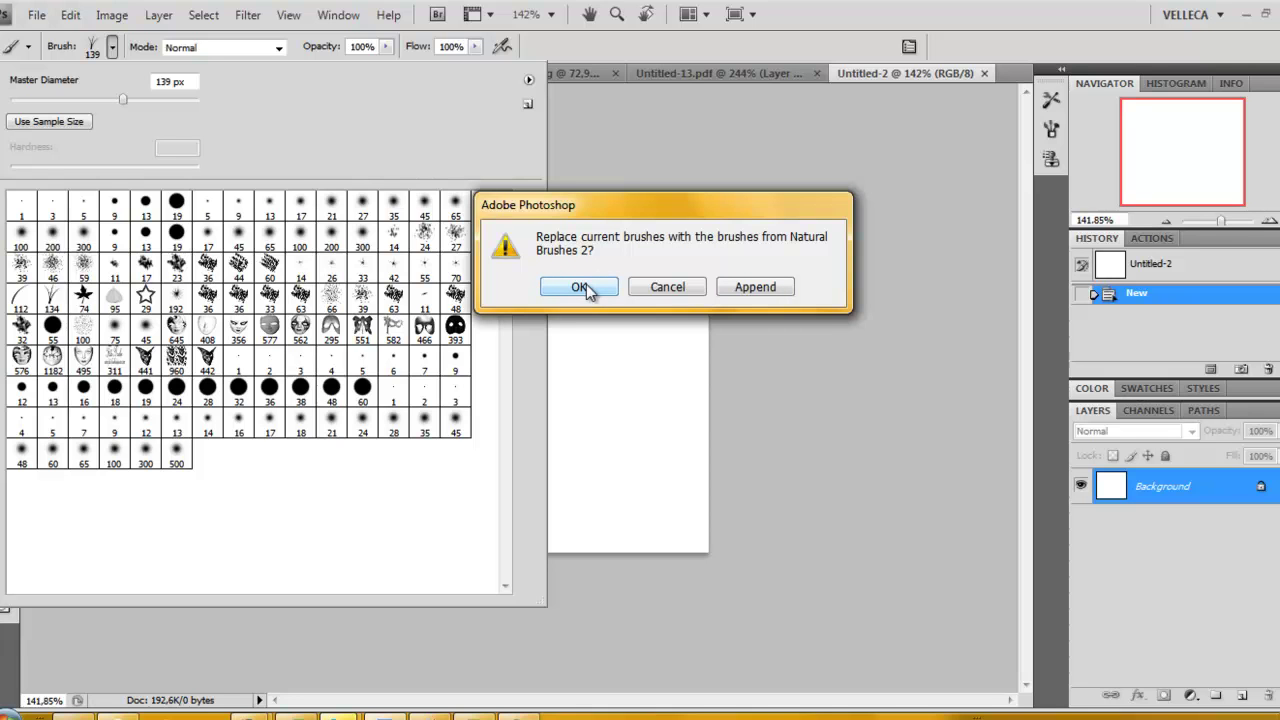
pyautogui.click(780, 290)
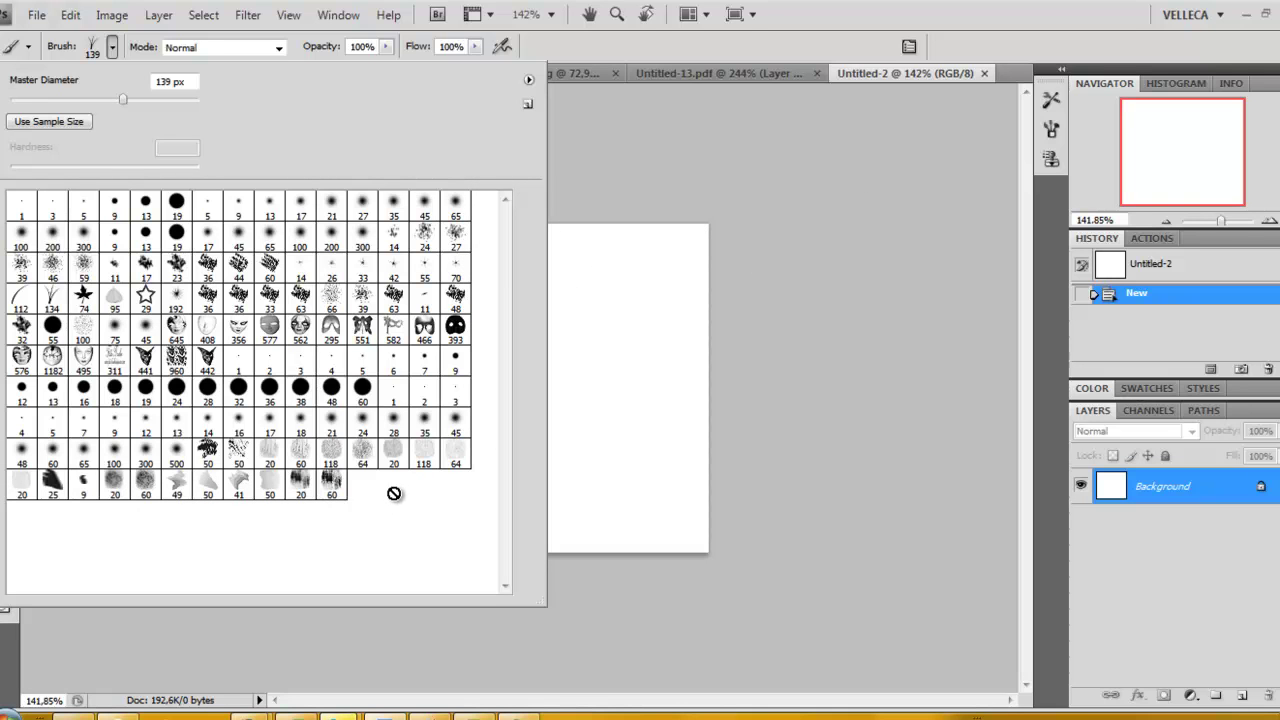
# Try several brush tips and settle on the 25 px tip.
pyautogui.click(331, 485)
pyautogui.moveTo(655, 400); pyautogui.dragTo(630, 340)
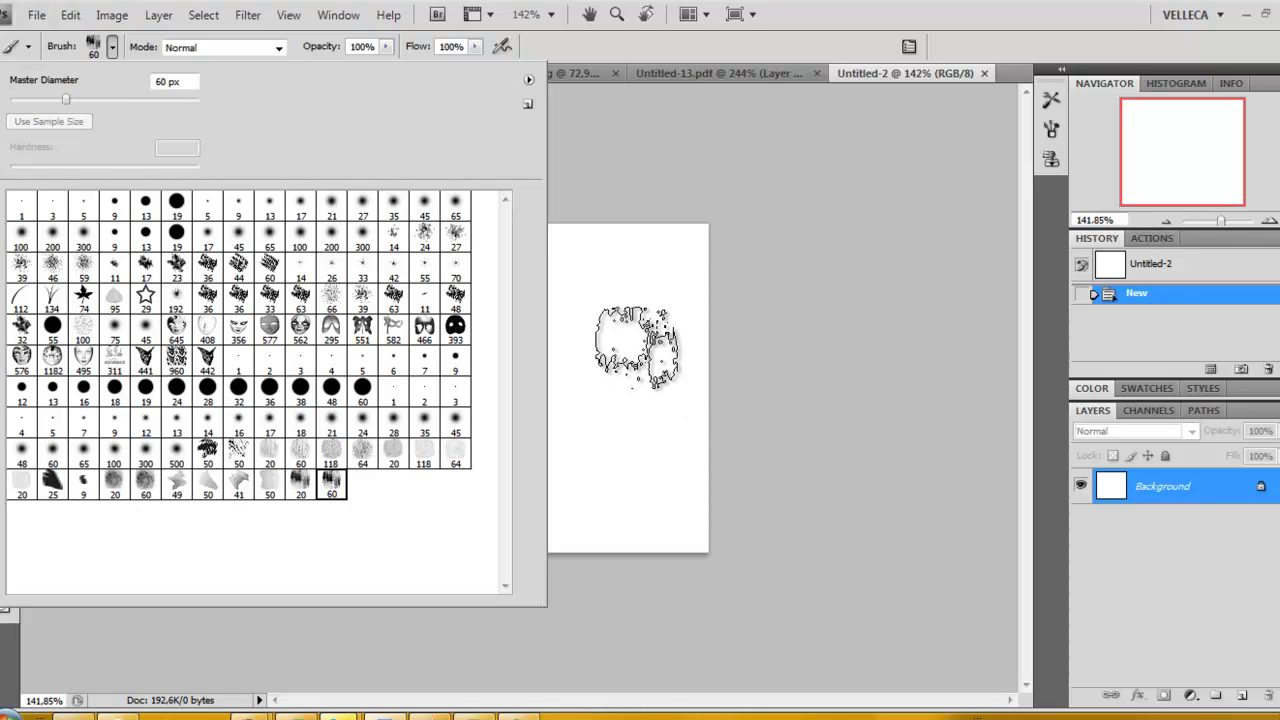
pyautogui.click(362, 455)
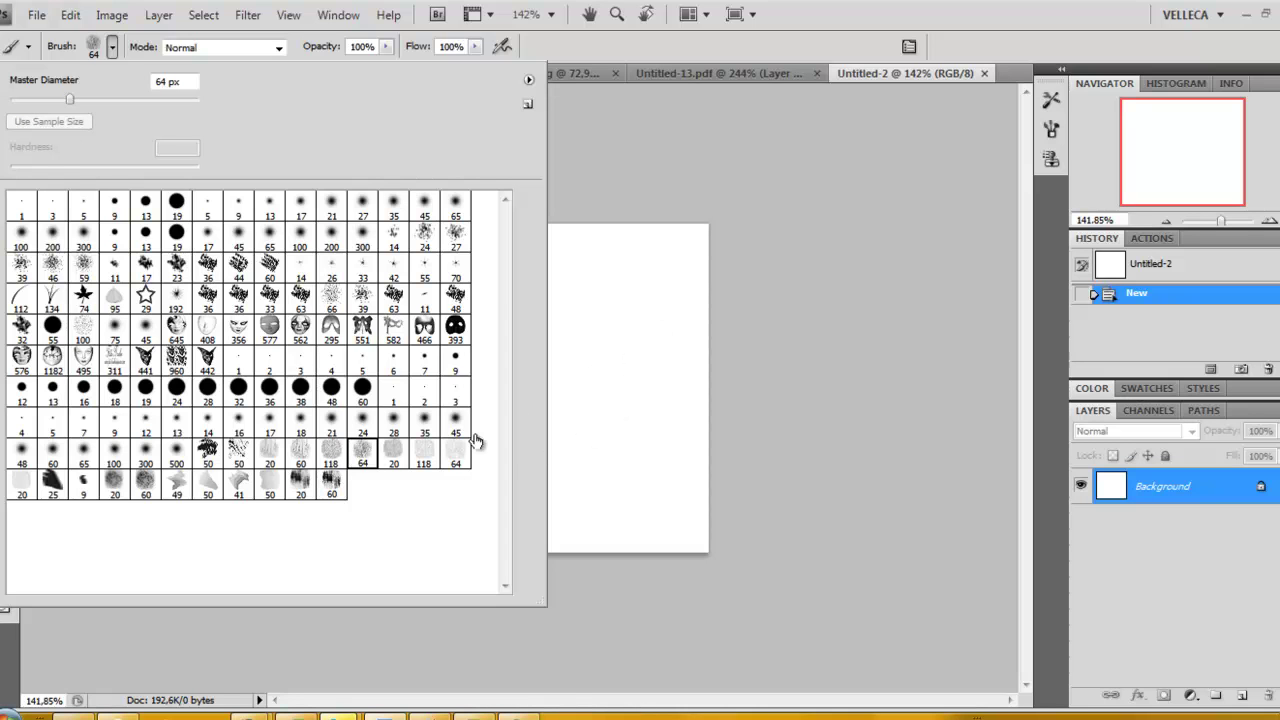
pyautogui.click(270, 455)
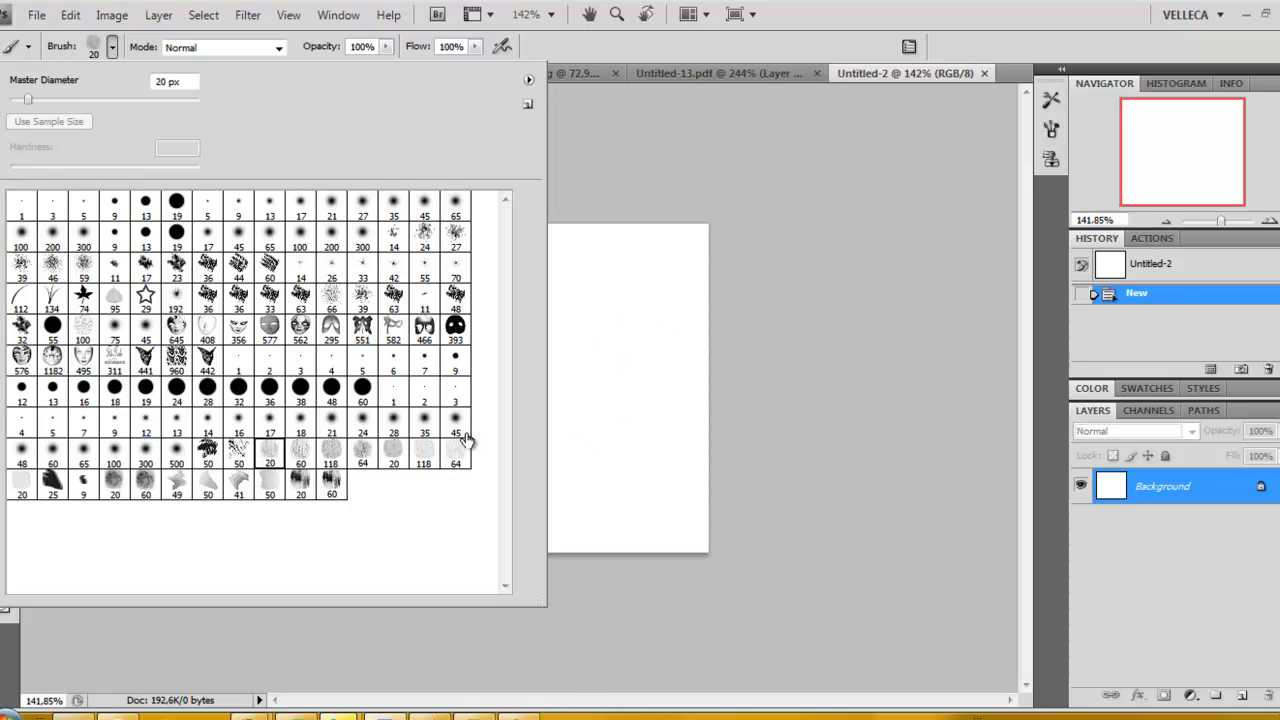
pyautogui.click(50, 483)
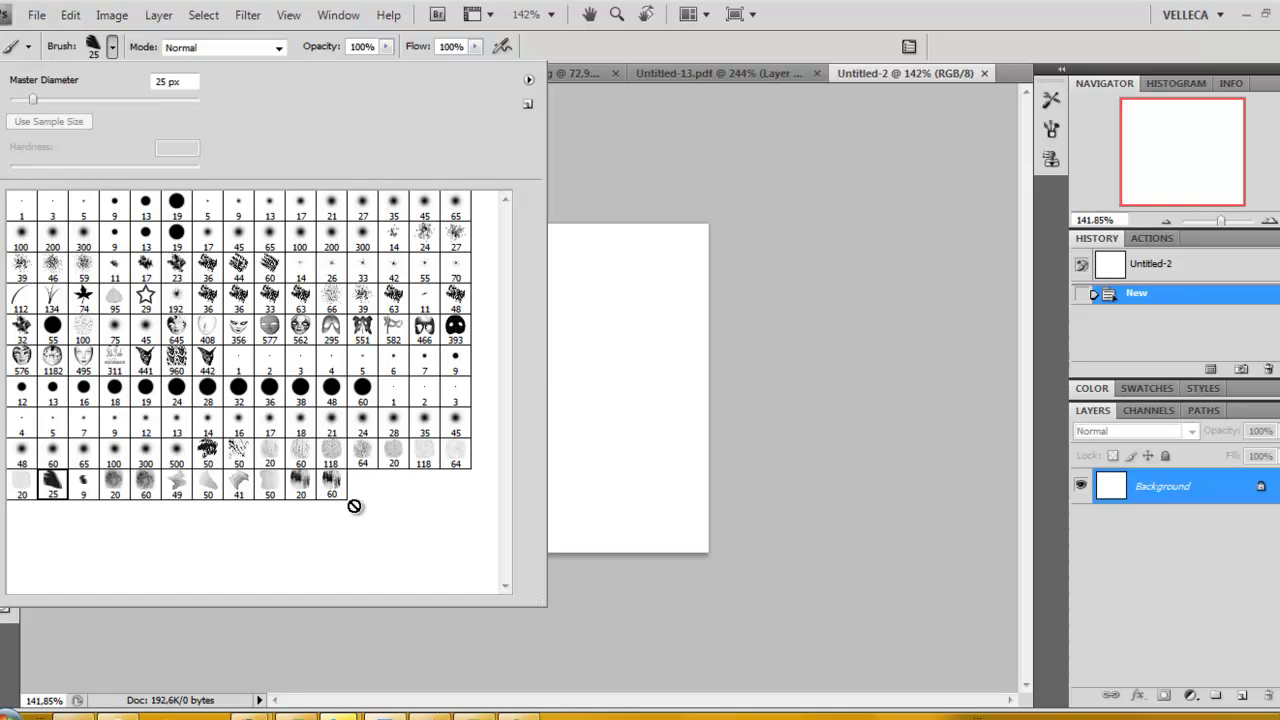
pyautogui.click(529, 80)
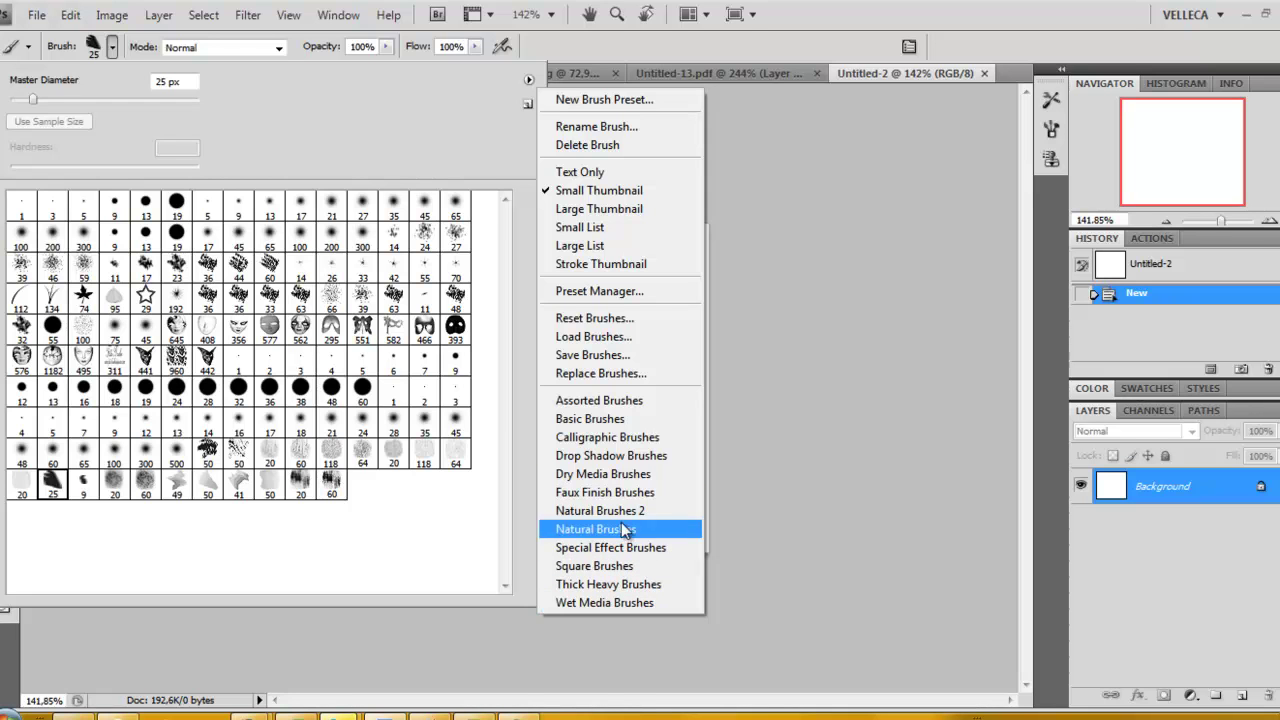
# Append Calligraphic Brushes and choose the 45 px angled calligraphic tip.
pyautogui.click(645, 438)
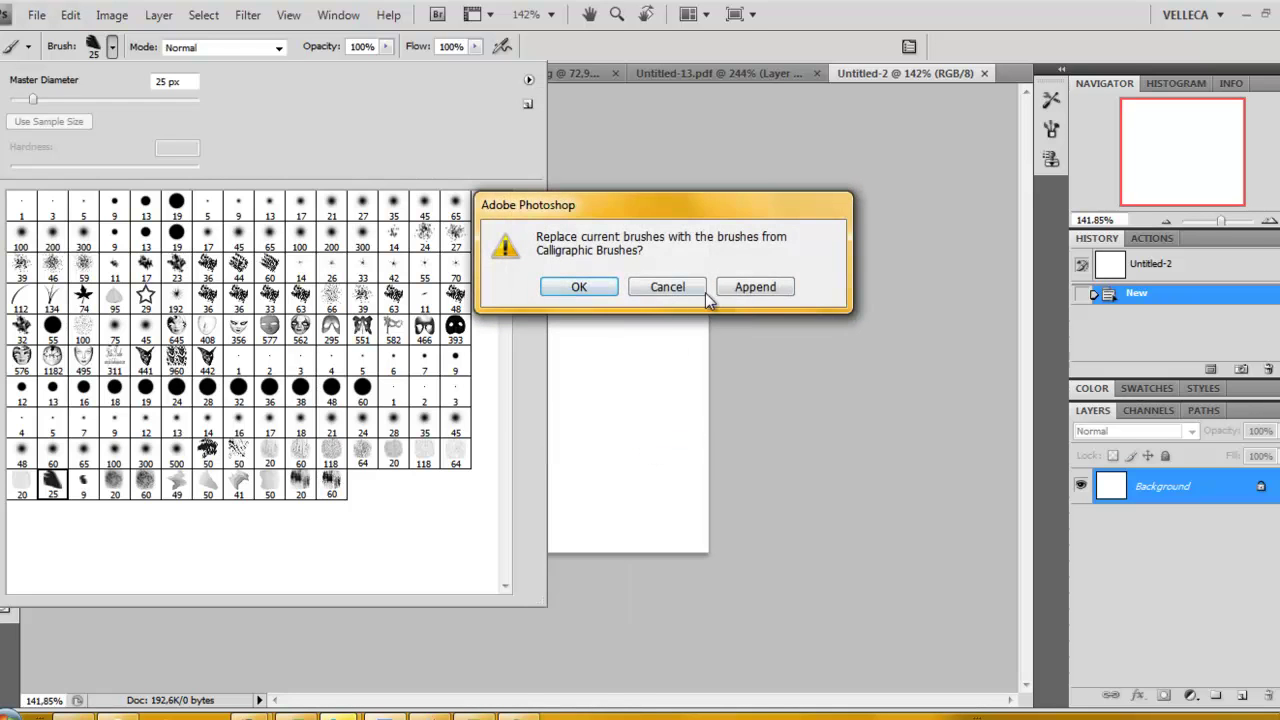
pyautogui.click(745, 286)
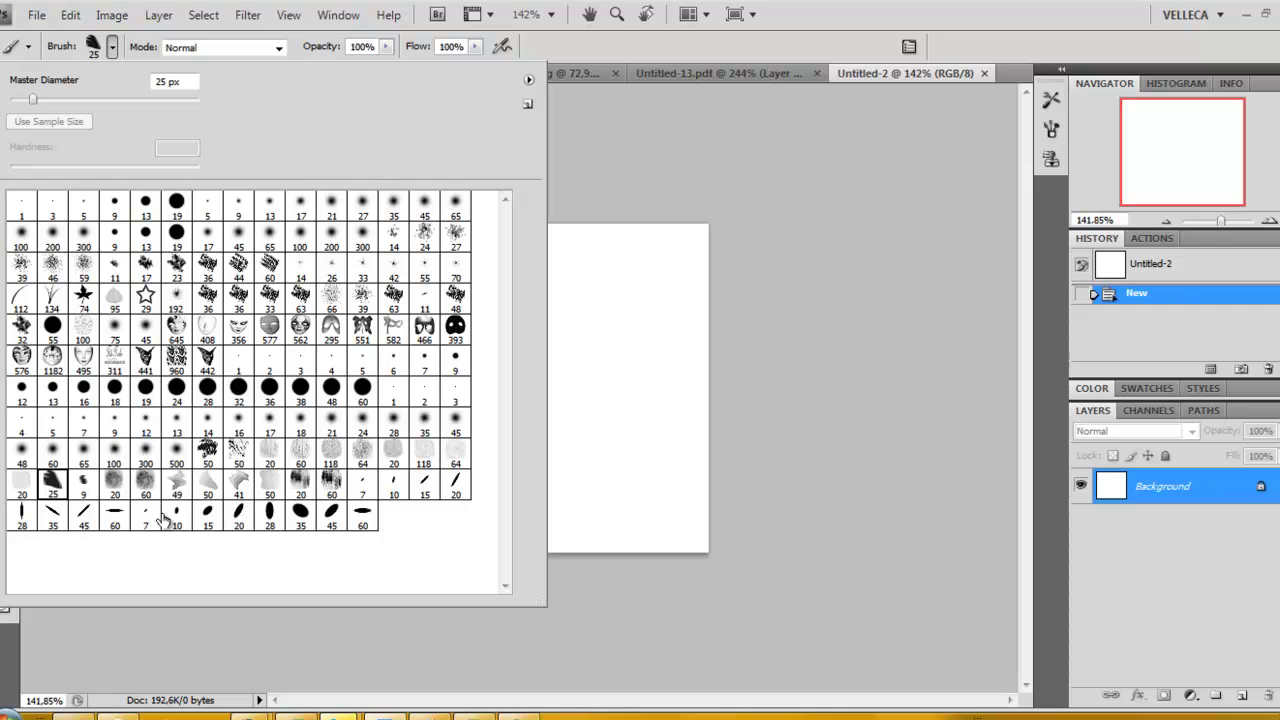
pyautogui.click(301, 514)
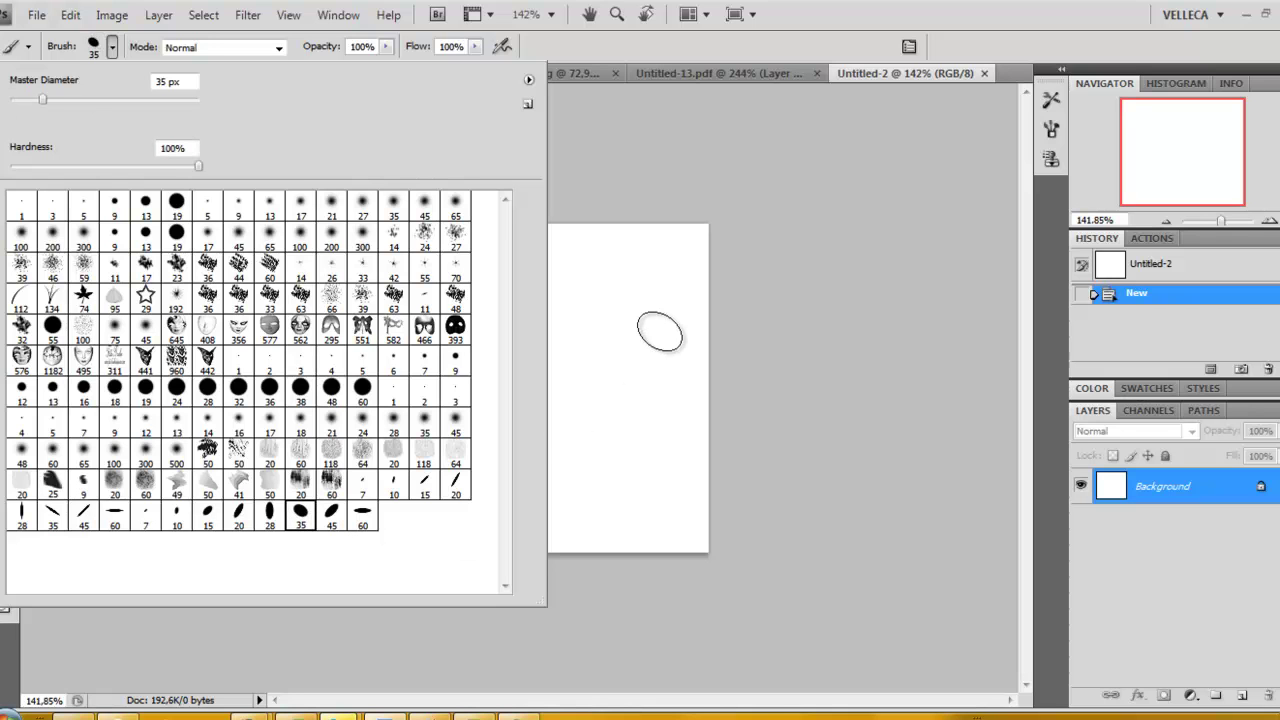
pyautogui.click(362, 514)
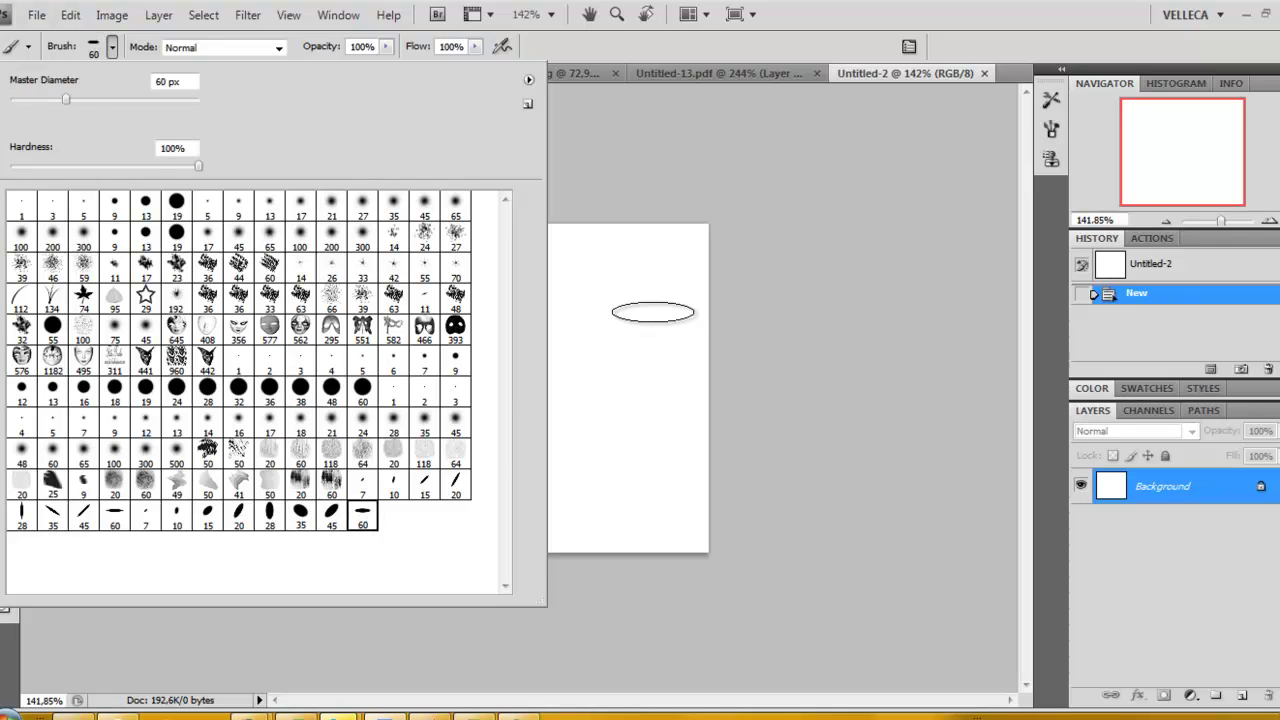
pyautogui.click(207, 514)
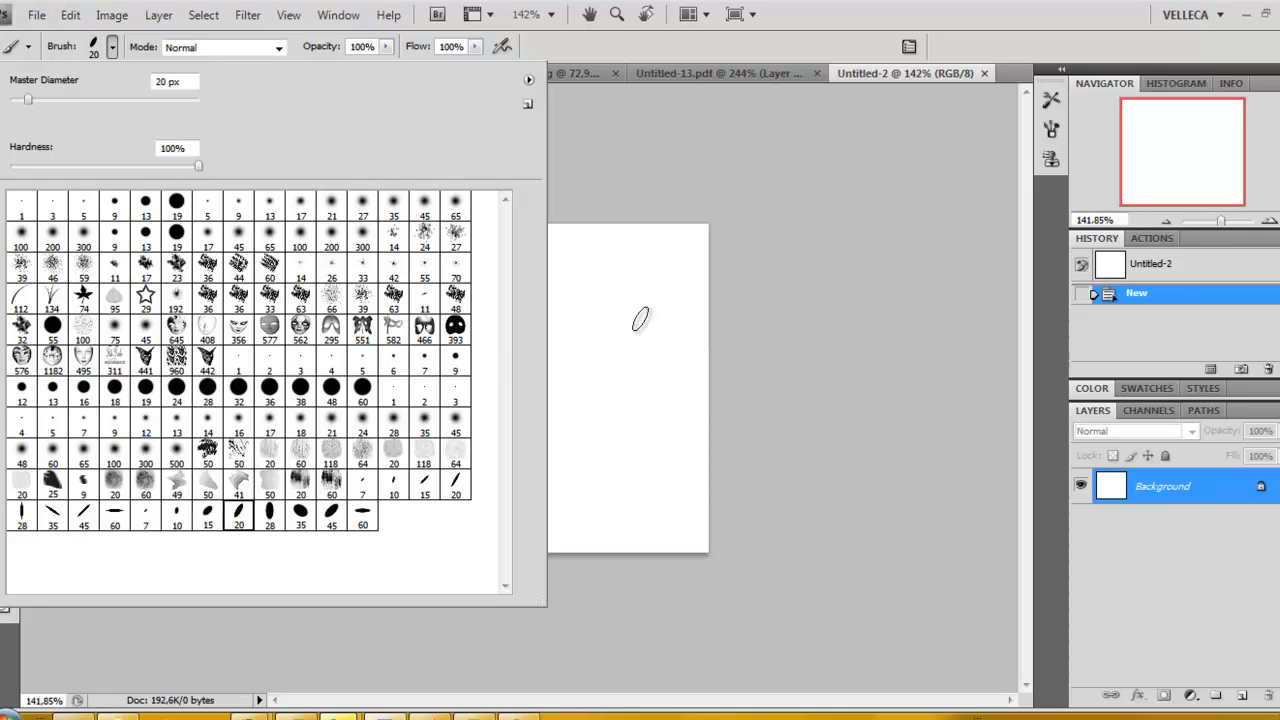
pyautogui.click(112, 518)
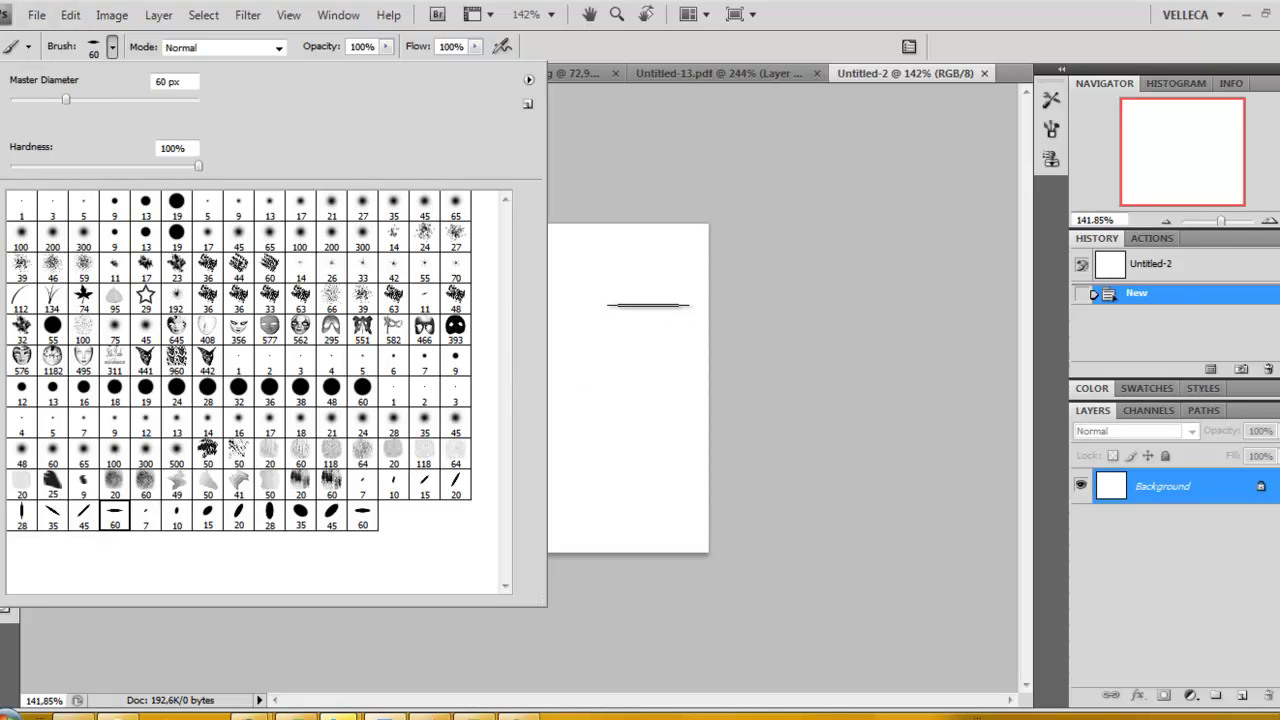
pyautogui.click(84, 516)
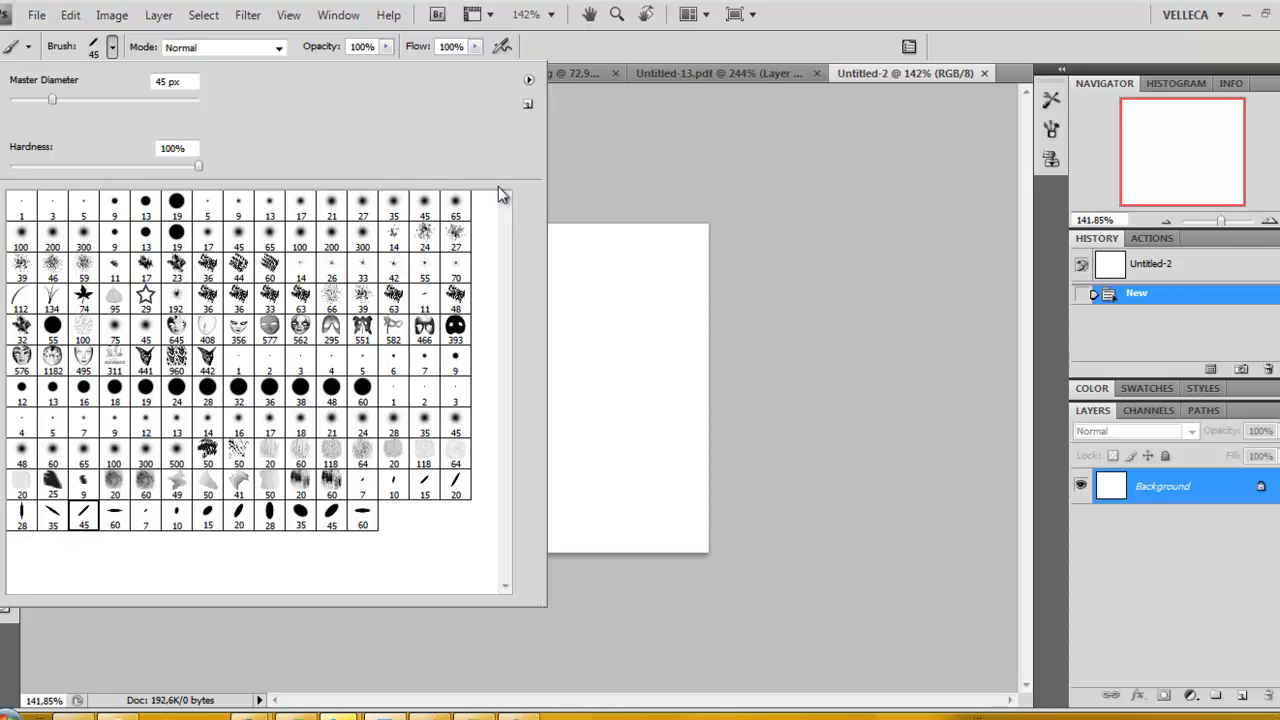
pyautogui.click(872, 201)
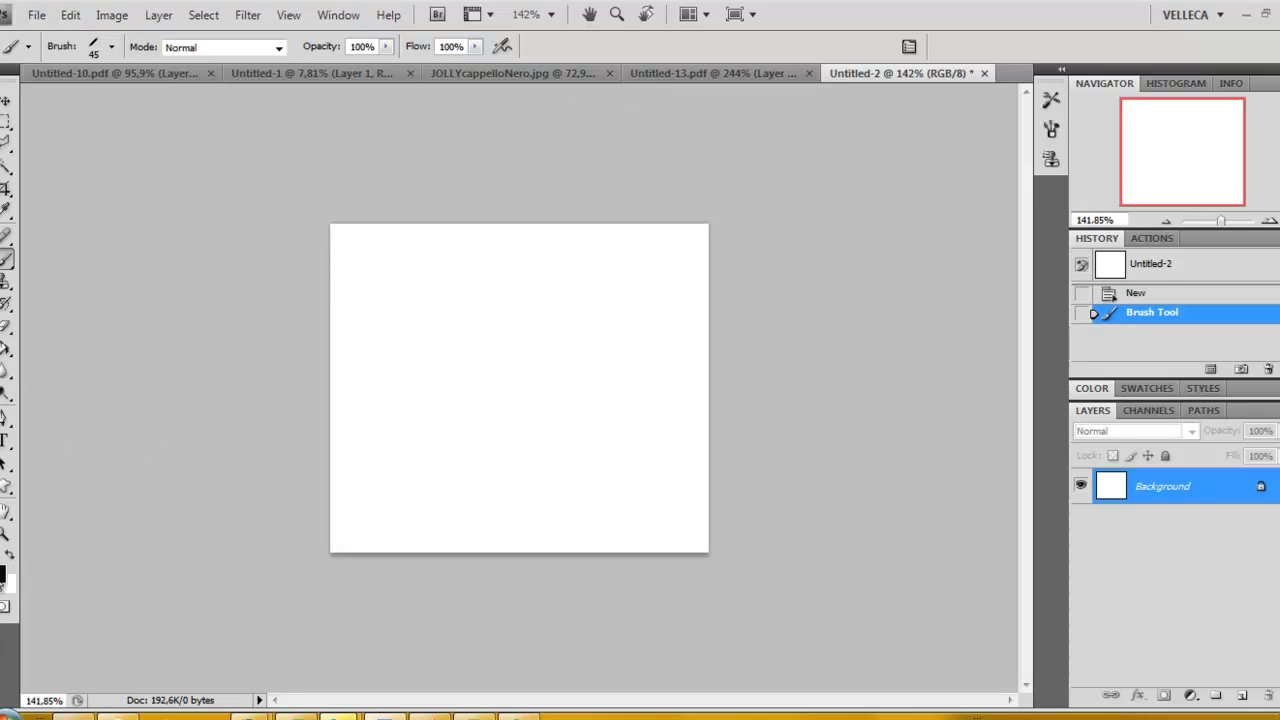
# Paint the G's curve, crossbar and tail, plus a curved stroke beside it with the angled 45 px tip.
pyautogui.moveTo(600, 268)
pyautogui.mouseDown()
pyautogui.moveTo(464, 308)
pyautogui.moveTo(542, 464)
pyautogui.moveTo(556, 452)
pyautogui.mouseUp()
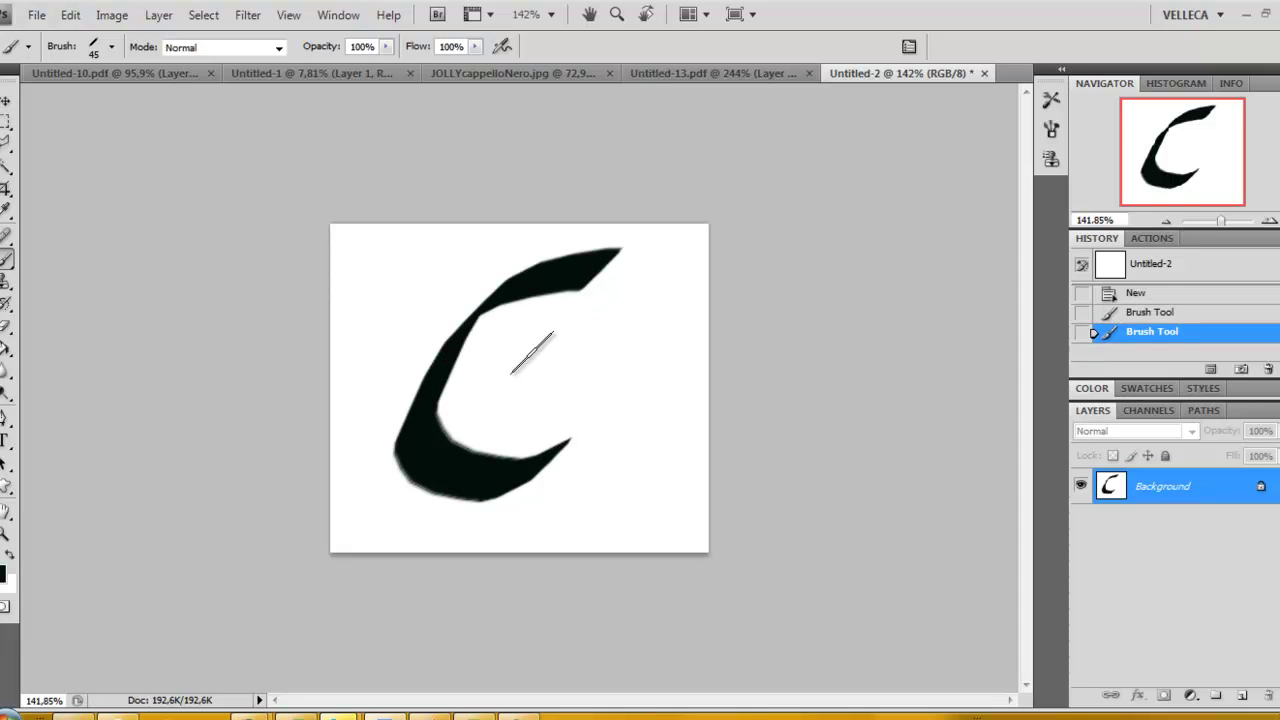
pyautogui.moveTo(492, 388); pyautogui.dragTo(576, 450)
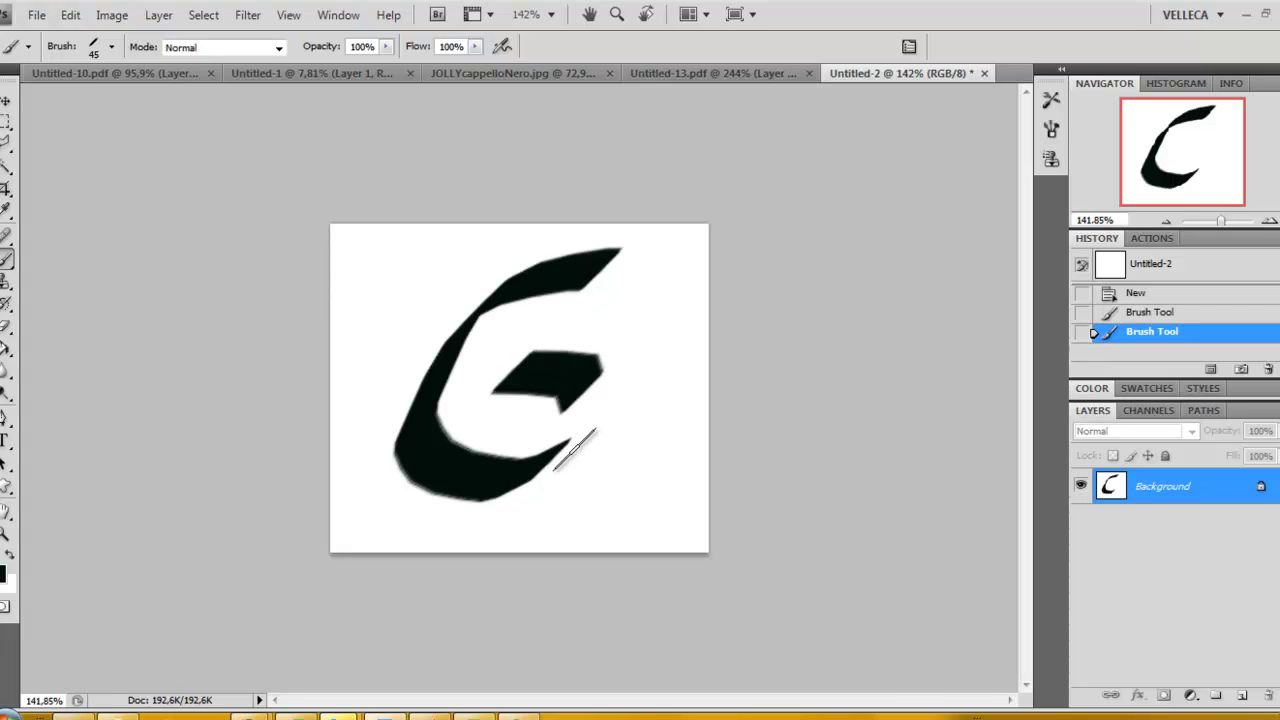
pyautogui.moveTo(585, 372); pyautogui.dragTo(665, 505)
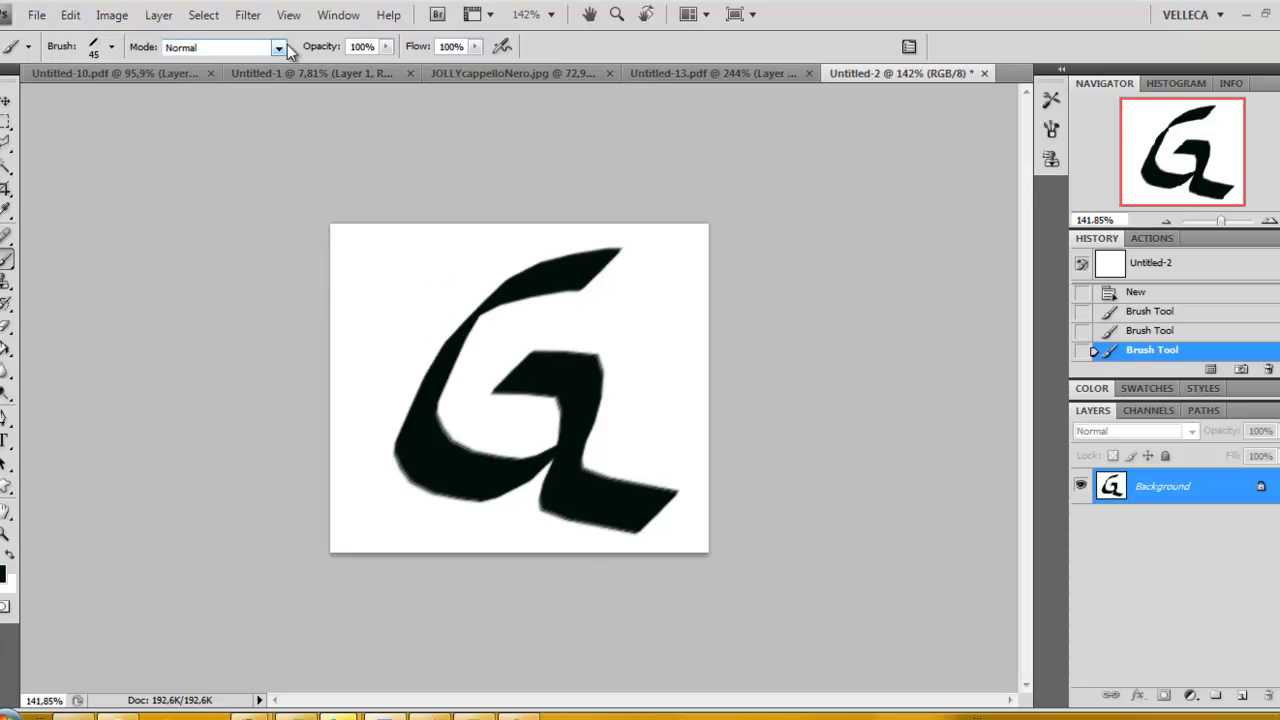
pyautogui.click(111, 47)
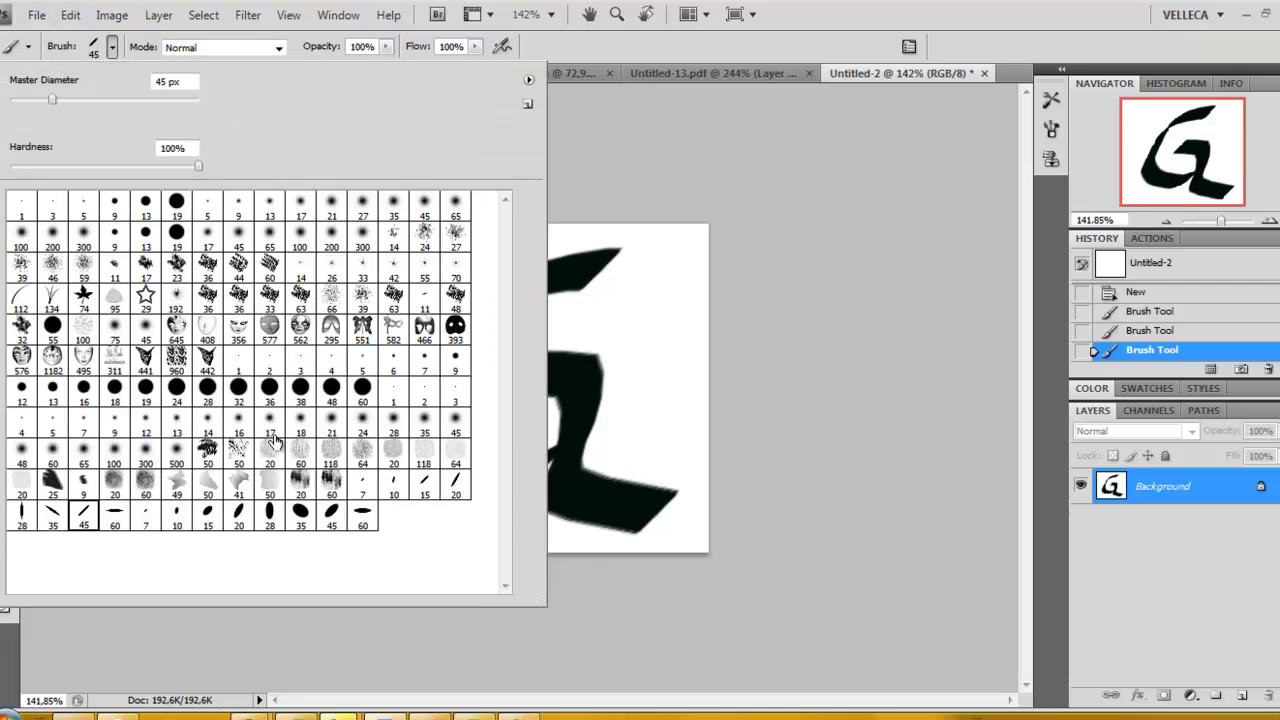
pyautogui.click(332, 515)
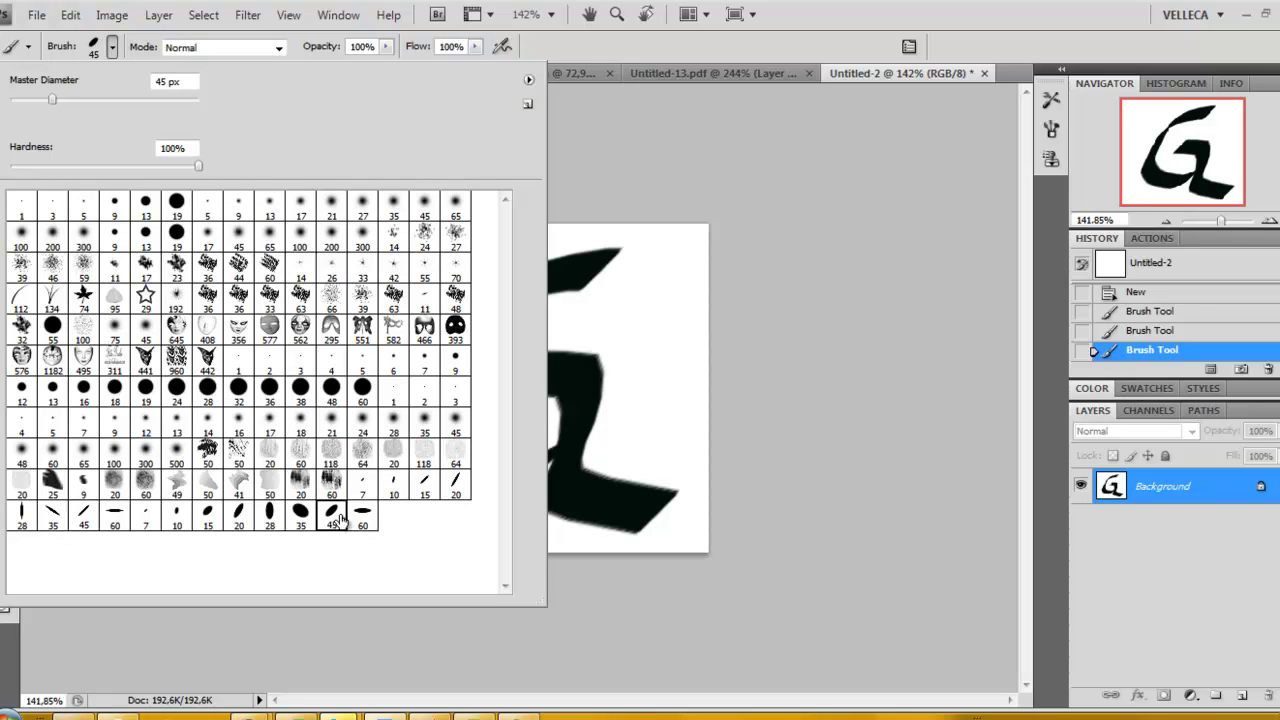
pyautogui.moveTo(676, 268)
pyautogui.mouseDown()
pyautogui.moveTo(680, 437)
pyautogui.moveTo(665, 455)
pyautogui.mouseUp()
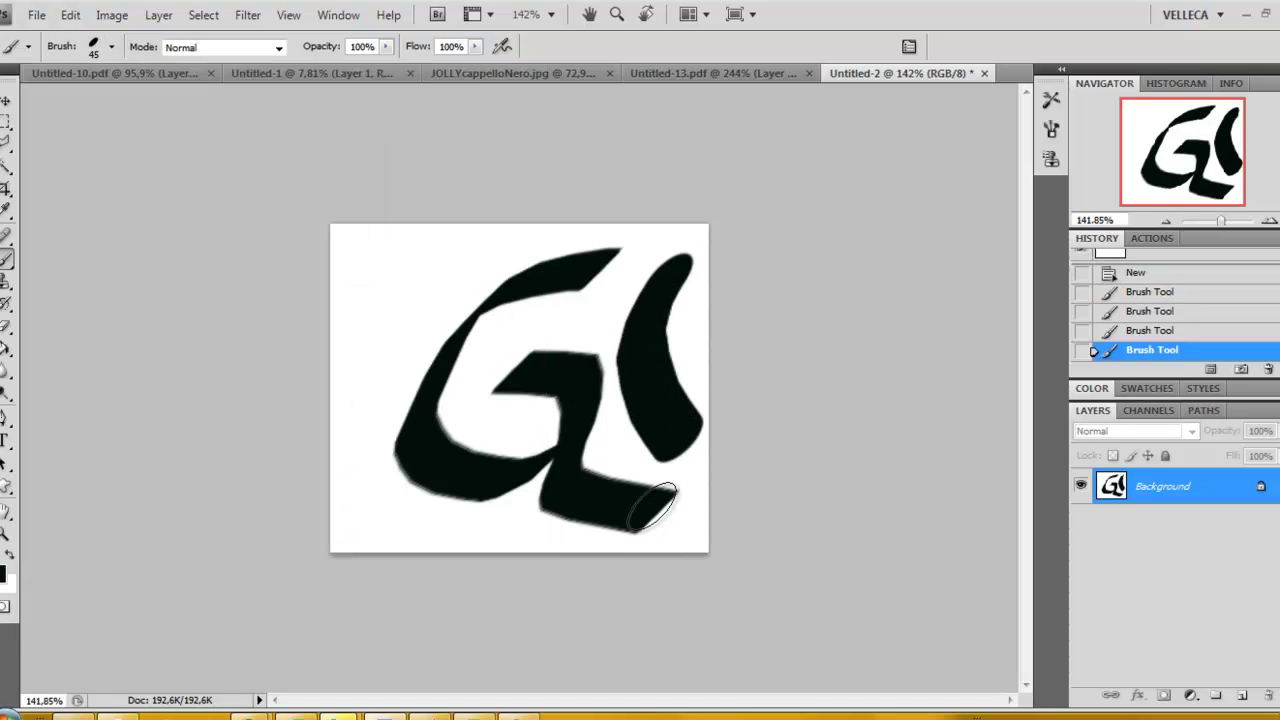
# Zoom in on the top of the G and shrink the brush to 13 px.
pyautogui.moveTo(1220, 220); pyautogui.dragTo(1222, 220)
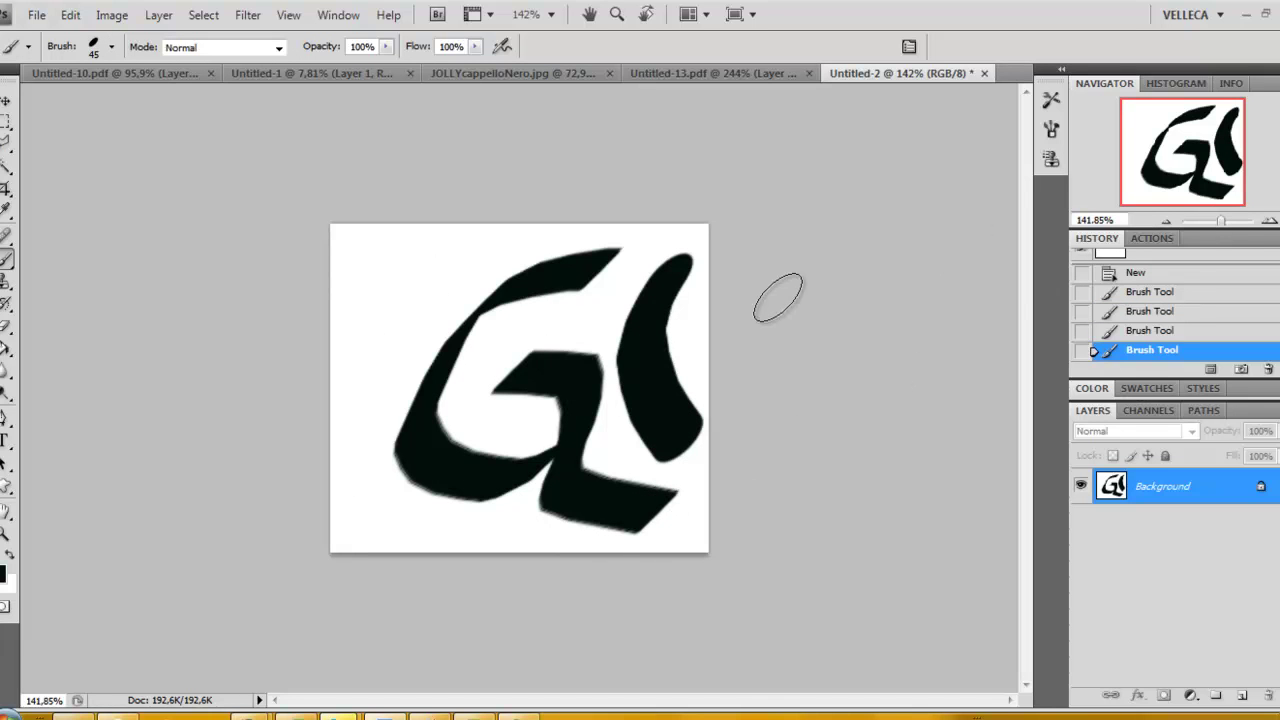
pyautogui.scroll(2, 797, 340)
pyautogui.scroll(2, 800, 355)
pyautogui.scroll(3, 443, 229)
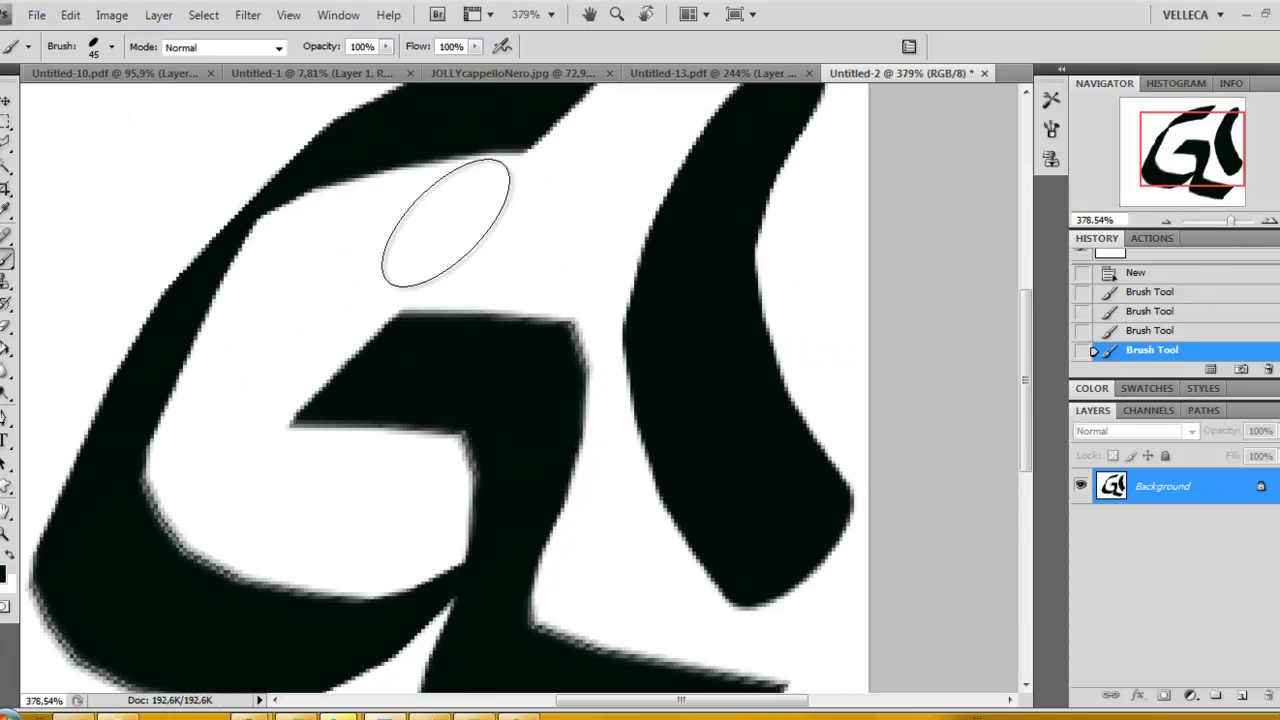
pyautogui.moveTo(1190, 150); pyautogui.dragTo(1171, 138)
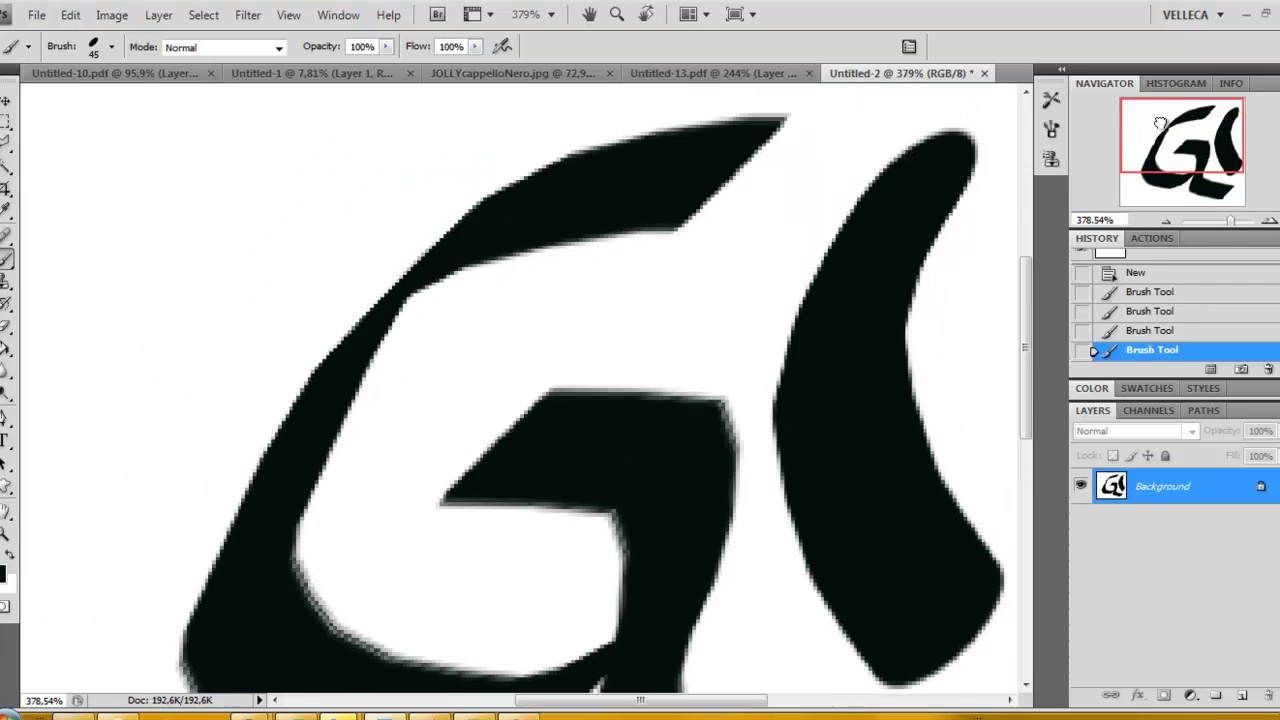
pyautogui.click(111, 47)
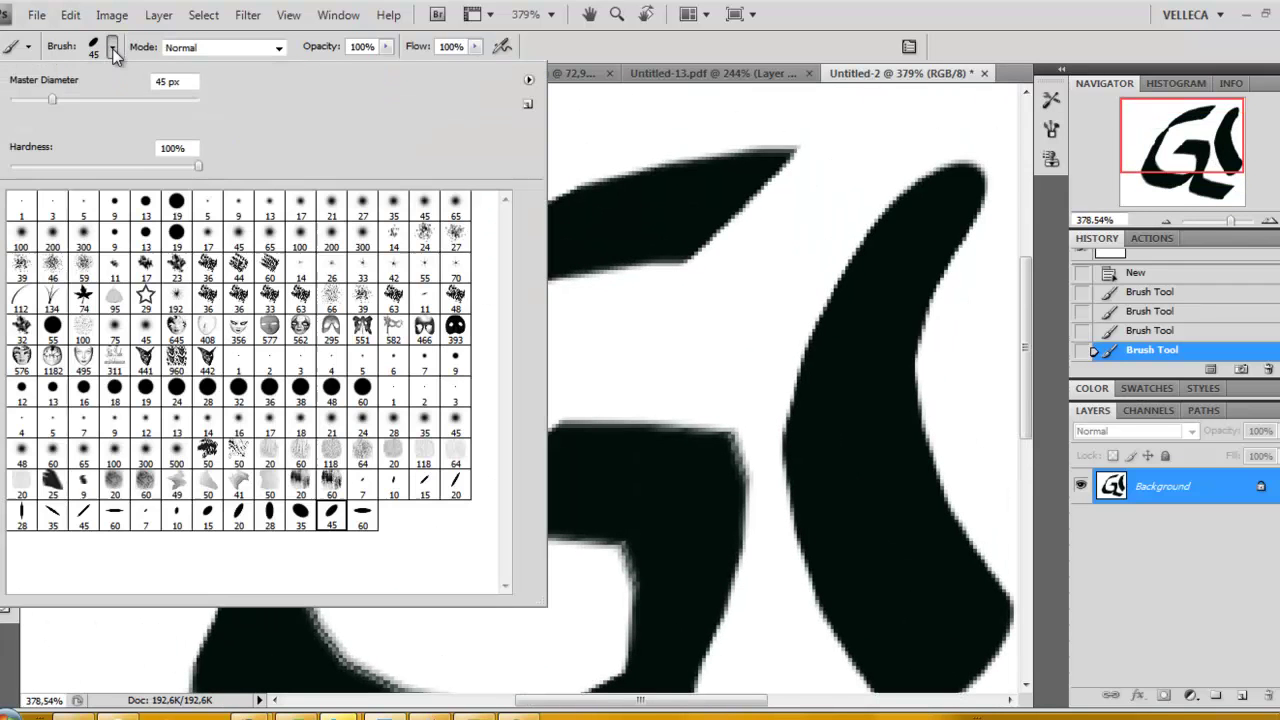
pyautogui.moveTo(54, 103)
pyautogui.mouseDown()
pyautogui.moveTo(15, 100)
pyautogui.moveTo(24, 109)
pyautogui.mouseUp()
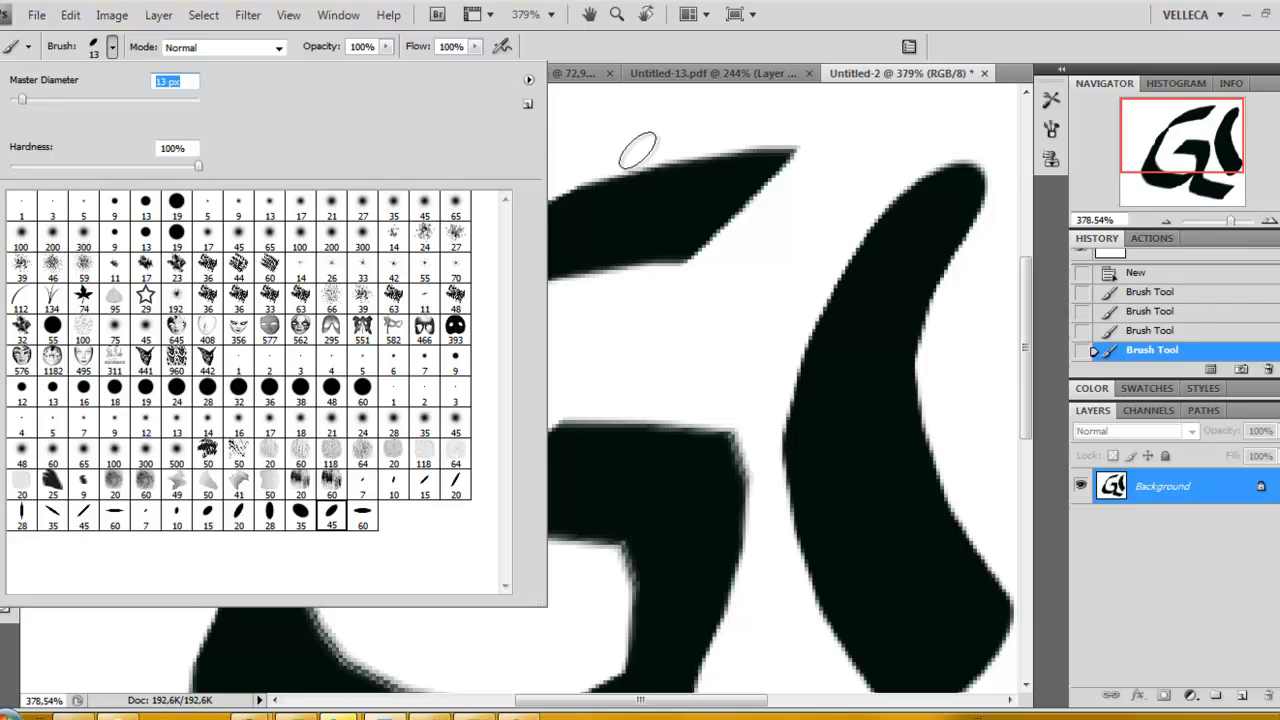
pyautogui.click(622, 122)
# Draw thin scribbled strokes at the upper left linking to the G.
pyautogui.moveTo(172, 125)
pyautogui.mouseDown()
pyautogui.moveTo(130, 332)
pyautogui.moveTo(325, 168)
pyautogui.mouseUp()
pyautogui.moveTo(255, 130)
pyautogui.mouseDown()
pyautogui.moveTo(298, 276)
pyautogui.moveTo(466, 160)
pyautogui.moveTo(200, 443)
pyautogui.moveTo(100, 490)
pyautogui.moveTo(65, 335)
pyautogui.mouseUp()
pyautogui.moveTo(61, 200); pyautogui.dragTo(663, 171)
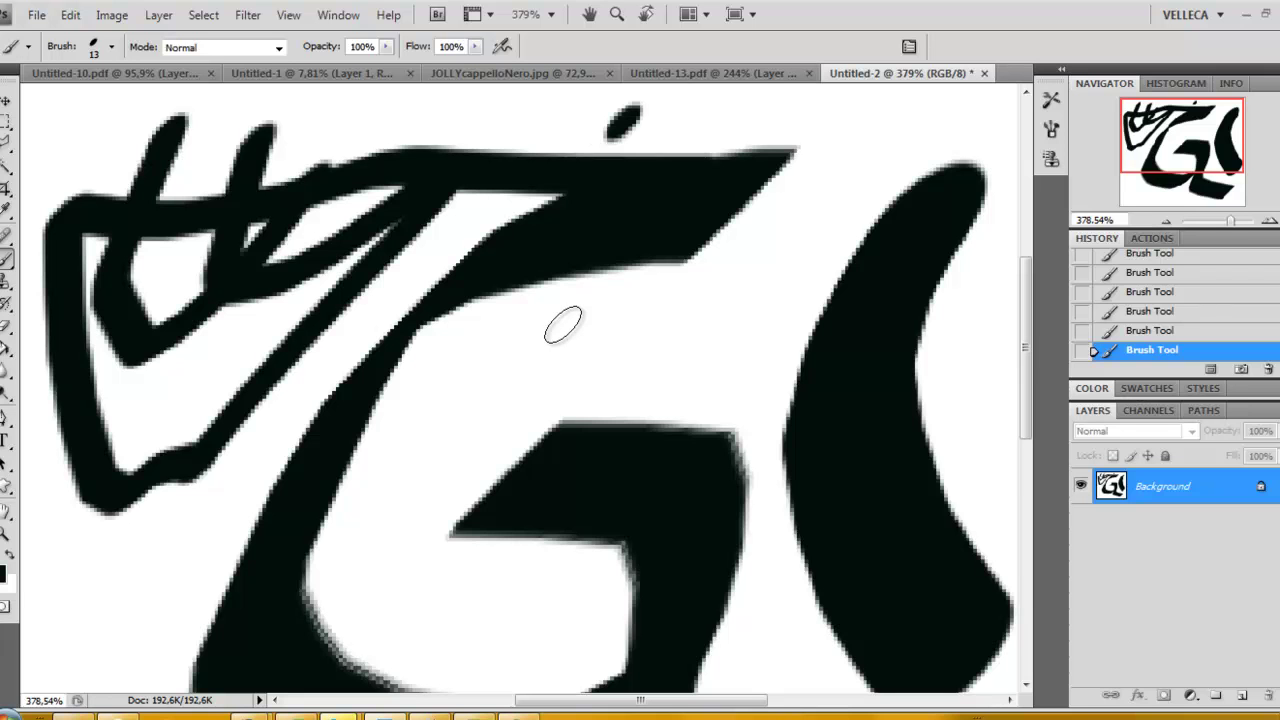
pyautogui.scroll(-2, 562, 324)
pyautogui.scroll(-1, 562, 324)
pyautogui.scroll(-2, 562, 324)
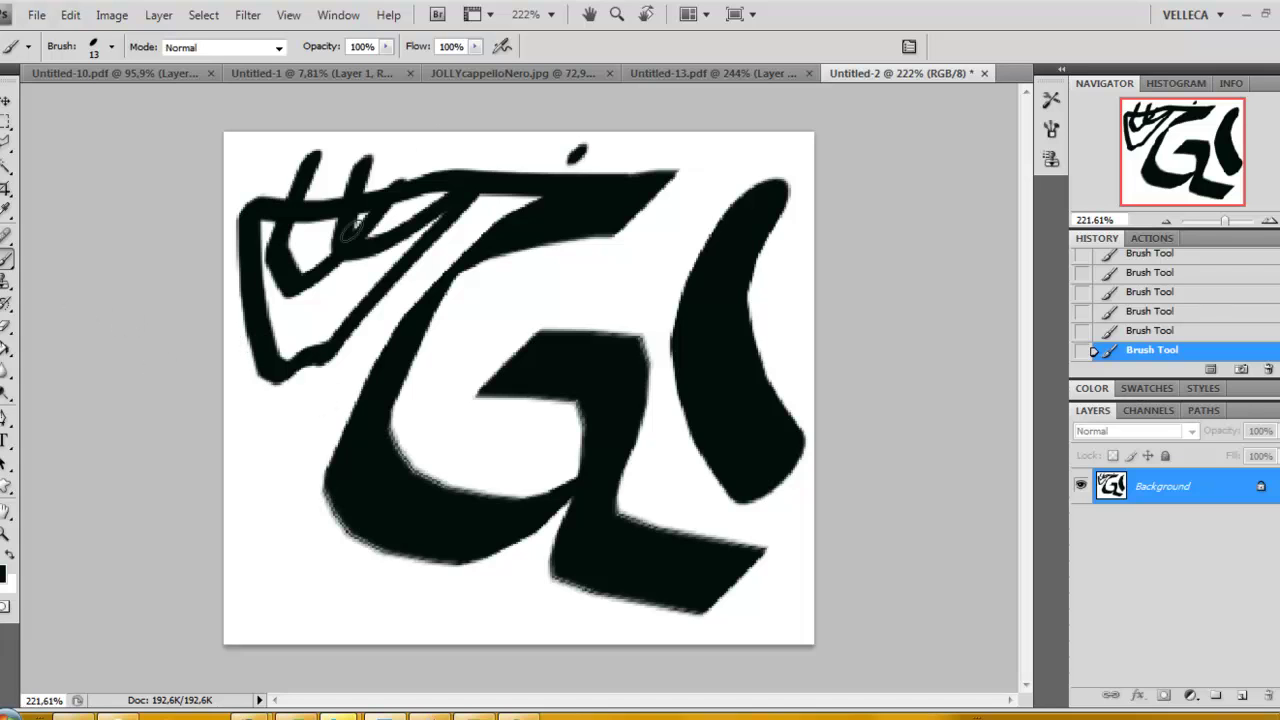
# Set the 356 mask-shaped tip at 81 px as the brush and make white the foreground colour.
pyautogui.click(110, 47)
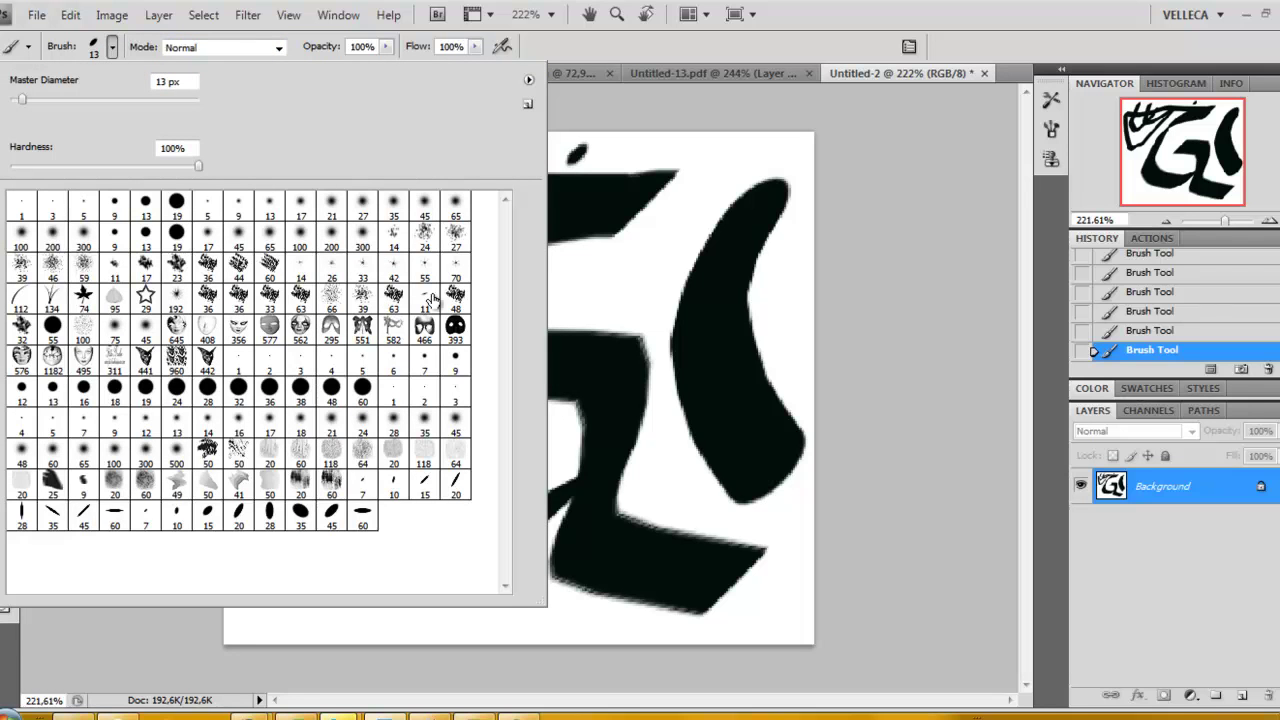
pyautogui.click(238, 325)
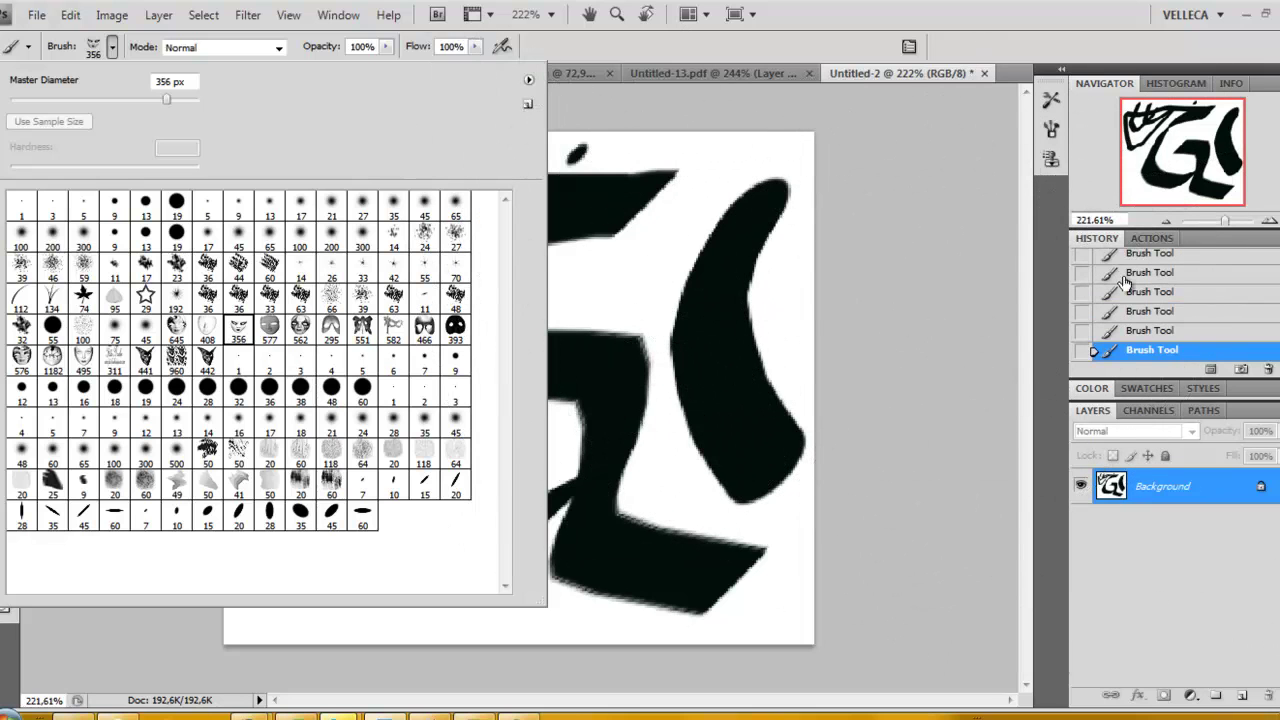
pyautogui.click(1056, 307)
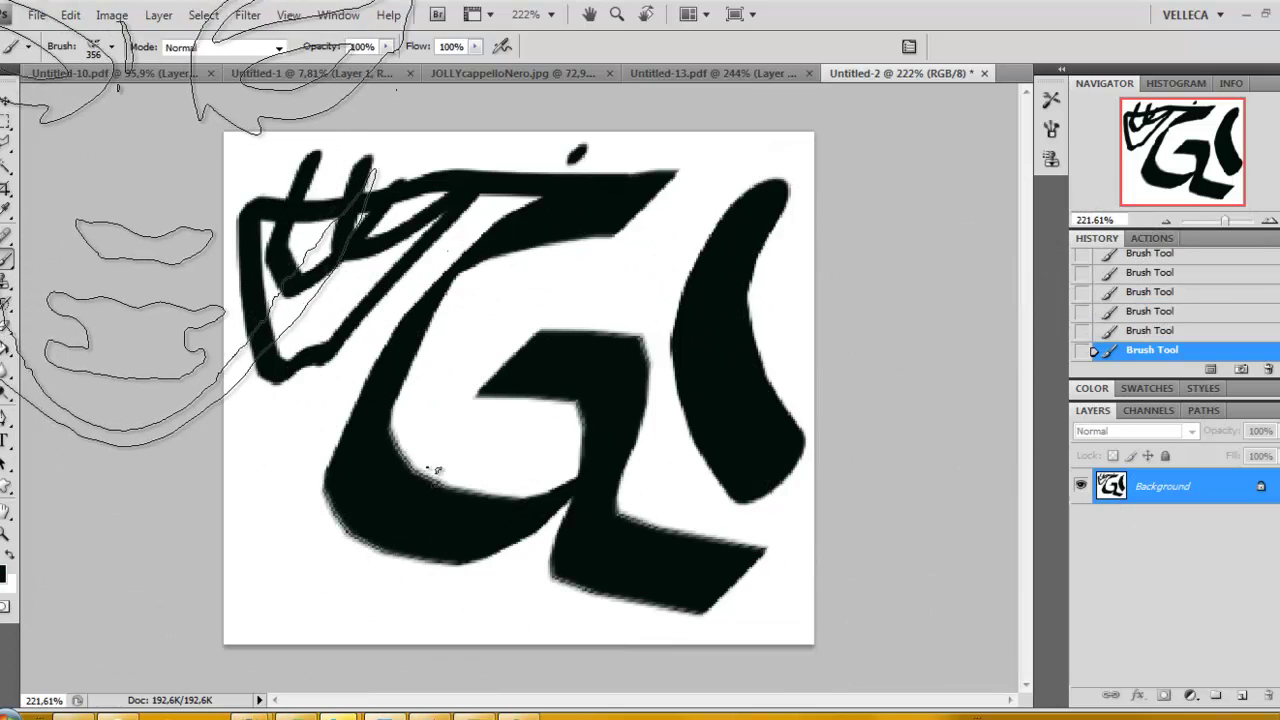
pyautogui.click(111, 47)
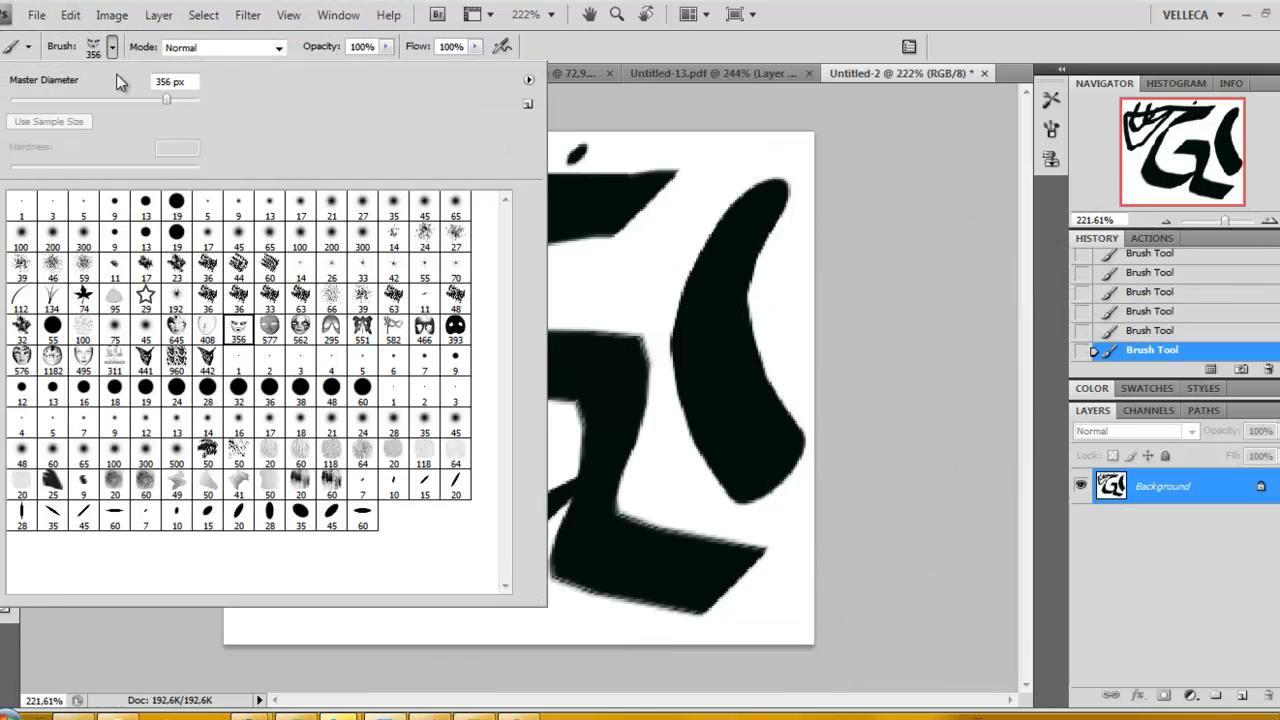
pyautogui.moveTo(168, 100); pyautogui.dragTo(87, 100)
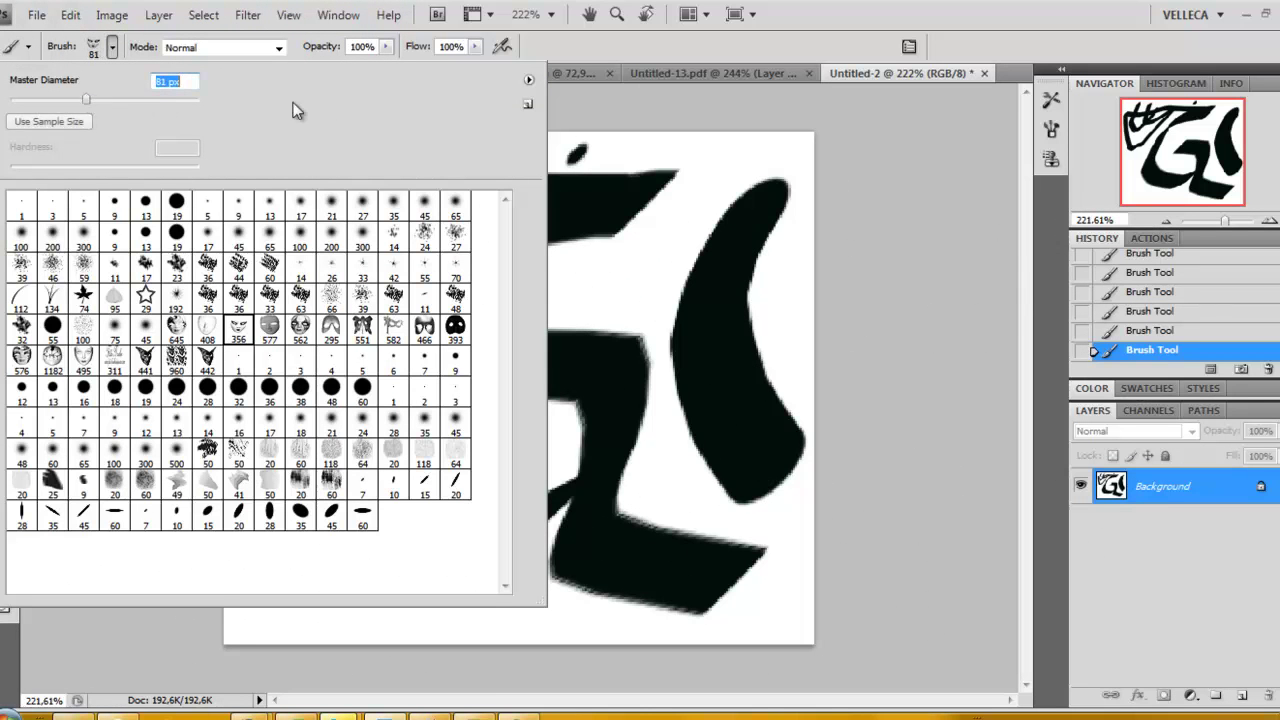
pyautogui.press('Return')
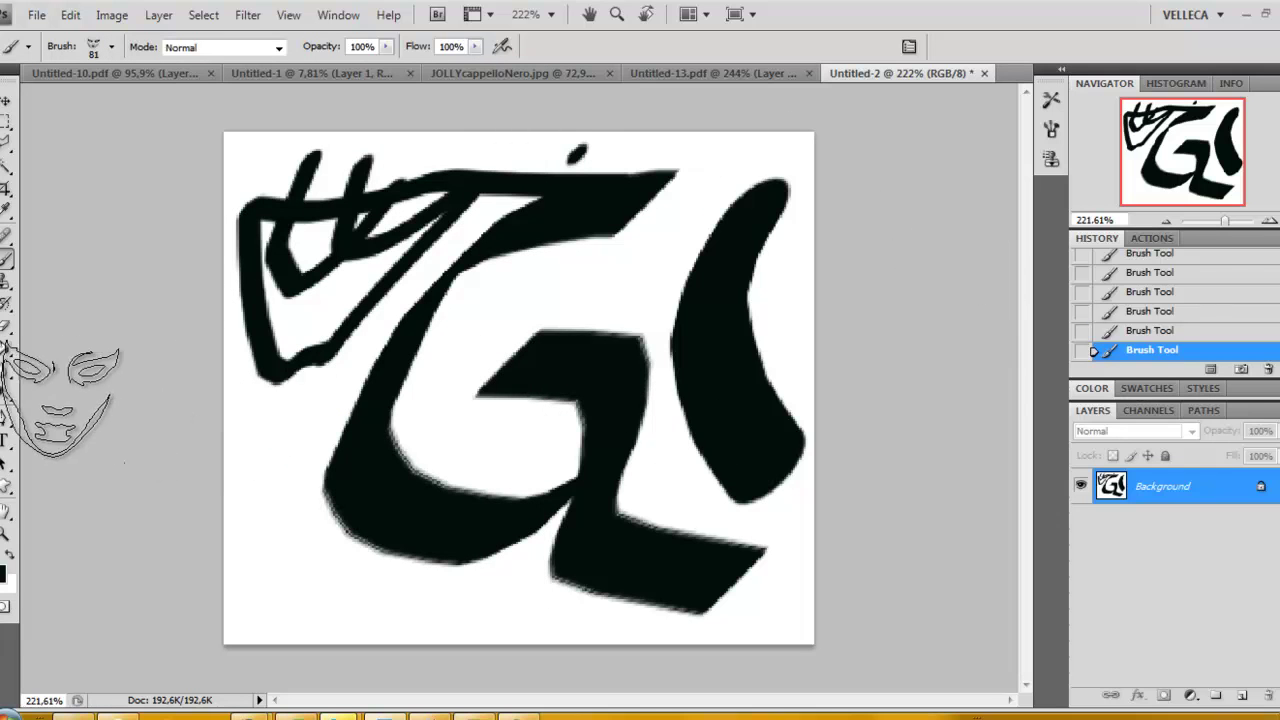
pyautogui.click(12, 553)
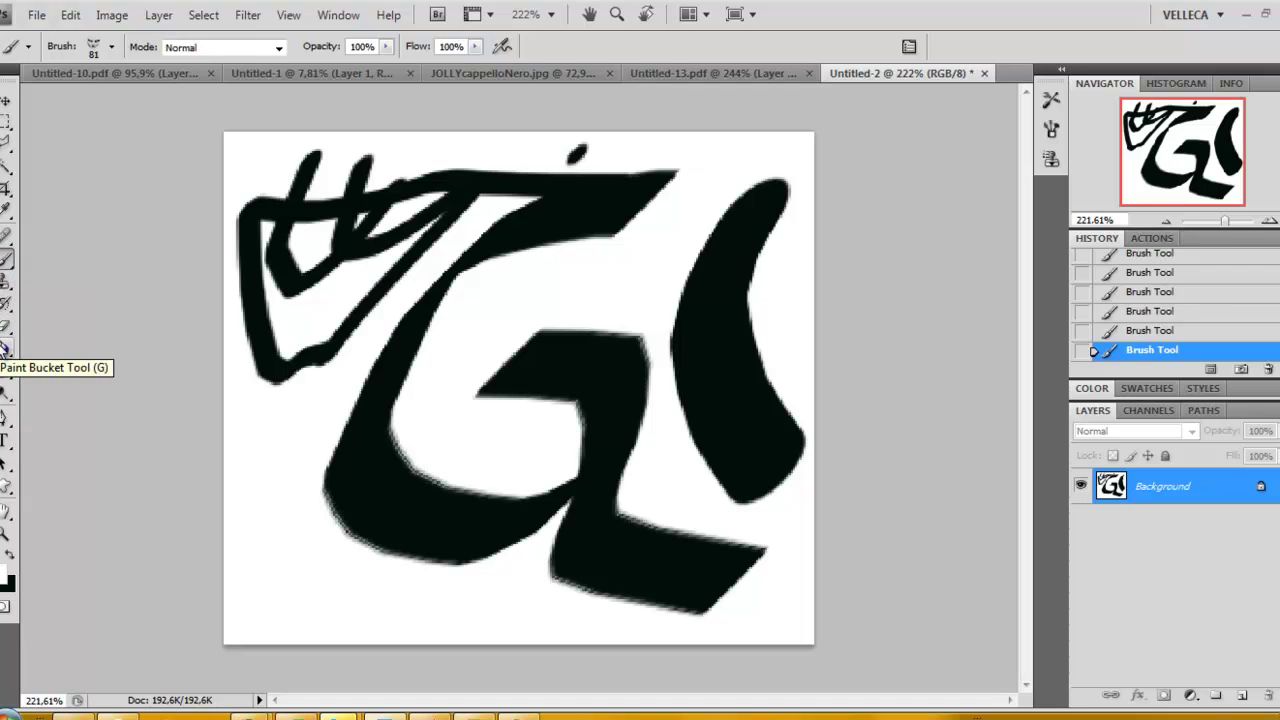
# Select the Paint Bucket tool and set its fill mode to Darken, then Color.
pyautogui.click(5, 349)
pyautogui.click(357, 268)
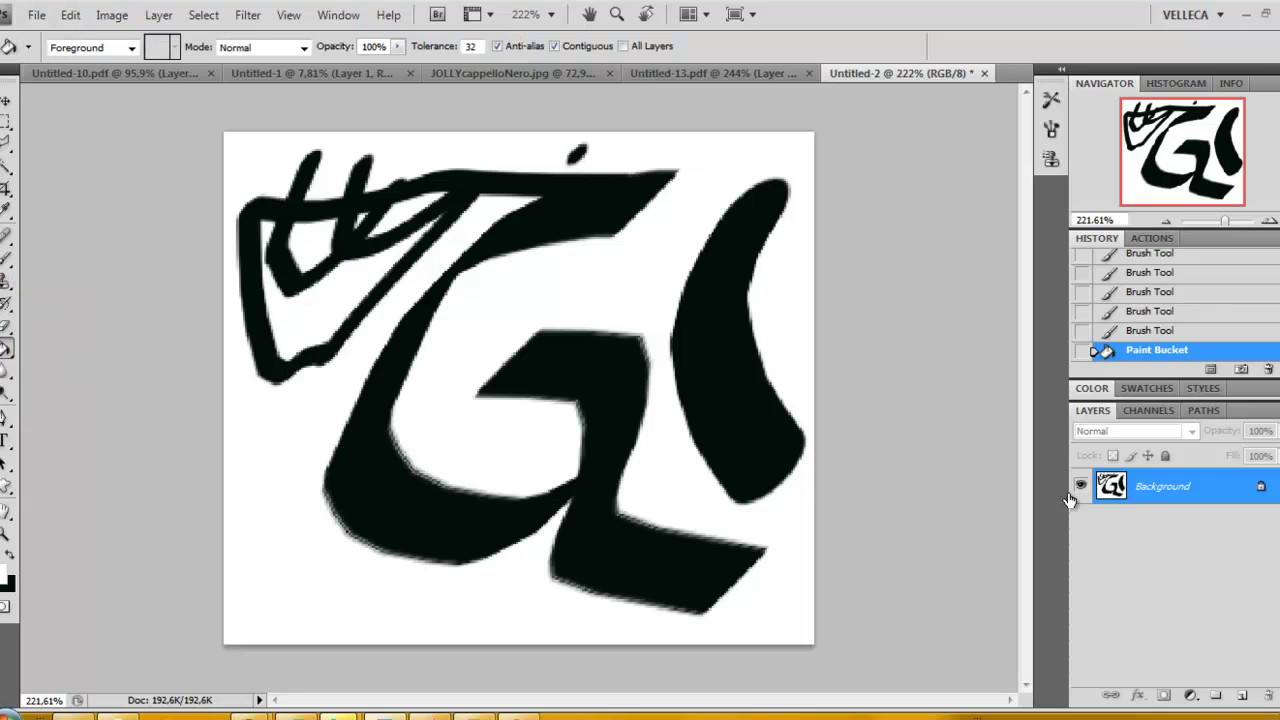
pyautogui.rightClick(12, 348)
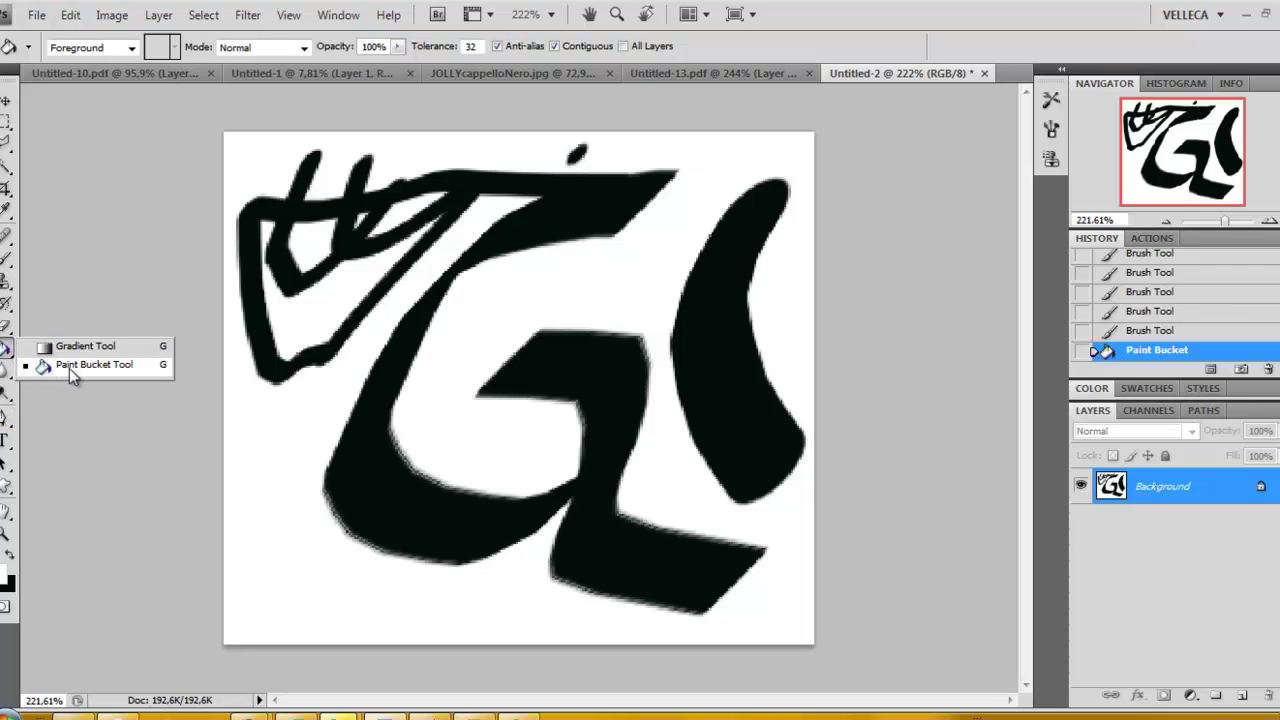
pyautogui.click(69, 368)
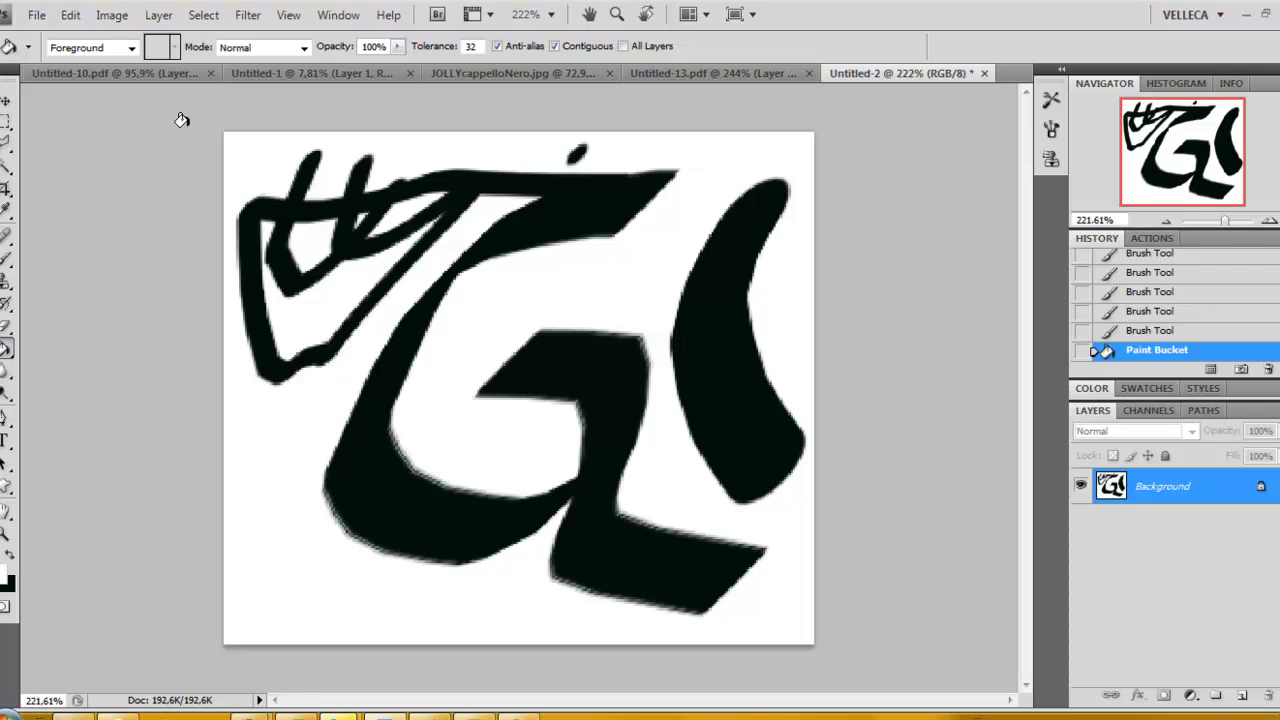
pyautogui.click(304, 49)
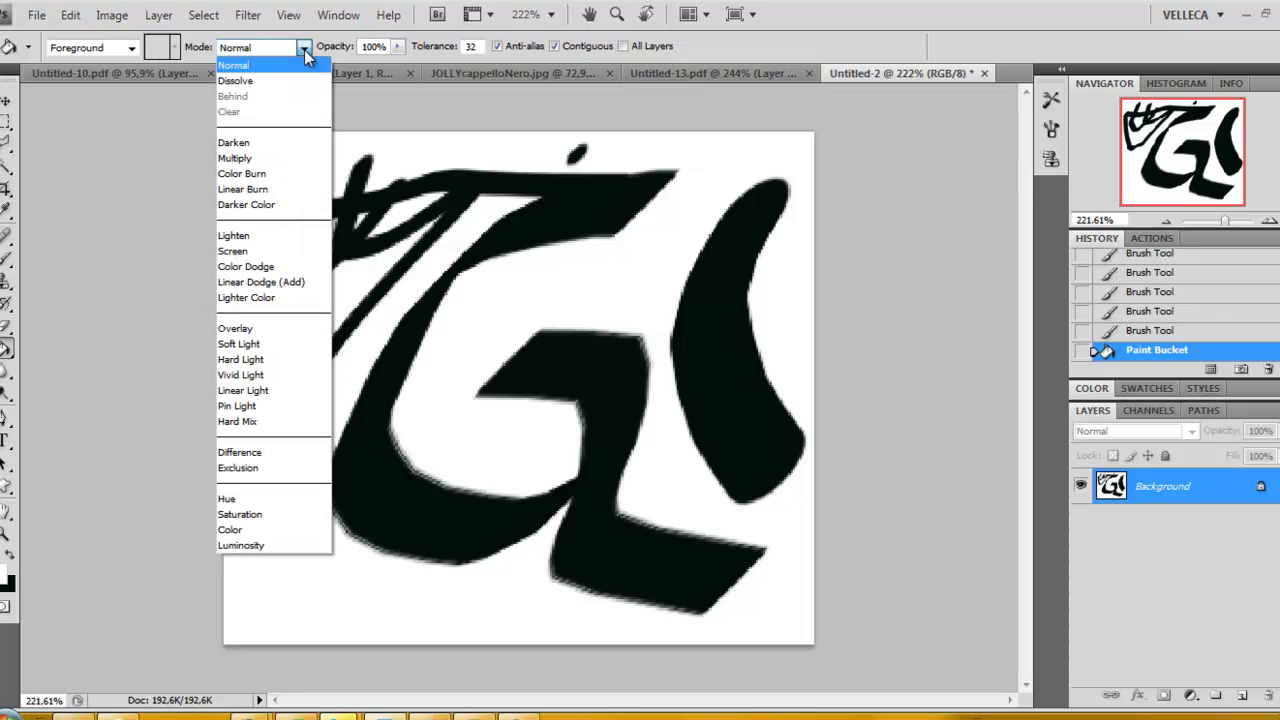
pyautogui.click(252, 145)
pyautogui.click(380, 205)
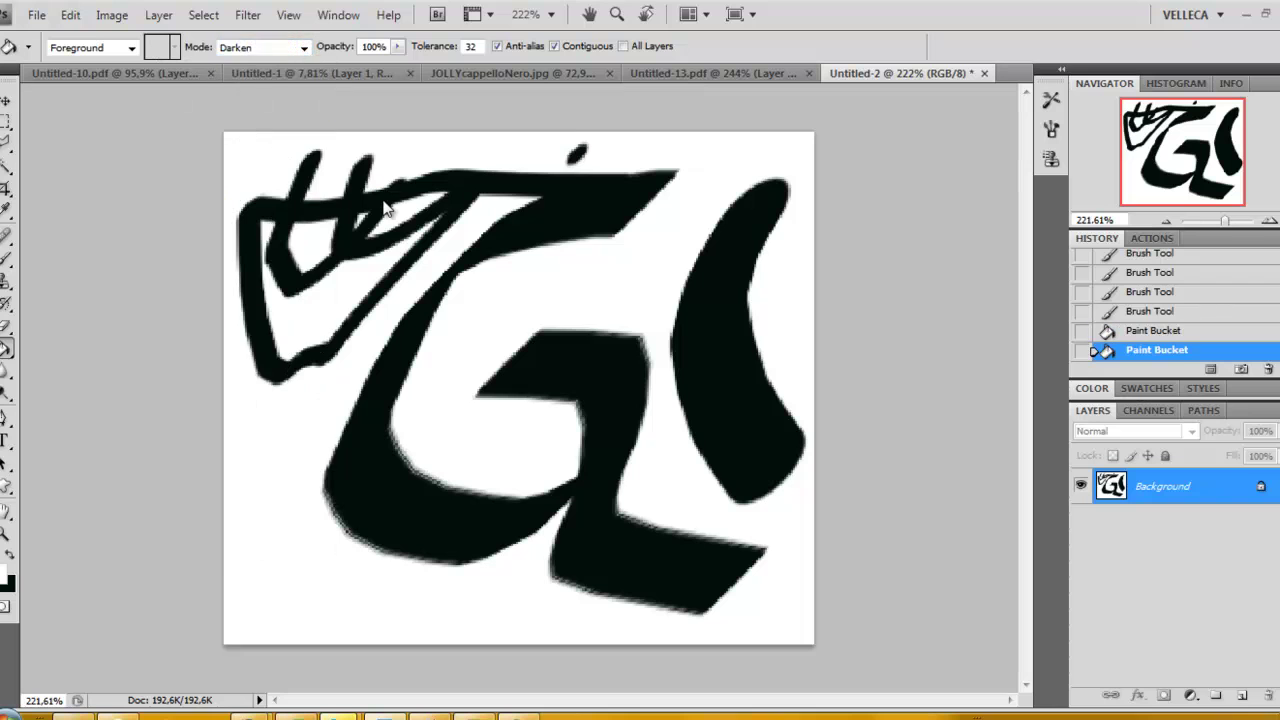
pyautogui.click(305, 49)
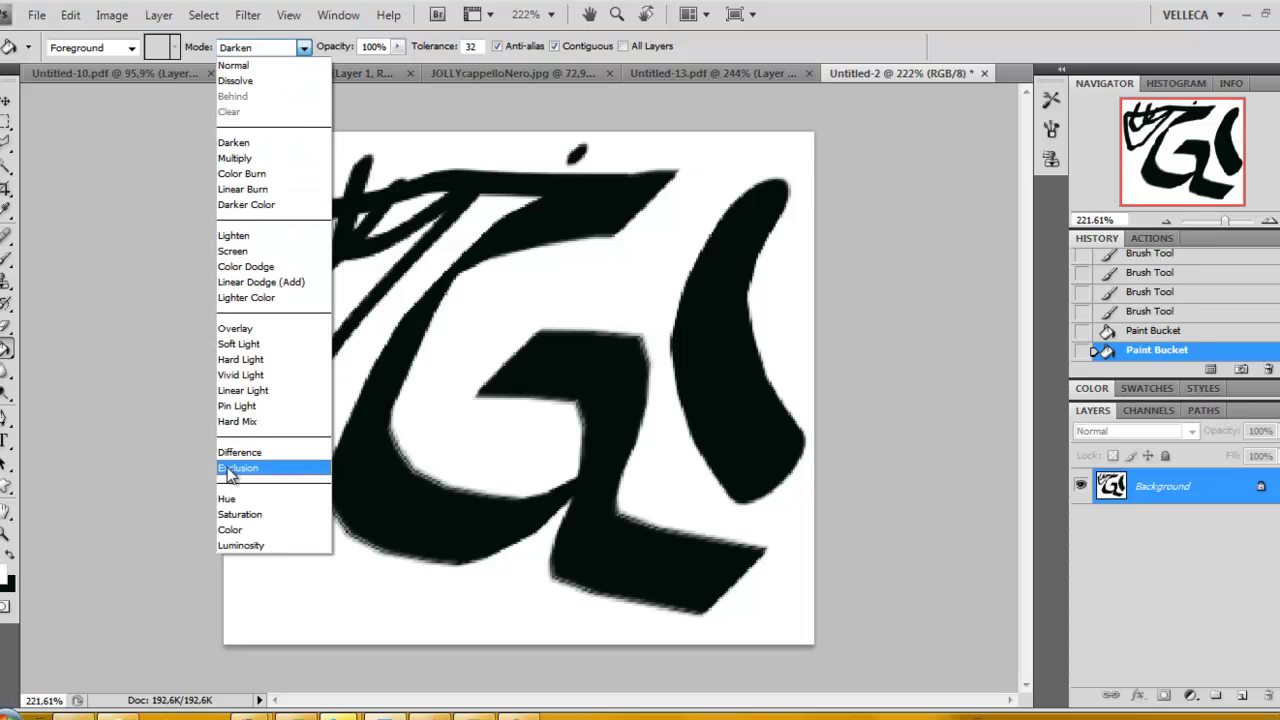
pyautogui.click(243, 529)
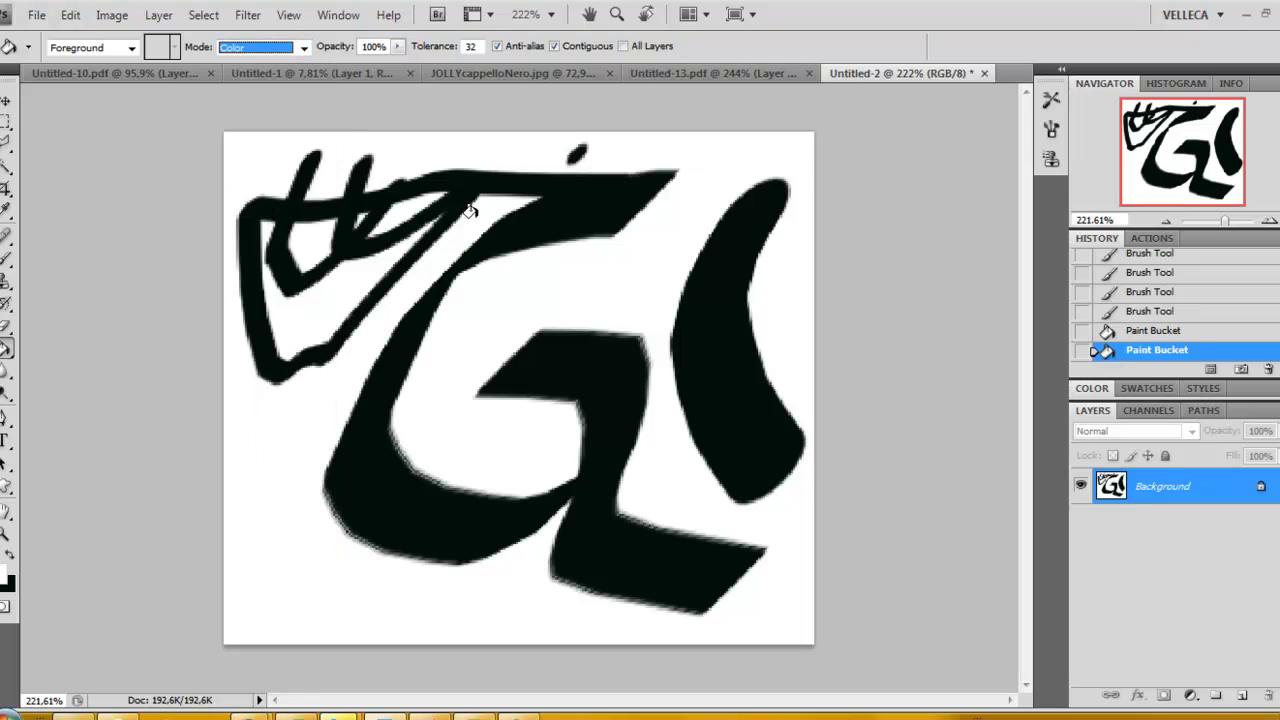
# Fill the artwork's outline areas and right-hand curved shape with white.
pyautogui.click(516, 273)
pyautogui.click(578, 278)
pyautogui.click(557, 350)
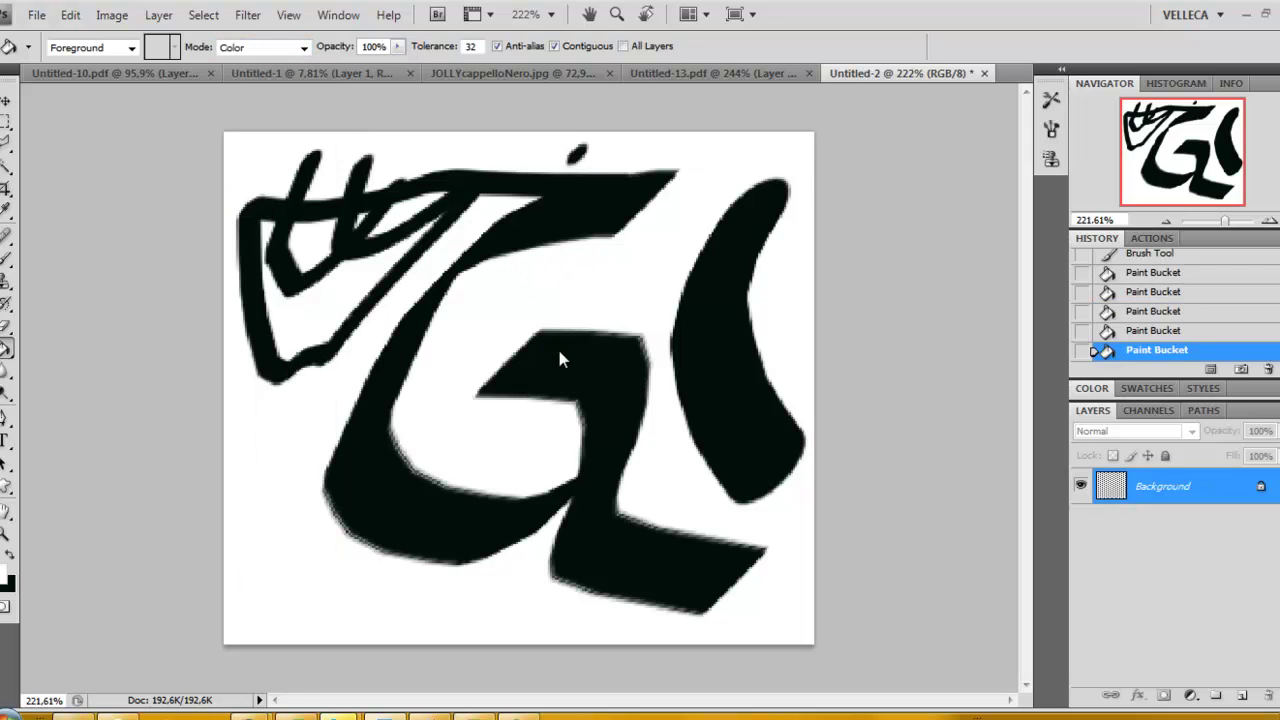
pyautogui.click(755, 324)
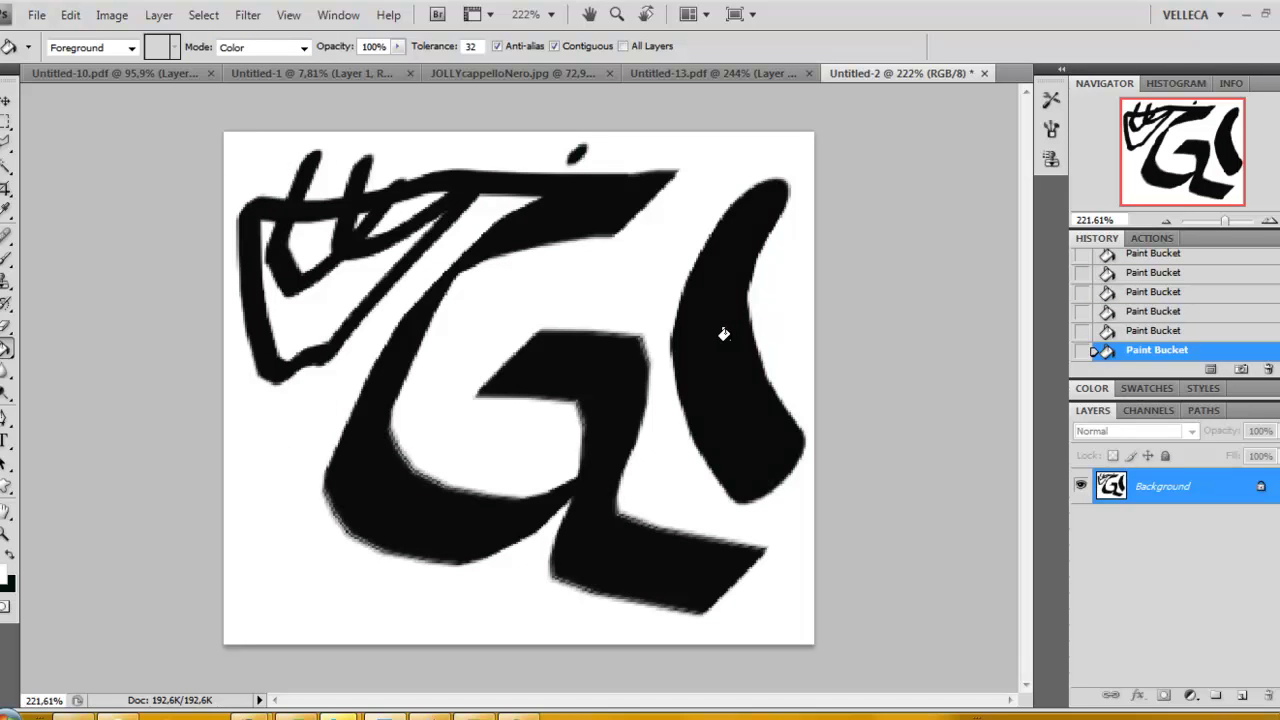
# Convert the Background into editable Layer 0 and fill its artwork.
pyautogui.doubleClick(1259, 488)
pyautogui.click(802, 227)
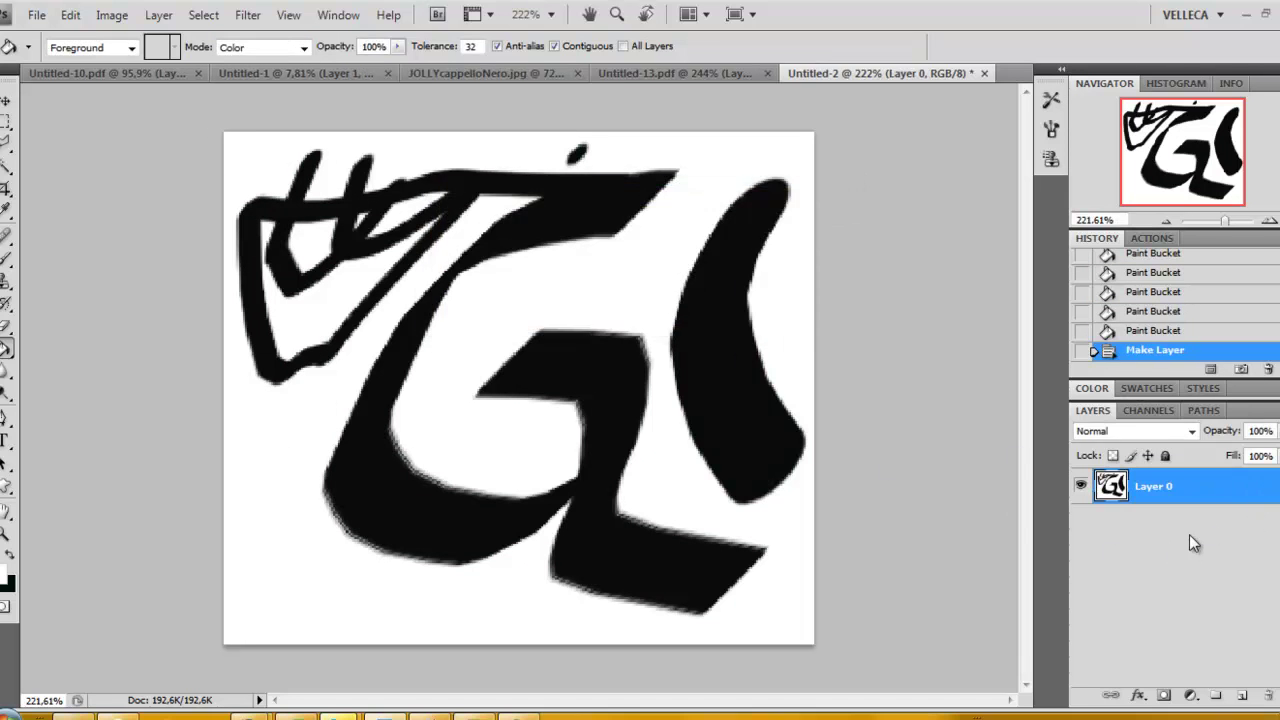
pyautogui.click(592, 362)
pyautogui.click(592, 363)
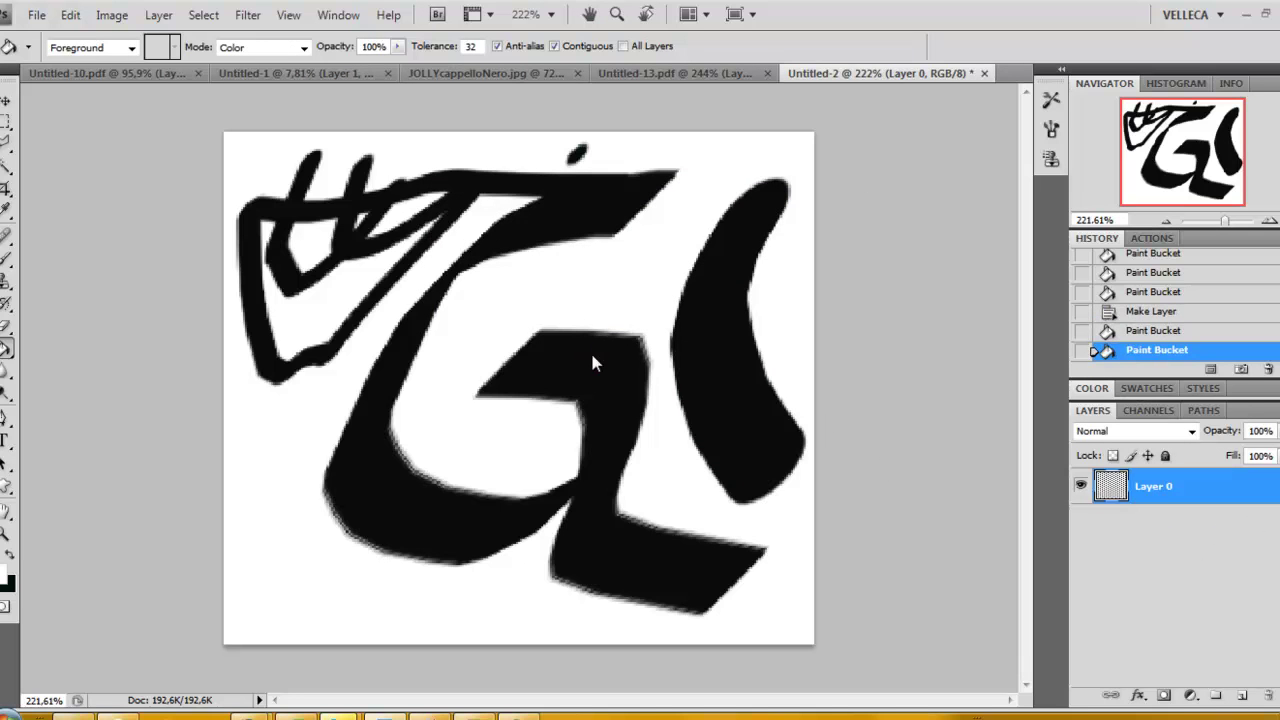
# Set fill mode back to Normal and whiten the remaining black shapes, outlines and dots.
pyautogui.click(305, 48)
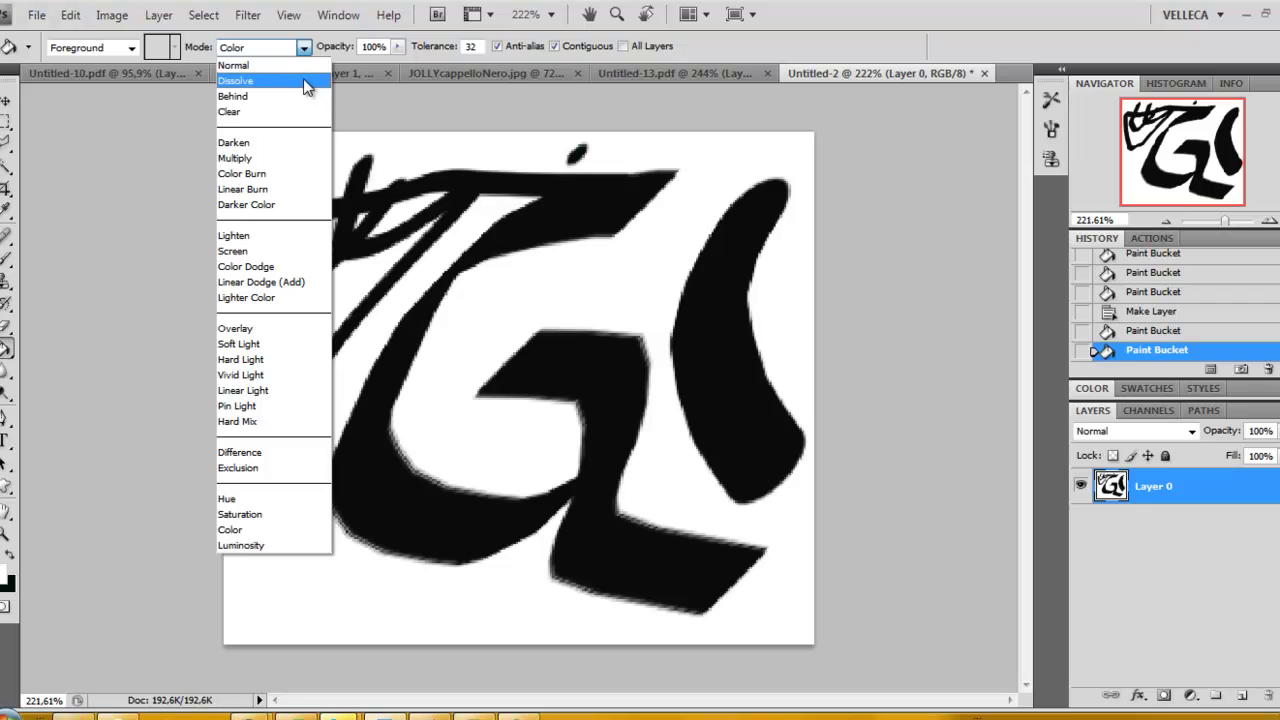
pyautogui.click(236, 65)
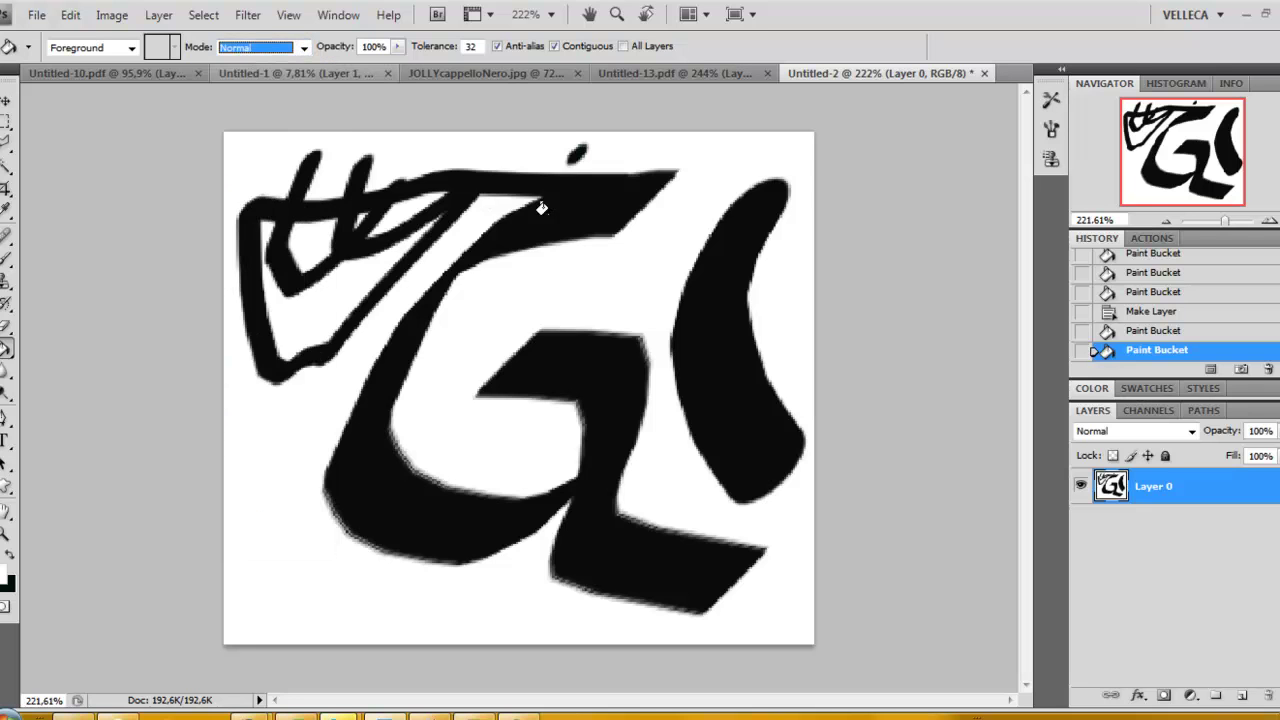
pyautogui.click(572, 220)
pyautogui.click(738, 266)
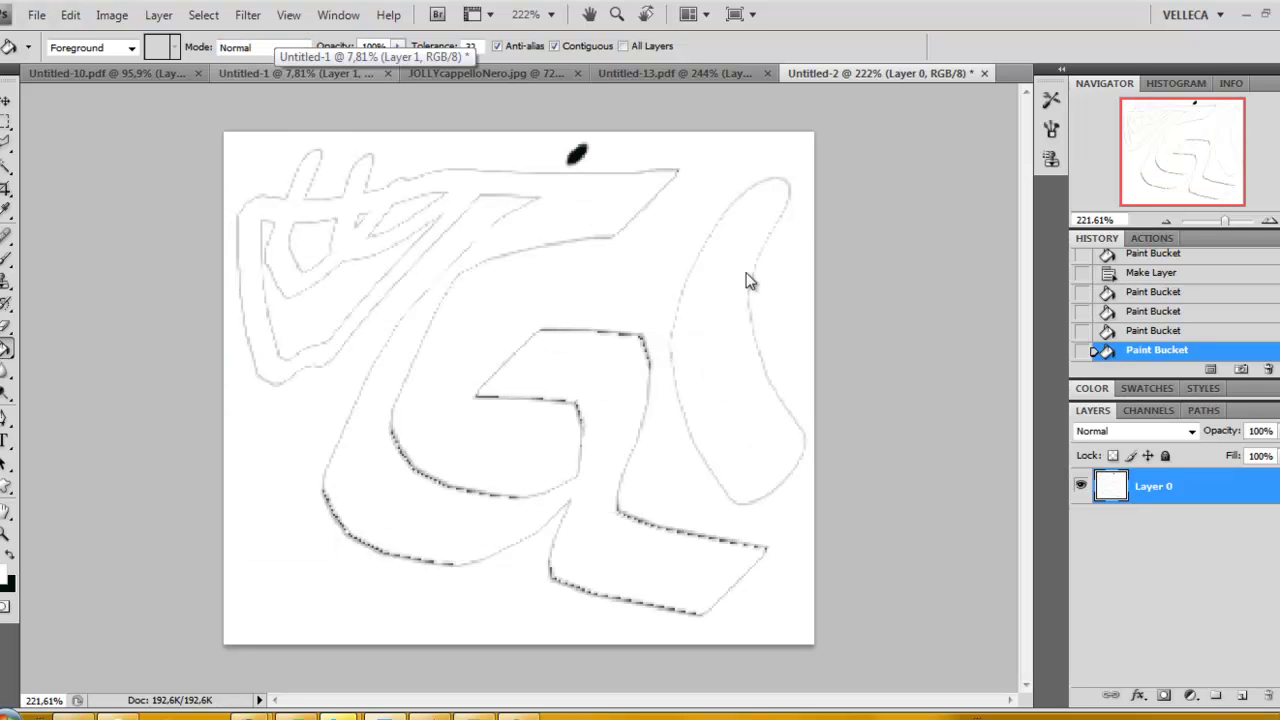
pyautogui.click(577, 155)
pyautogui.click(572, 158)
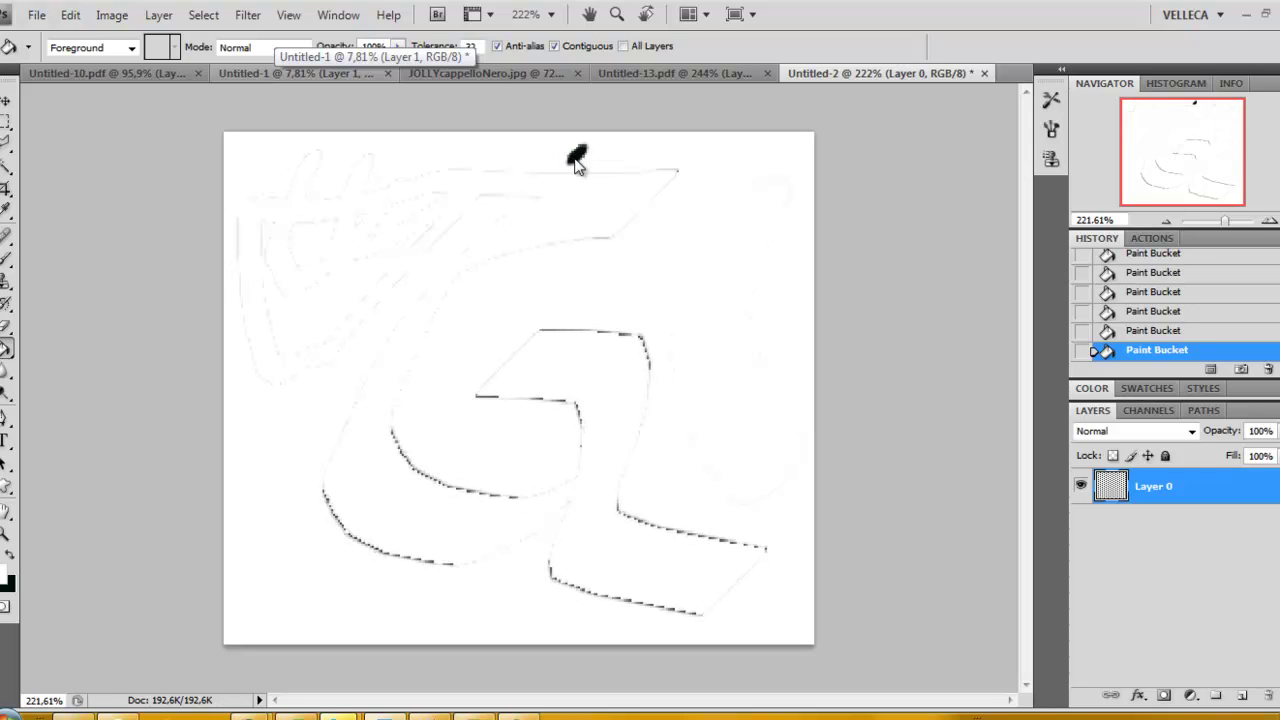
pyautogui.click(566, 340)
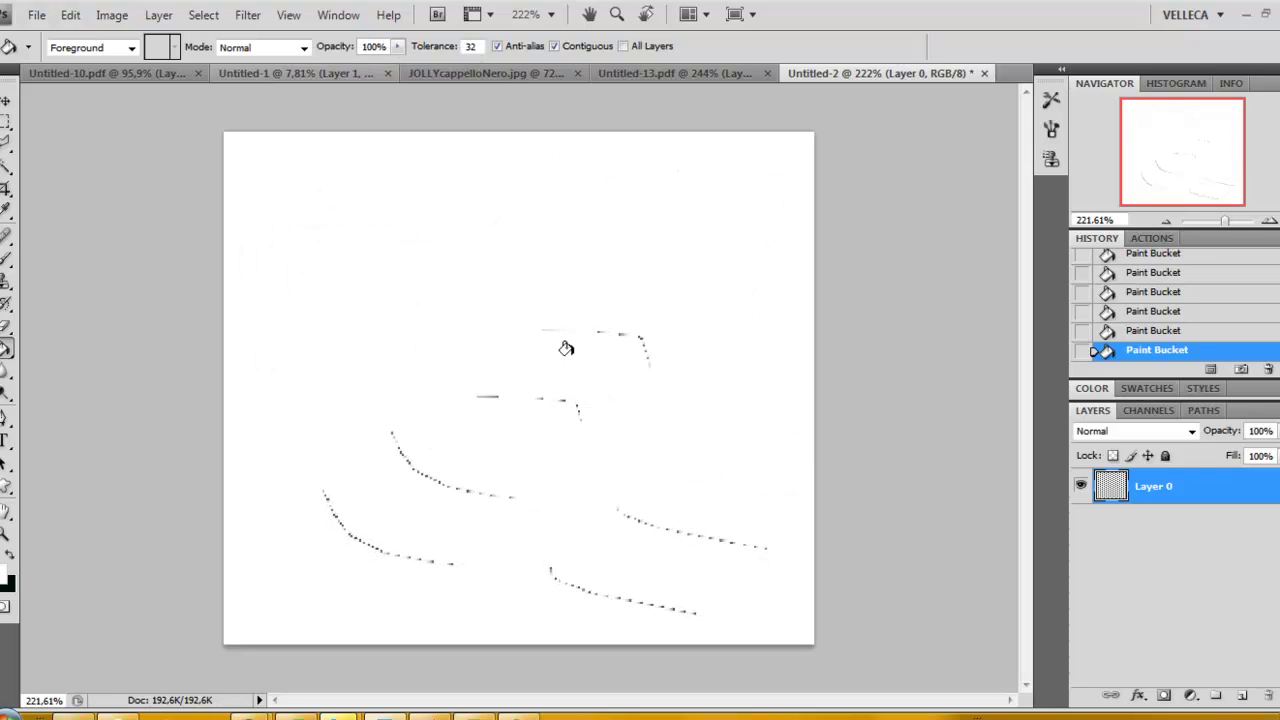
pyautogui.click(537, 417)
pyautogui.click(576, 560)
pyautogui.click(415, 478)
pyautogui.click(374, 537)
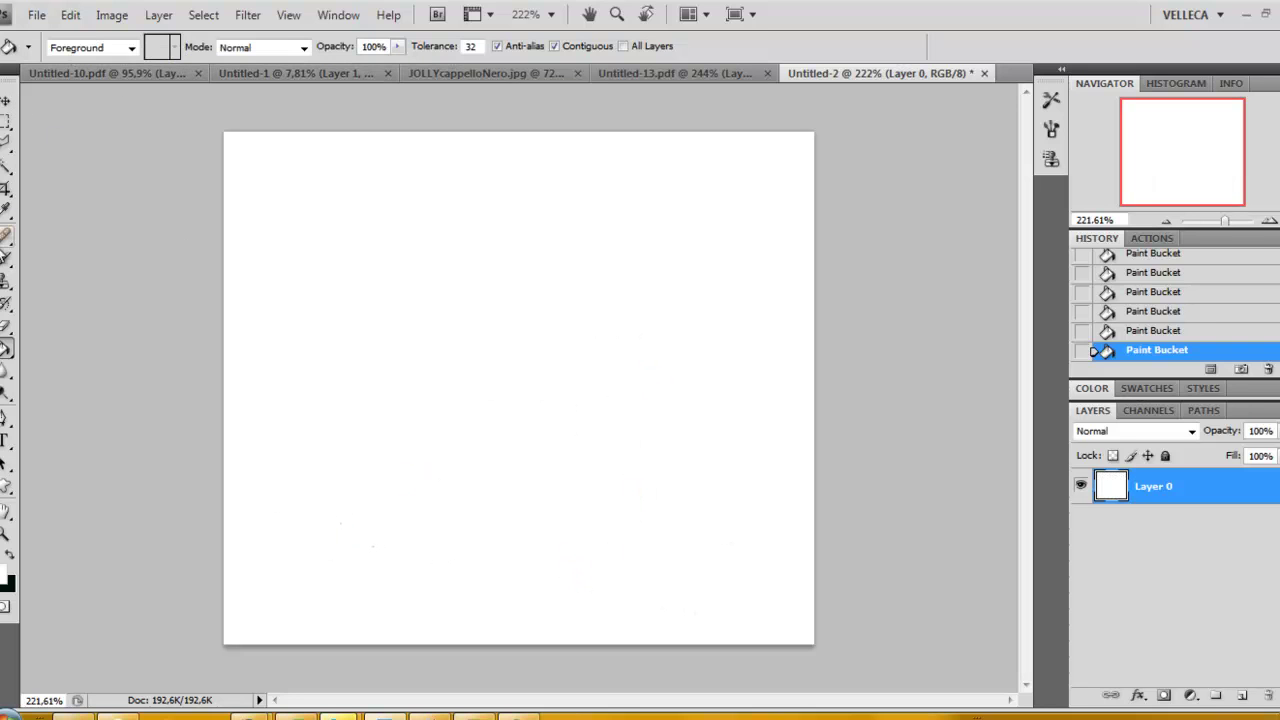
pyautogui.click(8, 260)
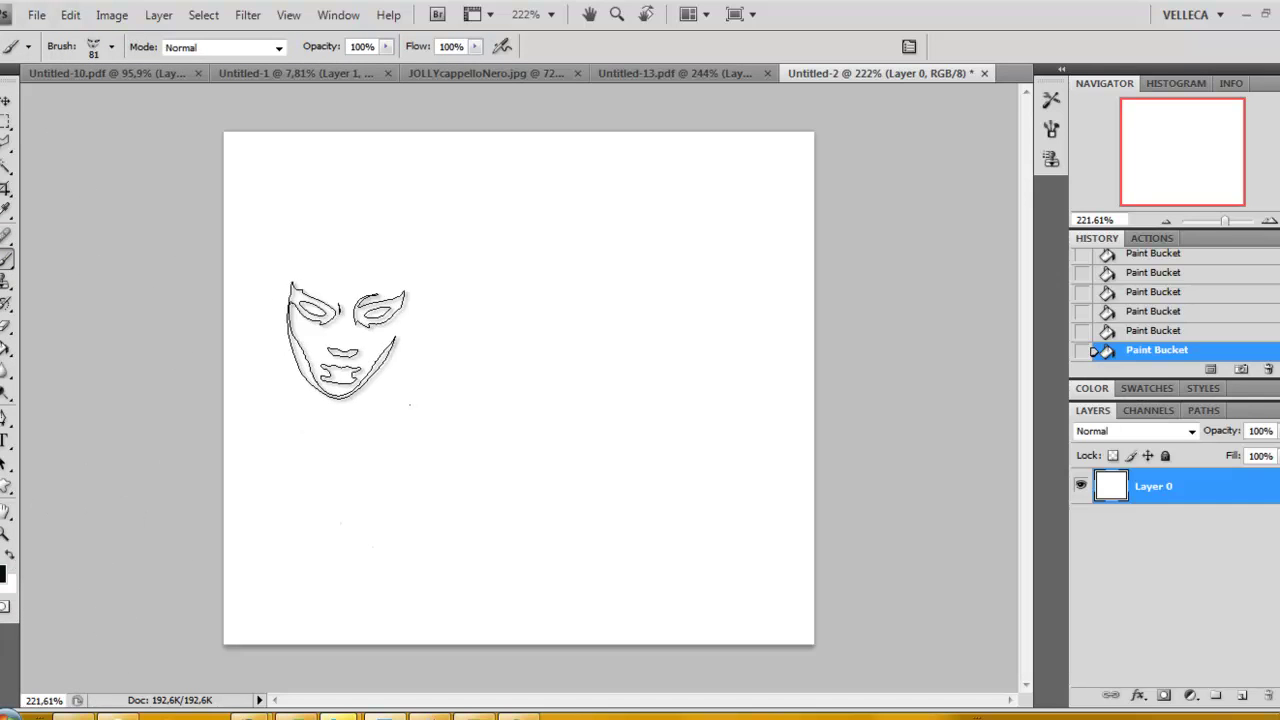
# Stamp two face masks at top-left, then pick the 441 jester brush at 133 px.
pyautogui.click(335, 216)
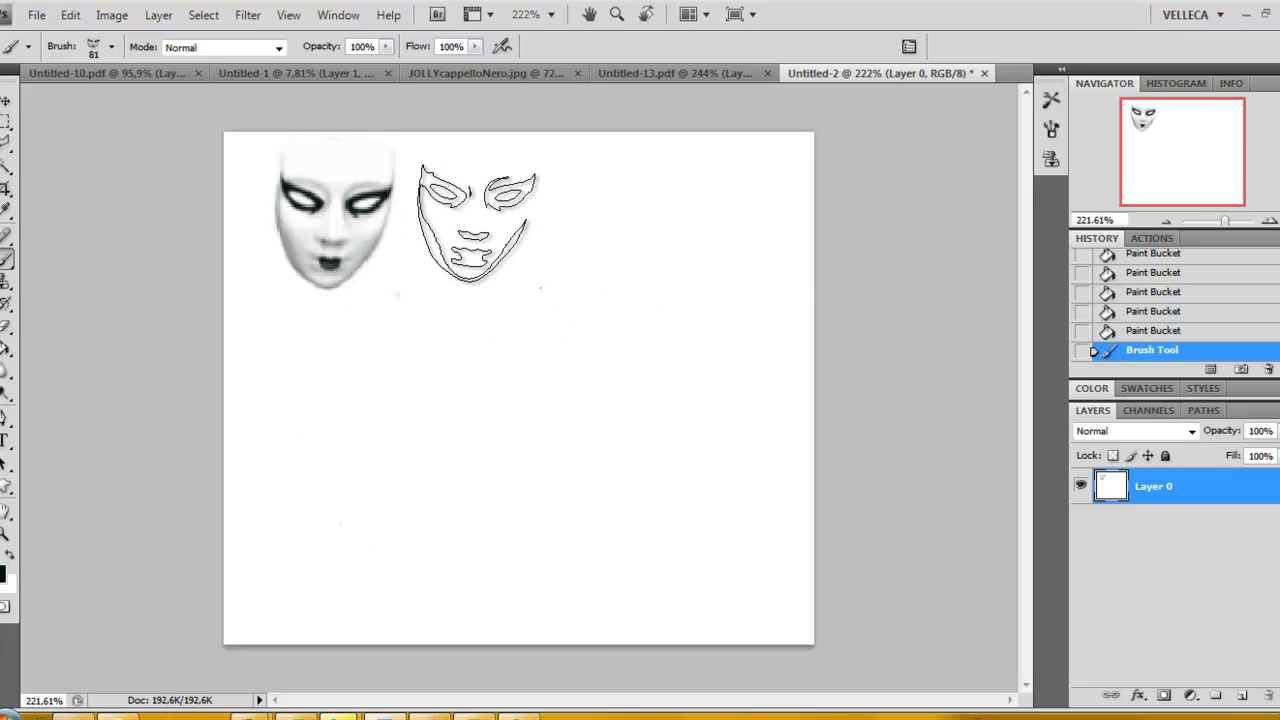
pyautogui.click(477, 213)
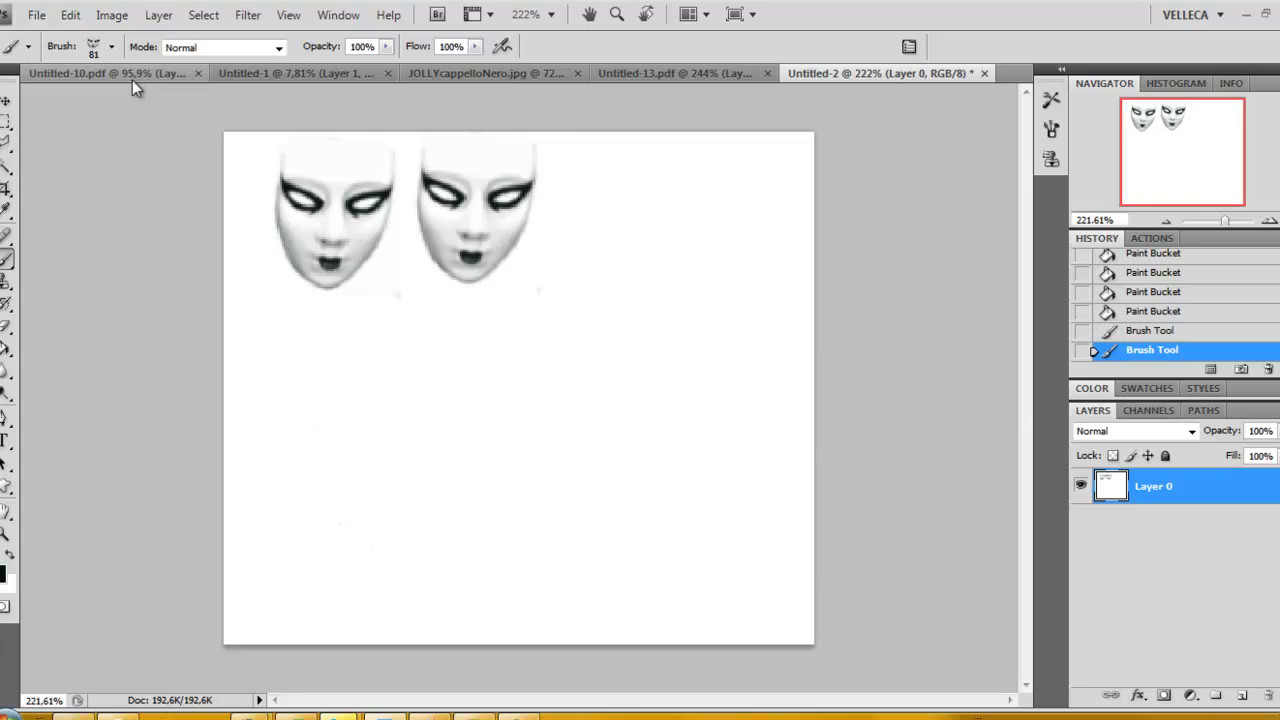
pyautogui.click(113, 47)
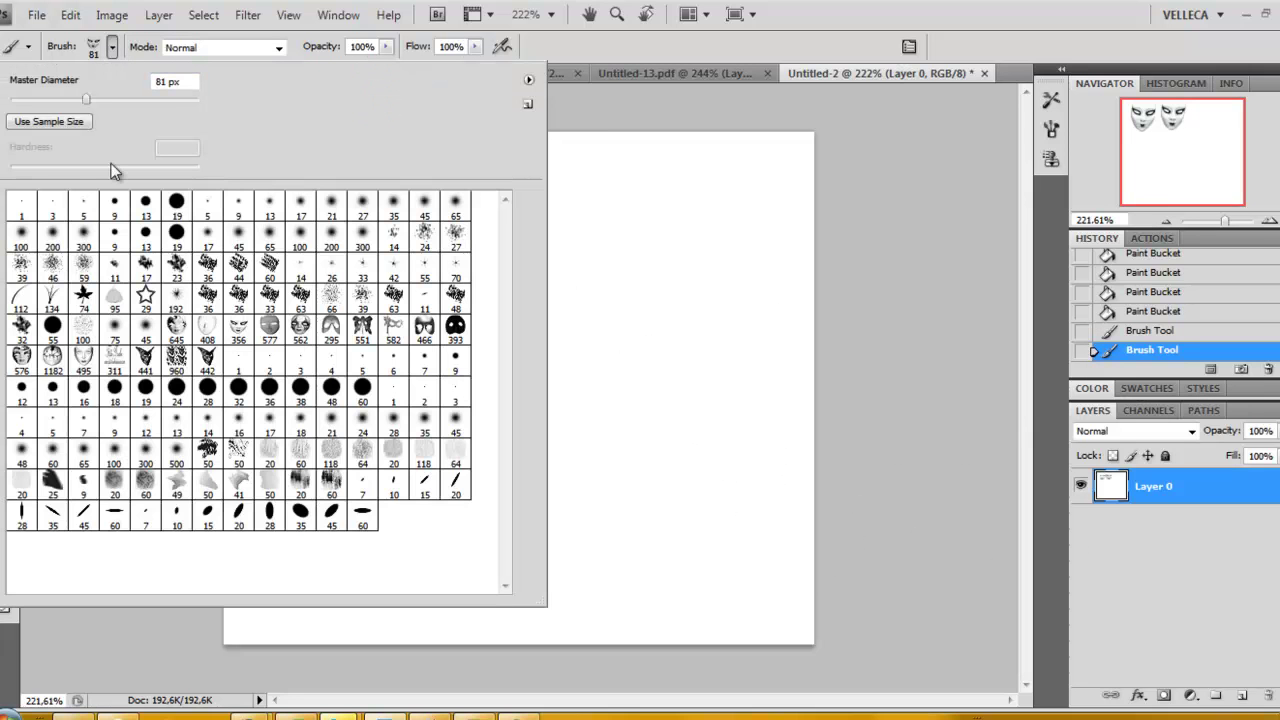
pyautogui.click(147, 360)
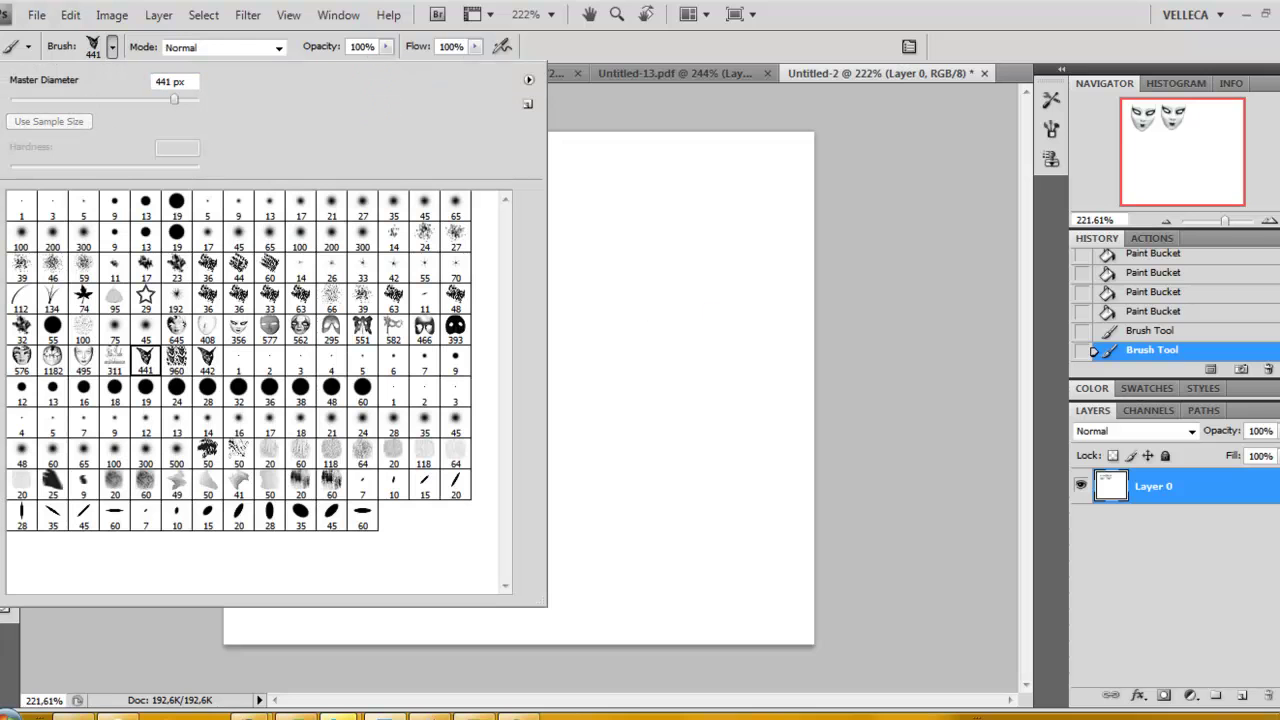
pyautogui.click(1036, 335)
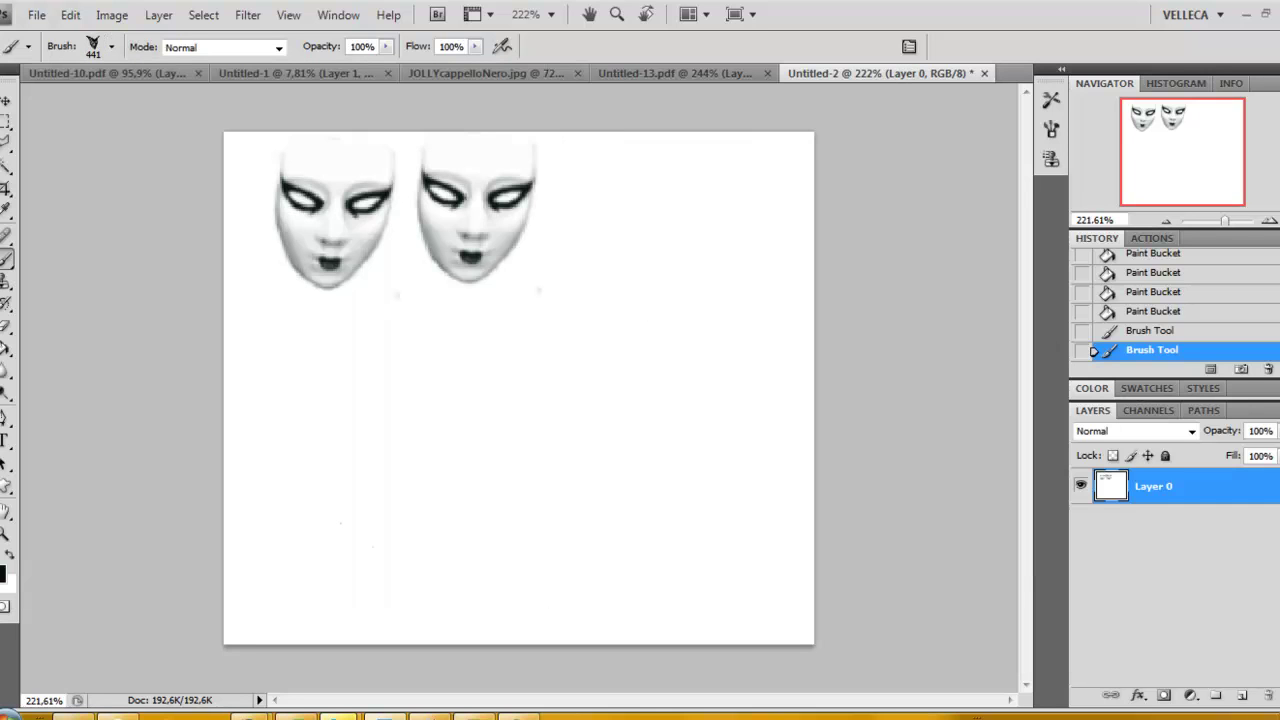
pyautogui.click(110, 47)
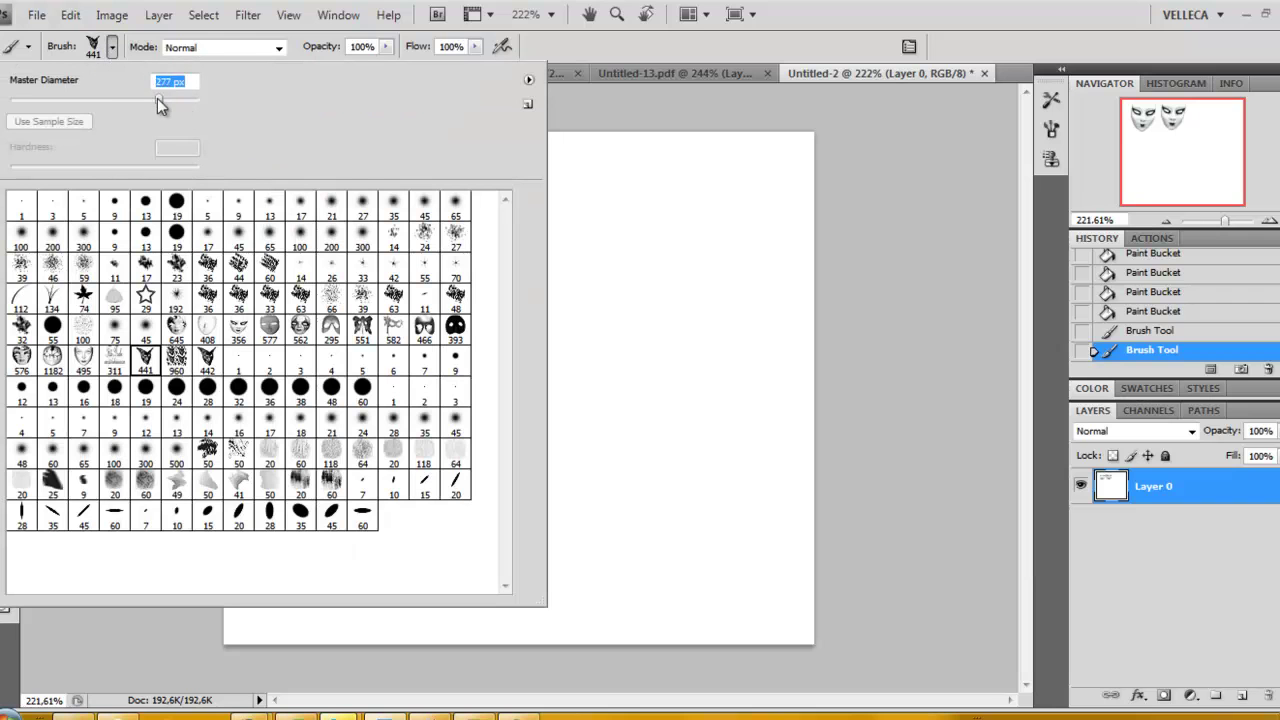
pyautogui.moveTo(73, 100)
pyautogui.mouseDown()
pyautogui.moveTo(45, 100)
pyautogui.moveTo(120, 100)
pyautogui.mouseUp()
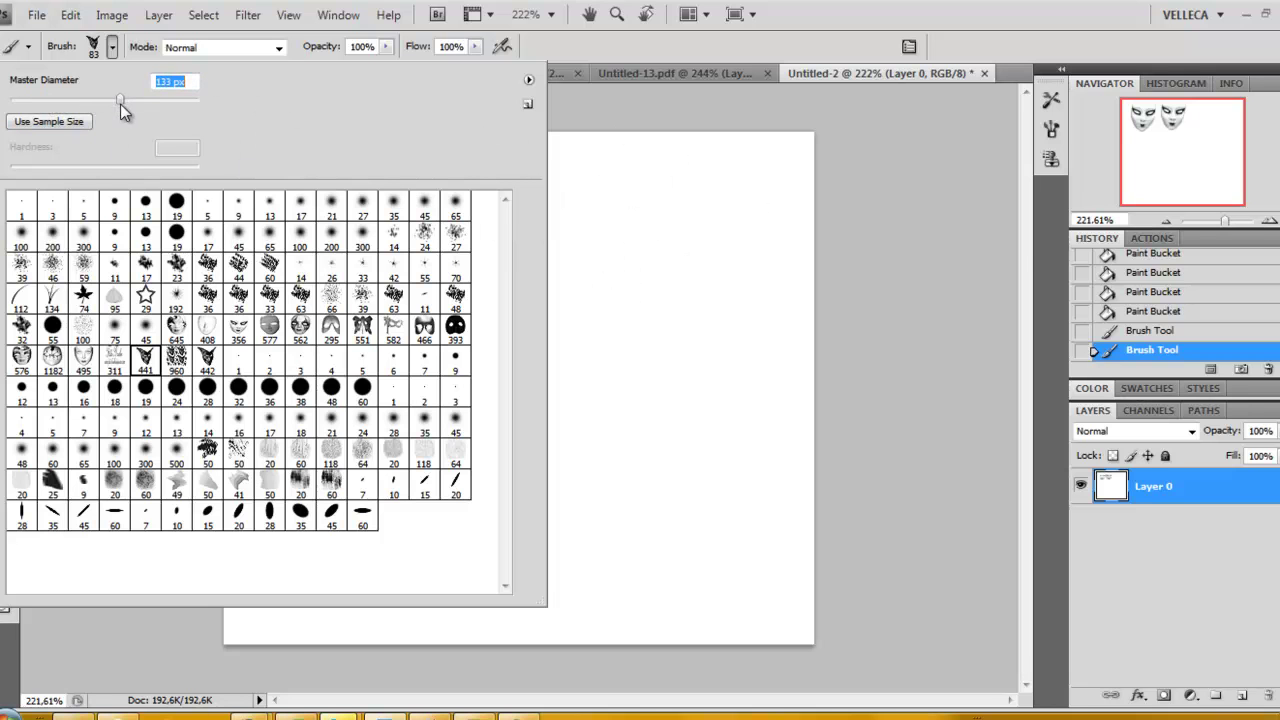
pyautogui.press('Return')
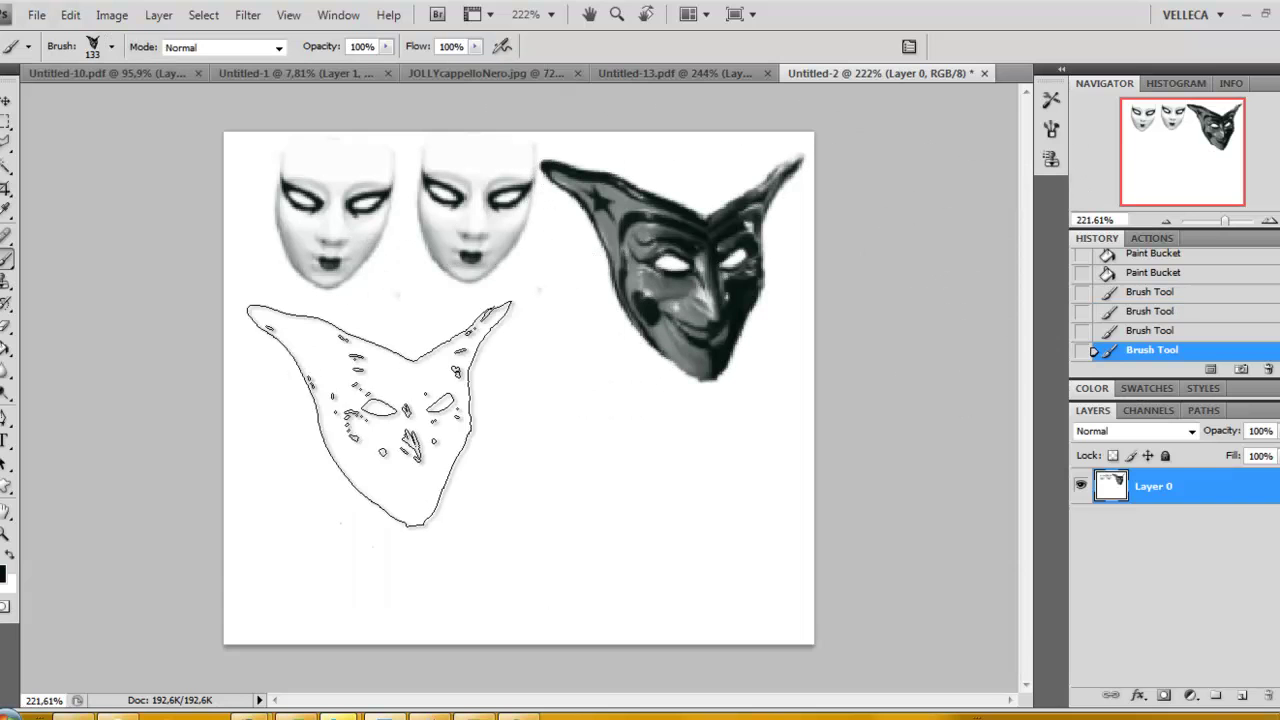
# Stamp three dark jester masks across the lower and right canvas.
pyautogui.moveTo(580, 320)
pyautogui.mouseDown()
pyautogui.moveTo(385, 400)
pyautogui.moveTo(640, 502)
pyautogui.mouseUp()
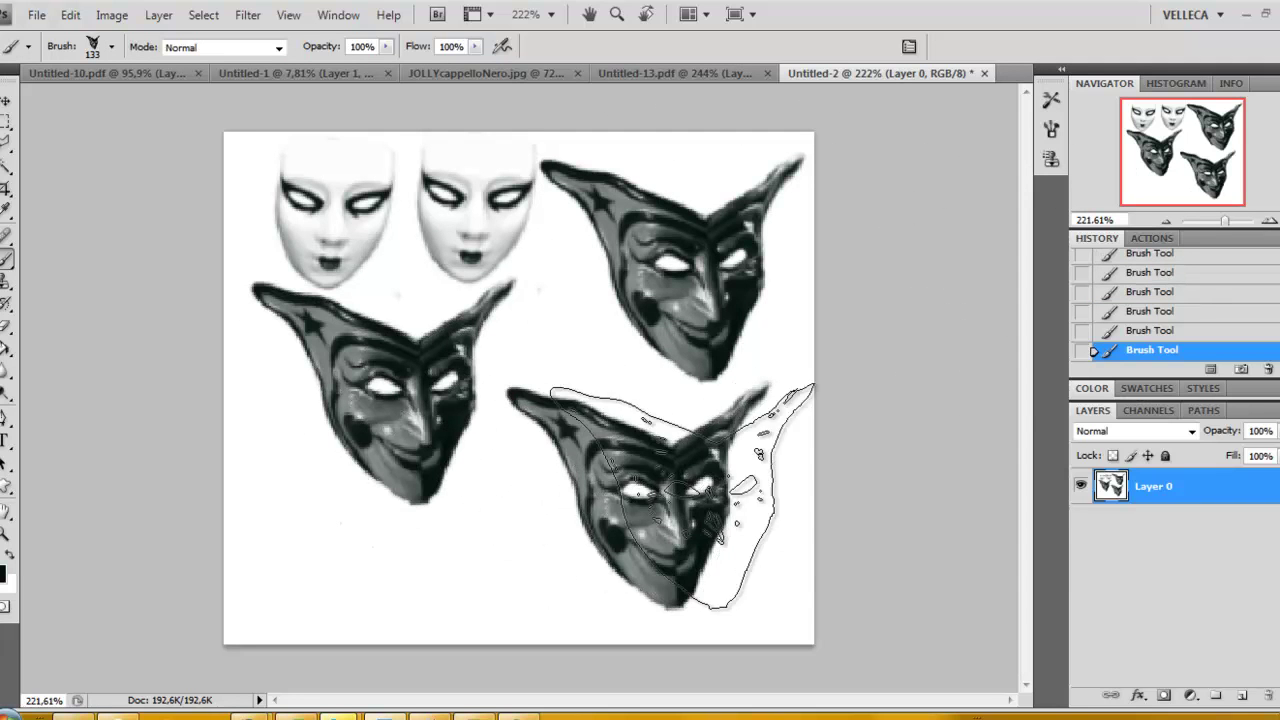
pyautogui.moveTo(640, 502); pyautogui.dragTo(986, 477)
pyautogui.moveTo(22, 289)
pyautogui.mouseDown()
pyautogui.moveTo(70, 190)
pyautogui.moveTo(430, 525)
pyautogui.moveTo(223, 505)
pyautogui.moveTo(556, 543)
pyautogui.moveTo(399, 373)
pyautogui.moveTo(542, 529)
pyautogui.moveTo(516, 462)
pyautogui.moveTo(558, 490)
pyautogui.moveTo(388, 567)
pyautogui.moveTo(395, 495)
pyautogui.moveTo(1033, 592)
pyautogui.moveTo(979, 513)
pyautogui.mouseUp()
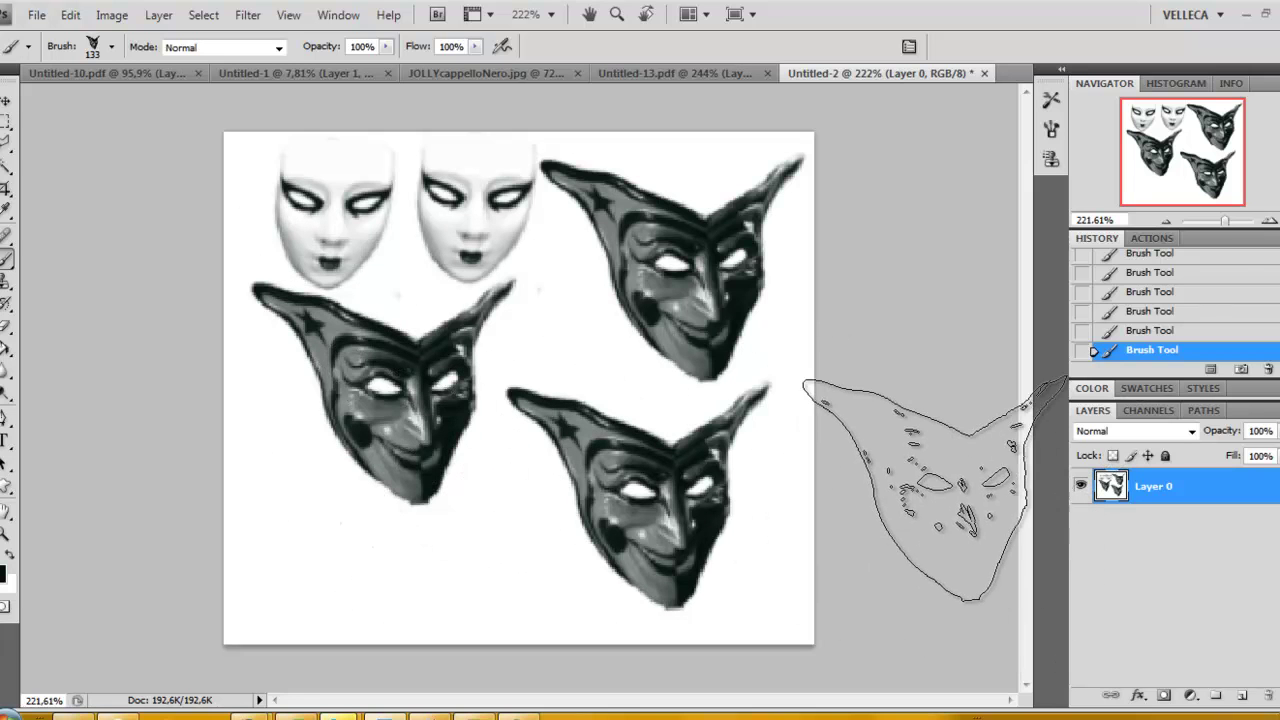
pyautogui.moveTo(1024, 440)
pyautogui.mouseDown()
pyautogui.moveTo(709, 452)
pyautogui.moveTo(452, 381)
pyautogui.moveTo(466, 253)
pyautogui.moveTo(602, 187)
pyautogui.moveTo(390, 224)
pyautogui.moveTo(567, 405)
pyautogui.moveTo(40, 160)
pyautogui.mouseUp()
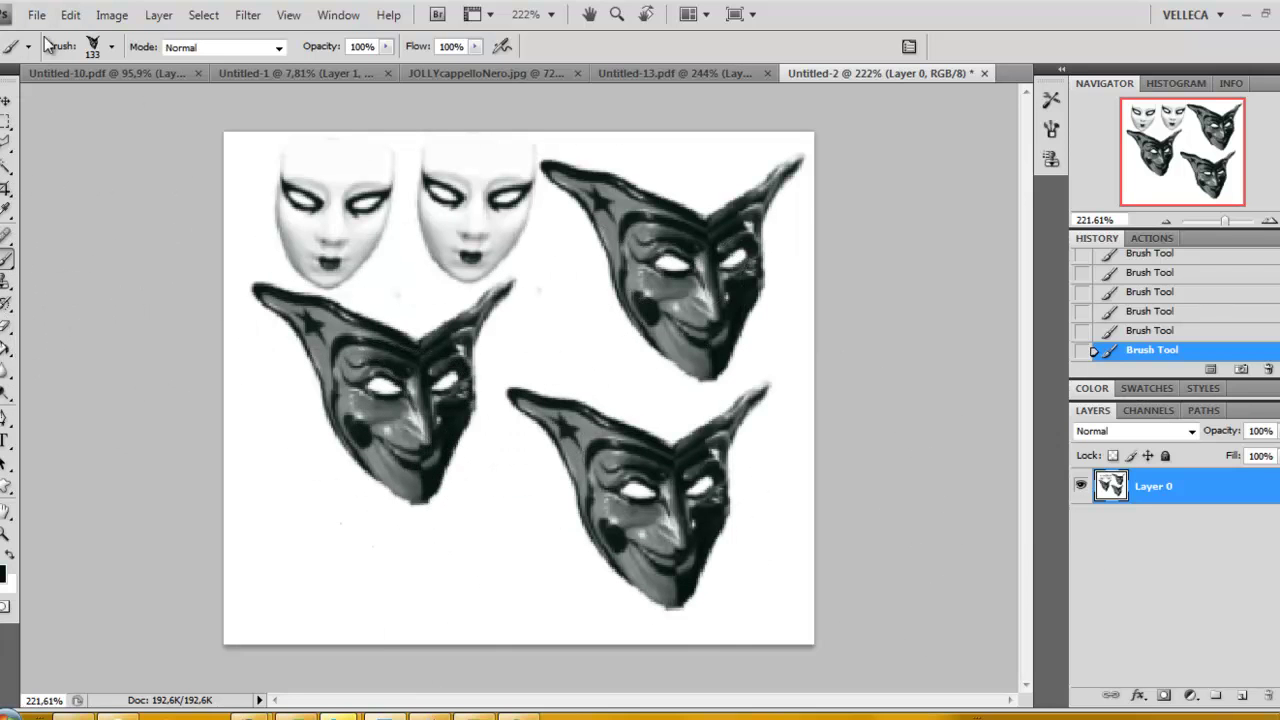
# Use Edit > Define Brush Preset to save the canvas as the 260 px 'Sampled Brush 2'.
pyautogui.click(72, 16)
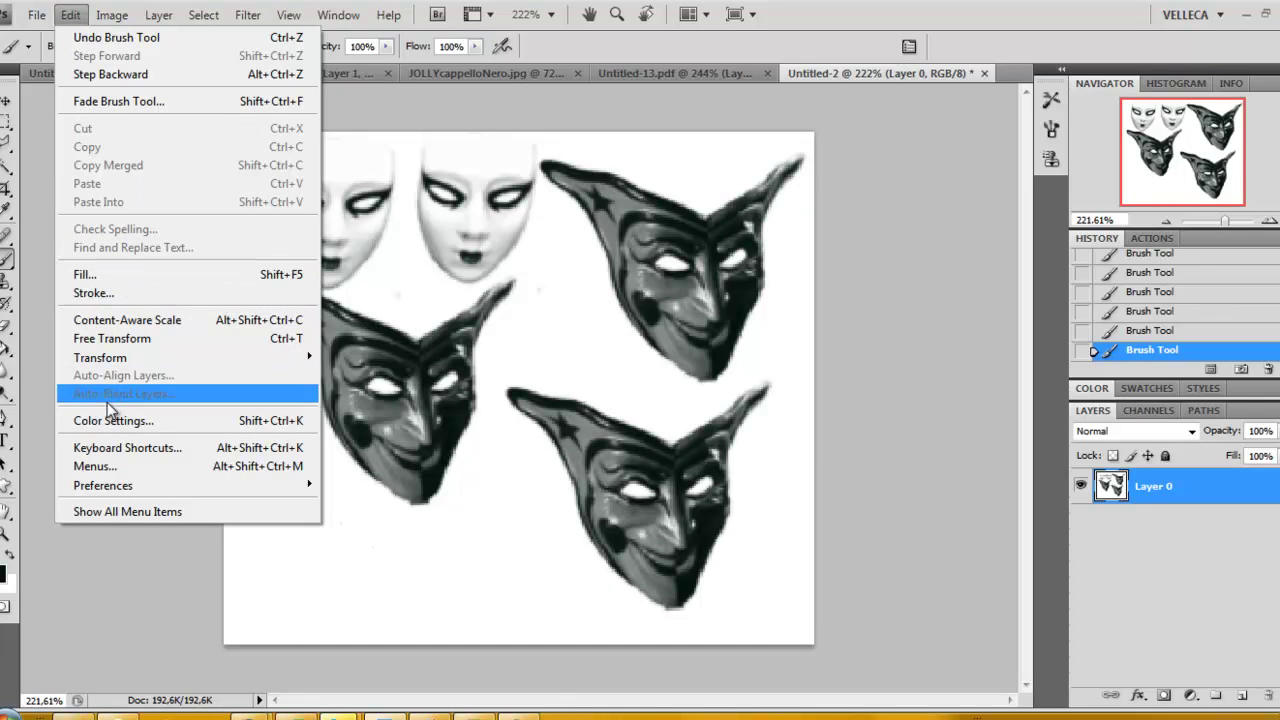
pyautogui.click(110, 512)
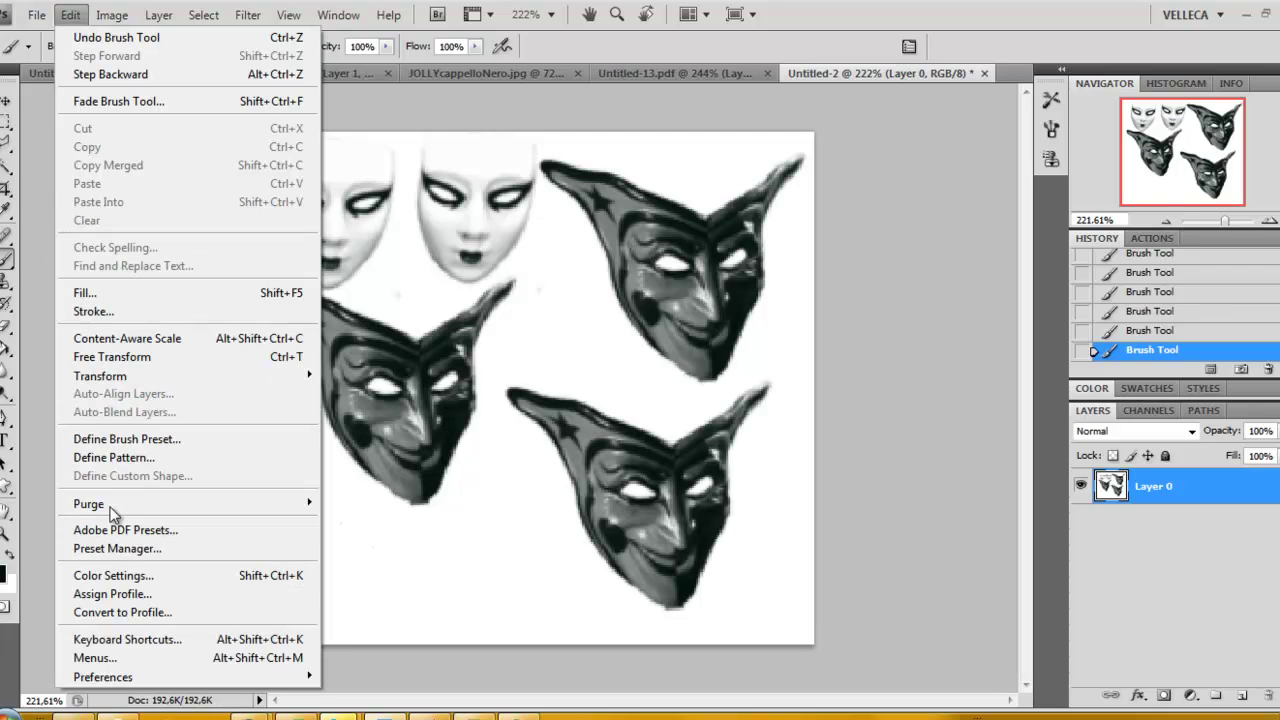
pyautogui.click(116, 441)
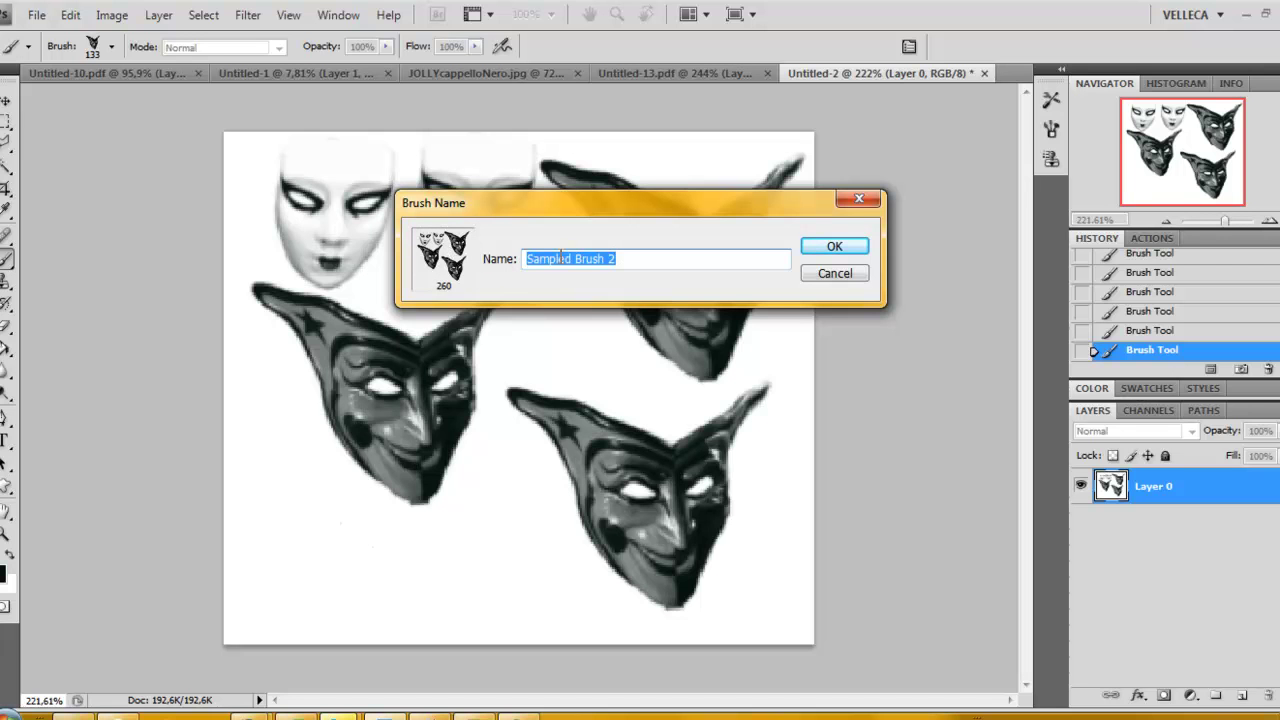
pyautogui.click(855, 254)
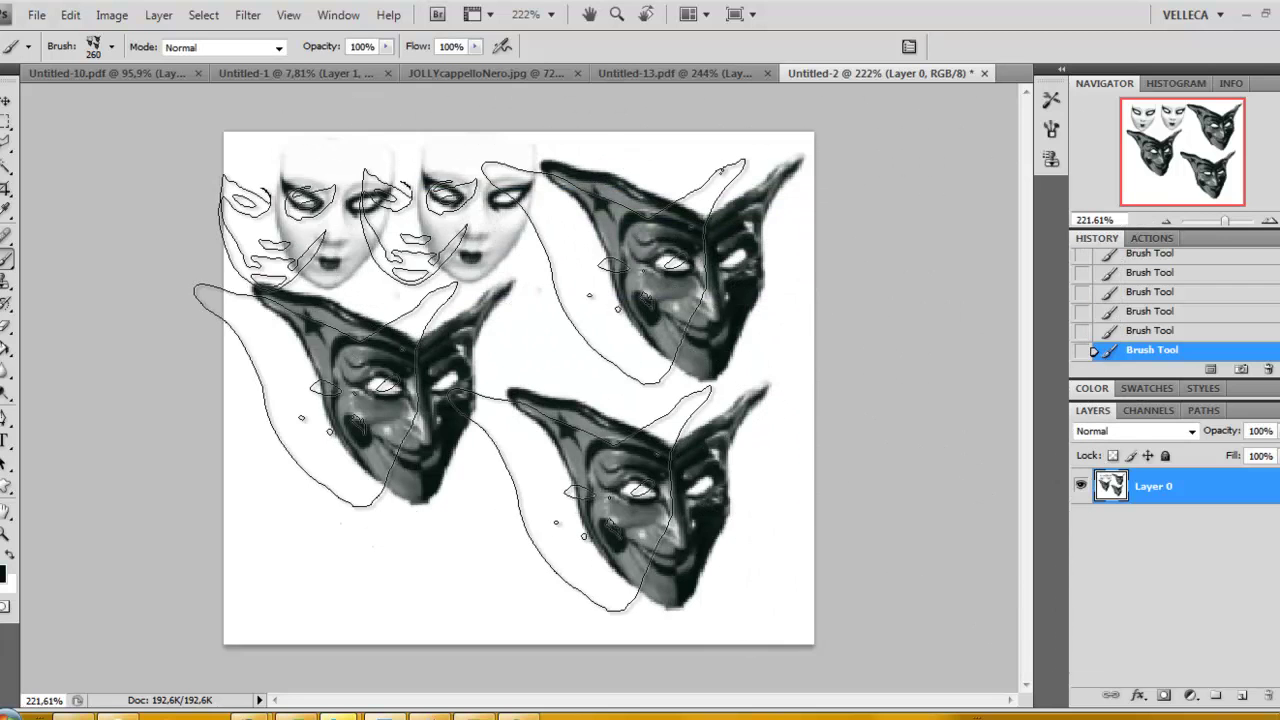
pyautogui.click(111, 48)
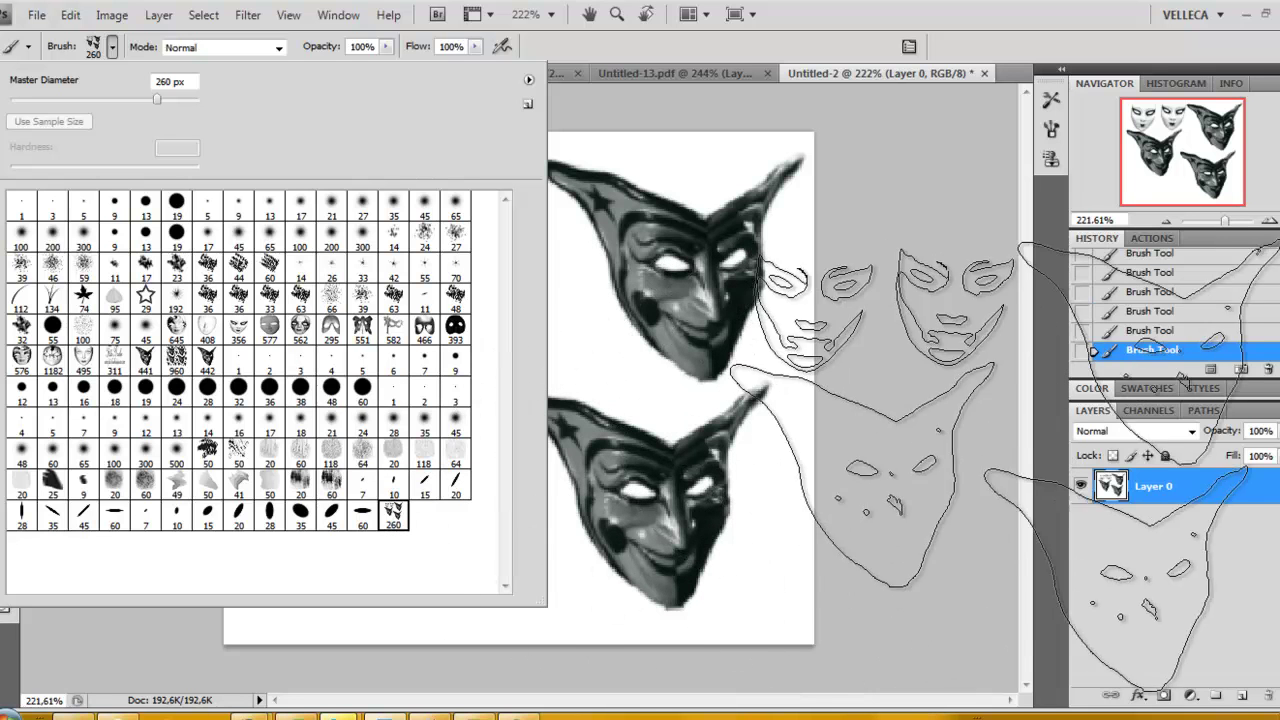
# Add a new Layer 1 and hide Layer 0.
pyautogui.click(1046, 491)
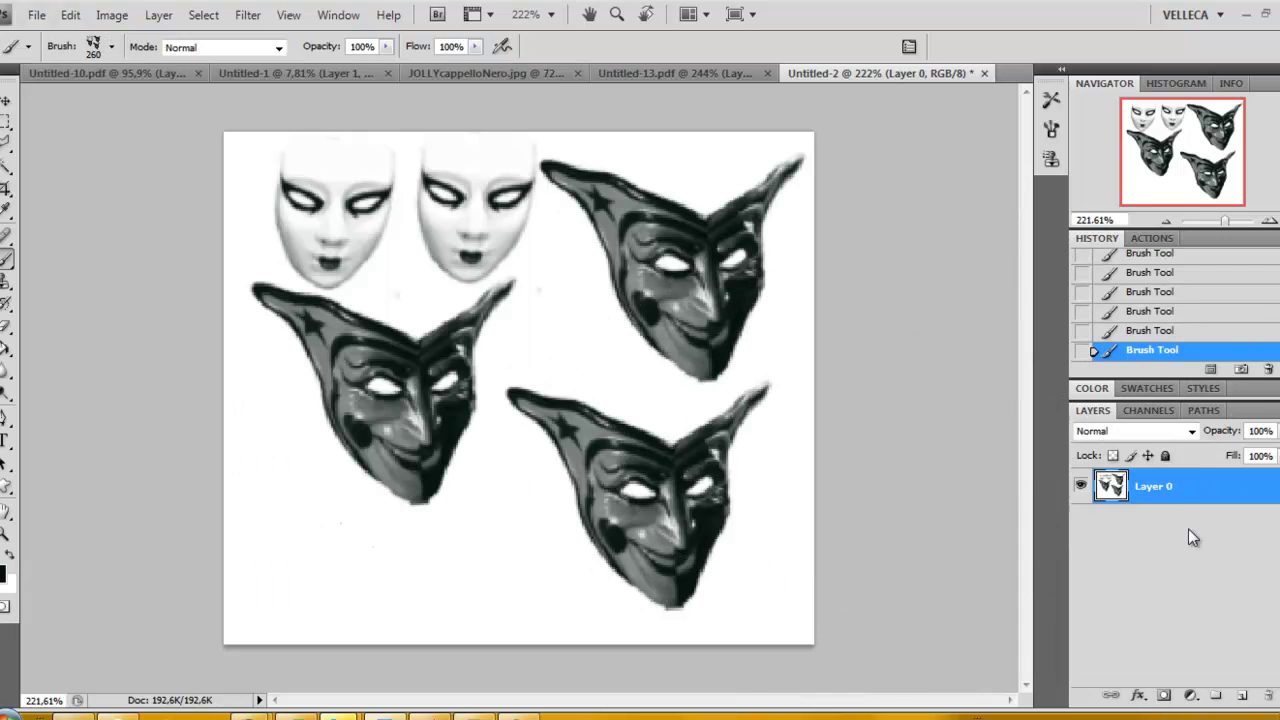
pyautogui.click(1241, 695)
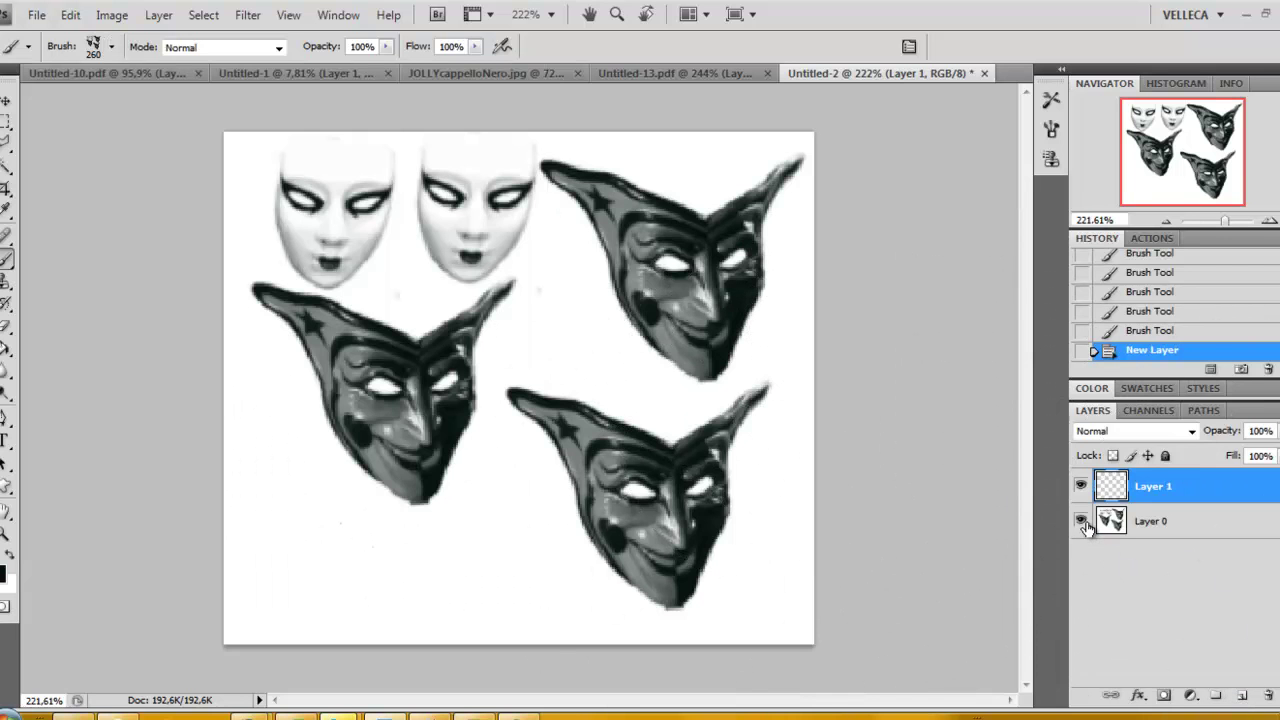
pyautogui.click(1081, 521)
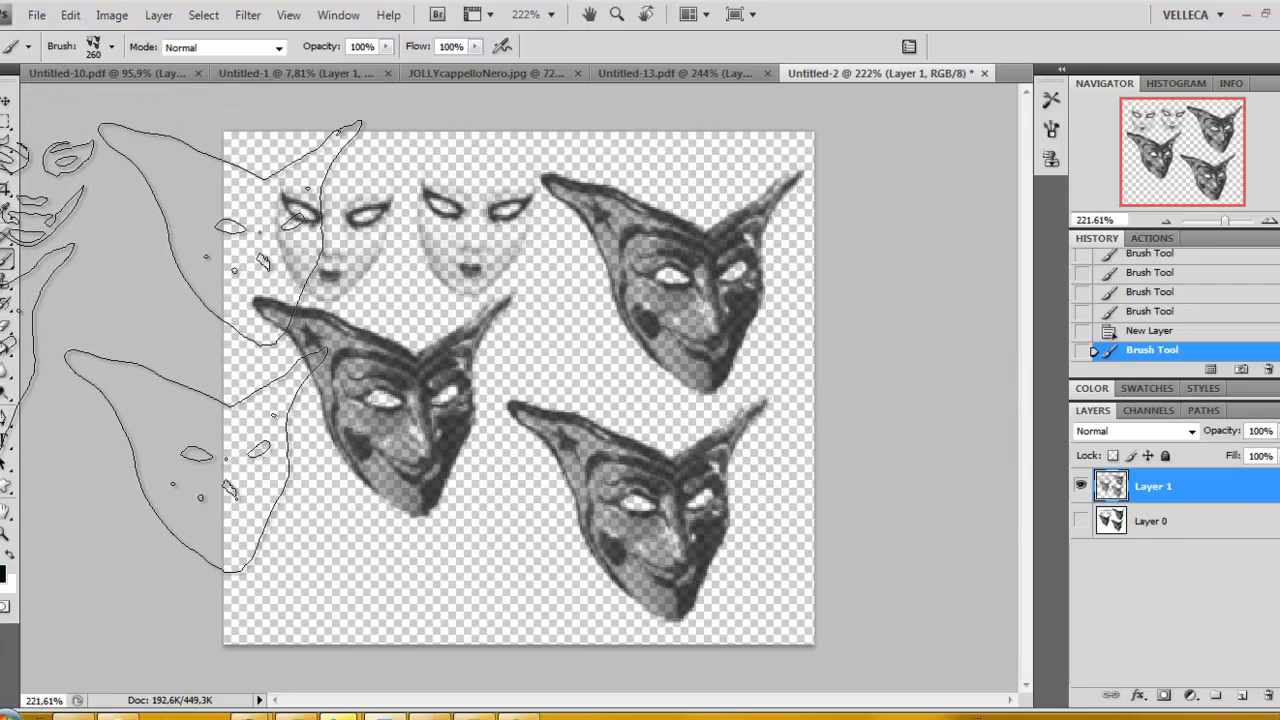
pyautogui.click(7, 348)
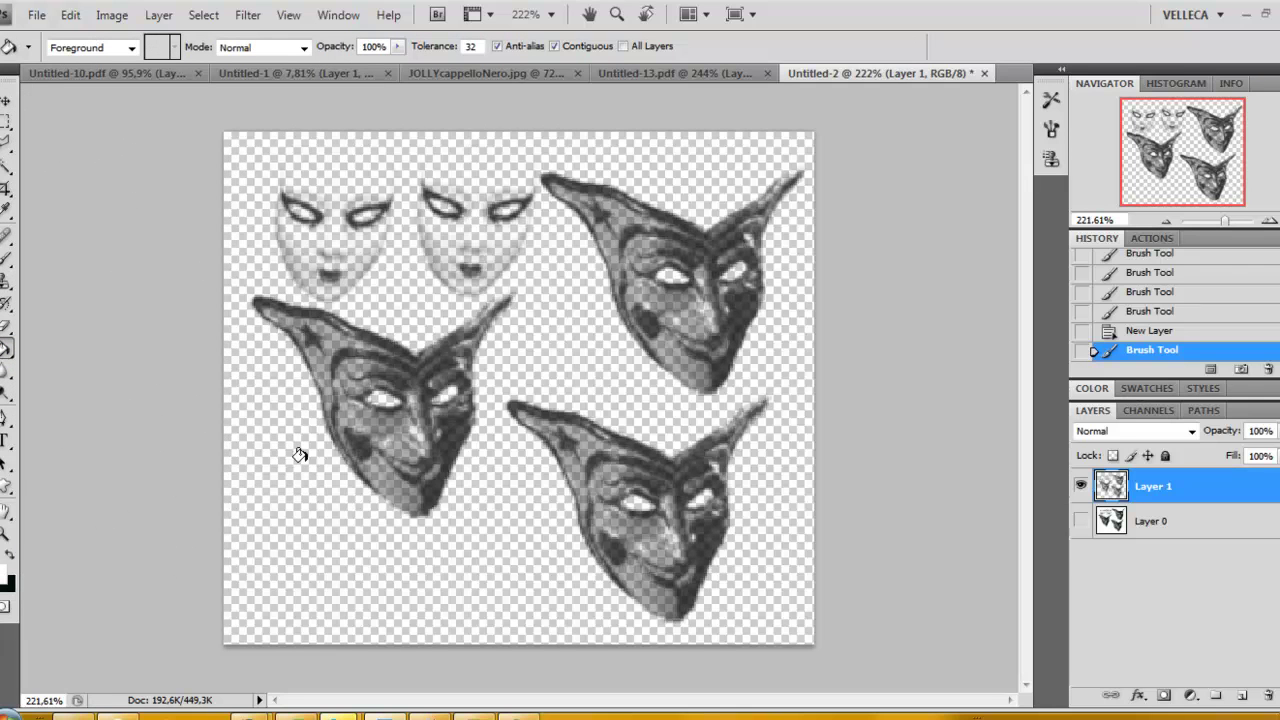
# Fill Layer 1's transparent background and each jester and face mask with white.
pyautogui.click(306, 465)
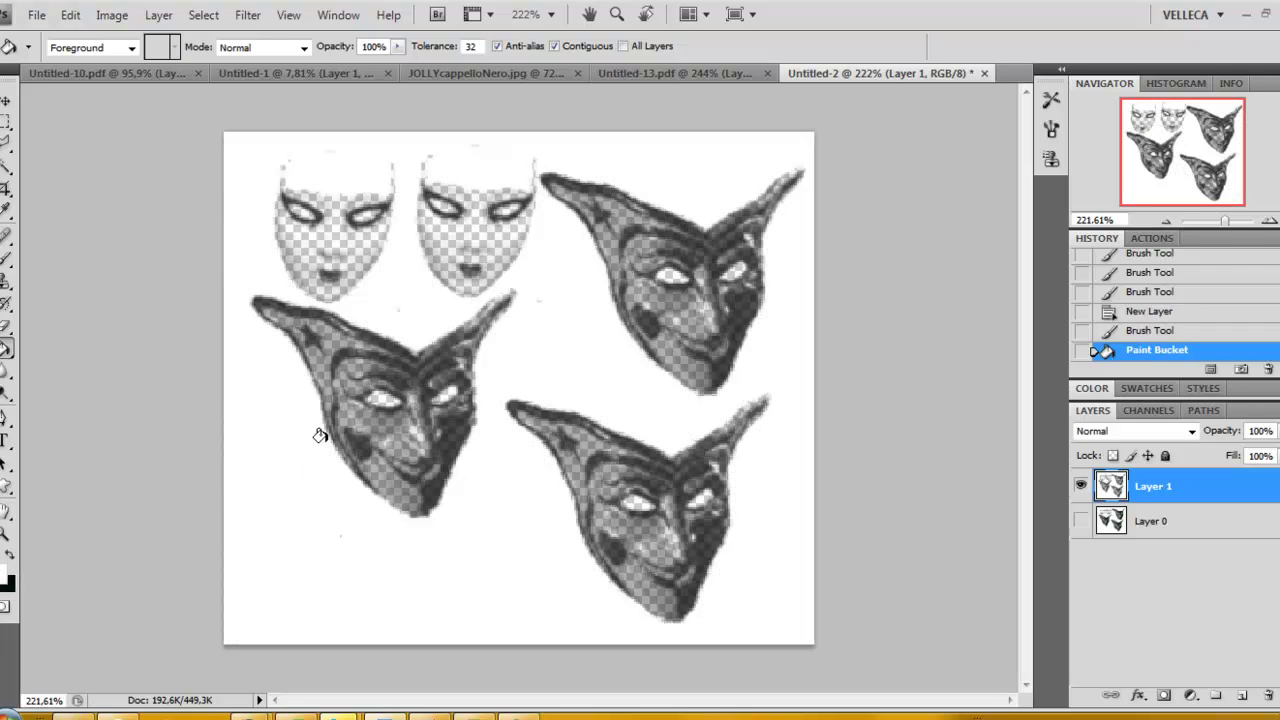
pyautogui.click(366, 386)
pyautogui.click(637, 480)
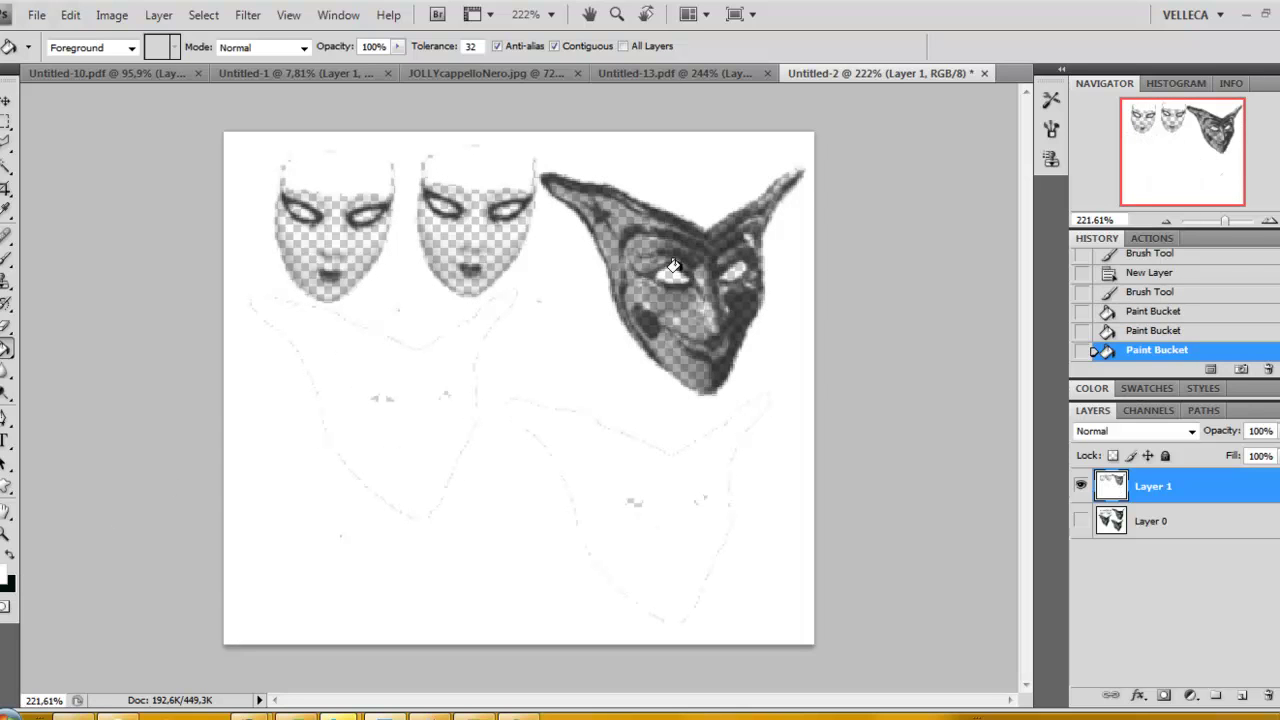
pyautogui.click(534, 206)
pyautogui.click(480, 208)
pyautogui.click(340, 213)
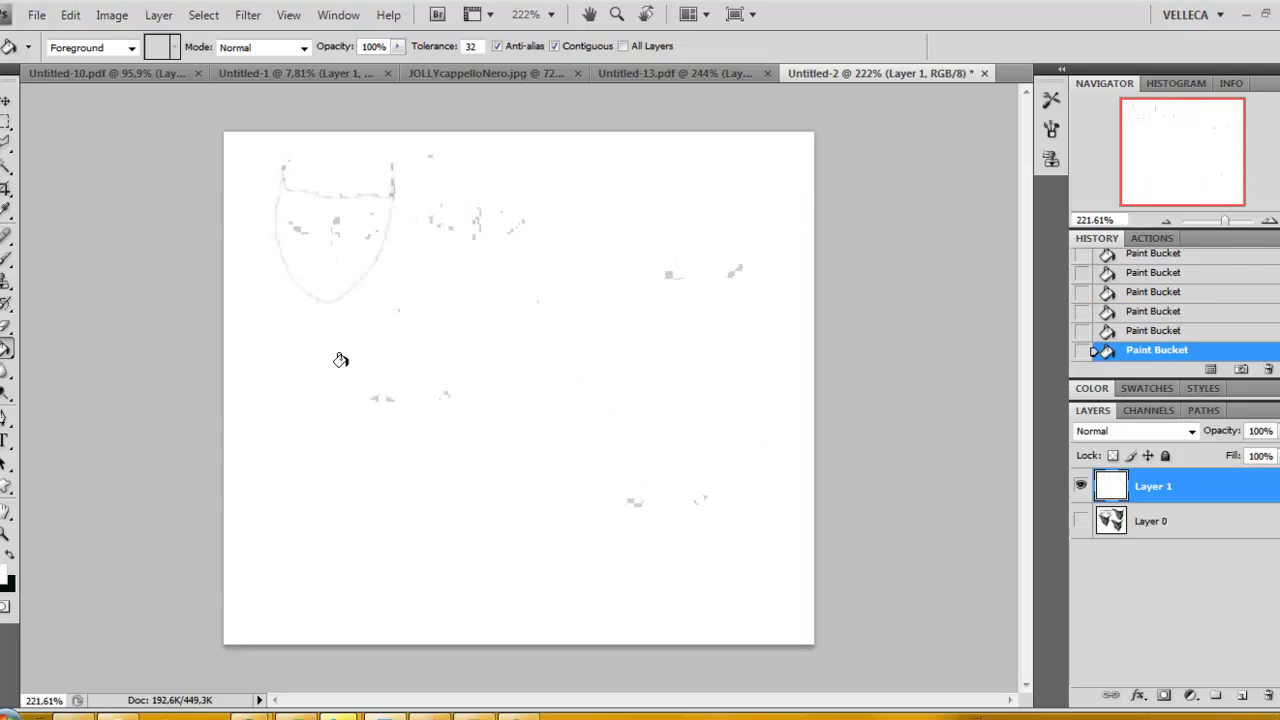
pyautogui.click(372, 393)
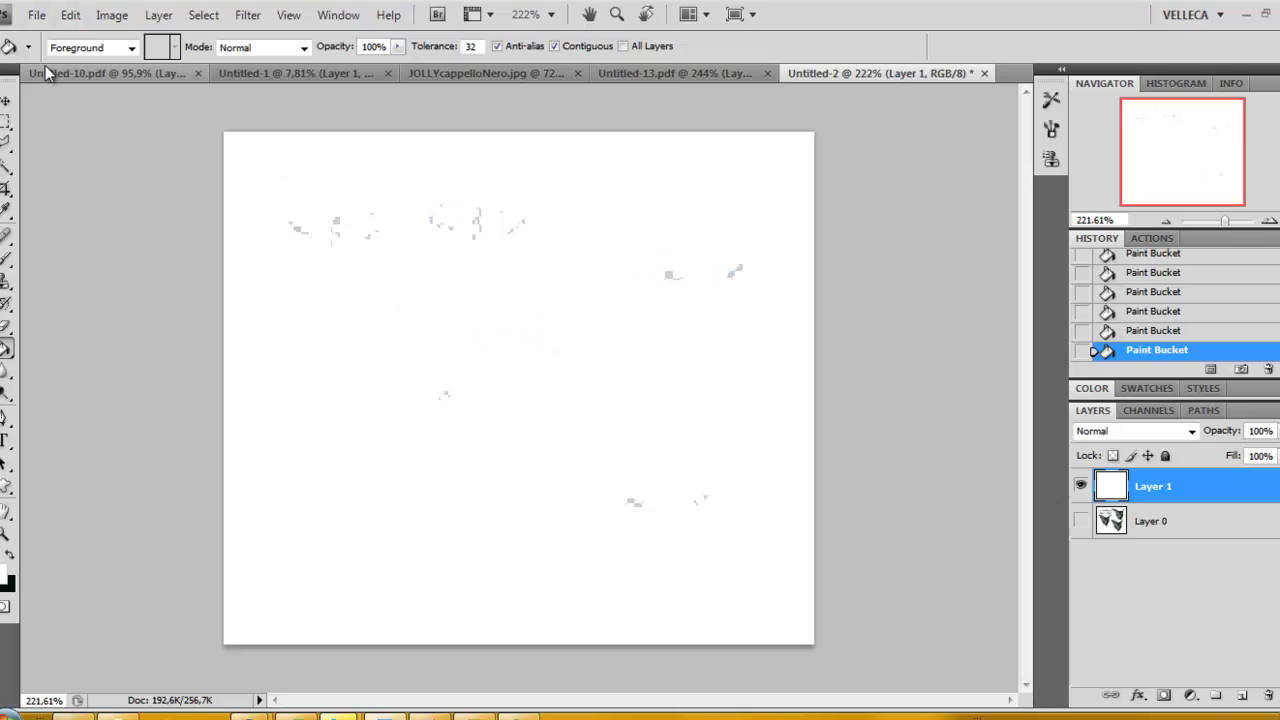
pyautogui.click(7, 260)
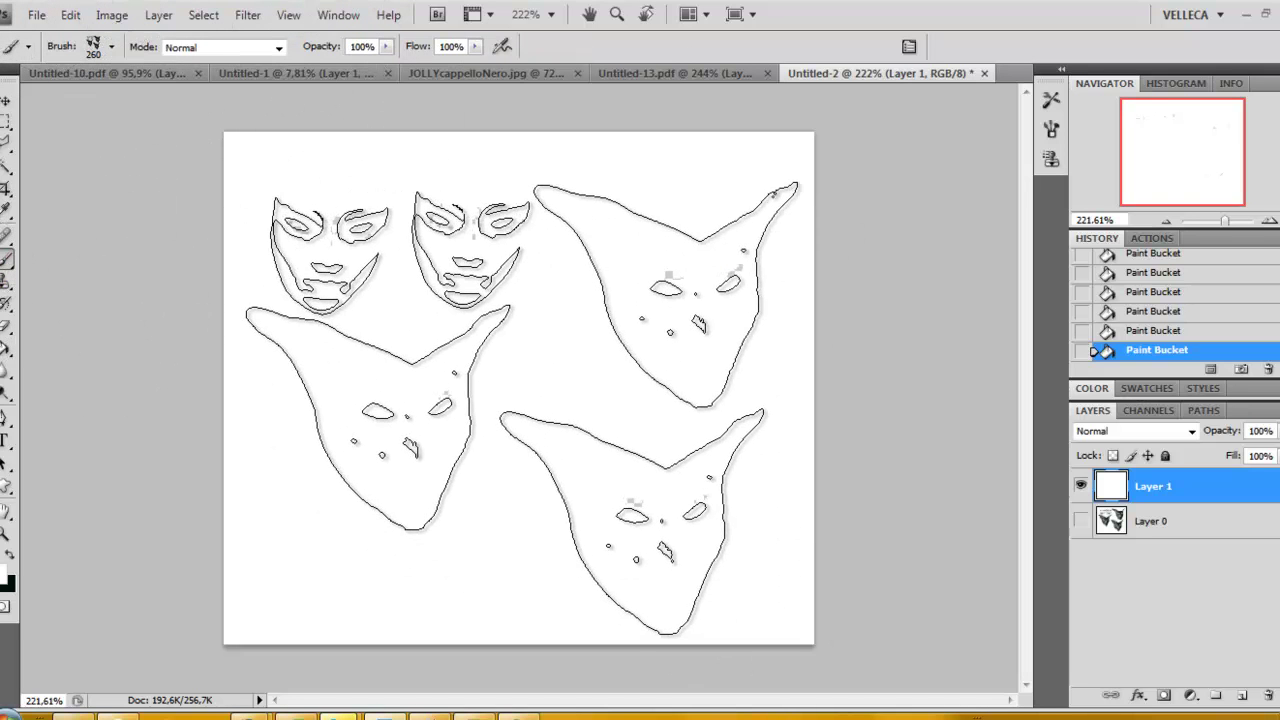
# Stamp the 260 px five-mask brush twice onto the white Layer 1.
pyautogui.click(770, 189)
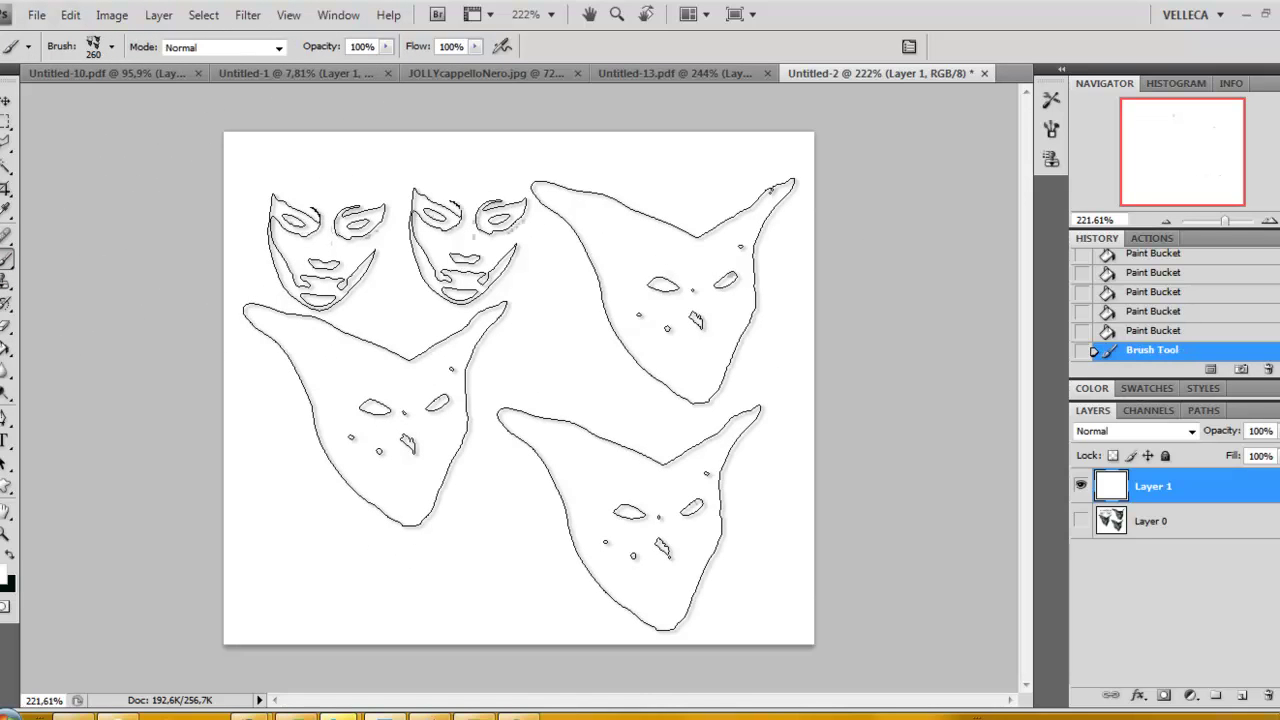
pyautogui.click(731, 272)
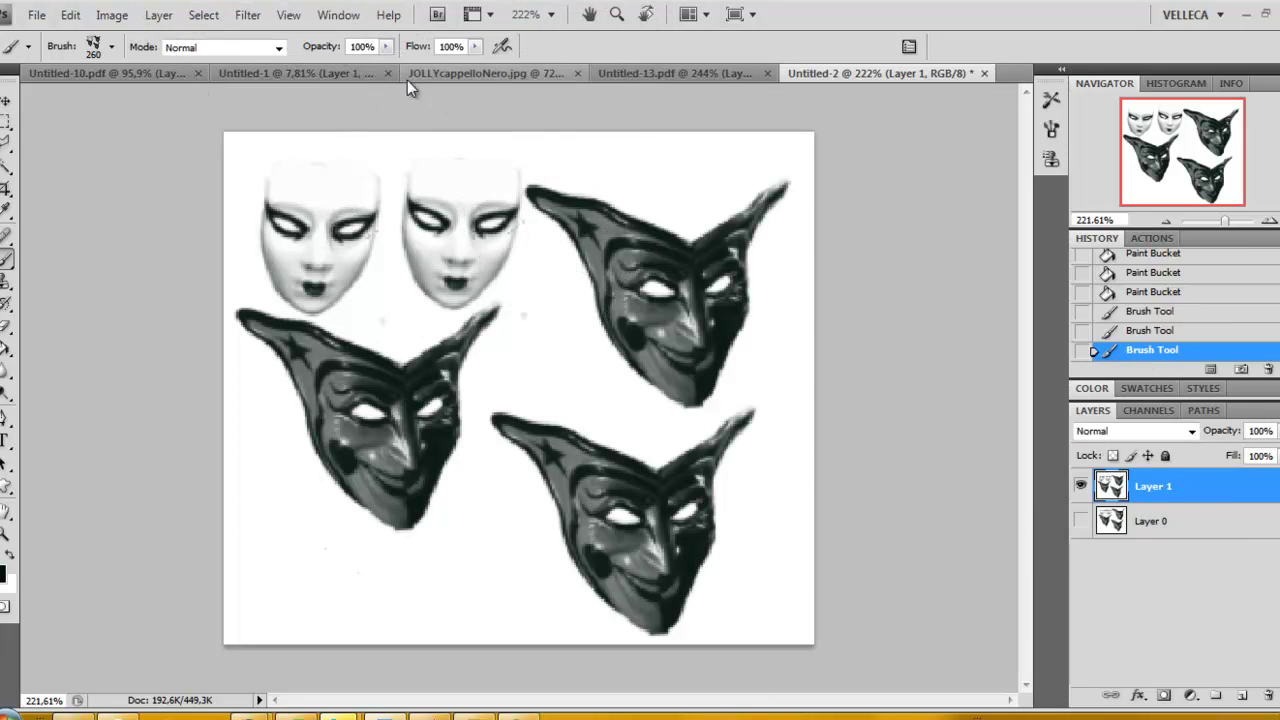
pyautogui.click(112, 47)
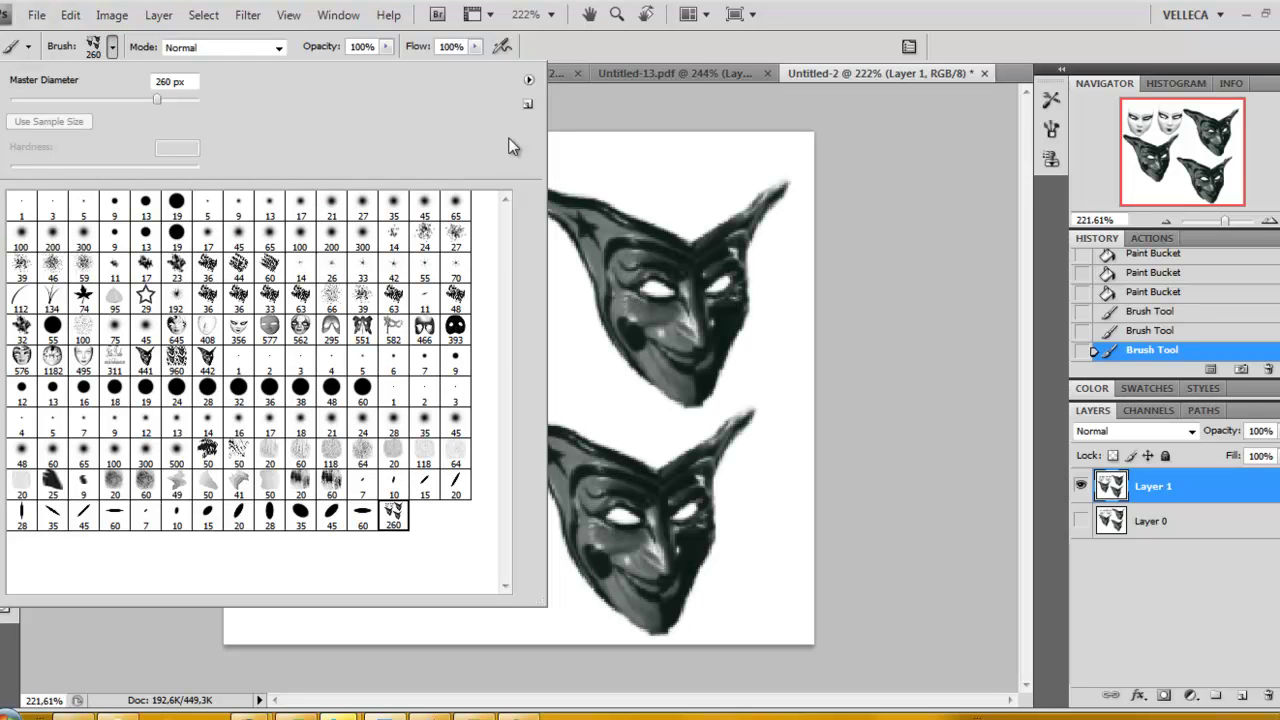
# Try Load Brushes from the picker menu, then select the 19 px hard round brush.
pyautogui.click(528, 80)
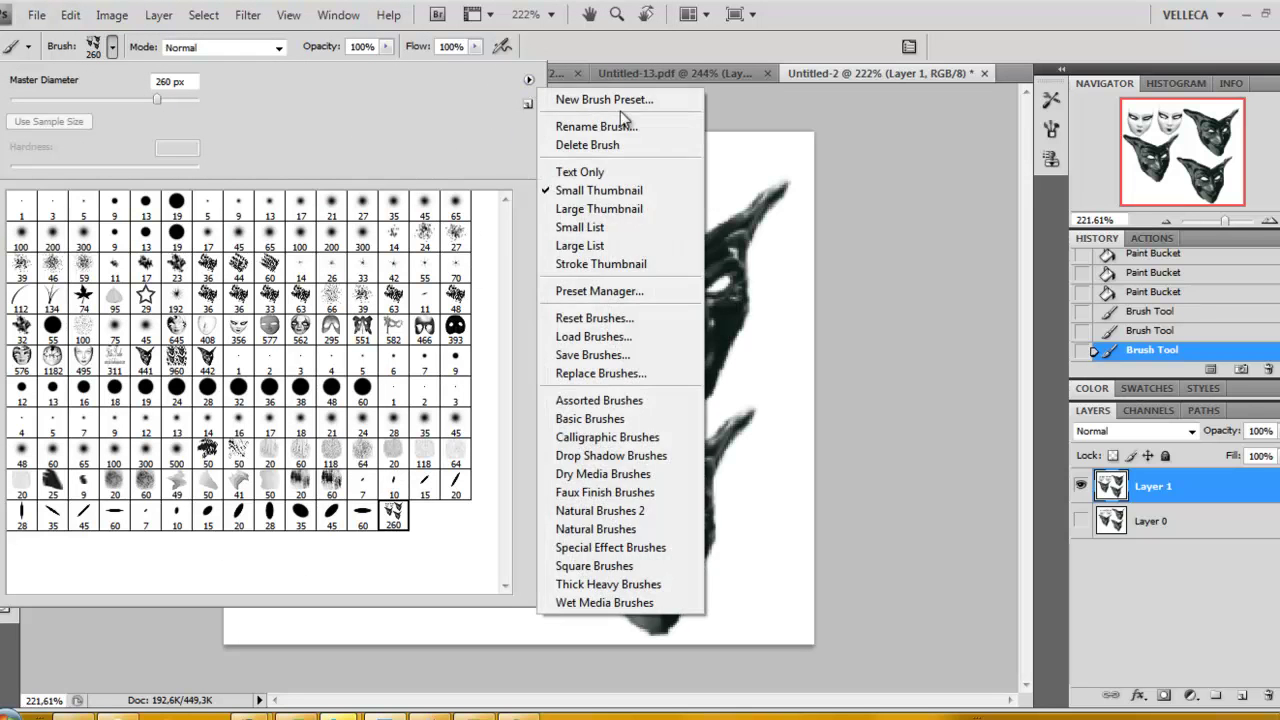
pyautogui.click(622, 340)
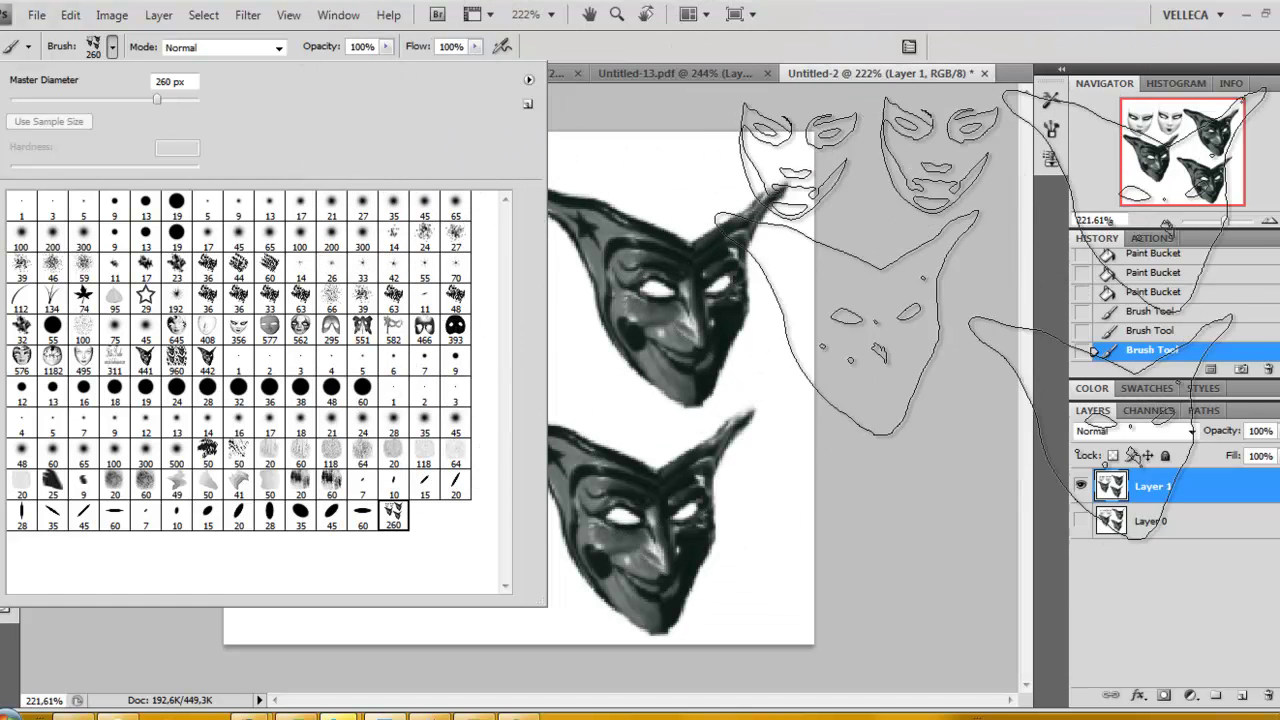
pyautogui.click(1035, 389)
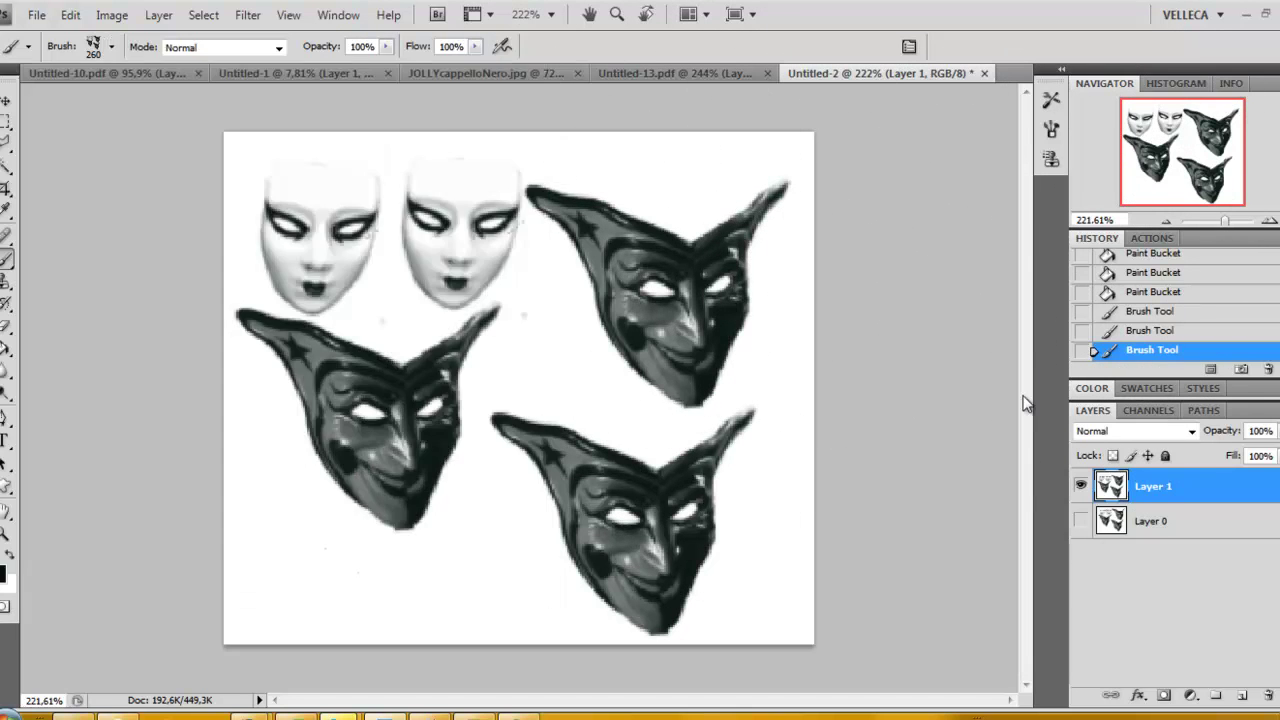
pyautogui.click(31, 48)
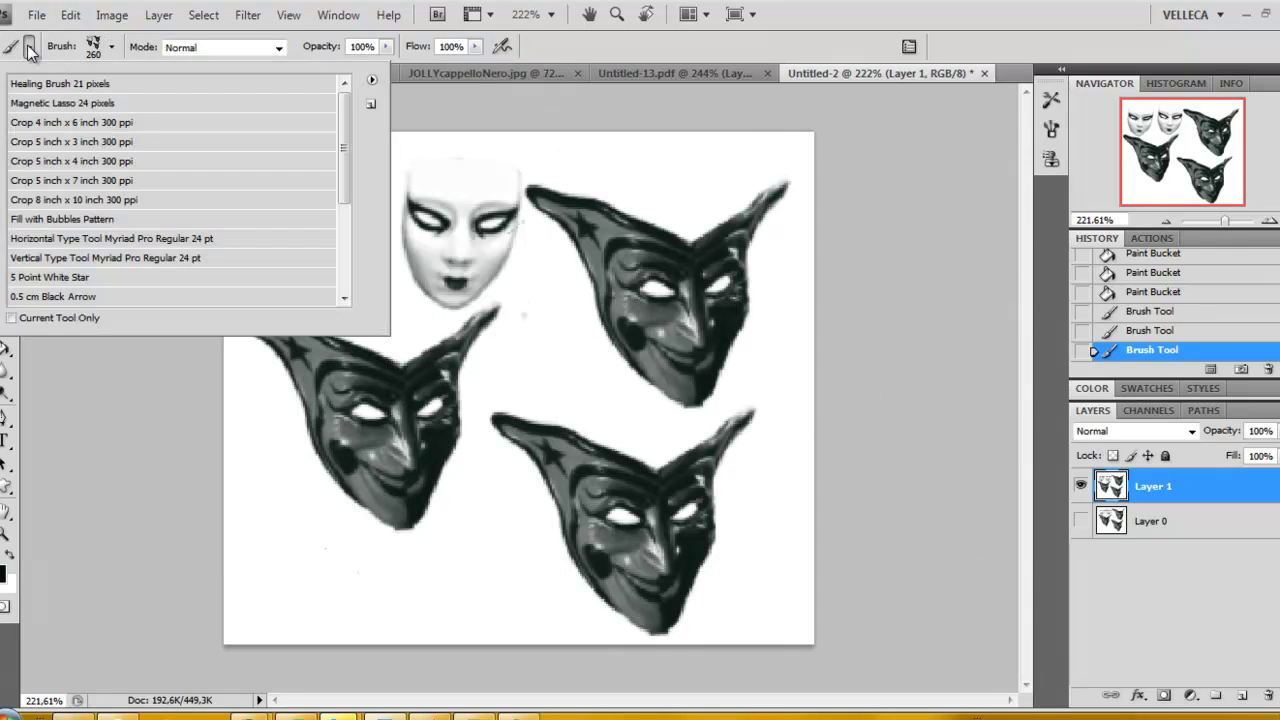
pyautogui.click(113, 48)
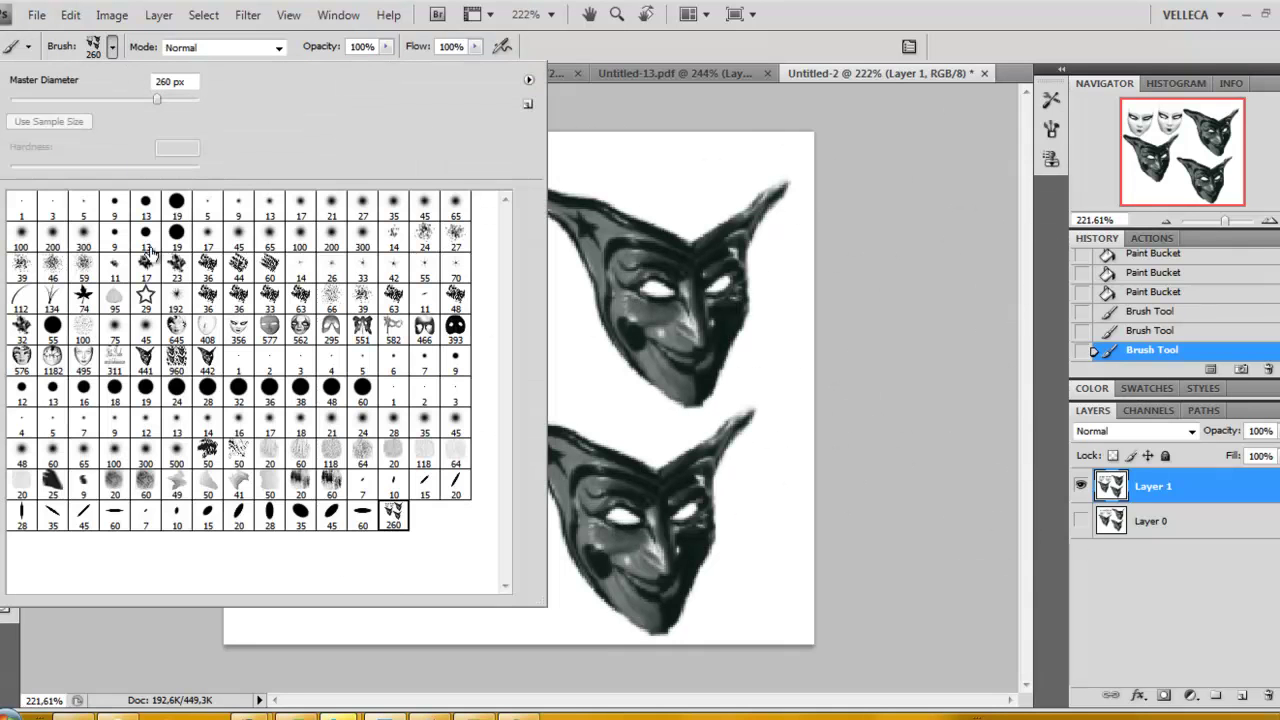
pyautogui.click(176, 206)
pyautogui.click(894, 371)
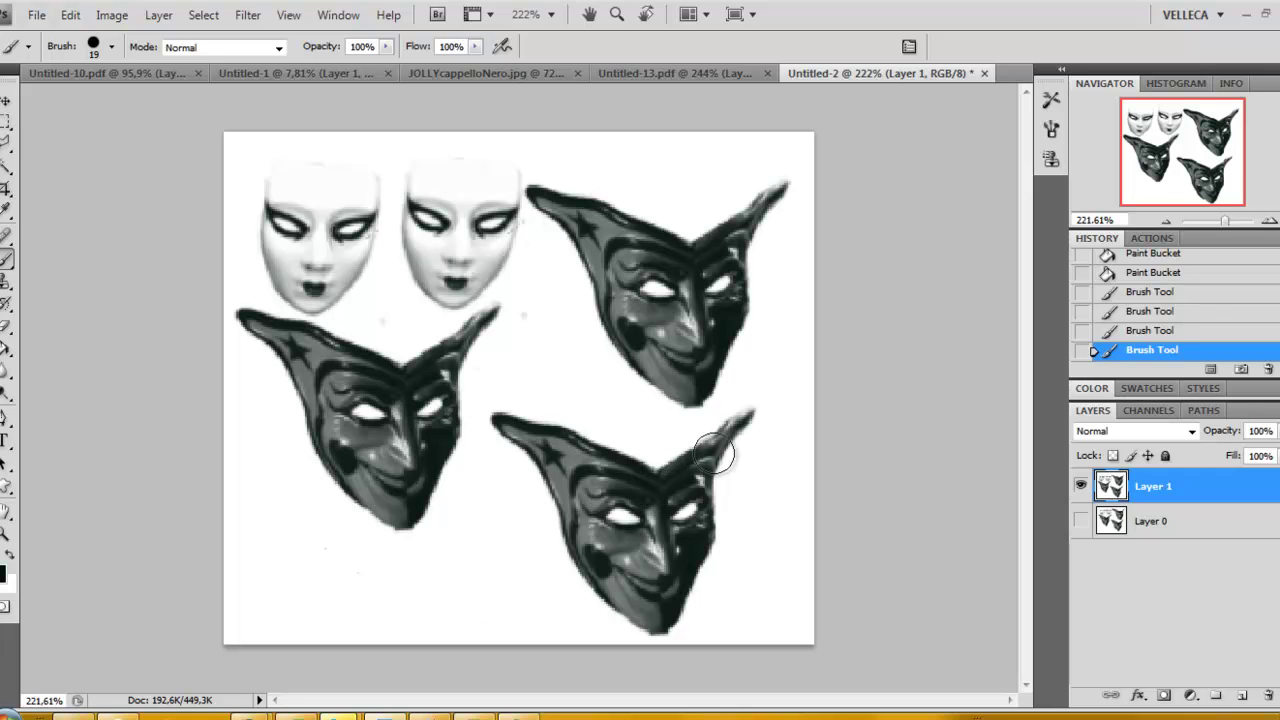
# Magic Wand the white background around the masks, then deselect with Ctrl+D.
pyautogui.click(7, 166)
pyautogui.click(654, 199)
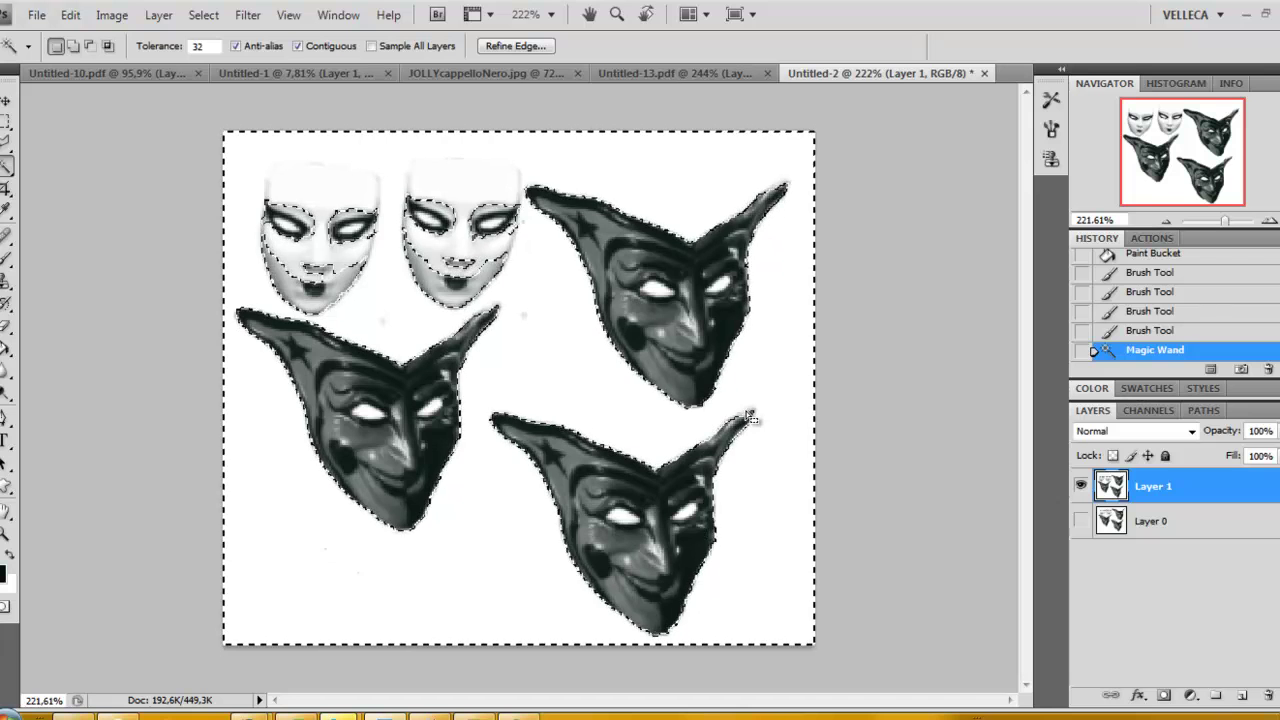
pyautogui.hotkey('ctrl', 'd')
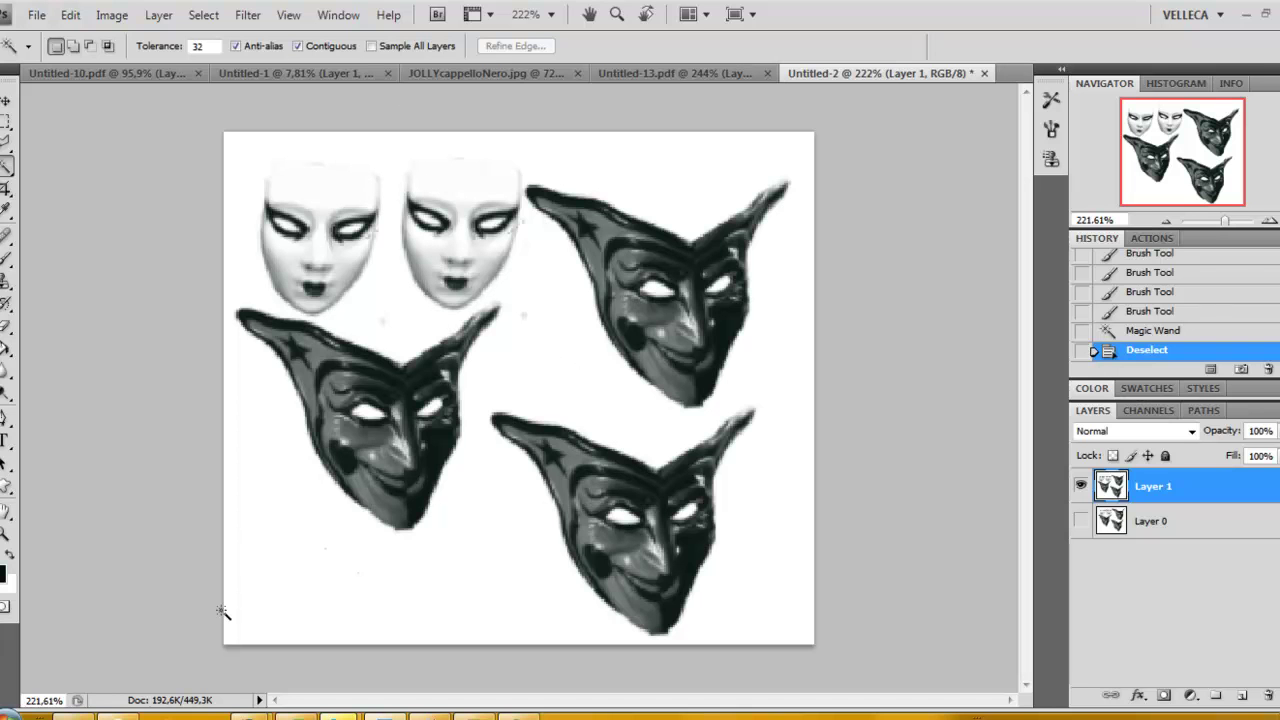
pyautogui.moveTo(250, 712)
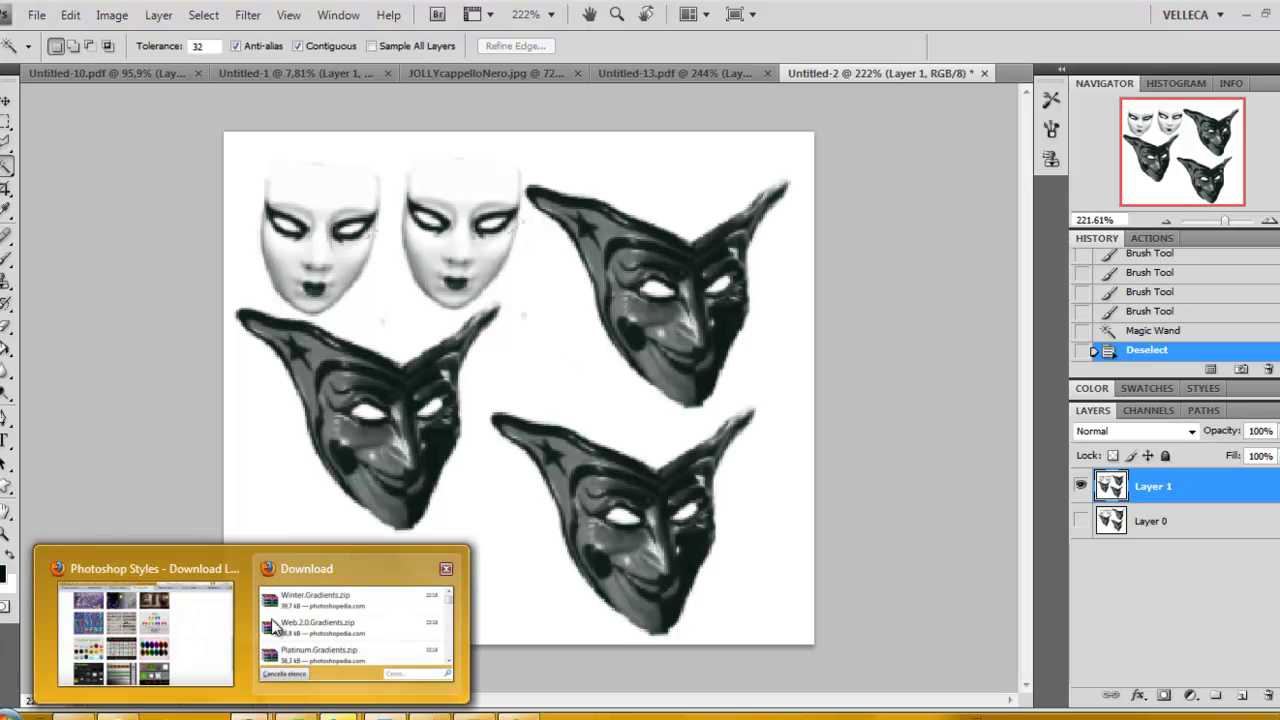
# Bring Photoshopedia forward and scroll through its Photoshop Actions gallery.
pyautogui.click(150, 625)
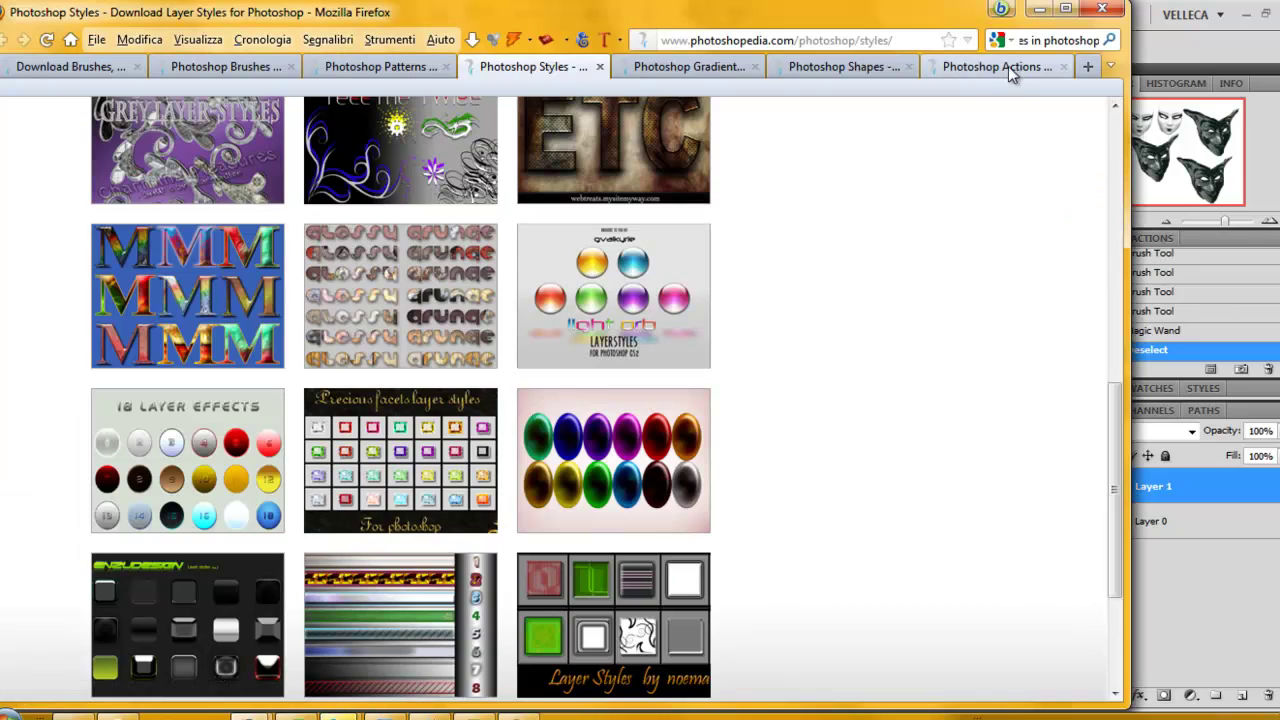
pyautogui.click(1012, 66)
pyautogui.scroll(-3, 940, 330)
pyautogui.scroll(-1, 940, 325)
pyautogui.scroll(-1, 940, 325)
pyautogui.scroll(-3, 945, 330)
pyautogui.scroll(6, 940, 325)
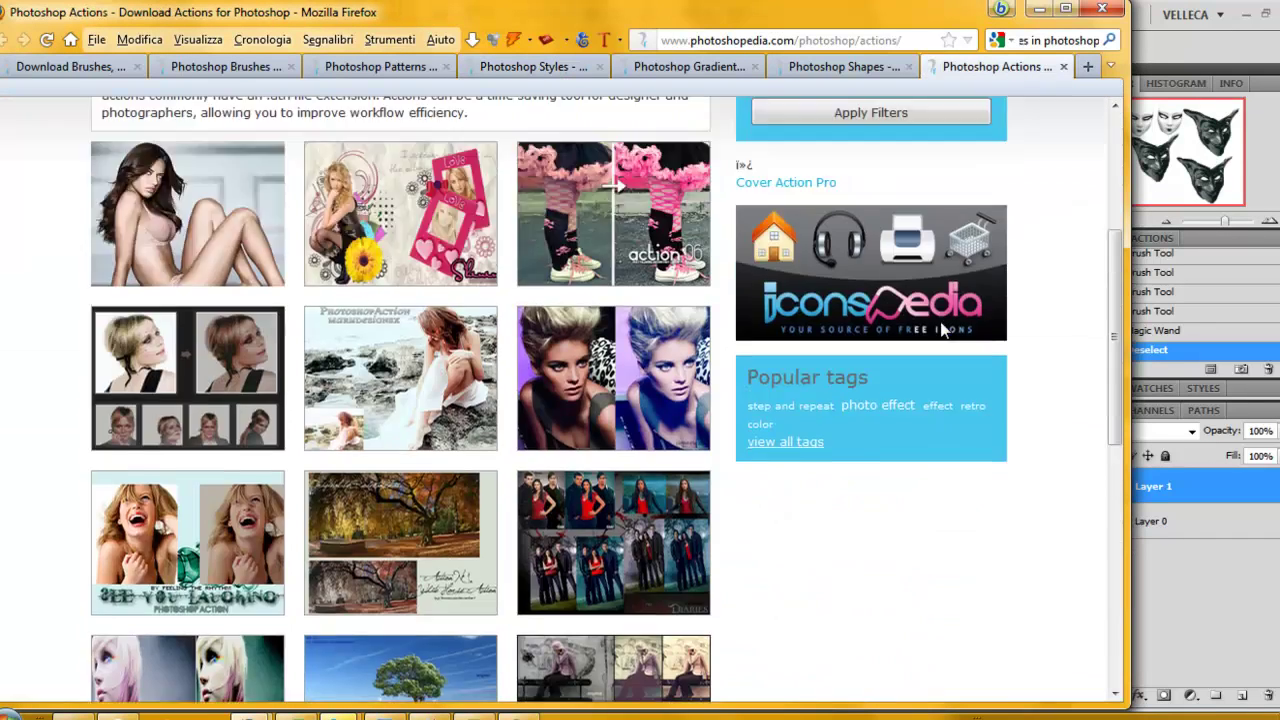
pyautogui.scroll(4, 940, 321)
# Scroll through the Photoshop Shapes gallery.
pyautogui.click(853, 72)
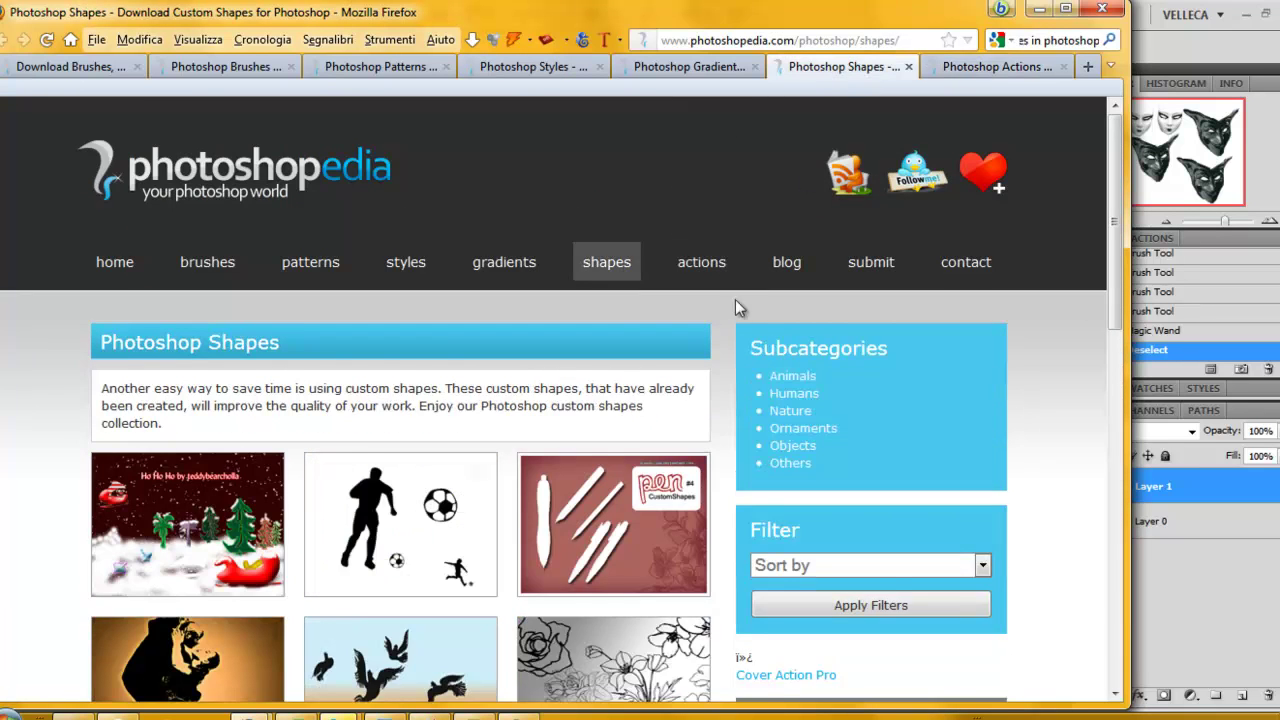
pyautogui.scroll(-2, 638, 385)
pyautogui.scroll(-2, 393, 488)
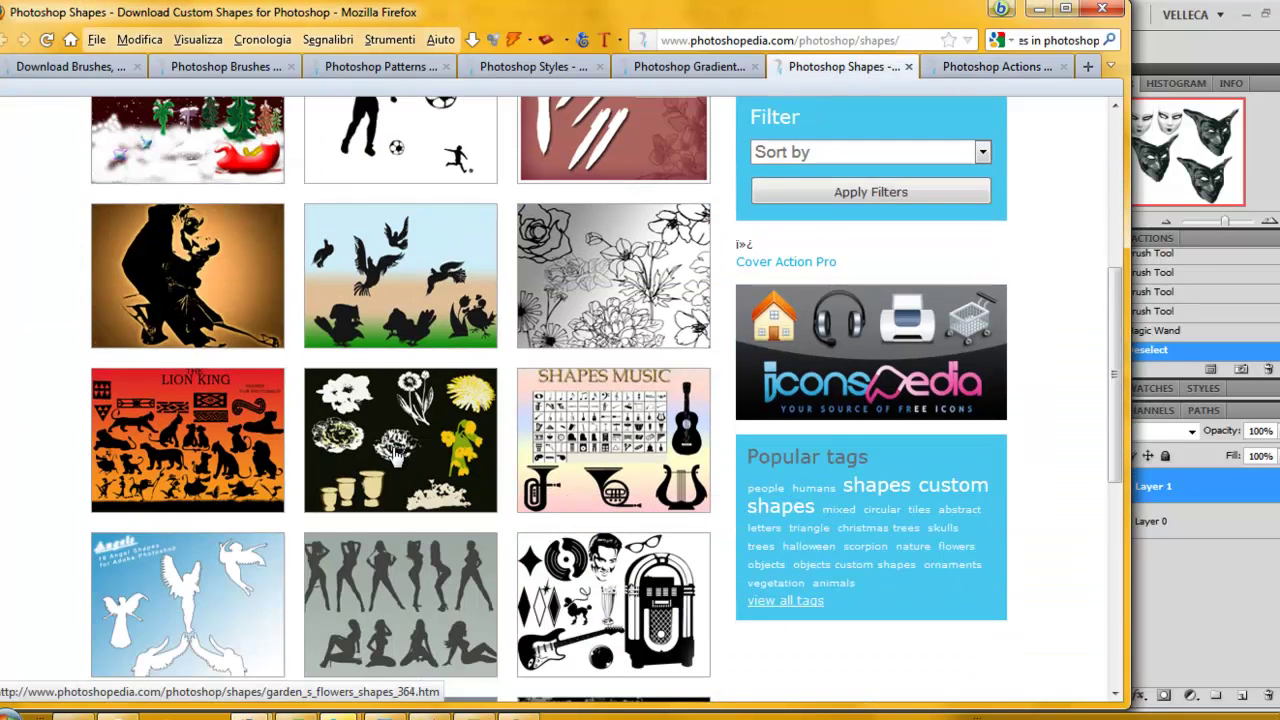
pyautogui.scroll(-3, 395, 480)
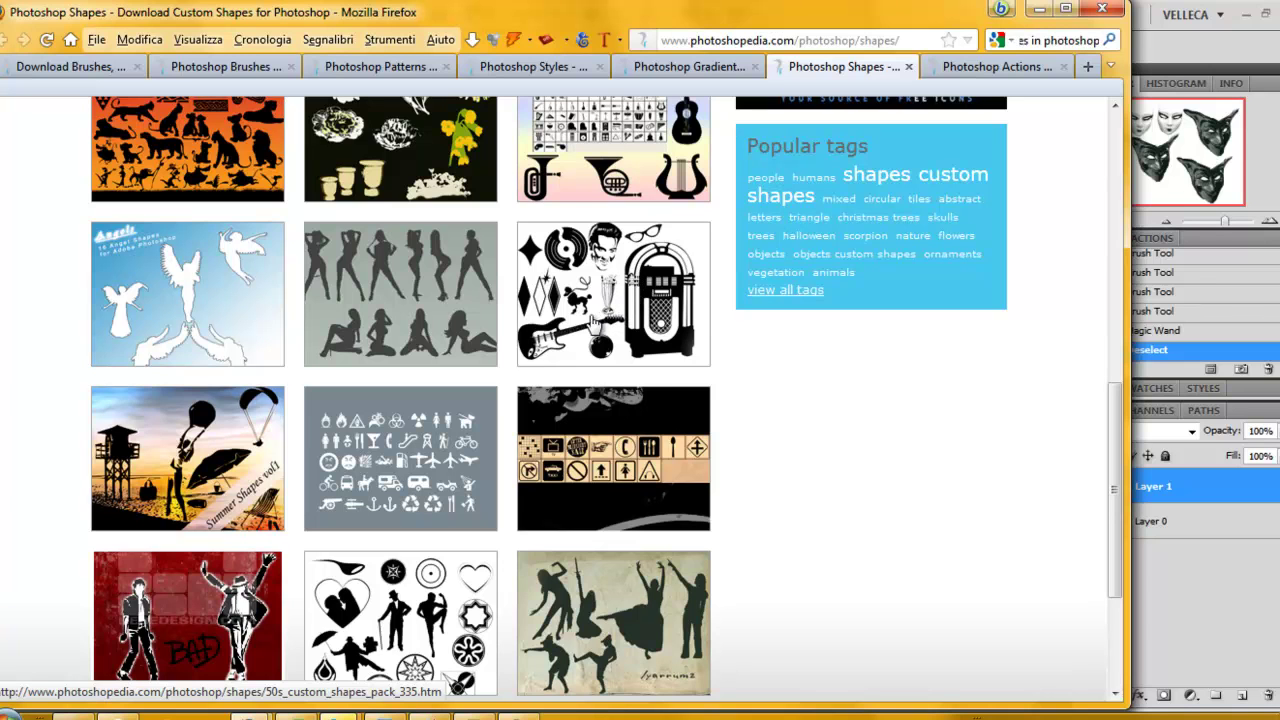
pyautogui.scroll(-3, 826, 469)
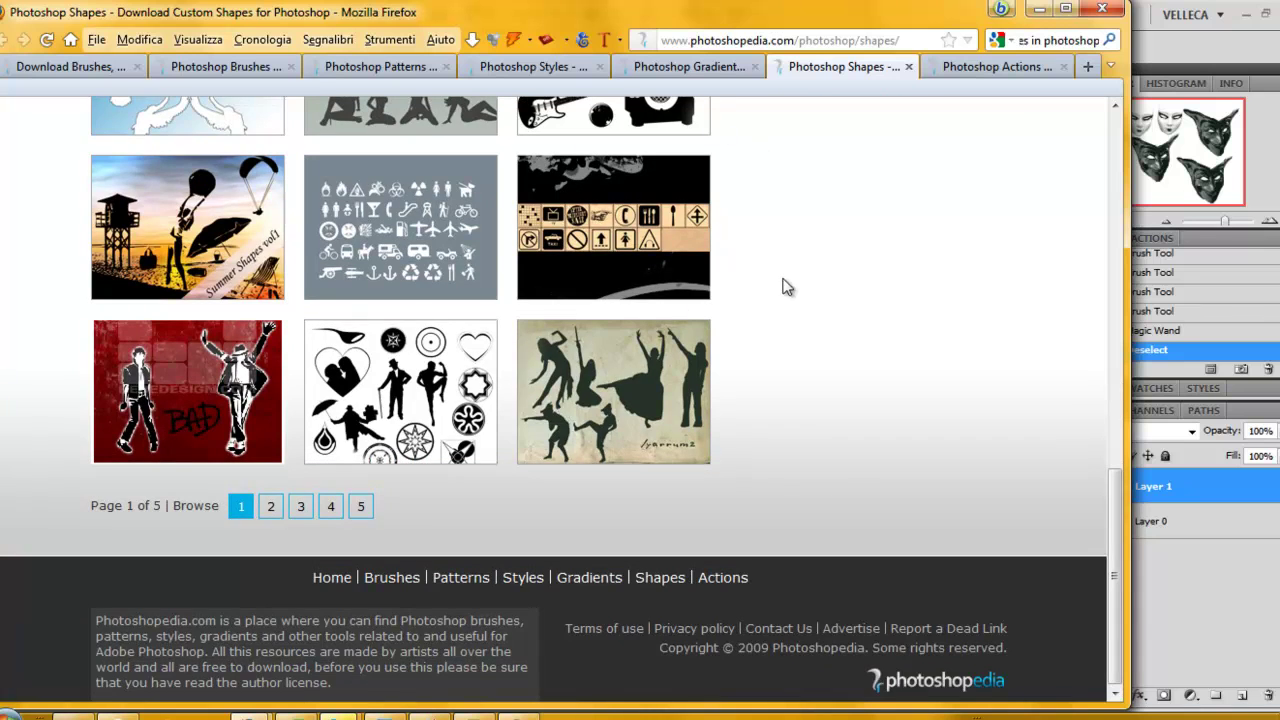
pyautogui.scroll(3, 785, 300)
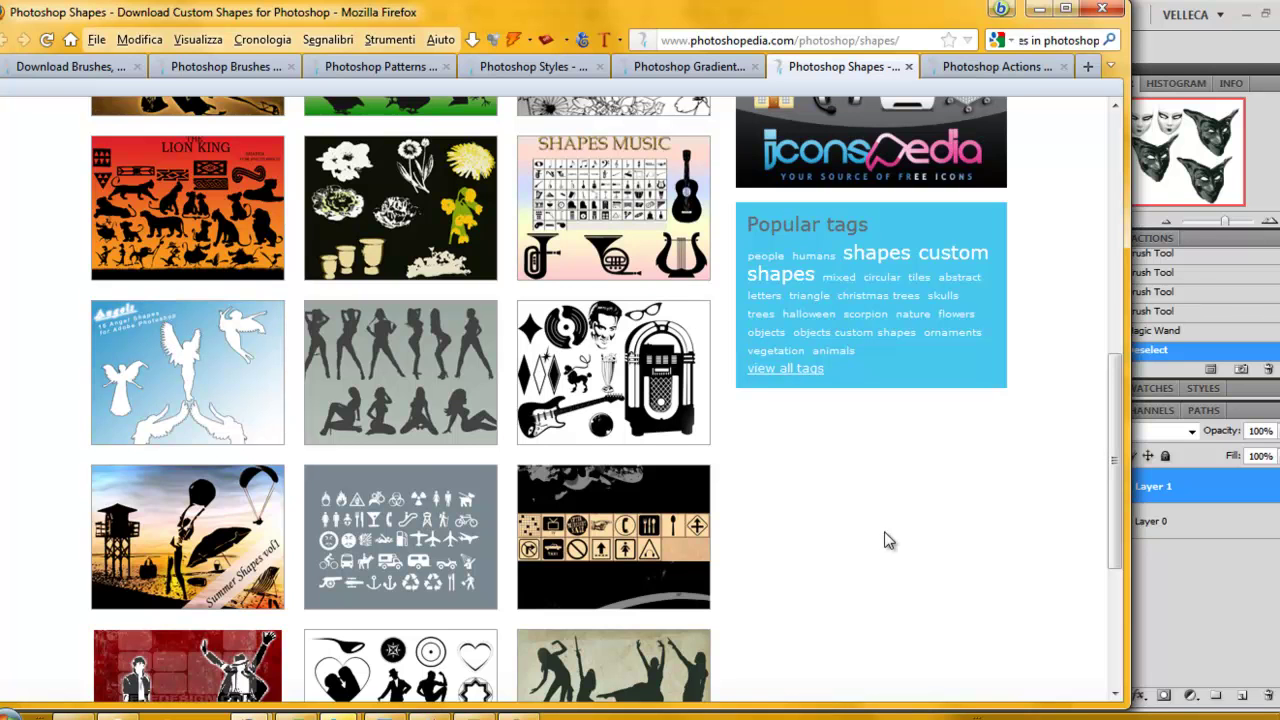
# Revisit Actions, then scroll through the Photoshop Gradients gallery.
pyautogui.click(1018, 68)
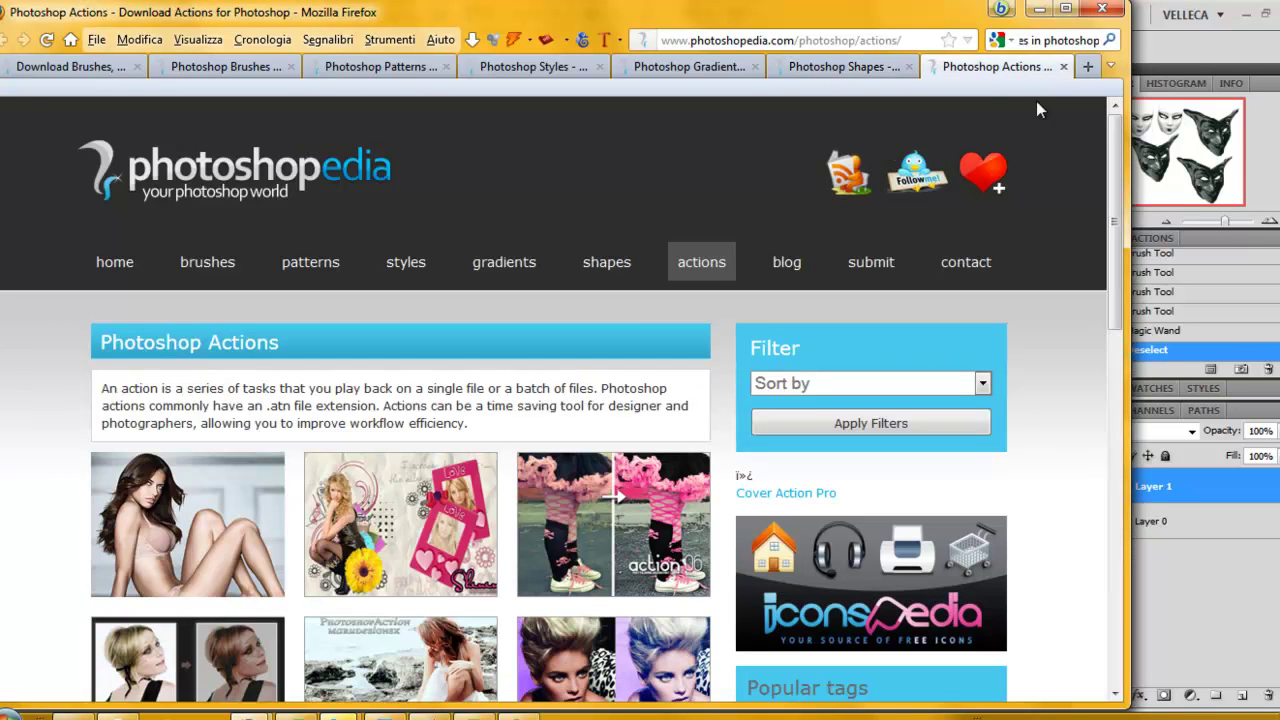
pyautogui.click(700, 72)
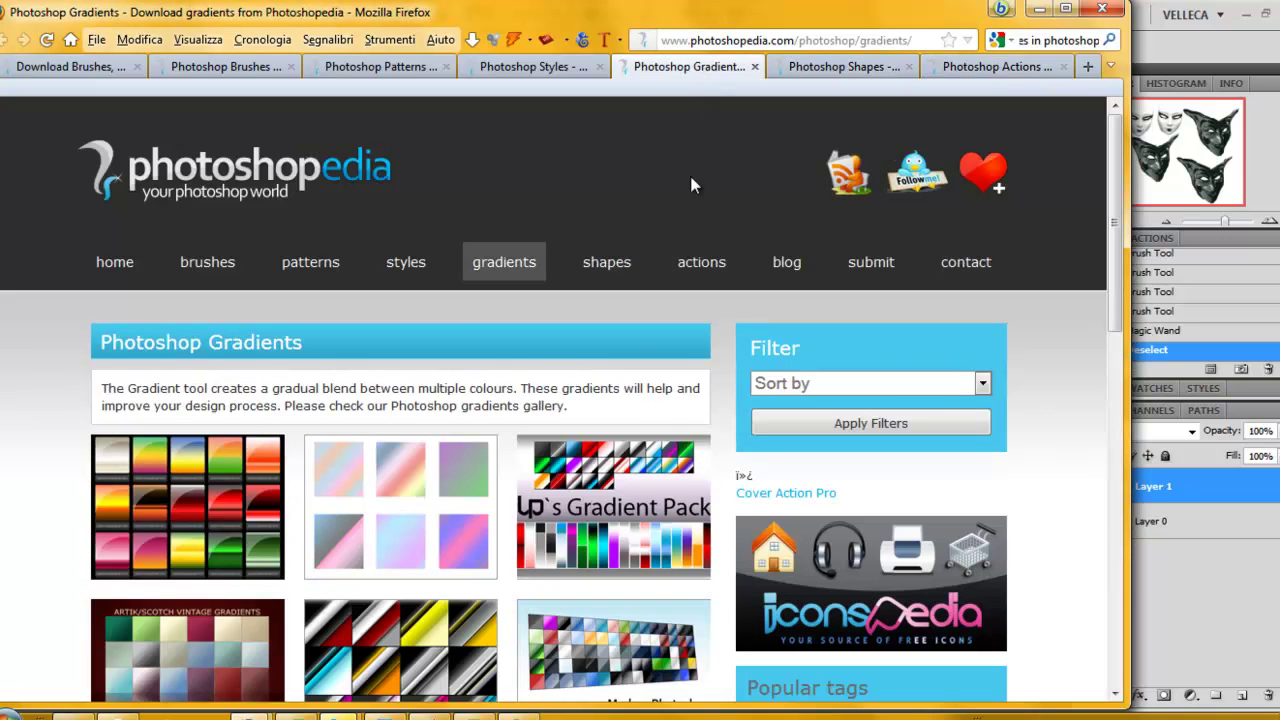
pyautogui.scroll(-3, 660, 300)
pyautogui.scroll(-5, 612, 480)
pyautogui.scroll(-3, 621, 497)
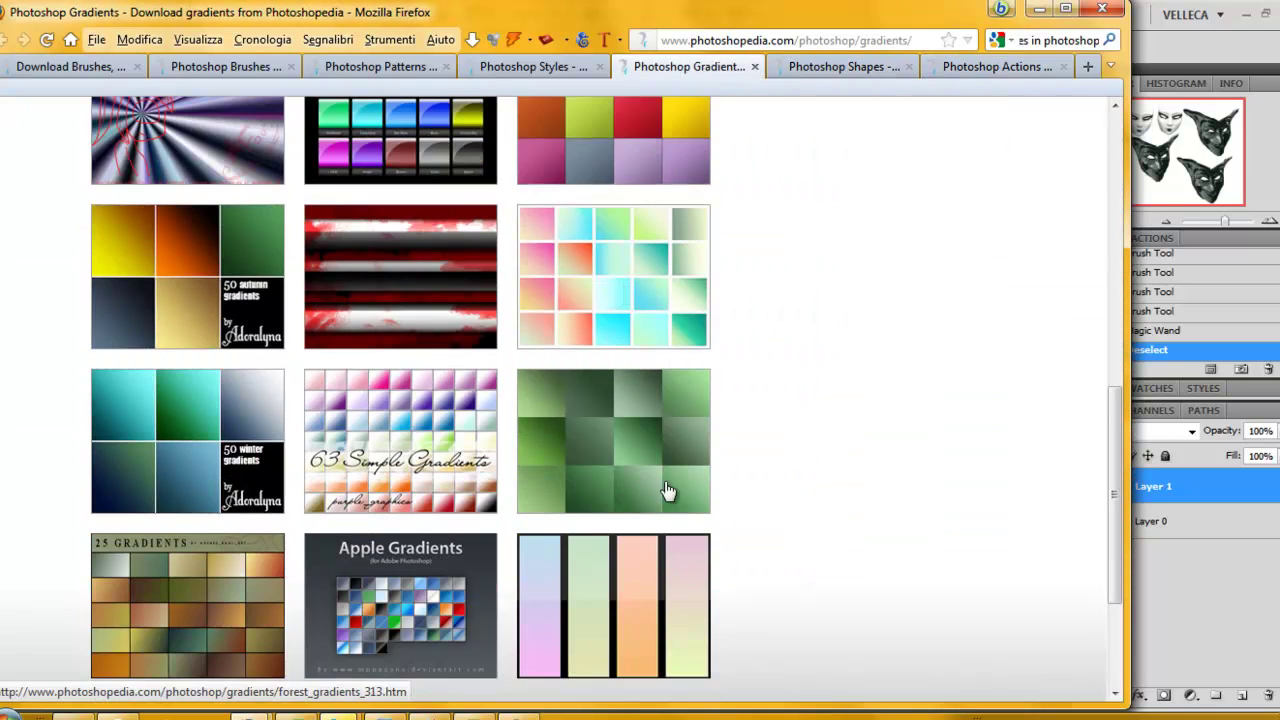
pyautogui.scroll(-3, 663, 491)
pyautogui.scroll(3, 713, 400)
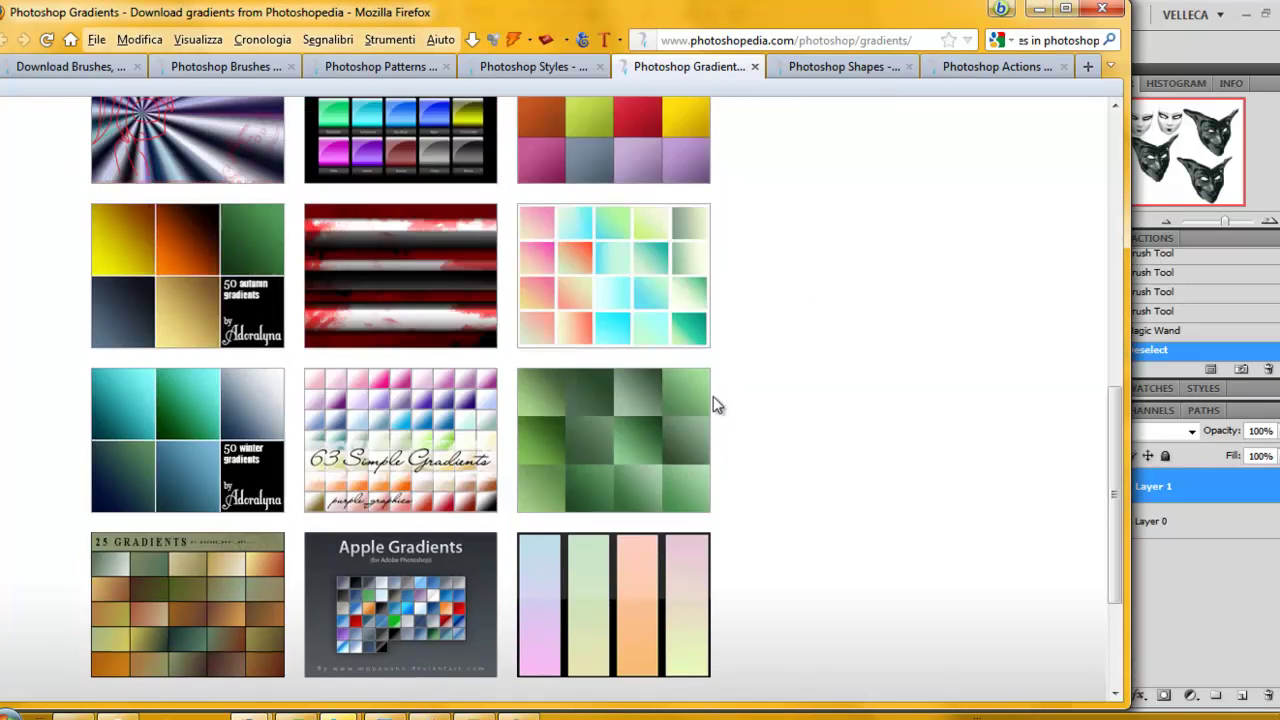
pyautogui.scroll(3, 750, 440)
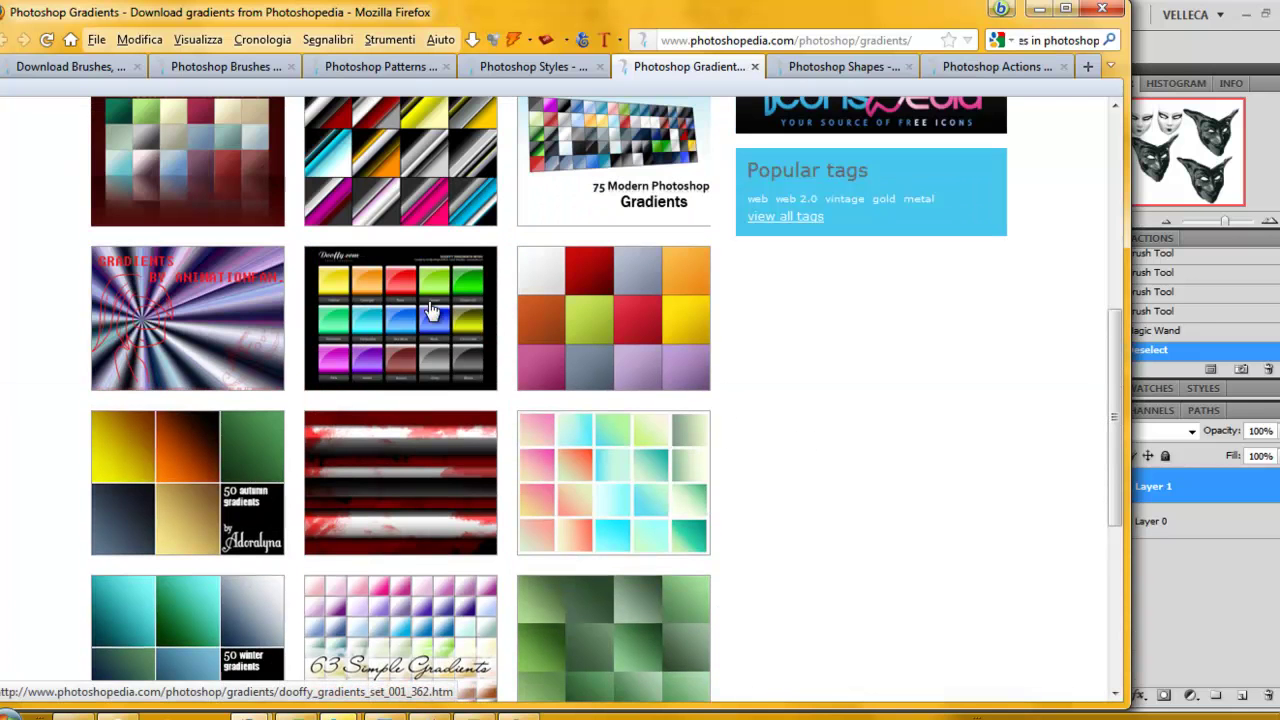
# Browse the Photoshop Styles gallery, ending on the Patterns gallery.
pyautogui.click(532, 68)
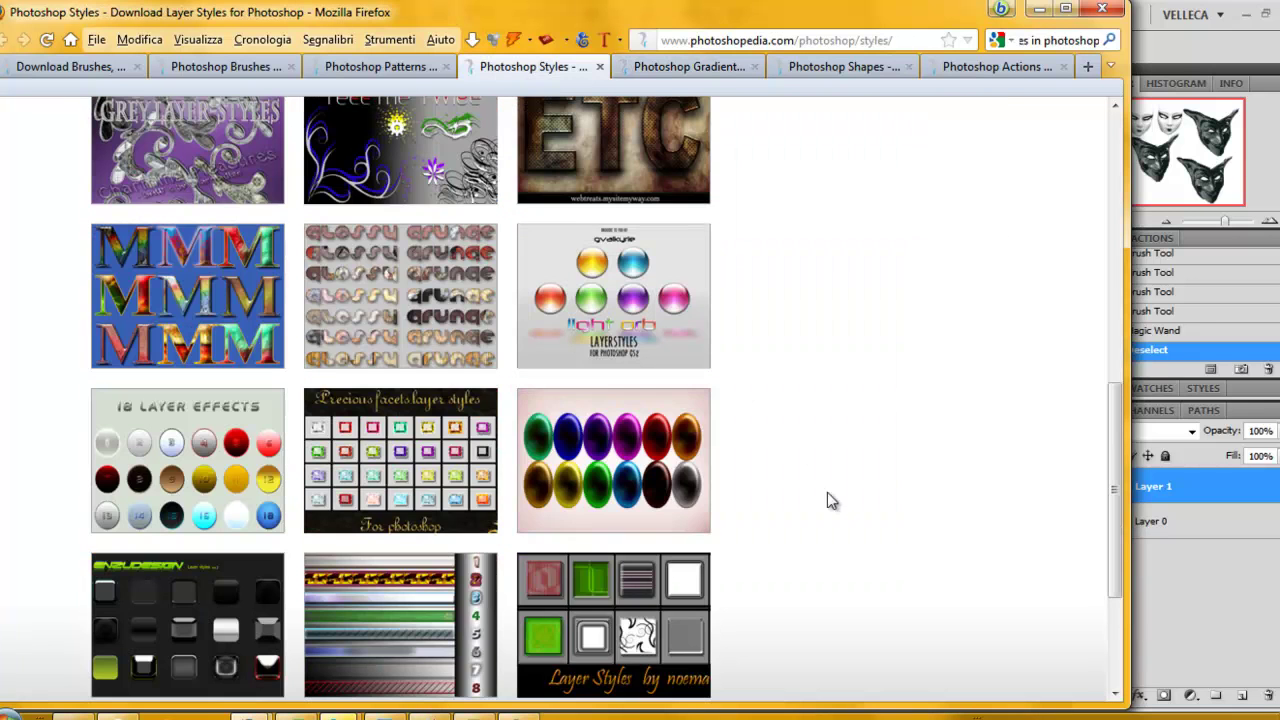
pyautogui.scroll(3, 841, 387)
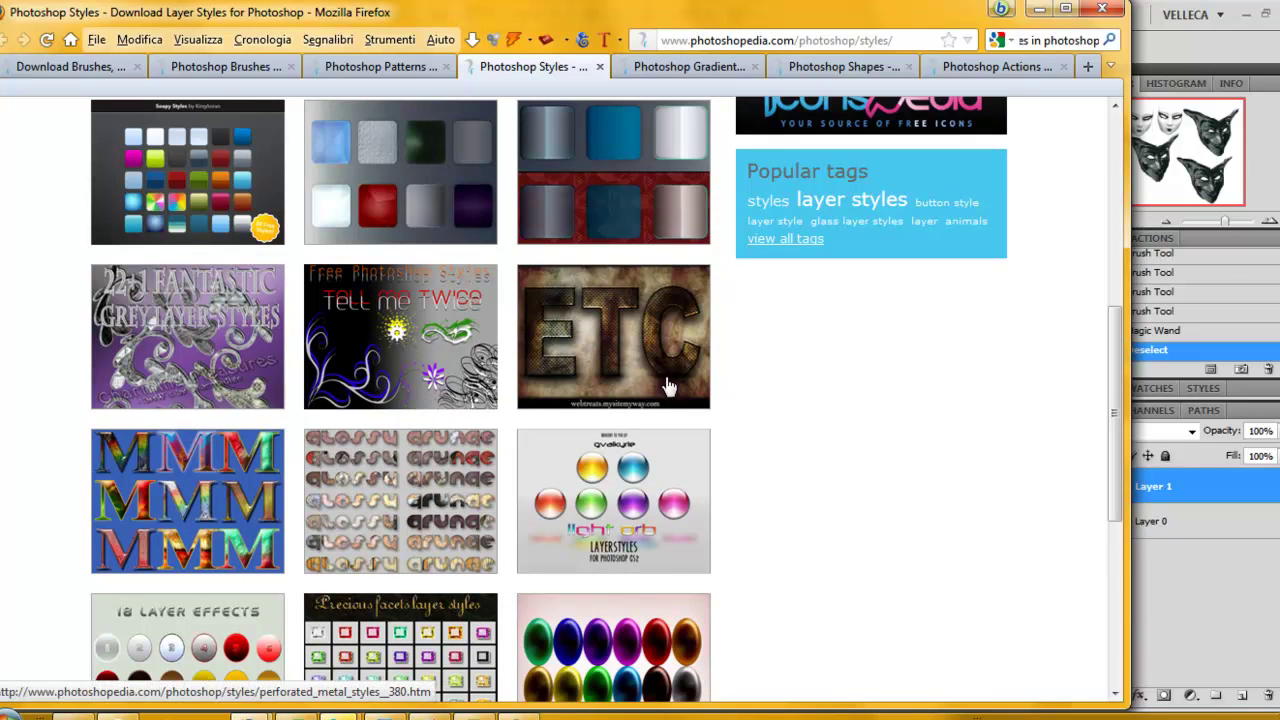
pyautogui.scroll(-2, 878, 481)
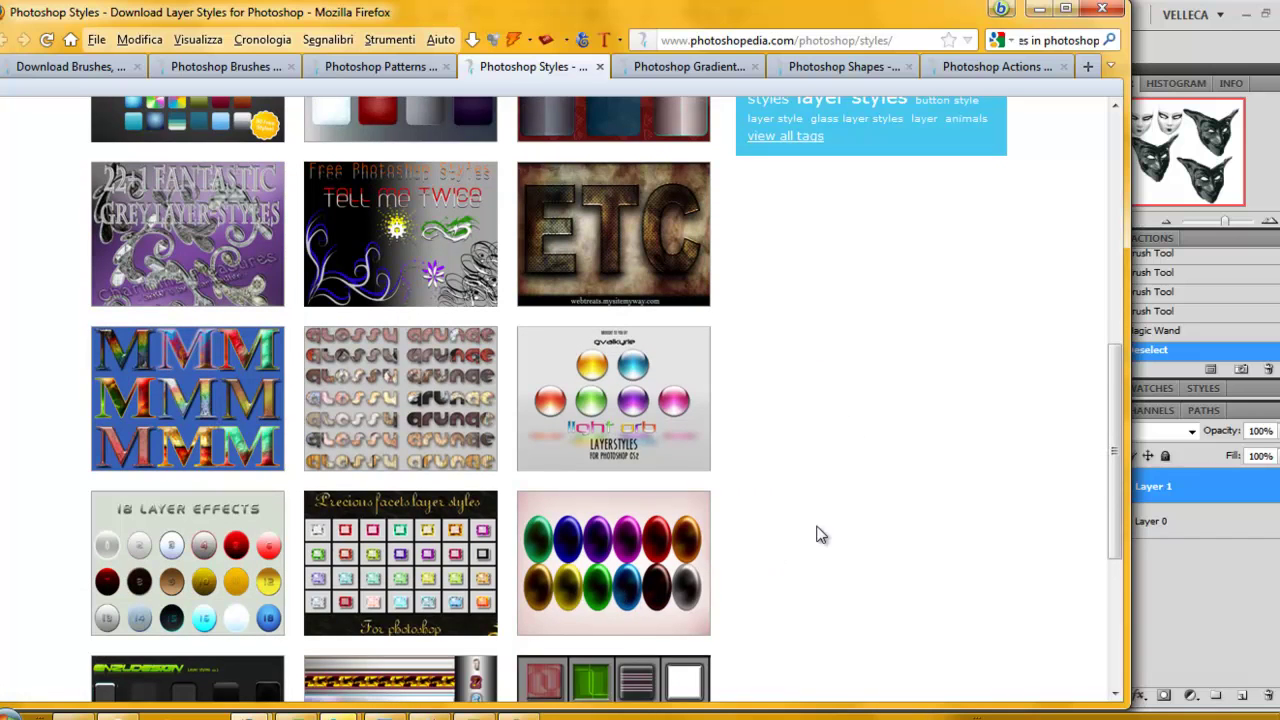
pyautogui.scroll(-2, 816, 532)
pyautogui.scroll(-4, 945, 445)
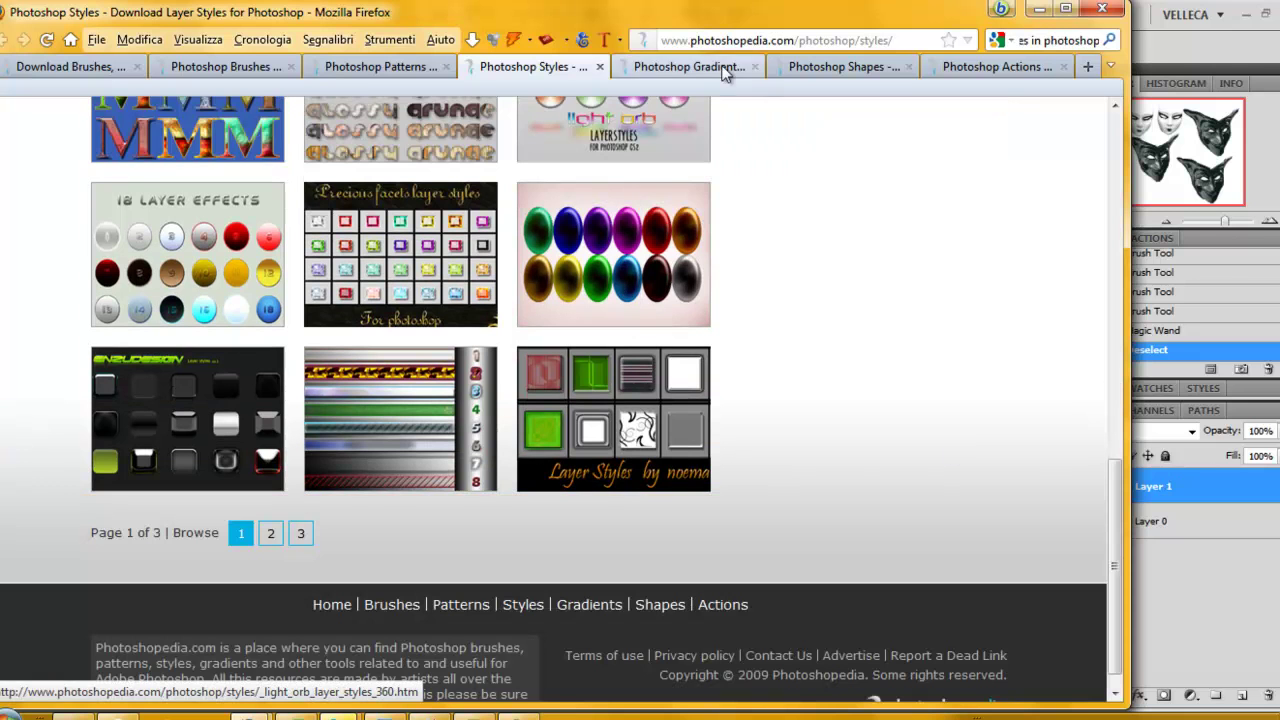
pyautogui.click(381, 66)
pyautogui.scroll(4, 800, 352)
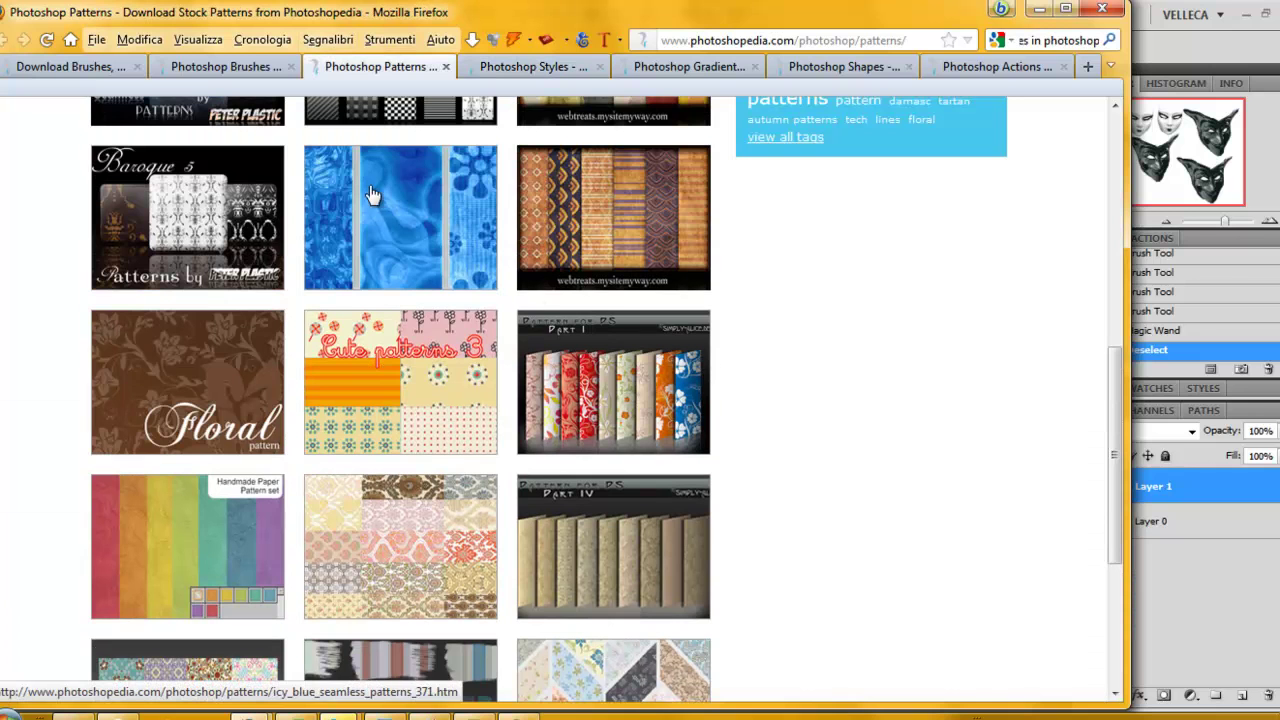
# Open the Pattern Part1 page and save Pattern.Part1.zip to disk.
pyautogui.click(635, 402)
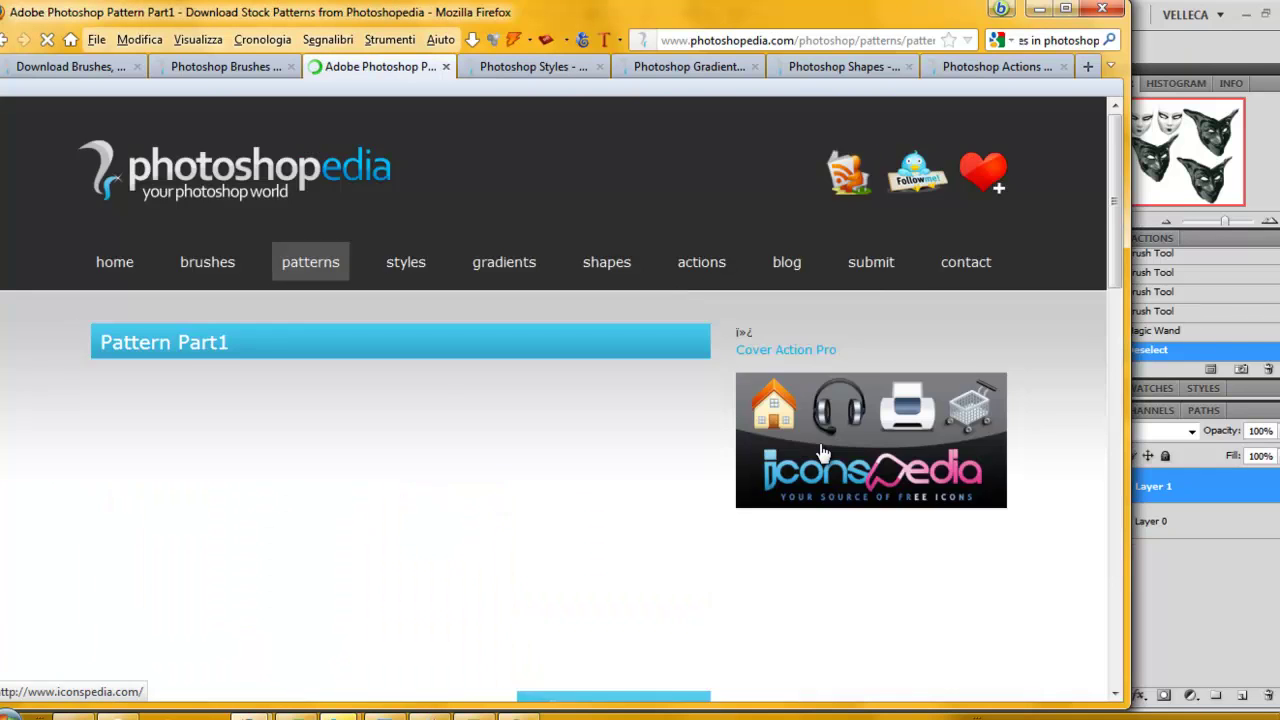
pyautogui.scroll(-5, 630, 450)
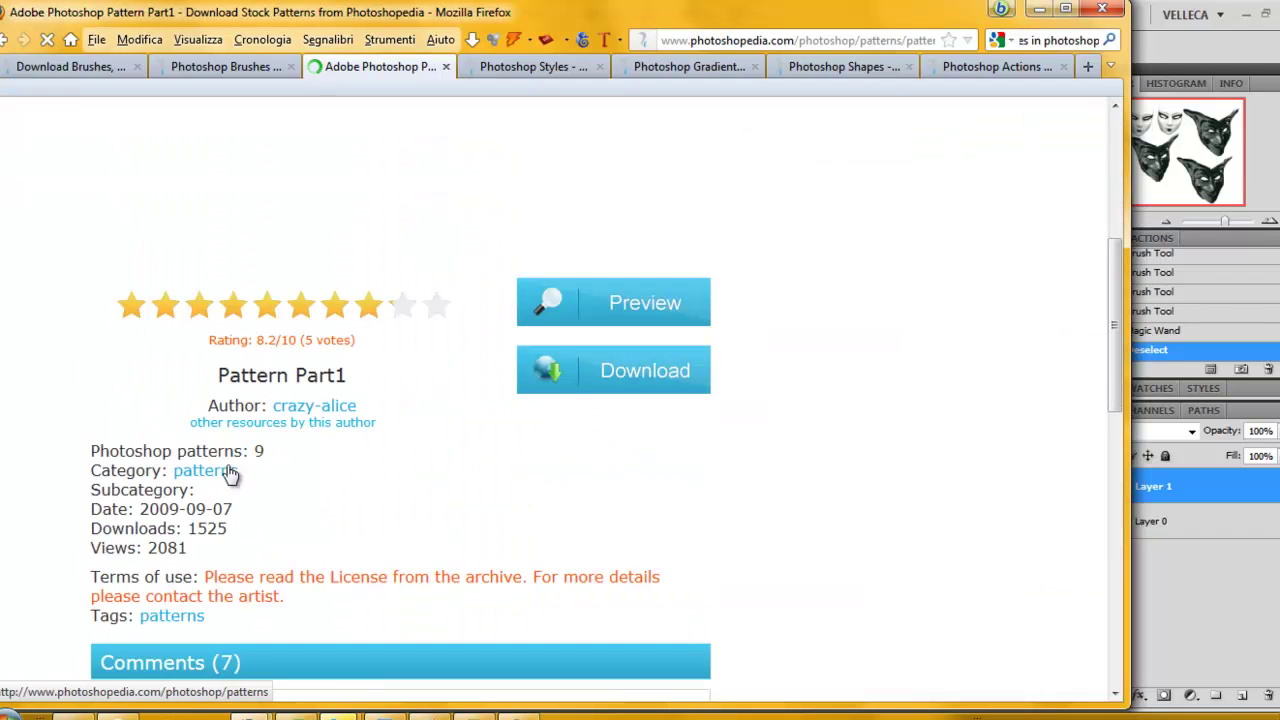
pyautogui.click(655, 380)
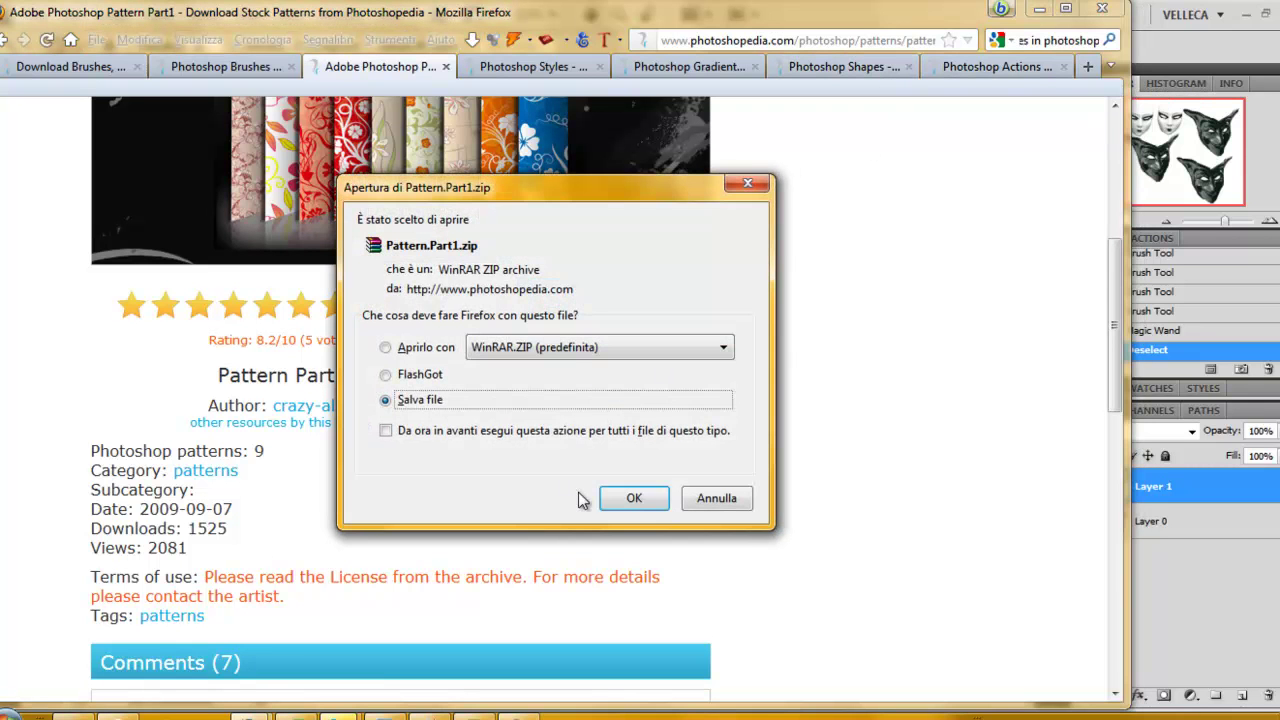
pyautogui.click(633, 495)
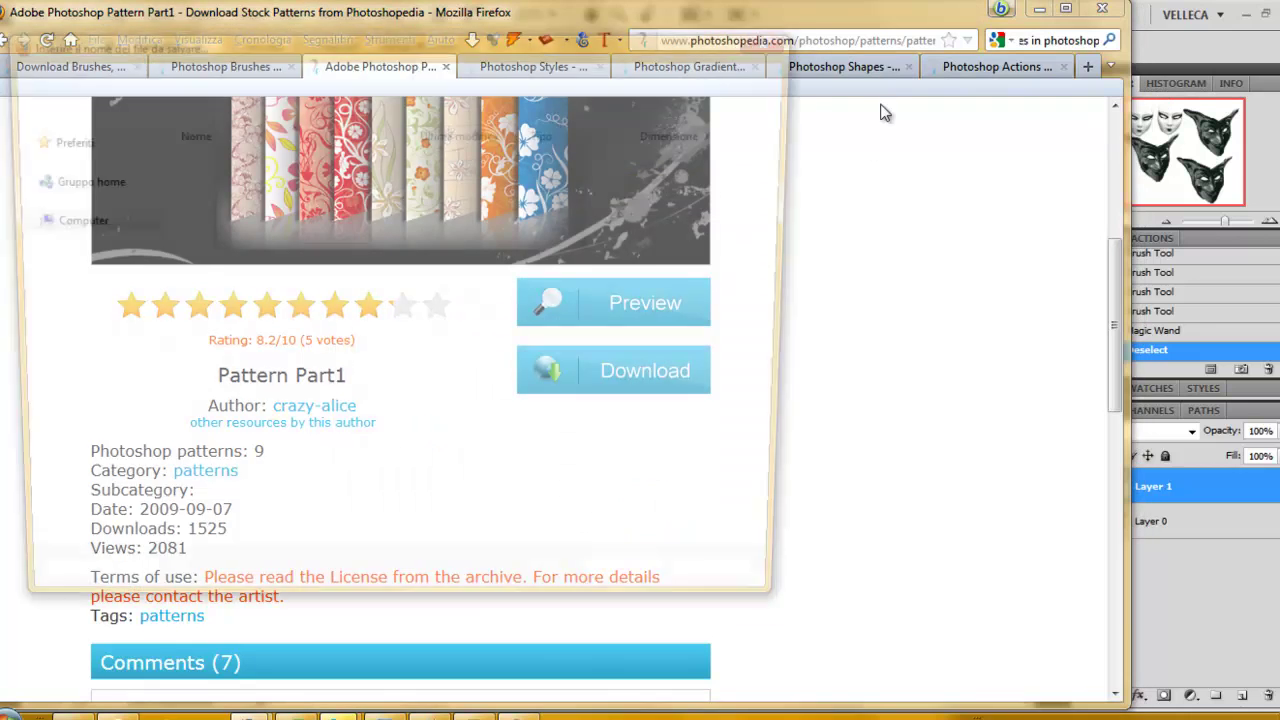
pyautogui.click(645, 597)
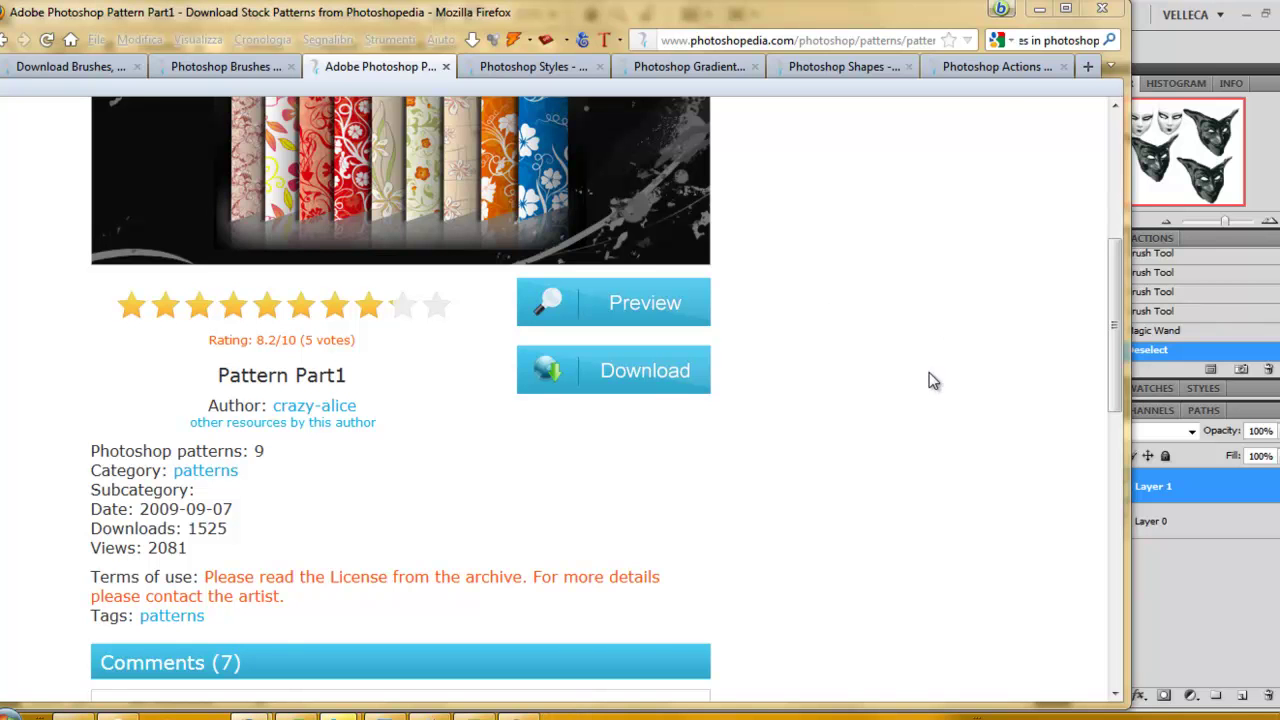
# Back in Photoshop, add a new layer above Layer 1 and hide Layer 1's mask images.
pyautogui.hotkey('alt', 'Tab')
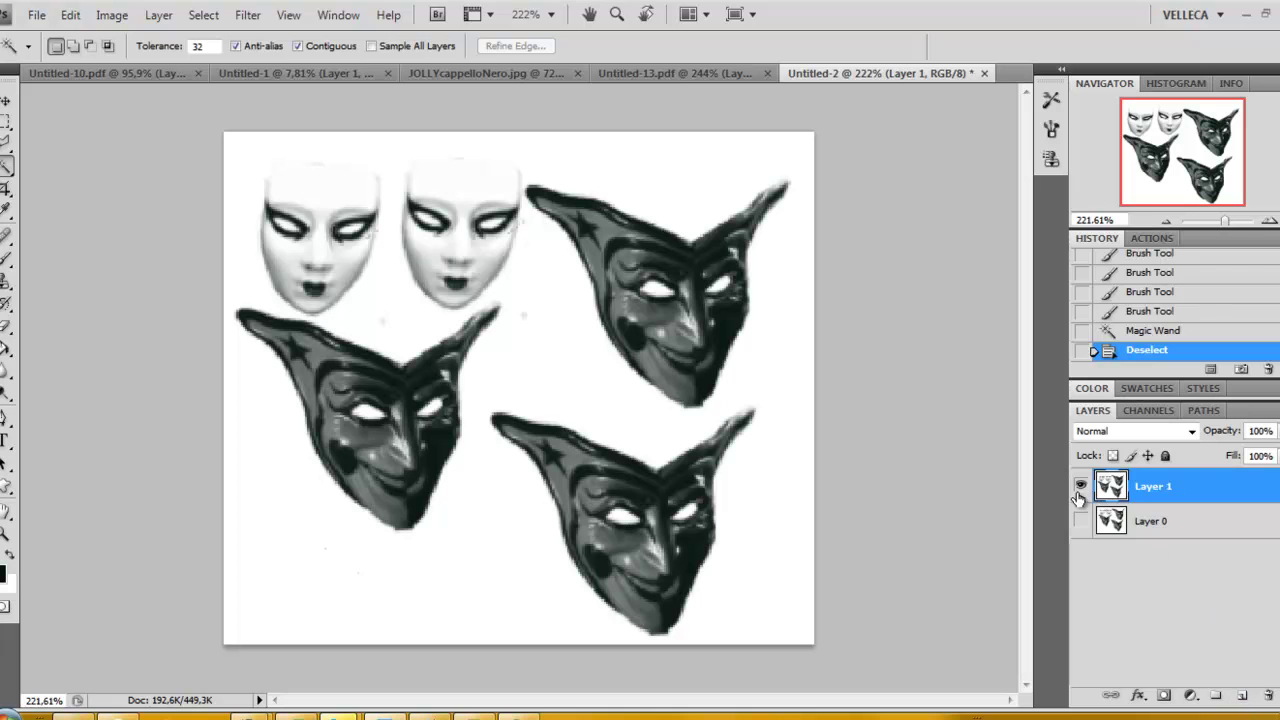
pyautogui.click(1241, 694)
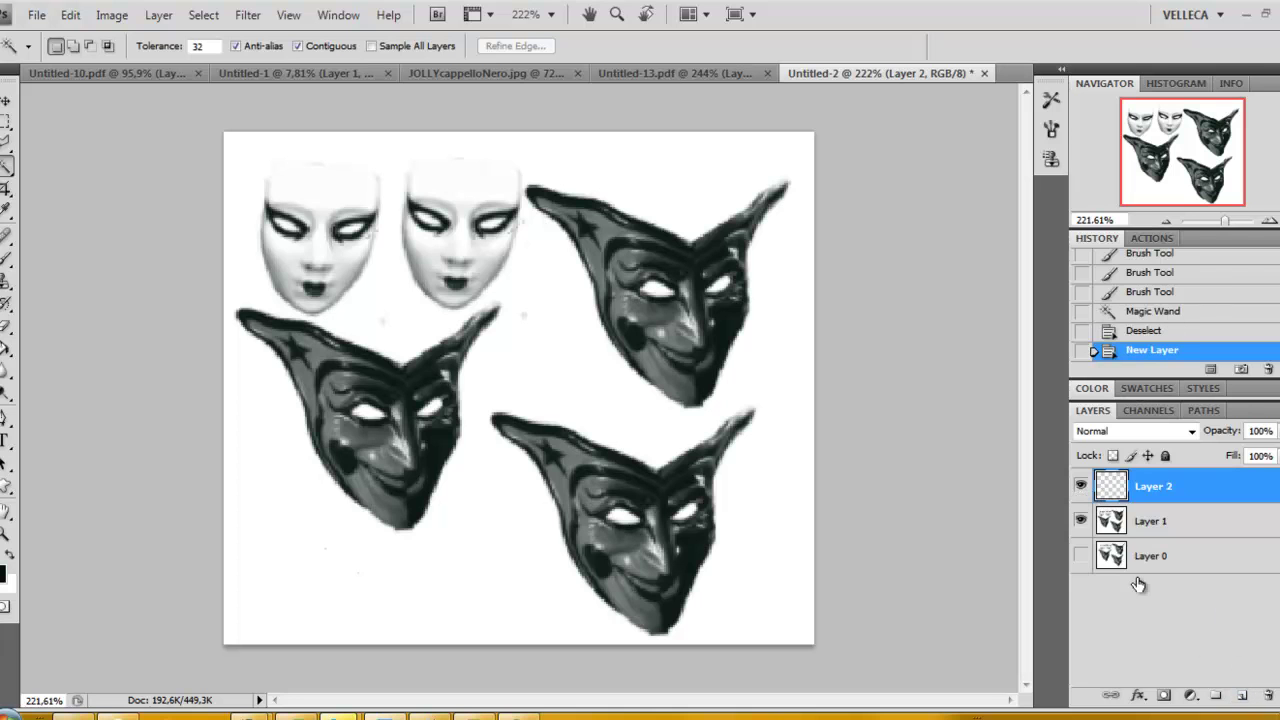
pyautogui.click(1081, 521)
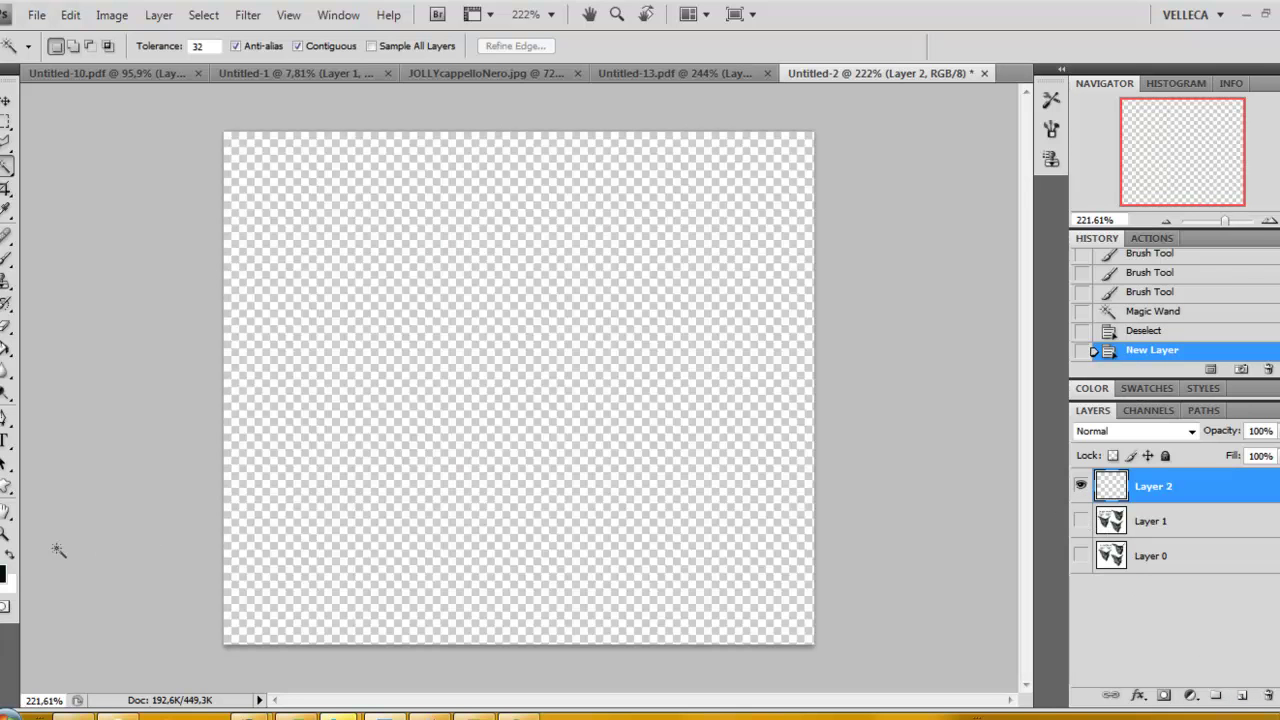
# Set the foreground to bright green and flood-fill the new Layer 2 with it.
pyautogui.click(3, 575)
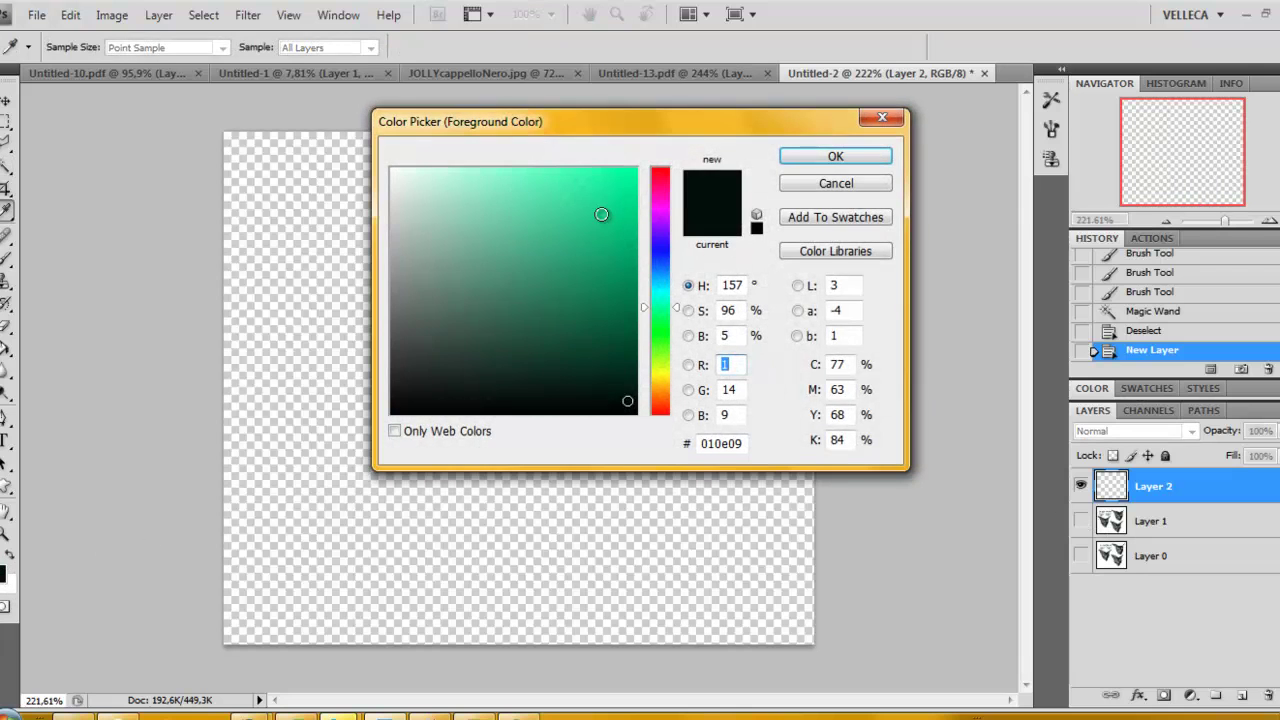
pyautogui.click(618, 198)
pyautogui.click(835, 156)
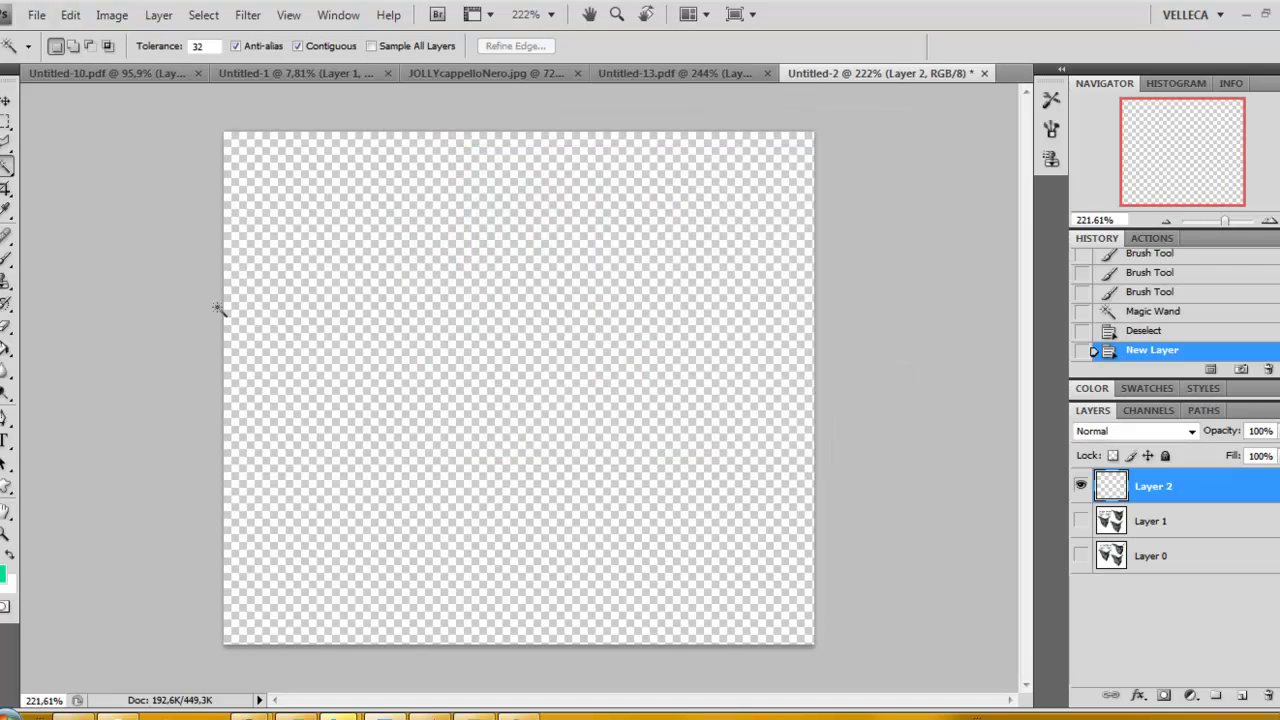
pyautogui.click(6, 348)
pyautogui.click(307, 299)
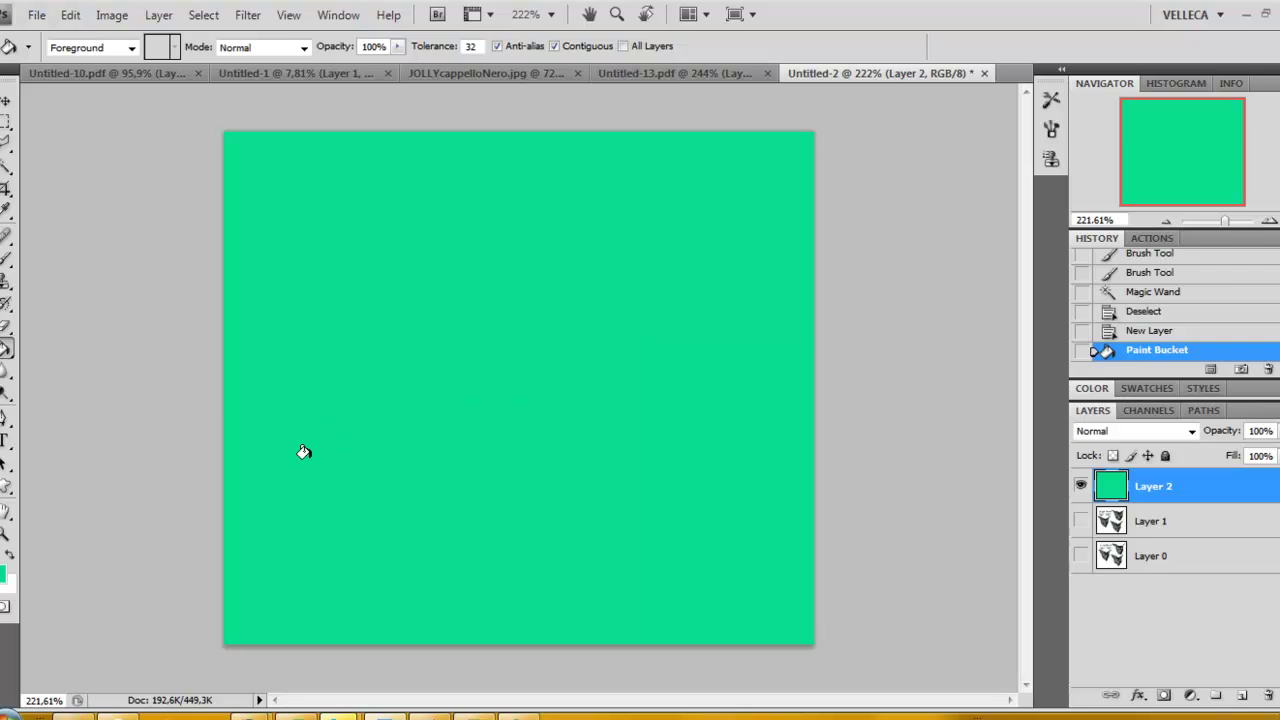
# Draw a 10 px-radius rounded rectangle, Shape 1, across the canvas centre, then hide Layer 2.
pyautogui.click(6, 487)
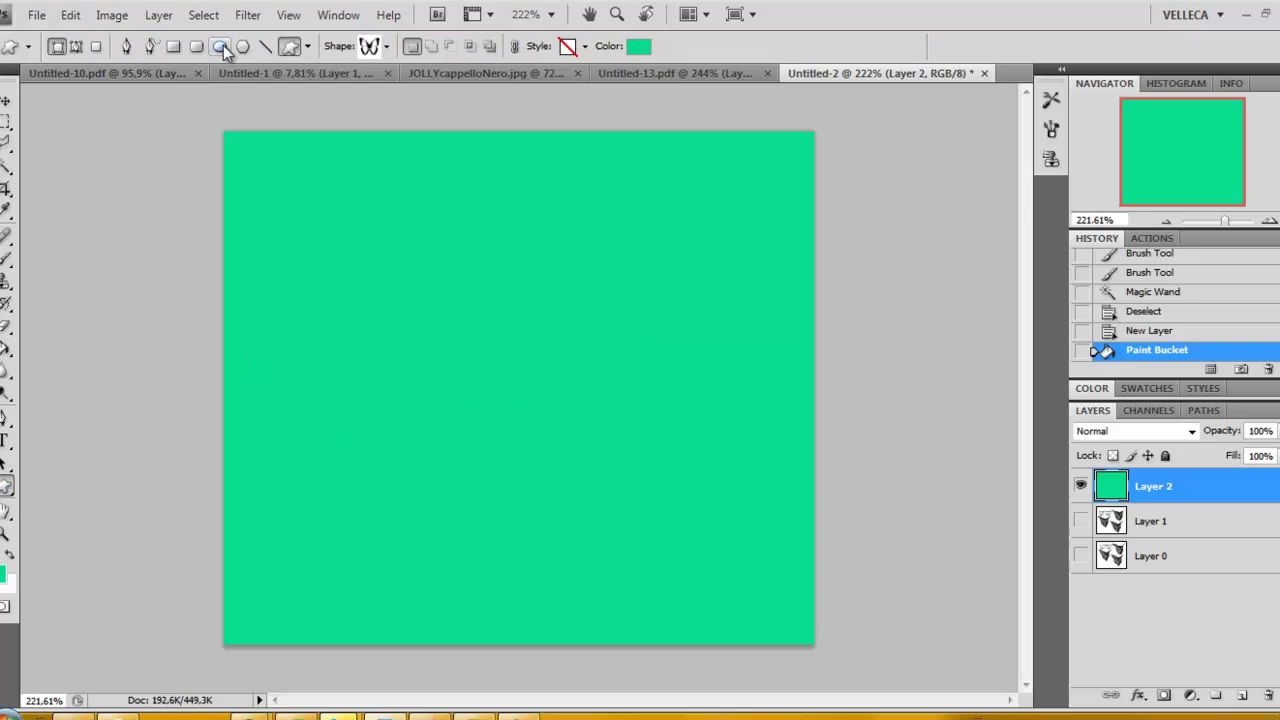
pyautogui.click(196, 46)
pyautogui.moveTo(394, 280); pyautogui.dragTo(474, 356)
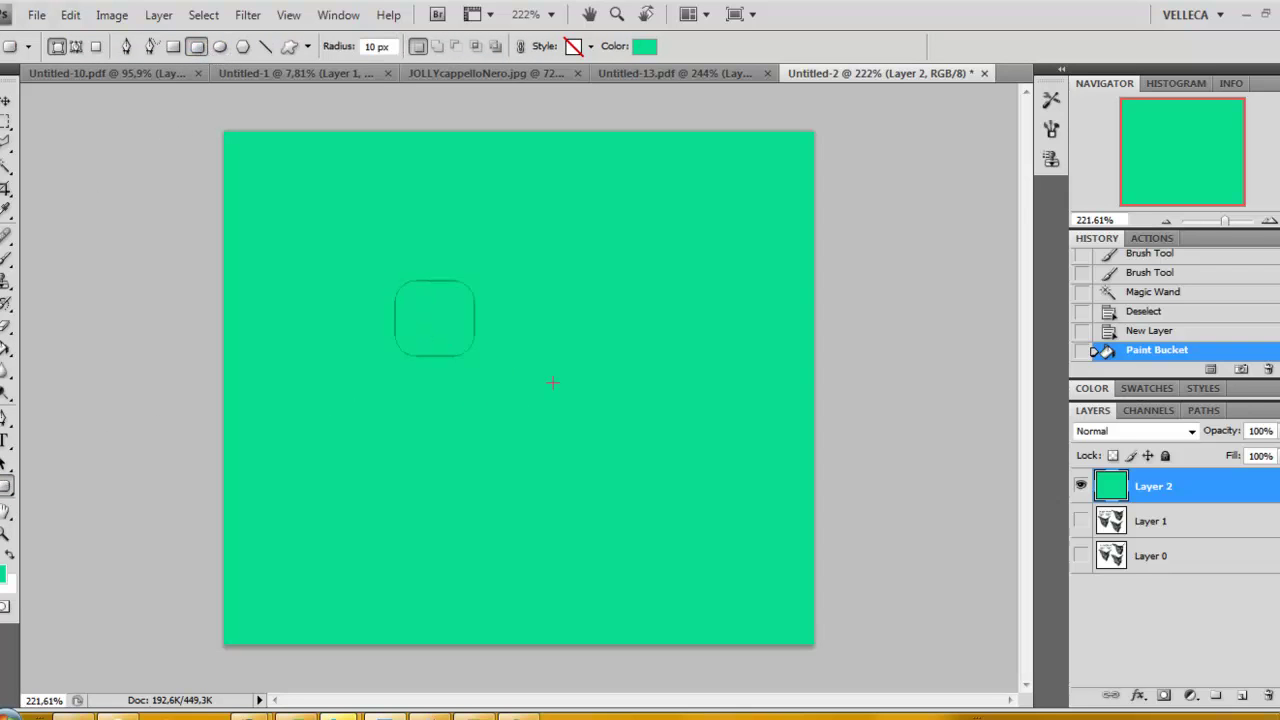
pyautogui.moveTo(553, 383); pyautogui.dragTo(657, 408)
pyautogui.rightClick(659, 417)
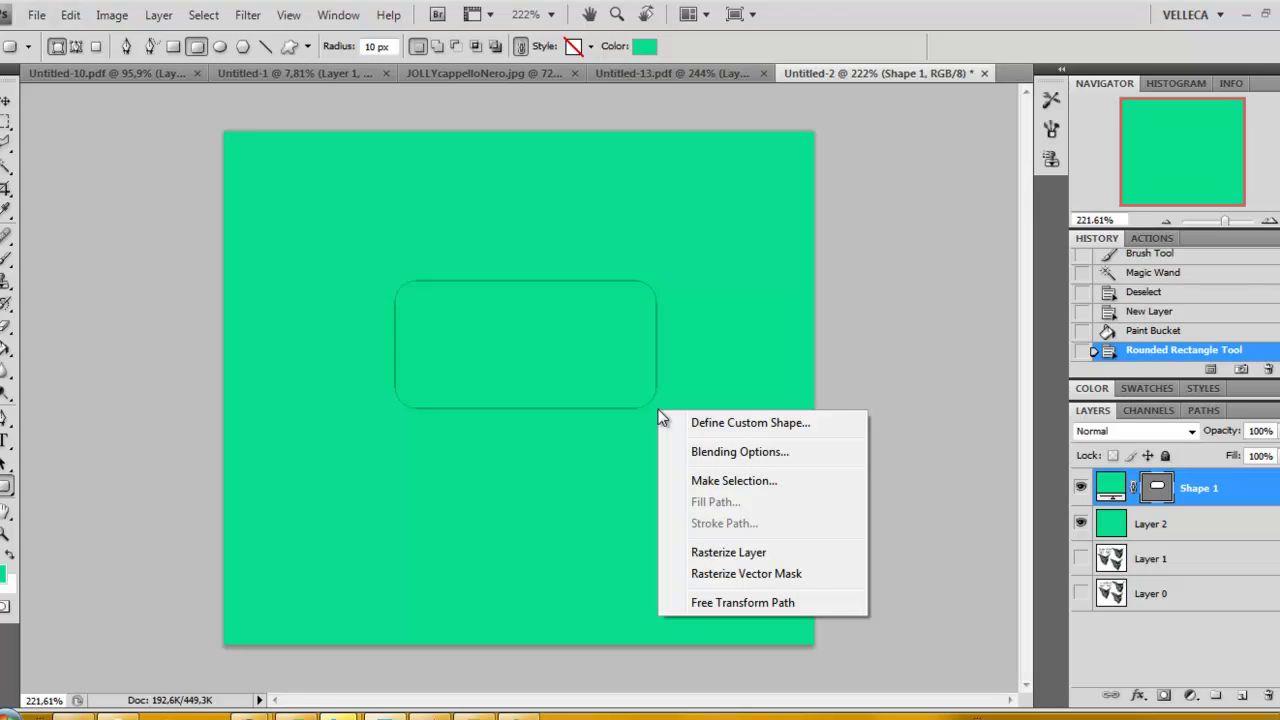
pyautogui.click(636, 405)
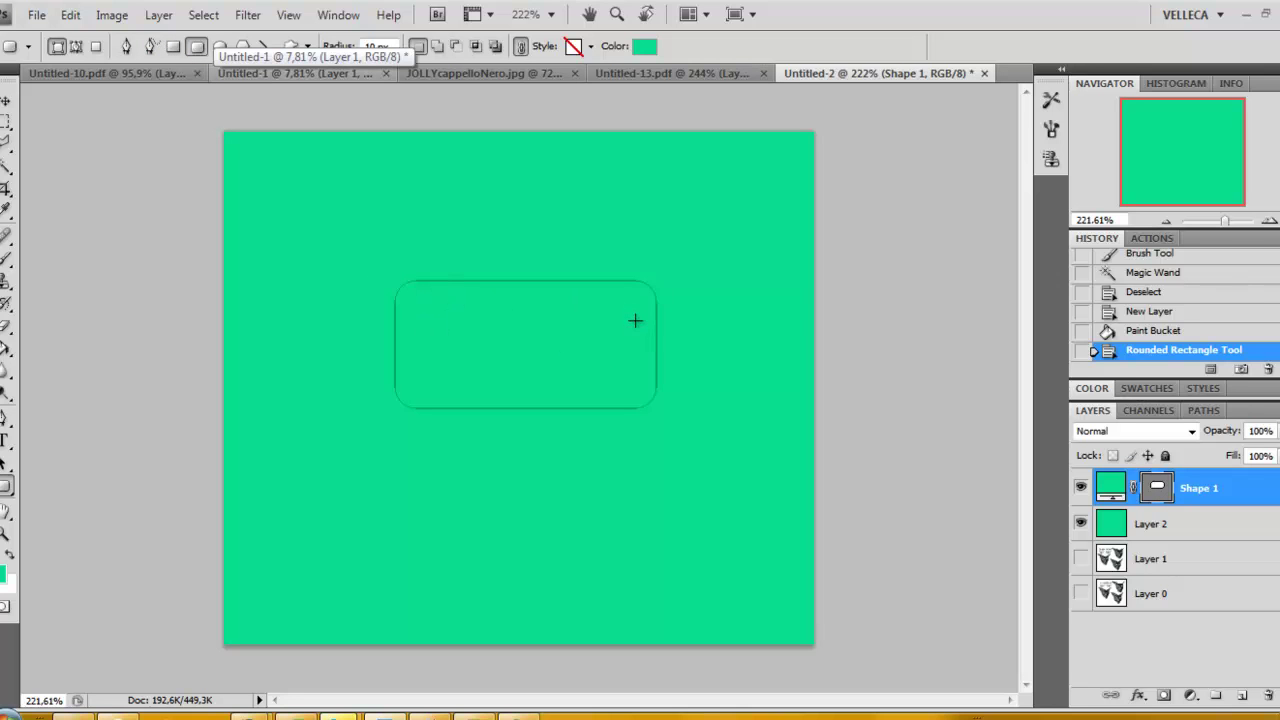
pyautogui.click(1080, 523)
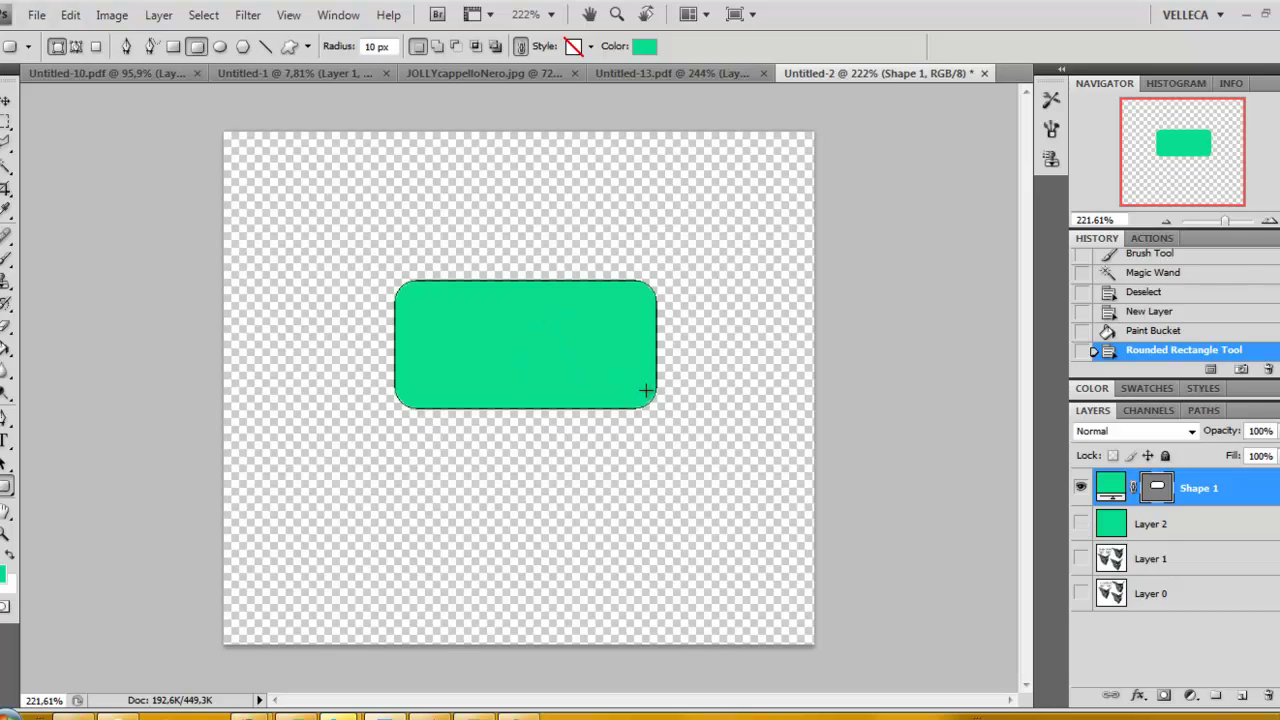
# Give Shape 1 a Bevel and Emboss style with Contour and Texture, at 82% opacity.
pyautogui.doubleClick(1237, 487)
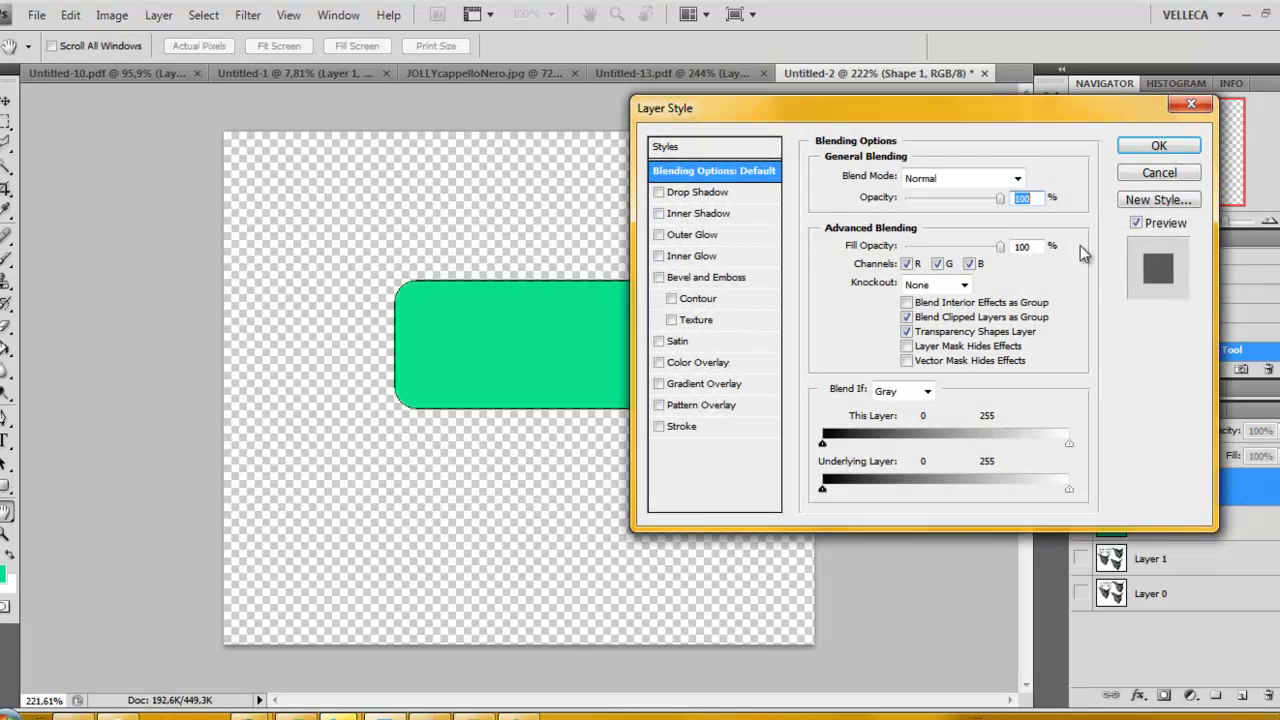
pyautogui.moveTo(999, 115); pyautogui.dragTo(1045, 83)
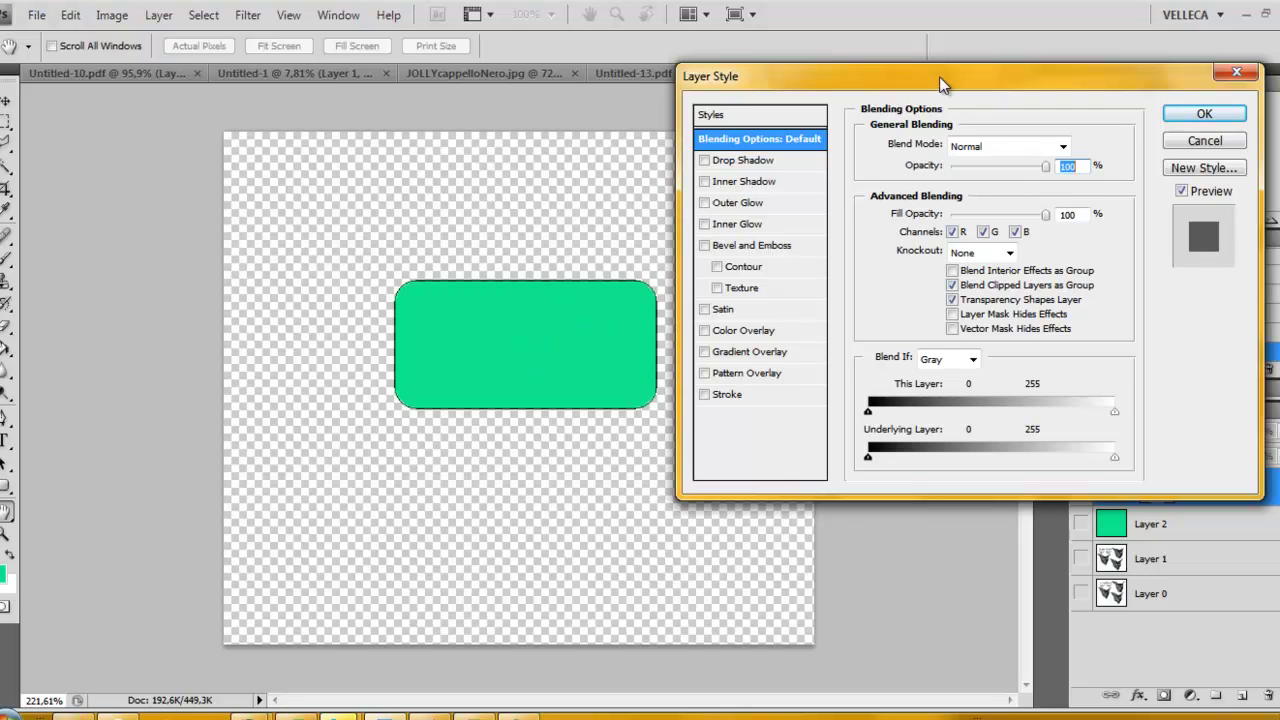
pyautogui.moveTo(939, 71); pyautogui.dragTo(973, 60)
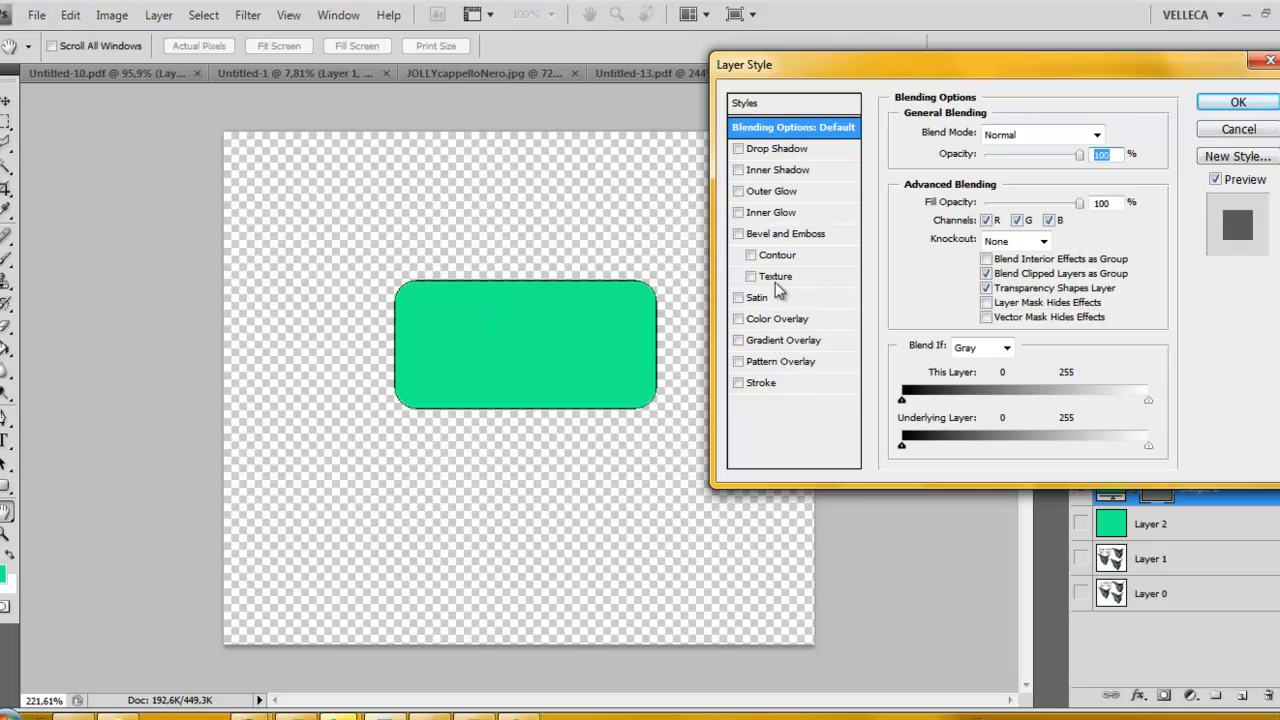
pyautogui.click(739, 233)
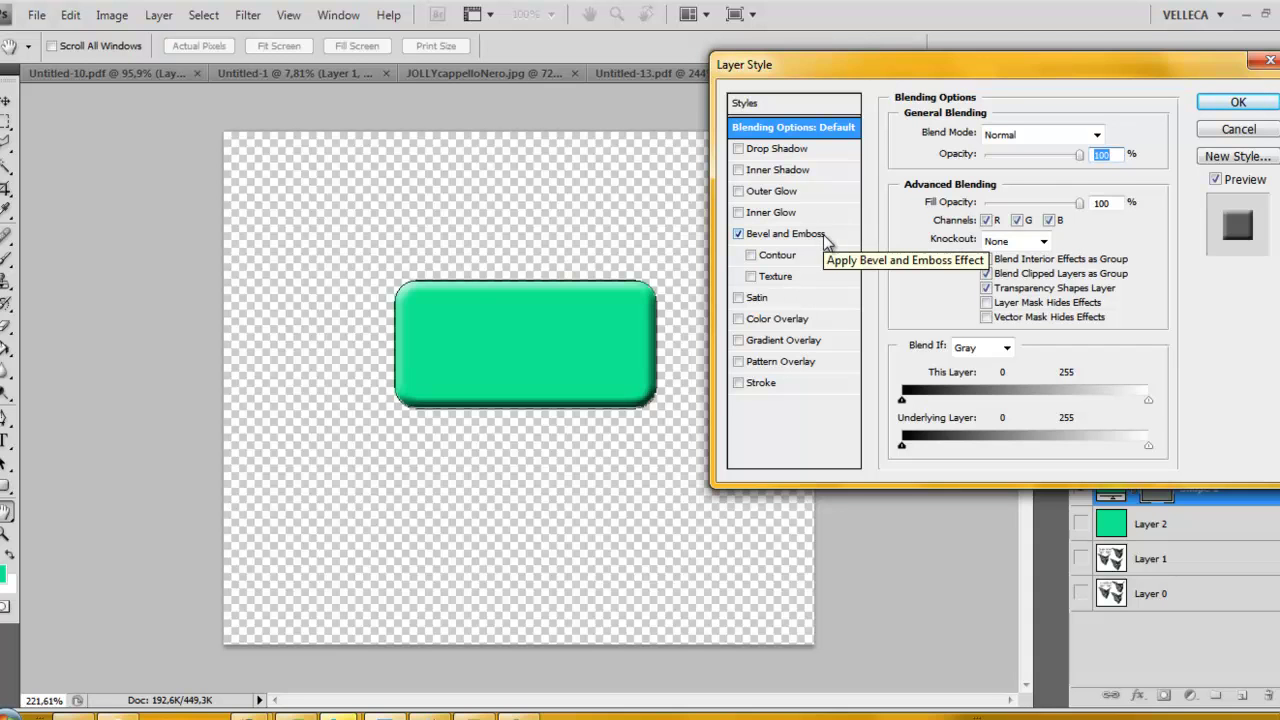
pyautogui.moveTo(1080, 155)
pyautogui.mouseDown()
pyautogui.moveTo(986, 163)
pyautogui.moveTo(1064, 164)
pyautogui.moveTo(990, 204)
pyautogui.moveTo(1067, 206)
pyautogui.mouseUp()
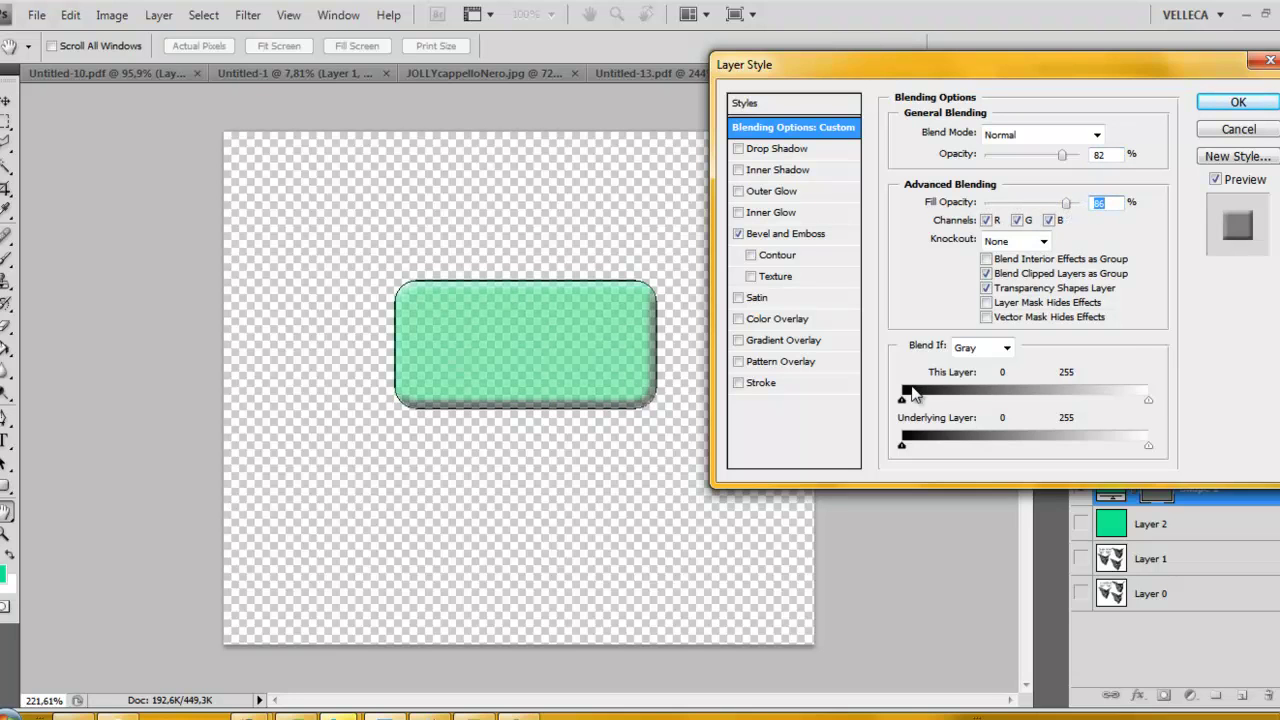
pyautogui.click(751, 256)
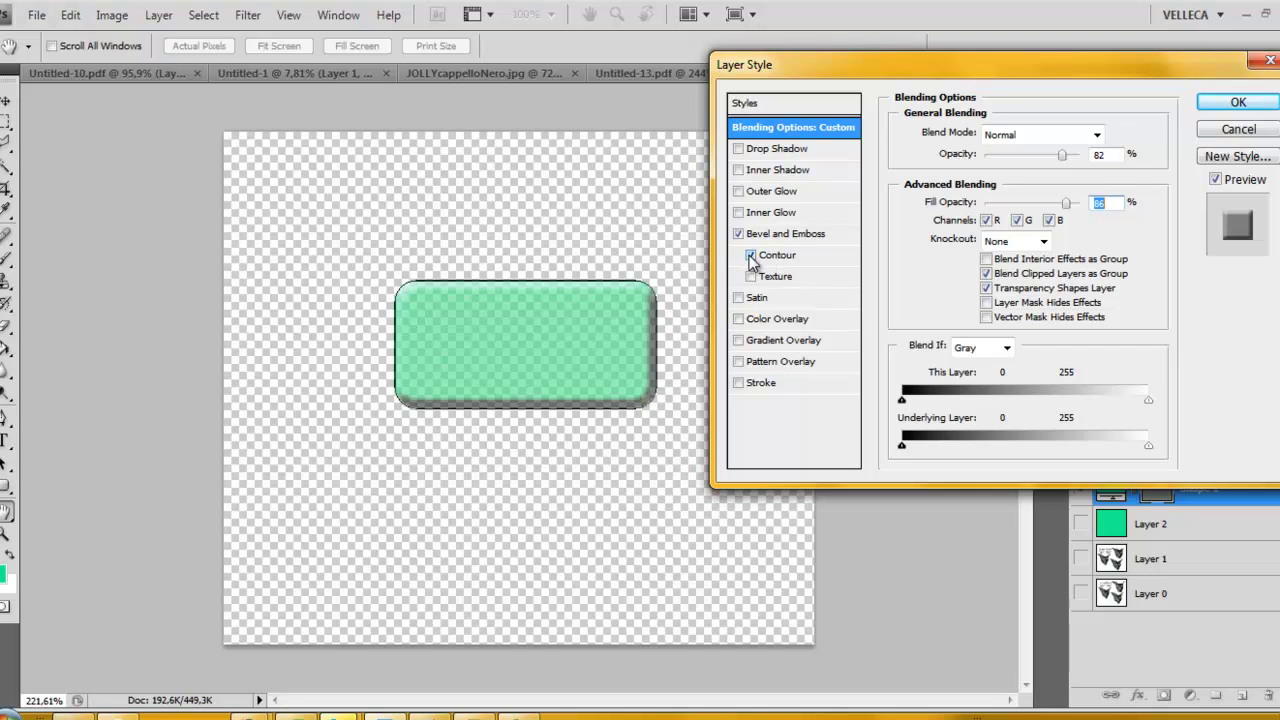
pyautogui.click(751, 277)
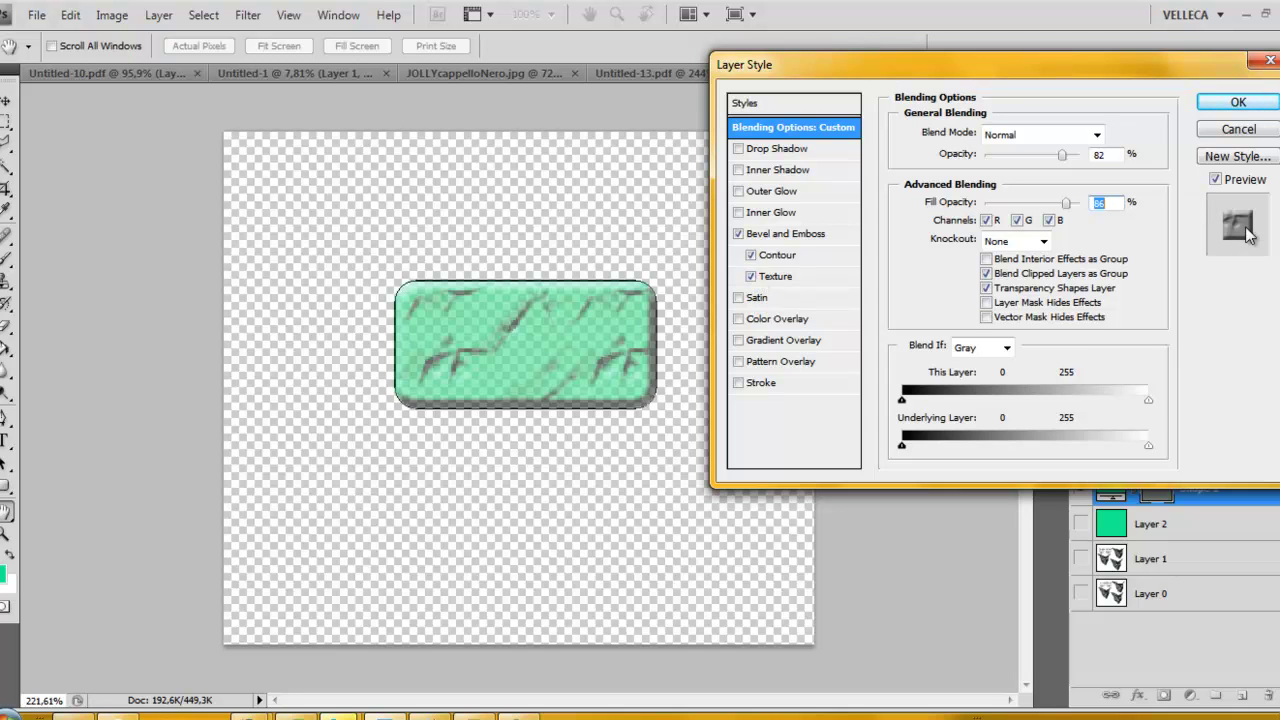
pyautogui.click(1237, 157)
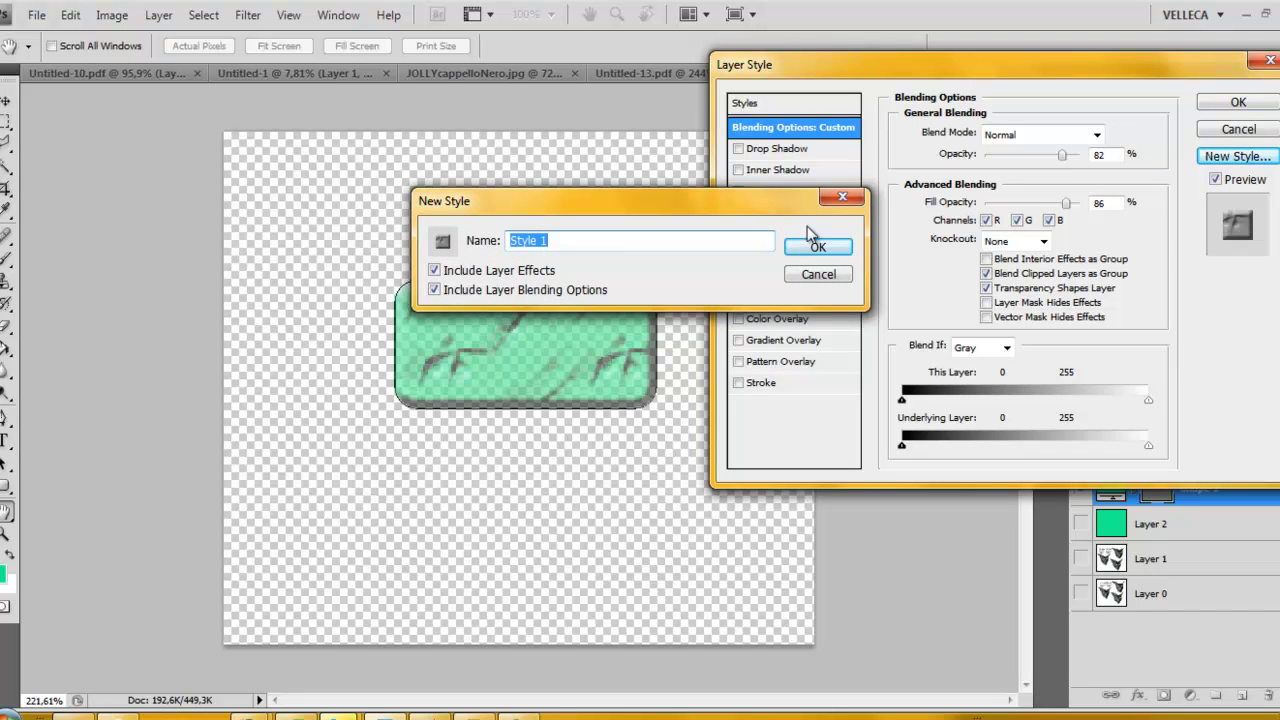
pyautogui.click(823, 273)
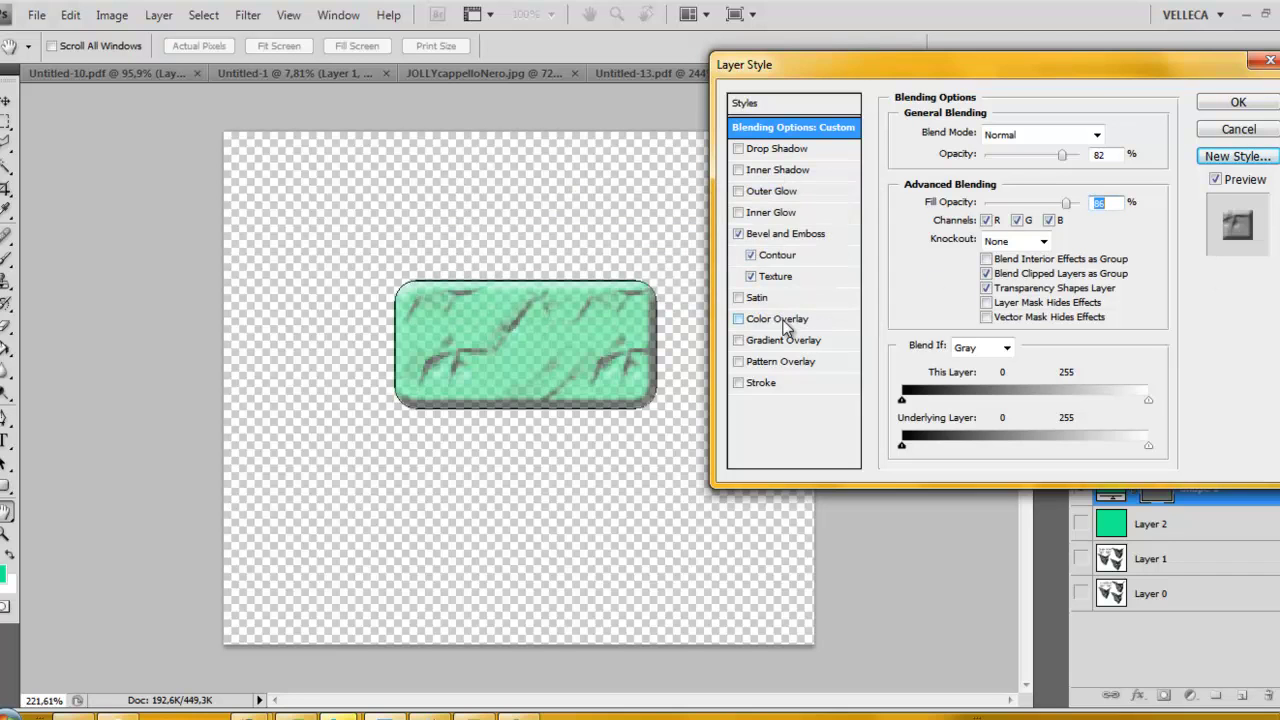
# Add a thin inside stroke to Shape 1 using Multiply blend mode.
pyautogui.click(740, 383)
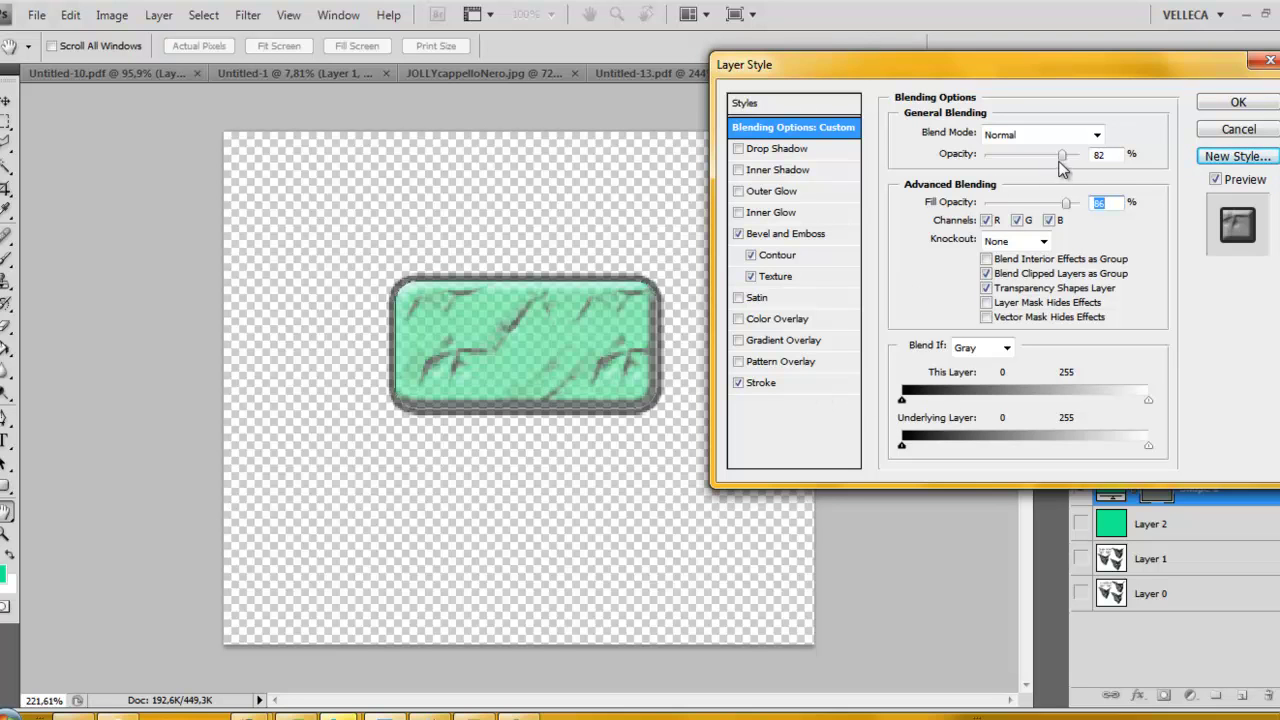
pyautogui.click(832, 385)
pyautogui.moveTo(972, 137)
pyautogui.mouseDown()
pyautogui.moveTo(986, 137)
pyautogui.moveTo(967, 122)
pyautogui.mouseUp()
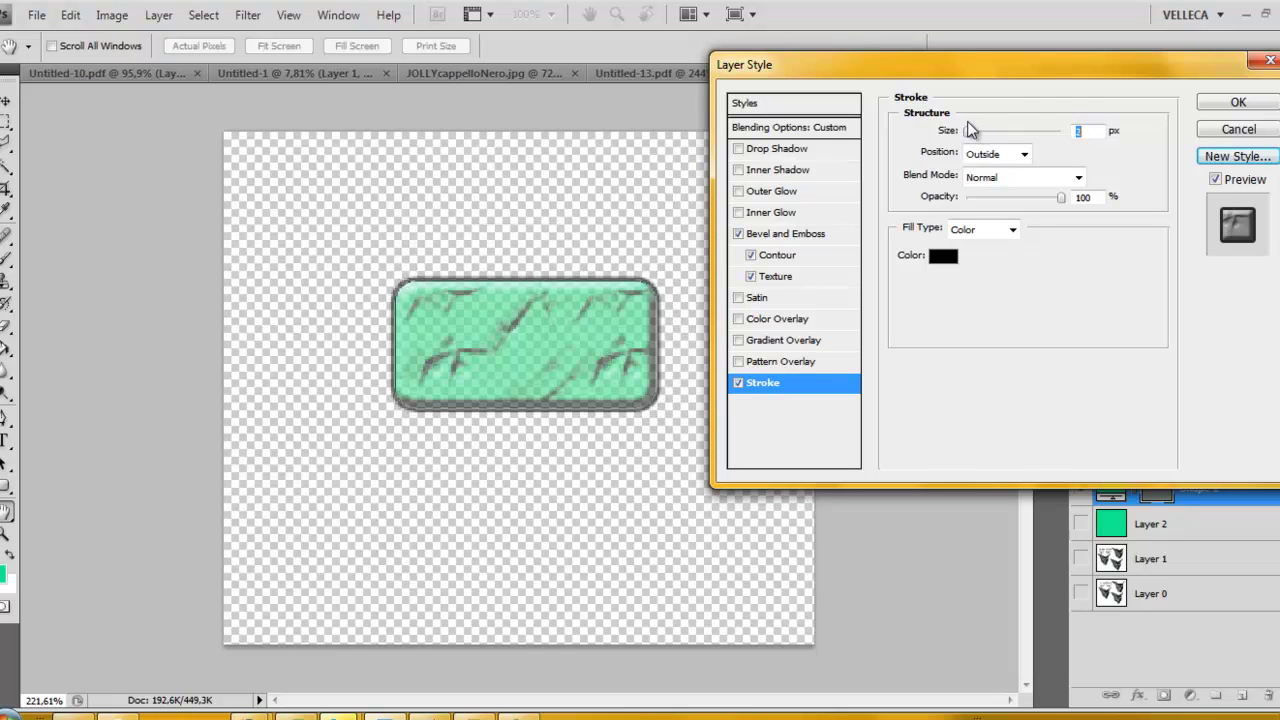
pyautogui.click(1025, 155)
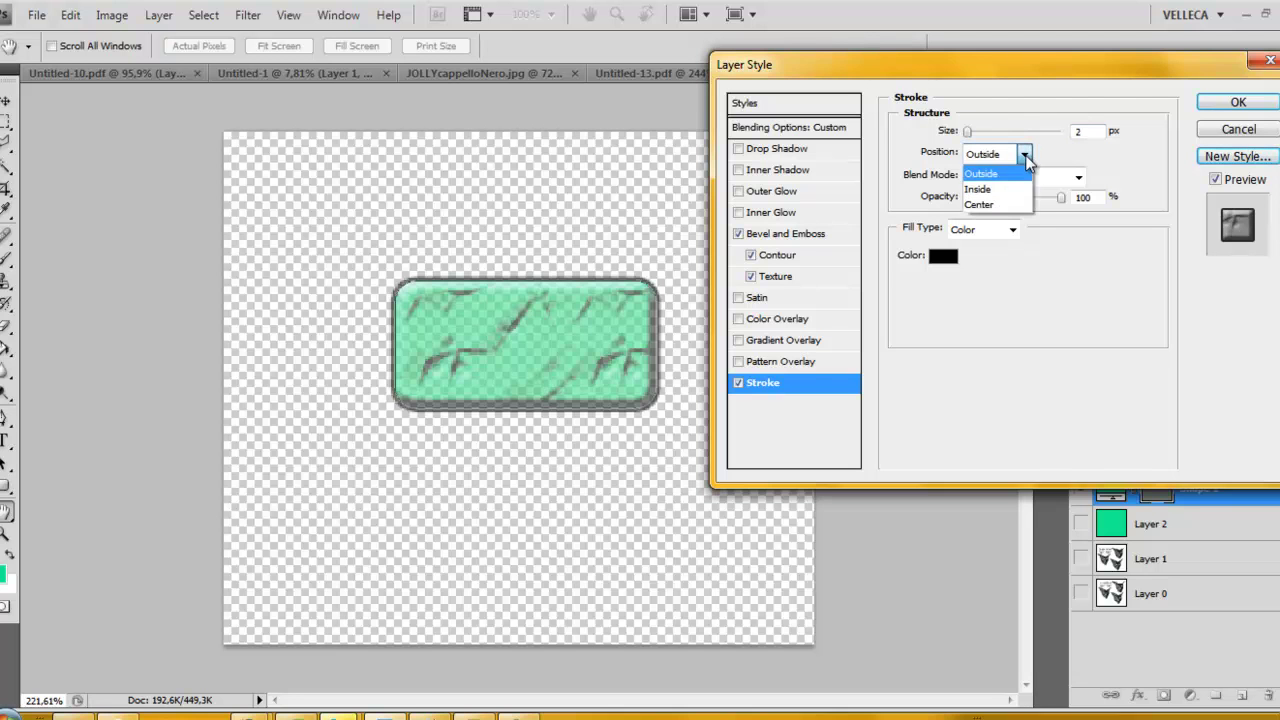
pyautogui.click(985, 189)
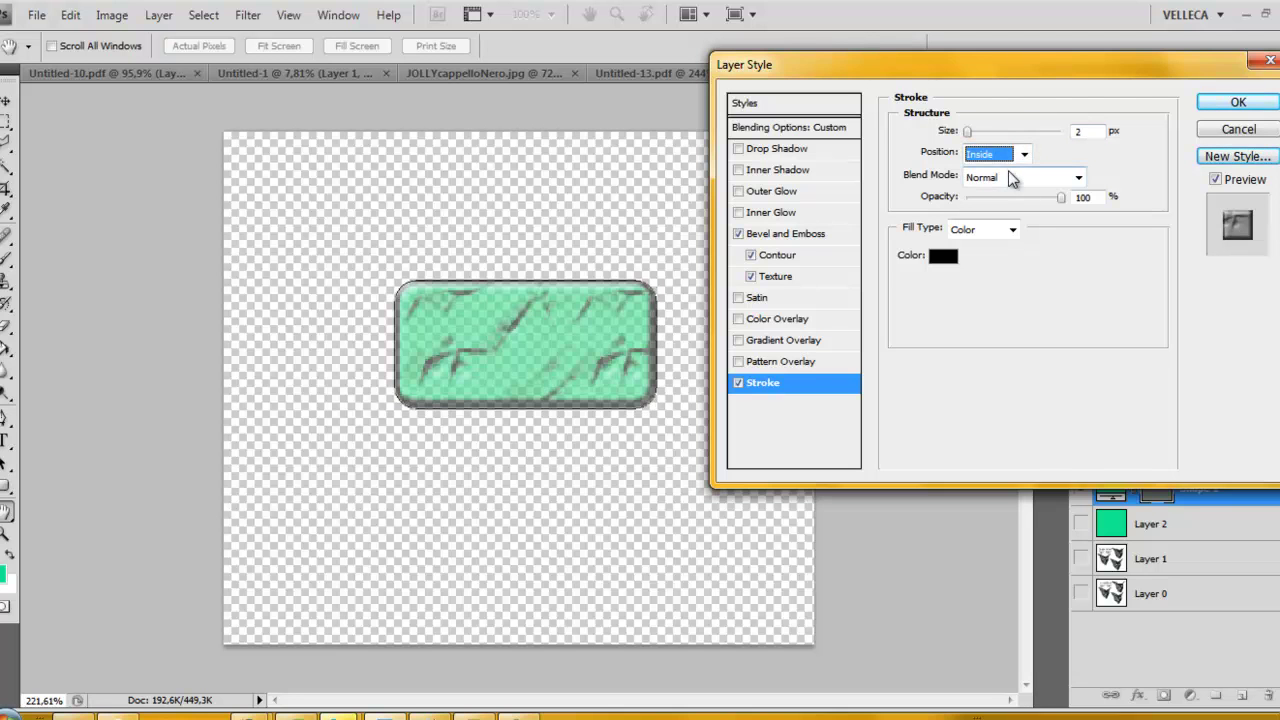
pyautogui.click(1025, 155)
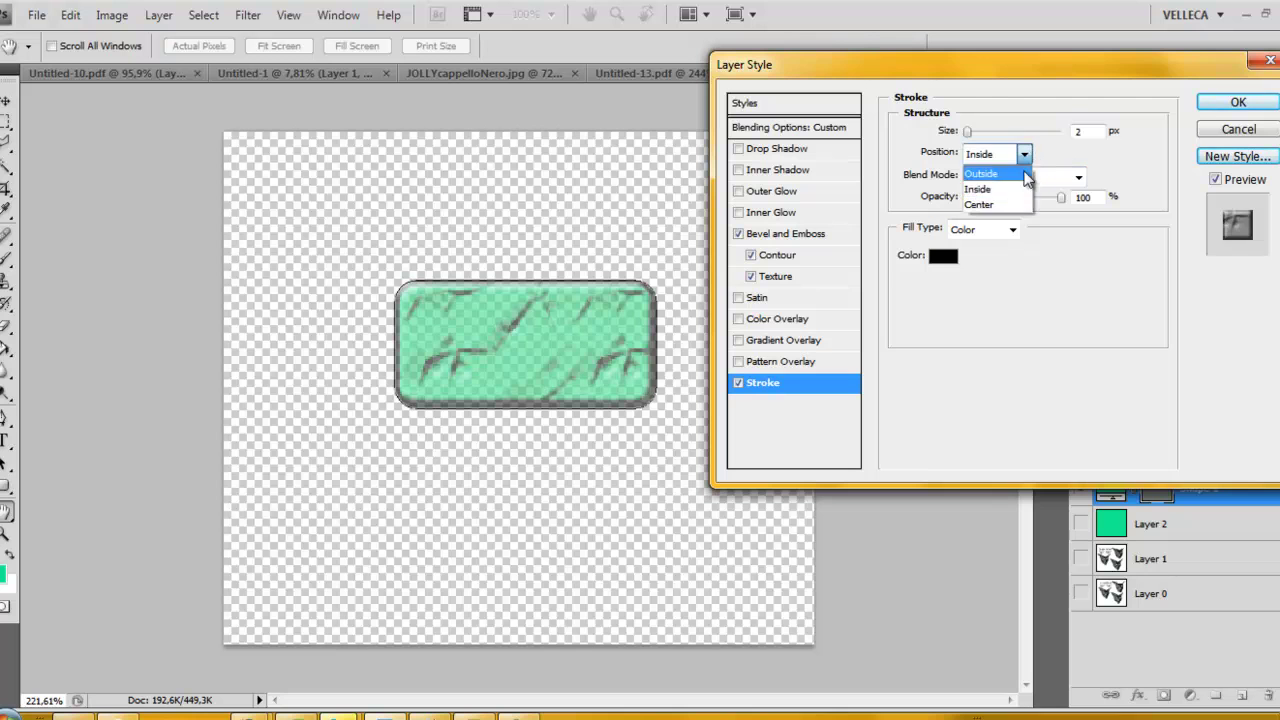
pyautogui.click(1009, 204)
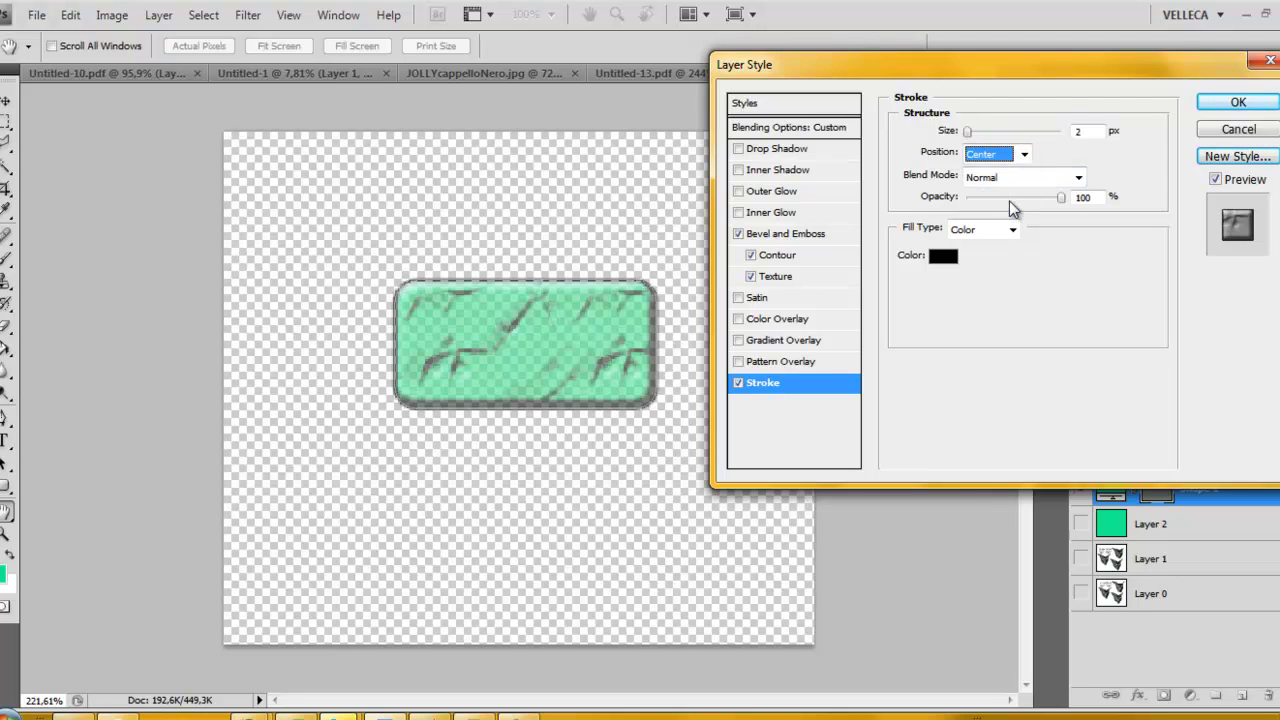
pyautogui.click(1024, 153)
pyautogui.click(997, 190)
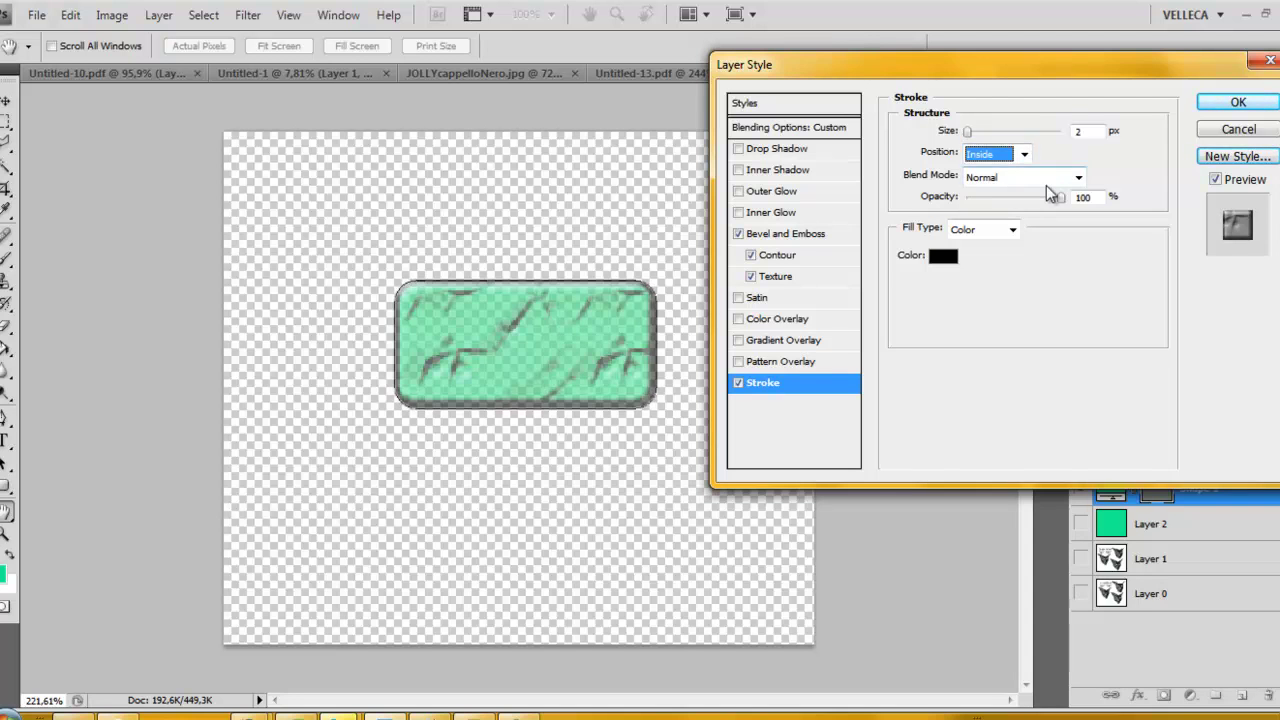
pyautogui.click(1078, 178)
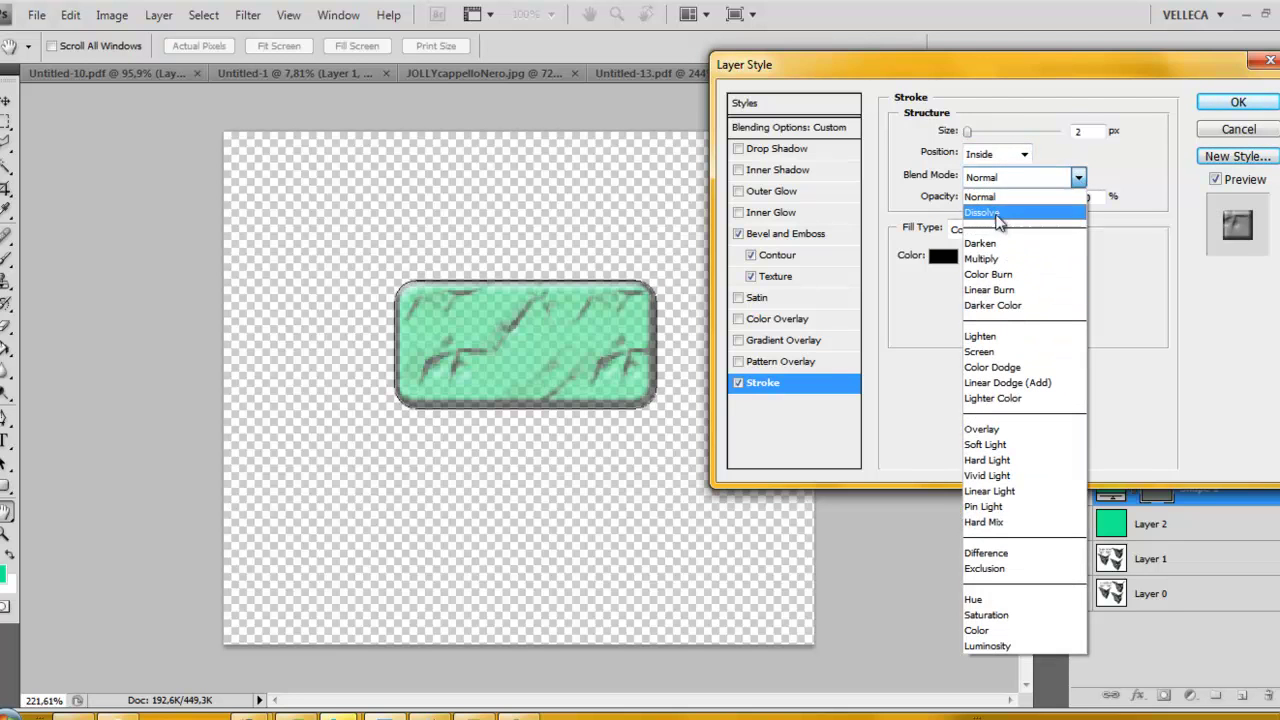
pyautogui.click(997, 259)
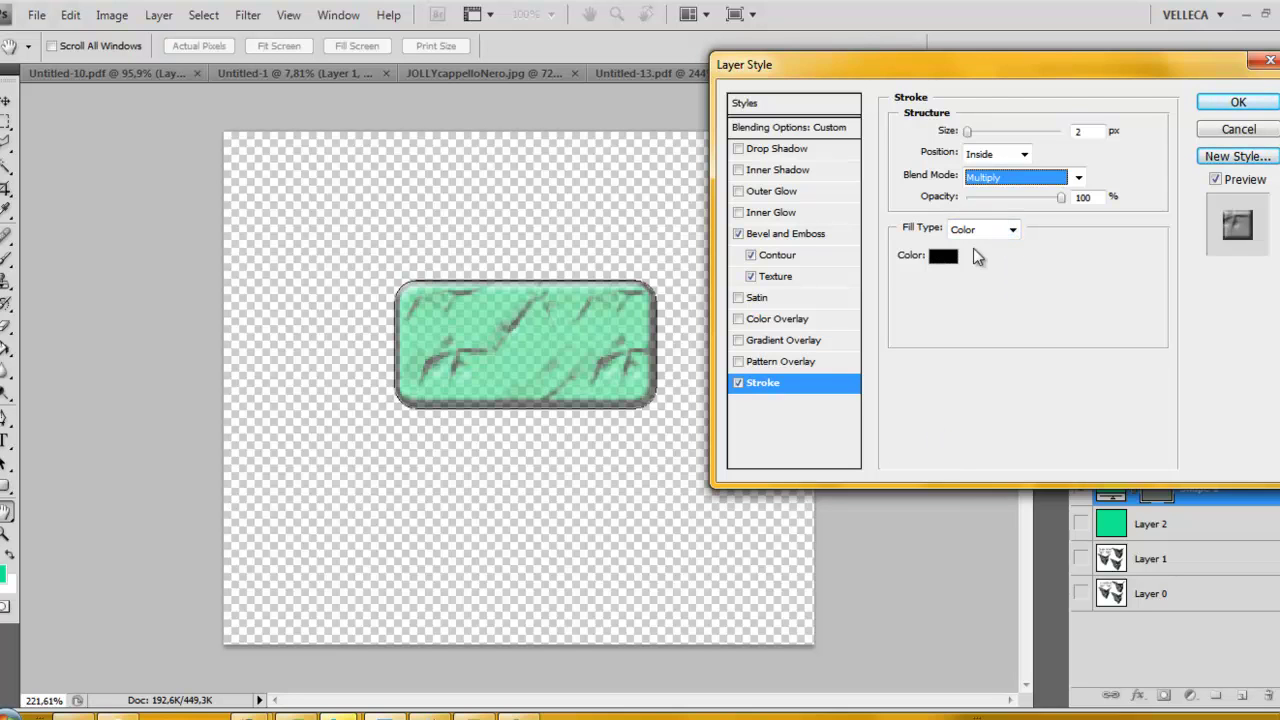
# Make the stroke a solid red colour and fine-tune its size.
pyautogui.click(1013, 231)
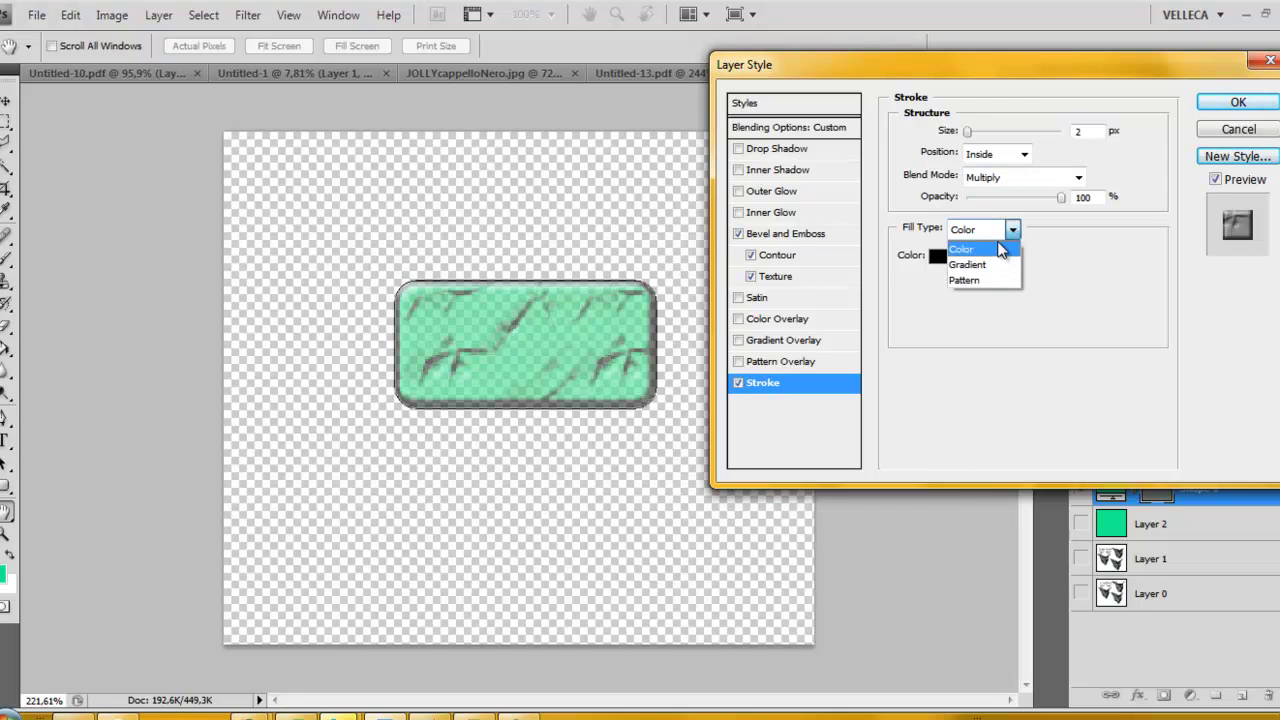
pyautogui.click(1000, 249)
pyautogui.click(940, 258)
pyautogui.moveTo(611, 213); pyautogui.dragTo(611, 187)
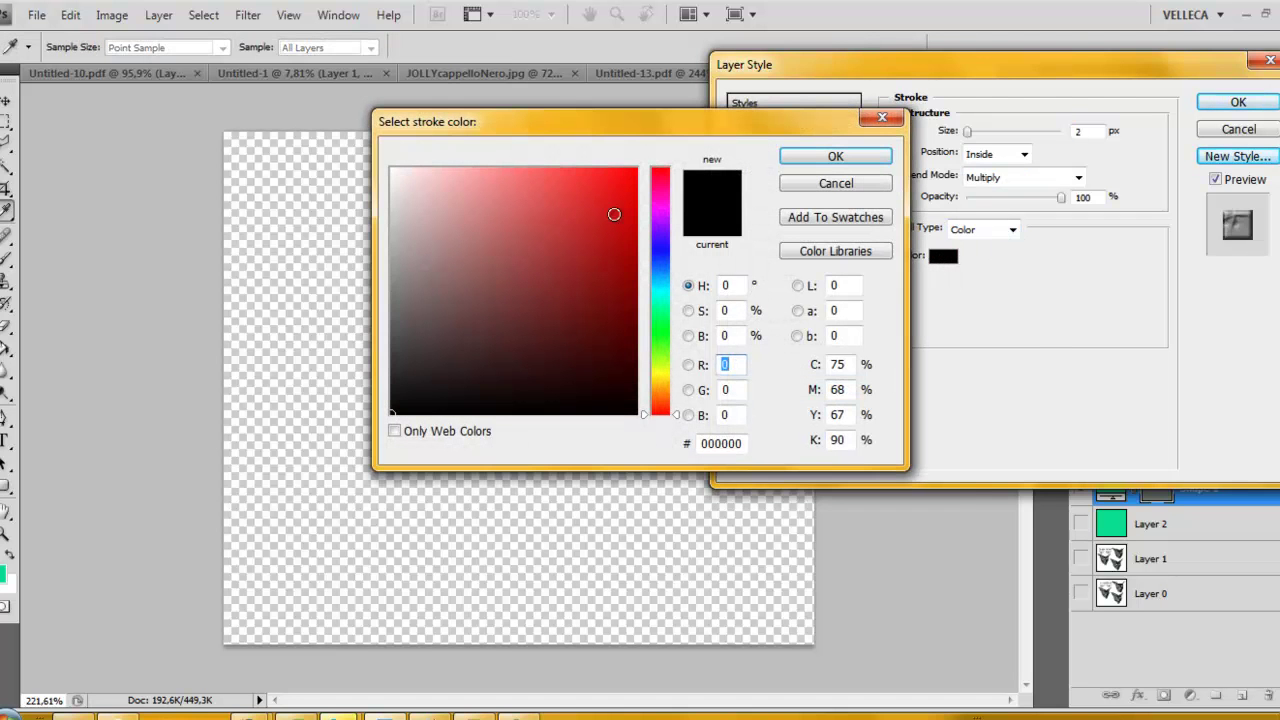
pyautogui.click(848, 157)
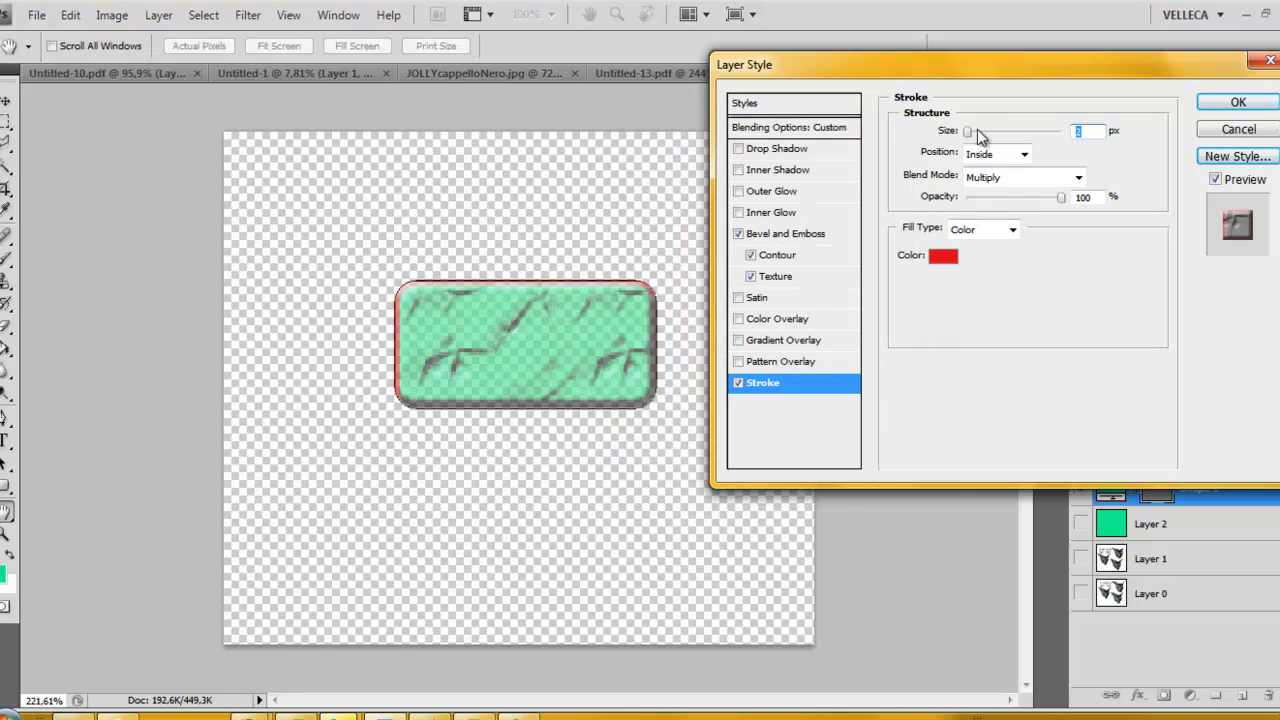
pyautogui.moveTo(968, 133); pyautogui.dragTo(971, 133)
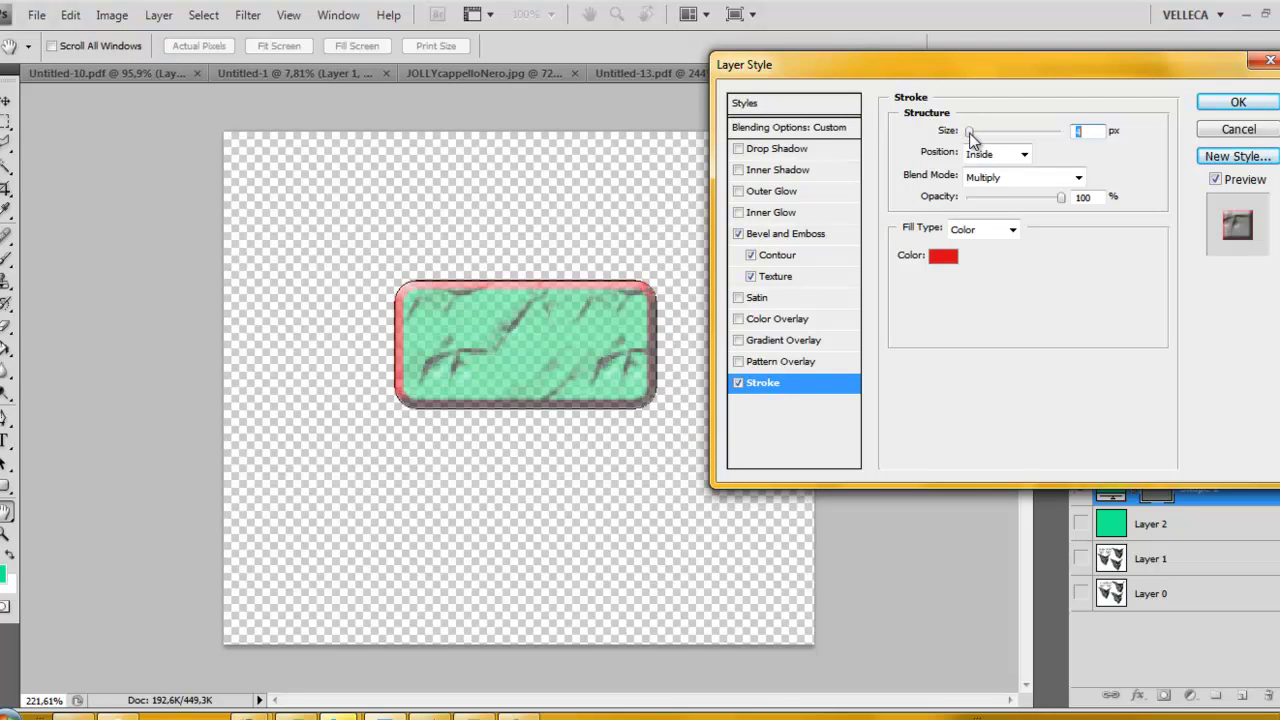
pyautogui.moveTo(970, 138); pyautogui.dragTo(967, 134)
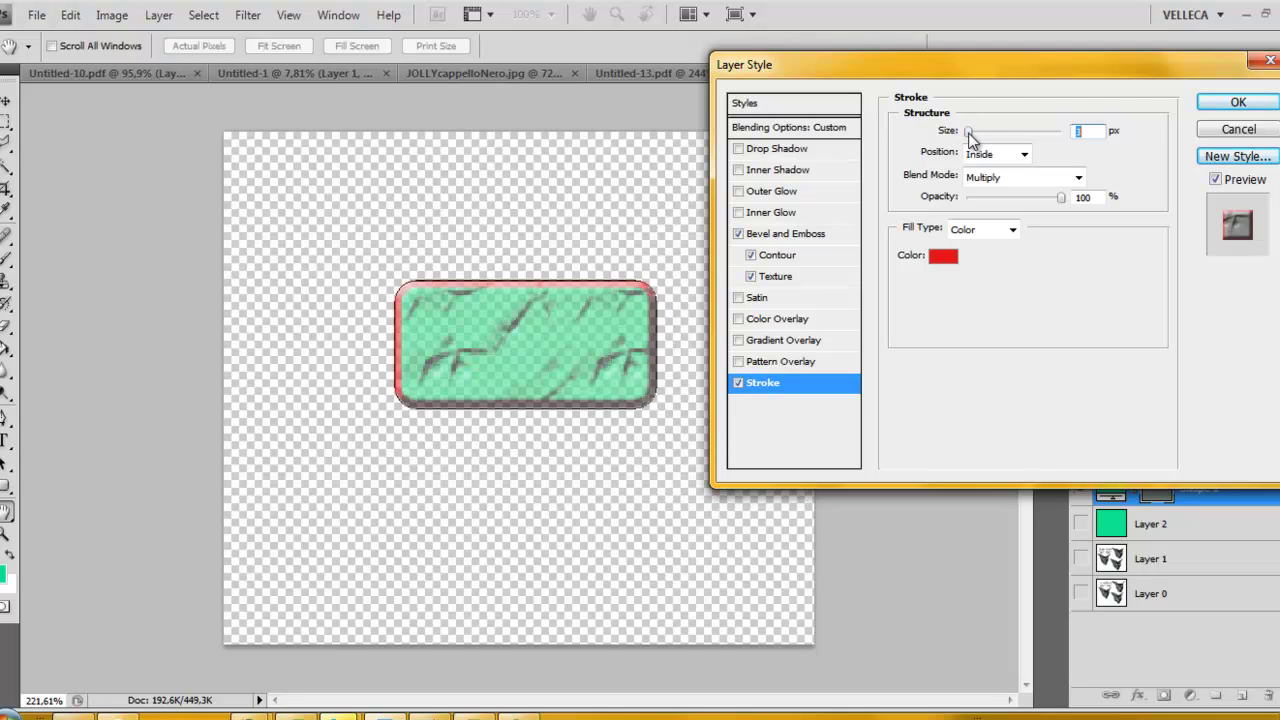
# Try Color Overlay and Satin, keep Inner Shadow and Drop Shadow, and apply the style.
pyautogui.click(770, 322)
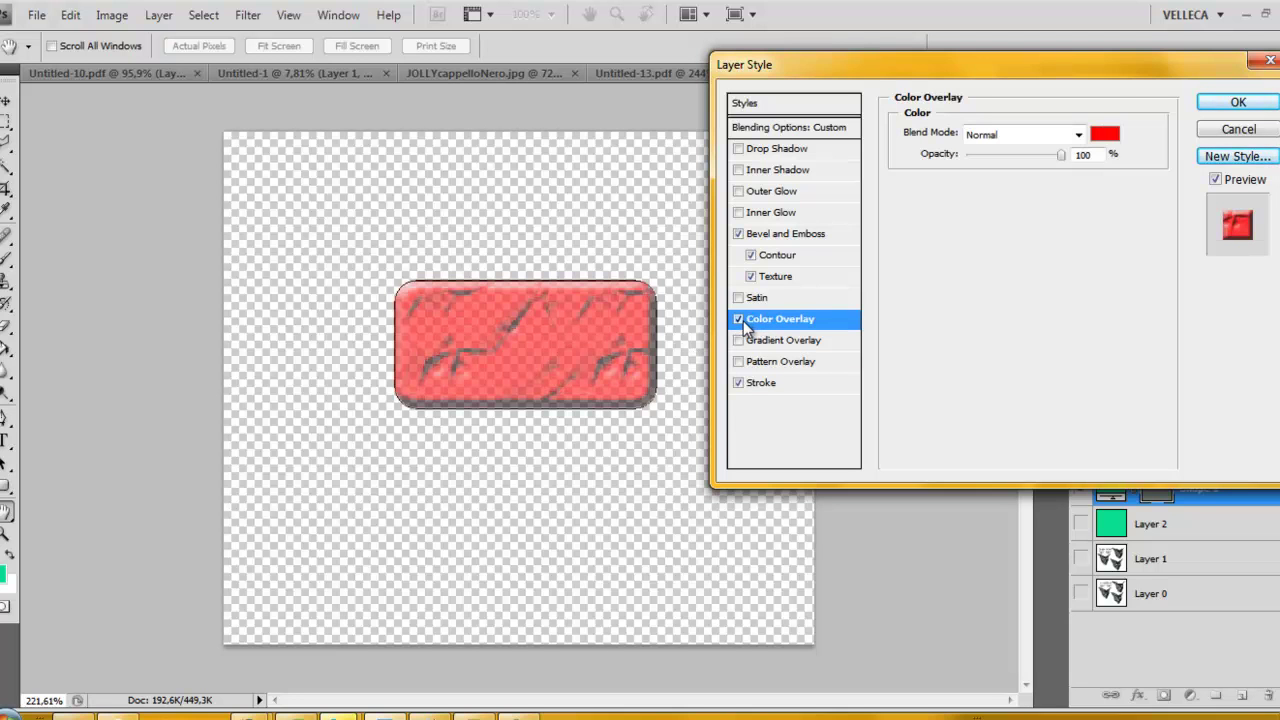
pyautogui.click(738, 318)
pyautogui.click(737, 296)
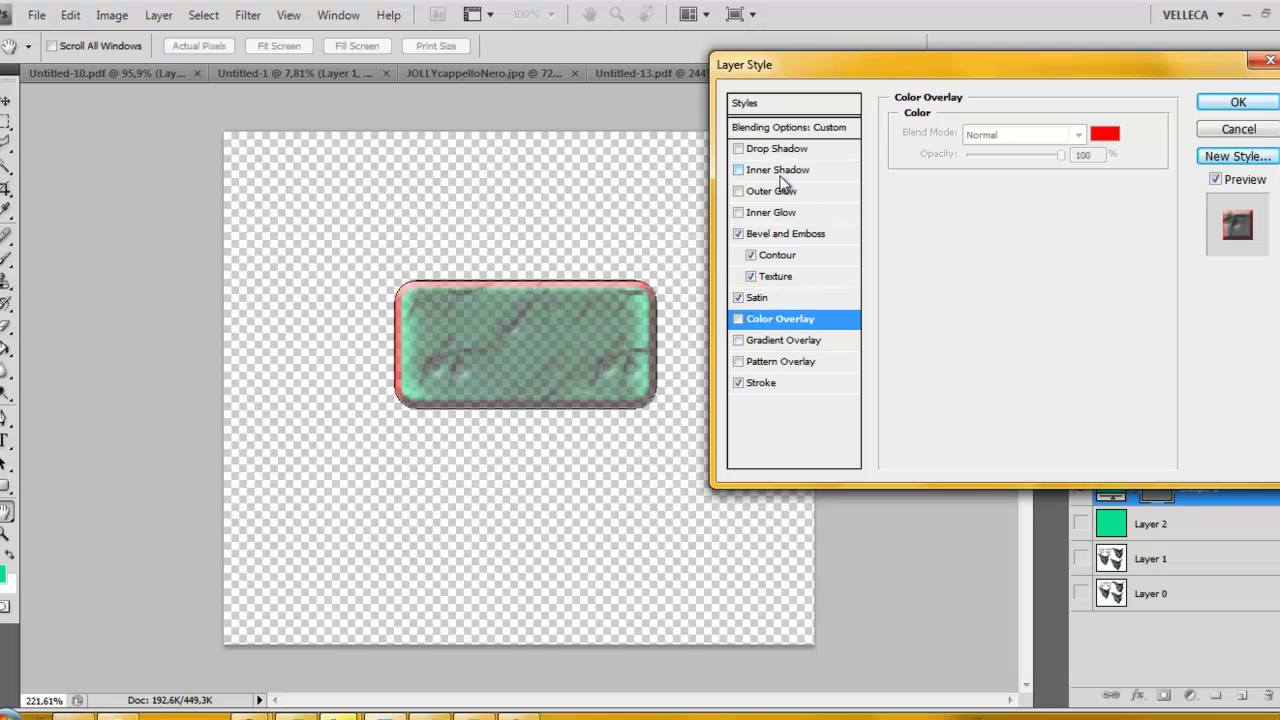
pyautogui.click(739, 170)
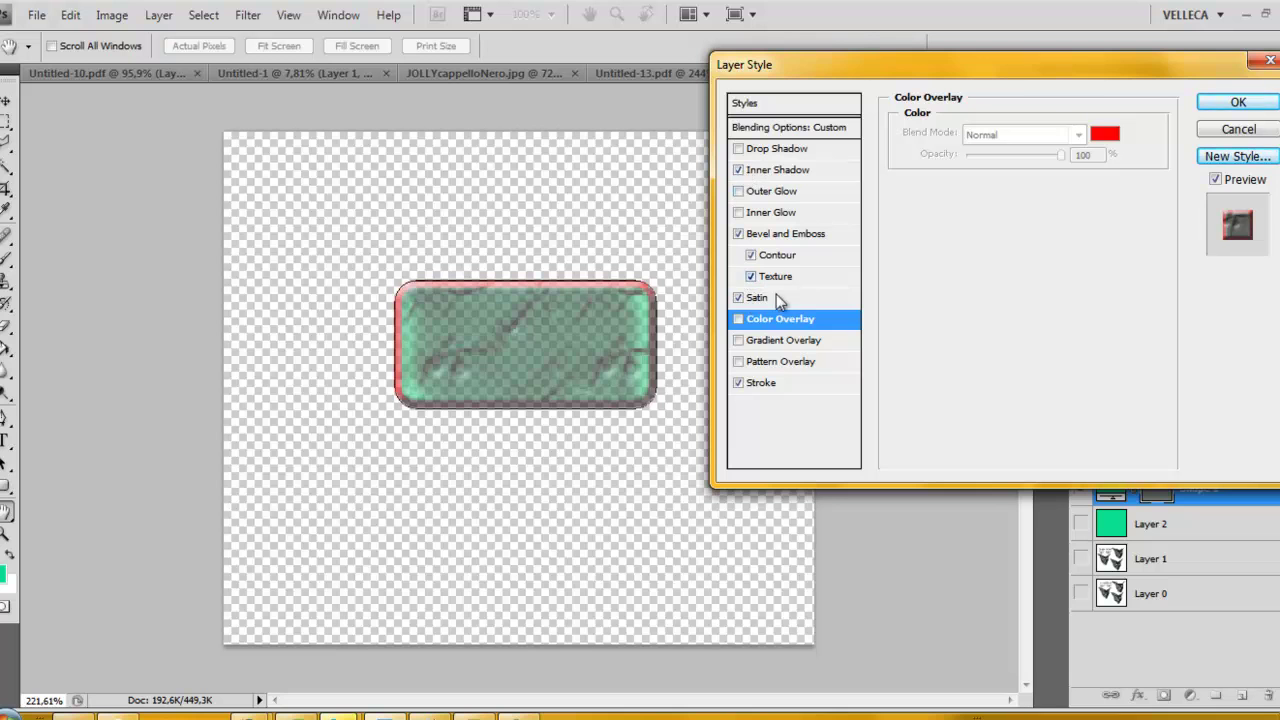
pyautogui.click(739, 298)
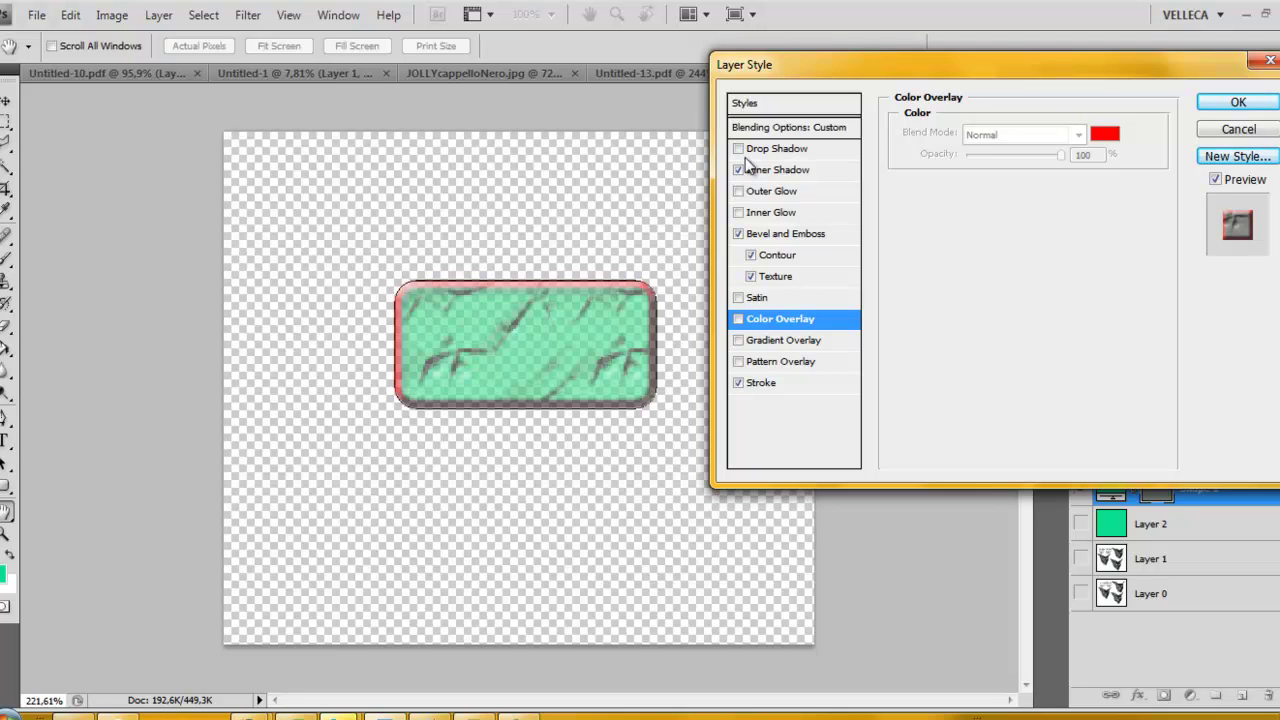
pyautogui.click(739, 149)
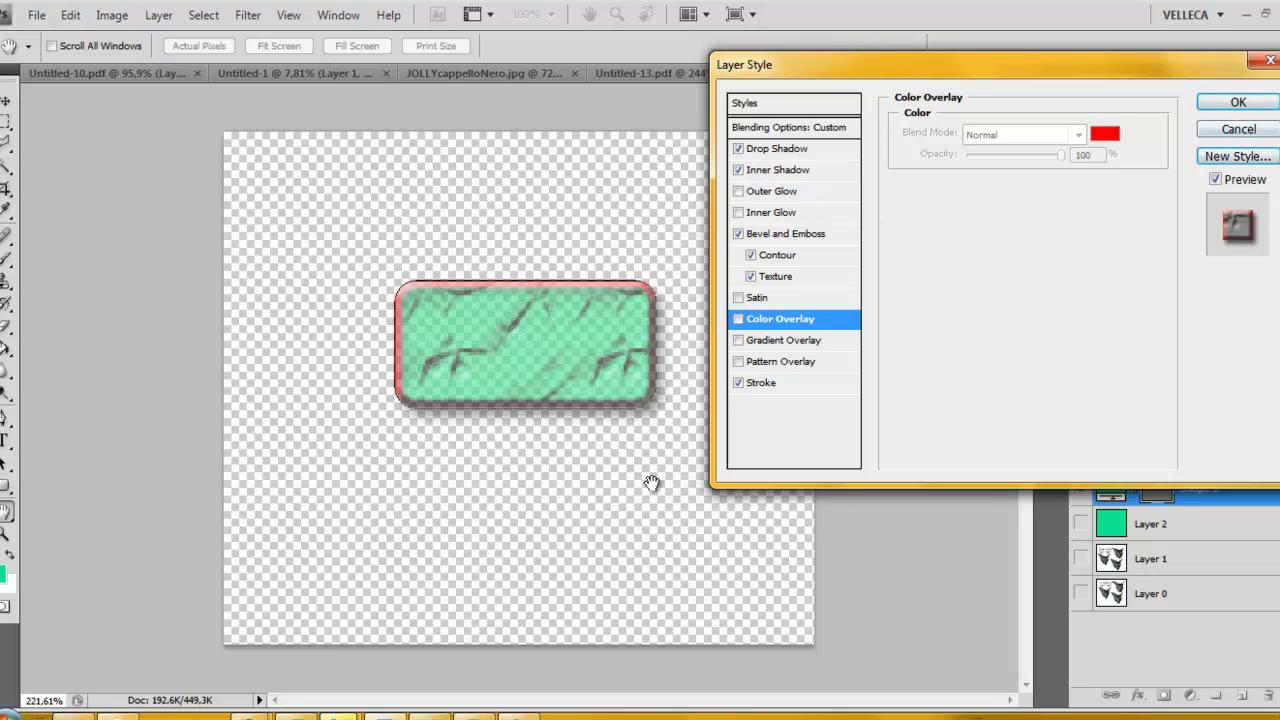
pyautogui.click(1240, 103)
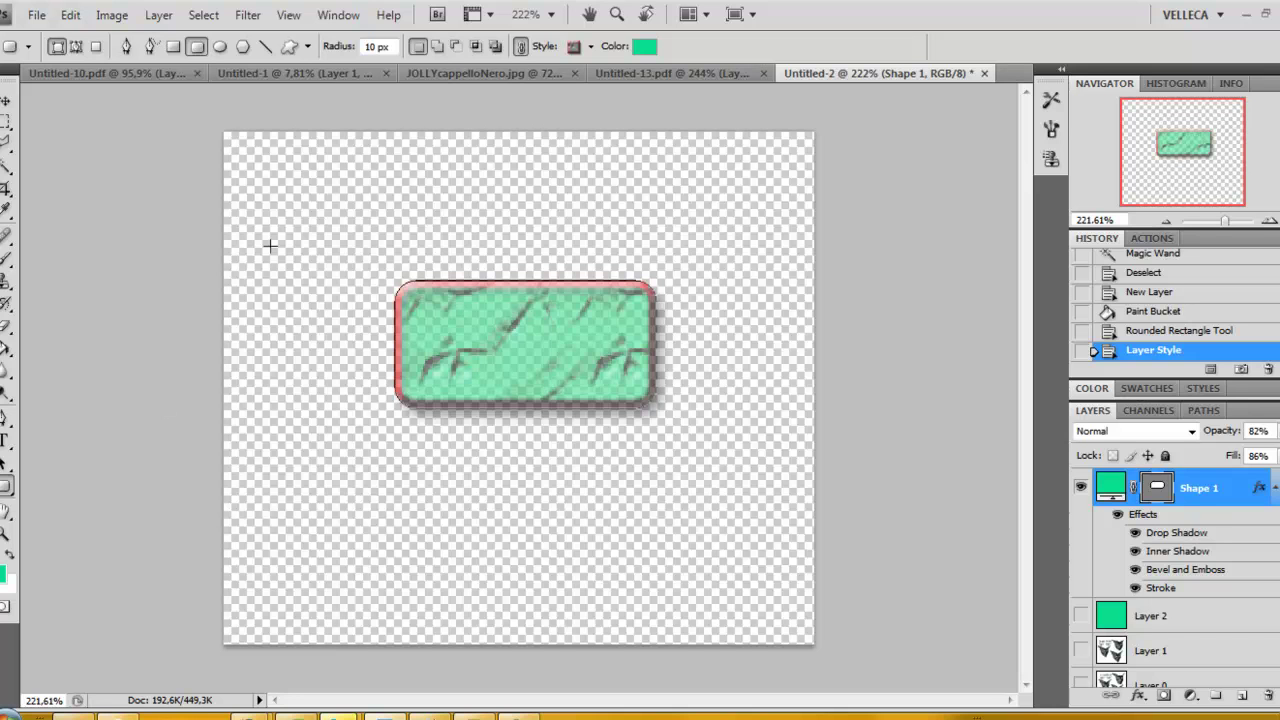
# Select the 74 px maple-leaf brush preset and rasterize Shape 1 when prompted.
pyautogui.click(6, 258)
pyautogui.click(112, 47)
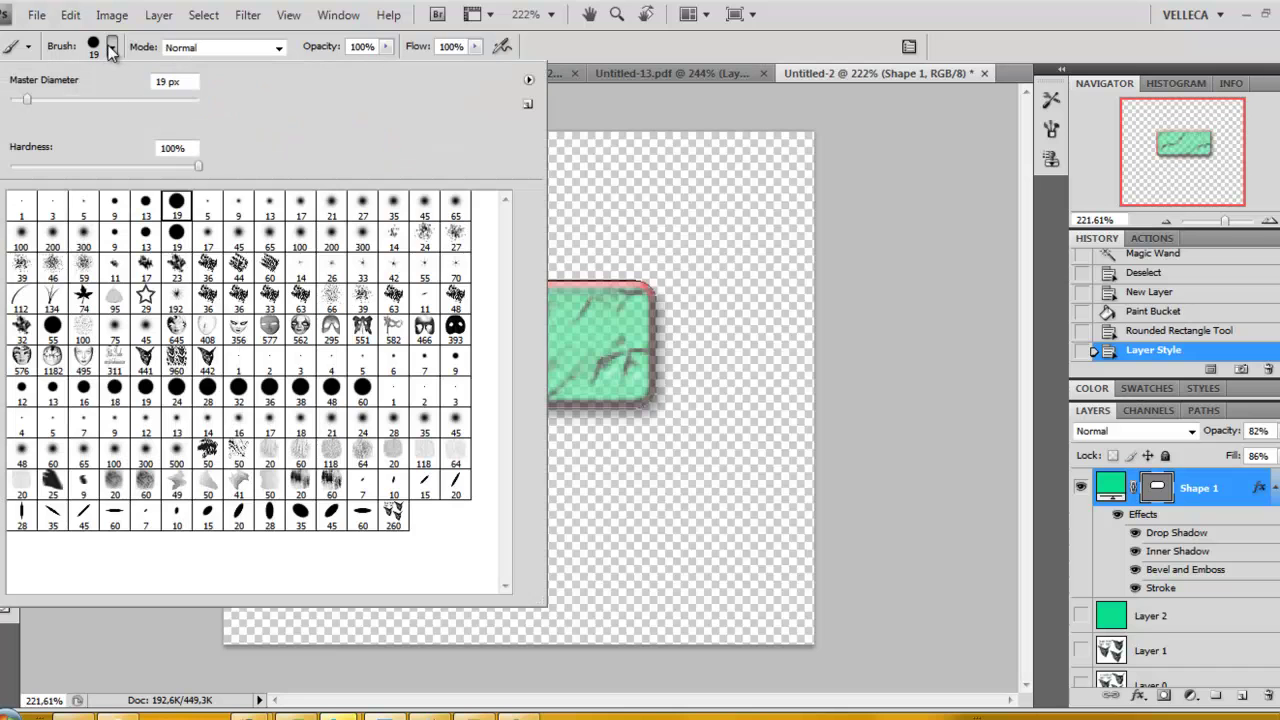
pyautogui.click(84, 297)
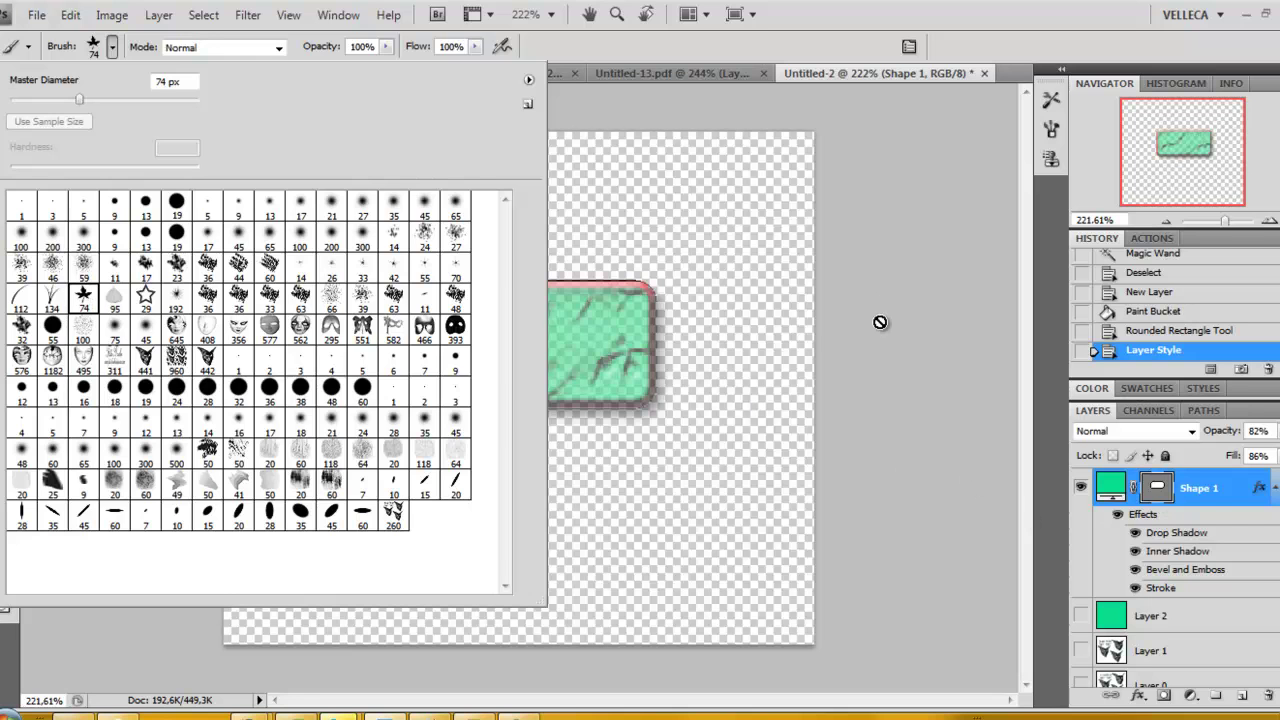
pyautogui.click(898, 266)
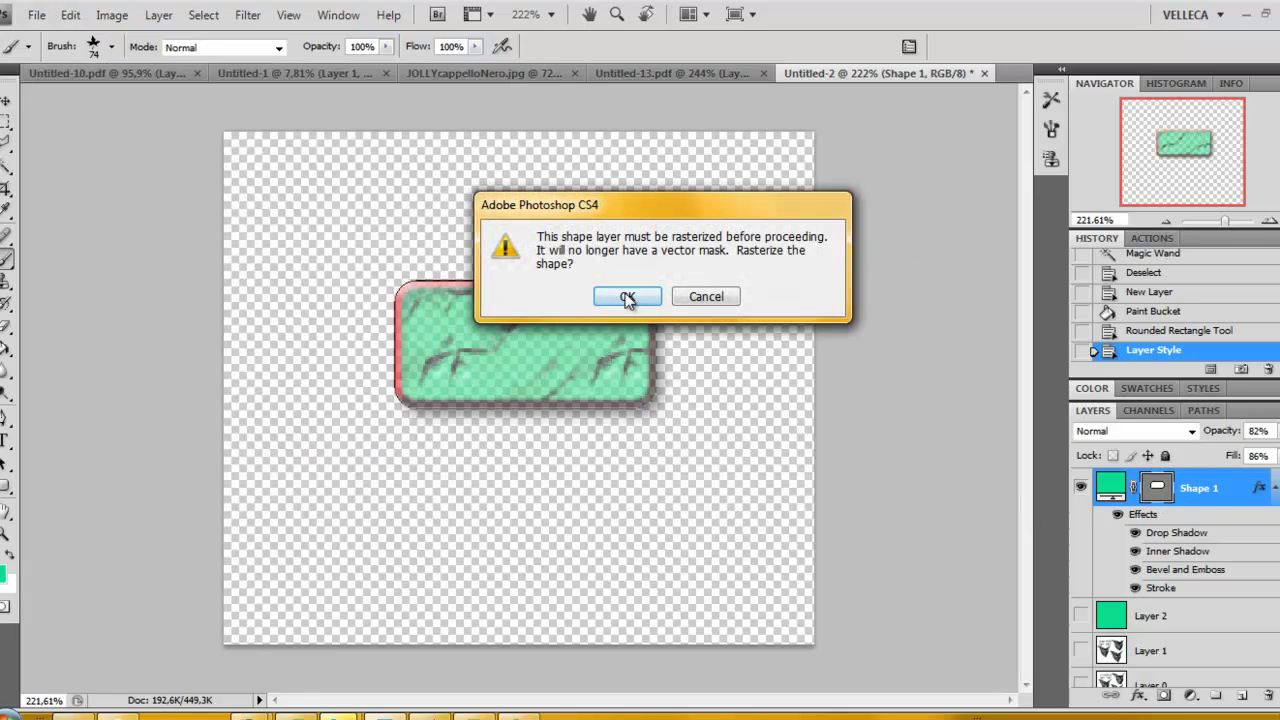
pyautogui.click(627, 298)
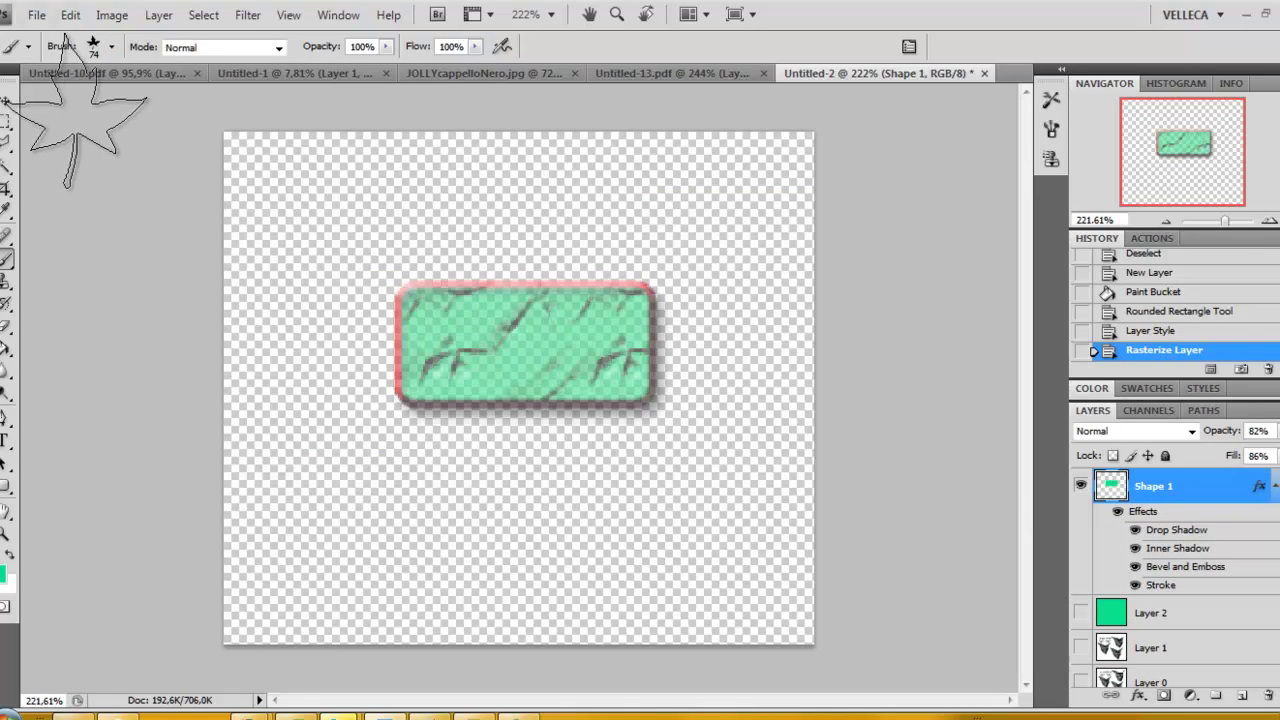
# Create a new blank 275×239 px white document, Untitled-3.
pyautogui.click(33, 15)
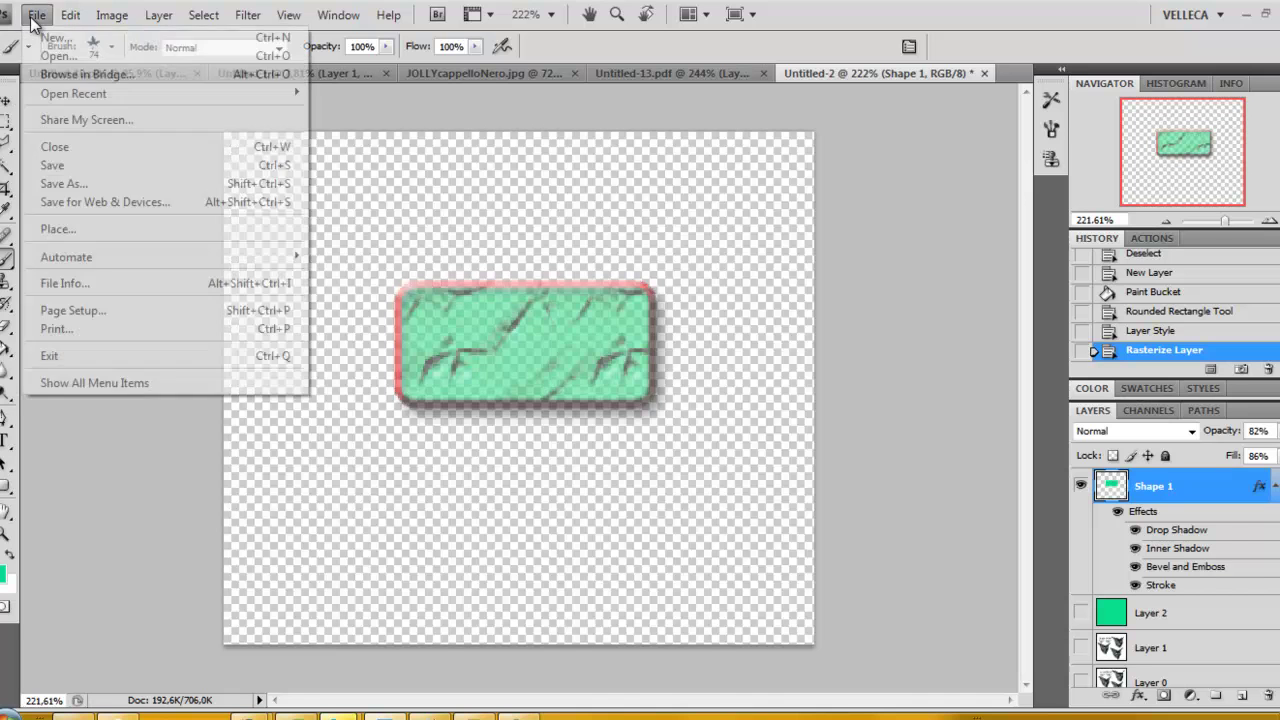
pyautogui.click(52, 38)
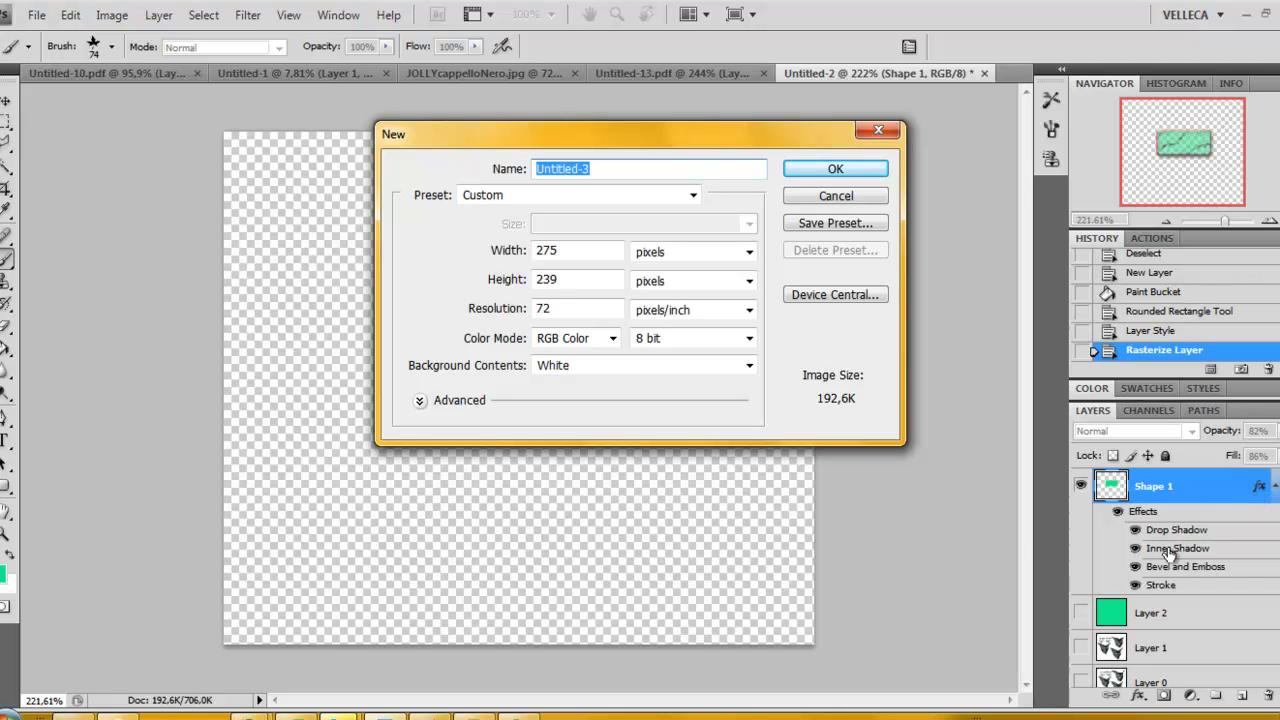
pyautogui.click(800, 171)
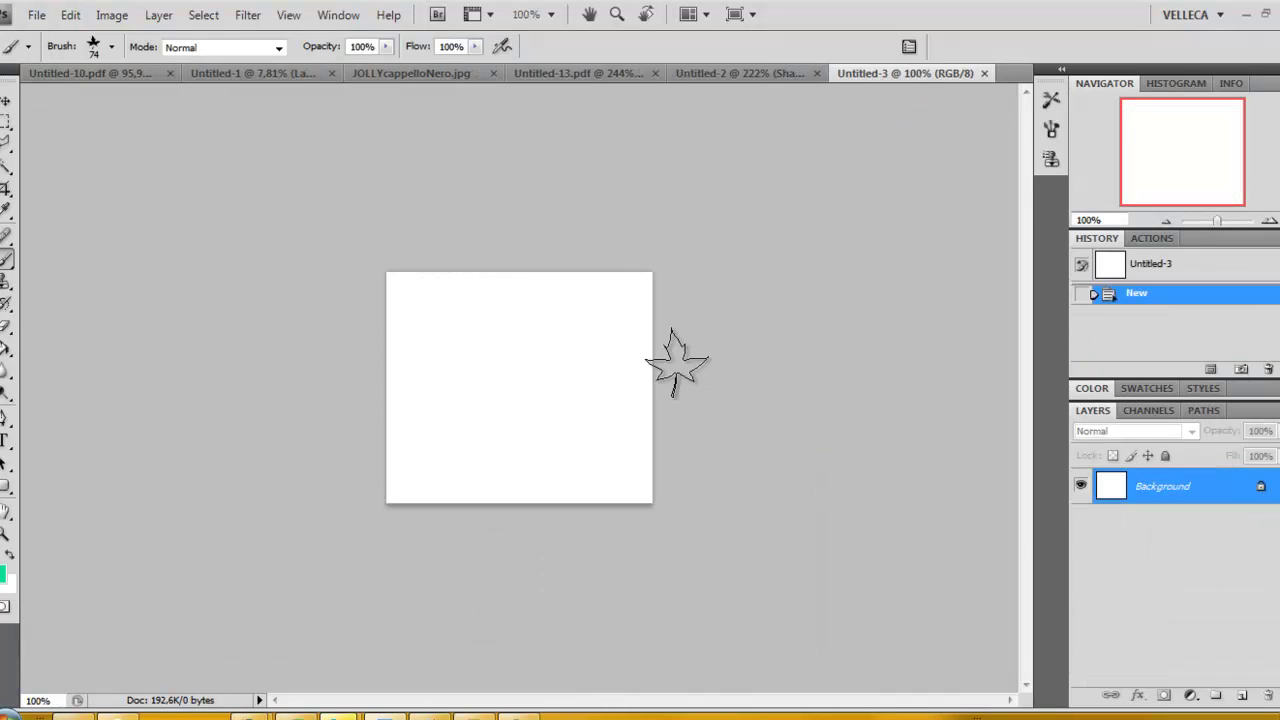
pyautogui.scroll(1, 800, 362)
pyautogui.scroll(1, 838, 365)
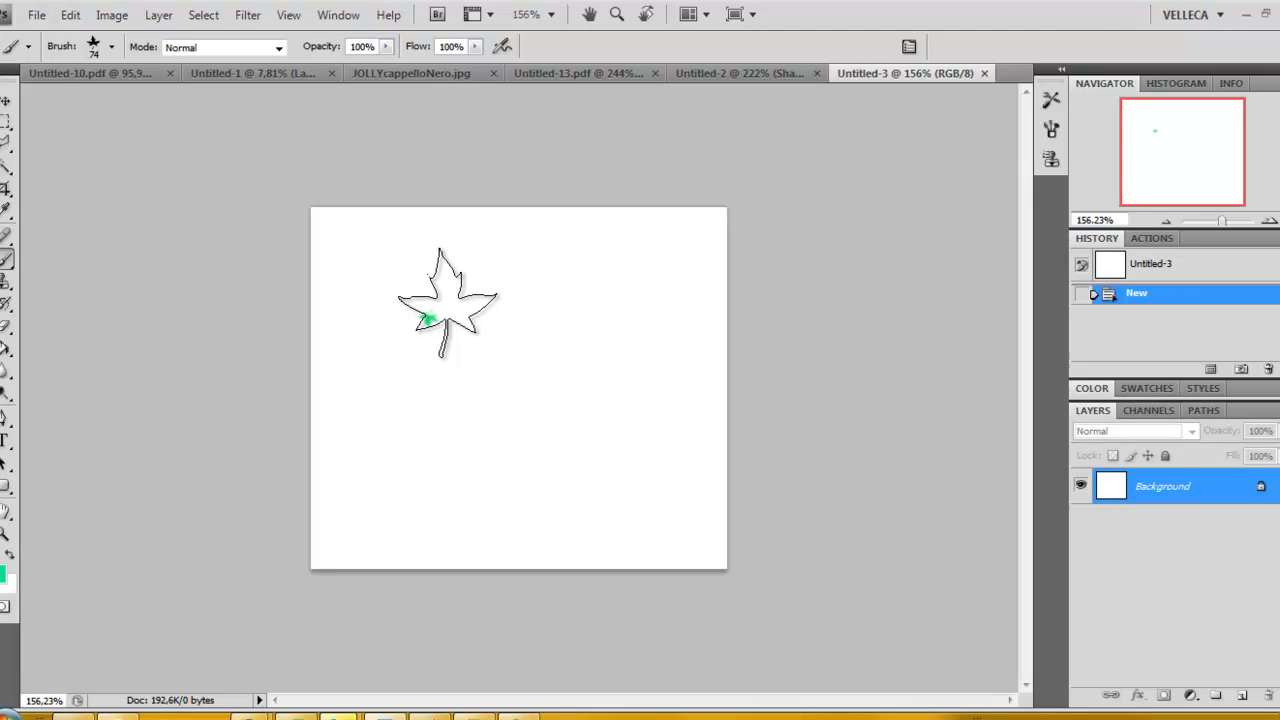
# Set the painting colour to near-black and undo the trial leaf stamps through History.
pyautogui.click(428, 318)
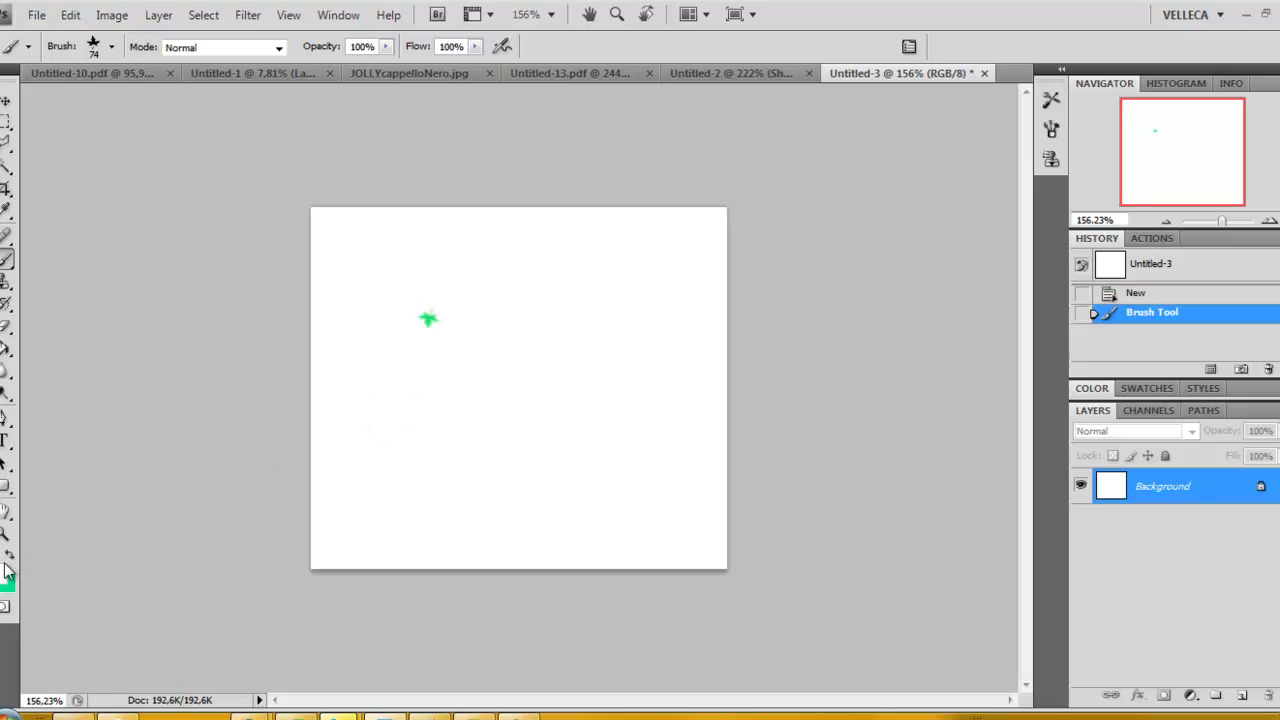
pyautogui.click(4, 573)
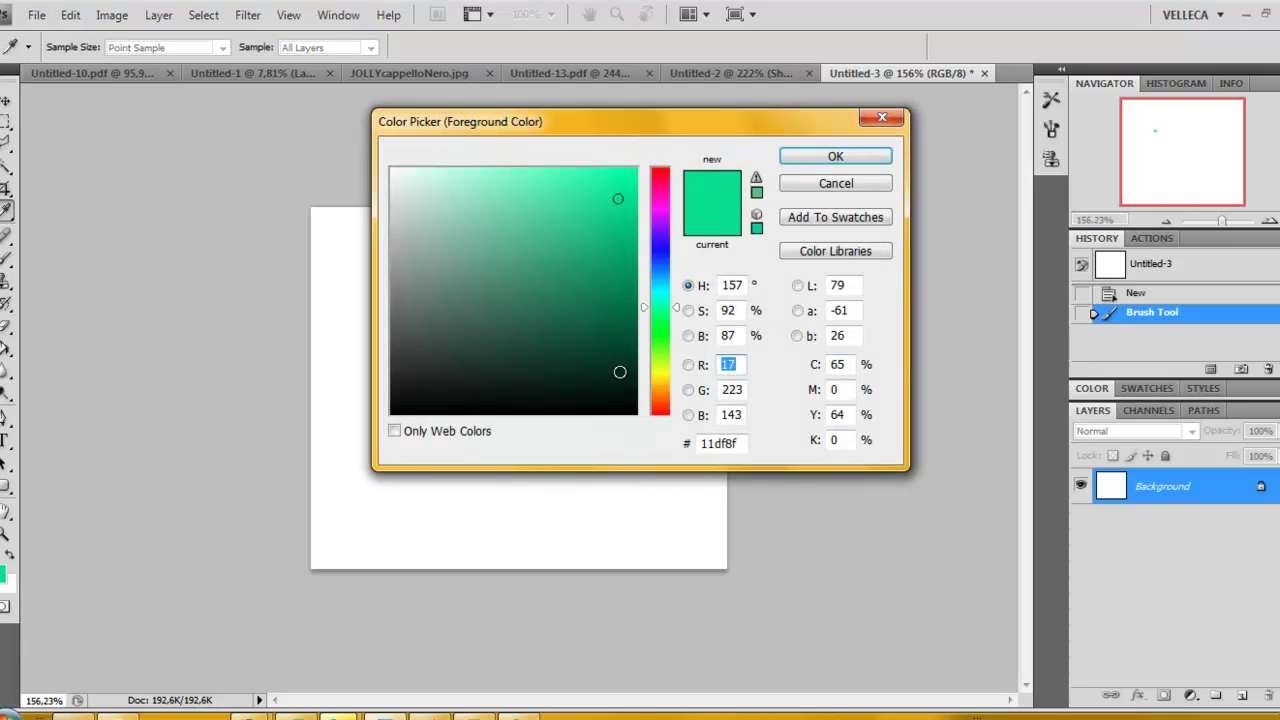
pyautogui.click(629, 408)
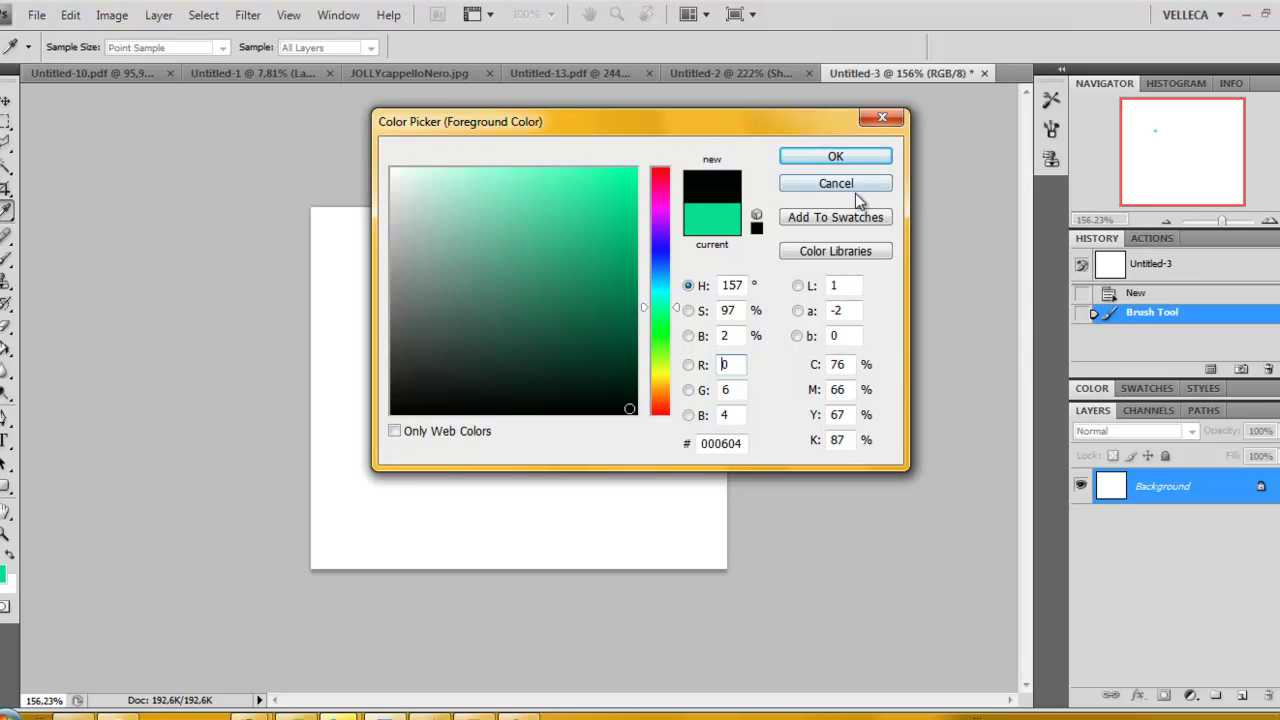
pyautogui.click(836, 157)
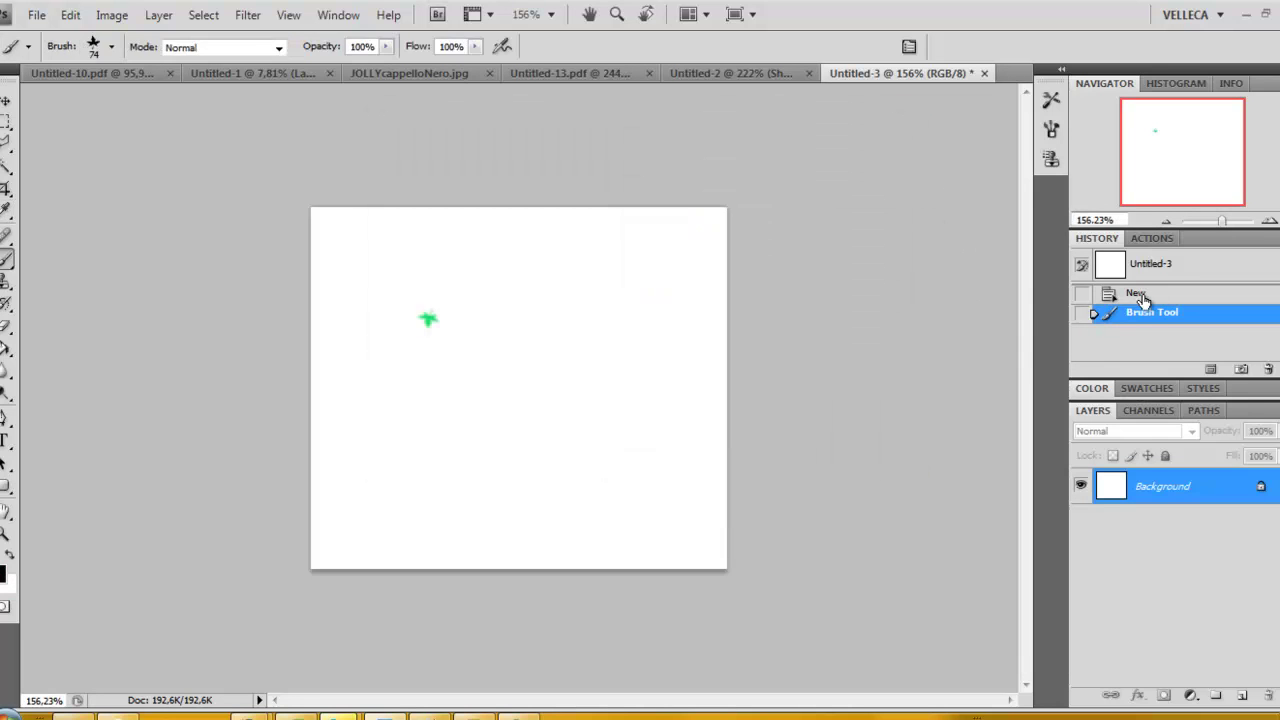
pyautogui.click(1140, 295)
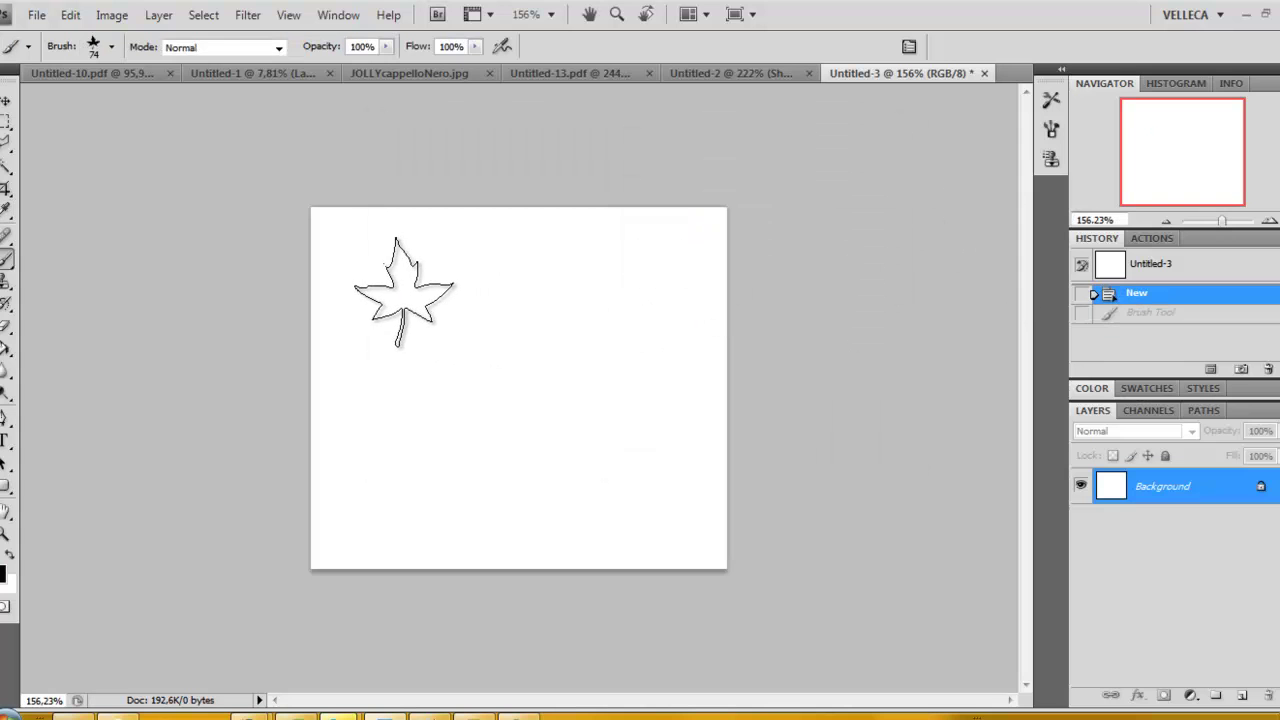
pyautogui.click(404, 292)
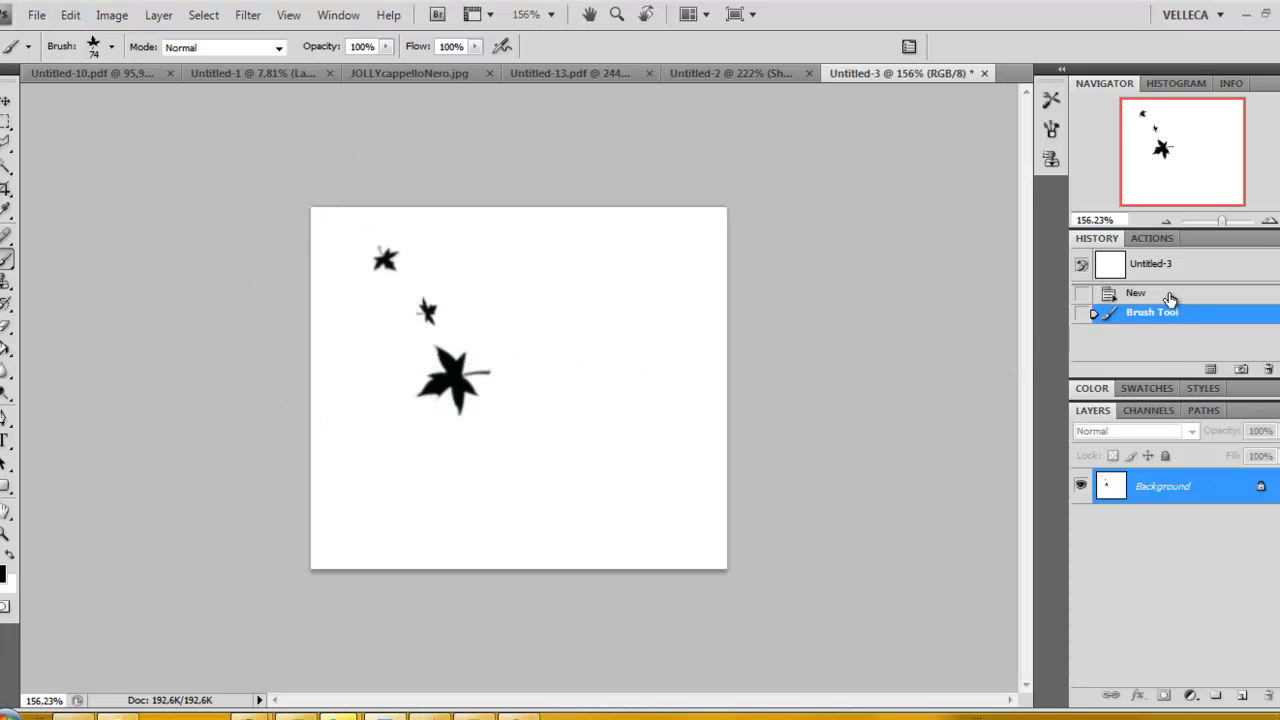
pyautogui.click(1136, 293)
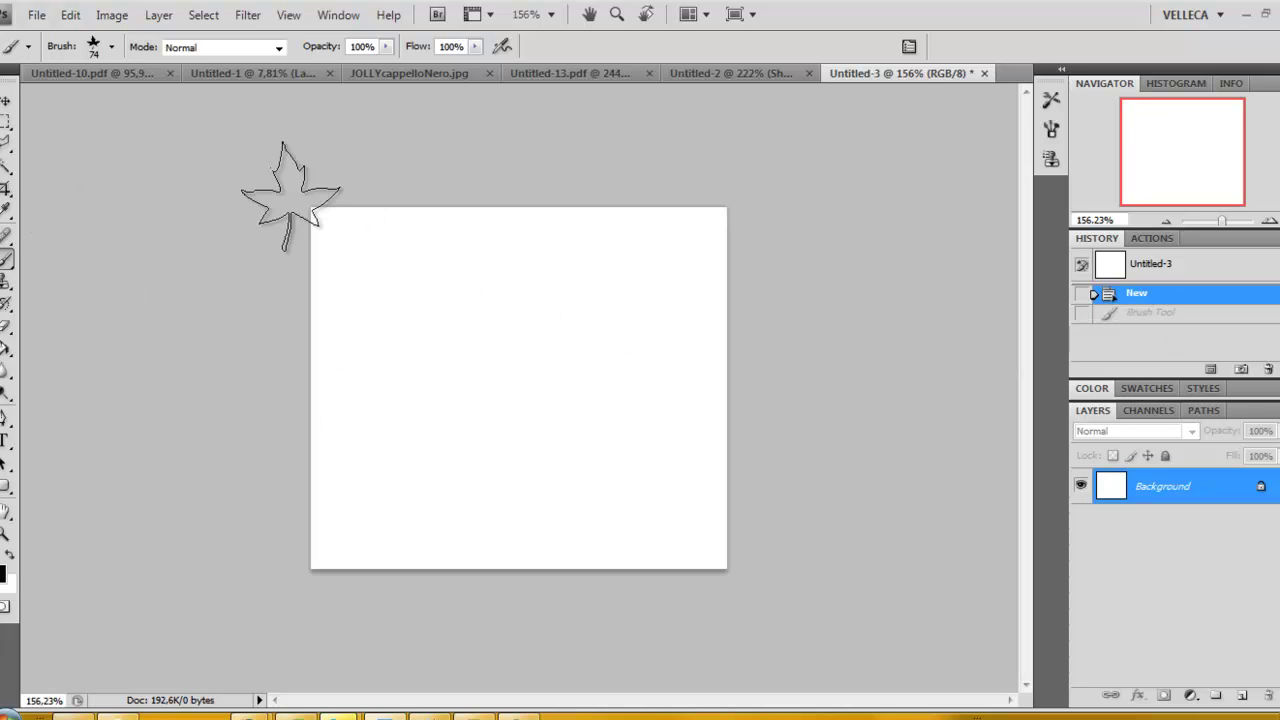
pyautogui.click(1051, 130)
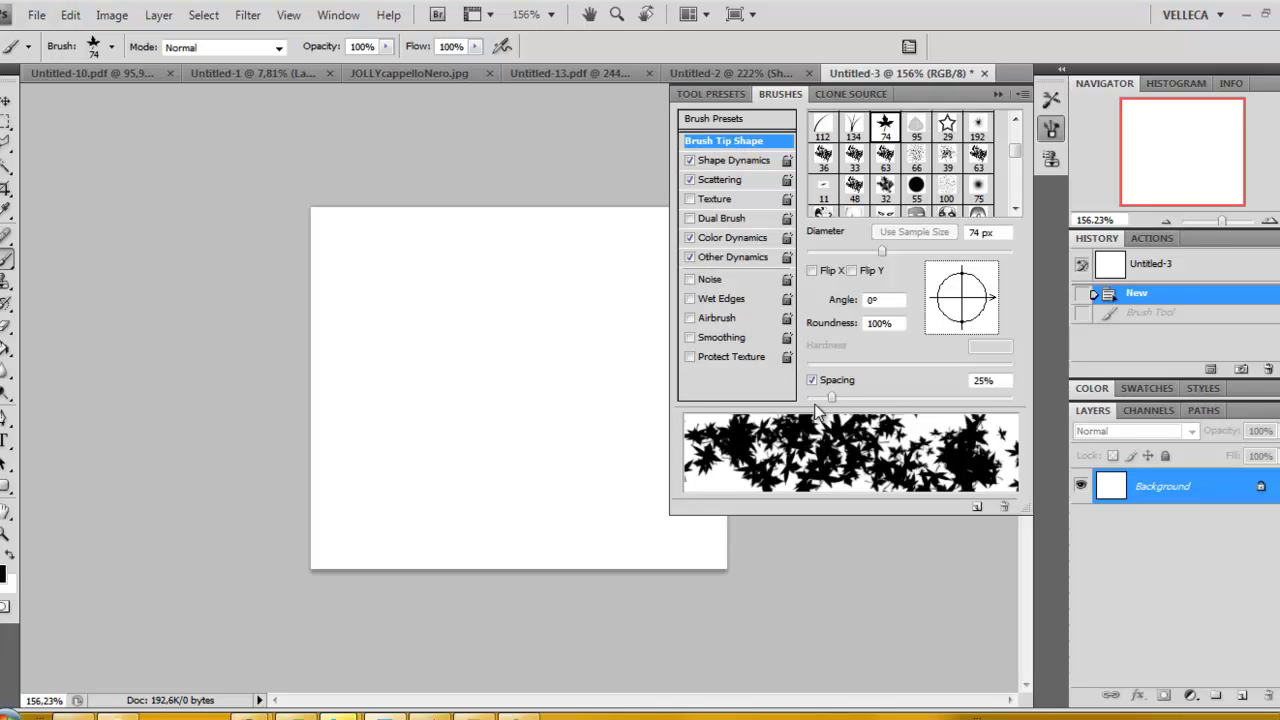
# Widen brush spacing, turn off Color Dynamics, and stamp five black maple leaves across the canvas.
pyautogui.moveTo(829, 398); pyautogui.dragTo(1024, 406)
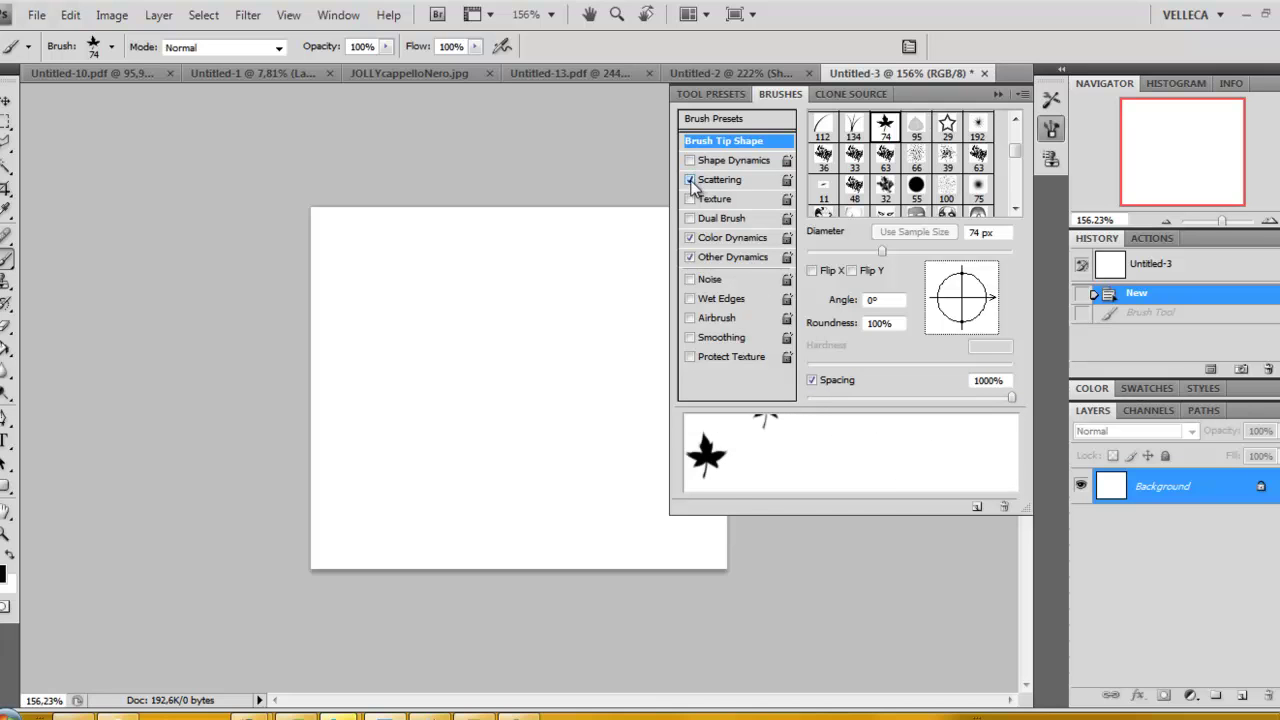
pyautogui.click(690, 238)
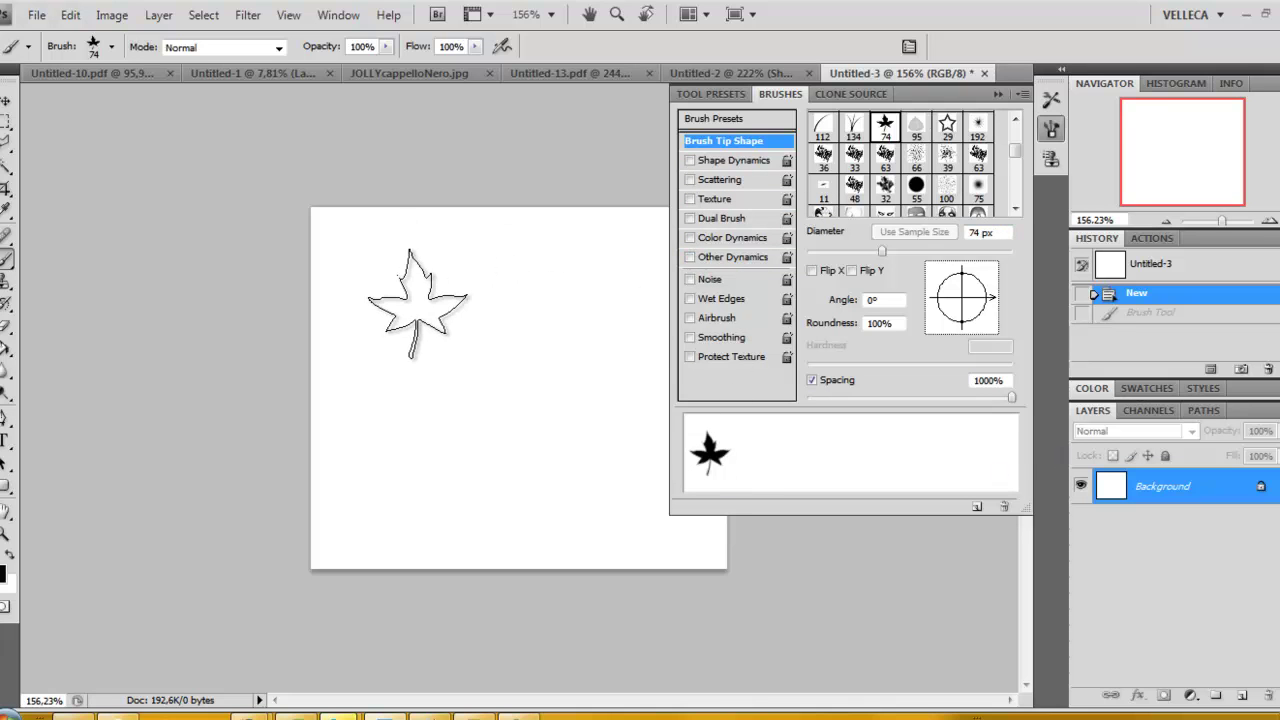
pyautogui.click(416, 302)
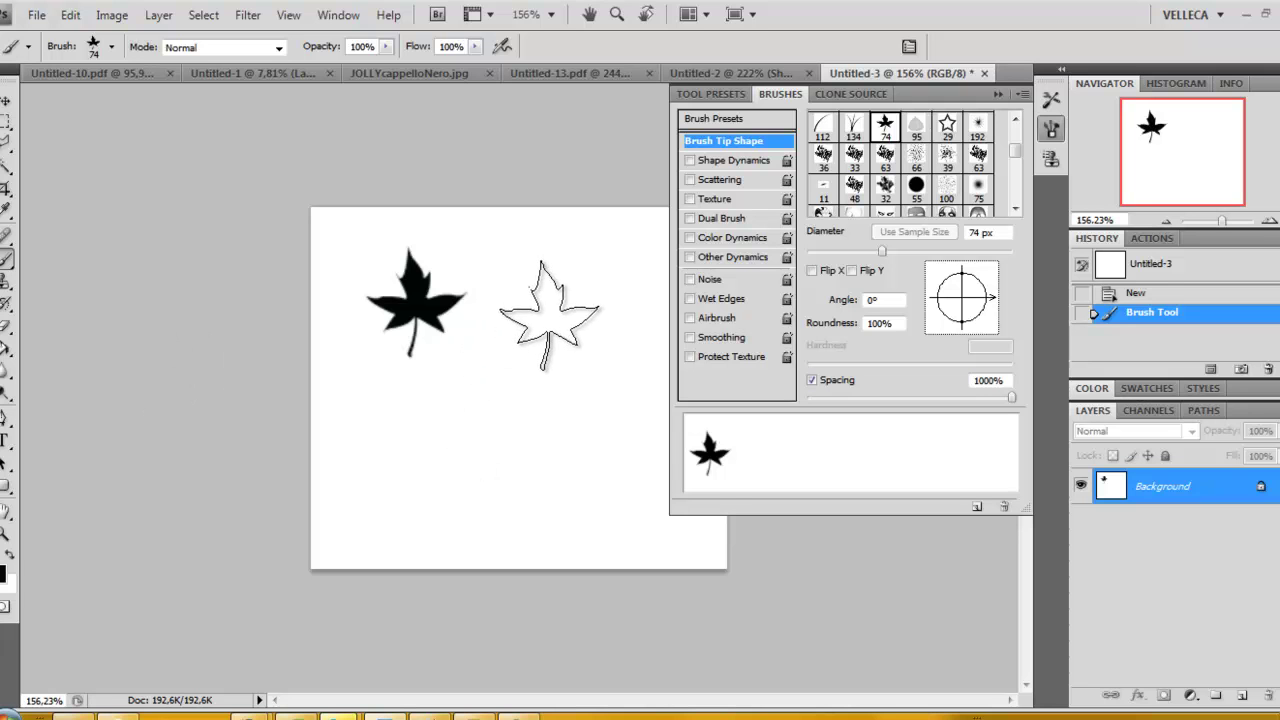
pyautogui.click(548, 314)
pyautogui.click(481, 369)
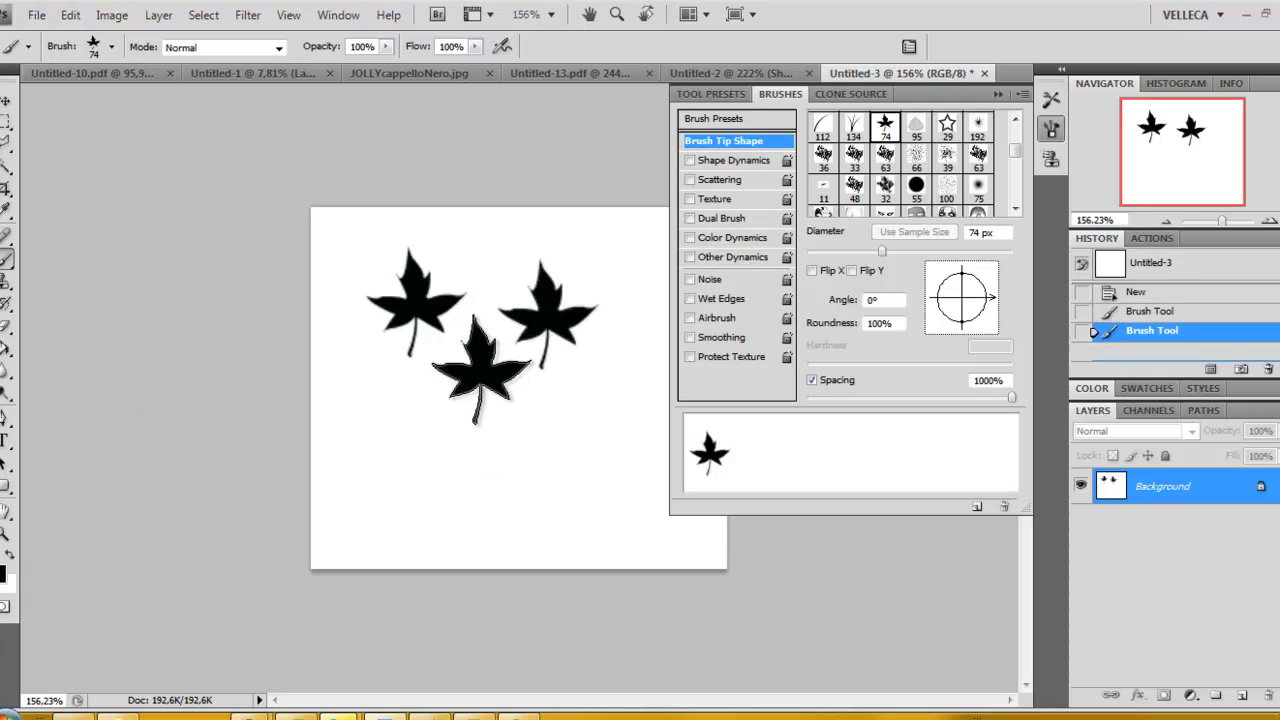
pyautogui.click(380, 402)
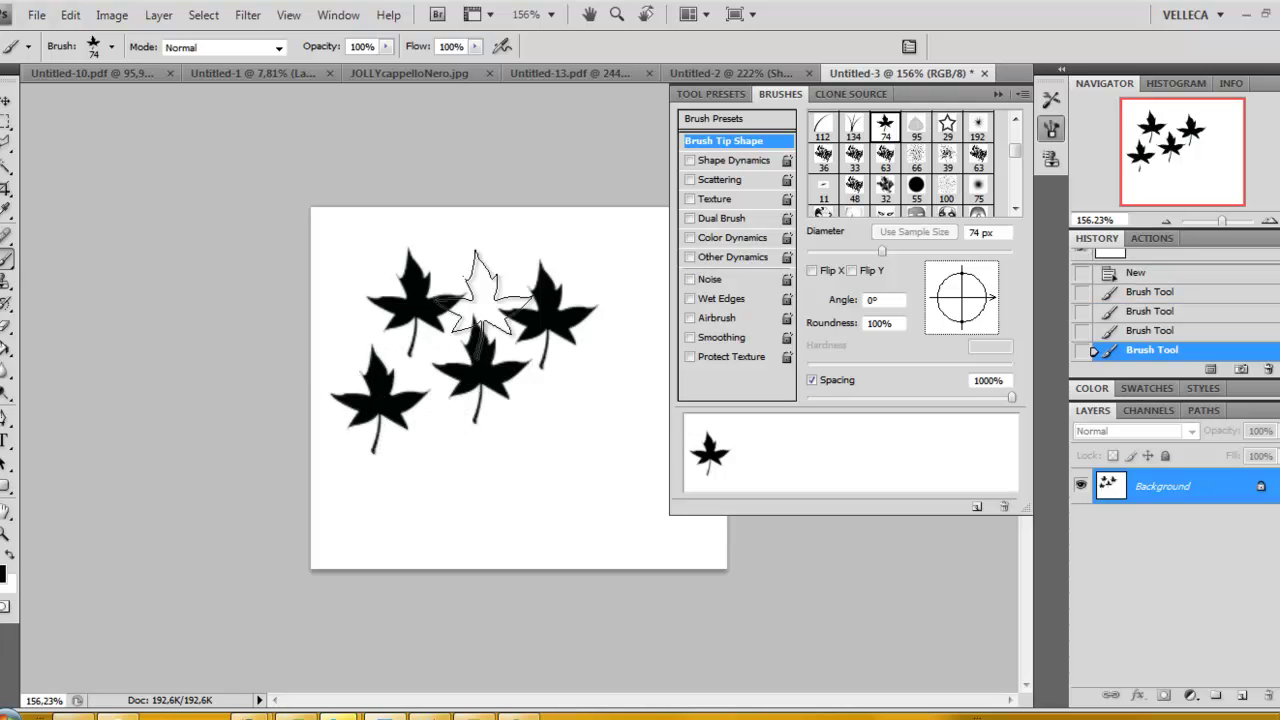
pyautogui.click(582, 407)
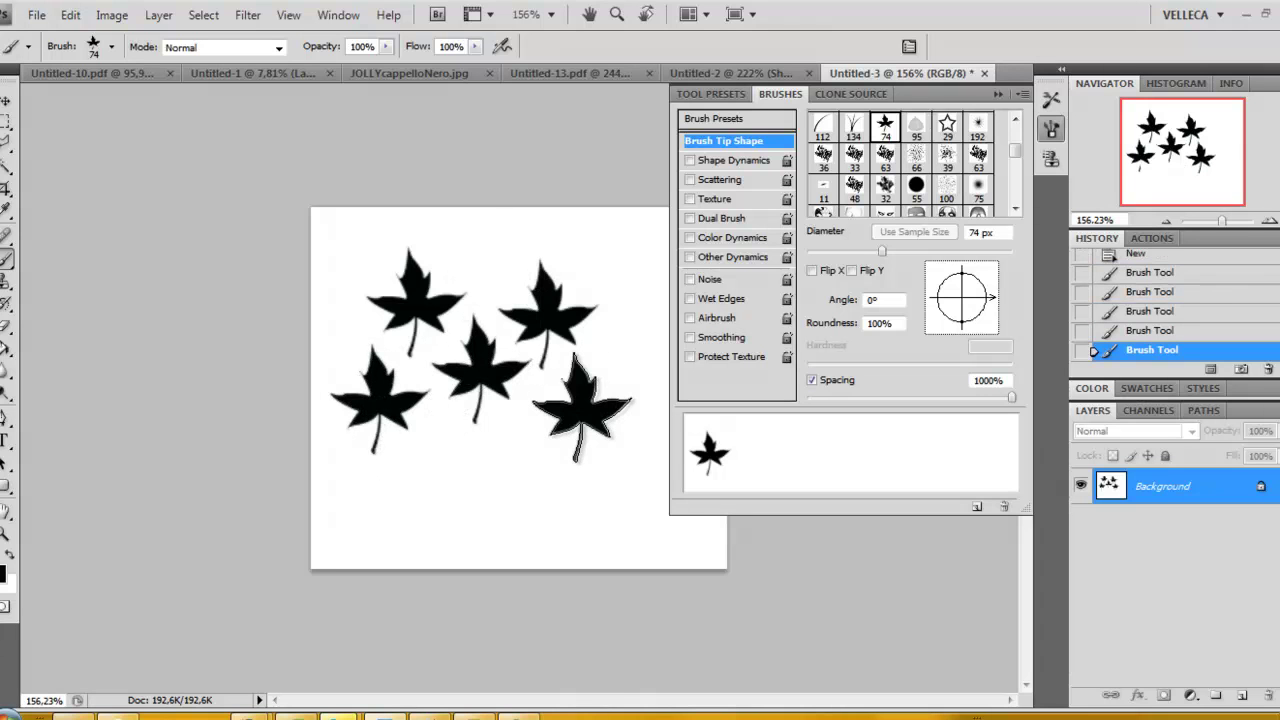
pyautogui.click(999, 94)
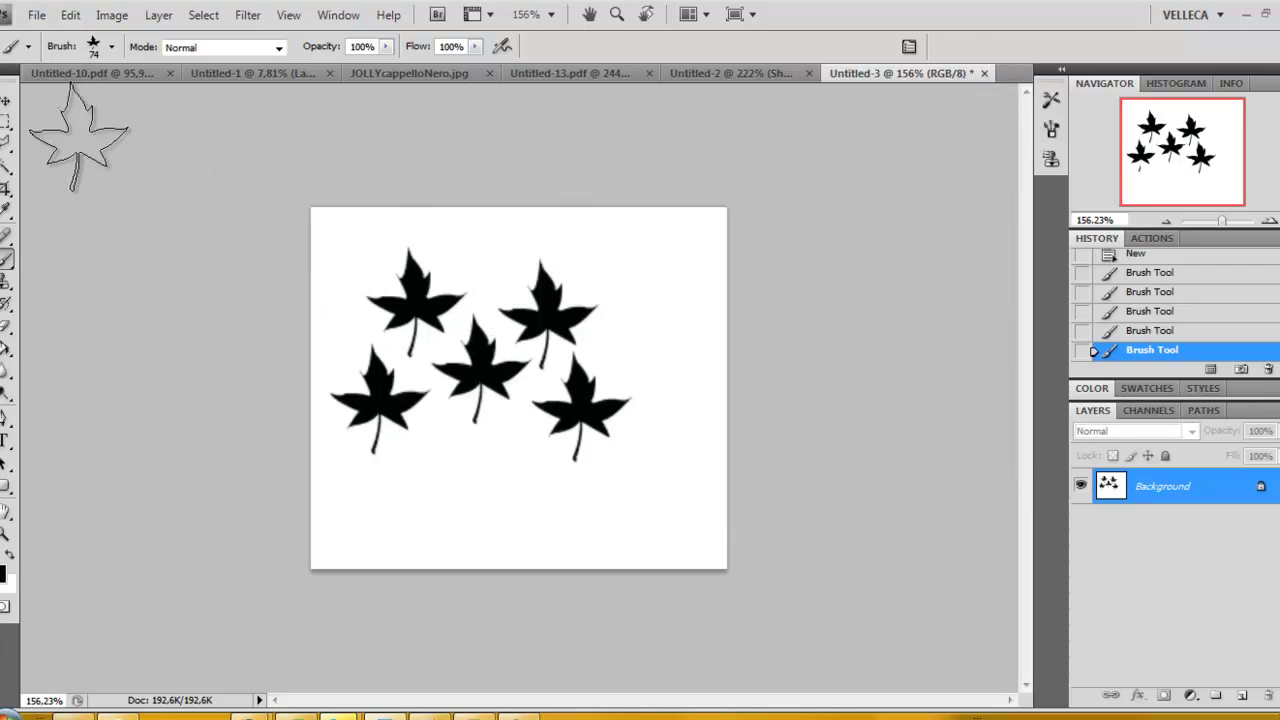
# Magic Wand the white background and convert the Background into Layer 0.
pyautogui.click(6, 167)
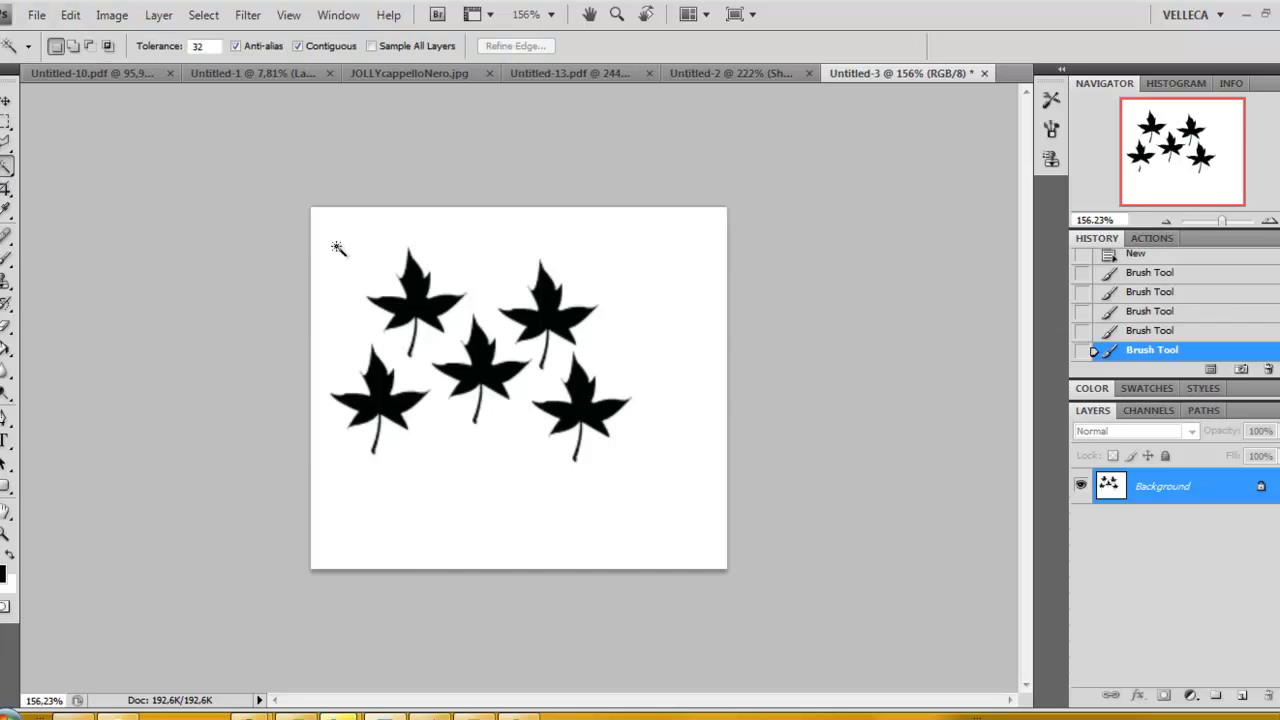
pyautogui.click(511, 248)
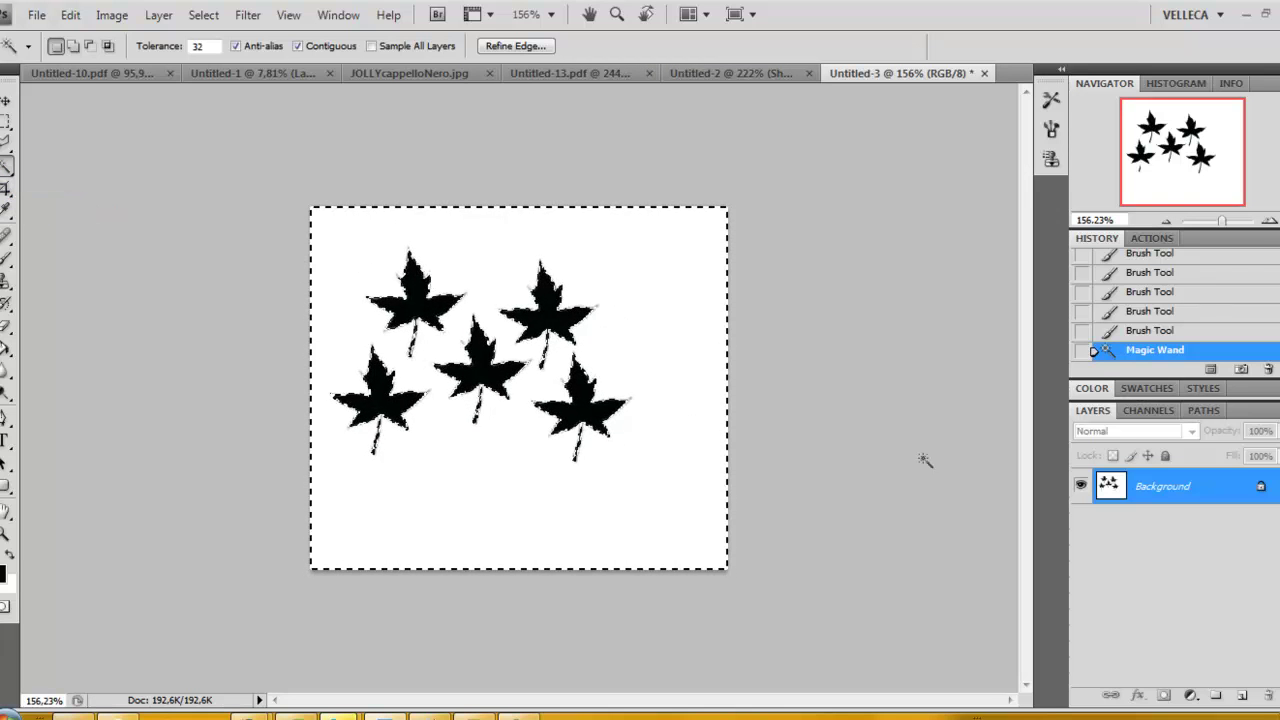
pyautogui.doubleClick(1184, 485)
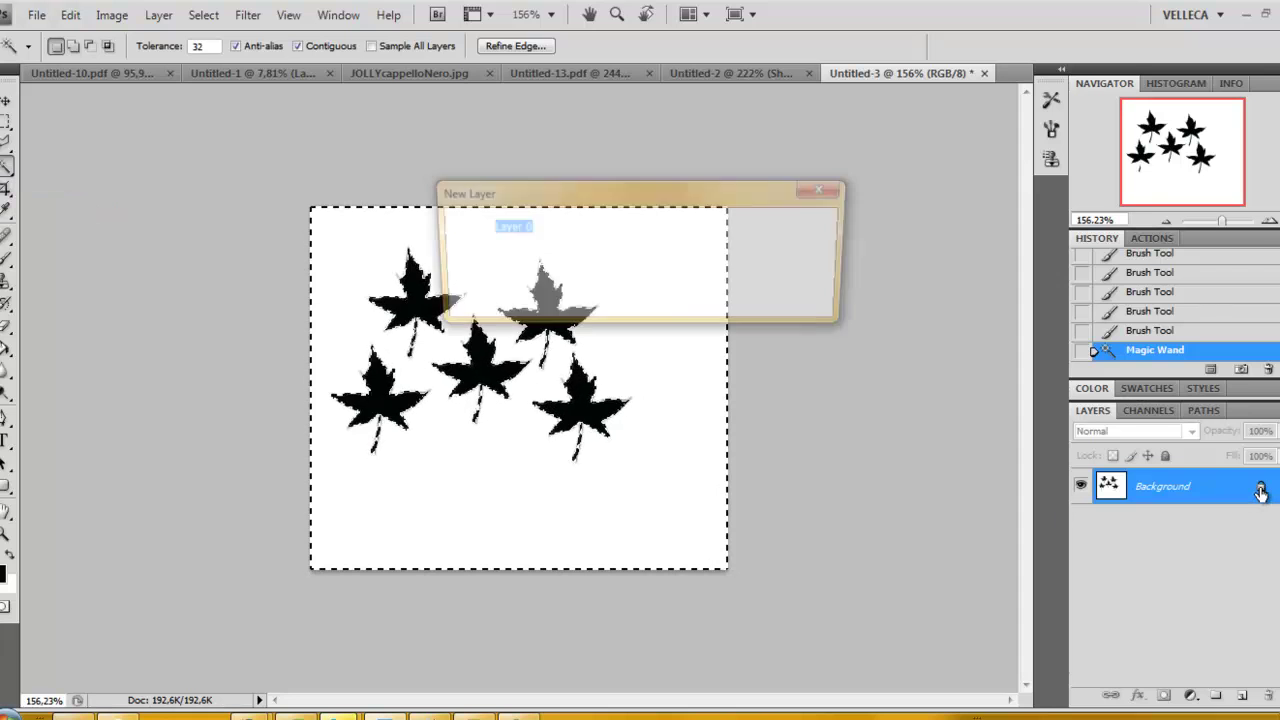
pyautogui.click(803, 228)
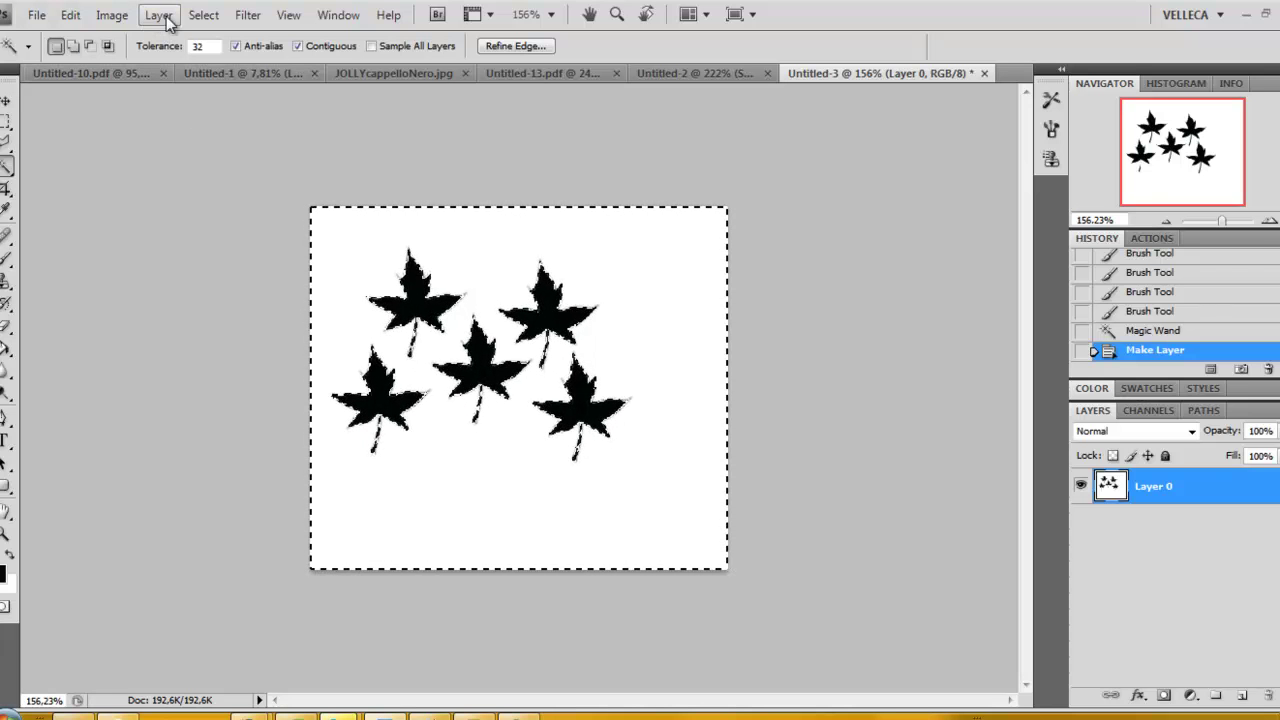
# Invert the selection so only the five leaves are selected.
pyautogui.click(210, 15)
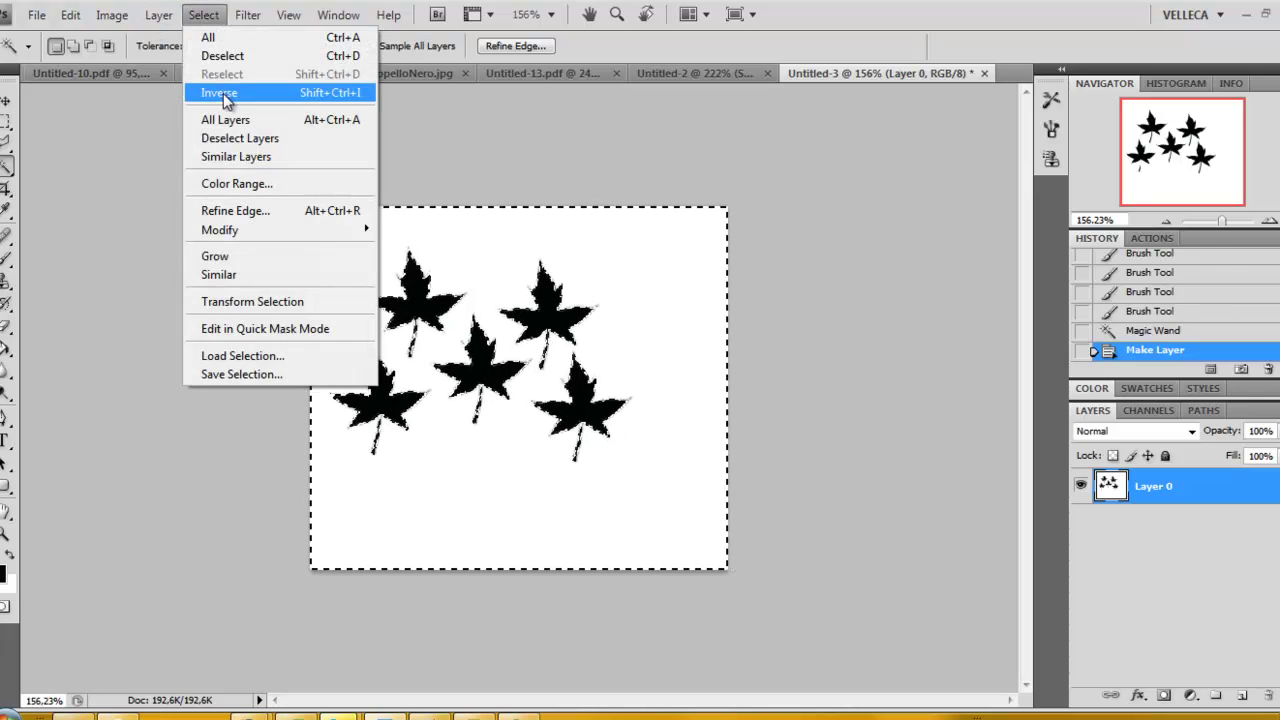
pyautogui.click(222, 92)
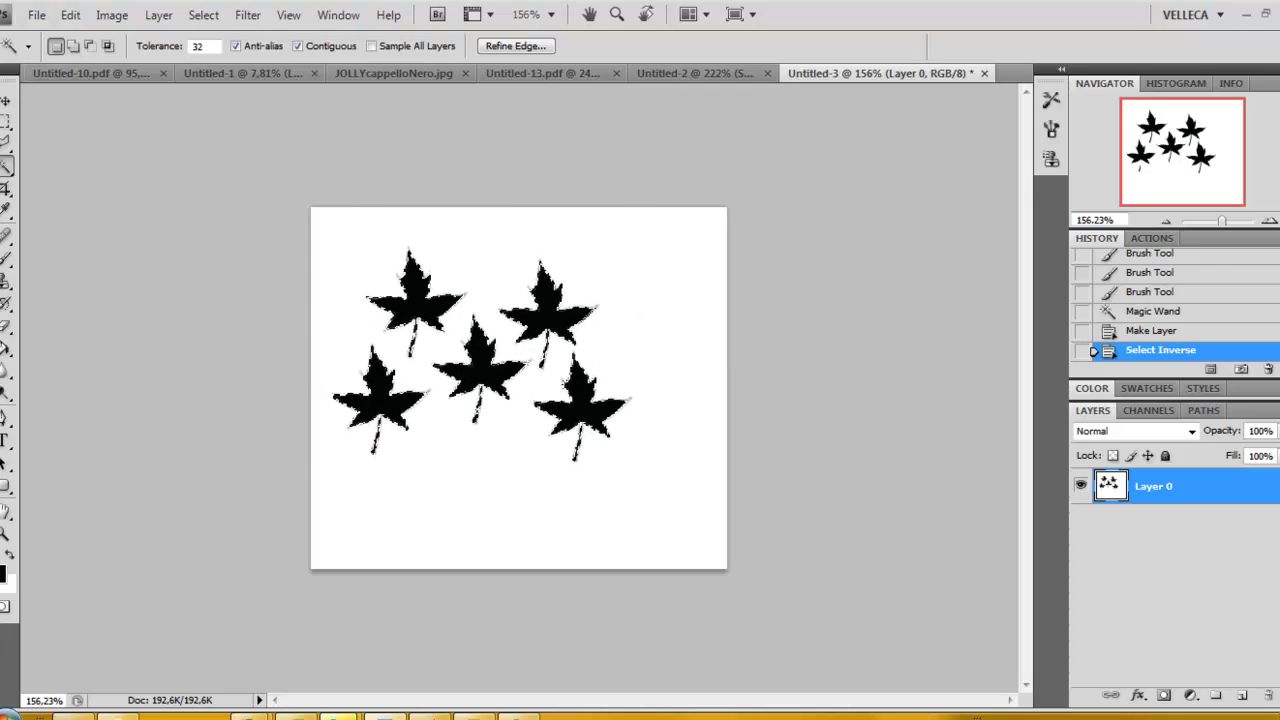
pyautogui.click(1215, 411)
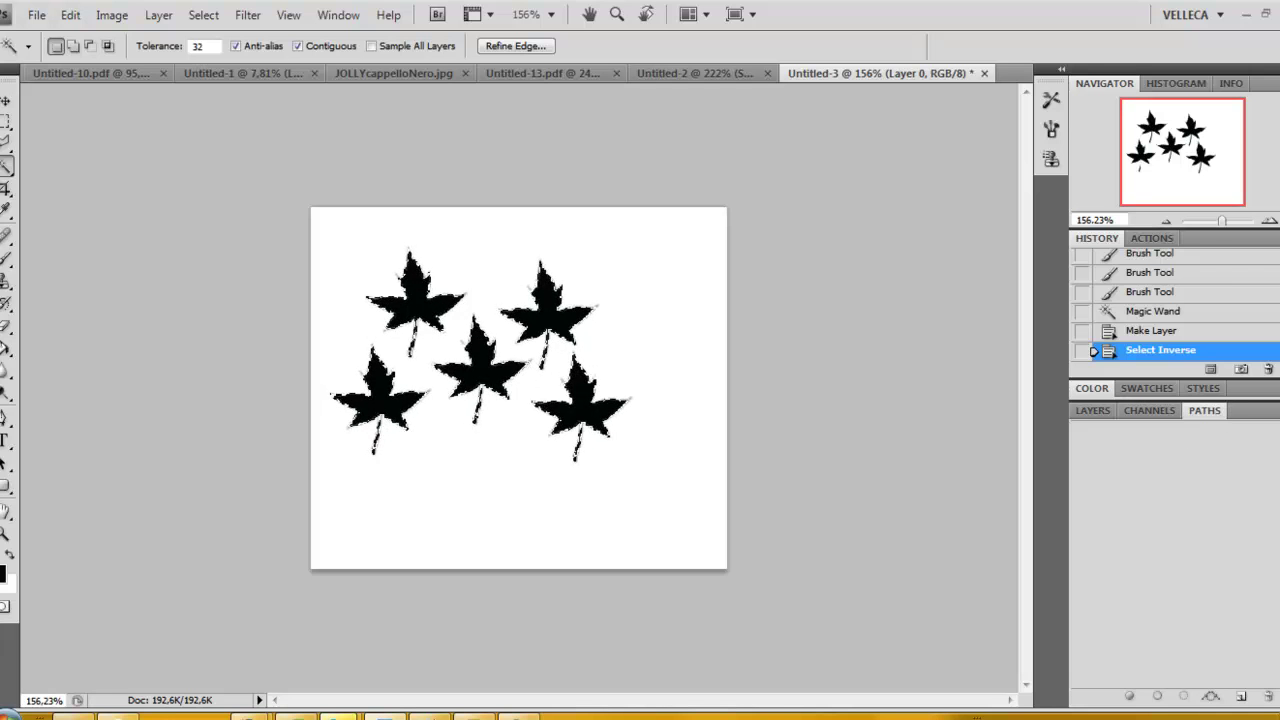
# Make a work path from the leaf selection in the Paths panel.
pyautogui.click(1272, 411)
pyautogui.click(1245, 488)
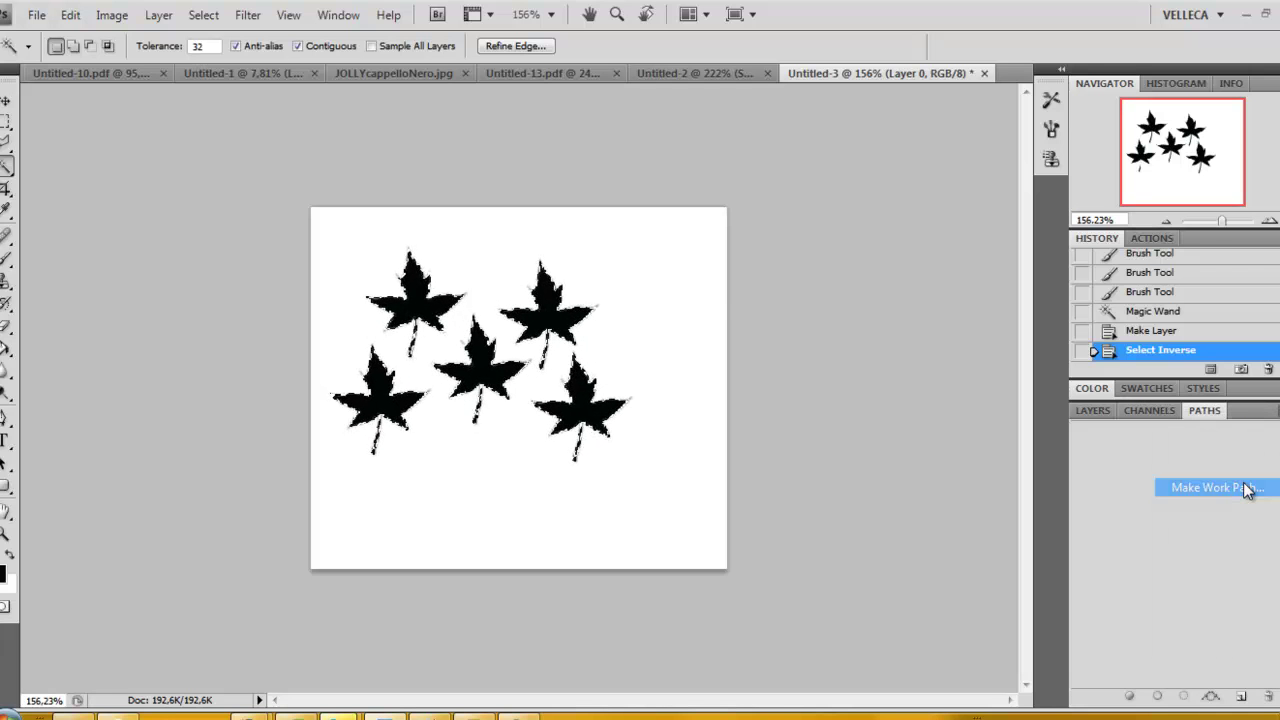
pyautogui.click(723, 245)
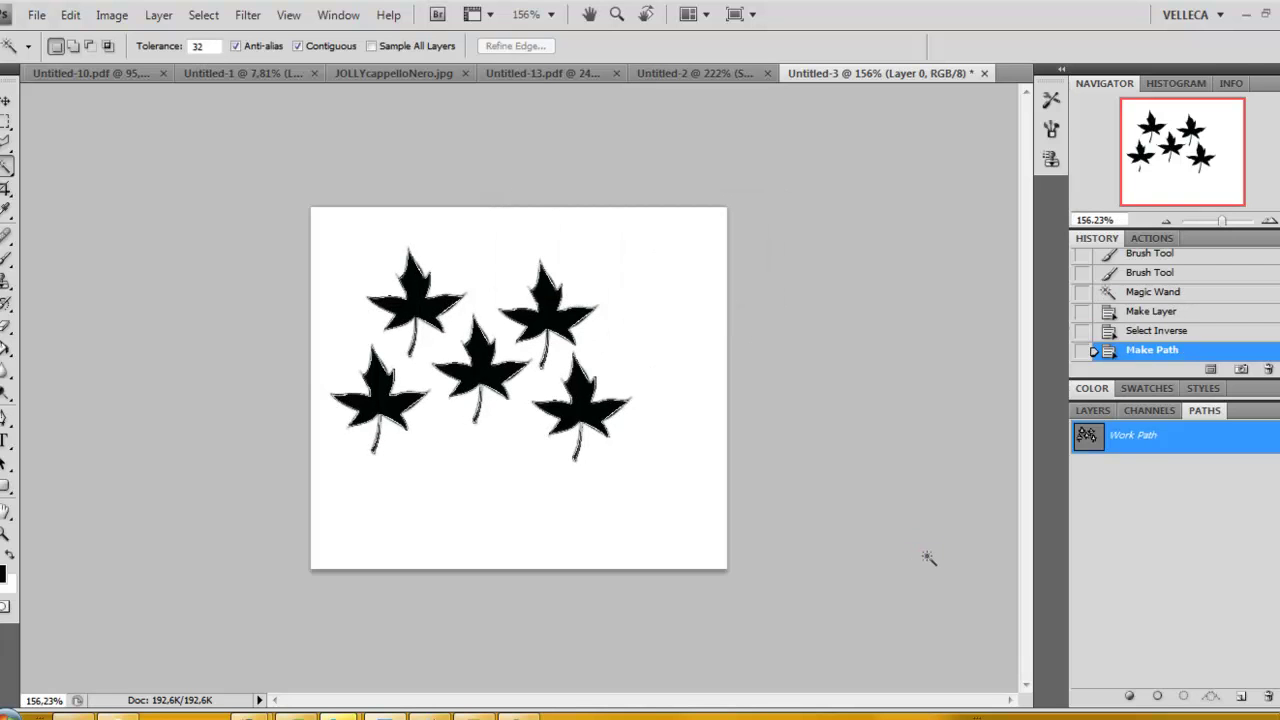
pyautogui.click(1090, 410)
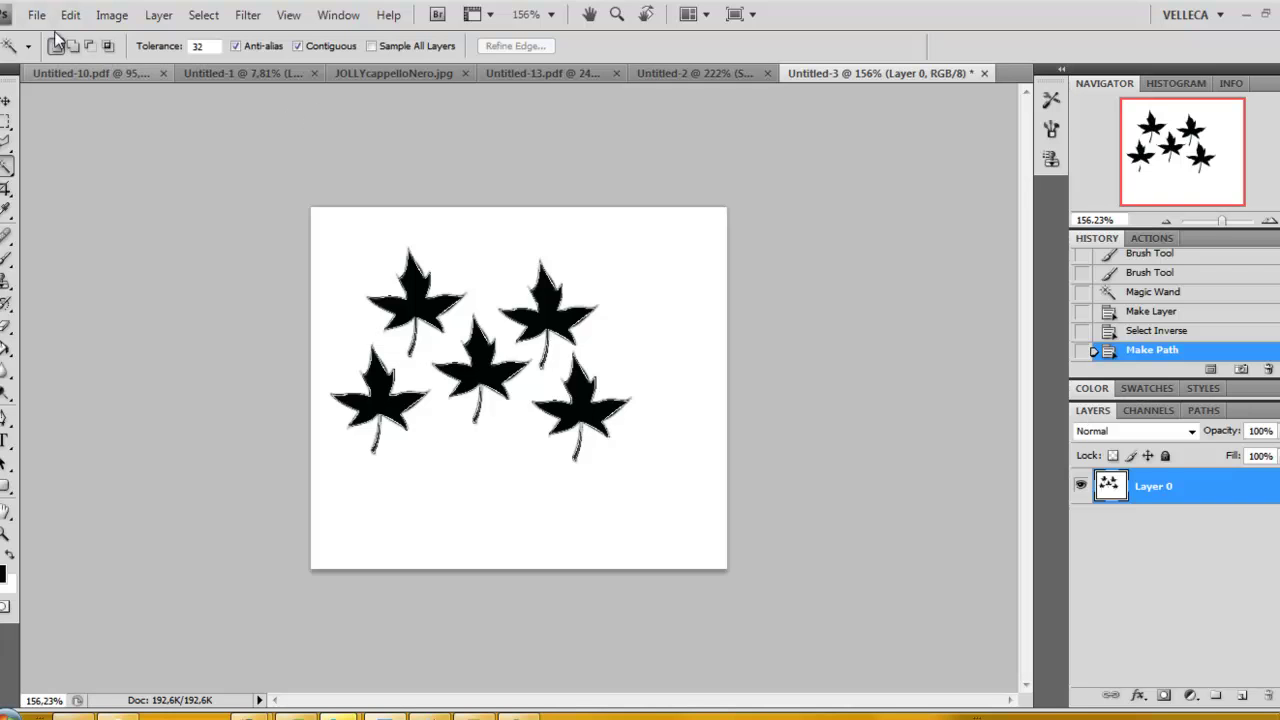
pyautogui.click(1204, 410)
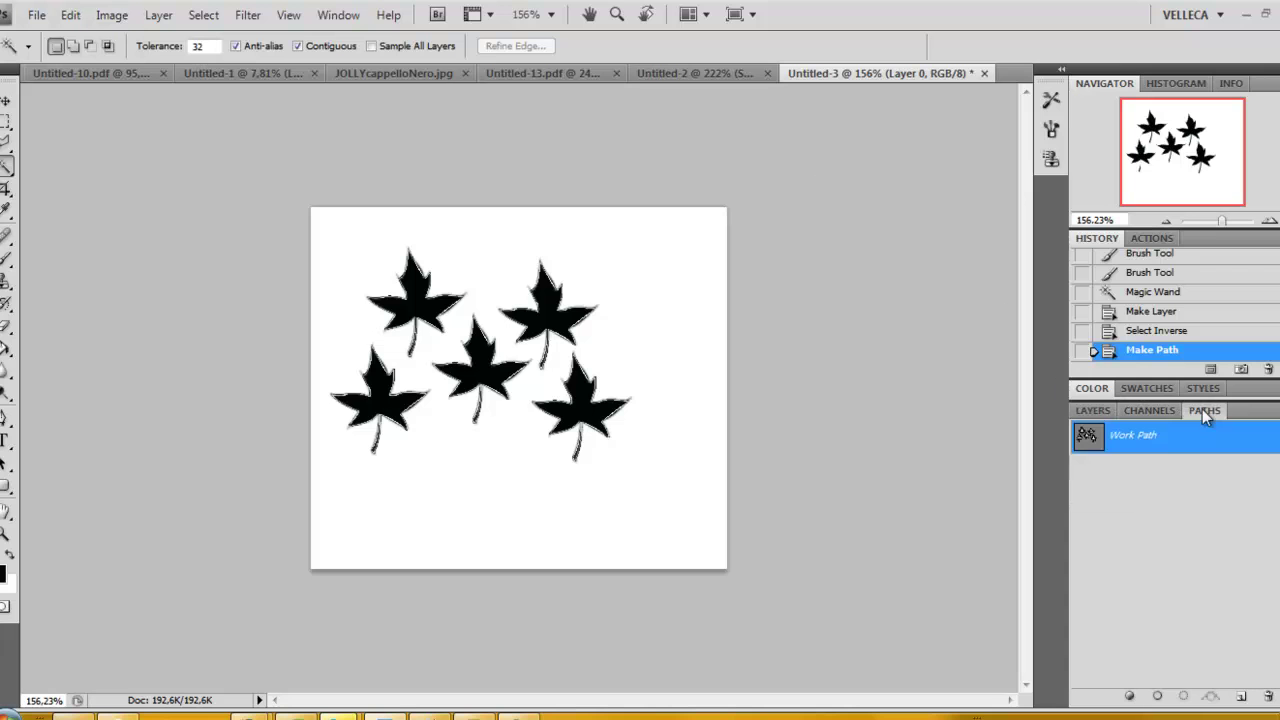
pyautogui.click(1093, 410)
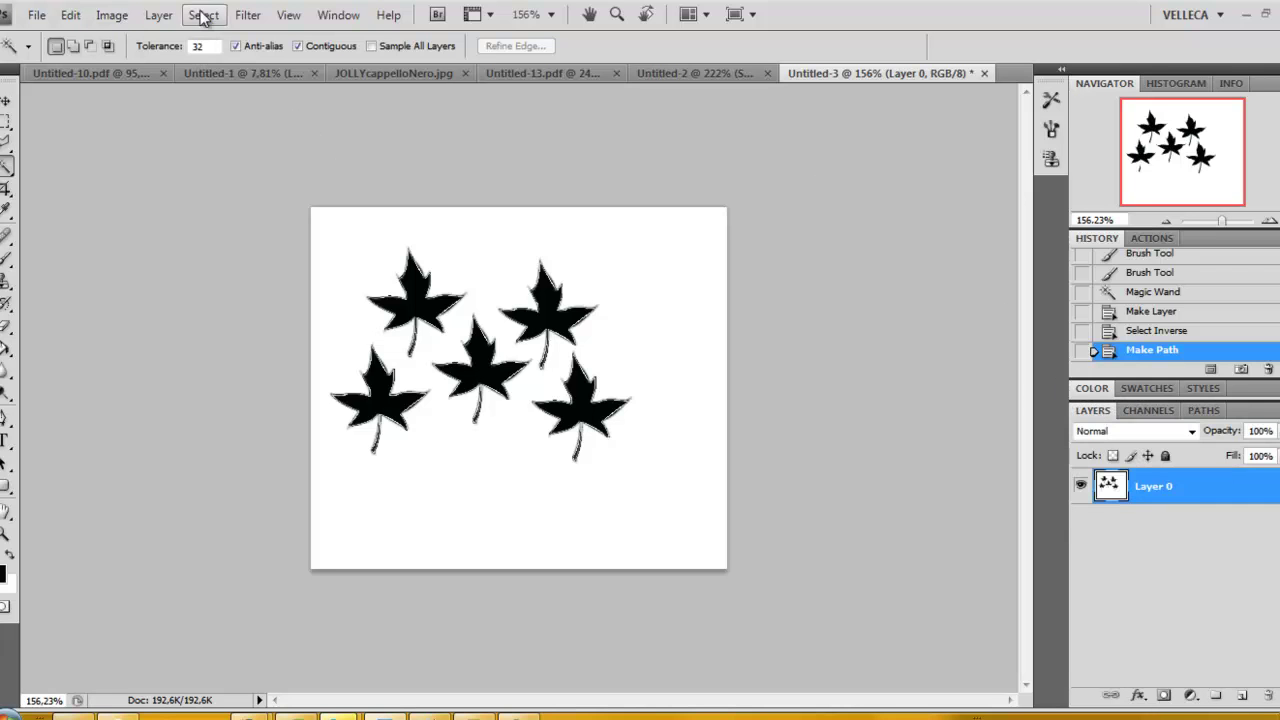
# Add a vector mask from the current path to Layer 0 and lower its fill to 6%.
pyautogui.click(160, 15)
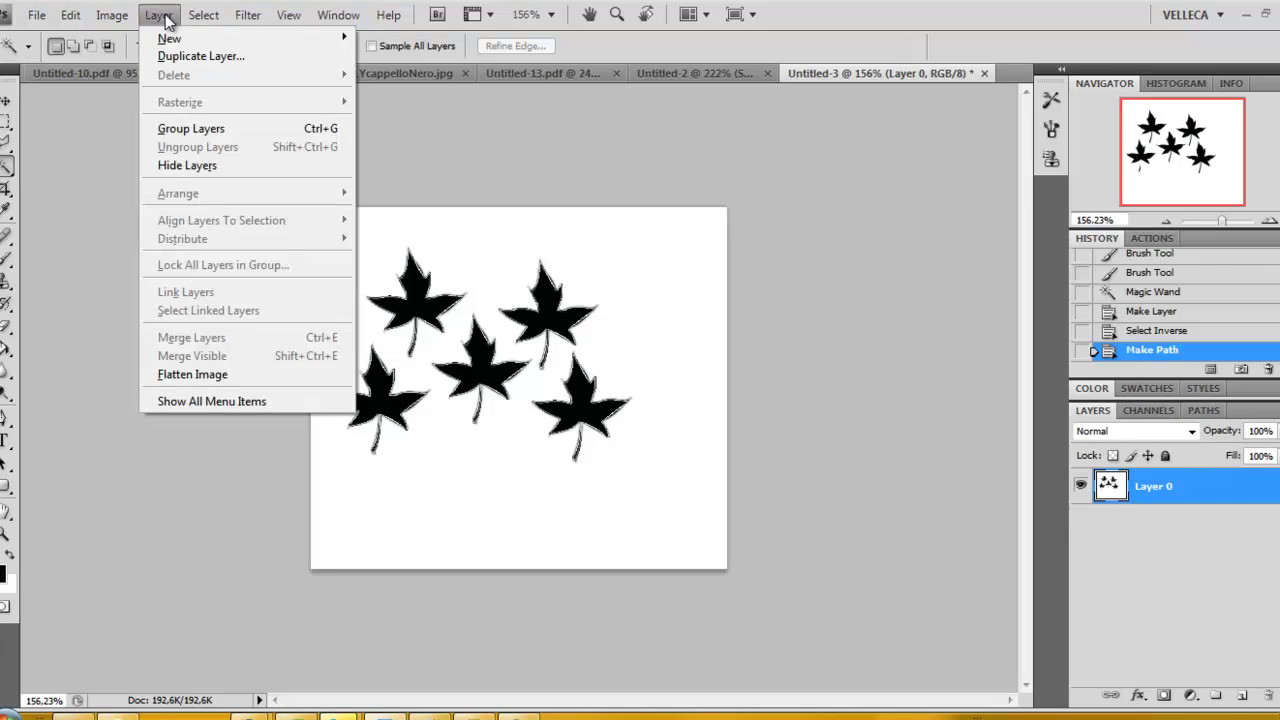
pyautogui.click(198, 402)
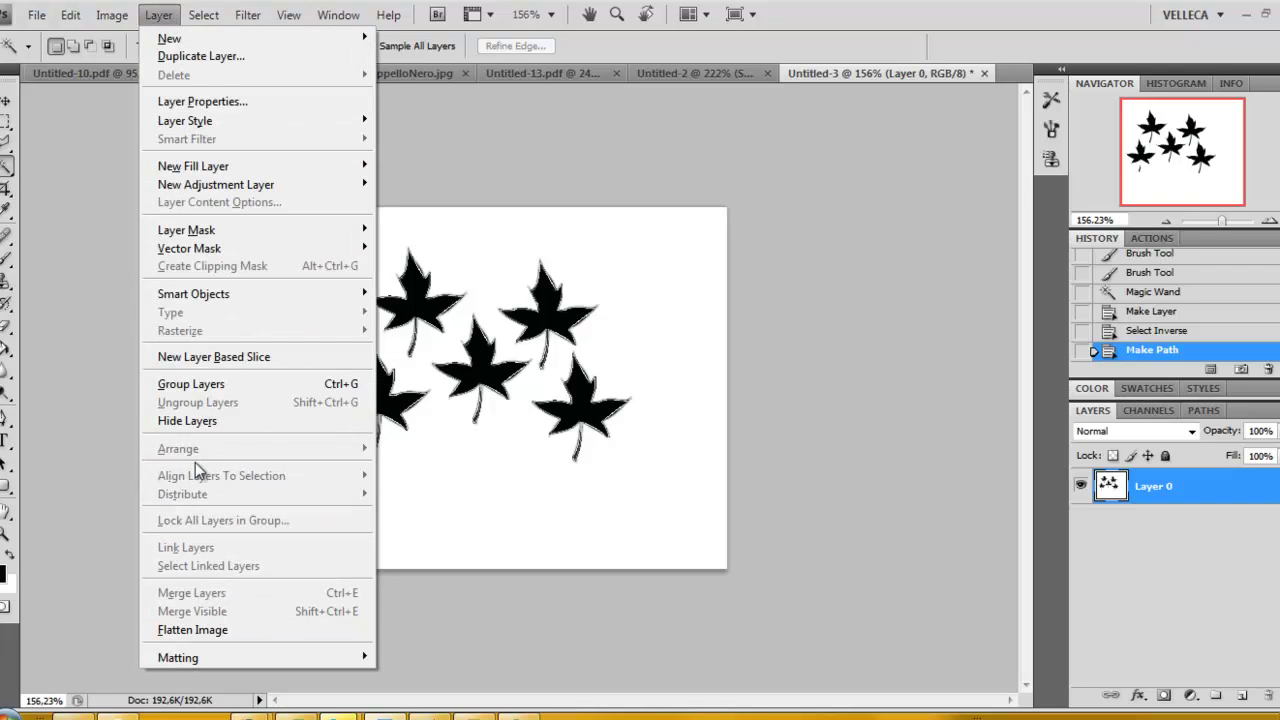
pyautogui.moveTo(189, 248)
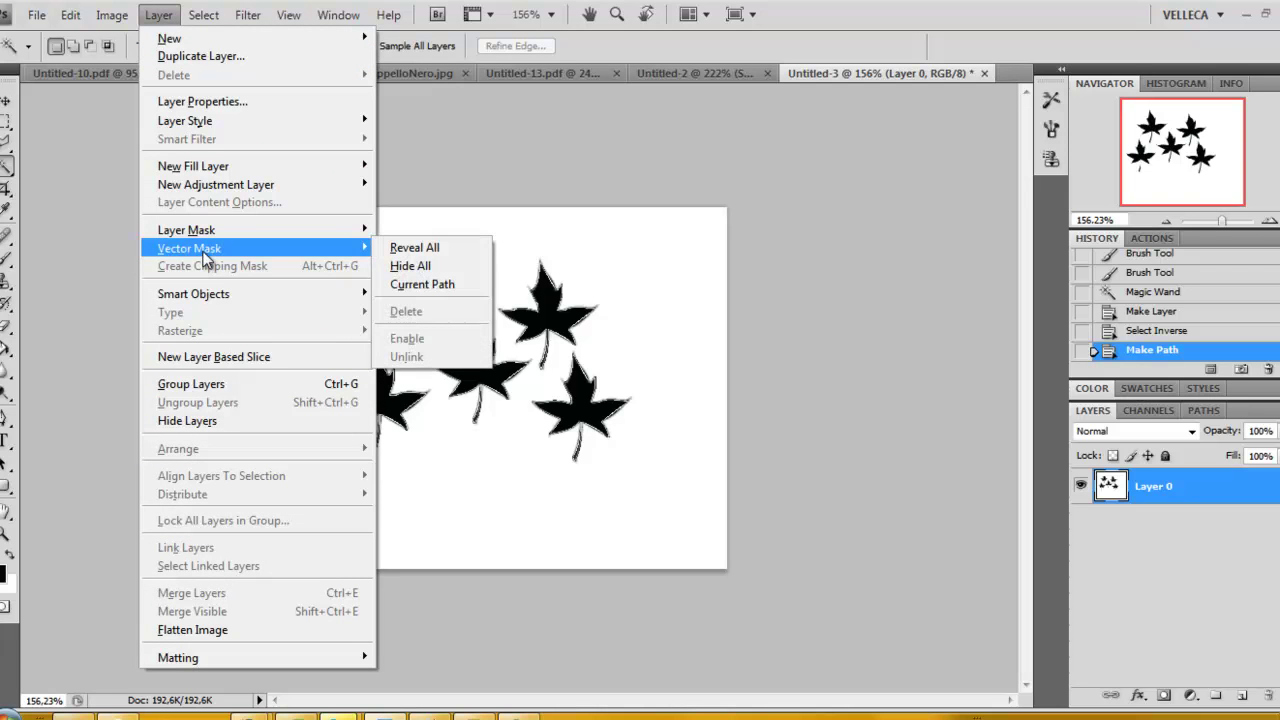
pyautogui.click(431, 287)
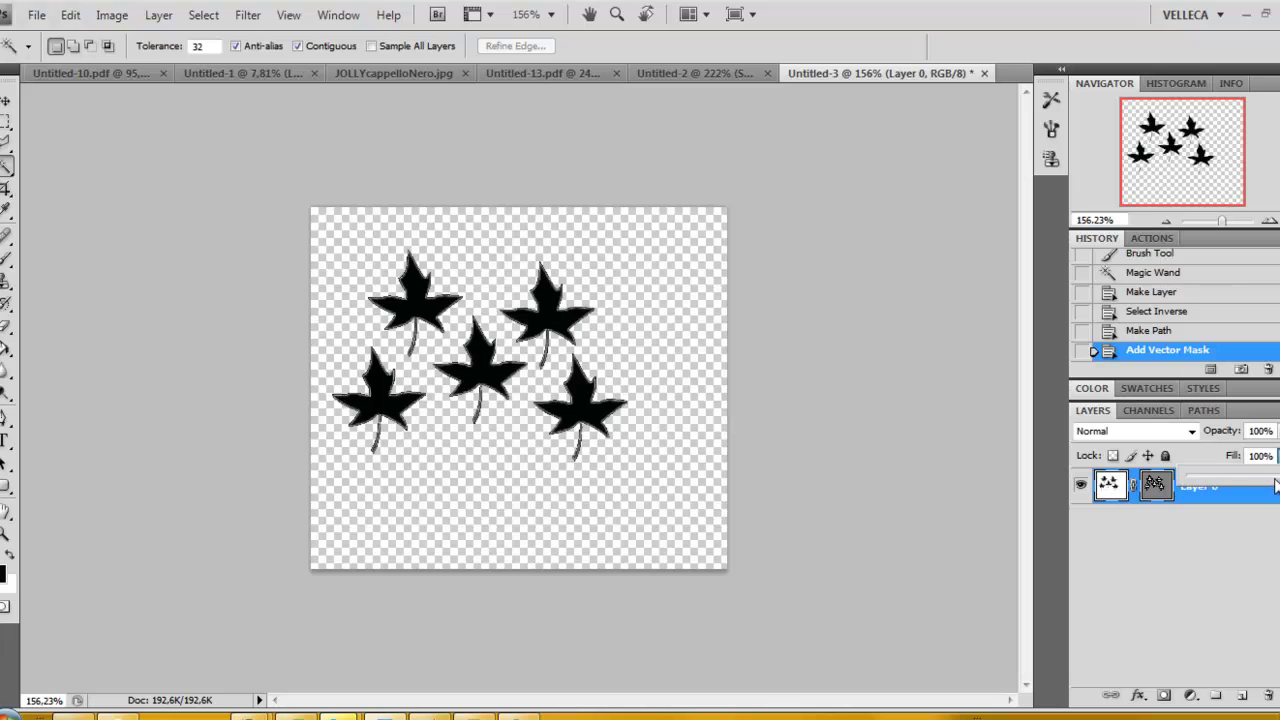
pyautogui.moveTo(1278, 480)
pyautogui.mouseDown()
pyautogui.moveTo(1235, 478)
pyautogui.moveTo(1248, 477)
pyautogui.mouseUp()
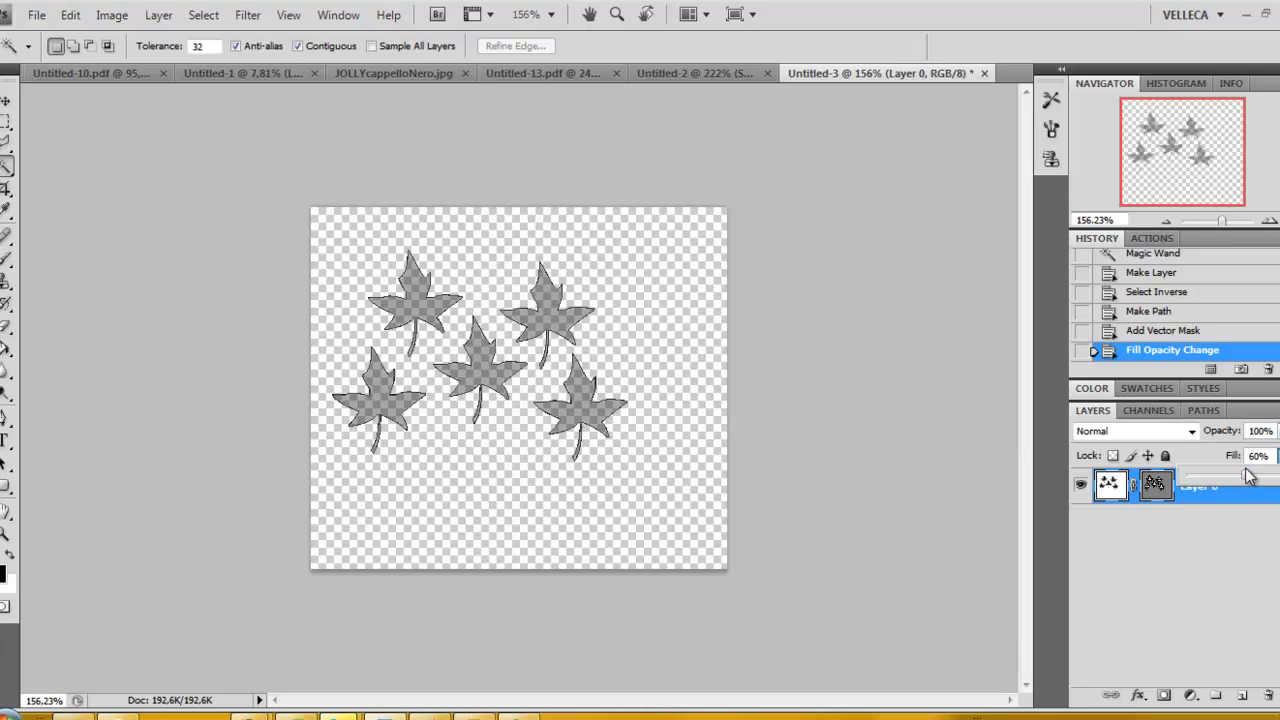
pyautogui.moveTo(1198, 480); pyautogui.dragTo(1191, 478)
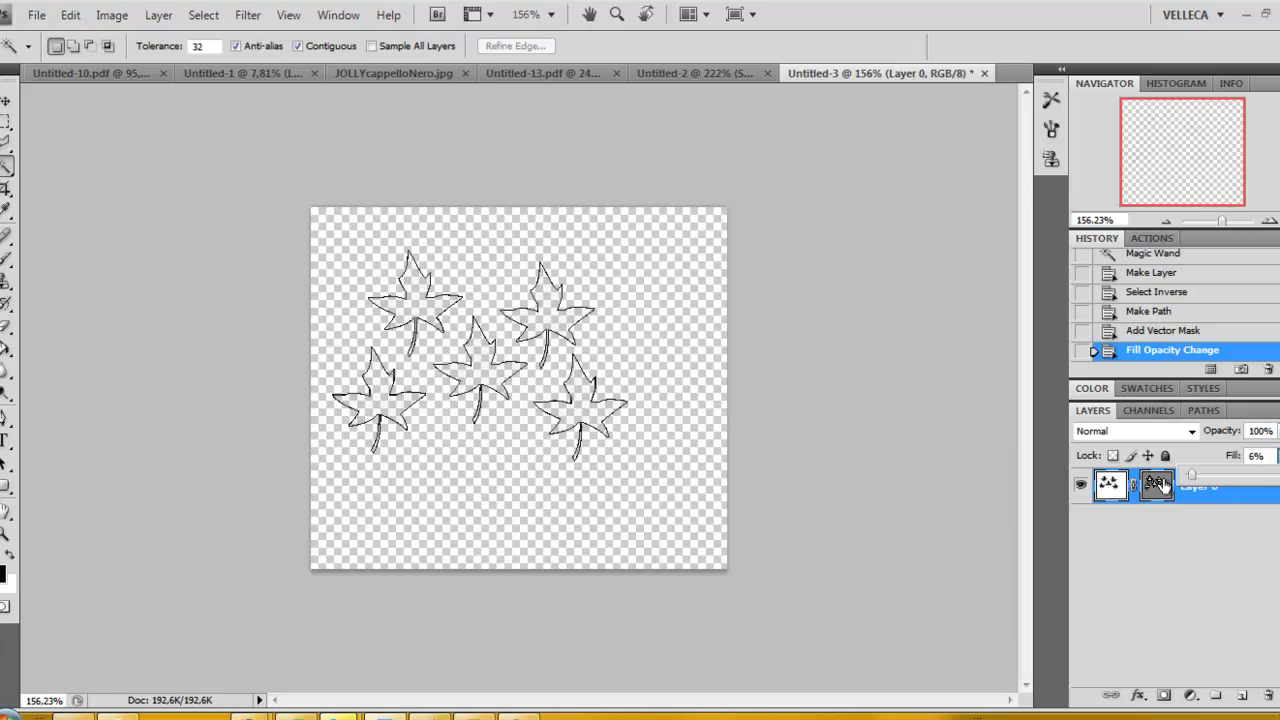
pyautogui.scroll(2, 805, 481)
pyautogui.scroll(2, 805, 481)
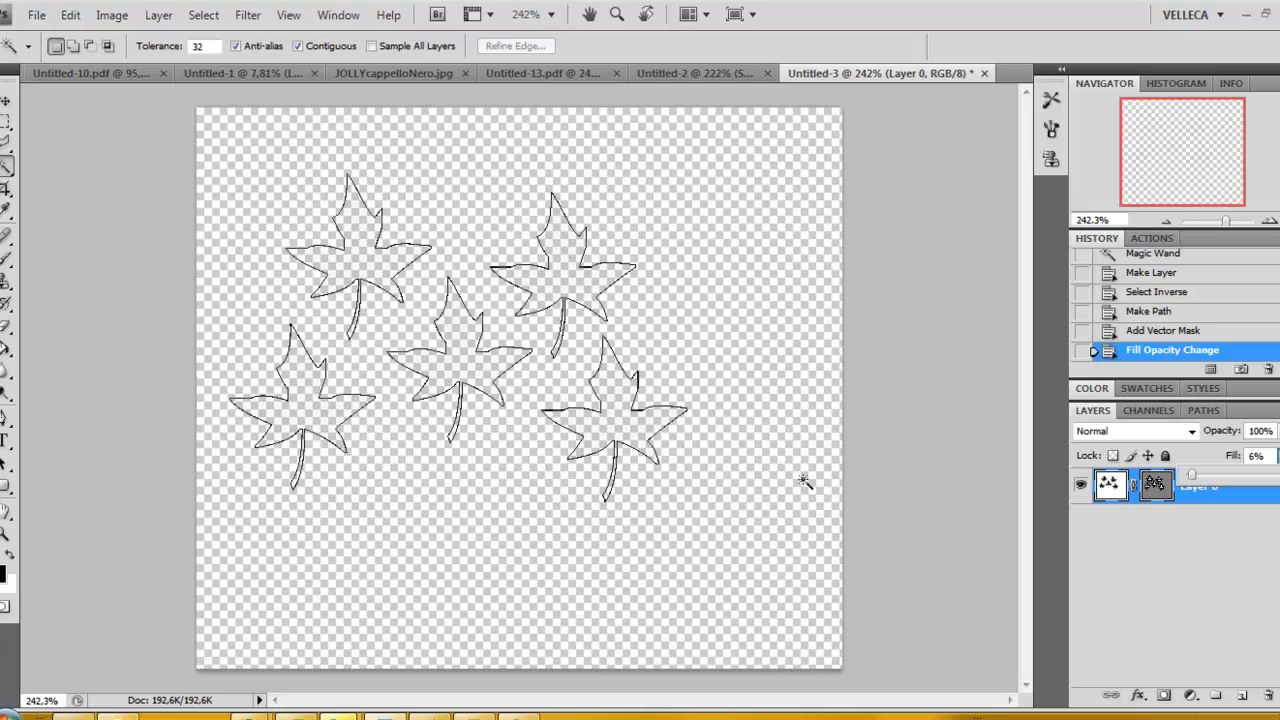
pyautogui.click(36, 16)
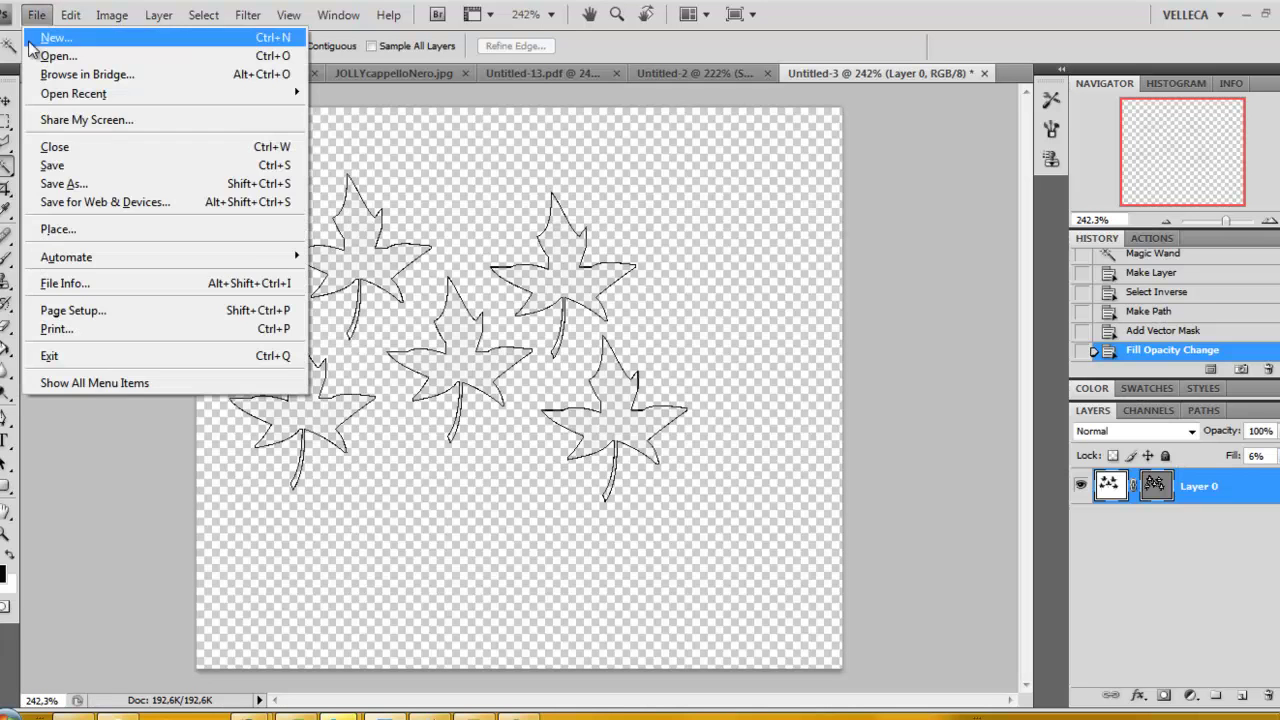
pyautogui.click(72, 184)
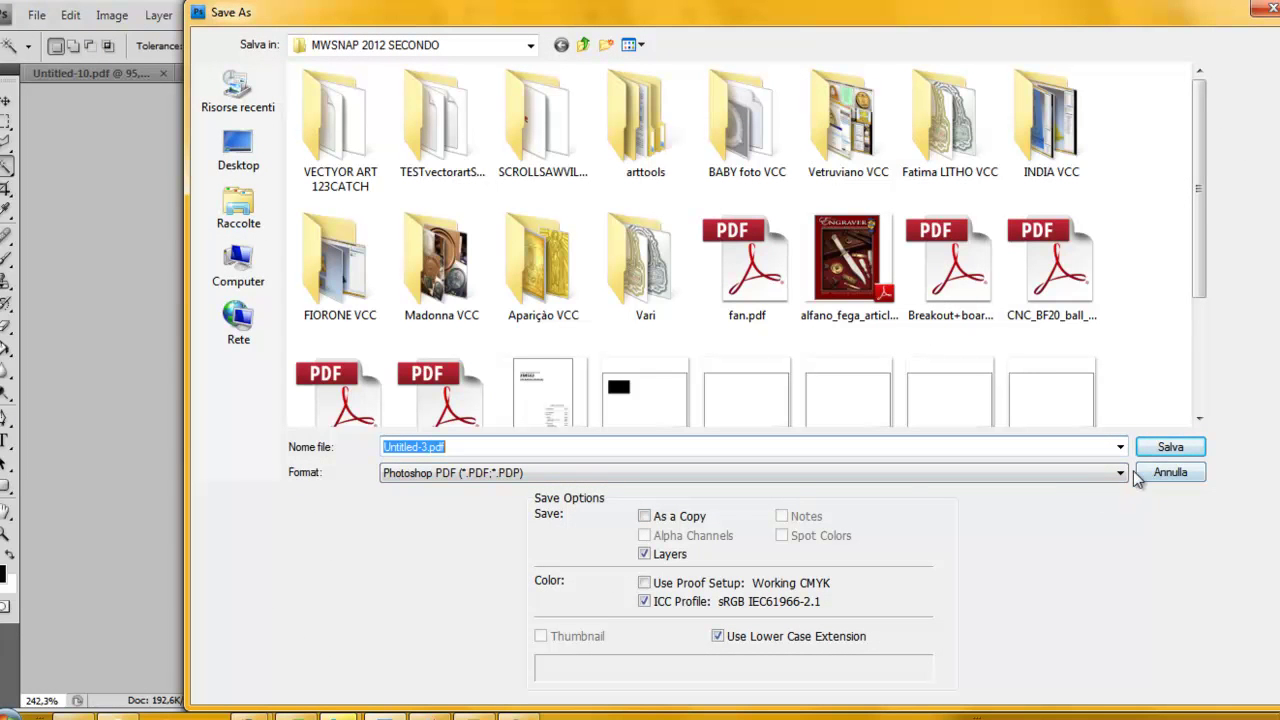
pyautogui.click(428, 446)
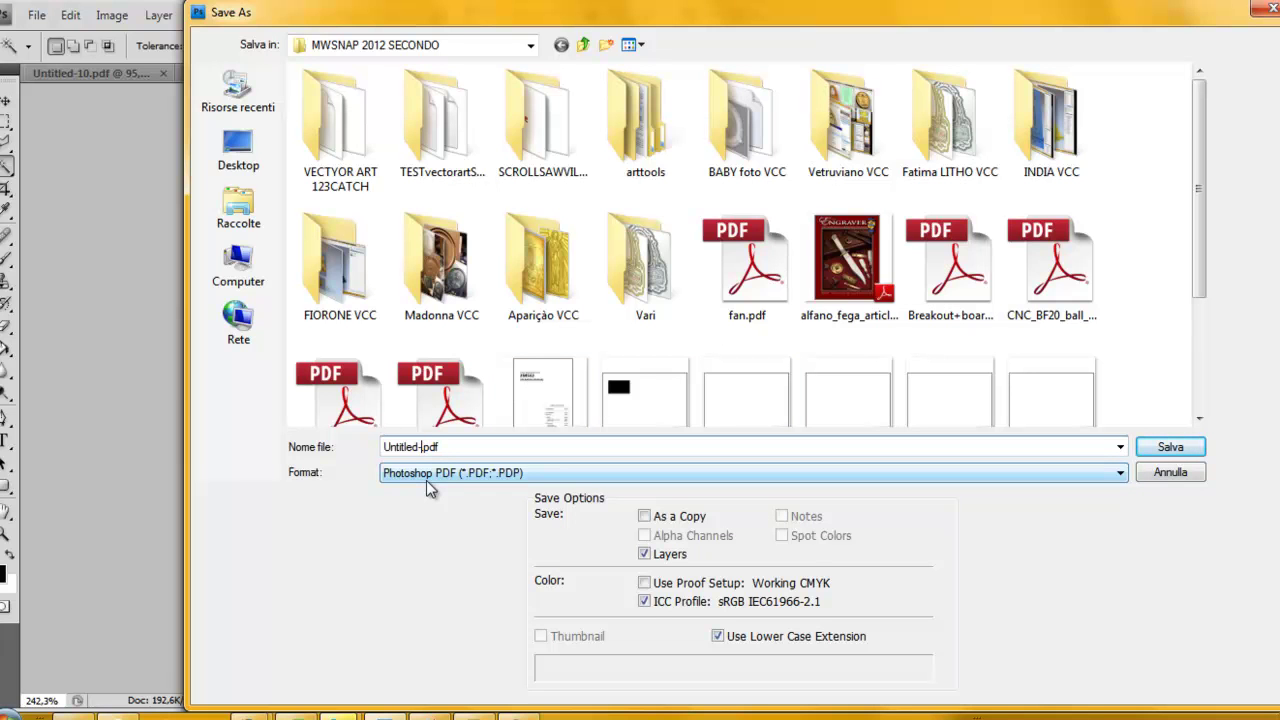
pyautogui.click(1172, 452)
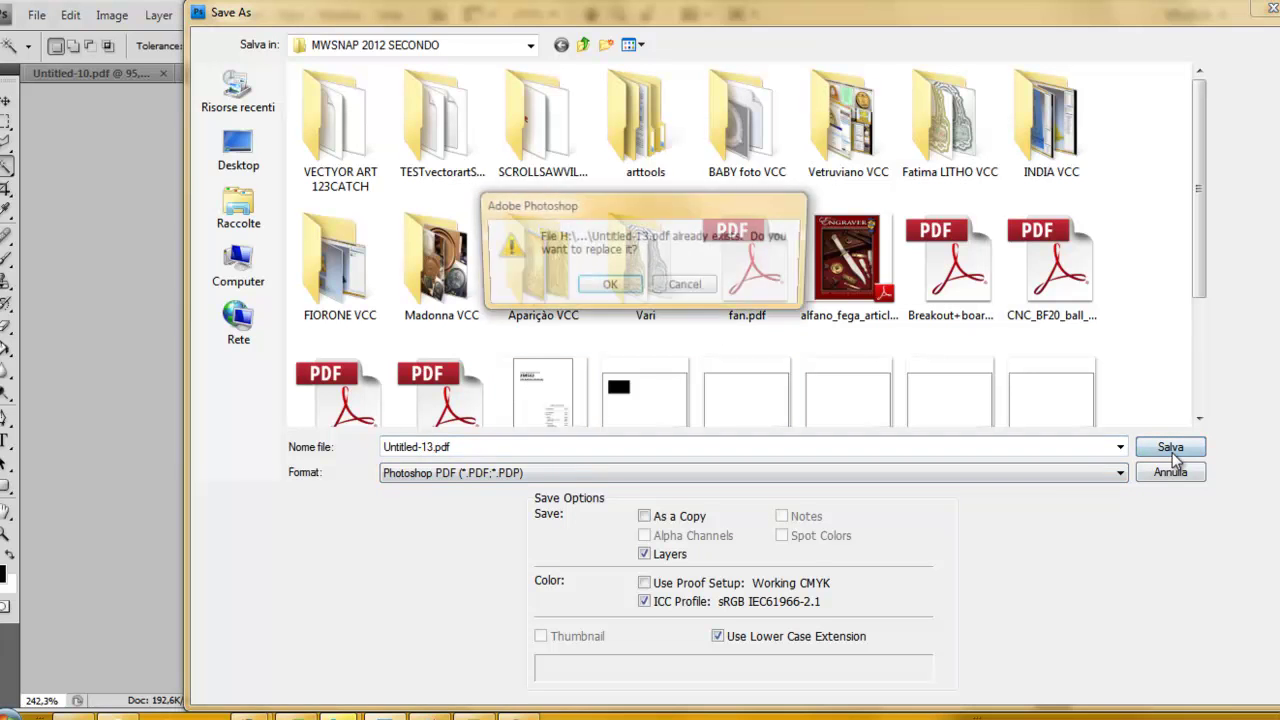
pyautogui.click(606, 287)
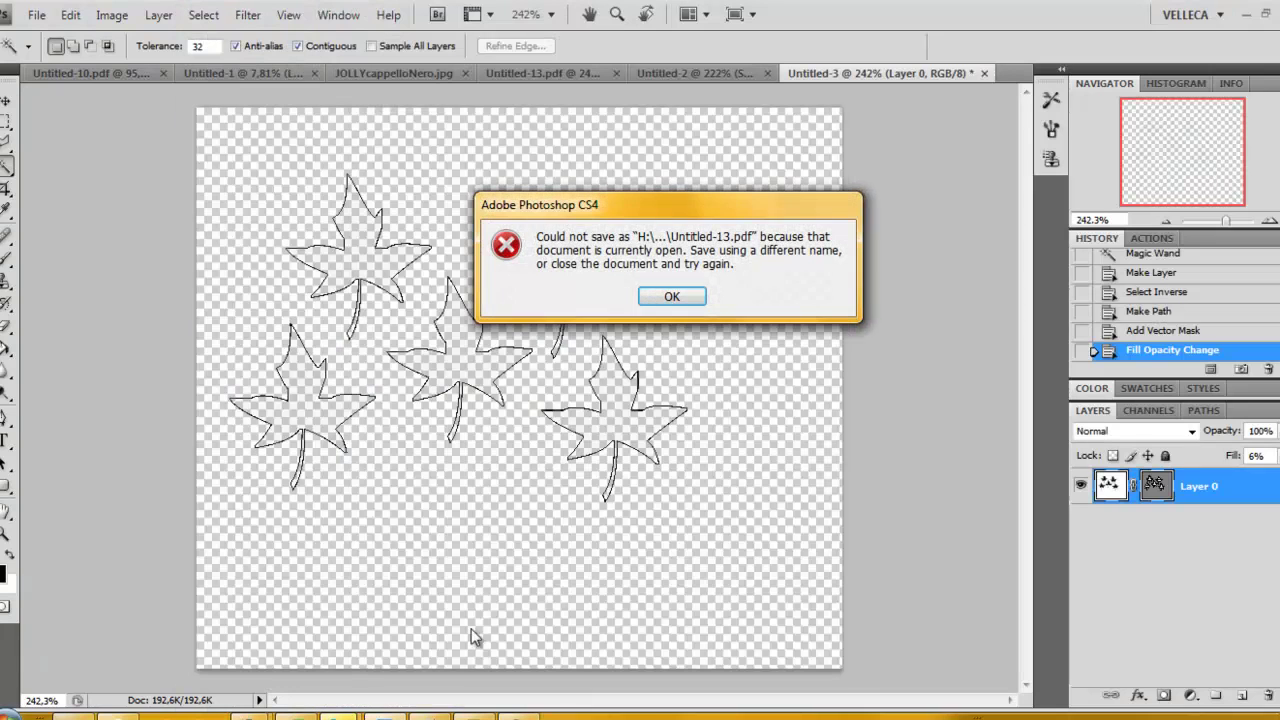
pyautogui.click(668, 297)
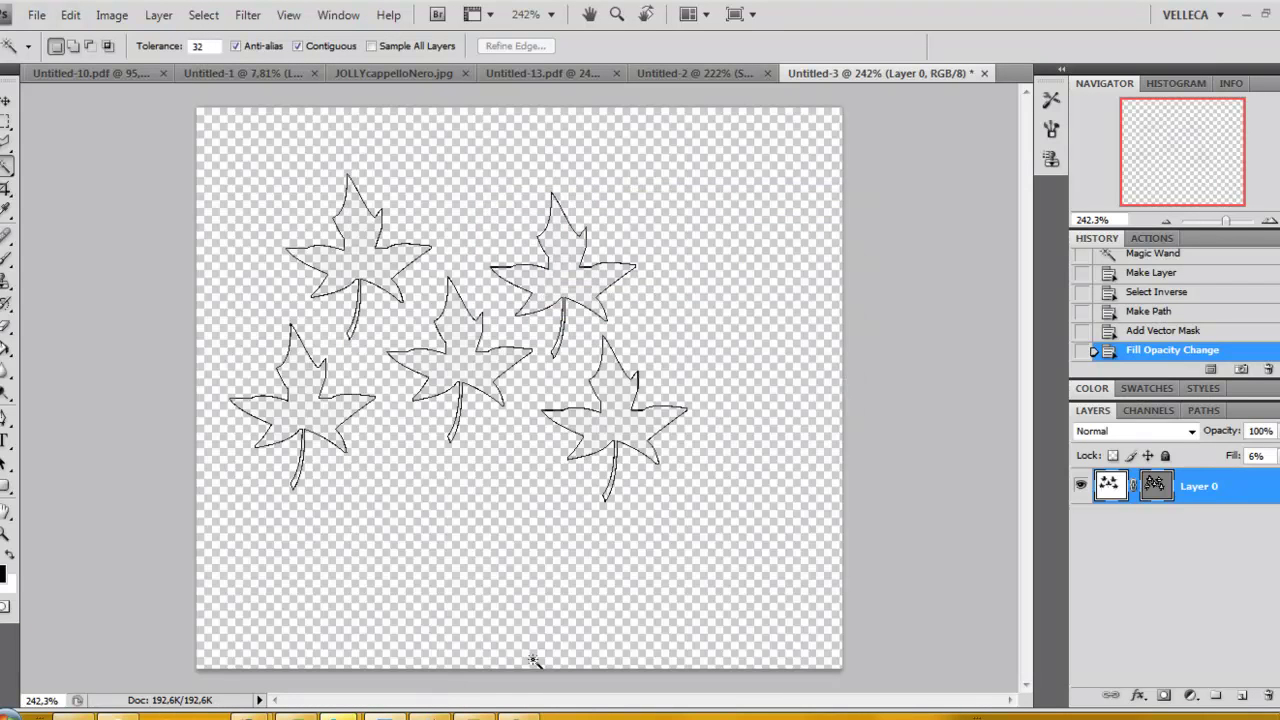
# In ArtCAM, fit the view, hide two earlier vector layers, and import Untitled-13.pdf as vectors.
pyautogui.click(430, 712)
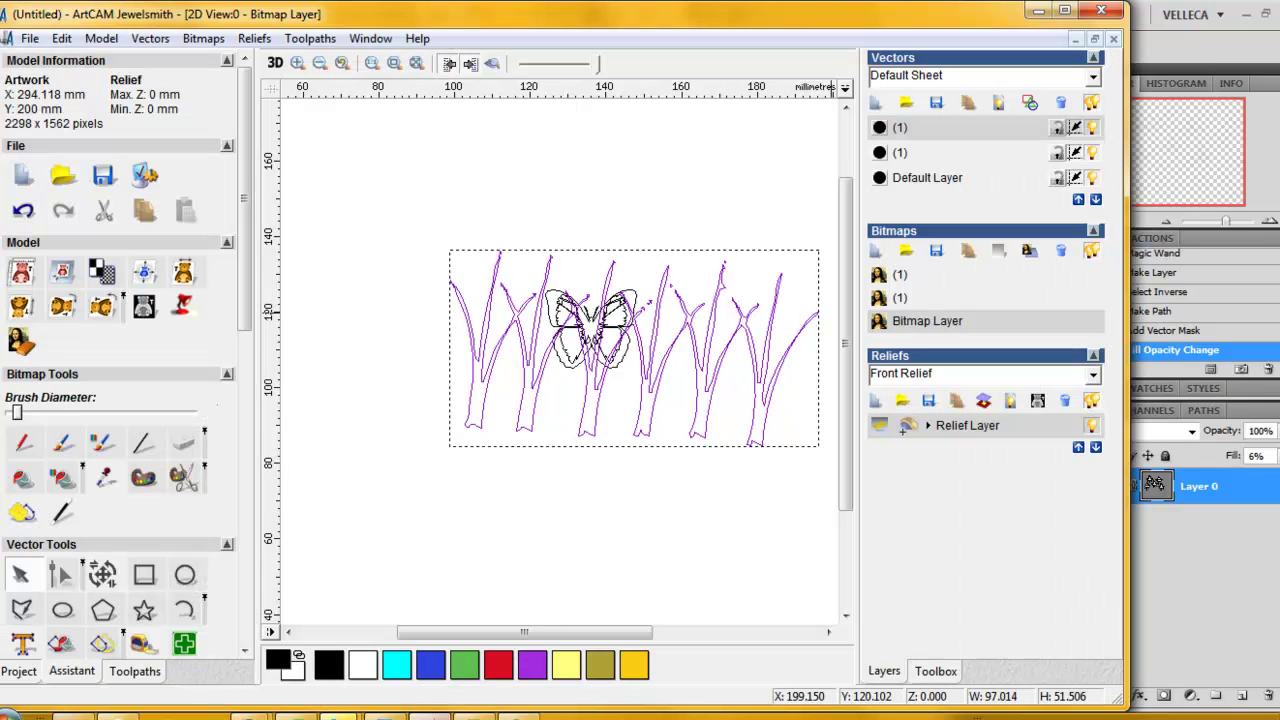
pyautogui.press('F4')
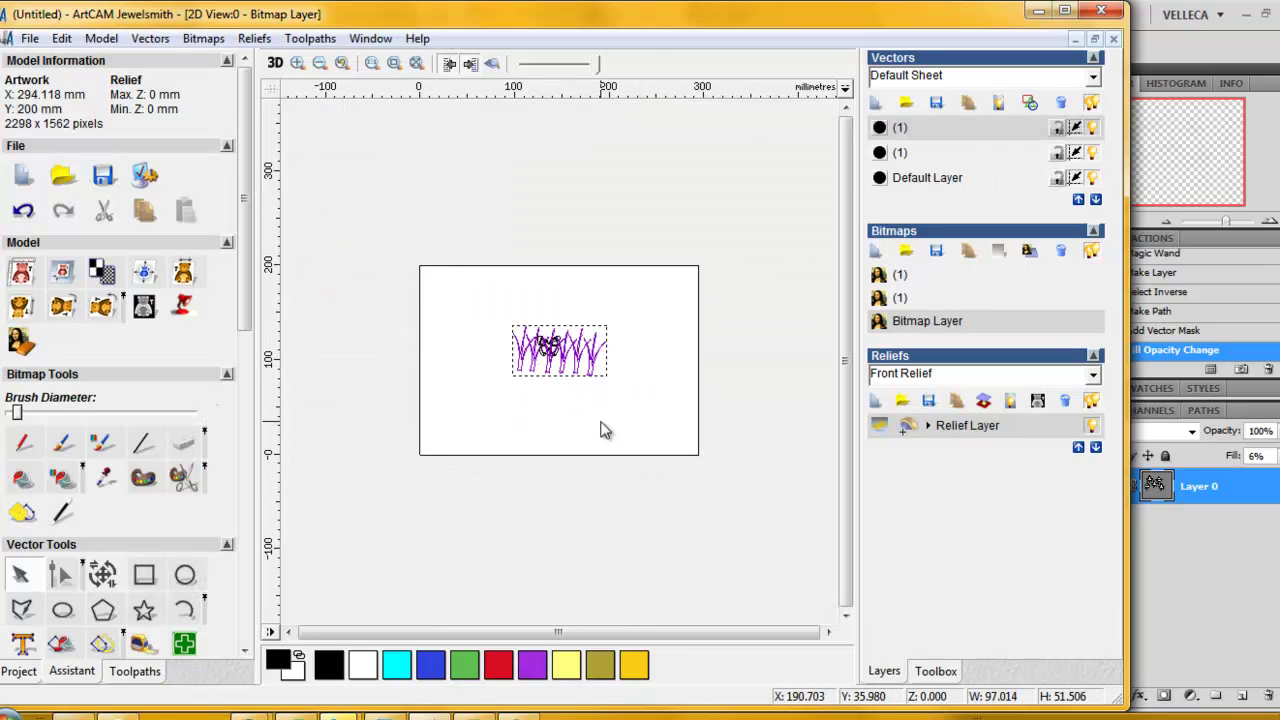
pyautogui.click(1092, 152)
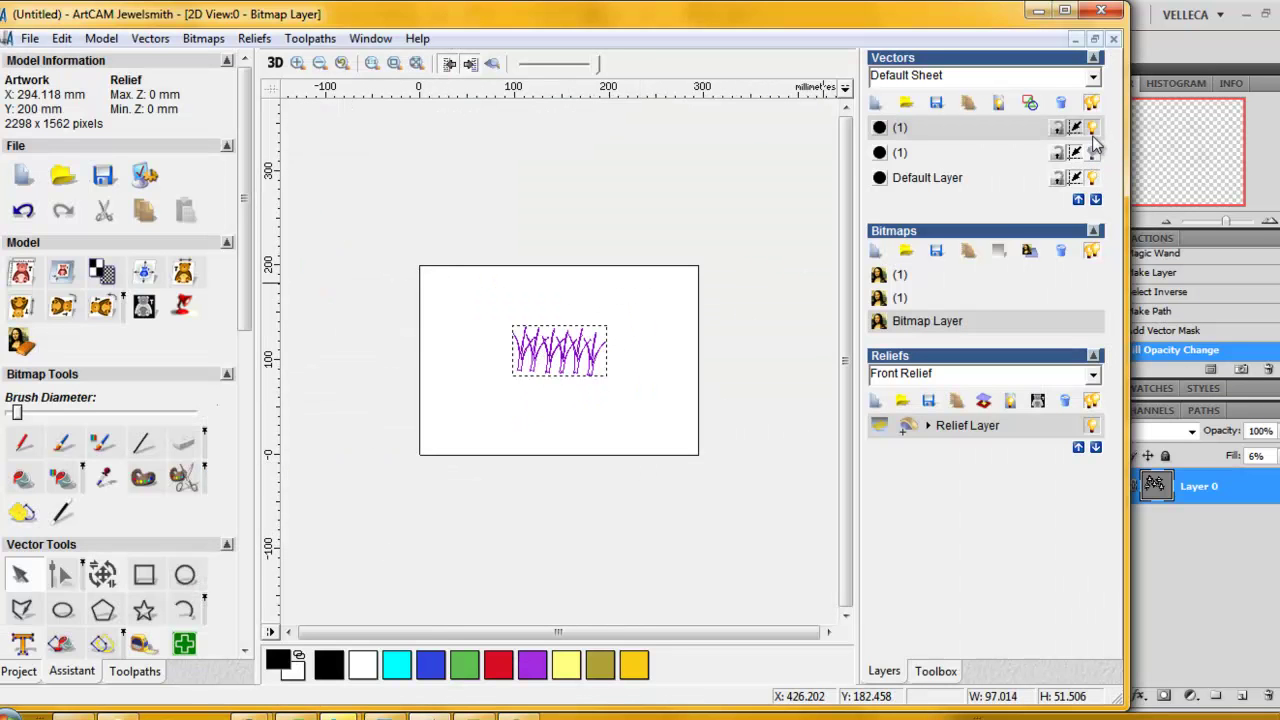
pyautogui.click(1092, 127)
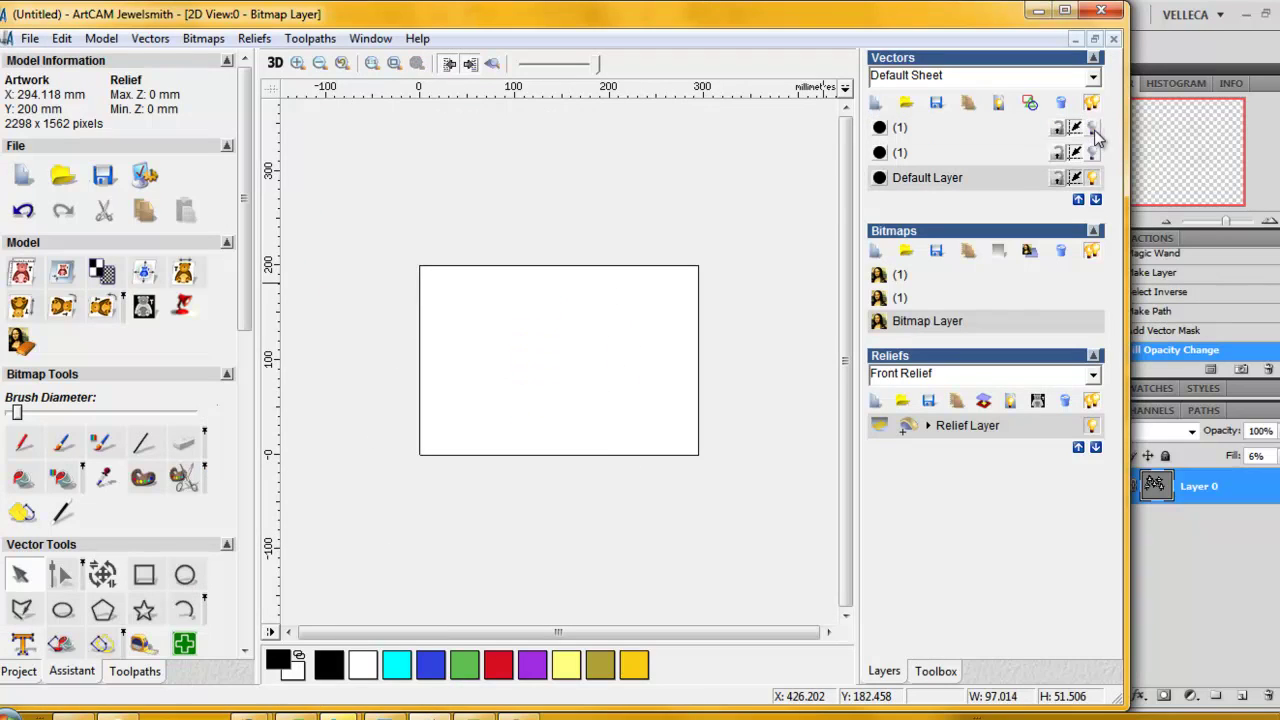
pyautogui.click(150, 38)
pyautogui.click(224, 104)
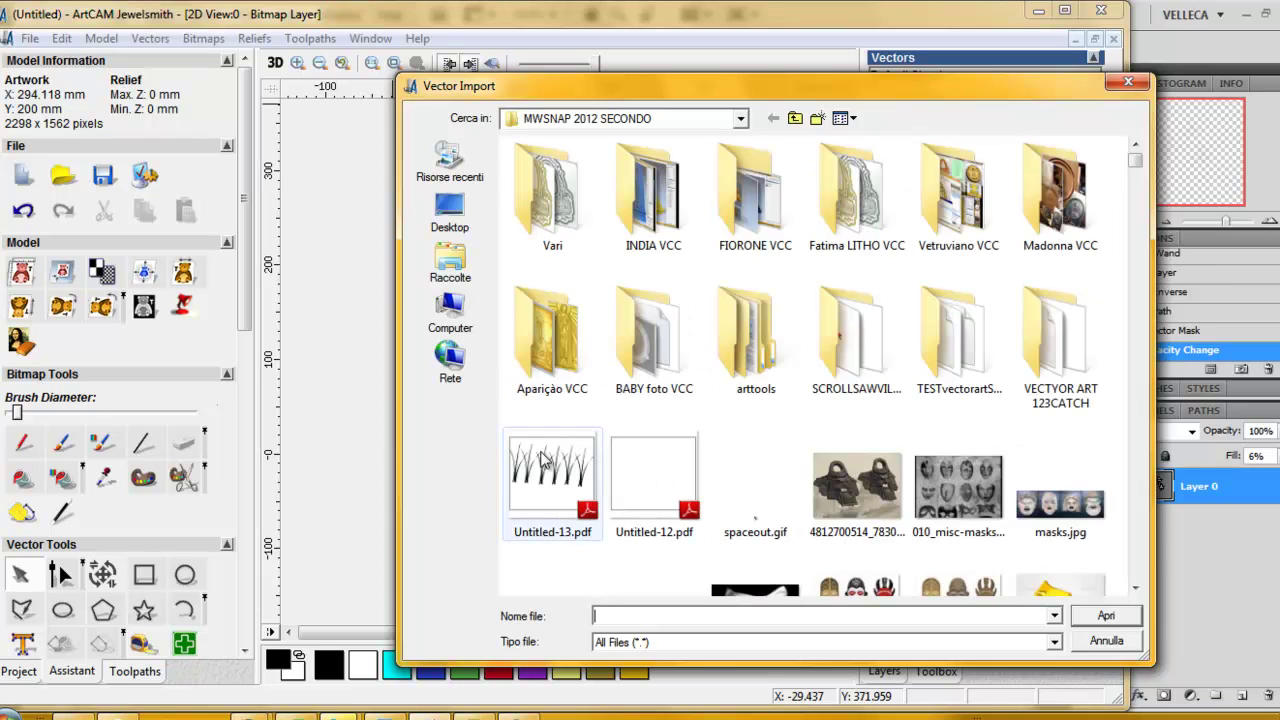
pyautogui.click(544, 457)
pyautogui.click(1100, 615)
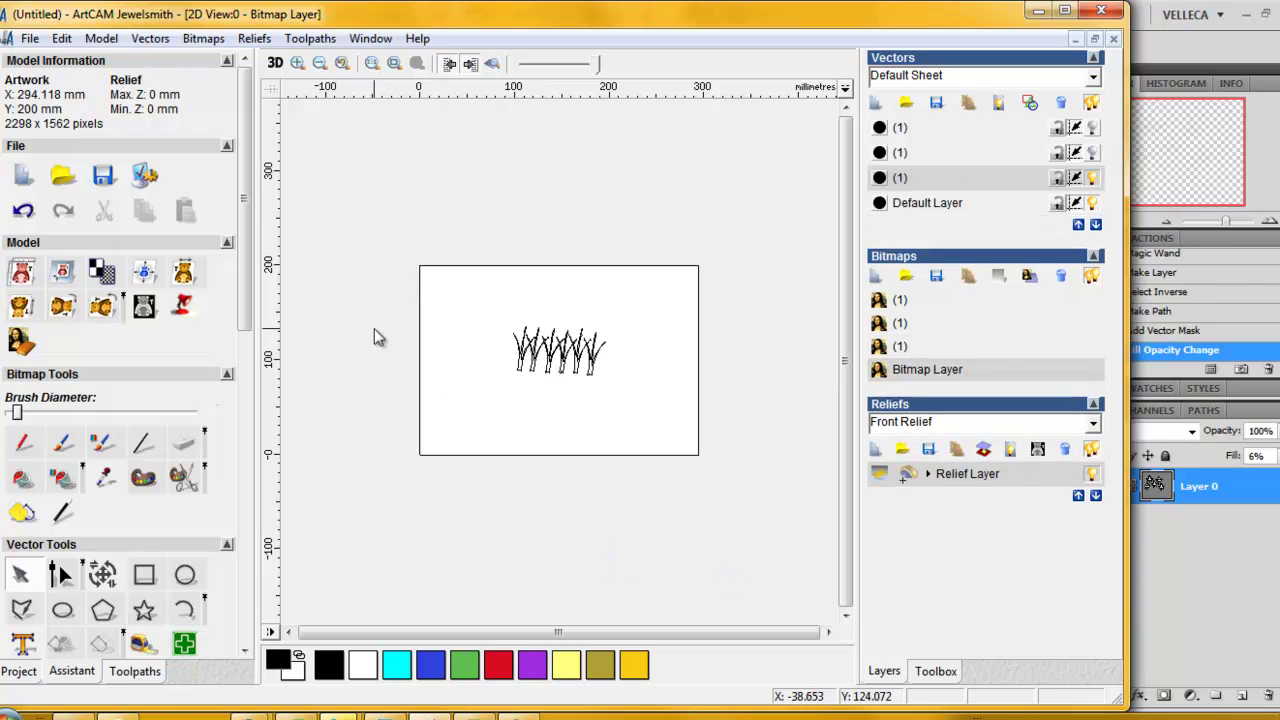
# Cancel a vector import of Untitled-12.pdf and return to Photoshop.
pyautogui.click(150, 38)
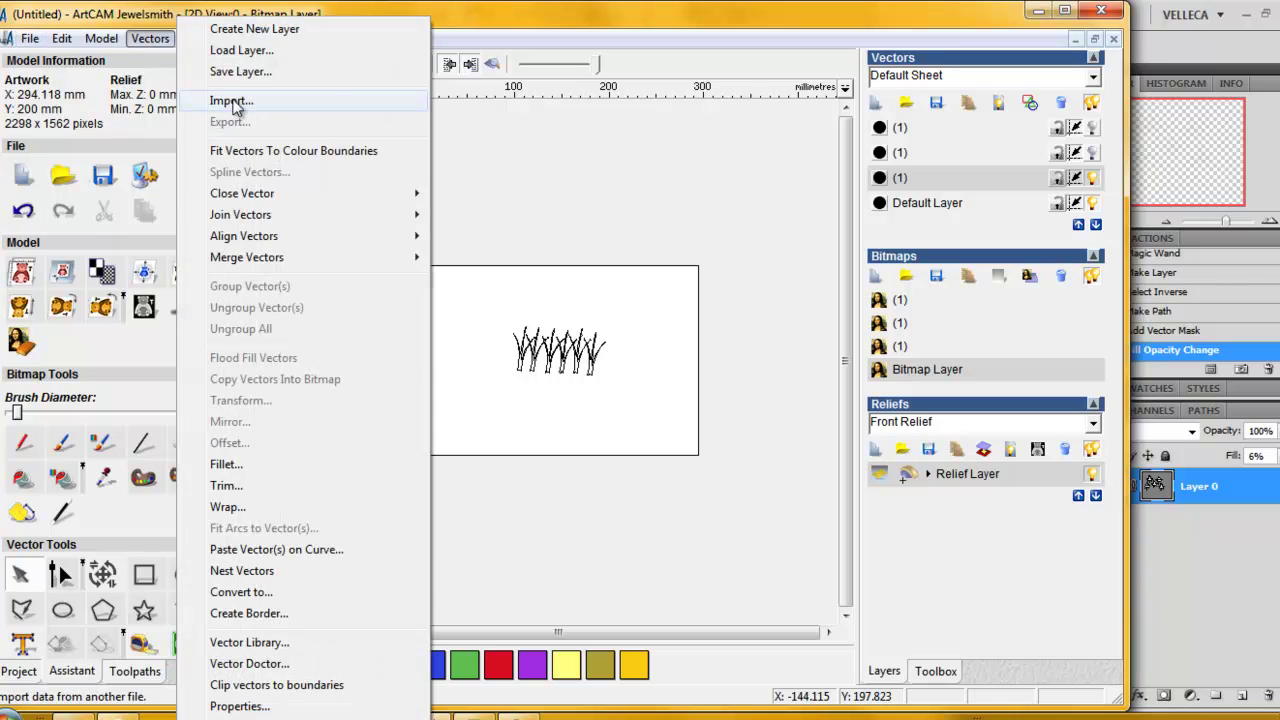
pyautogui.click(232, 101)
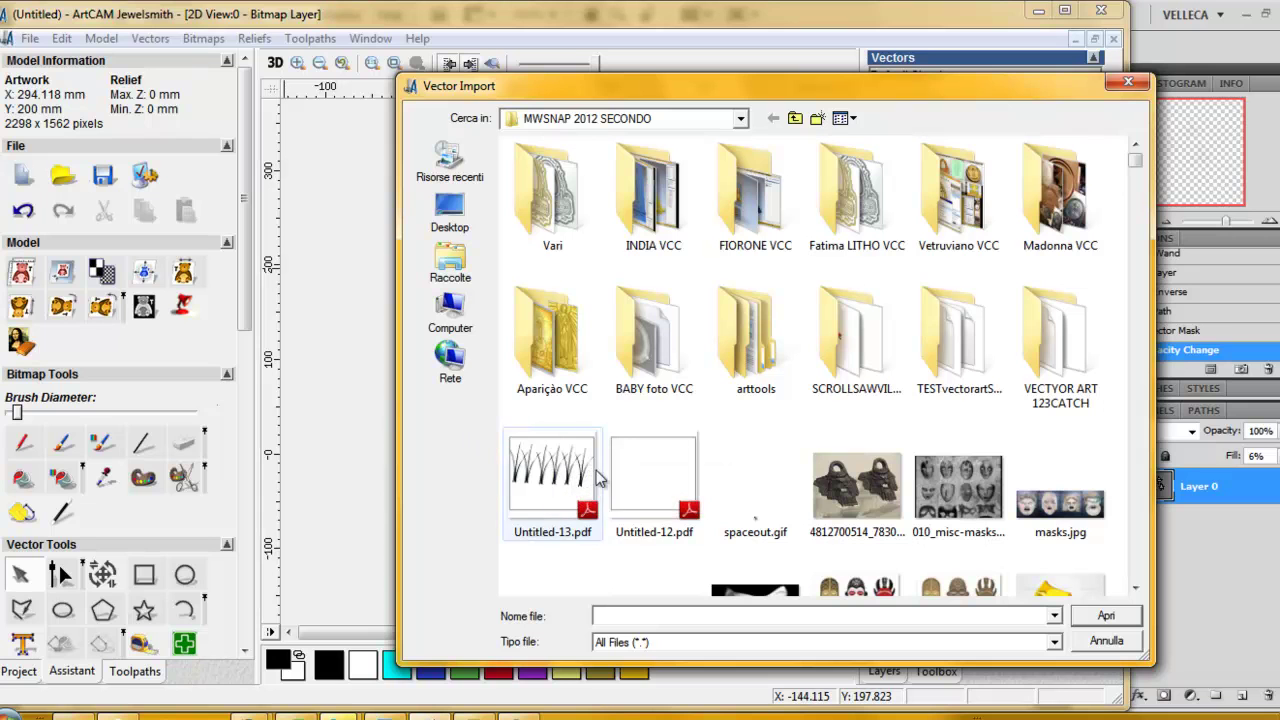
pyautogui.click(654, 482)
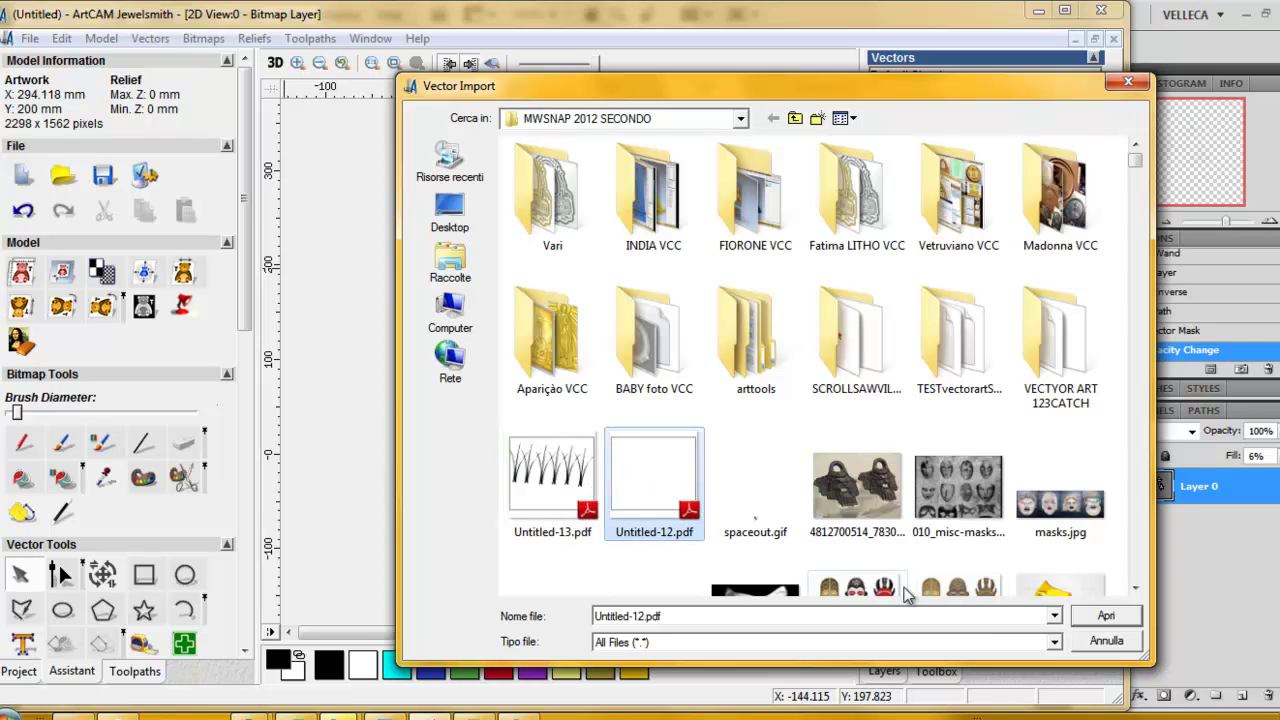
pyautogui.click(1100, 643)
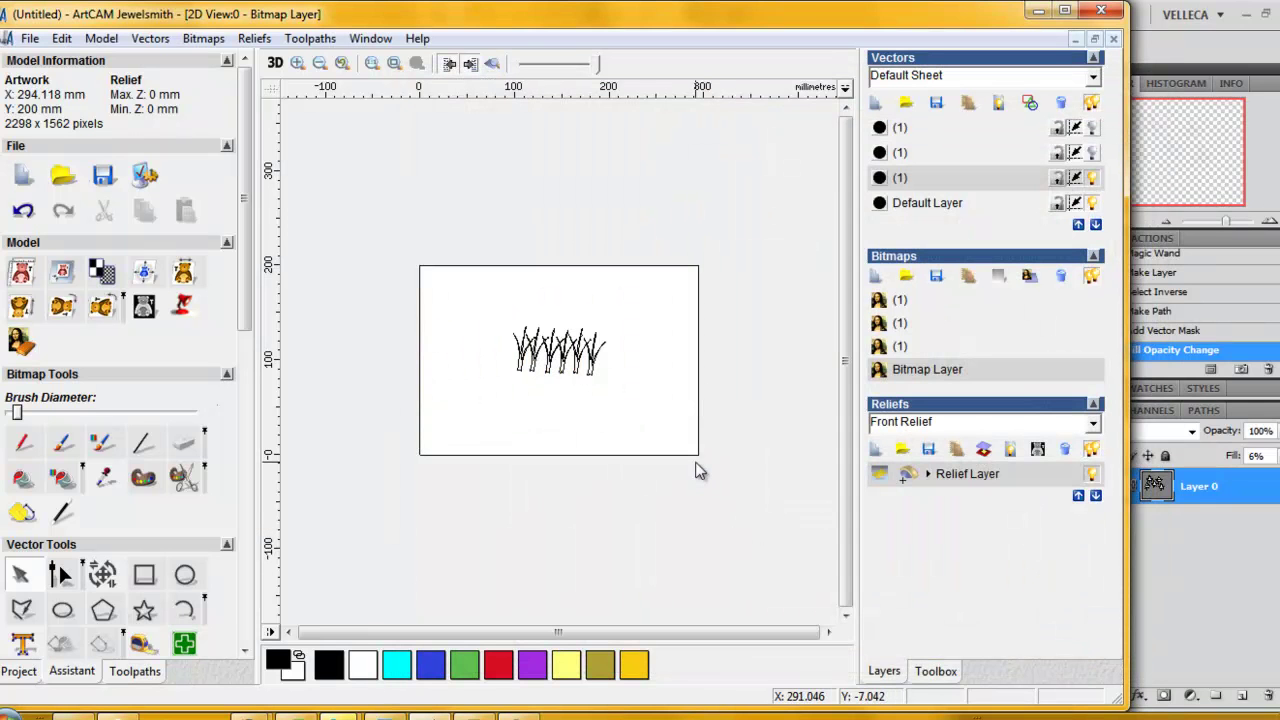
pyautogui.hotkey('alt', 'Tab')
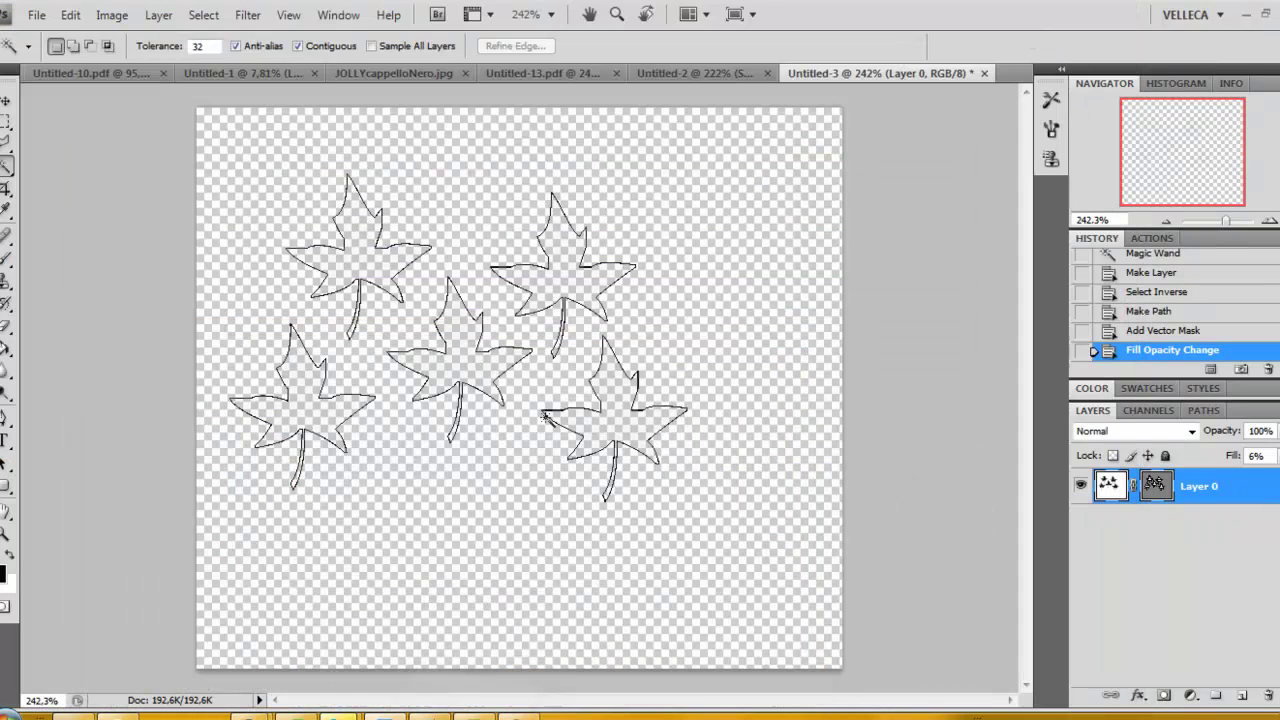
pyautogui.click(1160, 487)
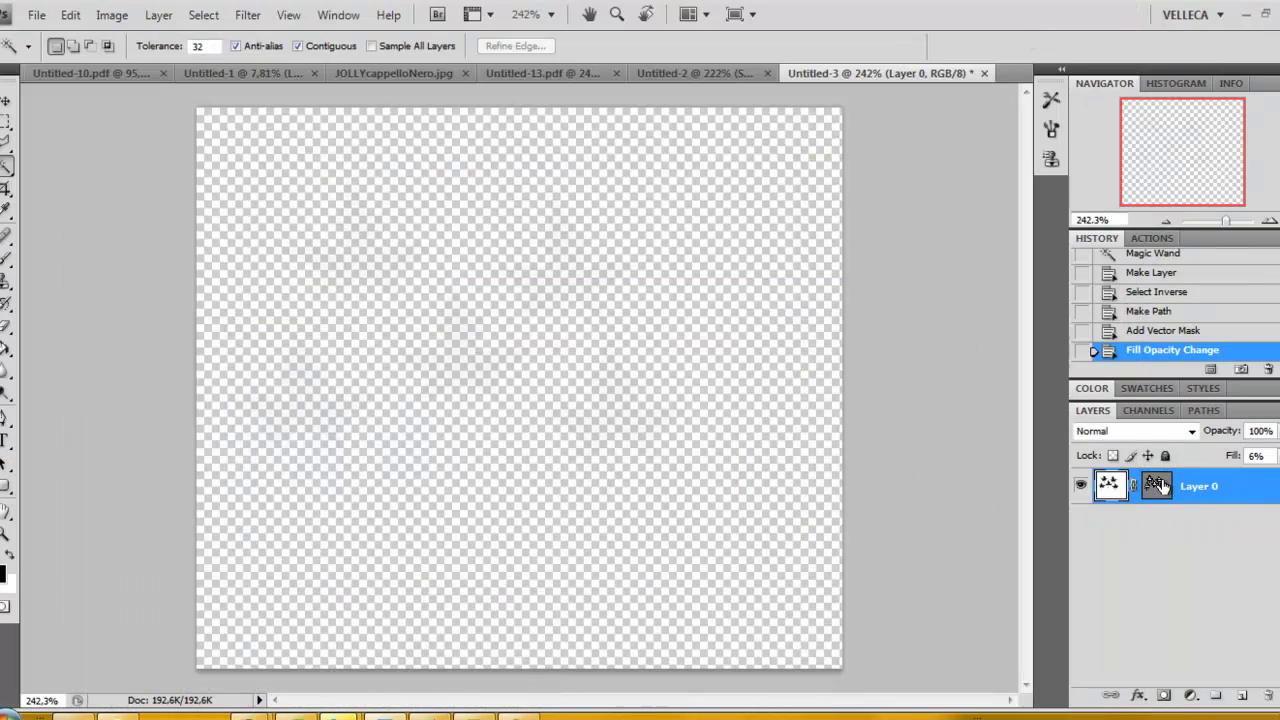
pyautogui.click(1158, 485)
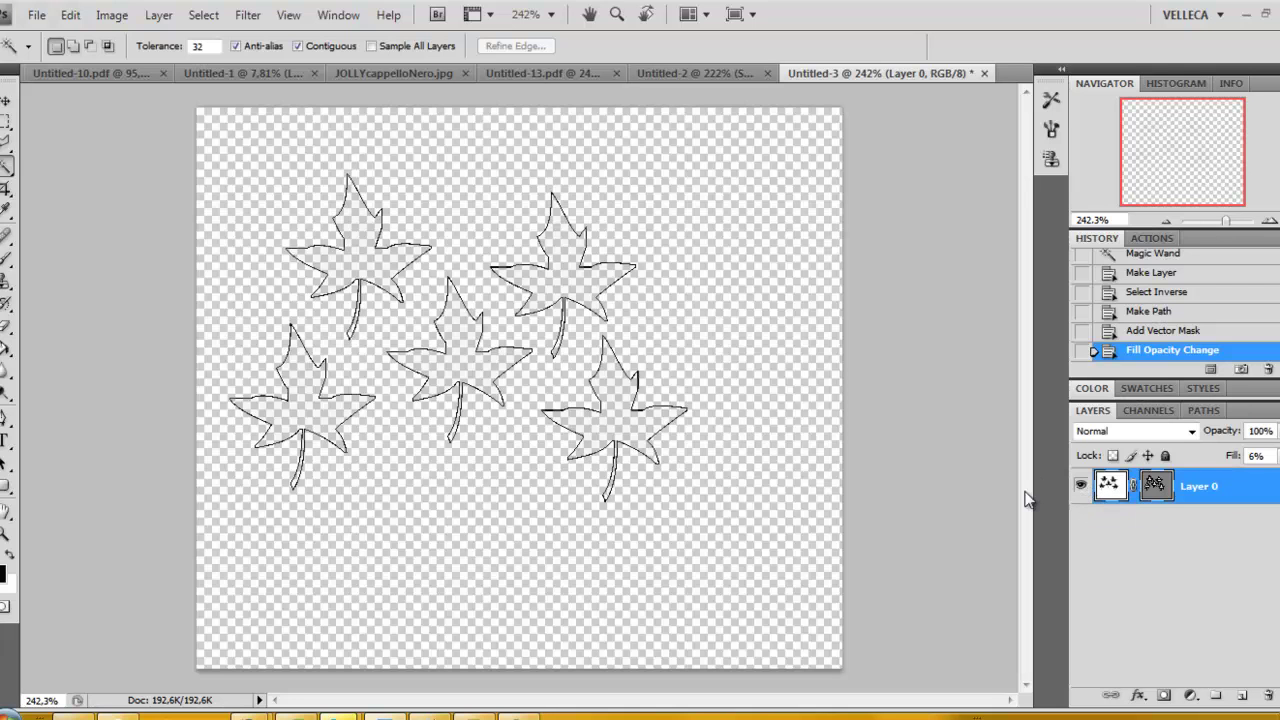
pyautogui.click(1200, 412)
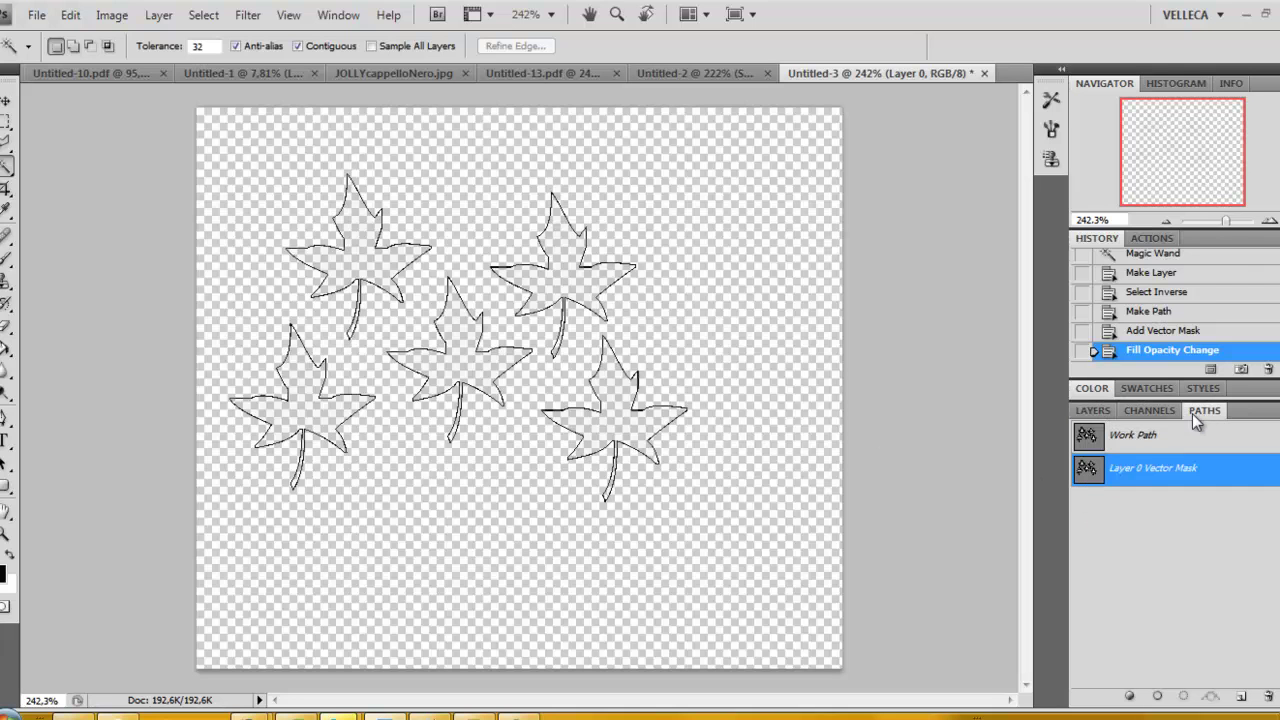
pyautogui.click(1095, 411)
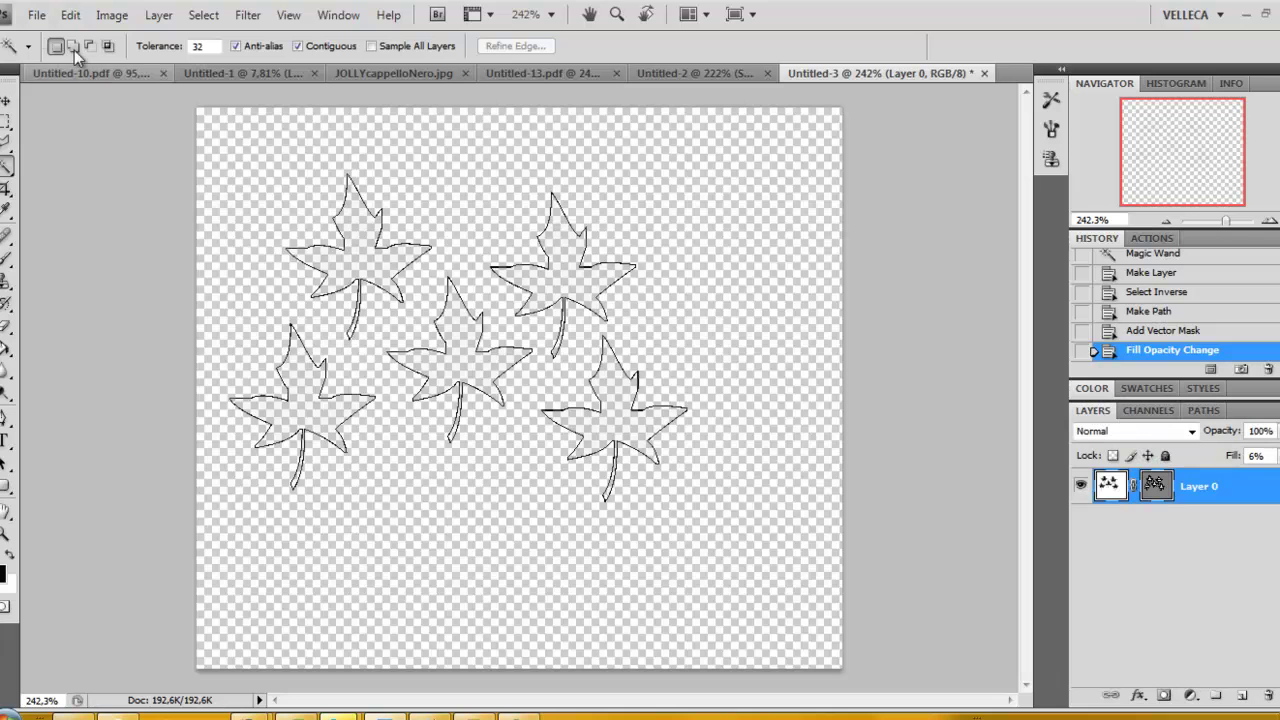
pyautogui.click(37, 15)
# Attempt to save the leaves over the existing Untitled-13.pdf, then dismiss the could-not-save error.
pyautogui.click(95, 183)
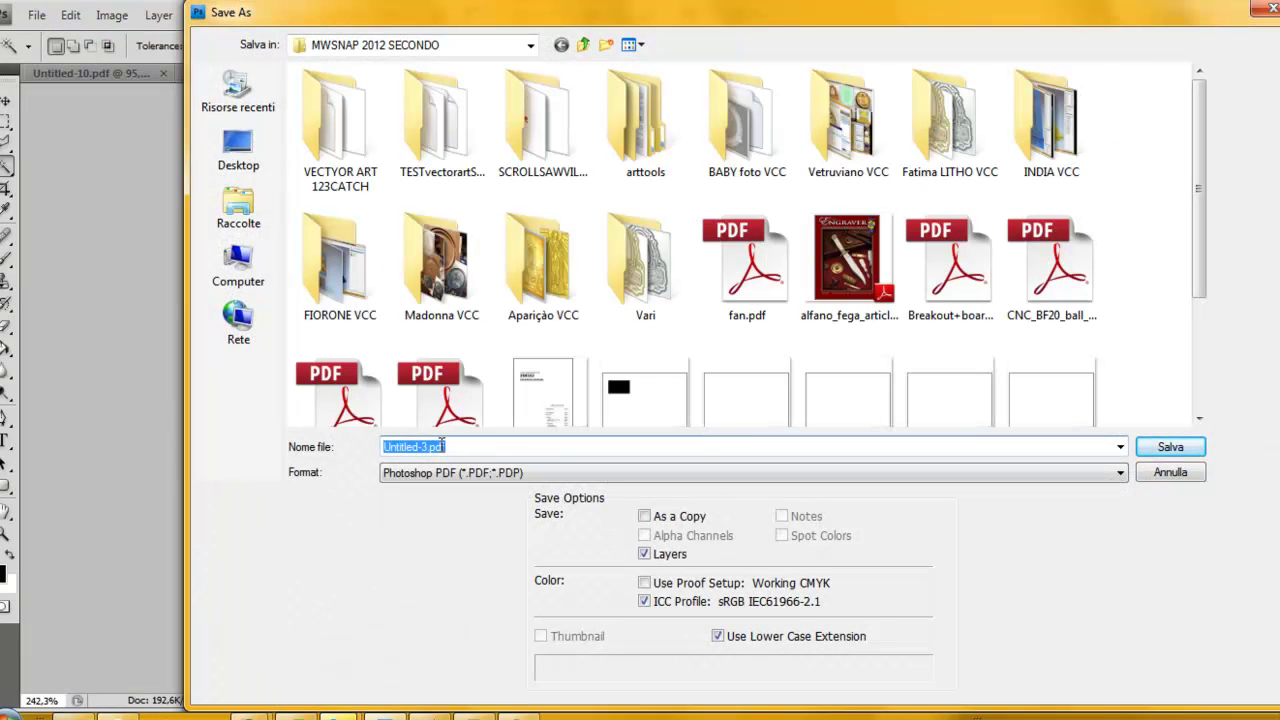
pyautogui.click(422, 446)
pyautogui.write('1')
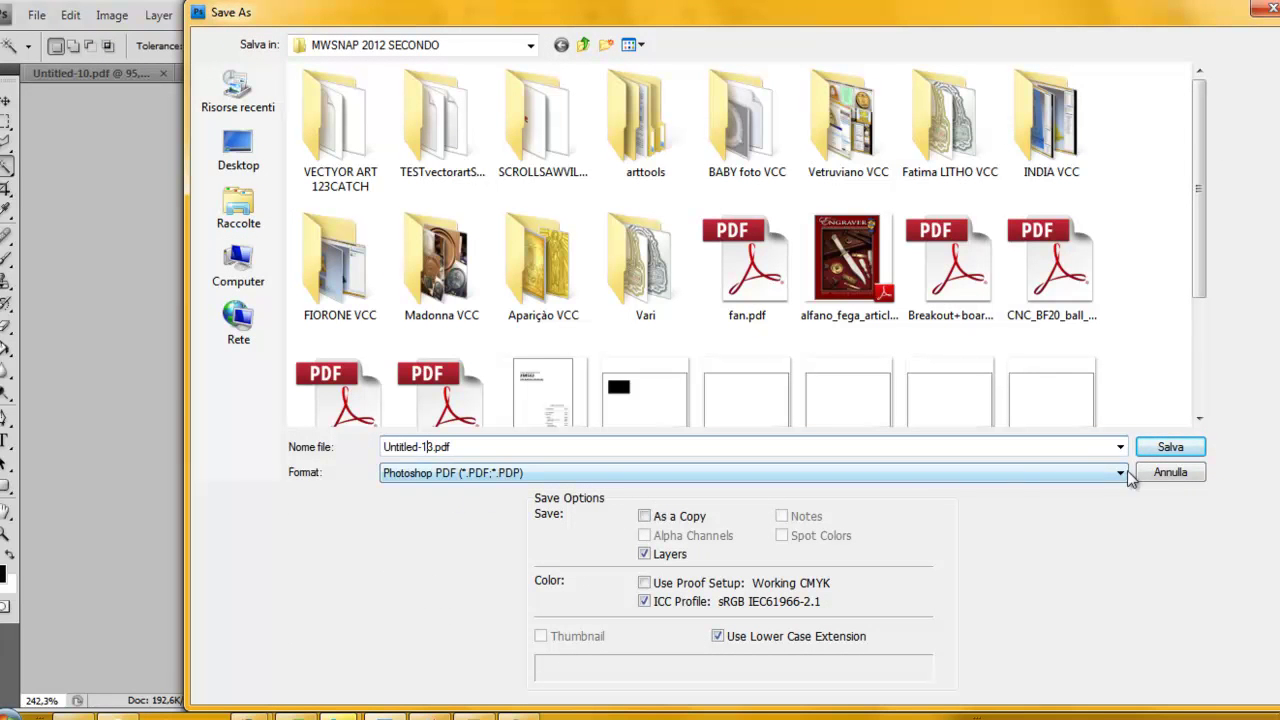
pyautogui.click(1172, 447)
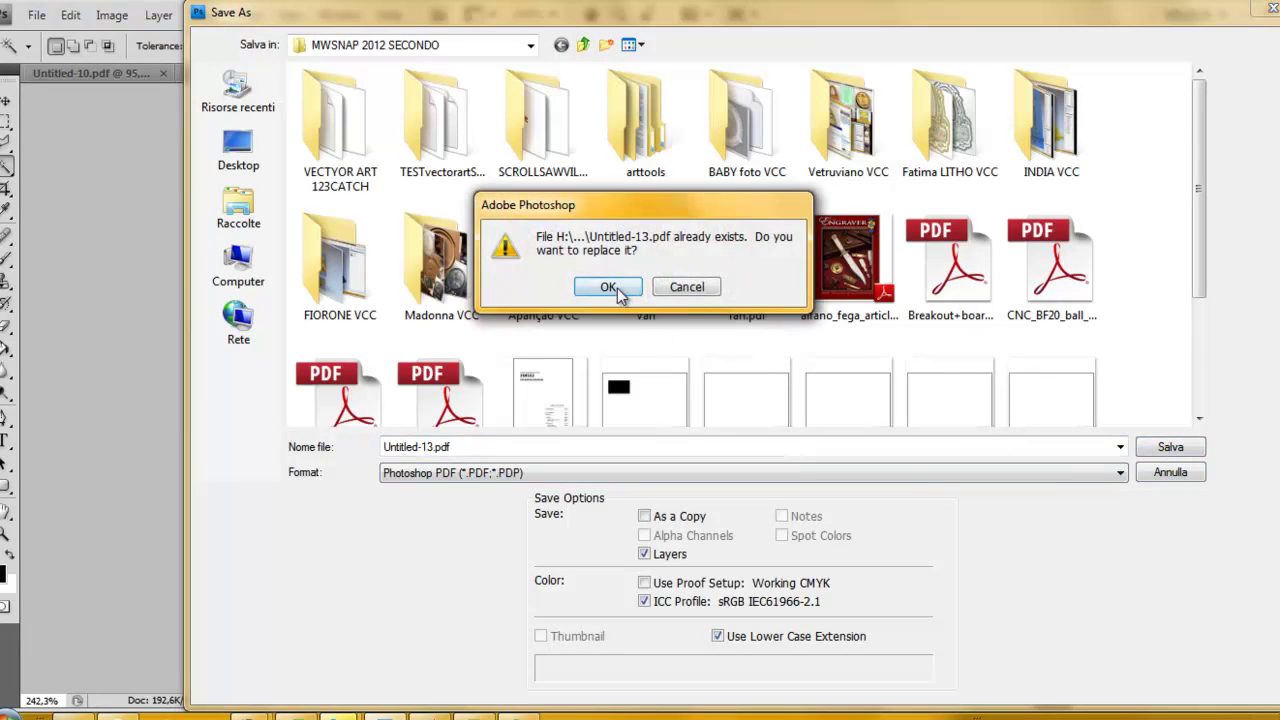
pyautogui.click(608, 287)
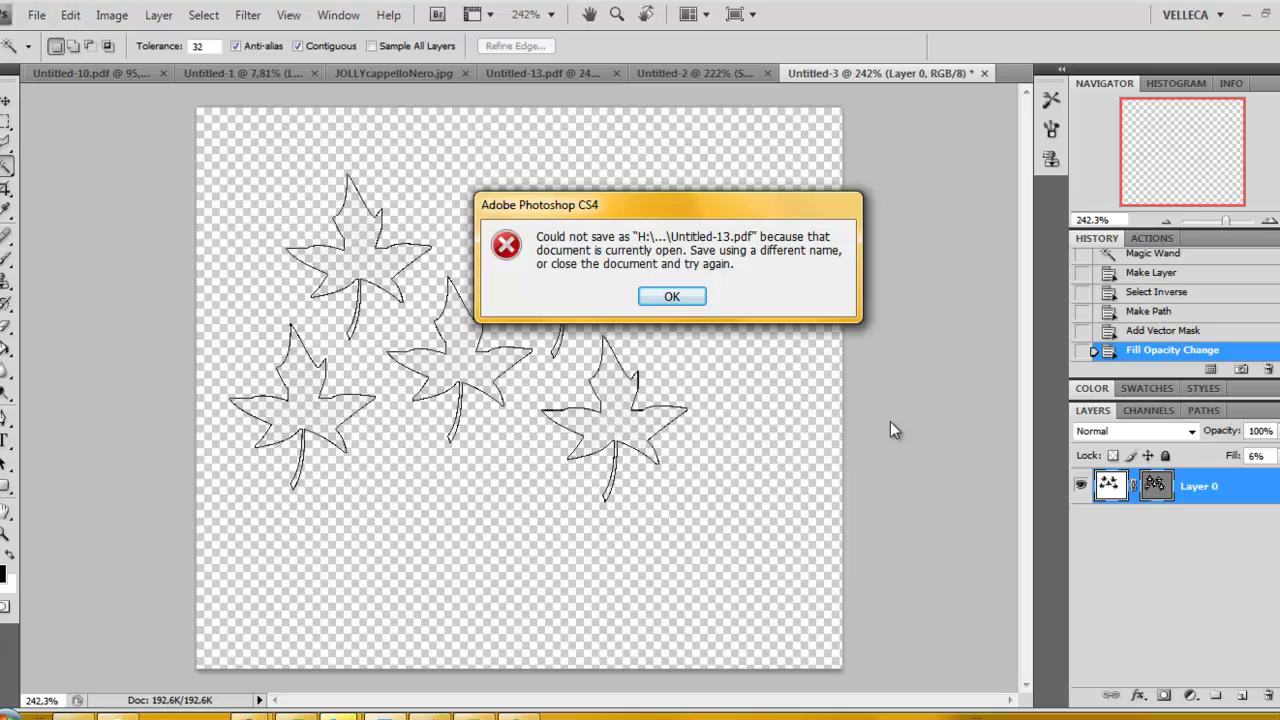
pyautogui.click(672, 300)
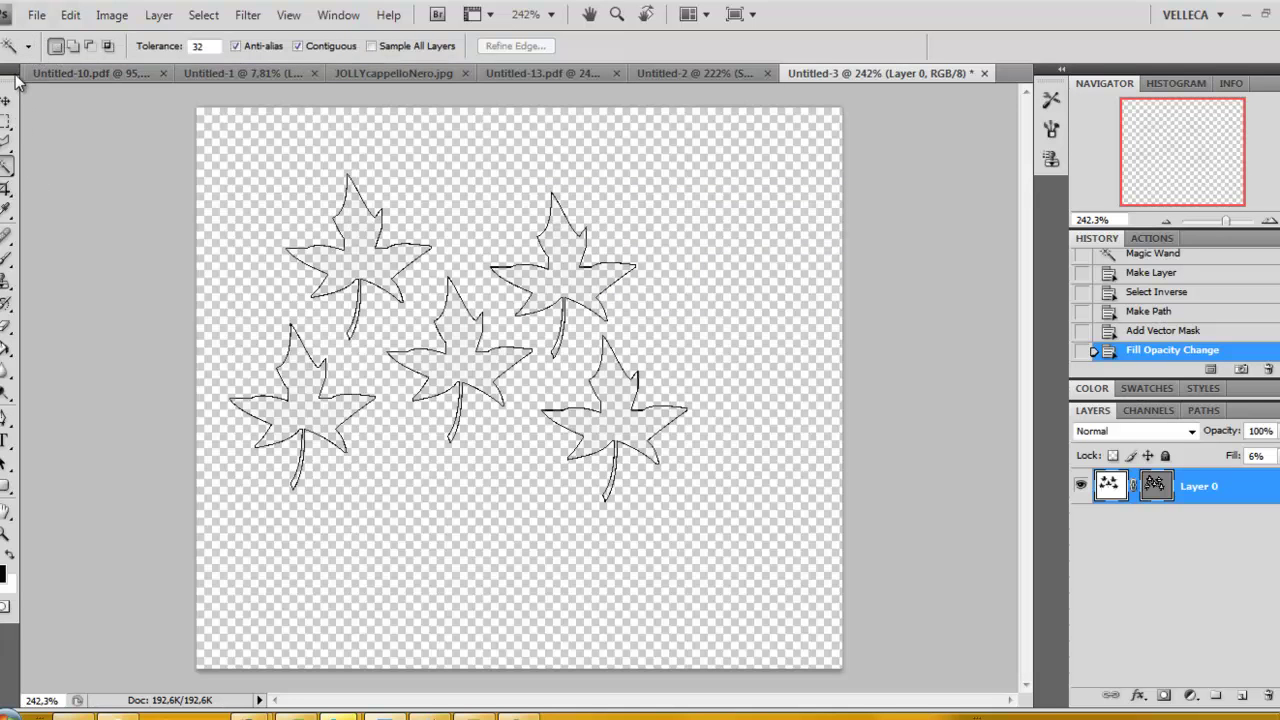
# Save the leaves as Untitled-113.pdf with the default PDF options, then return to ArtCAM.
pyautogui.click(36, 14)
pyautogui.click(65, 184)
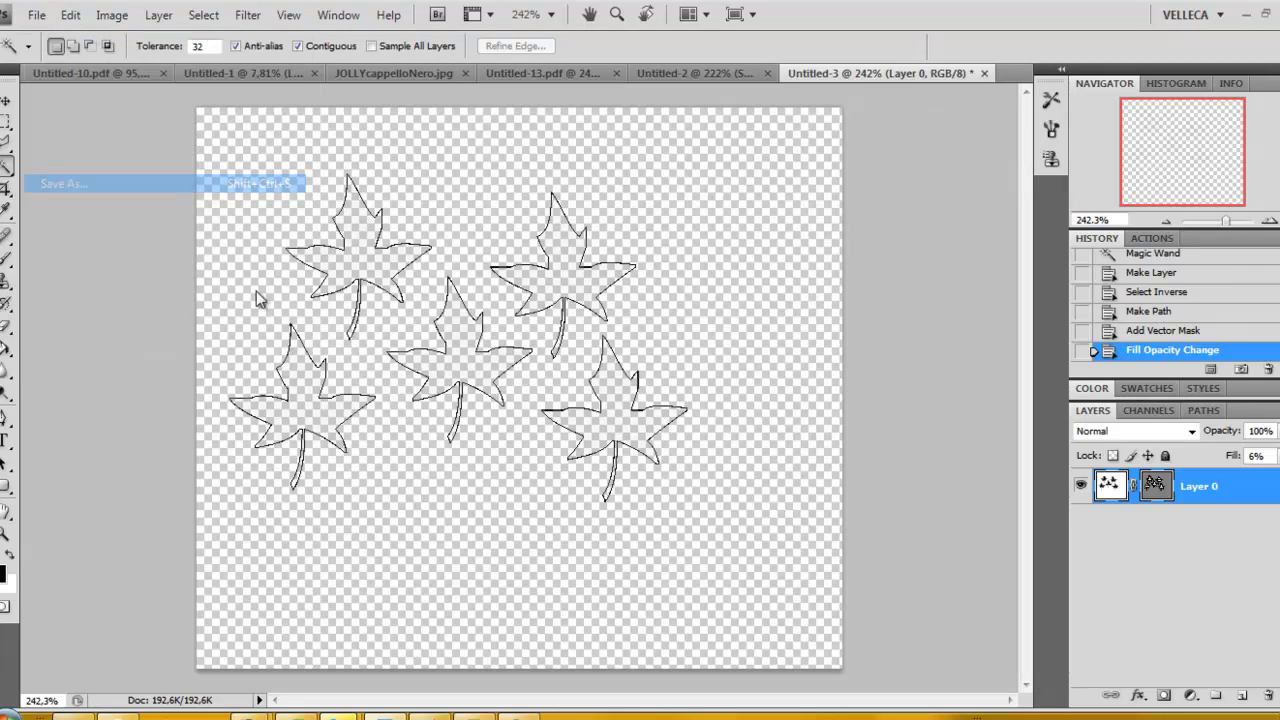
pyautogui.click(424, 447)
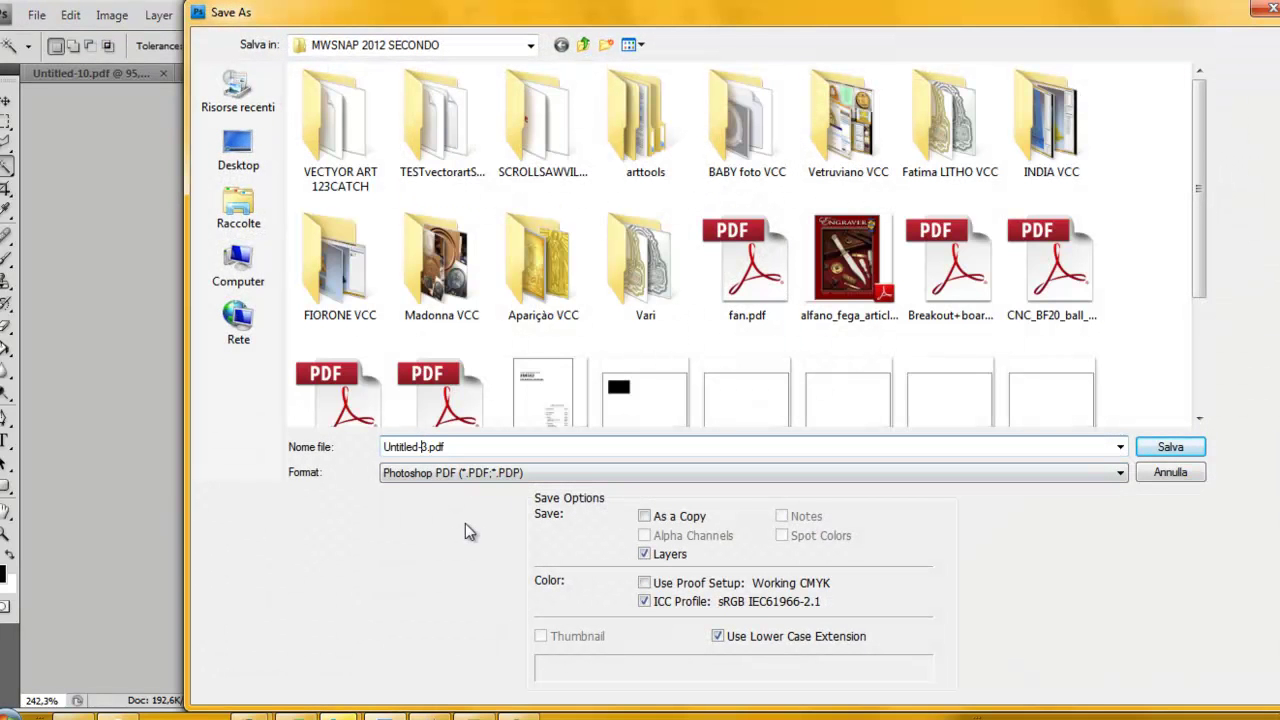
pyautogui.write('11')
pyautogui.click(1166, 448)
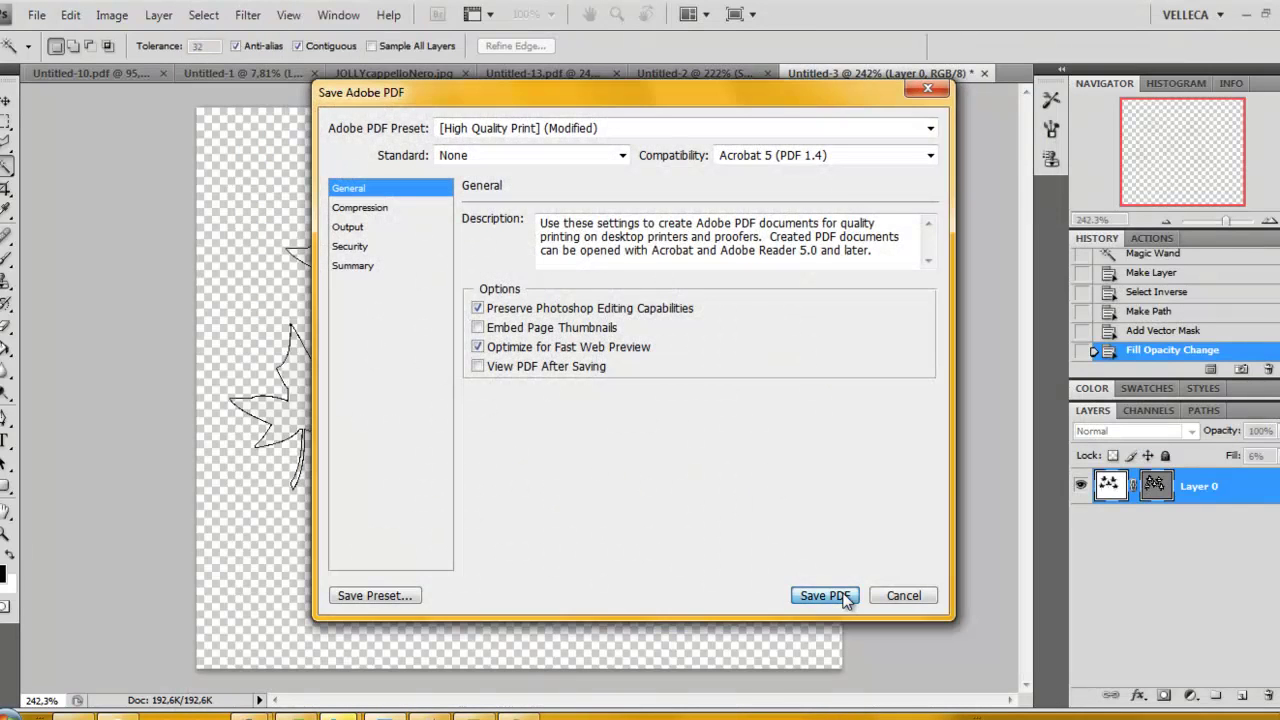
pyautogui.click(845, 597)
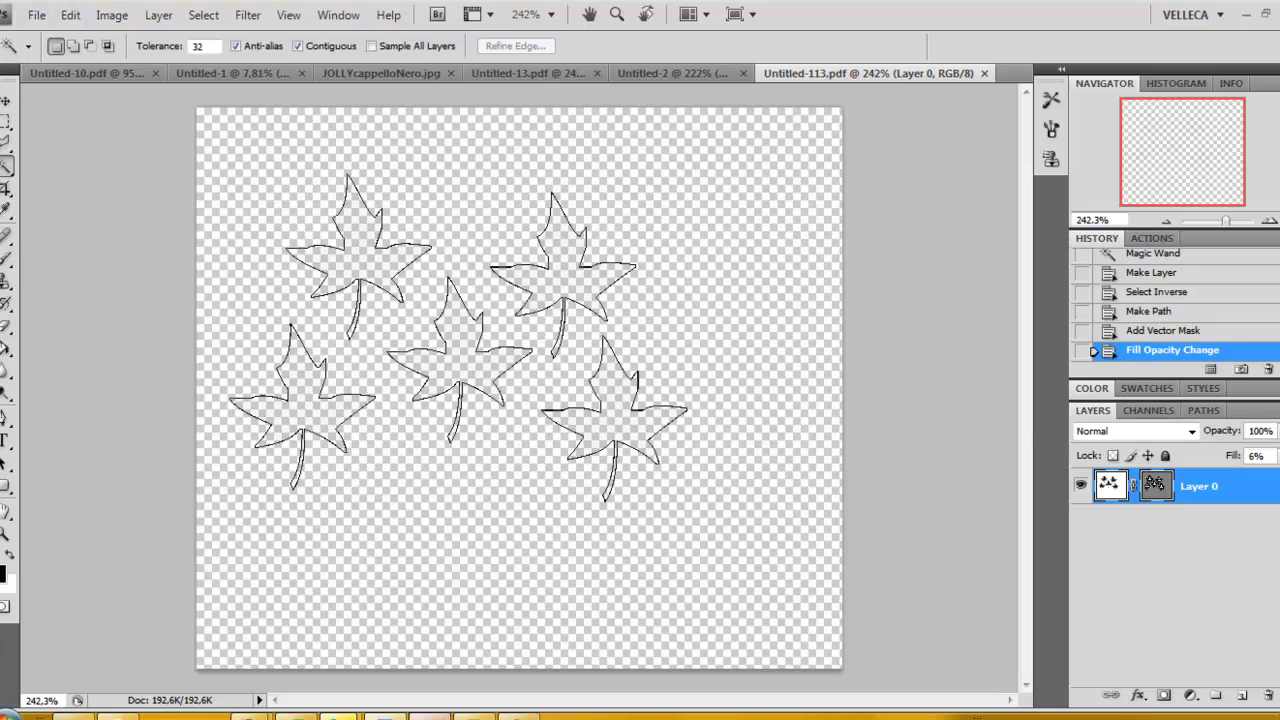
pyautogui.click(430, 715)
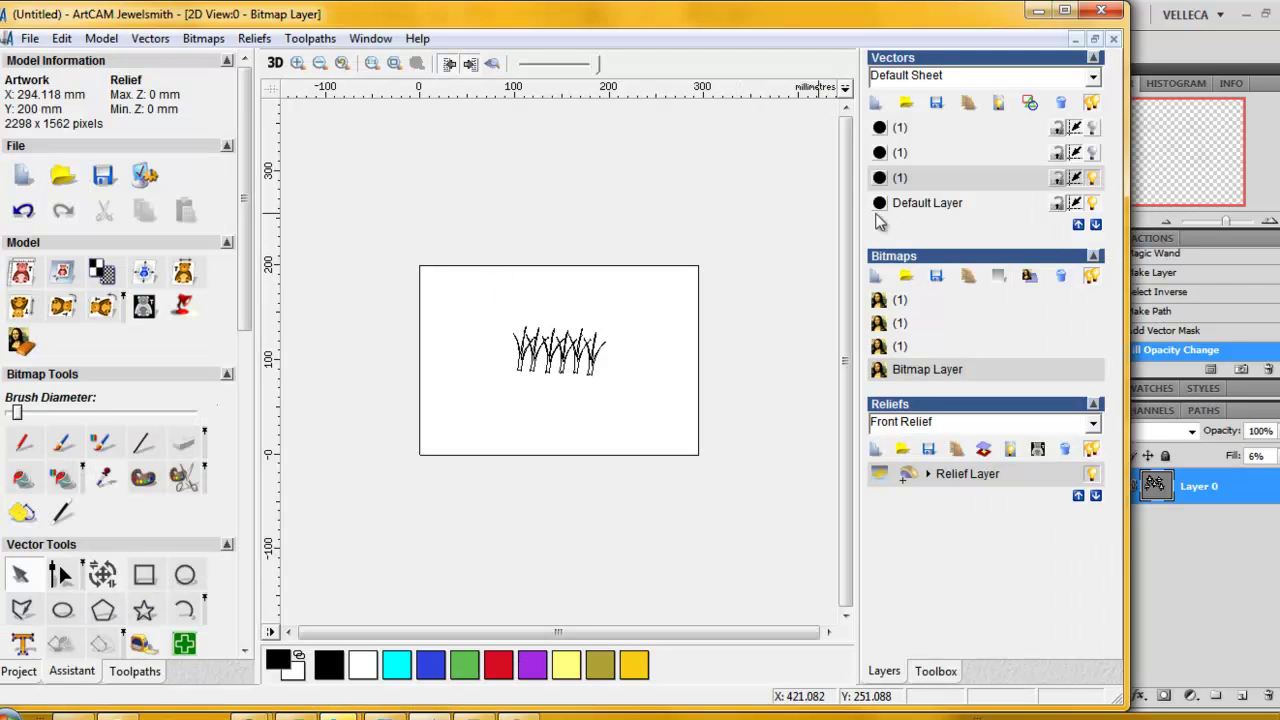
# Hide the grass vector layer and import Untitled-113.pdf as vectors.
pyautogui.click(1092, 177)
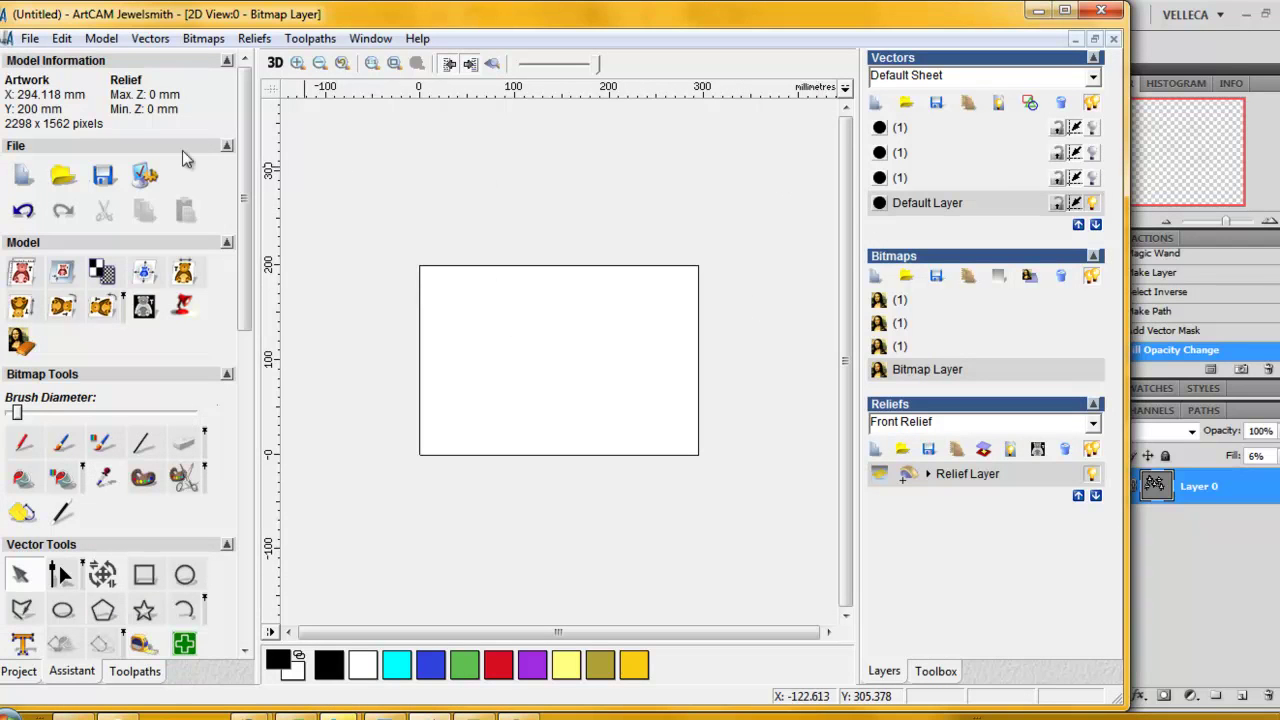
pyautogui.click(150, 38)
pyautogui.click(230, 101)
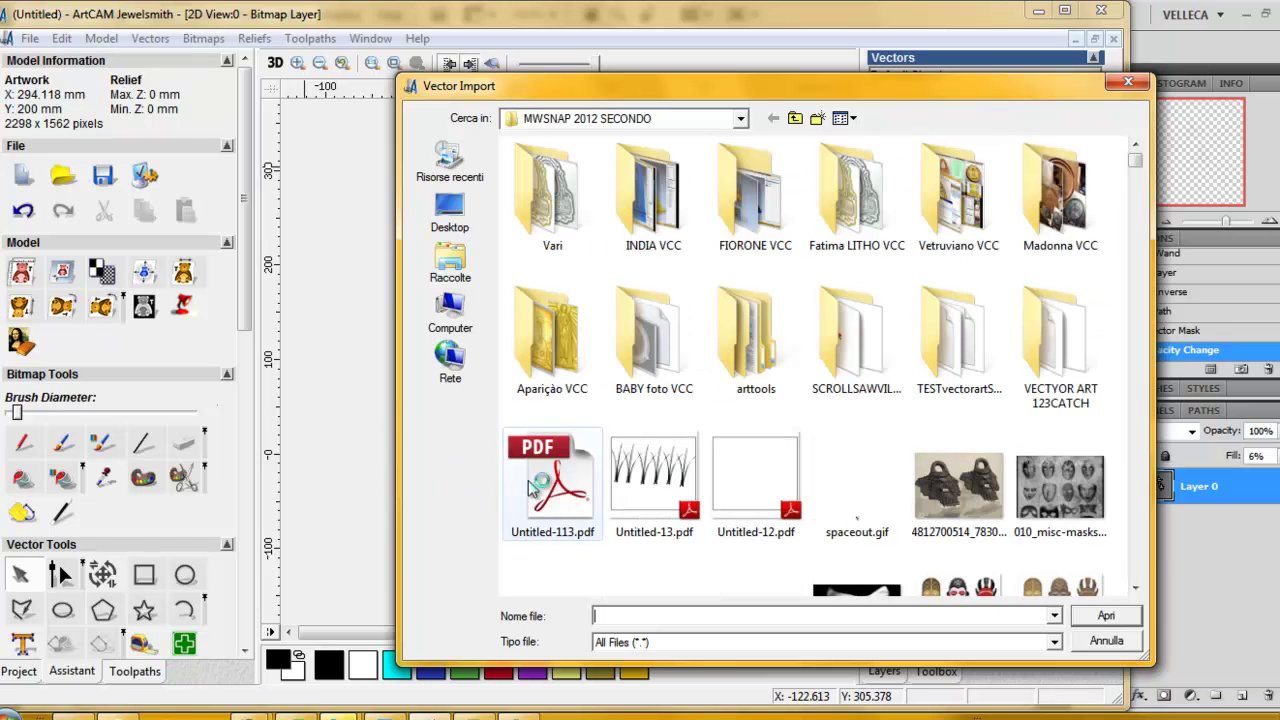
pyautogui.click(548, 487)
pyautogui.click(1100, 614)
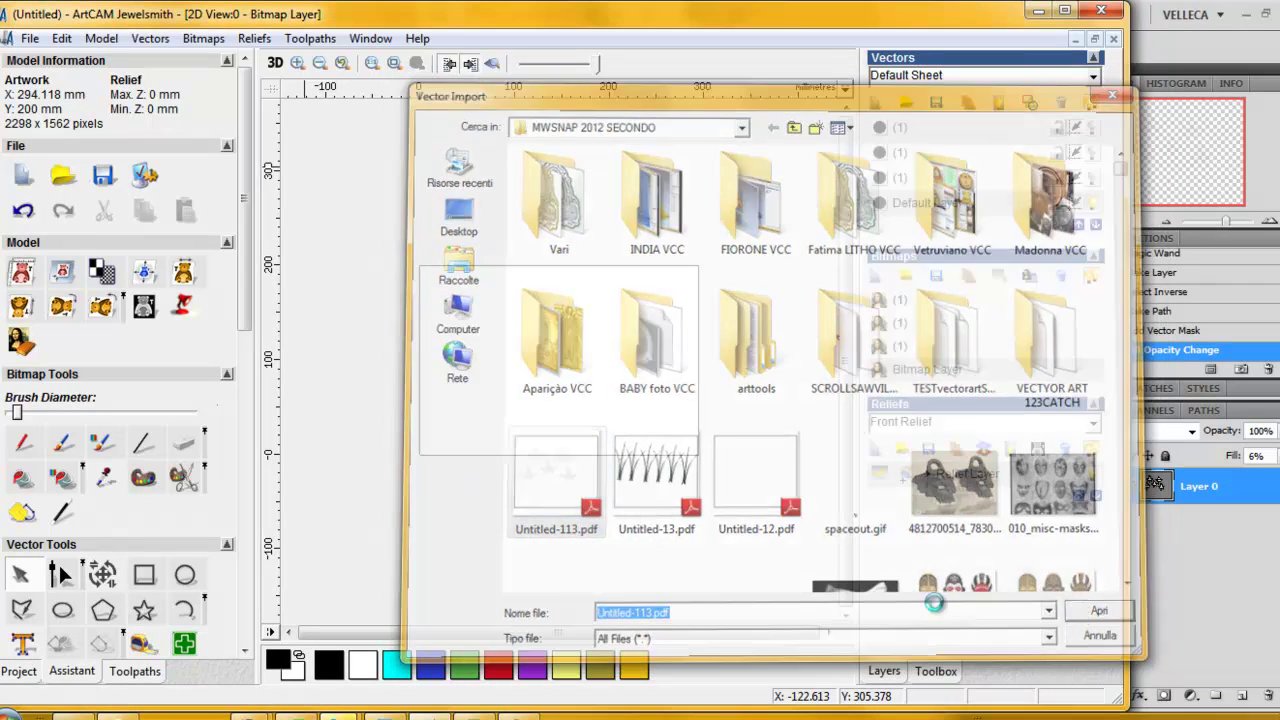
# Select the imported leaves and ungroup them into separate vectors.
pyautogui.moveTo(413, 237)
pyautogui.mouseDown()
pyautogui.moveTo(467, 351)
pyautogui.moveTo(654, 451)
pyautogui.mouseUp()
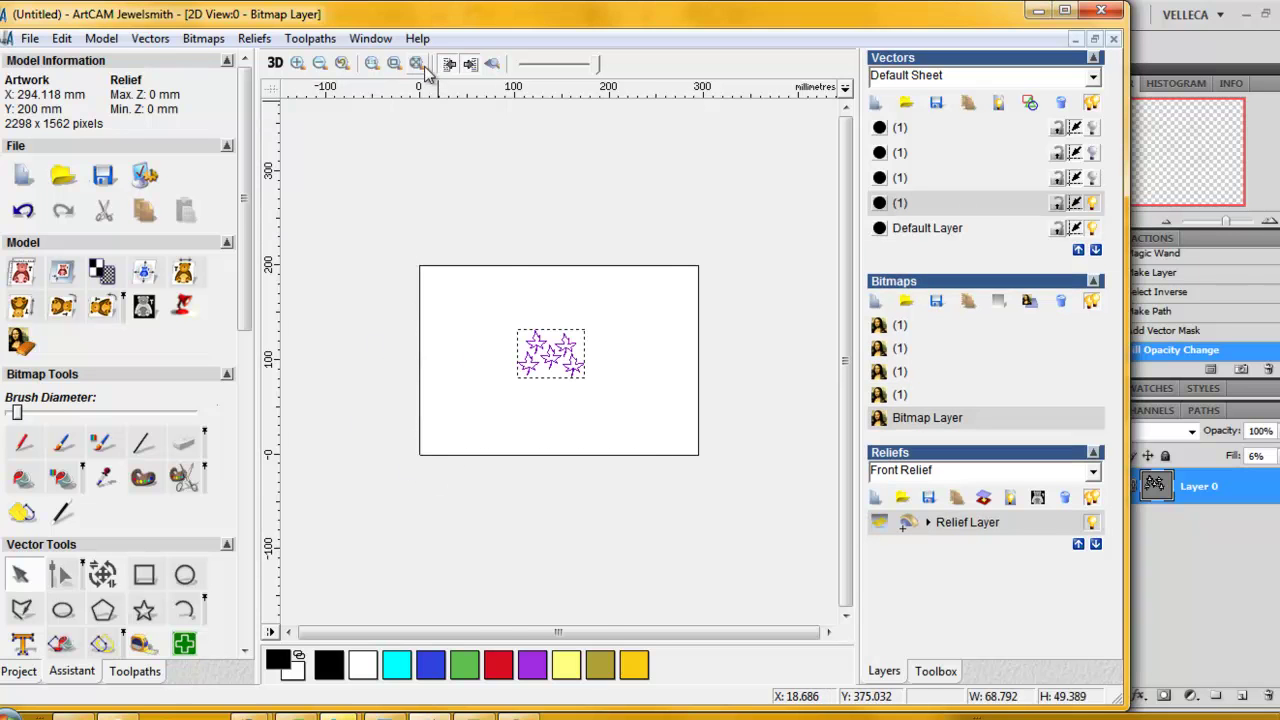
pyautogui.click(418, 64)
pyautogui.rightClick(562, 211)
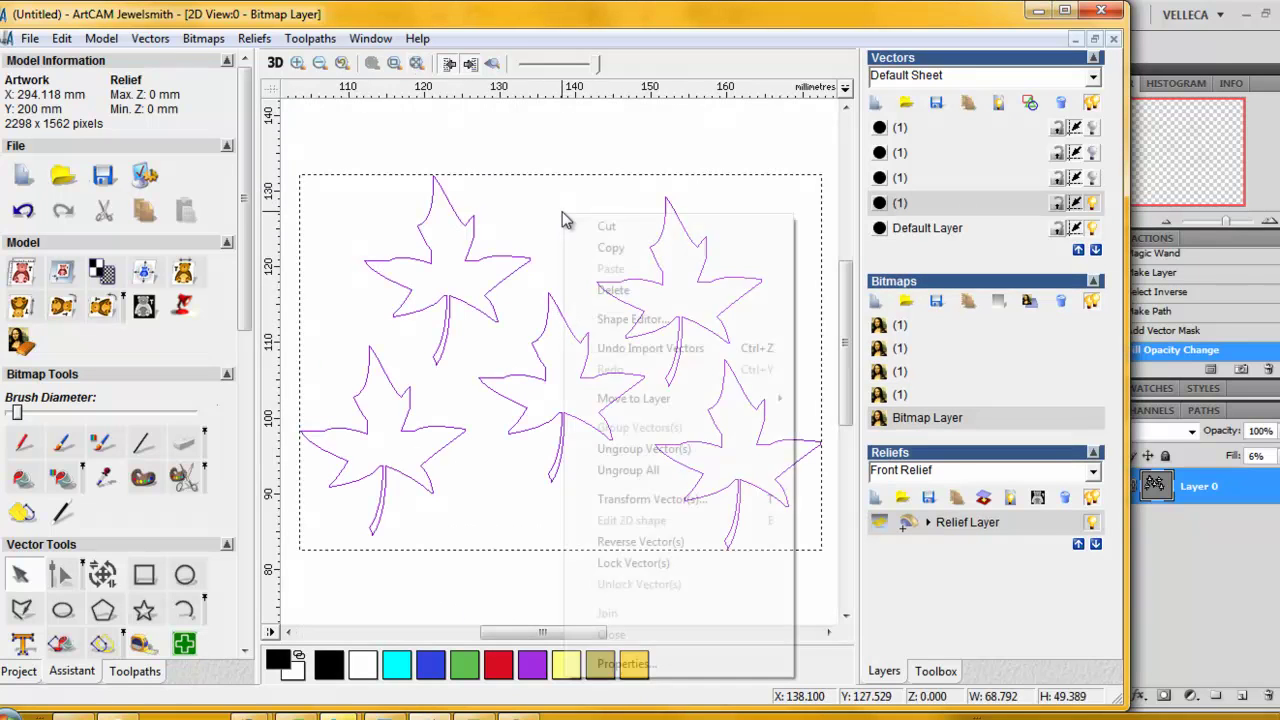
pyautogui.click(648, 449)
# Check the upper-right leaf's editable nodes, zoom out to the whole page, and return to Photoshop.
pyautogui.click(648, 420)
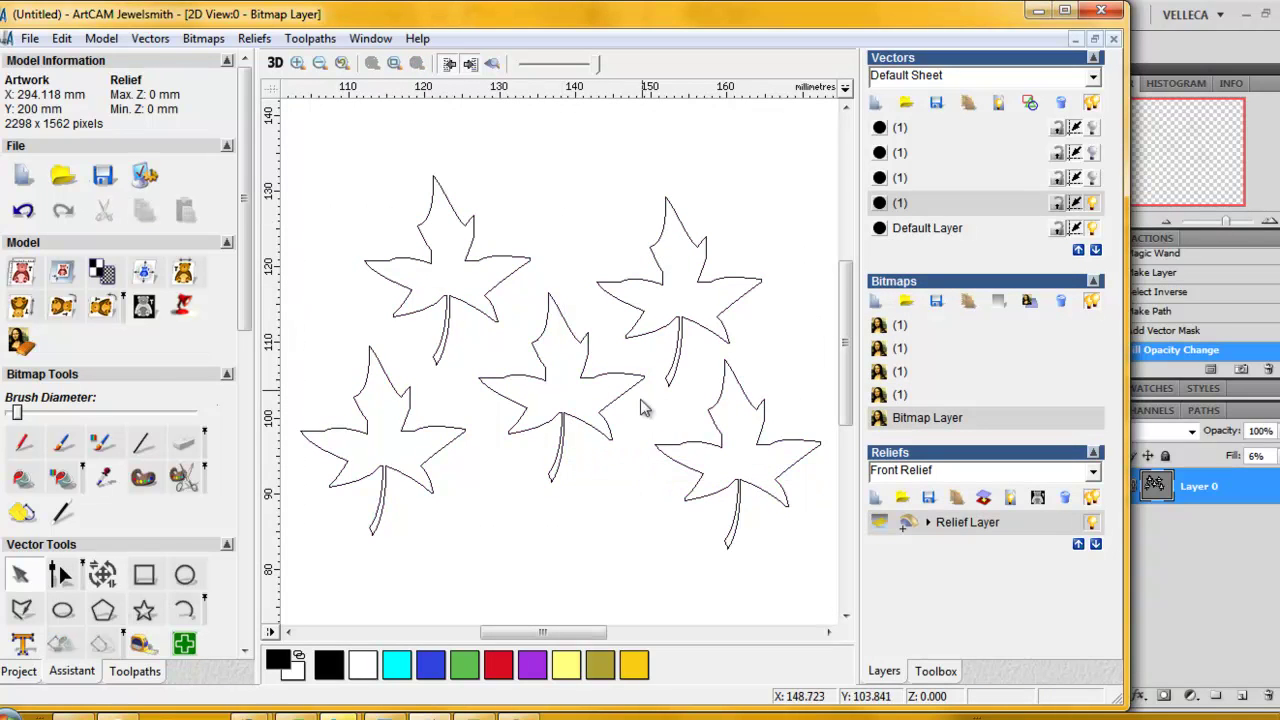
pyautogui.click(657, 302)
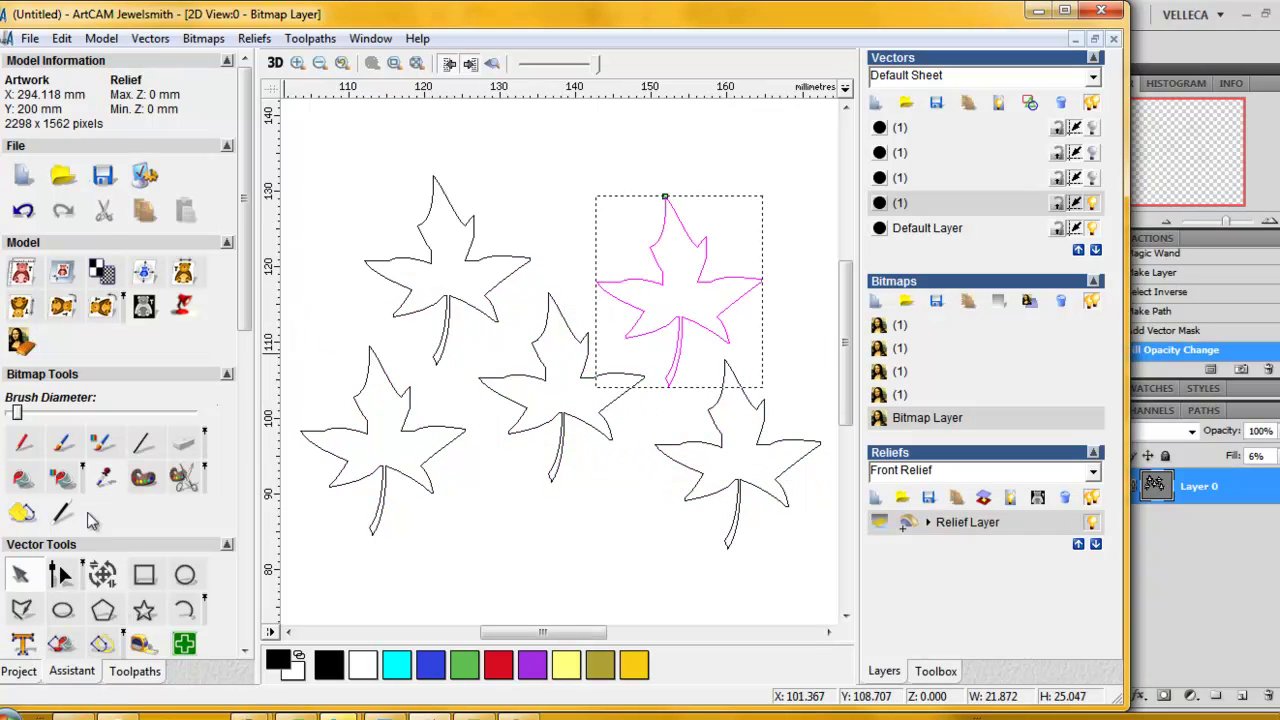
pyautogui.click(62, 575)
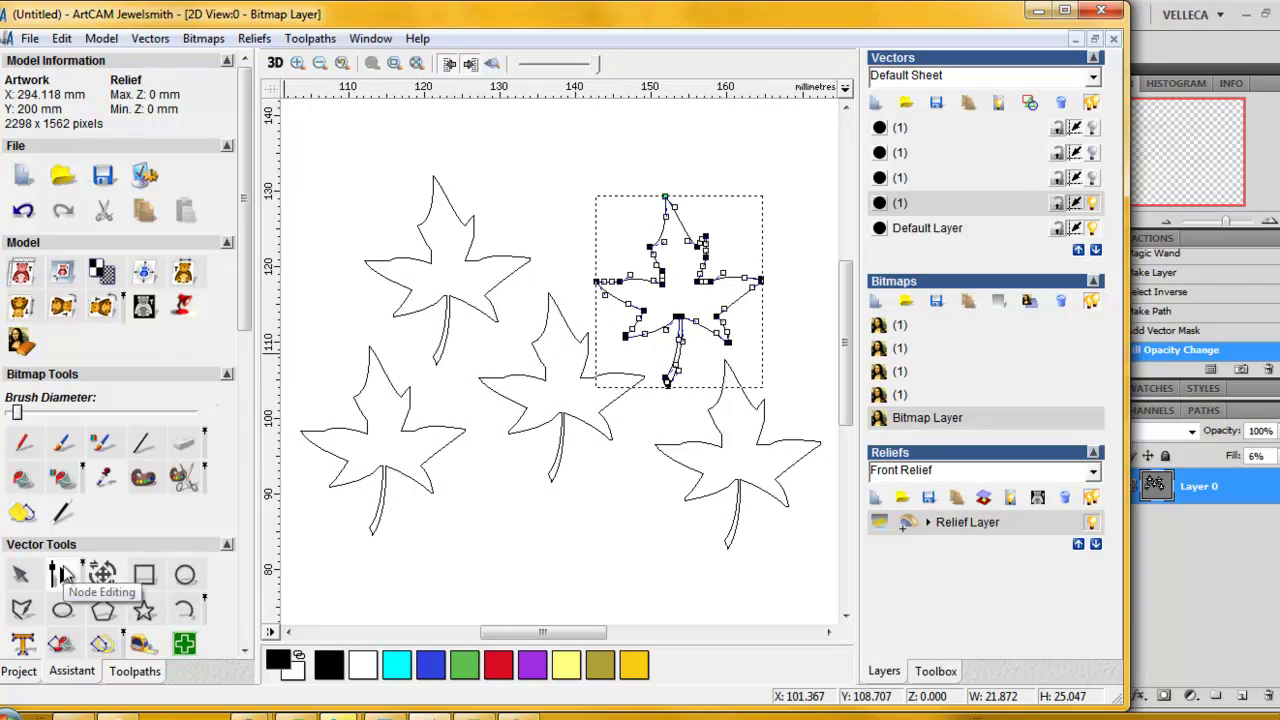
pyautogui.click(20, 575)
pyautogui.press('F4')
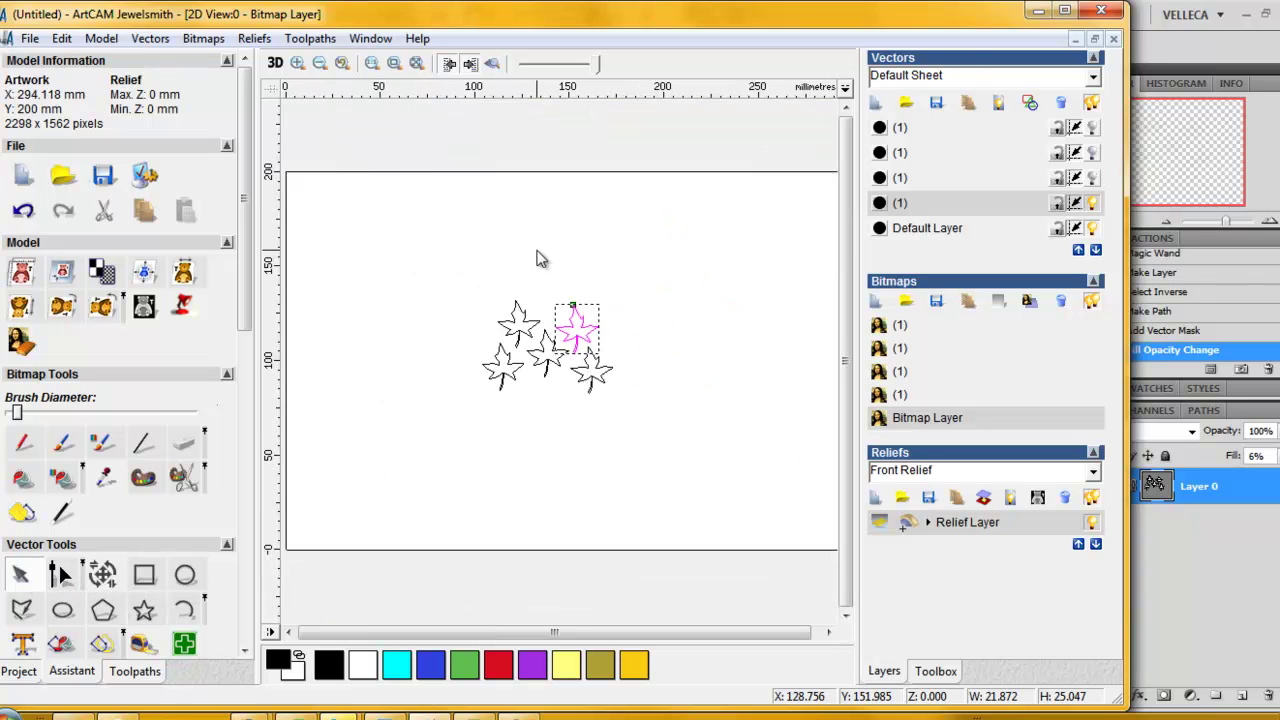
pyautogui.click(1040, 12)
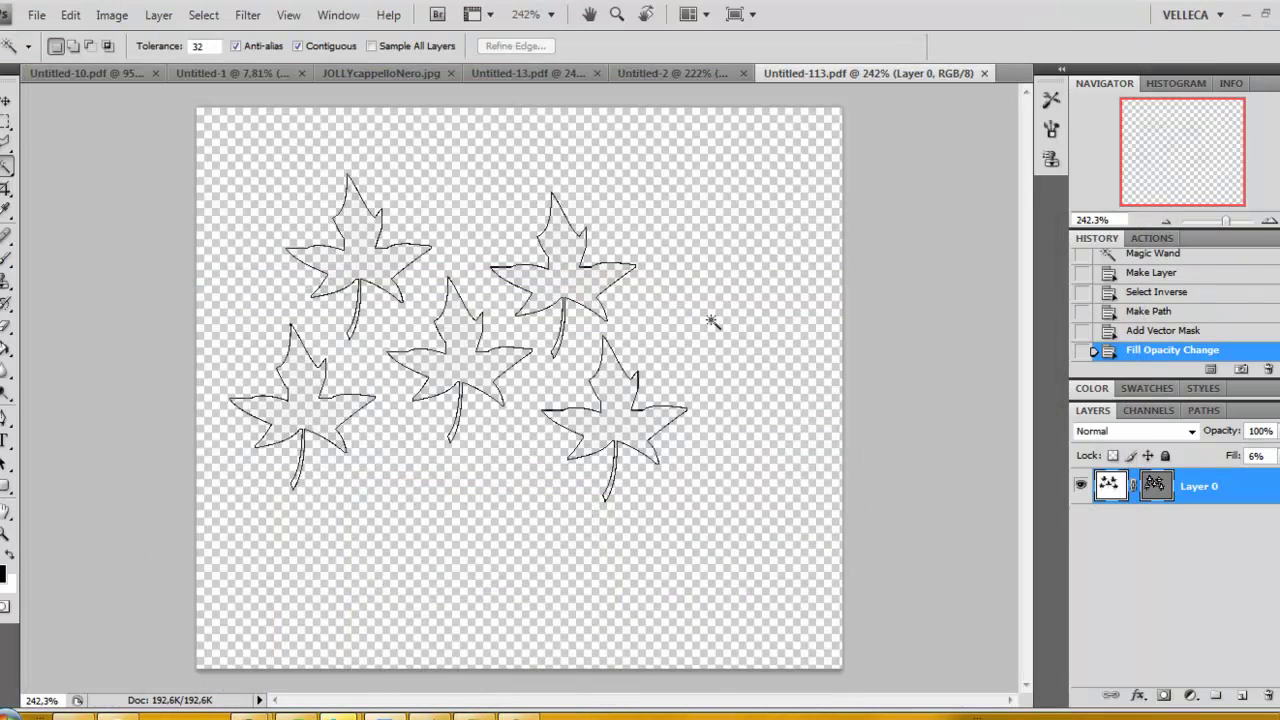